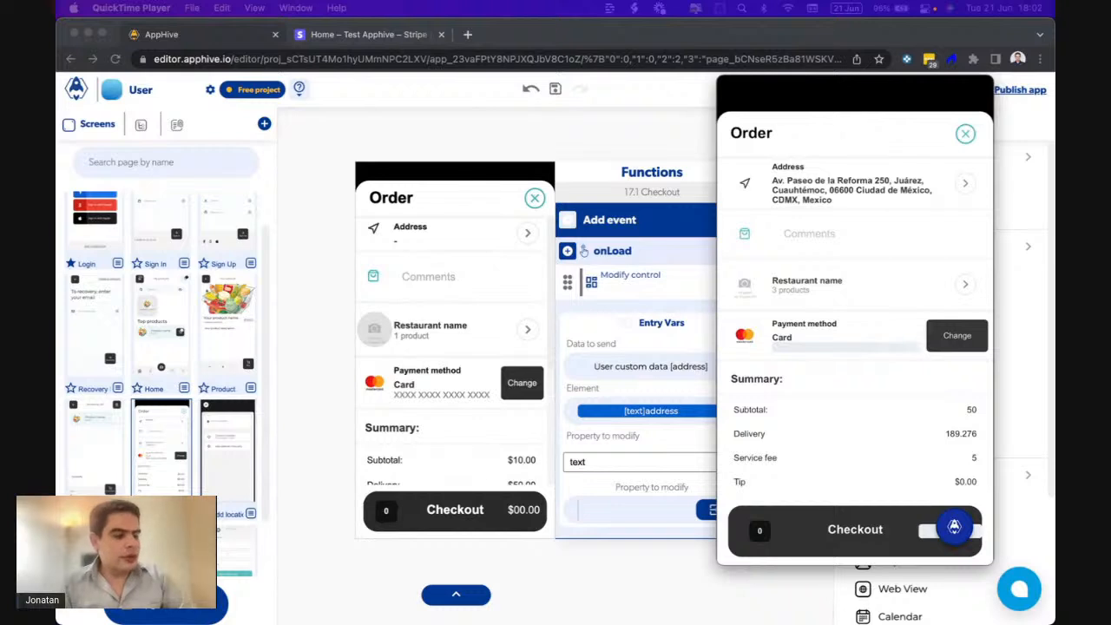
- Scroll the mirrored Order screen and open the Payment method choices via Change
scroll(858, 327, down, 2)
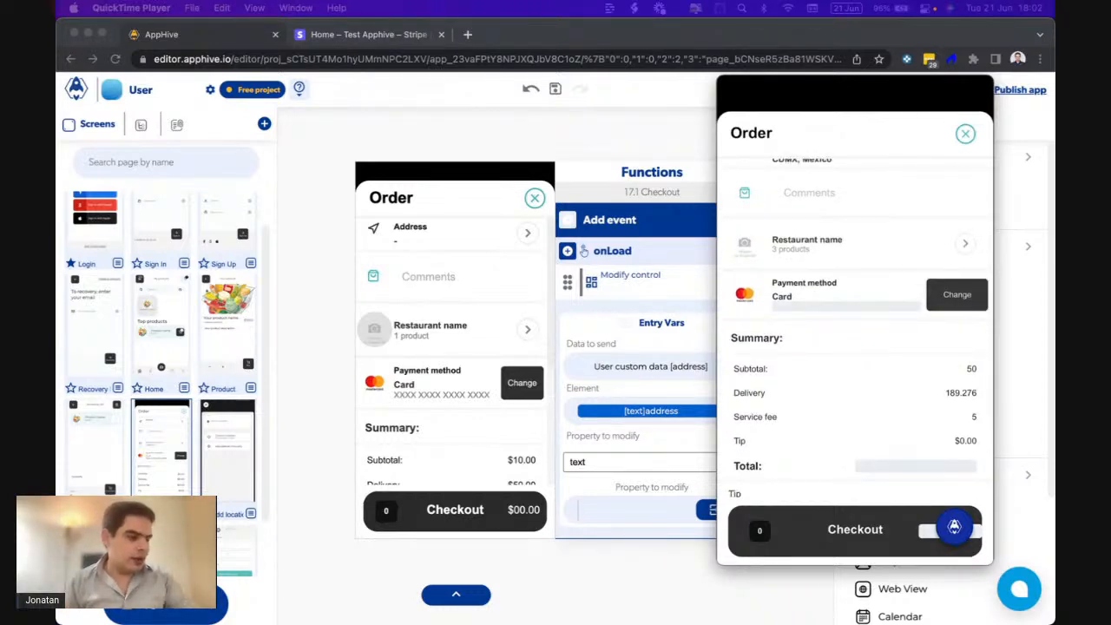
scroll(859, 327, down, 1)
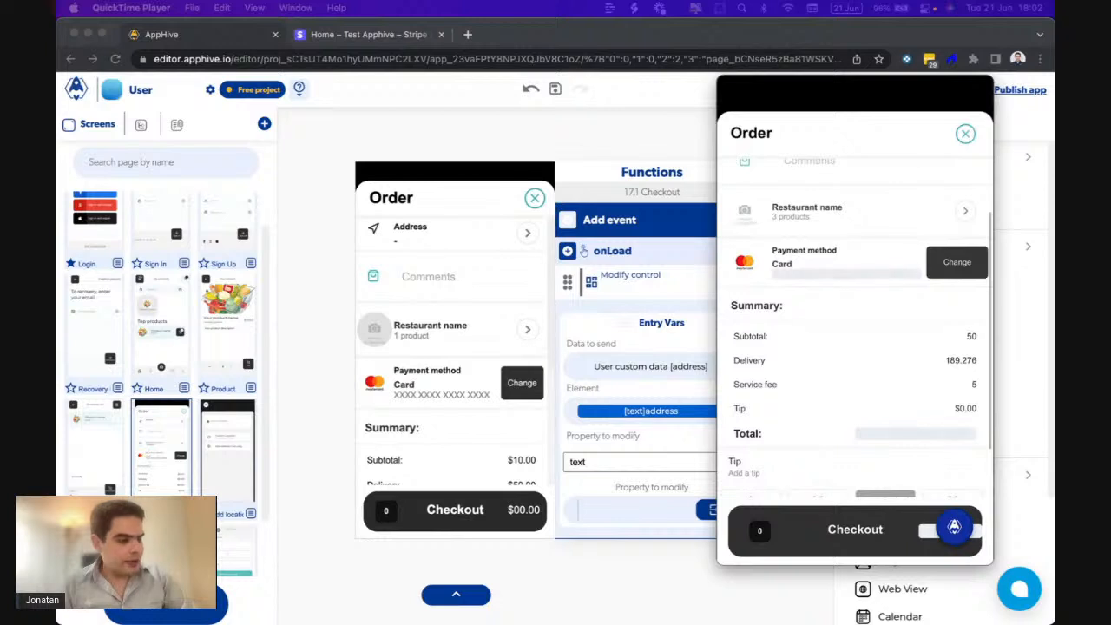
scroll(858, 327, down, 2)
scroll(859, 327, up, 1)
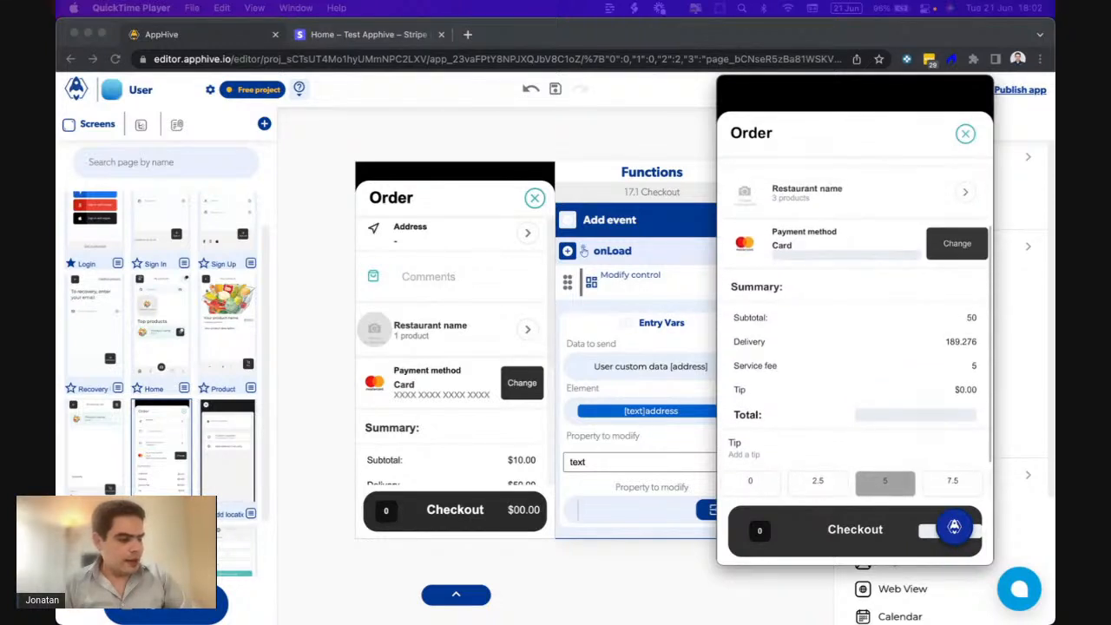
scroll(855, 330, up, 1)
click(956, 305)
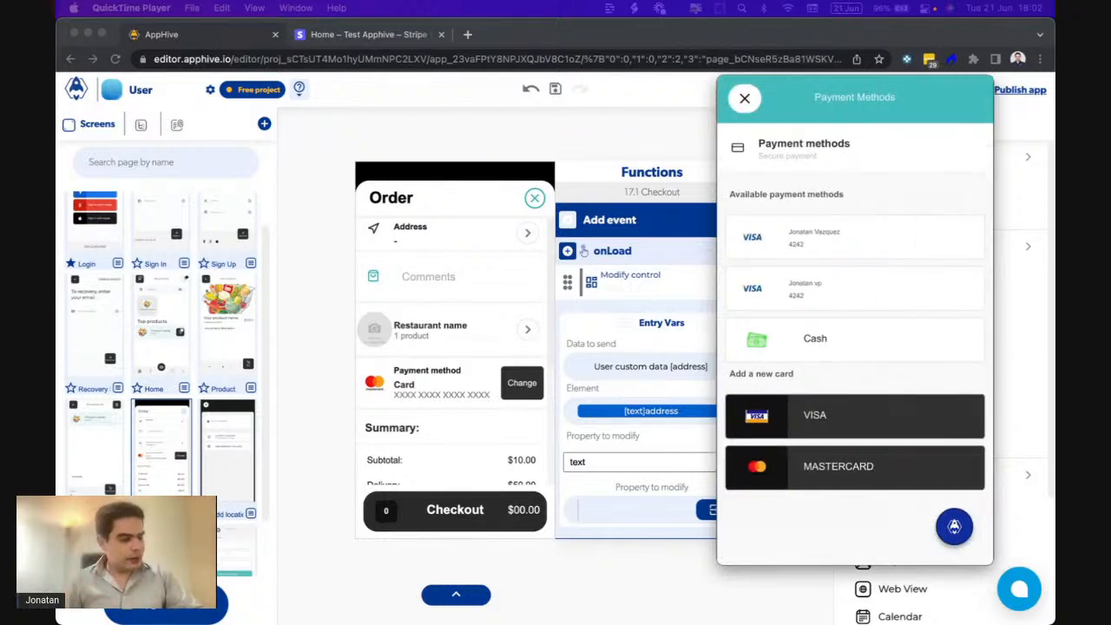
click(855, 415)
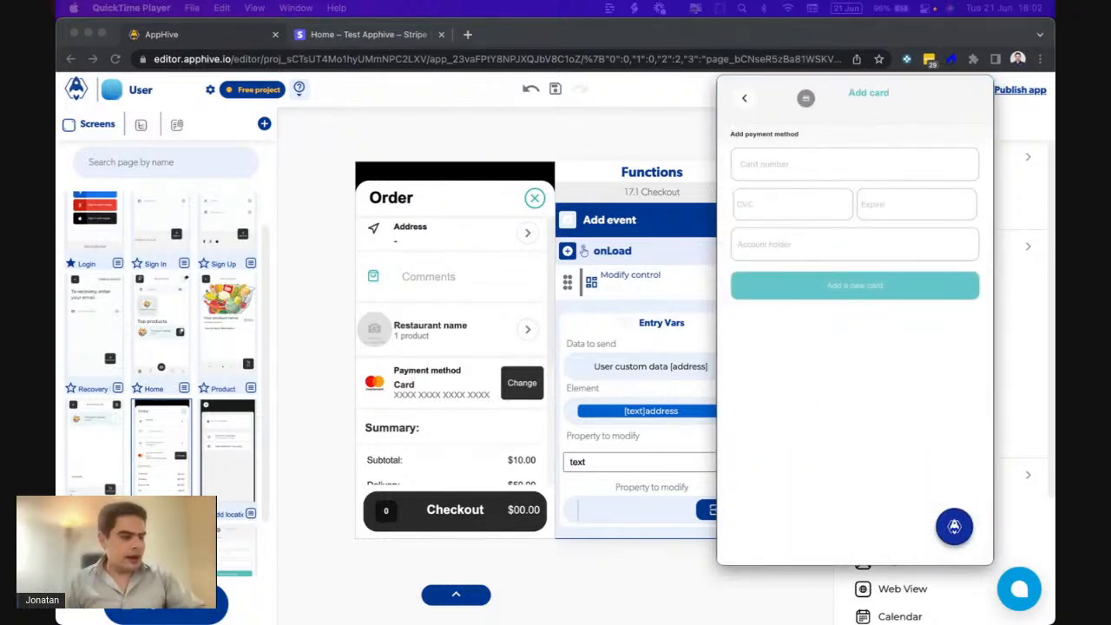
click(855, 164)
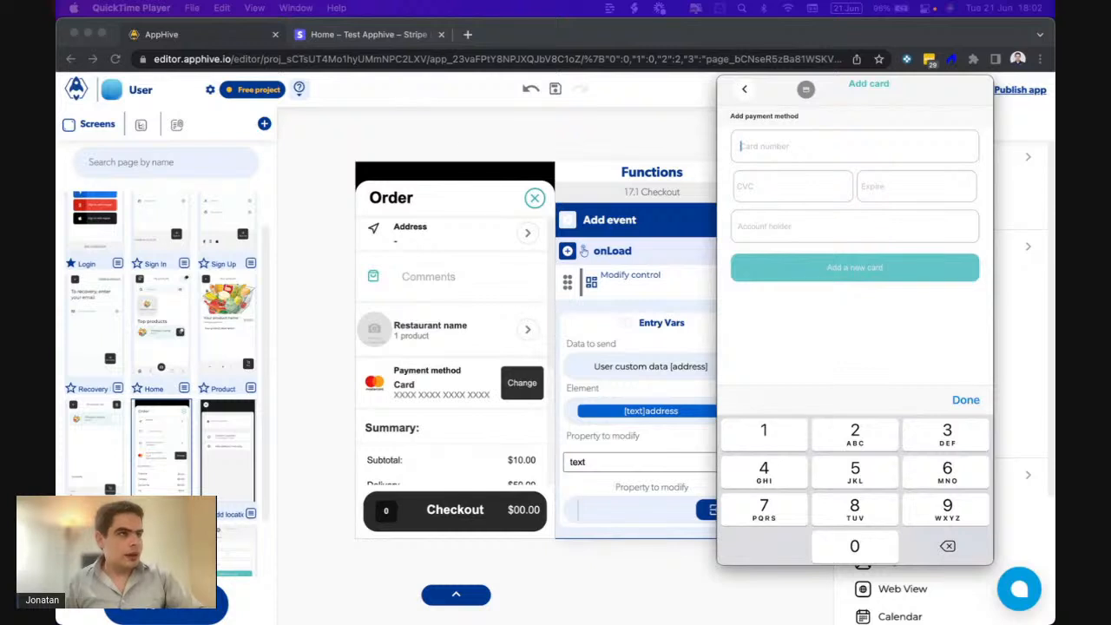
text(4242 )
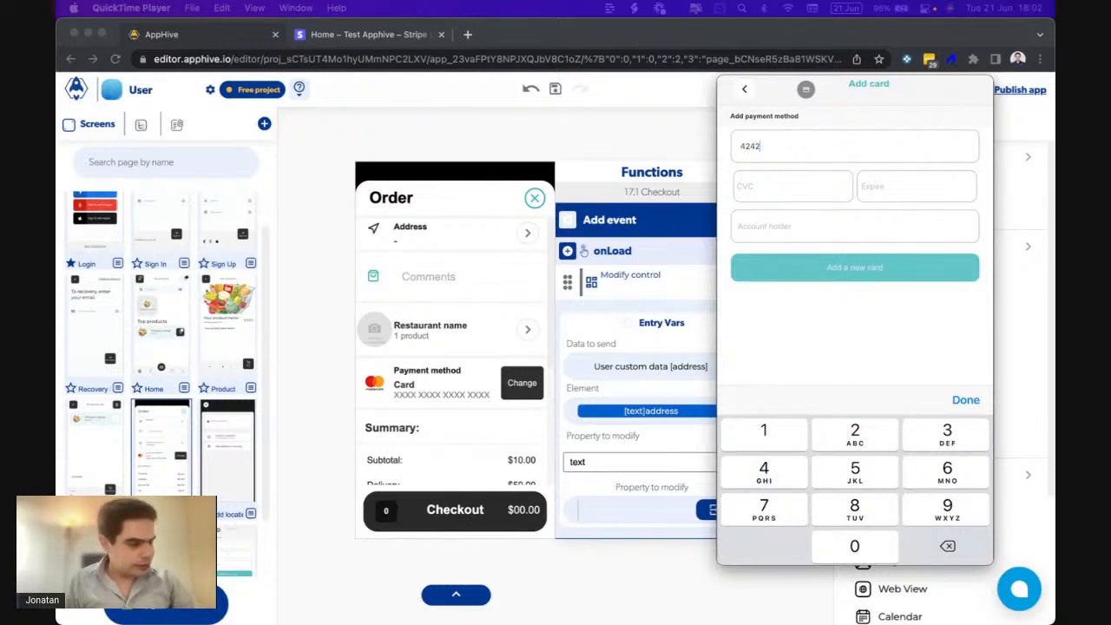
text(424)
text(2 4242 42)
text(72)
key(BackSpace)
key(BackSpace)
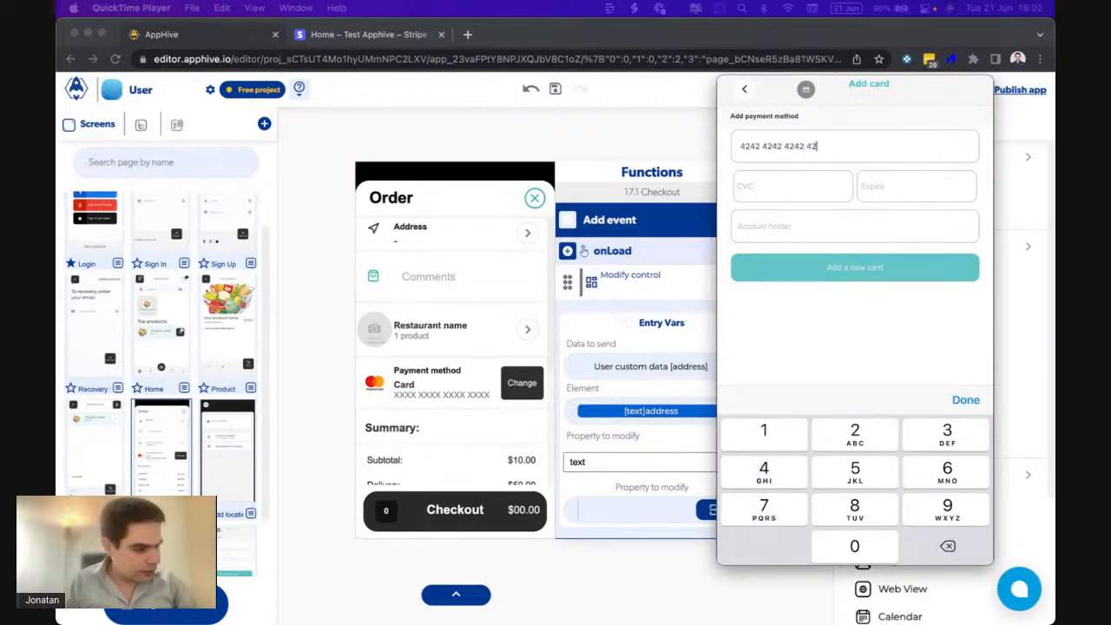
text(42)
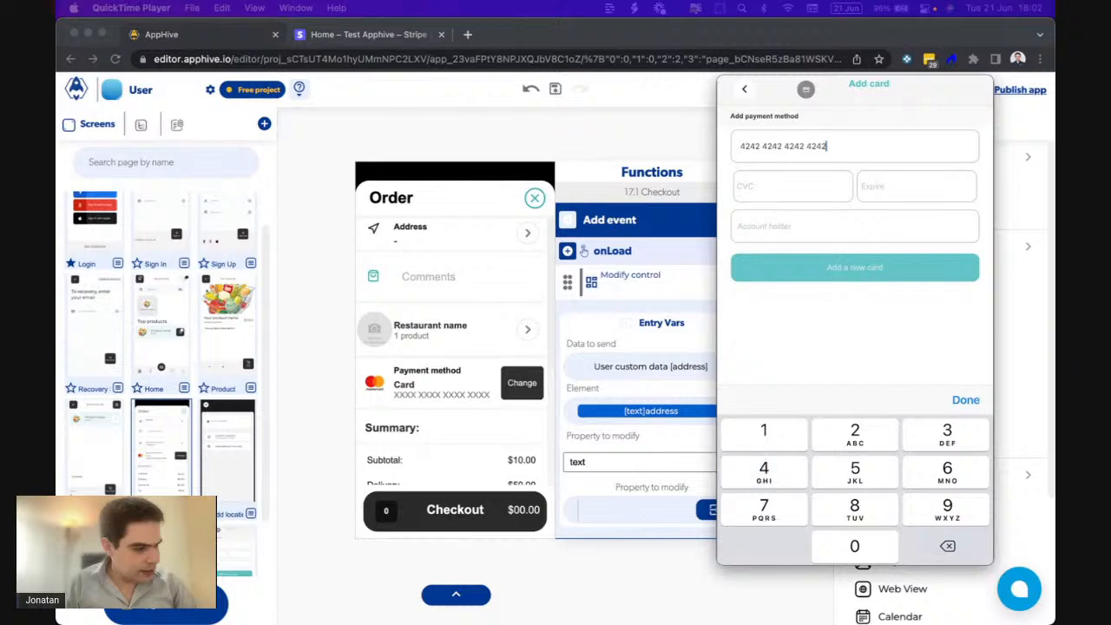
click(791, 186)
text(123)
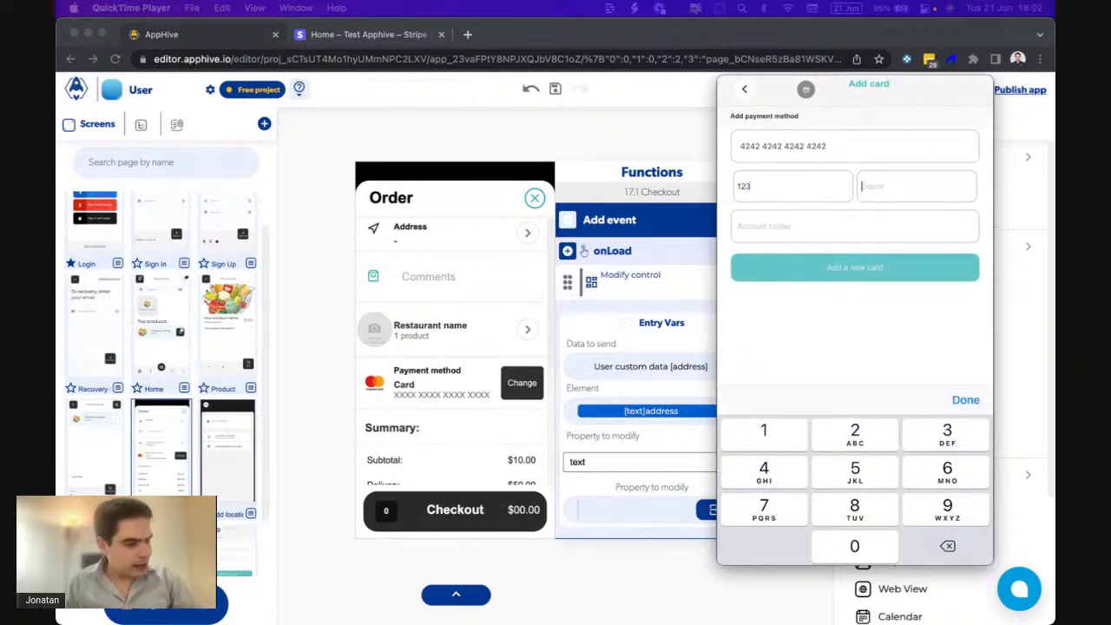
text(122)
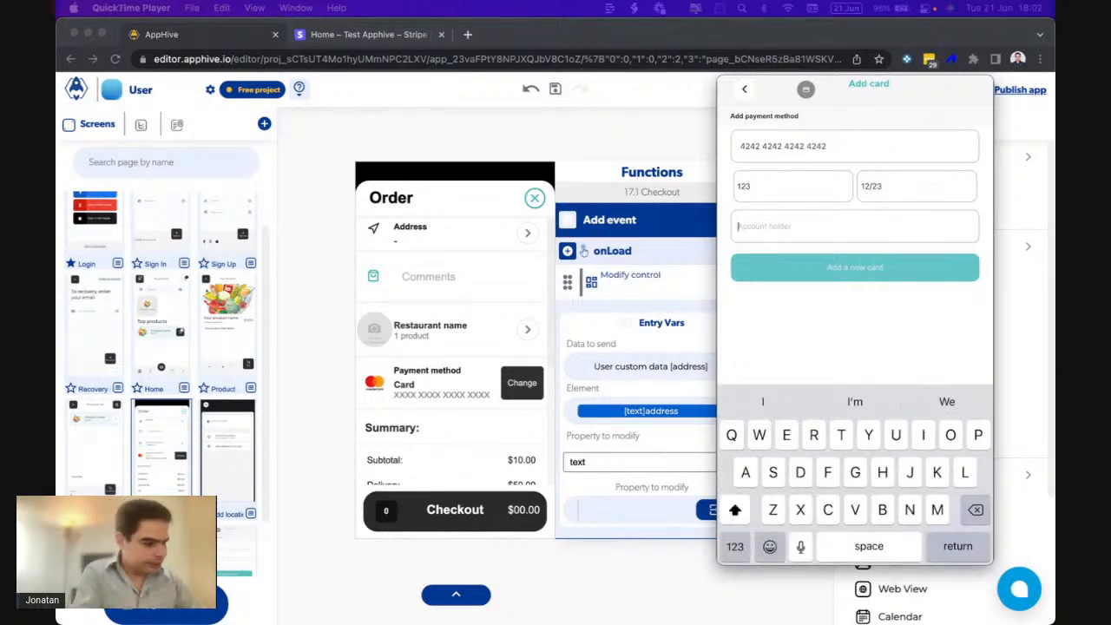
- Fill in the cardholder name and save the new Visa card
text(My nam)
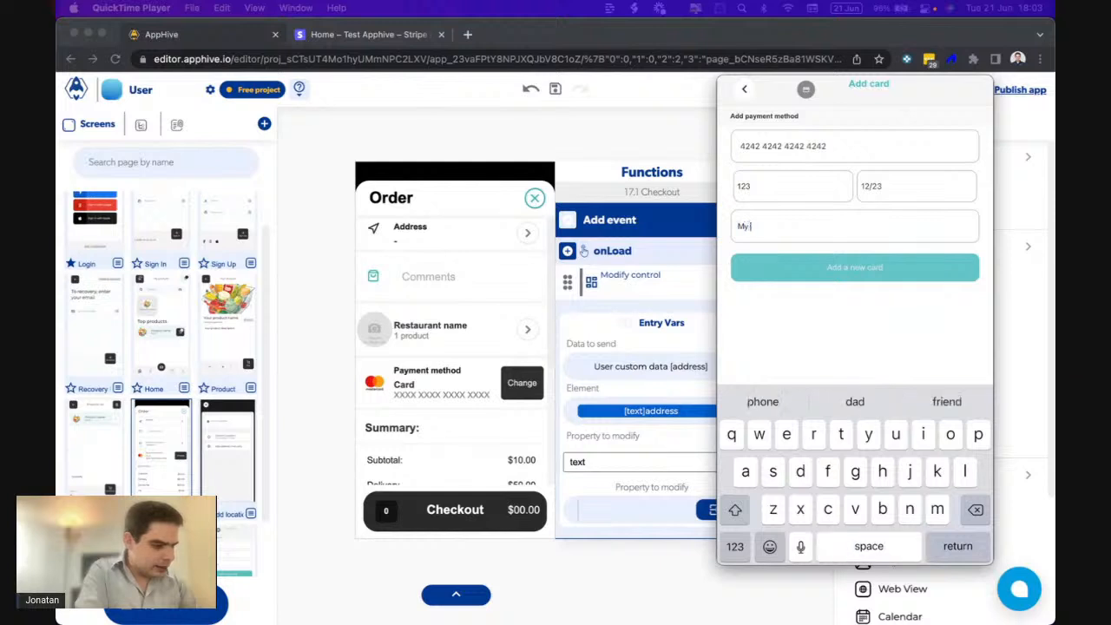
key(BackSpace)
key(BackSpace)
key(BackSpace)
key(BackSpace)
key(BackSpace)
key(BackSpace)
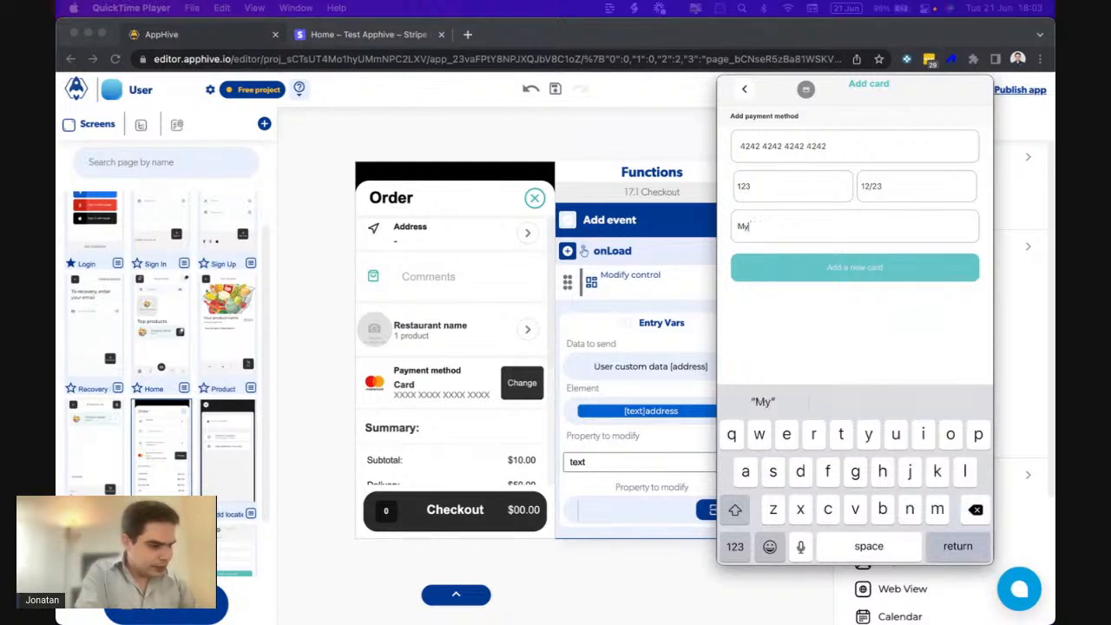
text(Jonh)
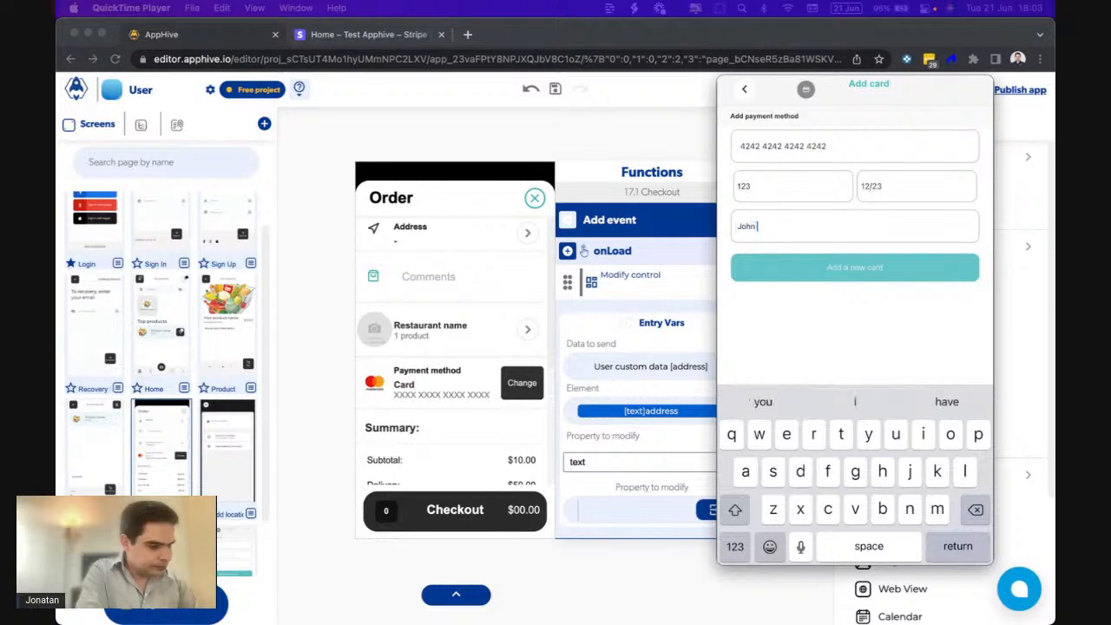
text( Snow)
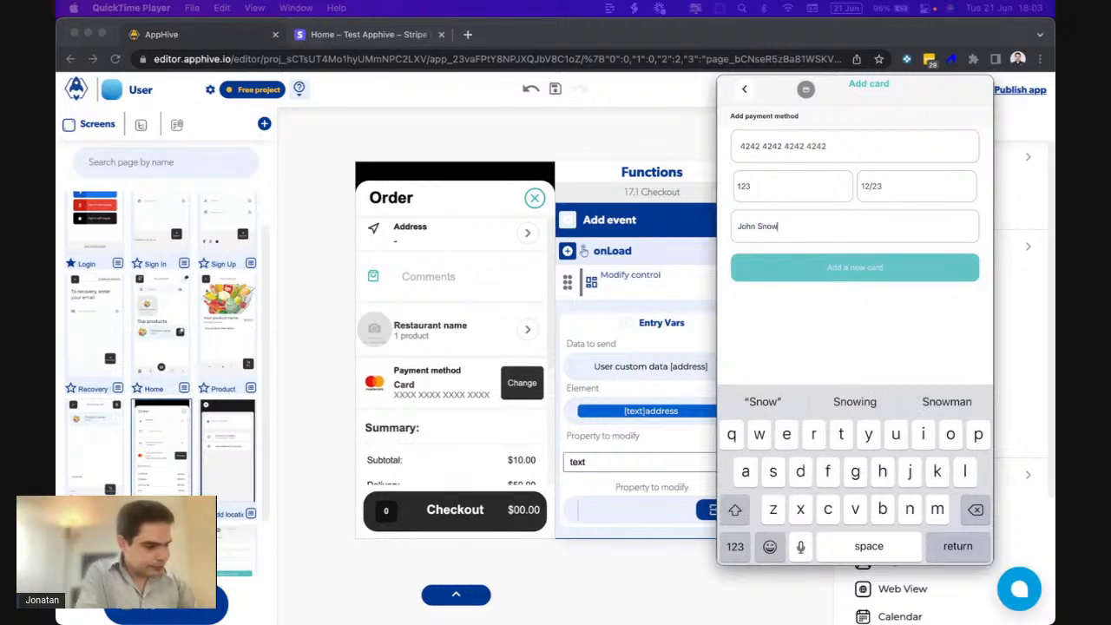
click(855, 267)
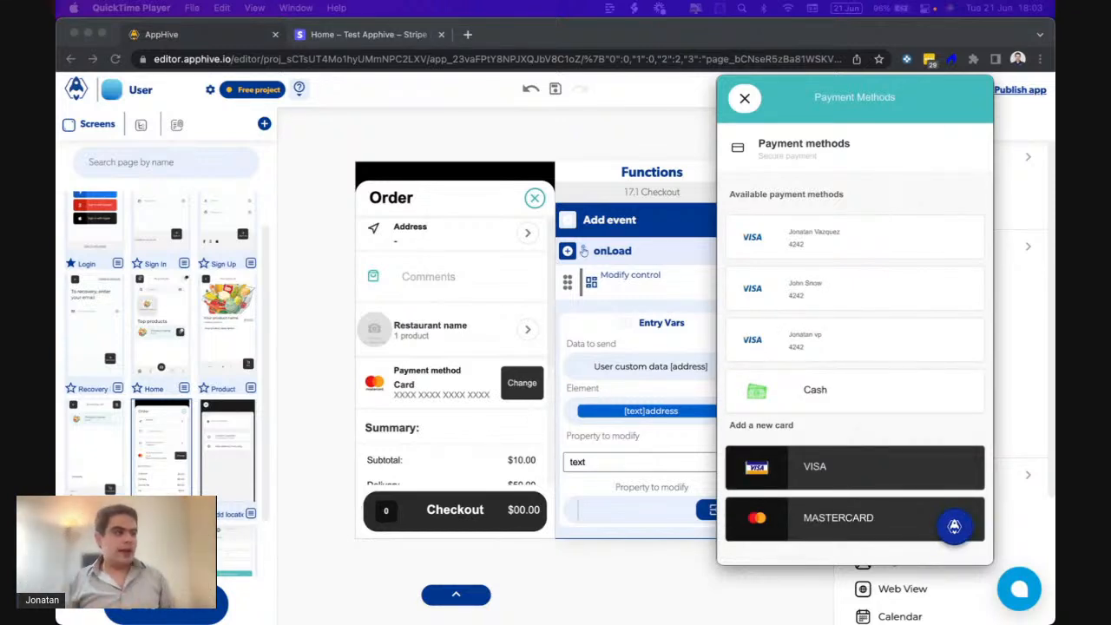
click(371, 35)
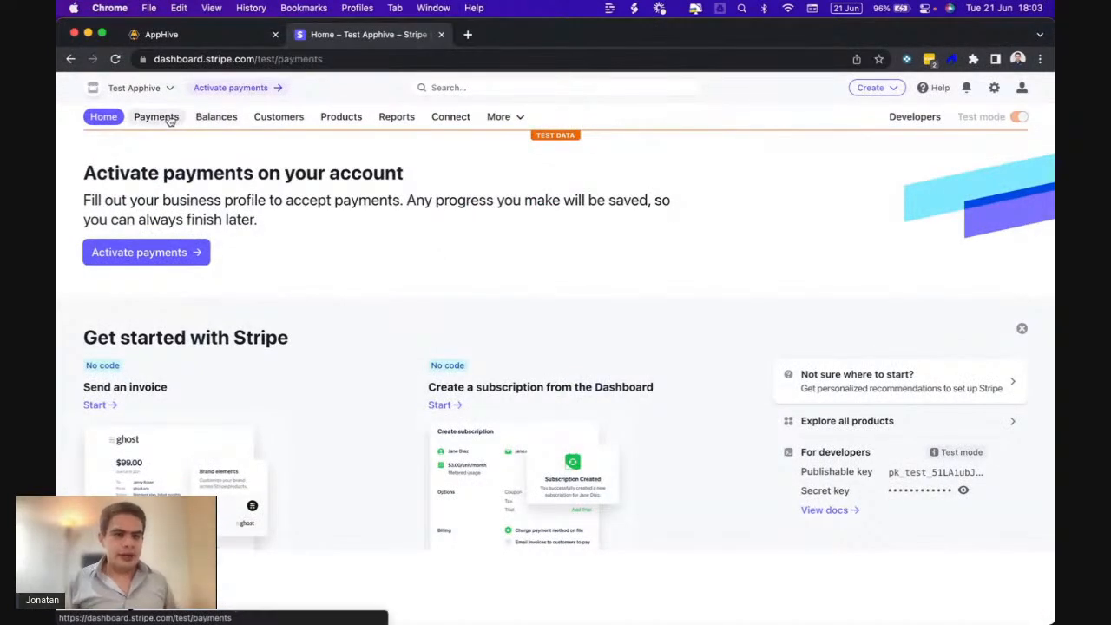
- Open the customer from Stripe's Customers list to verify three Visa cards ending 4242
click(158, 117)
click(208, 118)
click(269, 117)
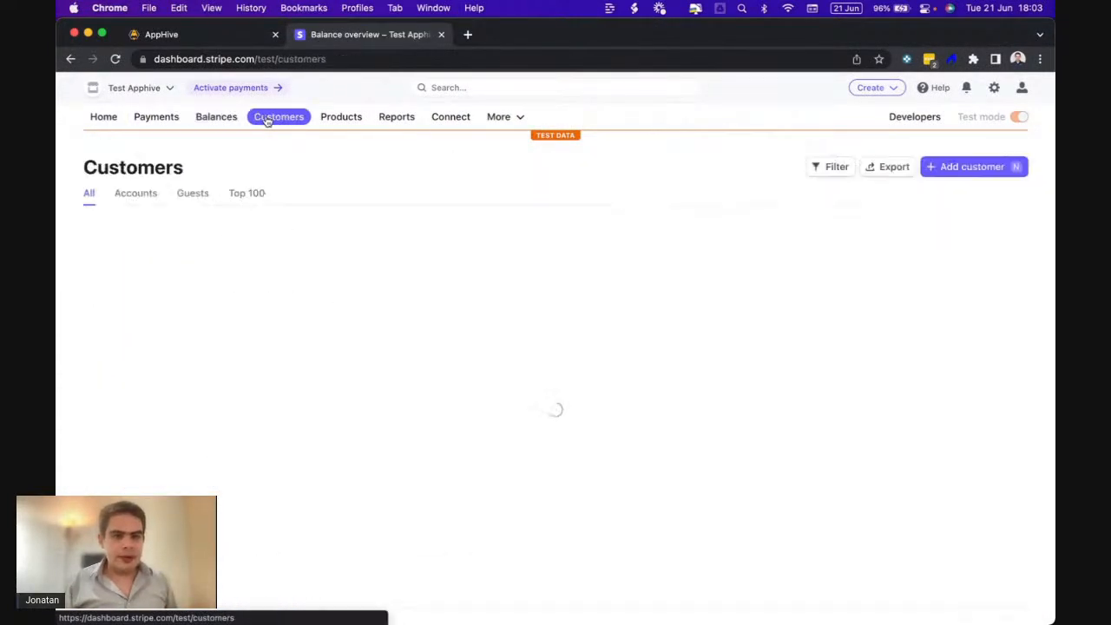
click(297, 261)
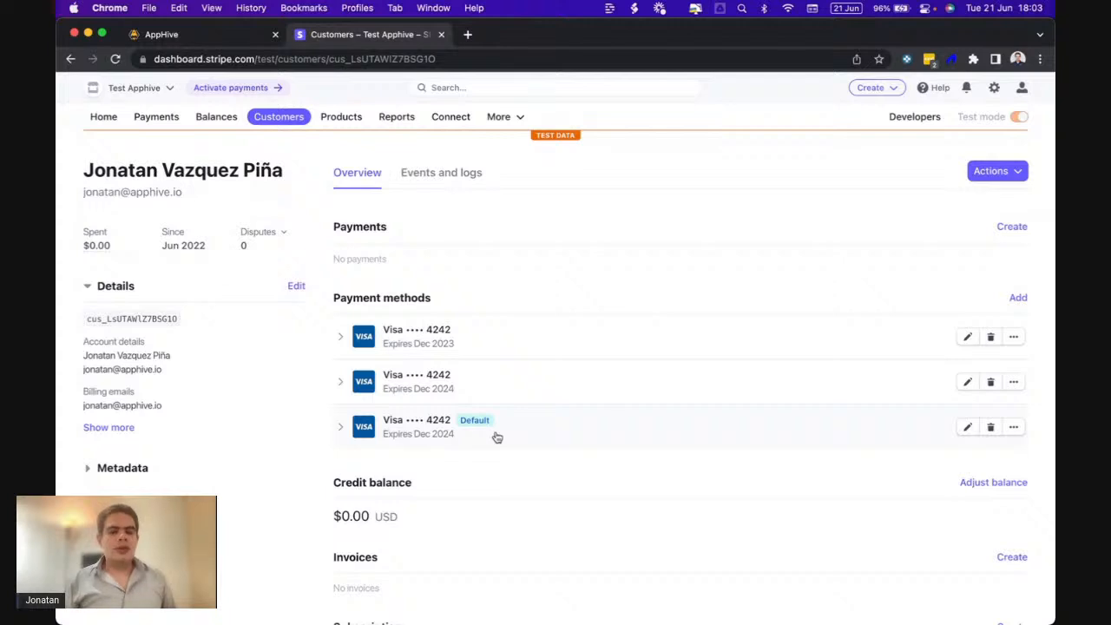
click(189, 33)
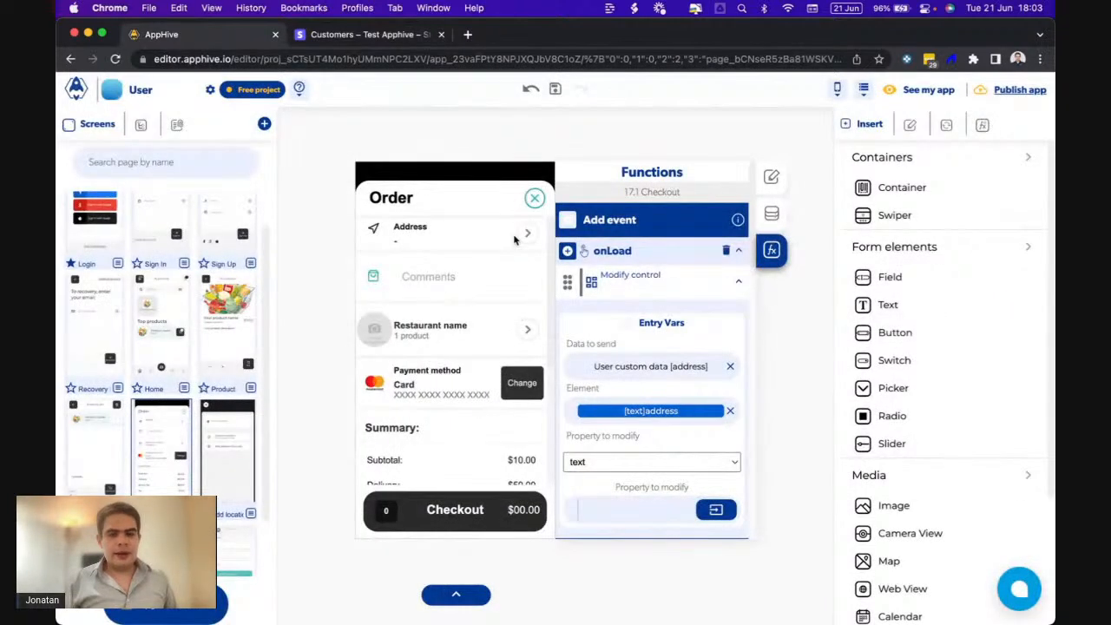
mouse_move(691, 597)
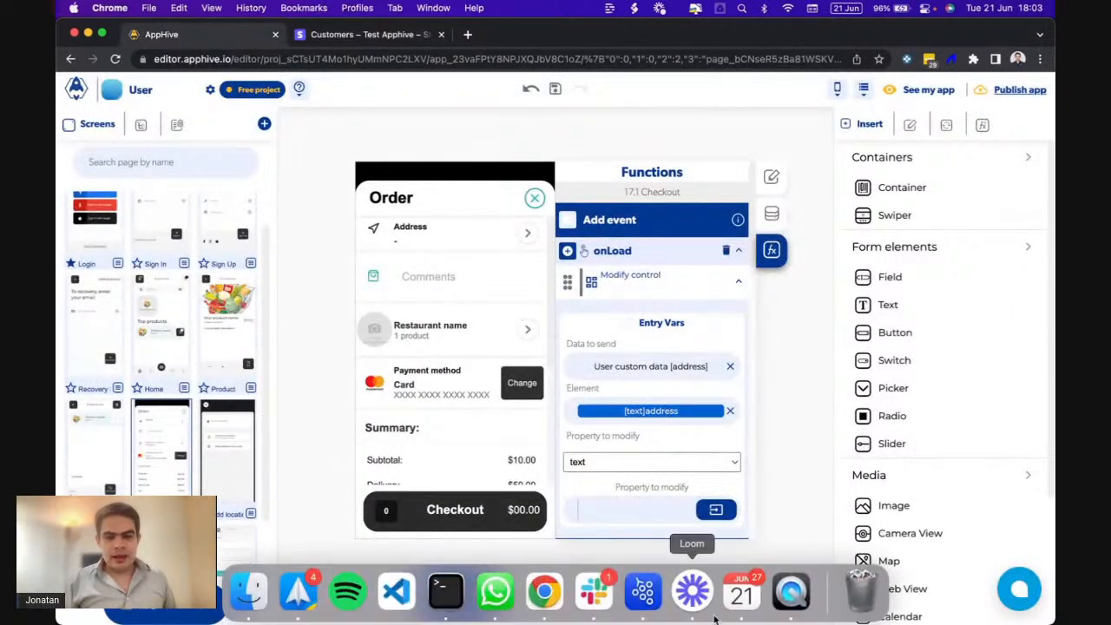
click(791, 594)
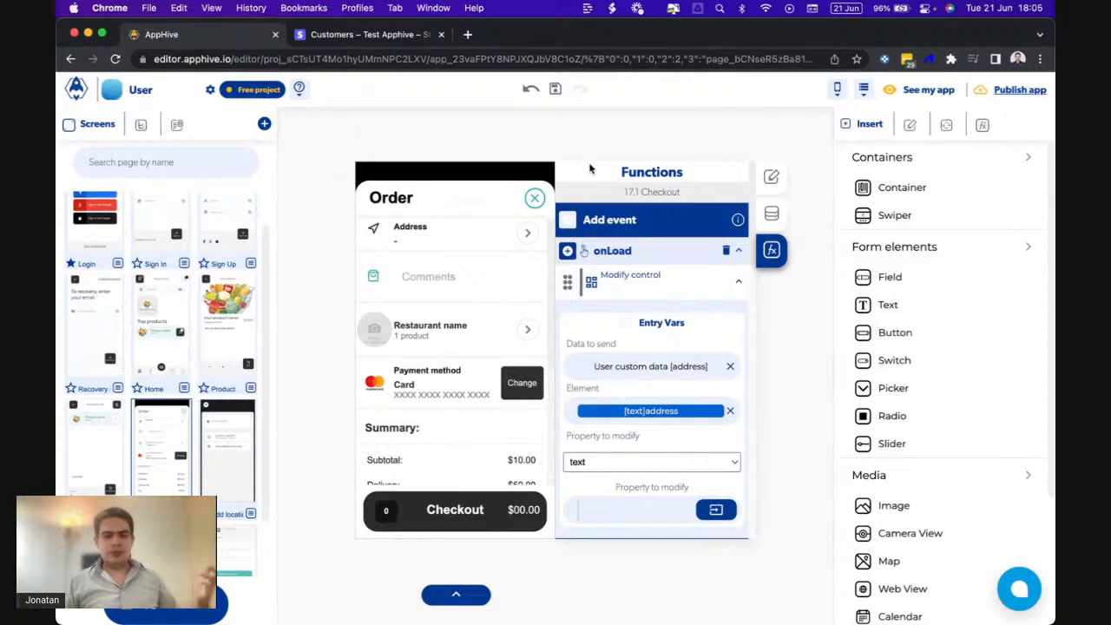
scroll(194, 486, down, 2)
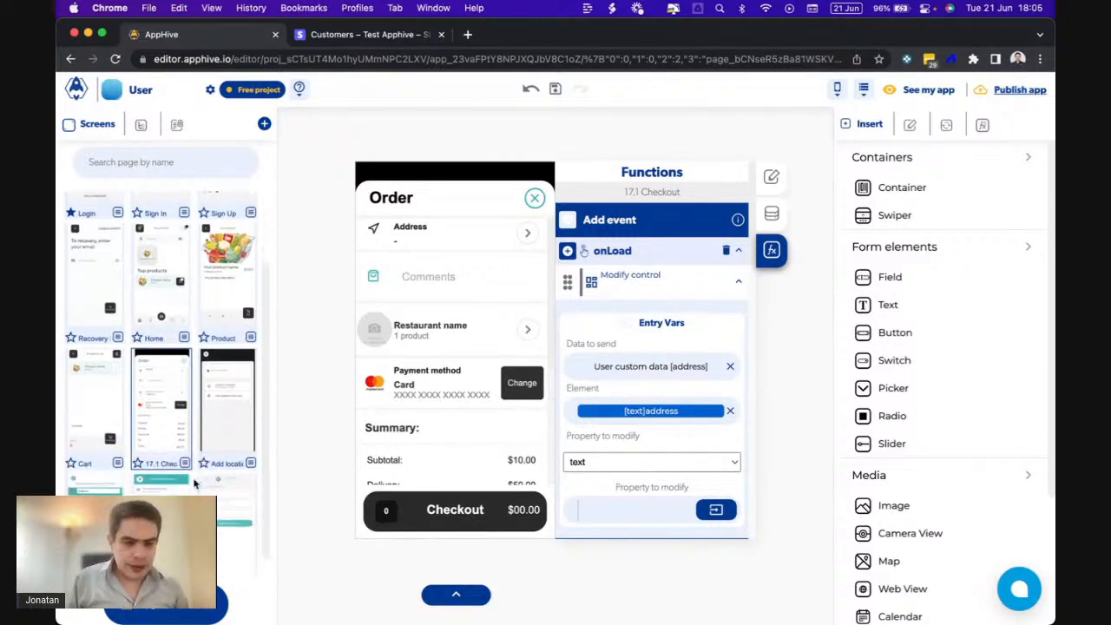
- Open the 22.0 Payment methods screen and review its Create a customer, List cards and Add collections to UI functions
click(161, 477)
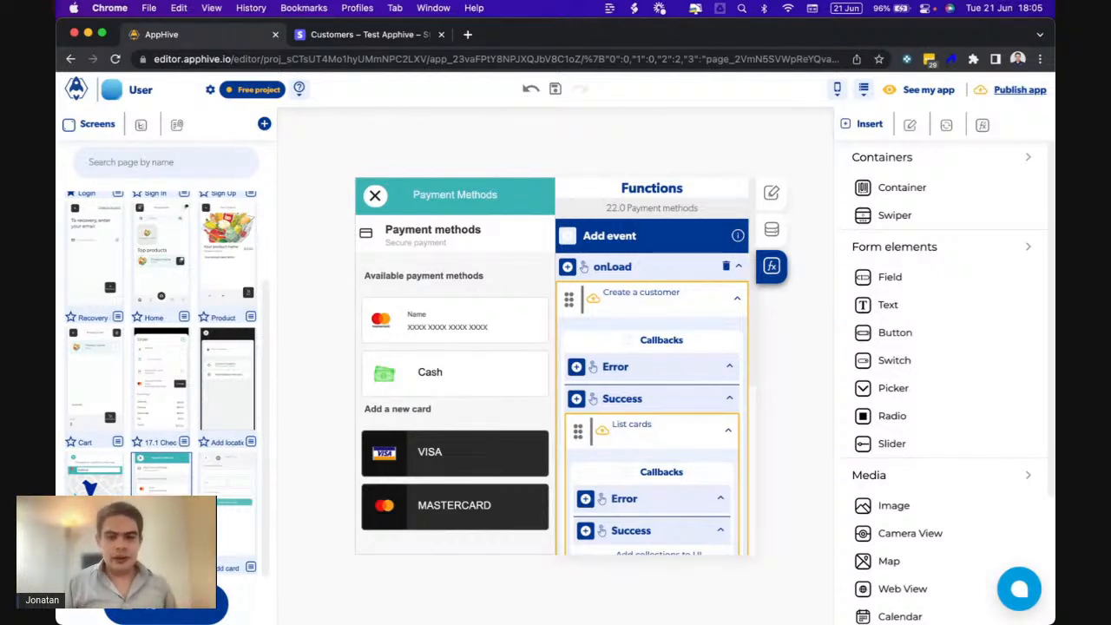
scroll(664, 366, down, 5)
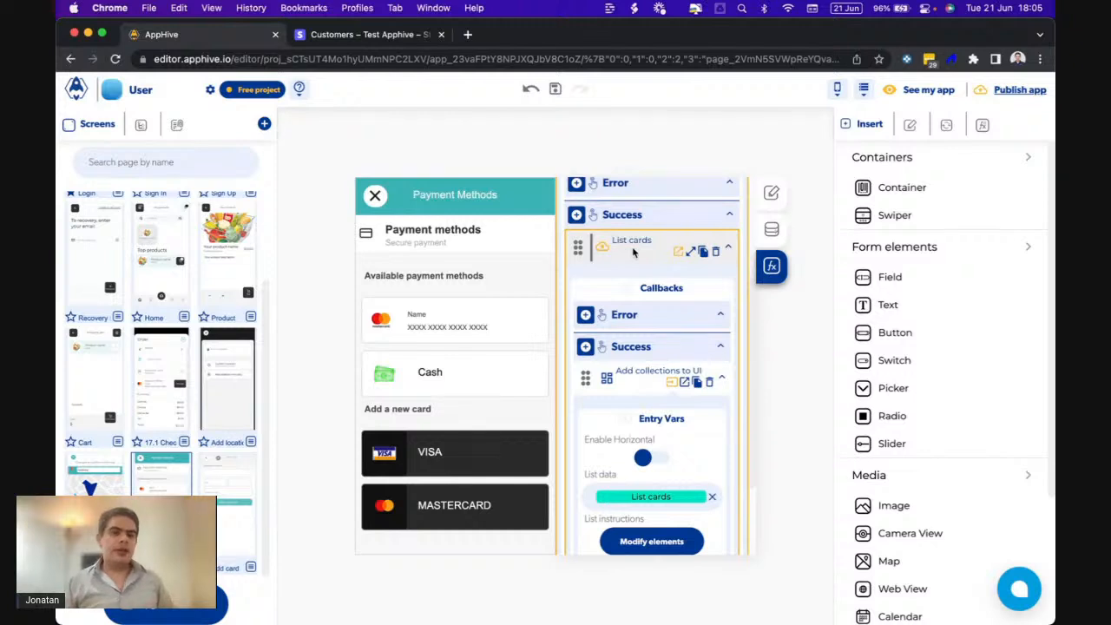
scroll(618, 255, up, 3)
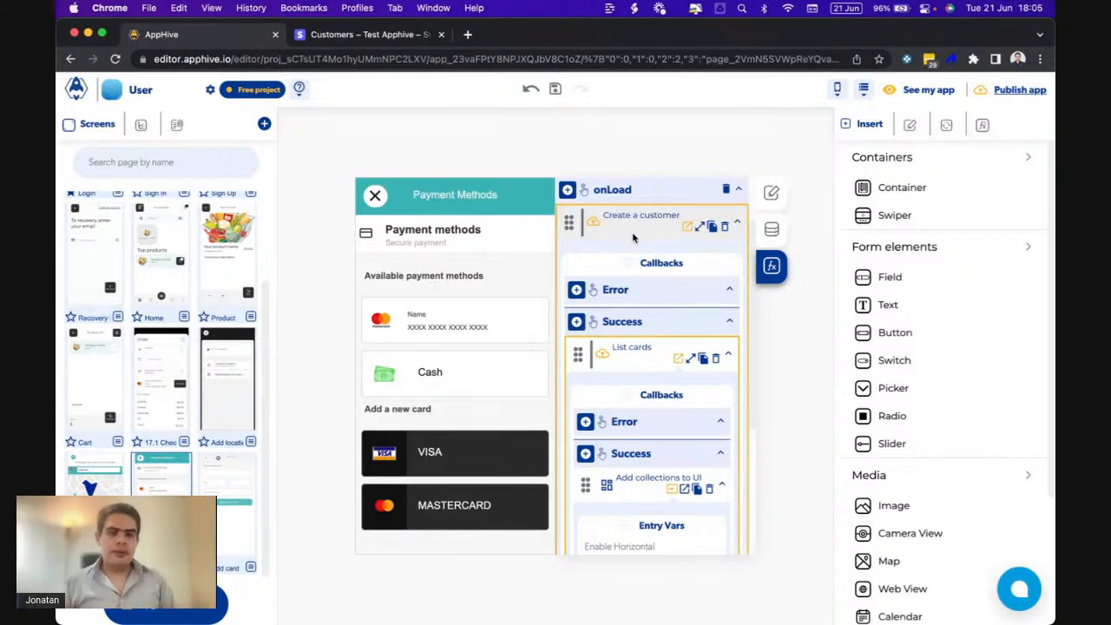
click(347, 35)
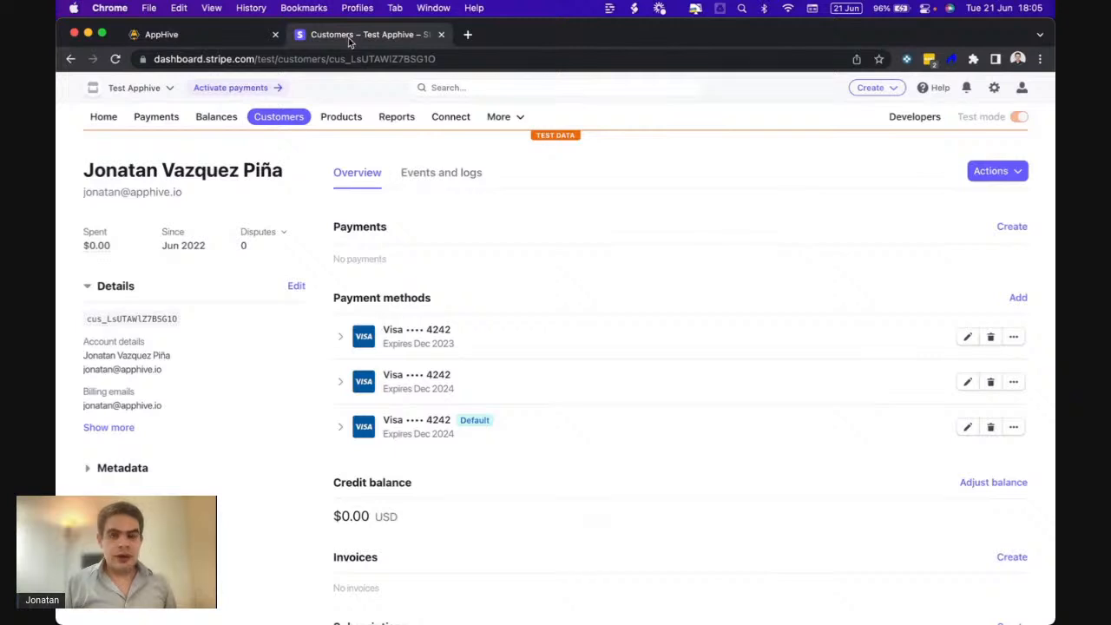
click(208, 40)
scroll(670, 370, down, 2)
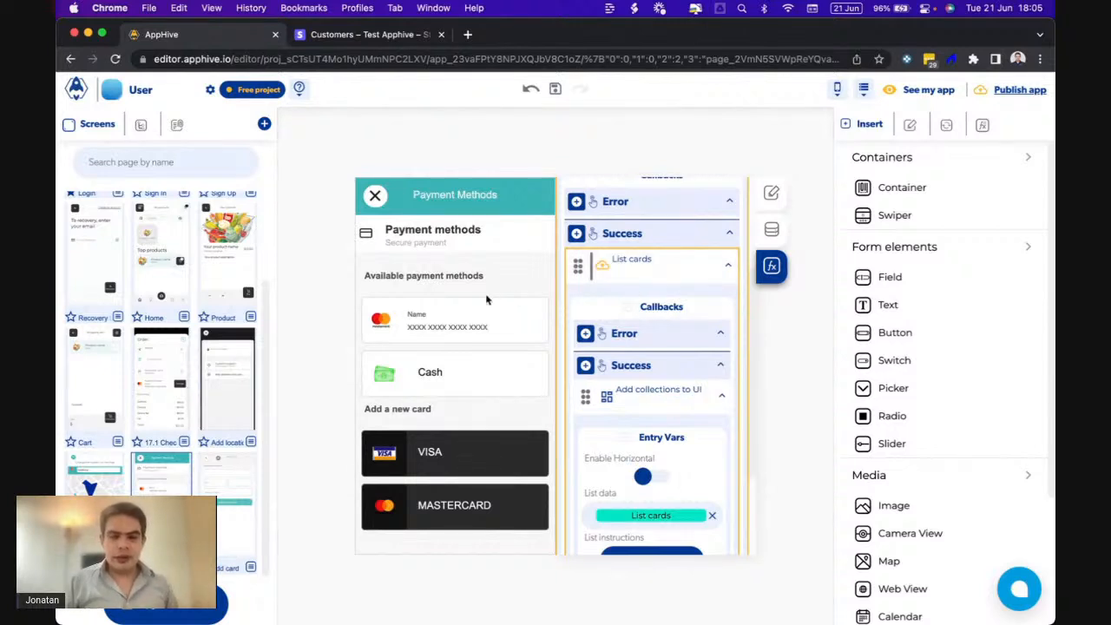
scroll(639, 292, down, 3)
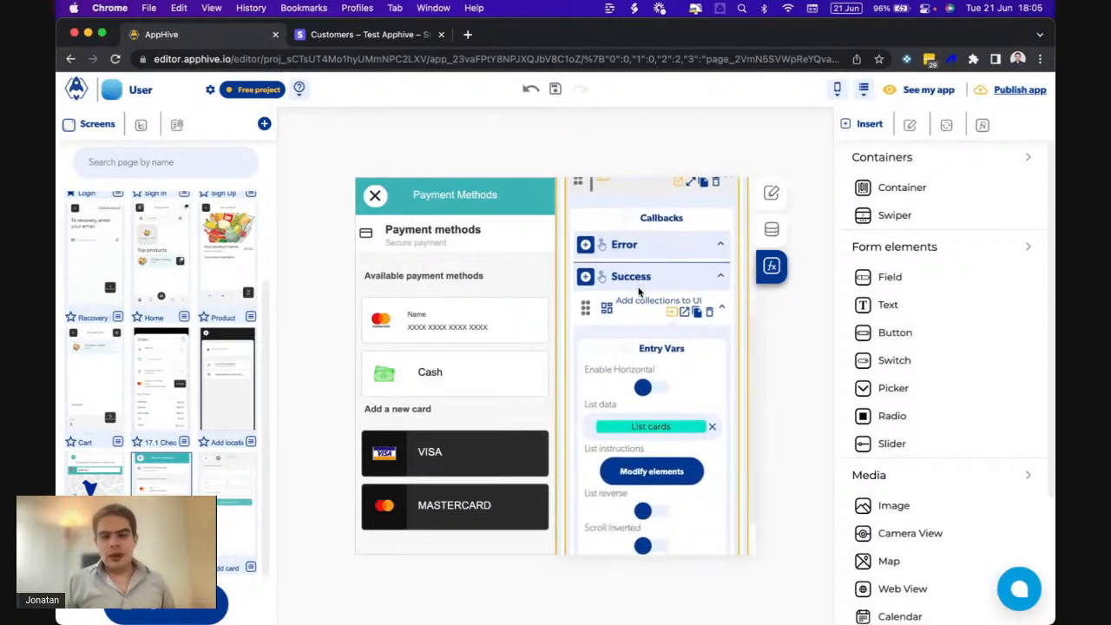
scroll(639, 291, down, 1)
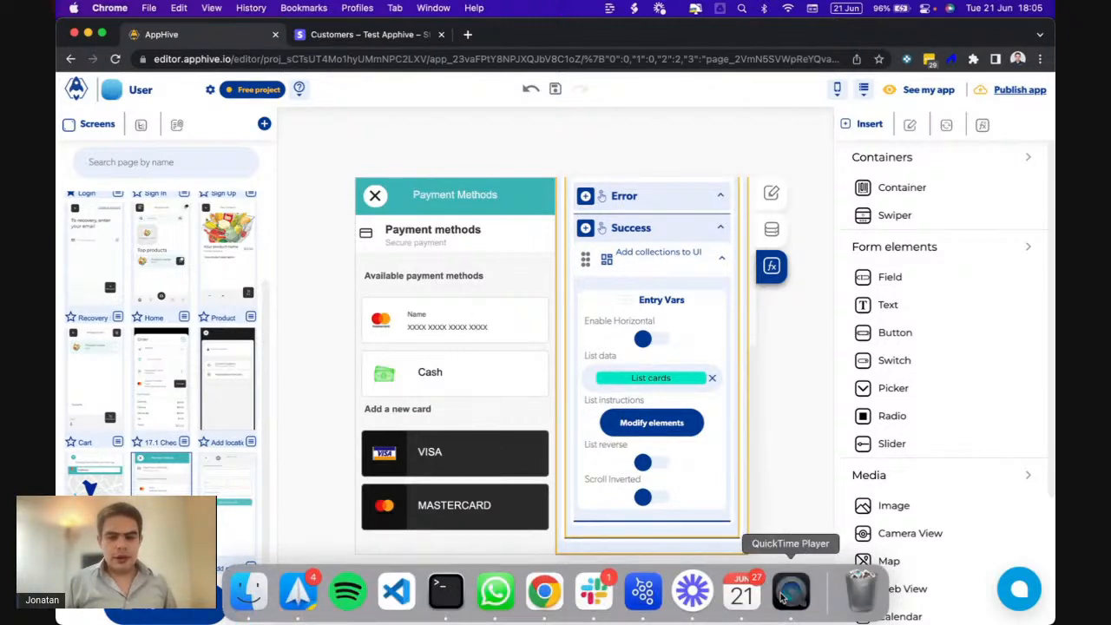
click(791, 605)
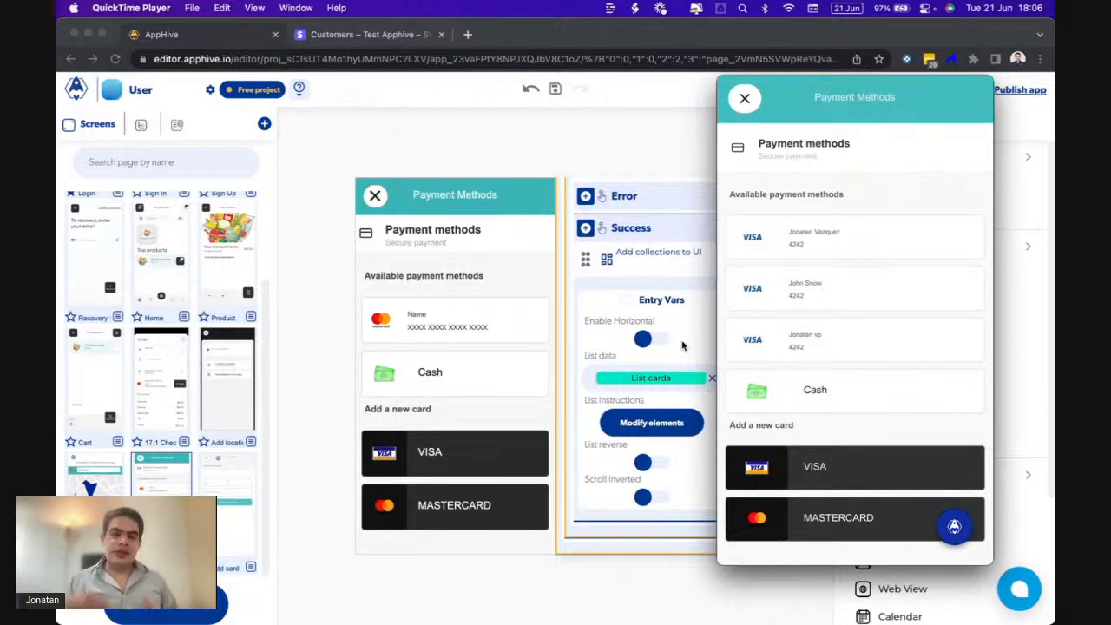
click(691, 344)
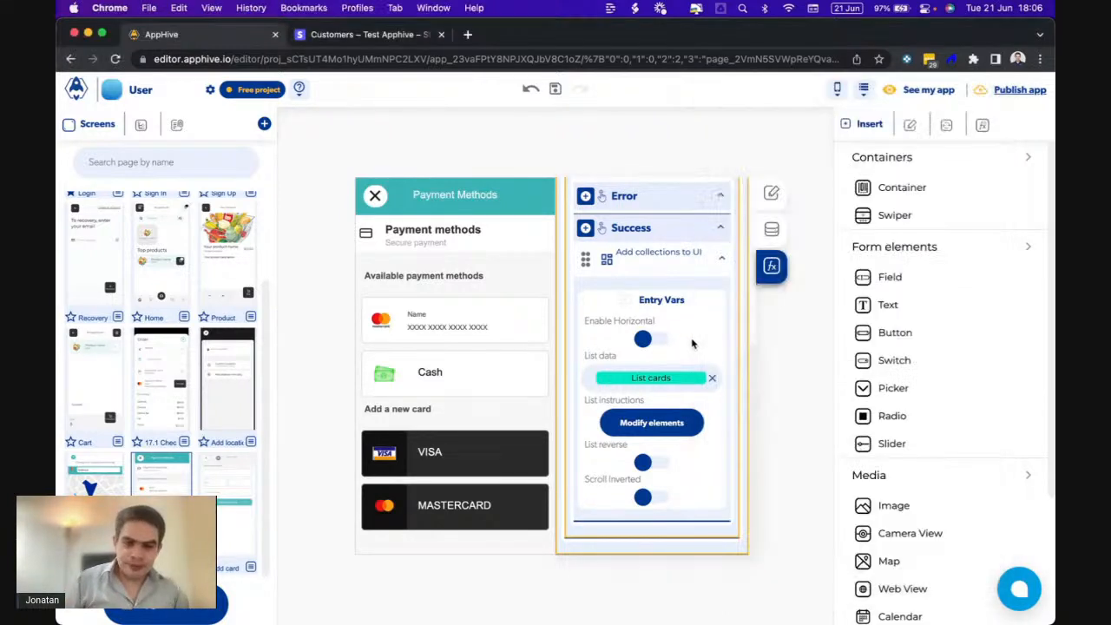
- Open the card list's element settings, switch to List items functions and select the card row
click(644, 423)
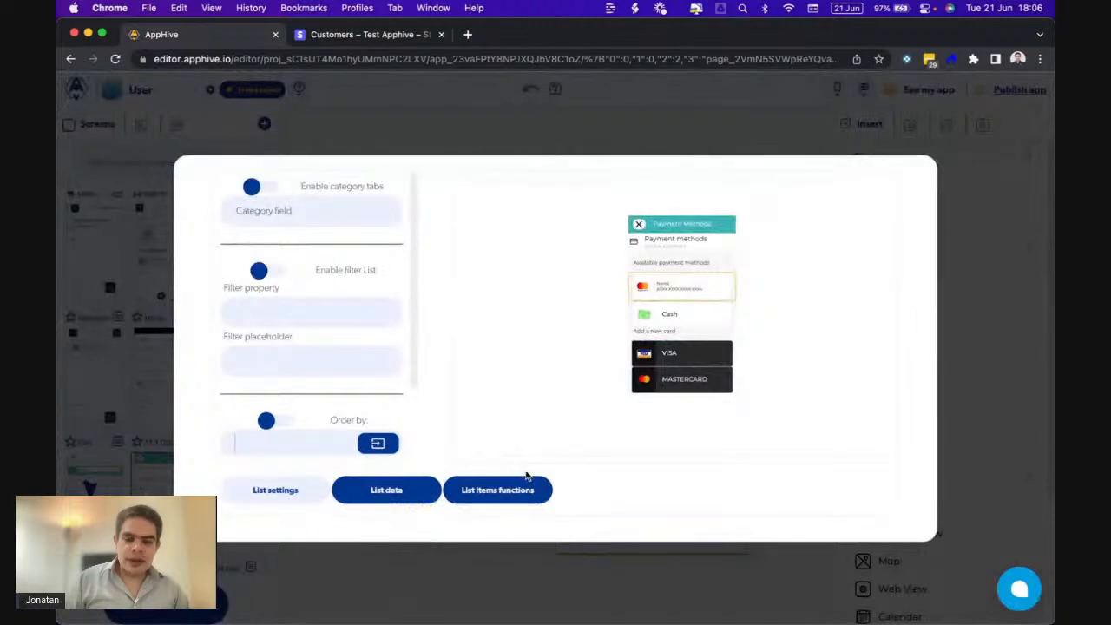
click(557, 569)
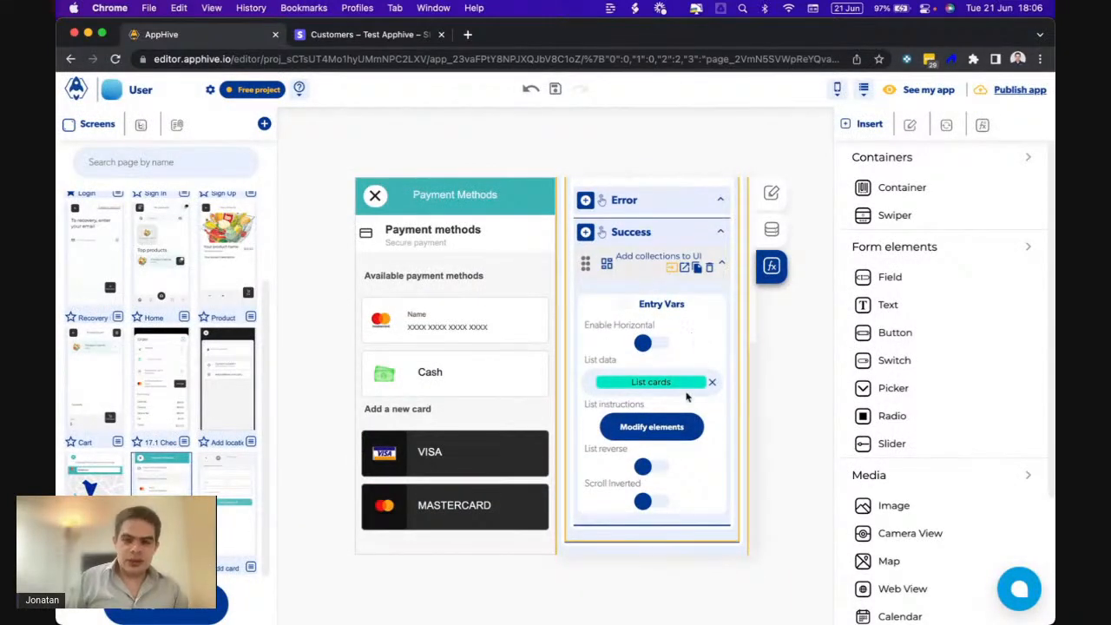
click(657, 427)
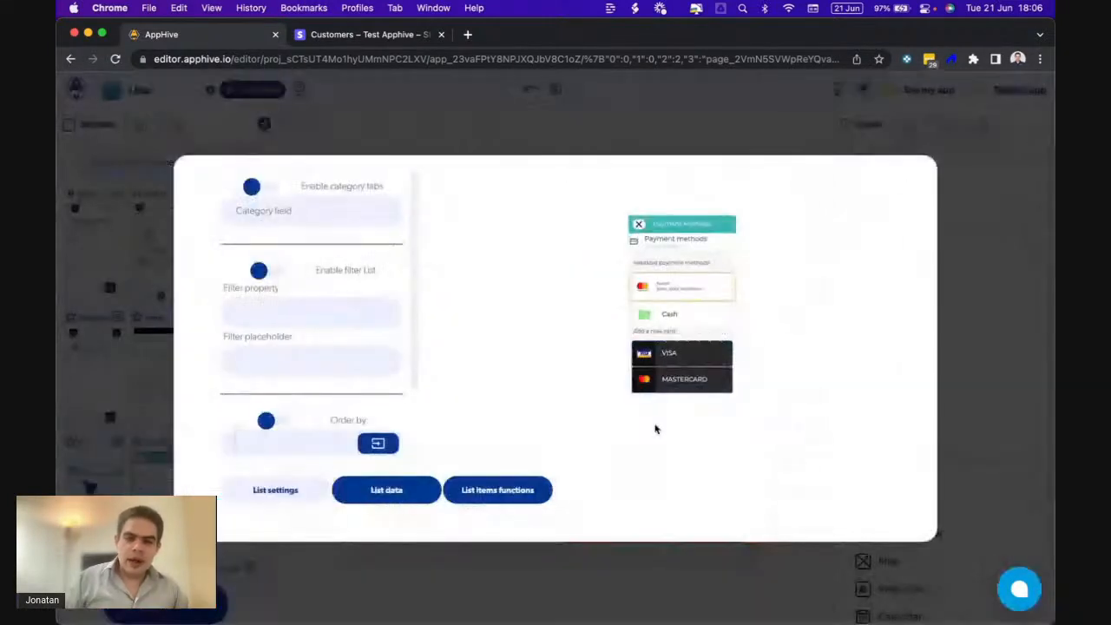
click(414, 486)
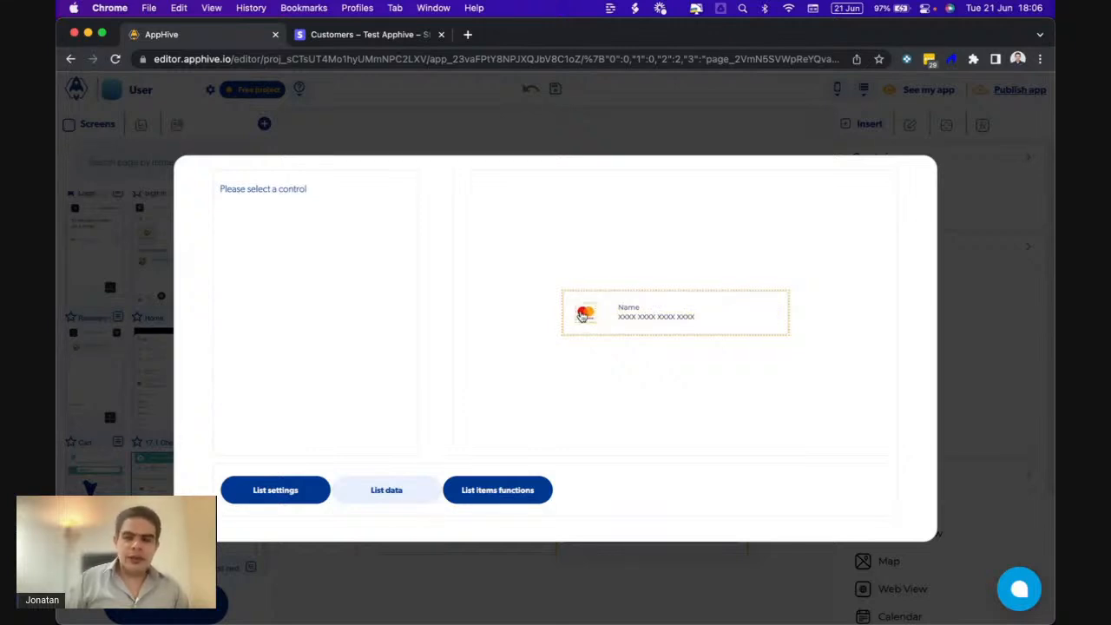
click(502, 491)
click(732, 337)
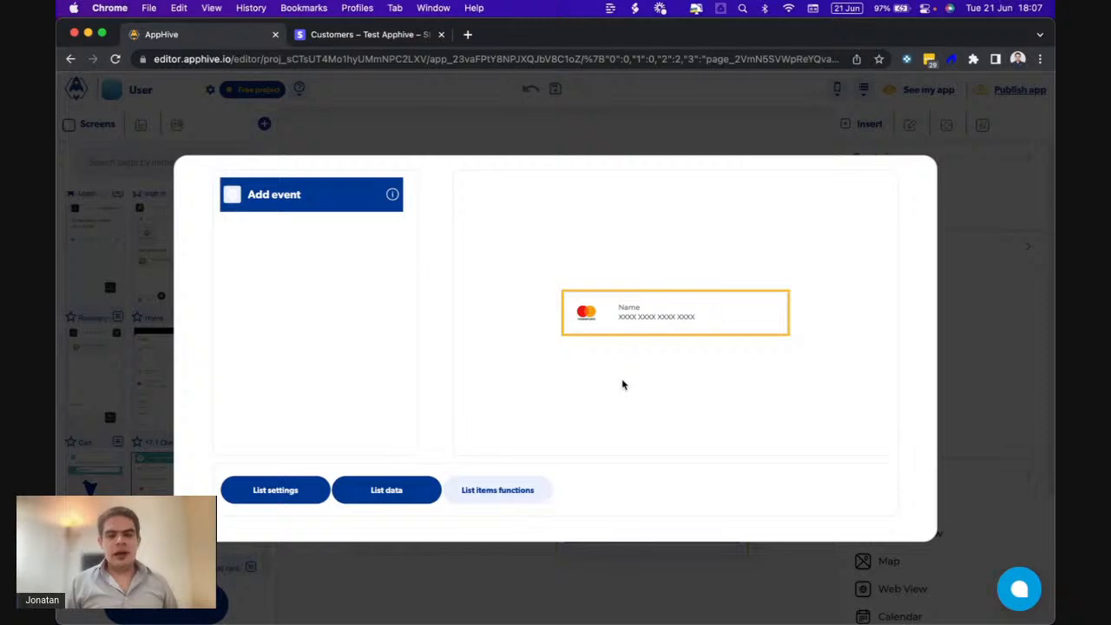
click(353, 39)
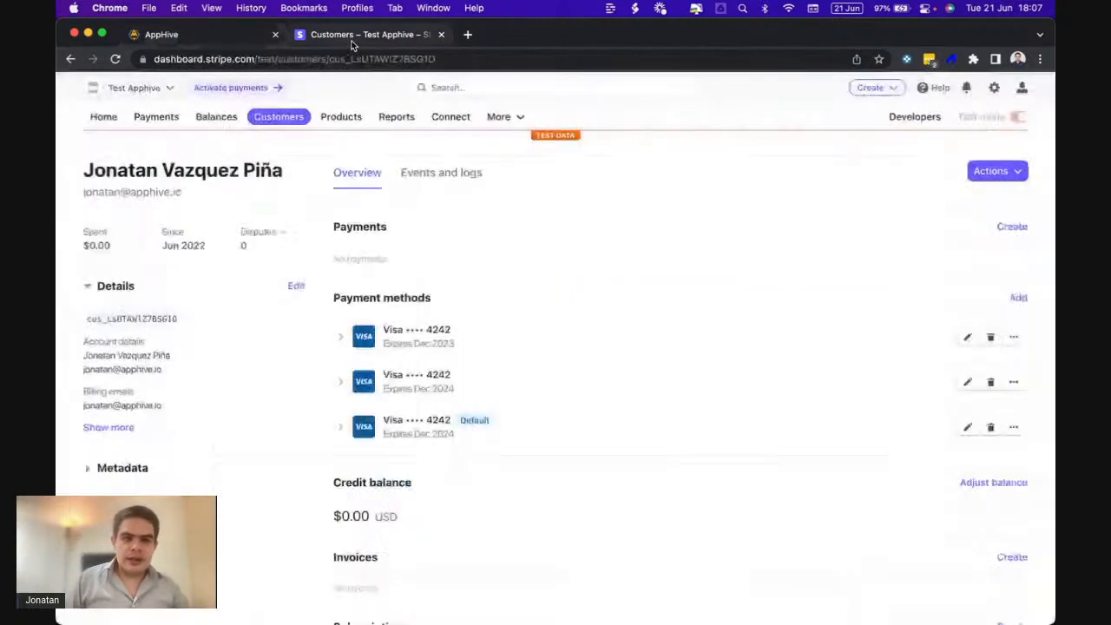
- In Developers > Logs, open the latest POST /sources request and select the card id in its response body
click(905, 120)
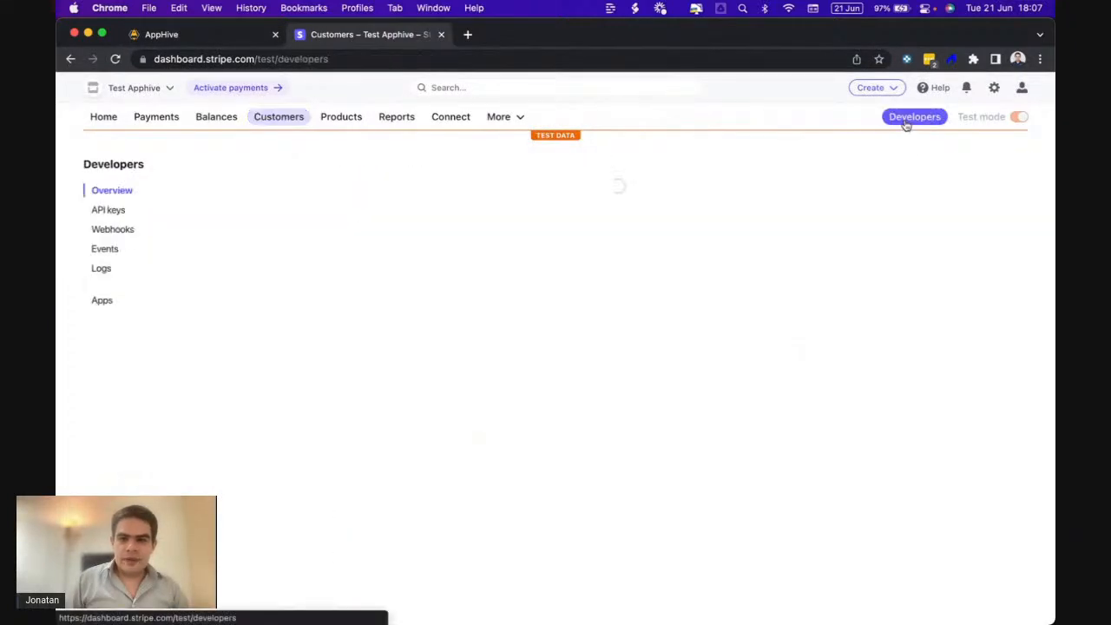
click(102, 270)
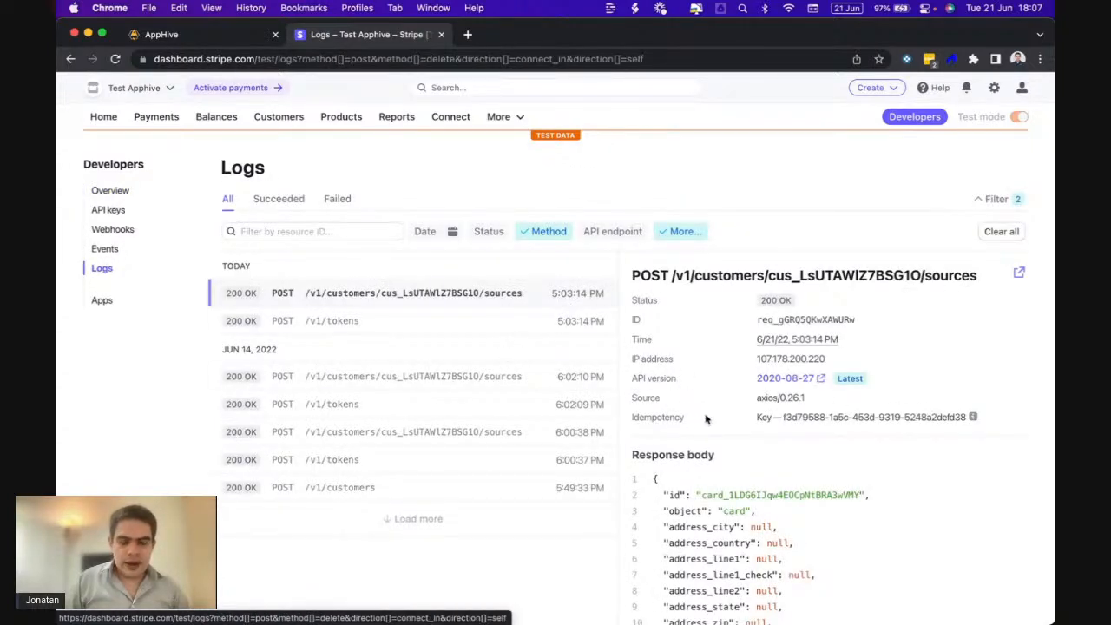
scroll(705, 419, down, 2)
scroll(706, 420, down, 3)
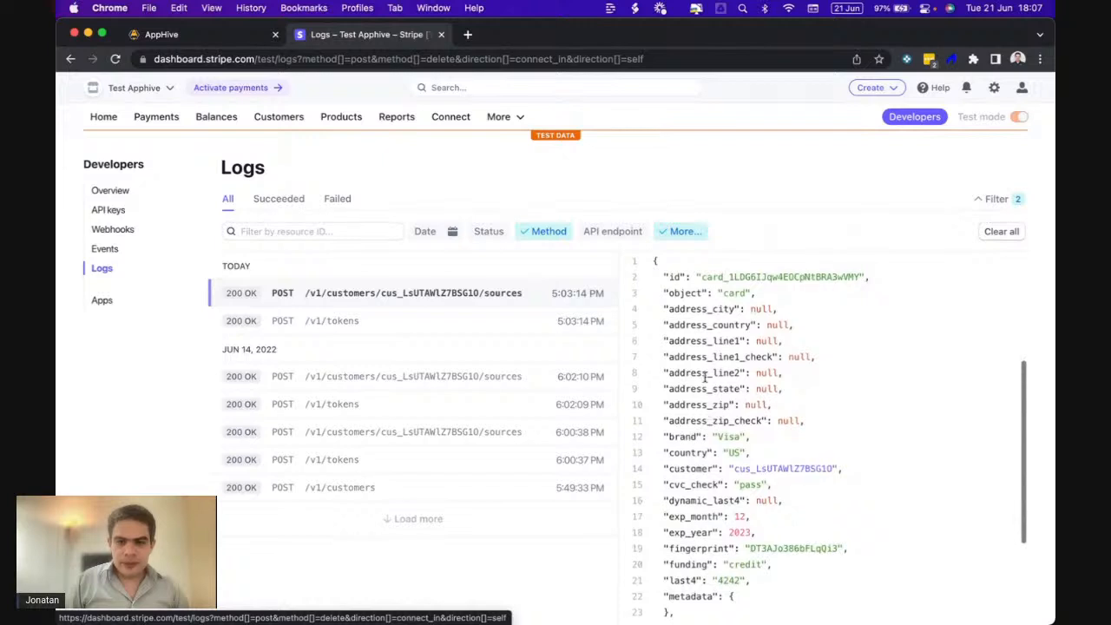
drag(702, 278, 805, 290)
scroll(798, 416, down, 3)
scroll(797, 417, down, 1)
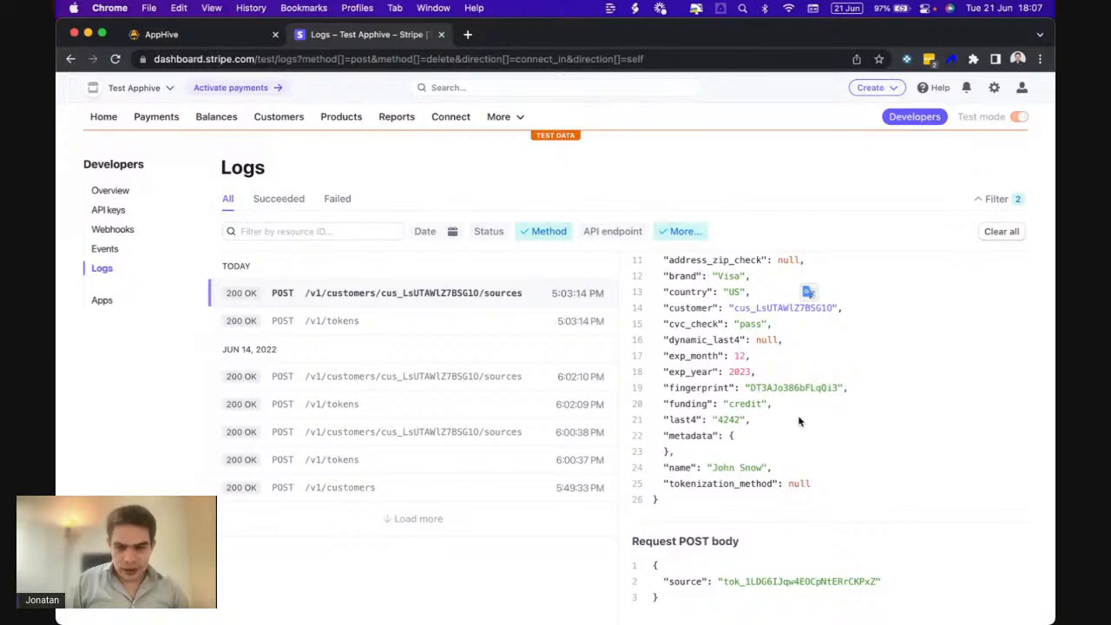
scroll(798, 421, up, 5)
click(699, 327)
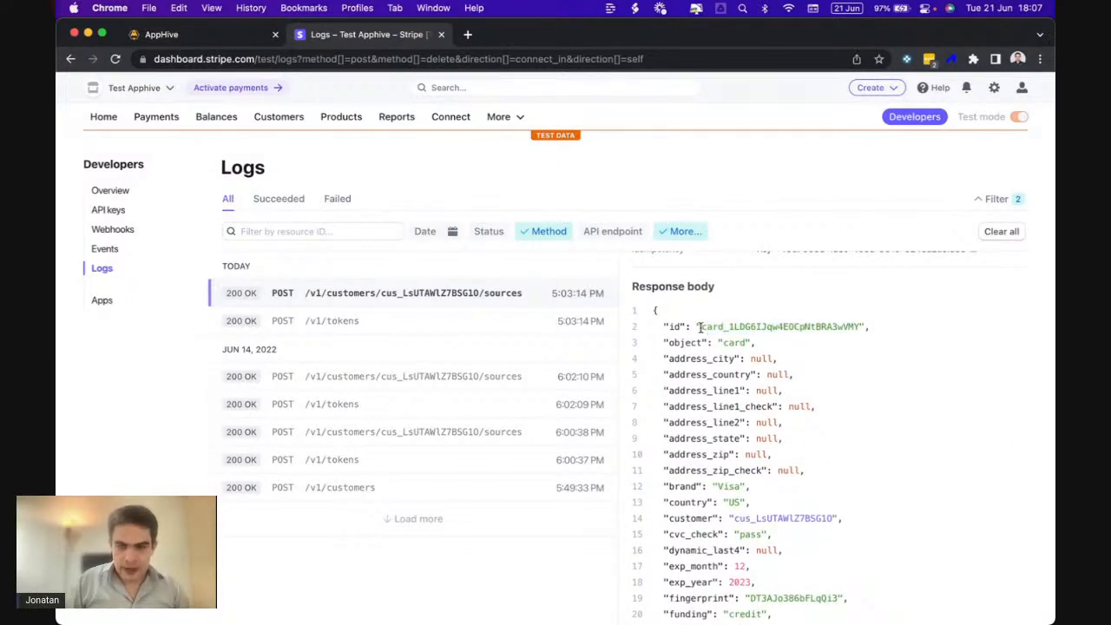
drag(699, 326, 860, 326)
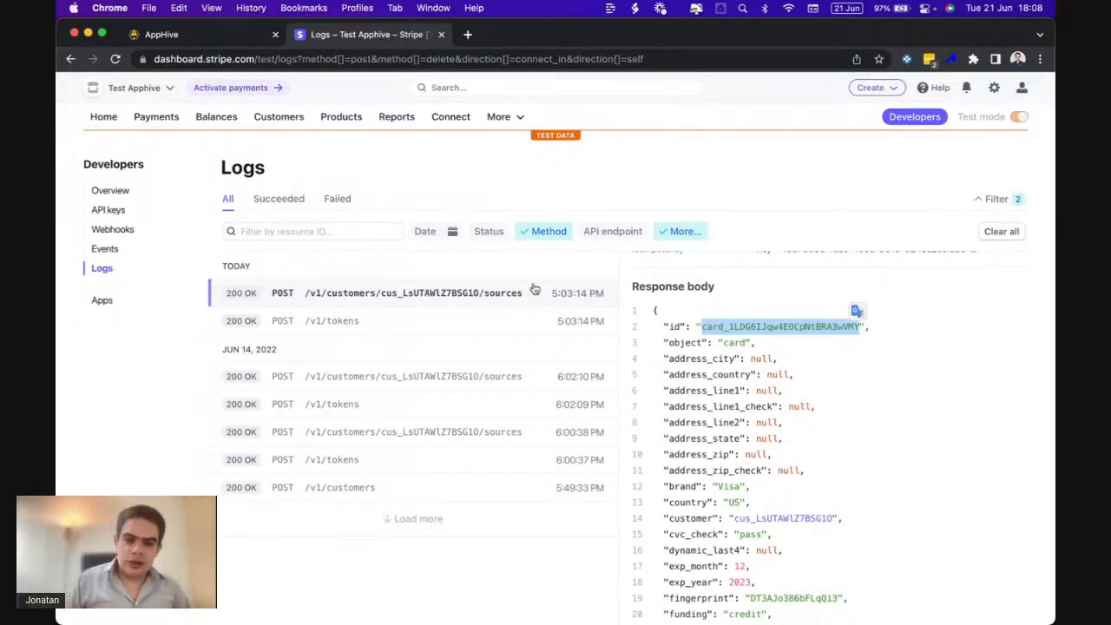
click(246, 41)
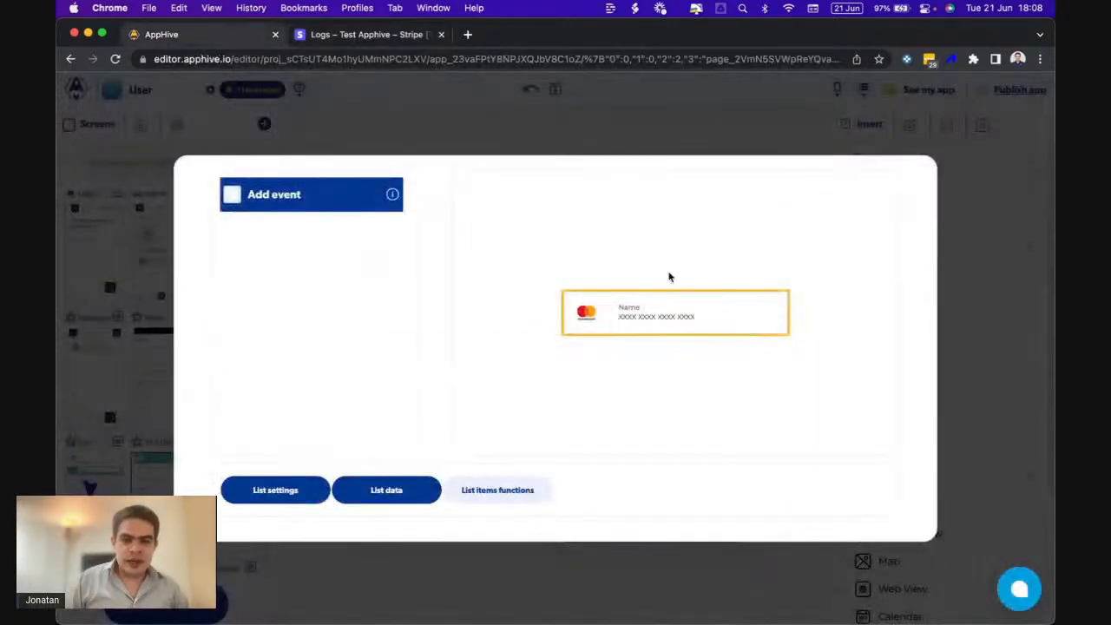
- Add an onPress event to the card row running the Users action Set user custom data
click(232, 196)
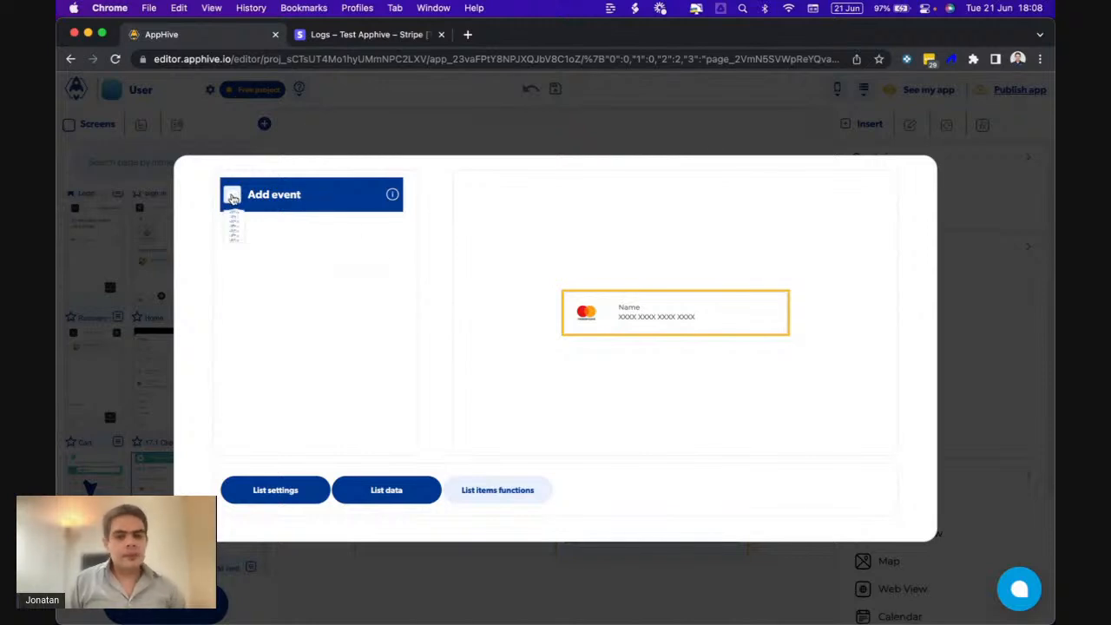
click(236, 249)
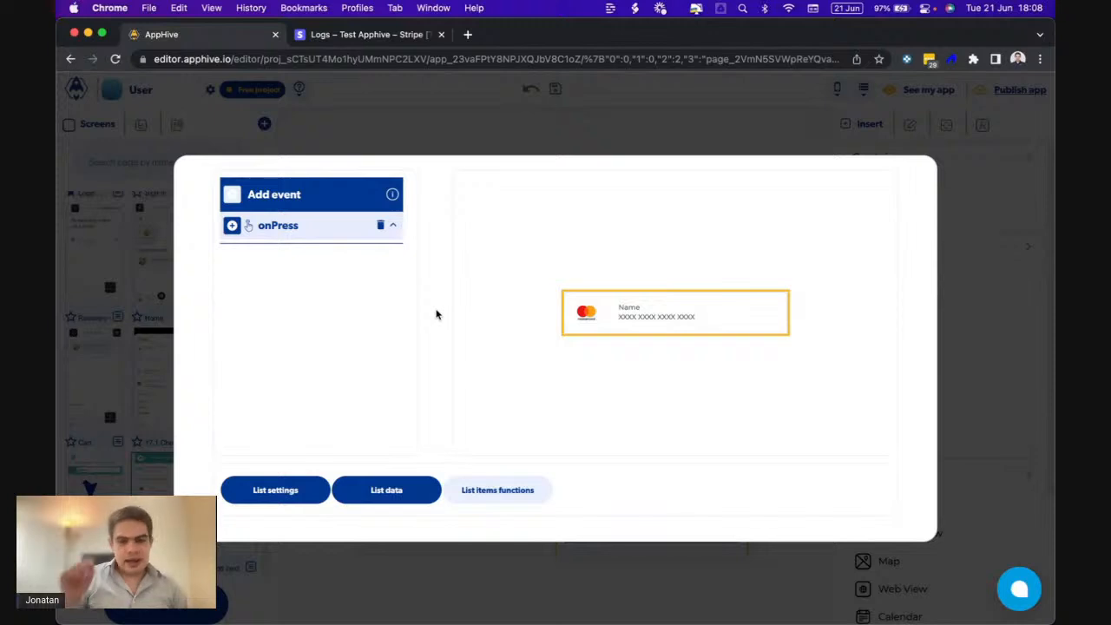
click(230, 225)
scroll(229, 228, down, 1)
click(230, 227)
click(233, 244)
scroll(310, 400, down, 3)
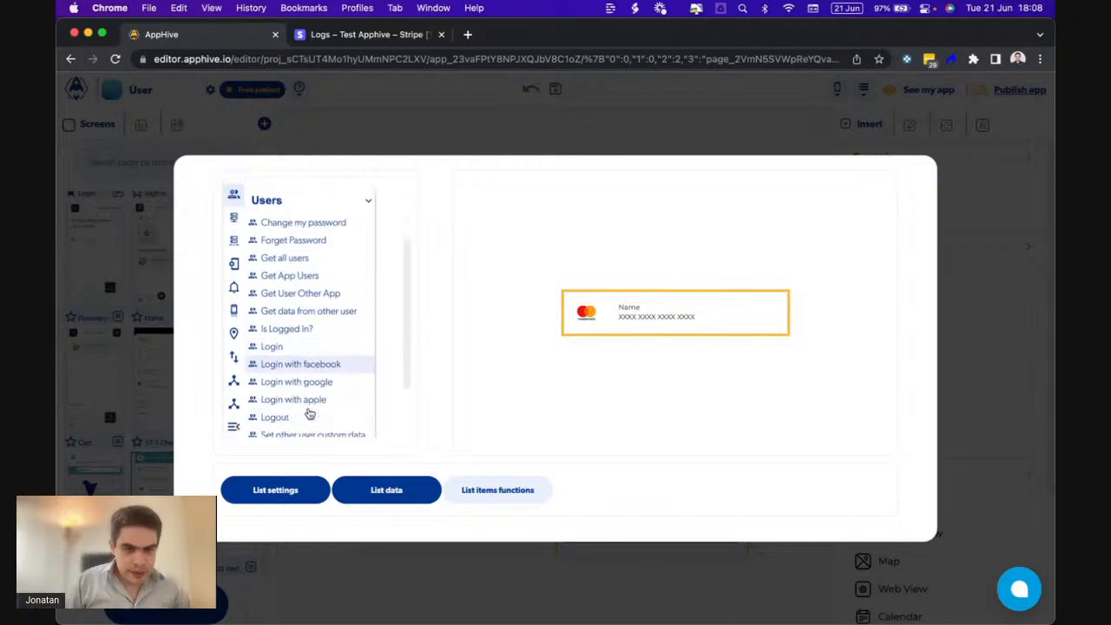
scroll(310, 414, down, 1)
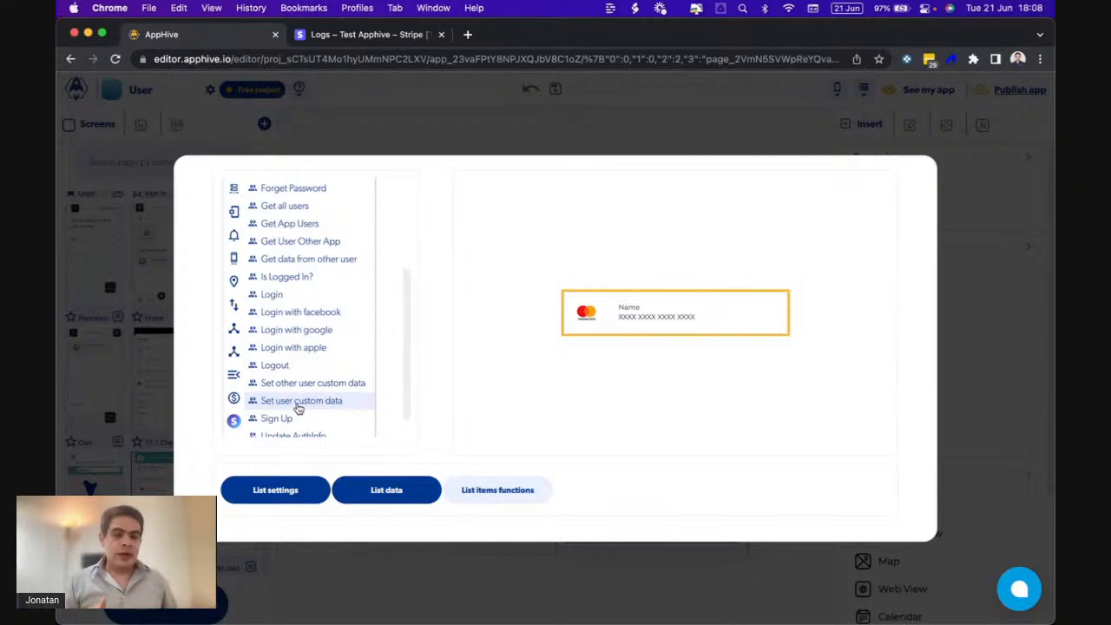
click(298, 401)
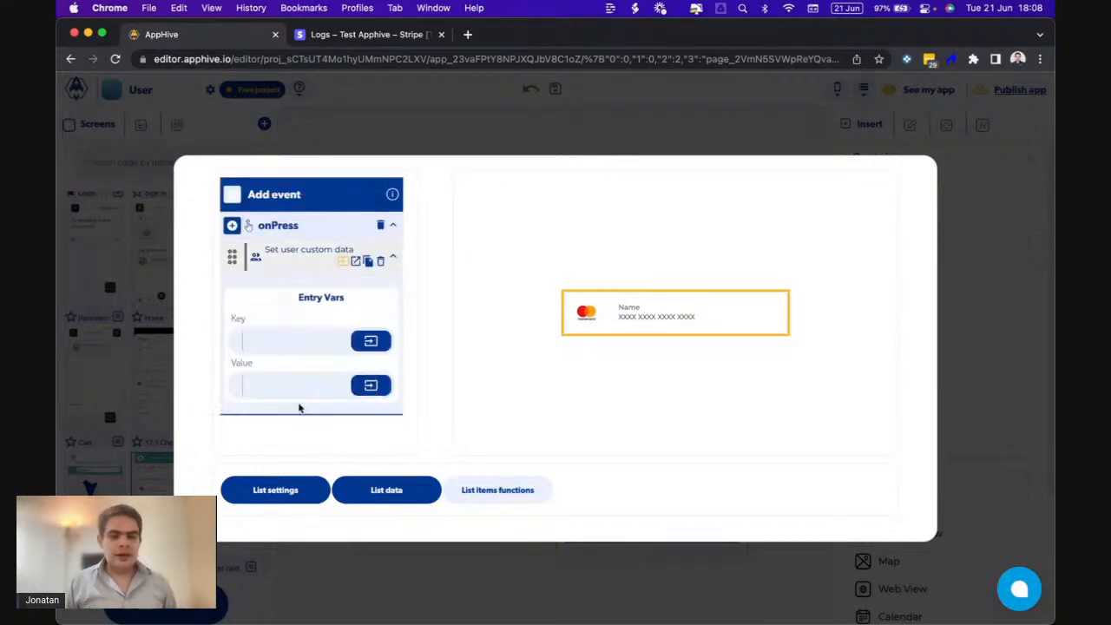
- Set the action's Key to cardid and its Value to List context: id
click(271, 342)
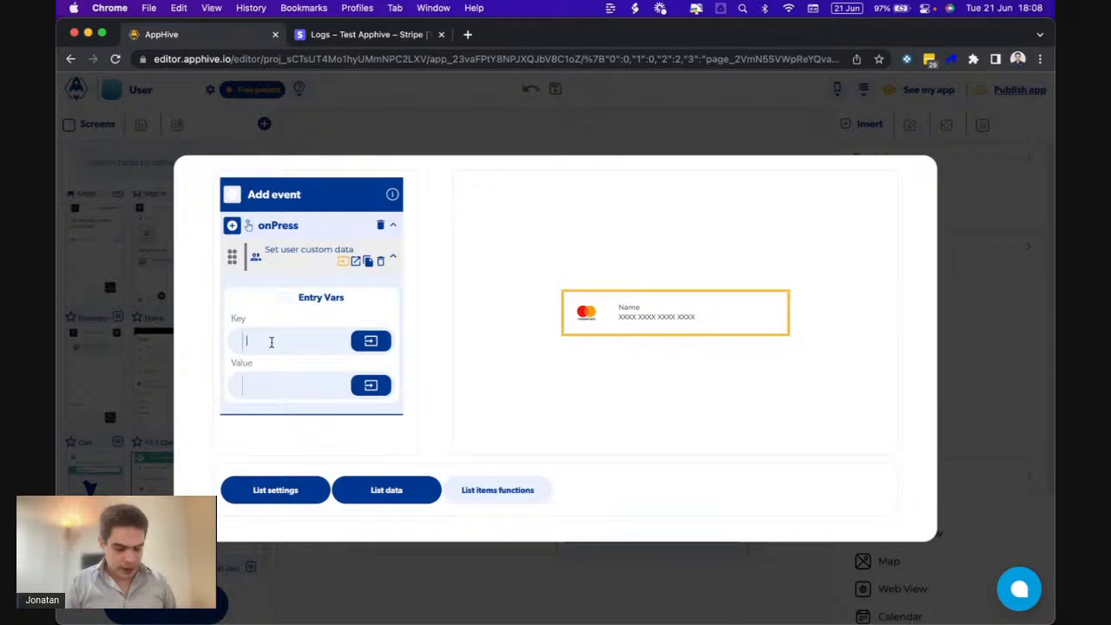
text(ca)
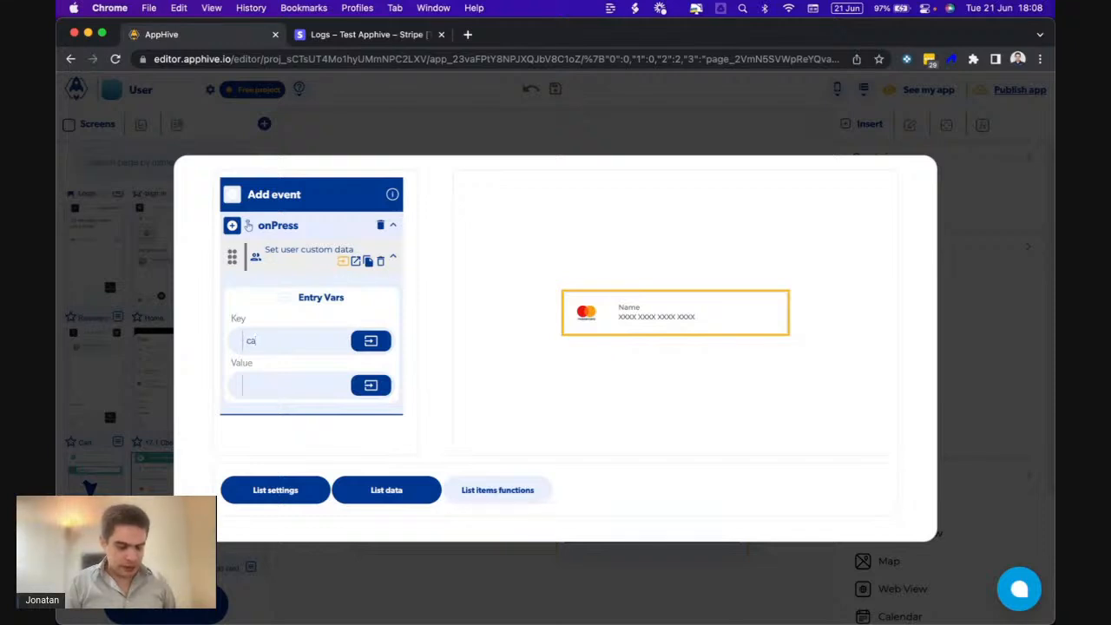
text(rdid)
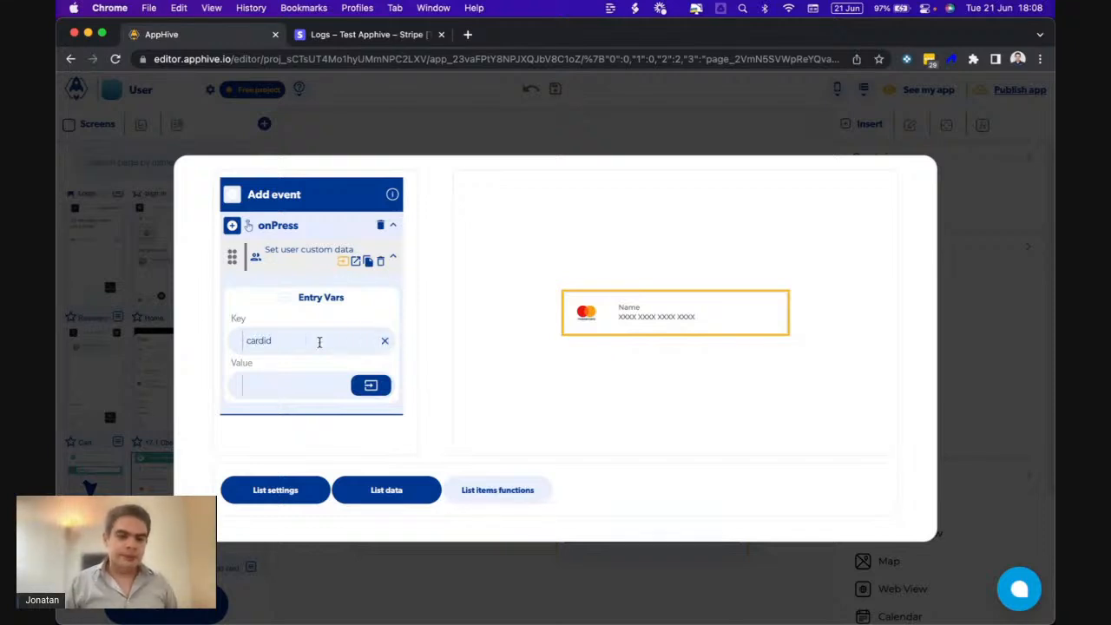
click(378, 386)
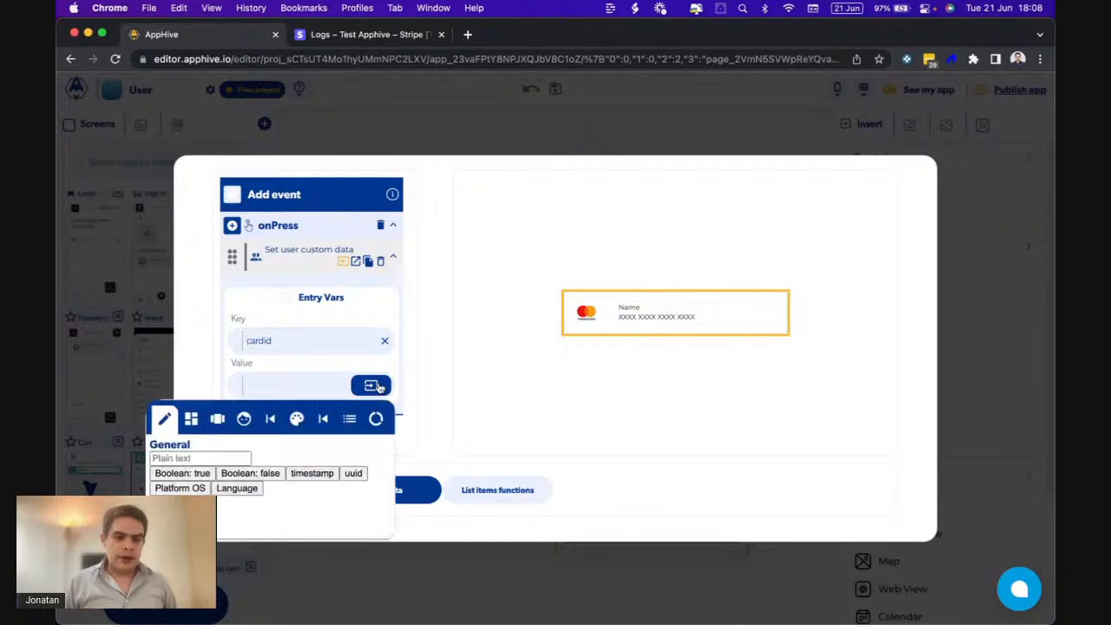
click(352, 420)
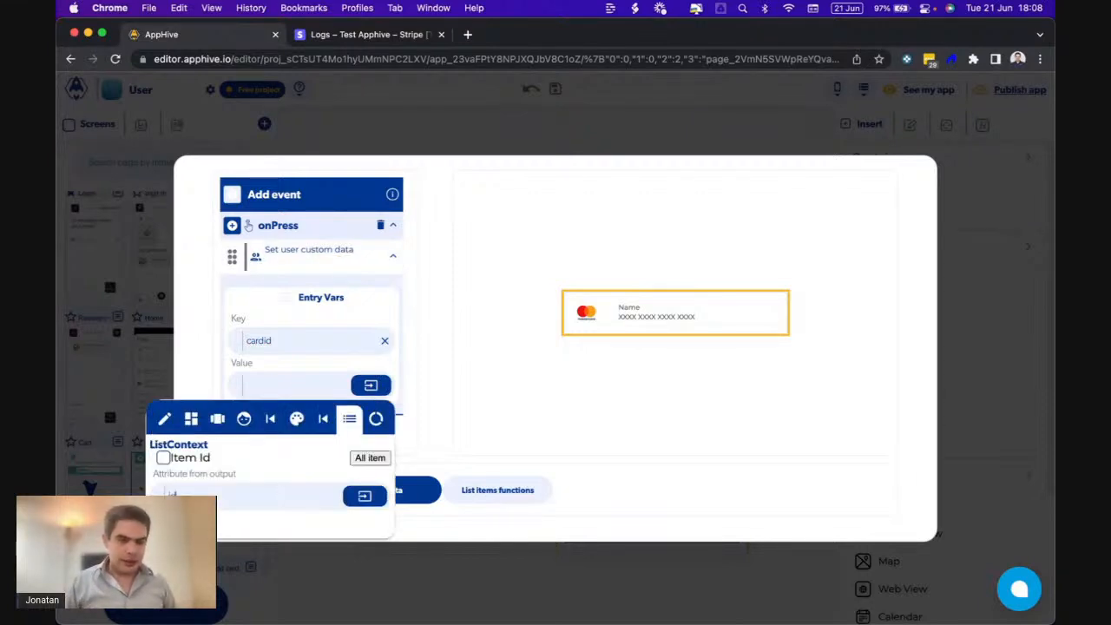
click(284, 391)
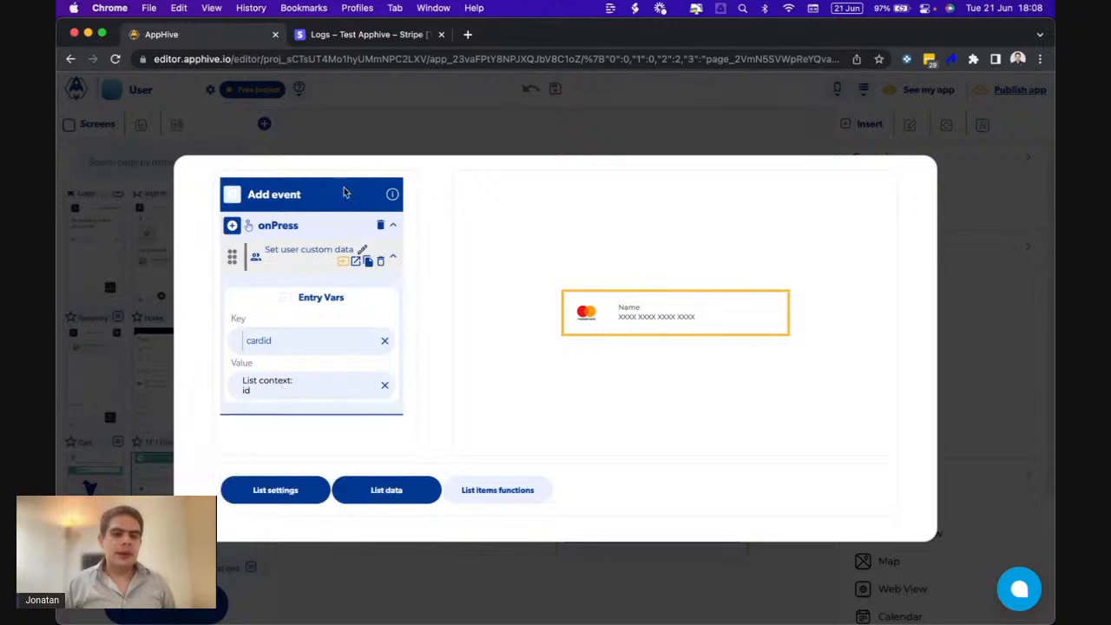
- Compare with the card id in the Stripe logs and select the cardid key text
click(352, 36)
drag(667, 326, 743, 327)
click(173, 36)
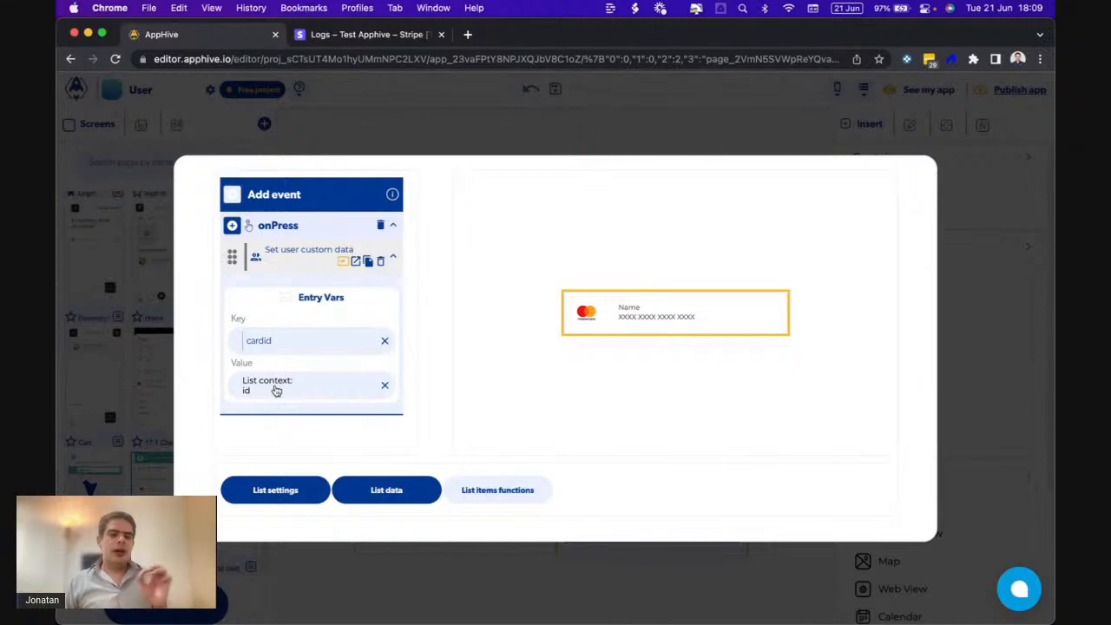
drag(274, 340, 230, 343)
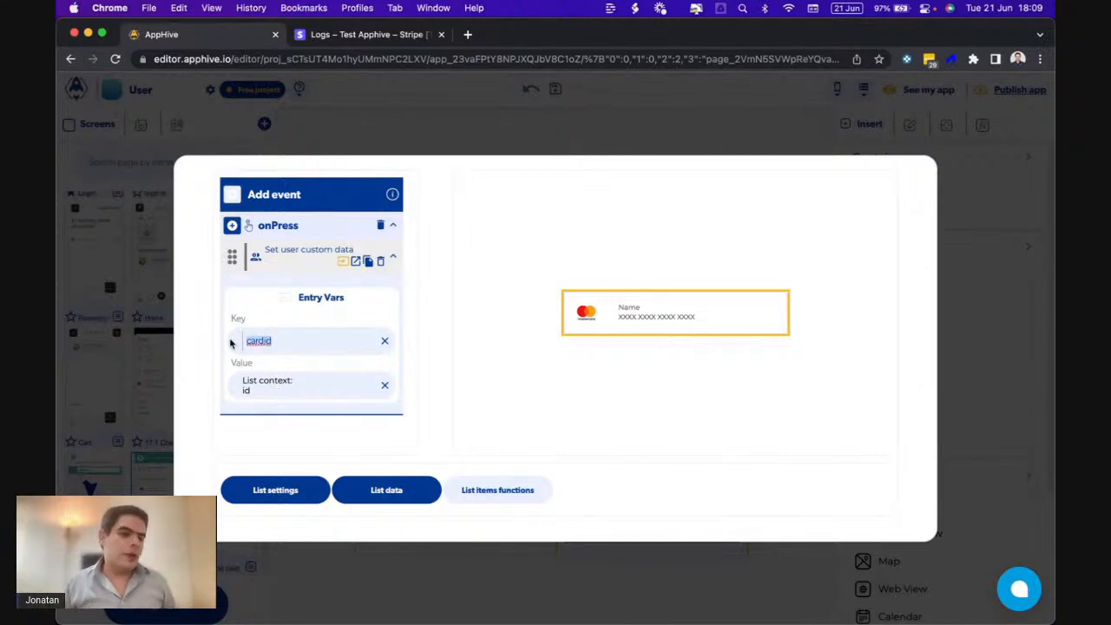
click(278, 315)
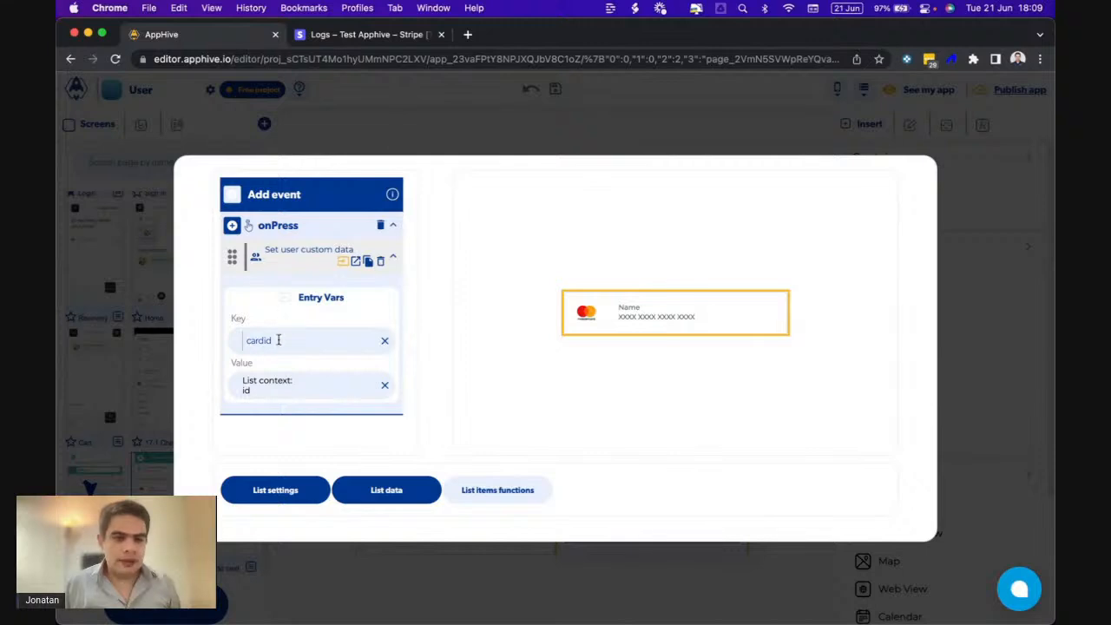
drag(278, 340, 224, 339)
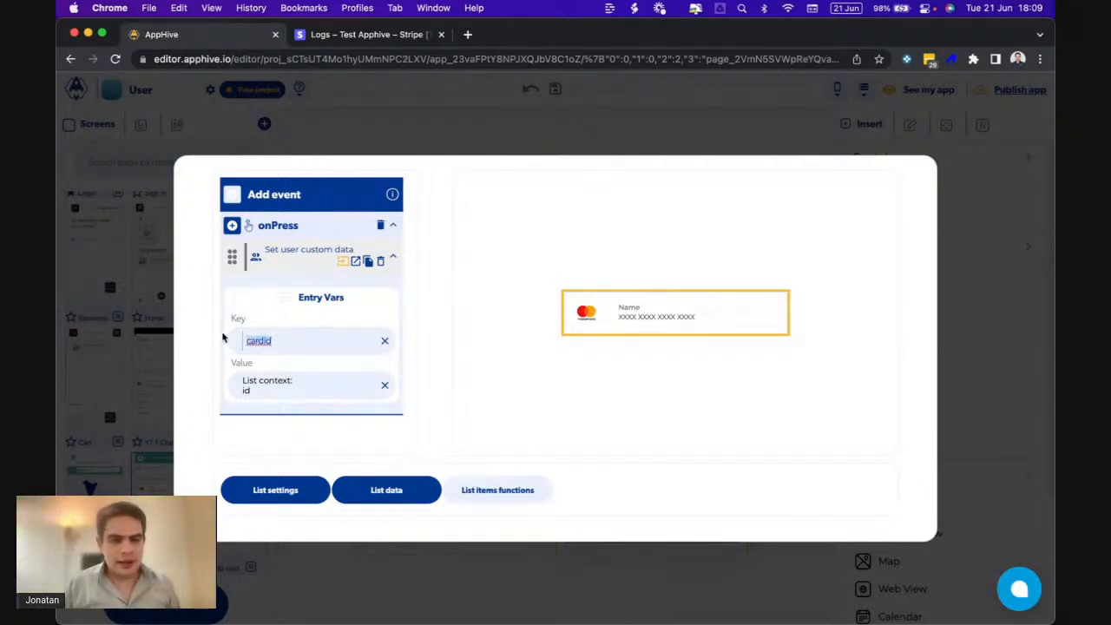
click(357, 261)
click(240, 387)
scroll(243, 365, down, 5)
scroll(245, 394, down, 4)
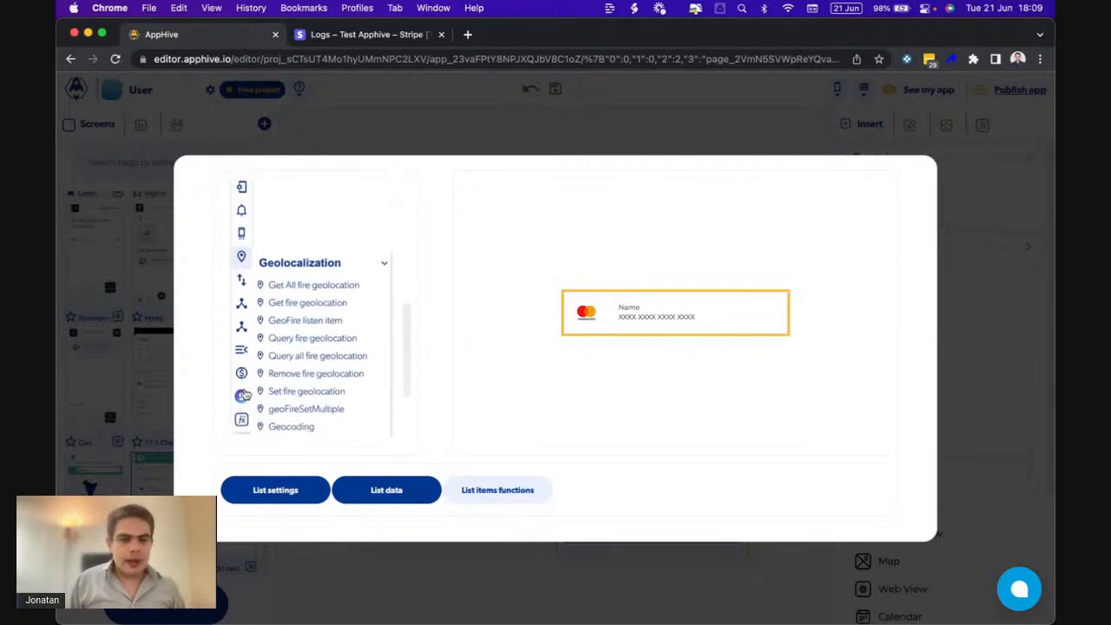
scroll(246, 390, up, 5)
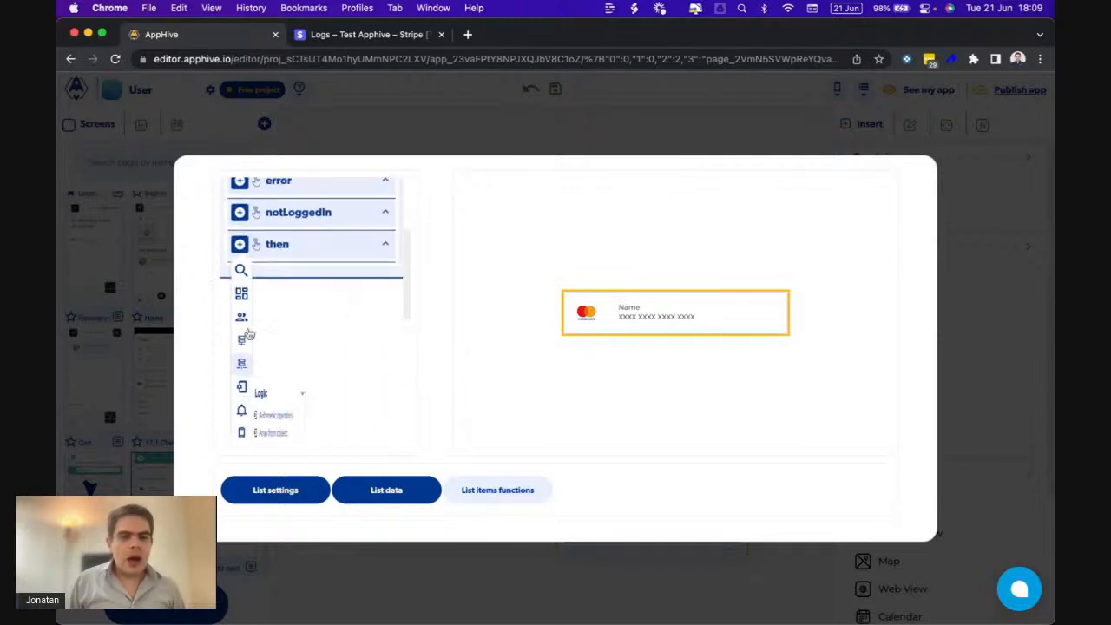
click(242, 250)
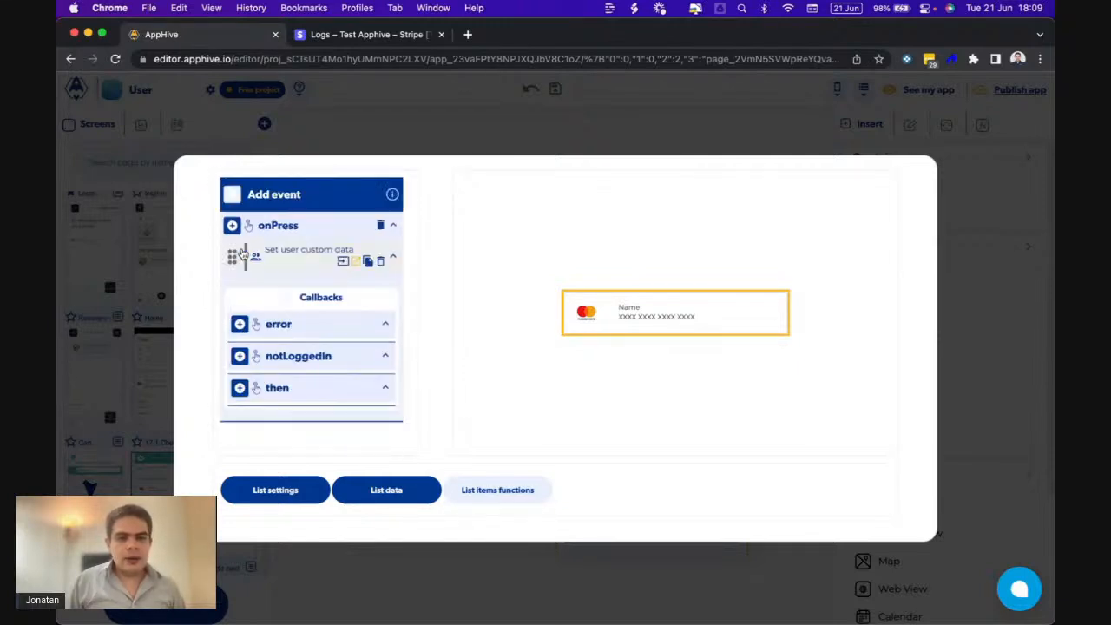
click(340, 260)
drag(281, 340, 217, 332)
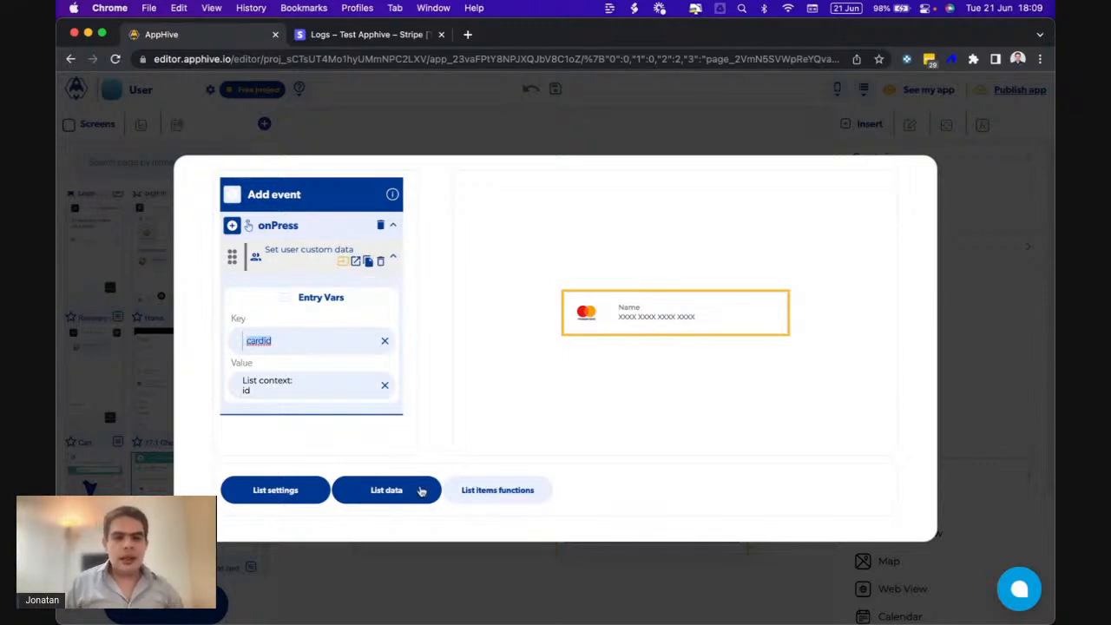
mouse_move(742, 618)
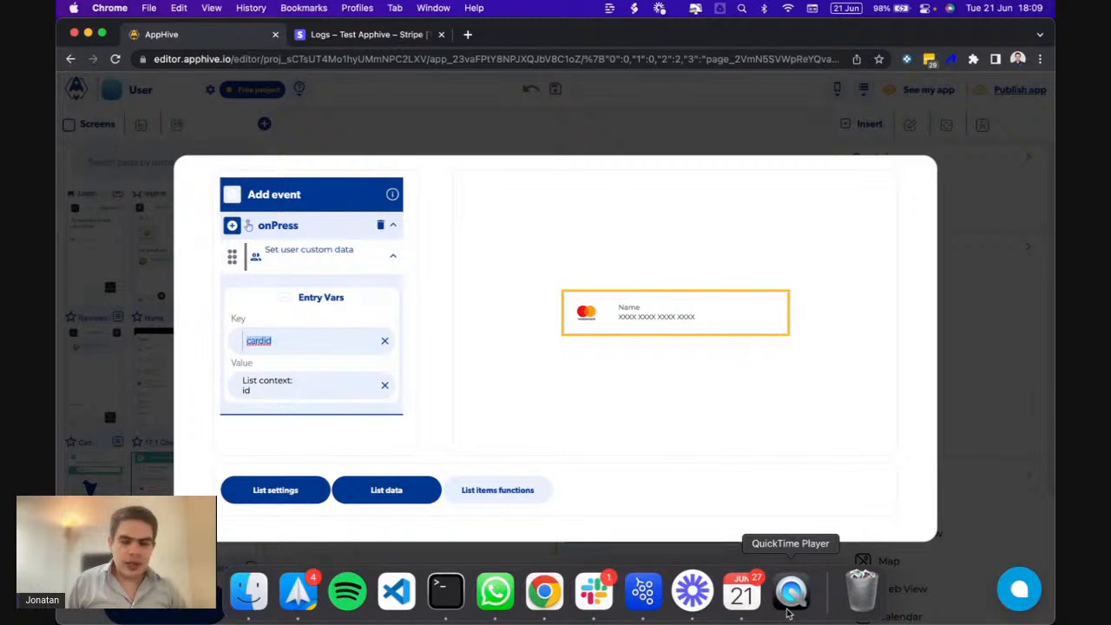
click(788, 610)
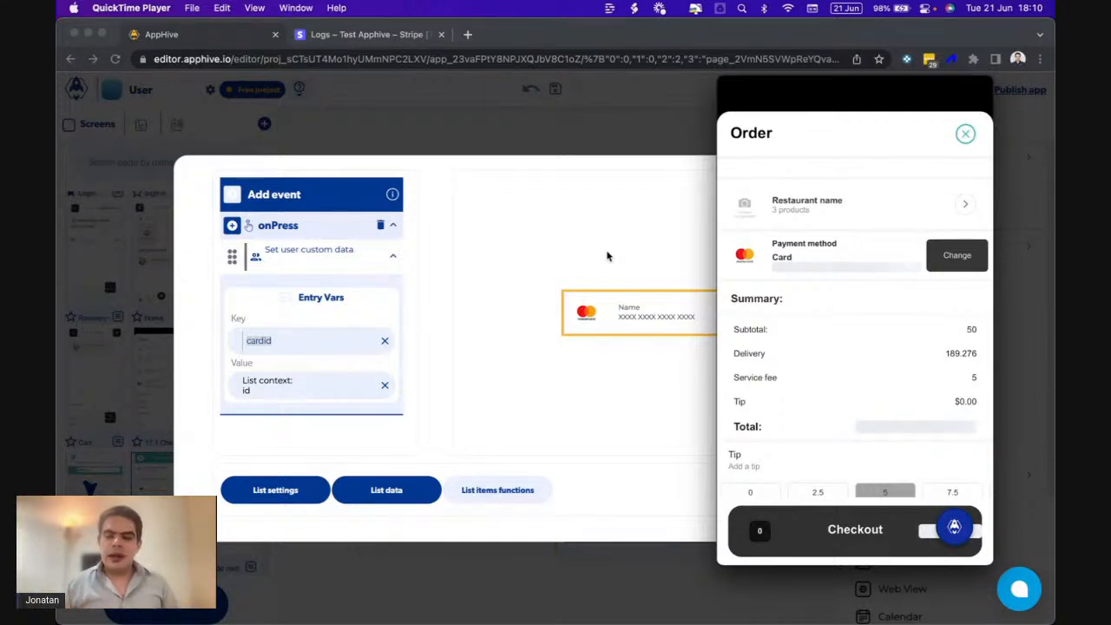
click(359, 296)
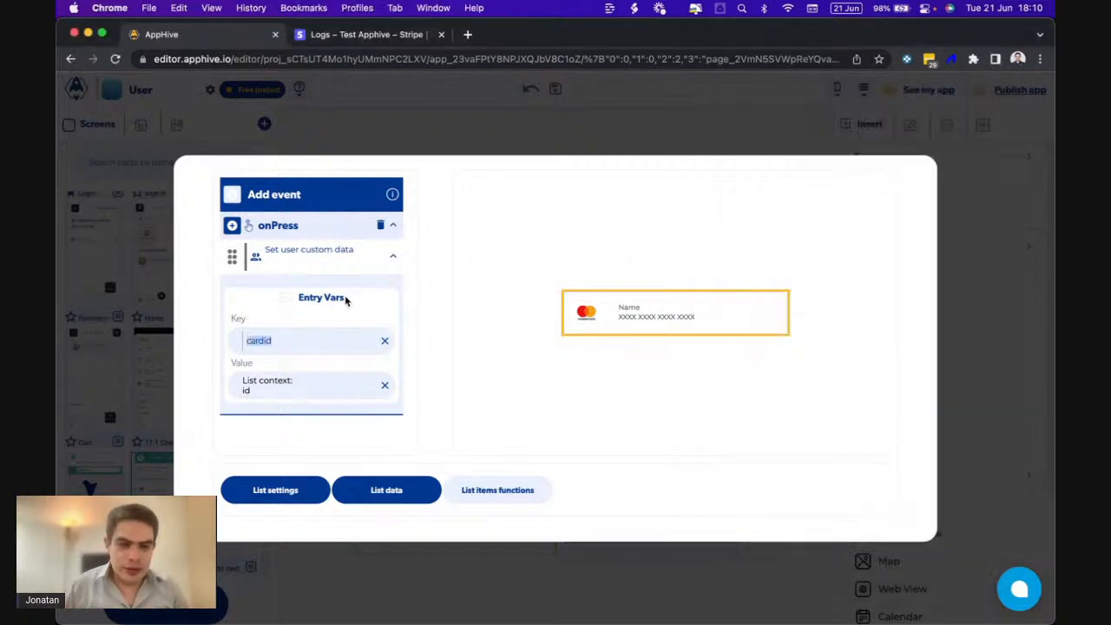
- Paste a copy of the custom-data step into its then callback and change its Key to brand
click(276, 336)
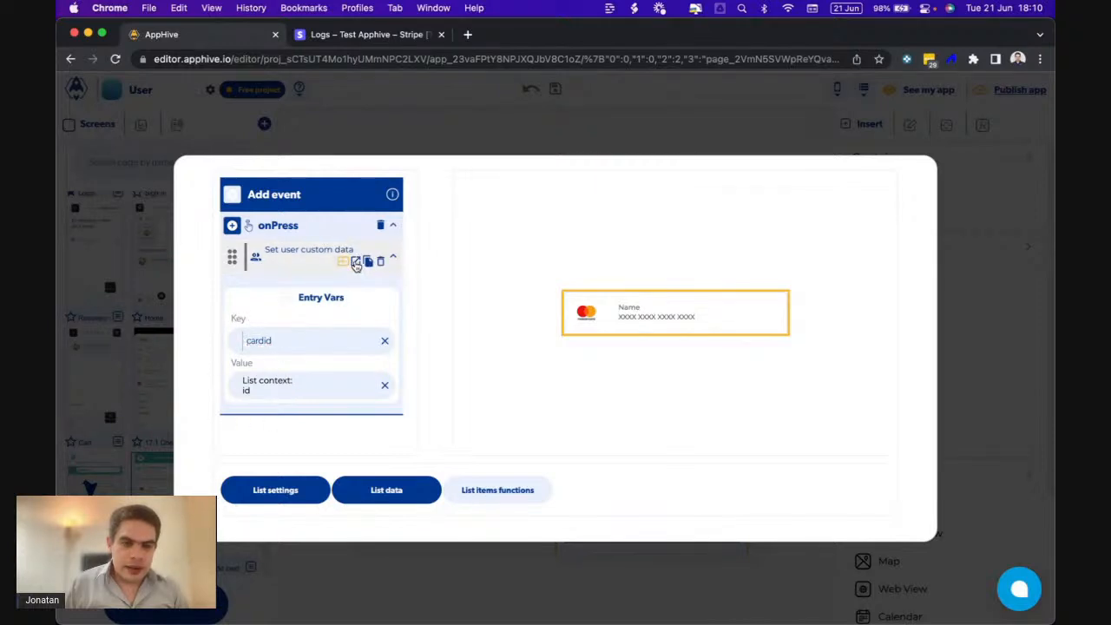
click(369, 262)
click(369, 262)
scroll(307, 344, down, 3)
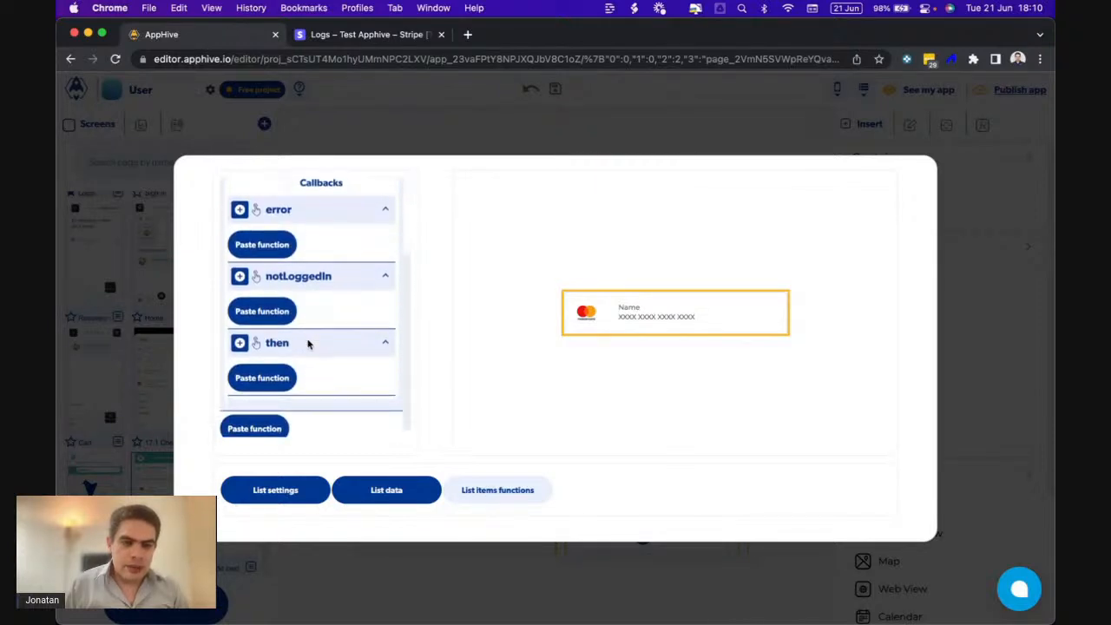
scroll(272, 378, down, 1)
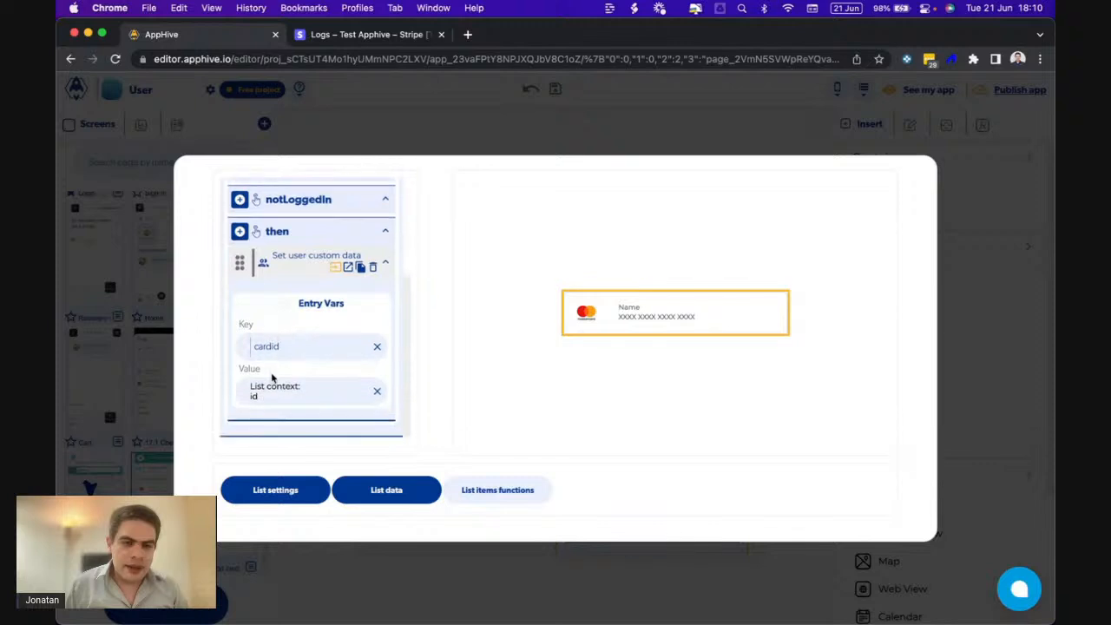
drag(284, 347, 235, 345)
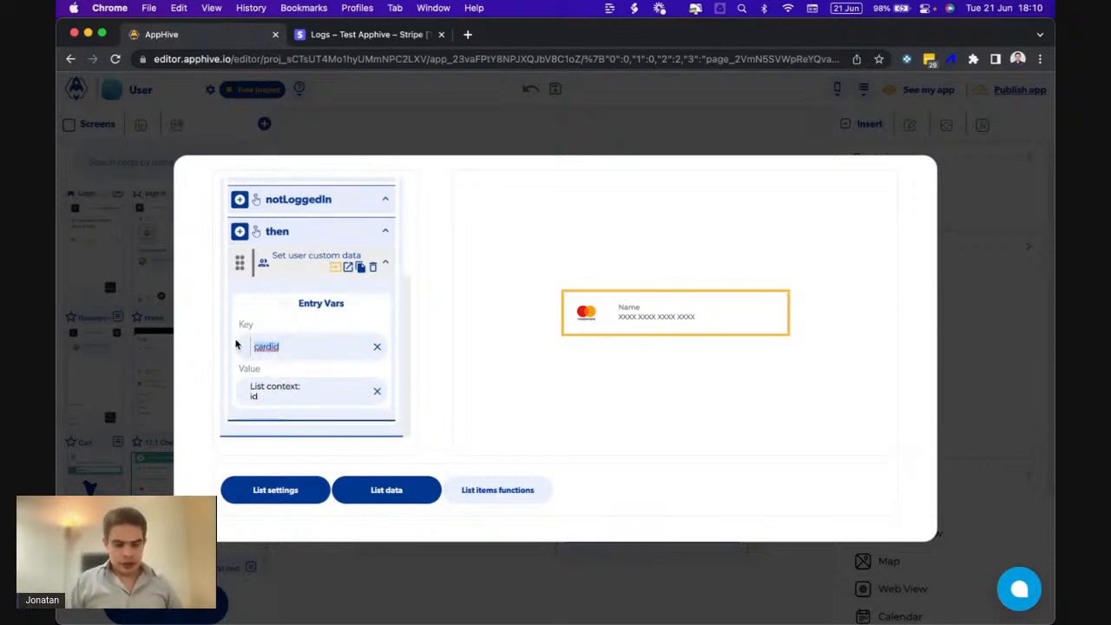
text(brand)
- Open the copy's list-context Value options and check the field names in the Stripe logs
click(326, 395)
click(339, 428)
click(368, 35)
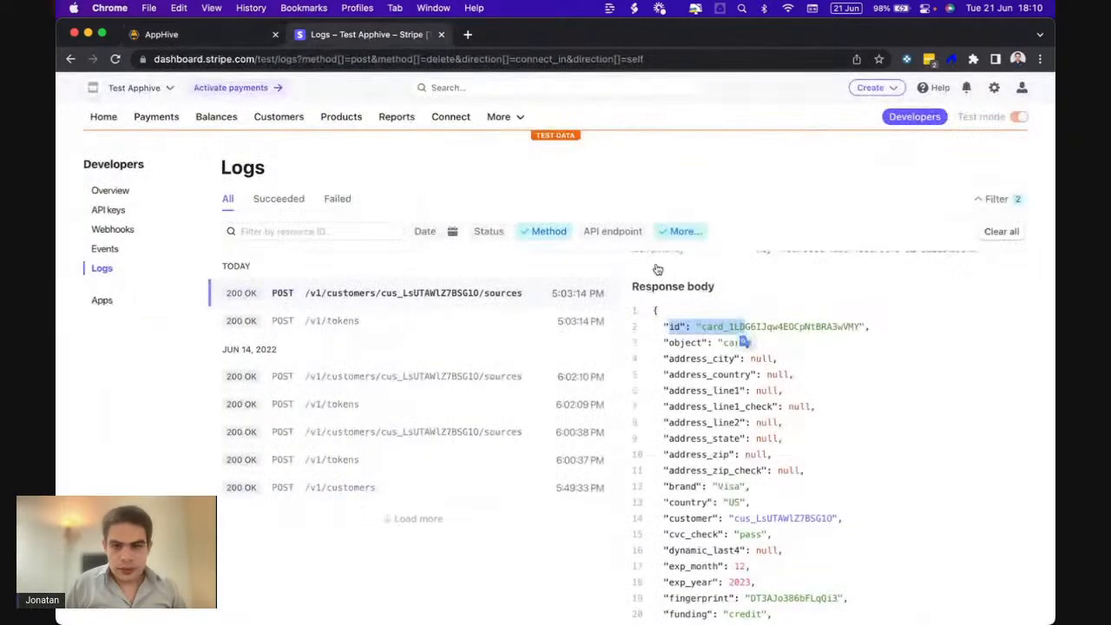
scroll(709, 438, down, 3)
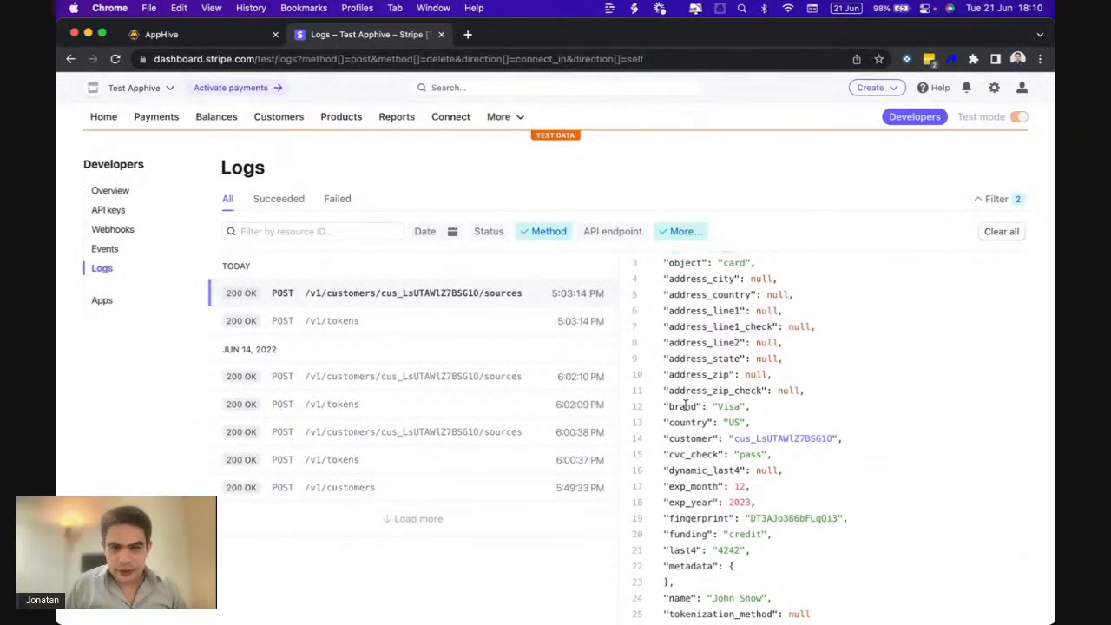
click(161, 35)
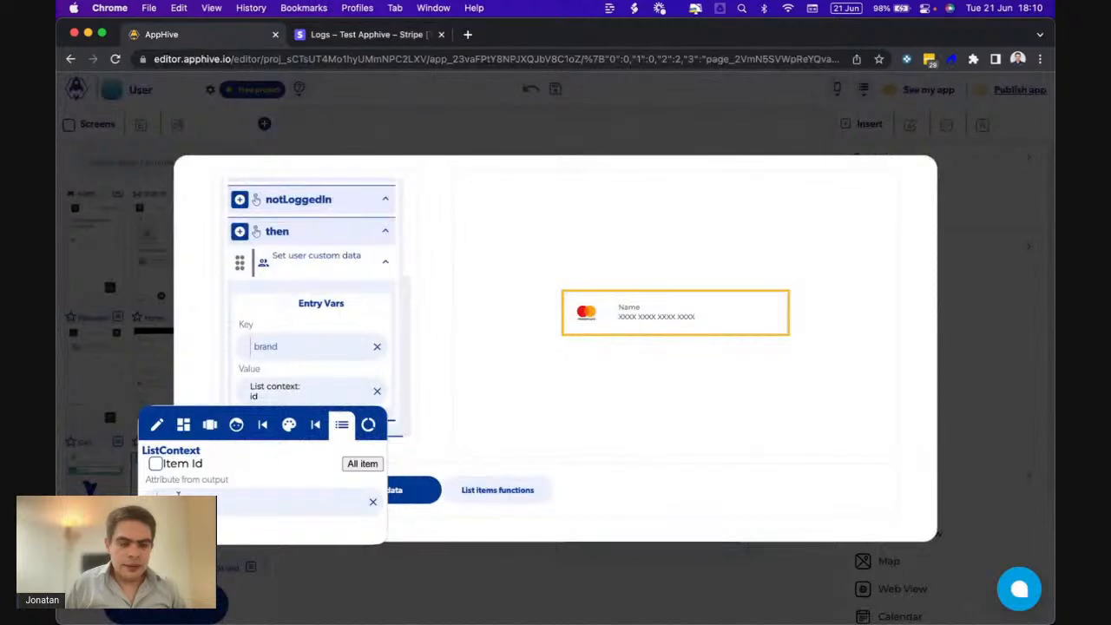
- Set the brand step's Value to the list item's brand, deleting a copy misplaced under notLoggedIn
click(325, 366)
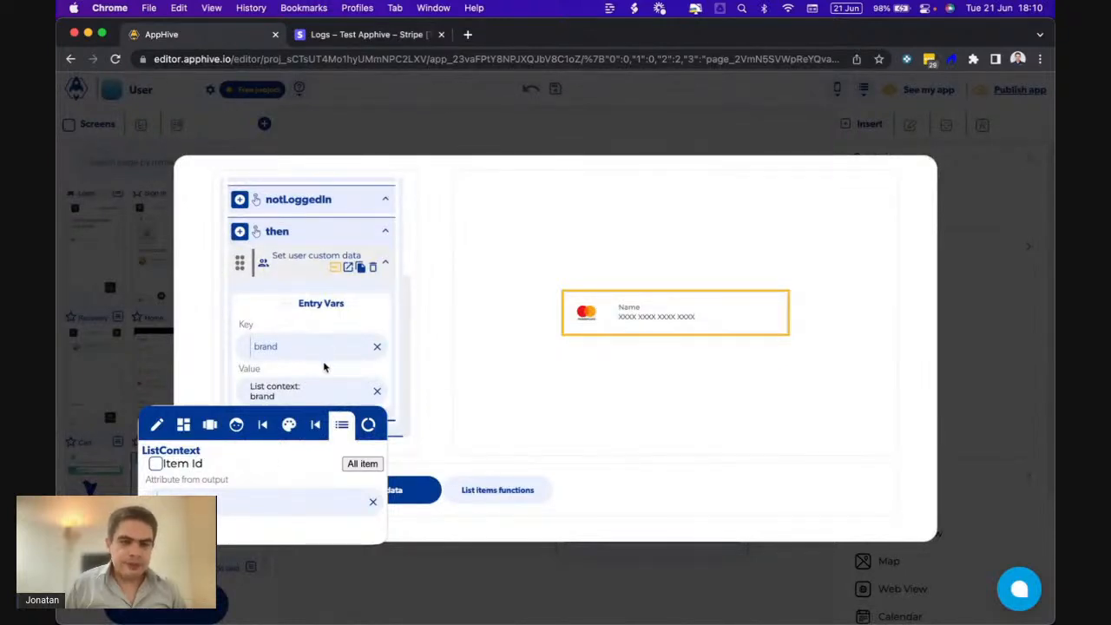
click(346, 268)
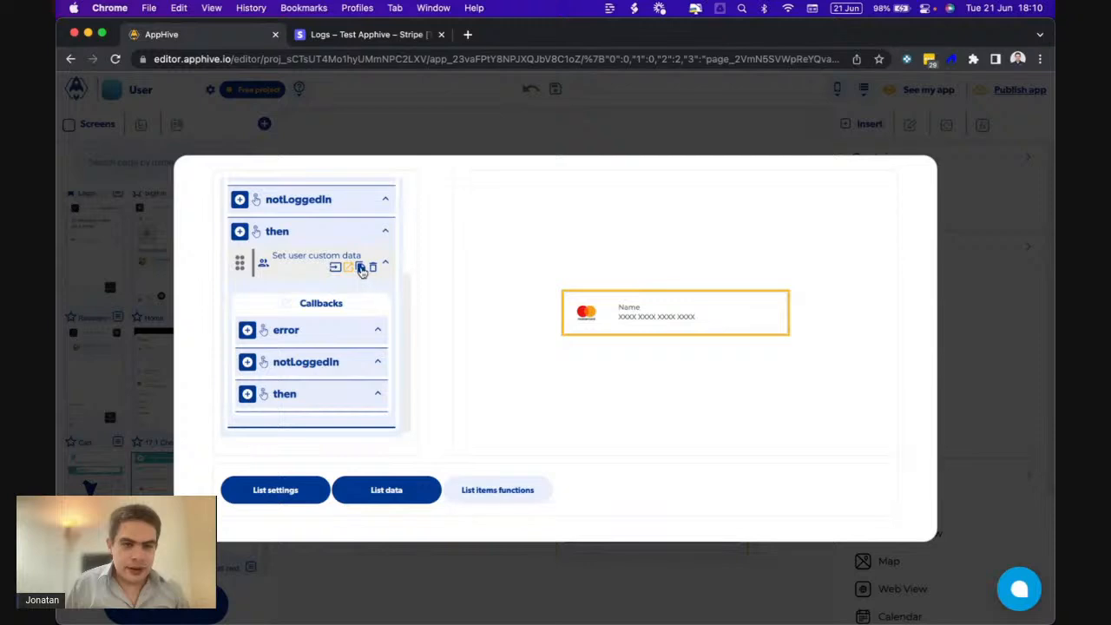
click(360, 266)
scroll(274, 373, down, 2)
click(258, 417)
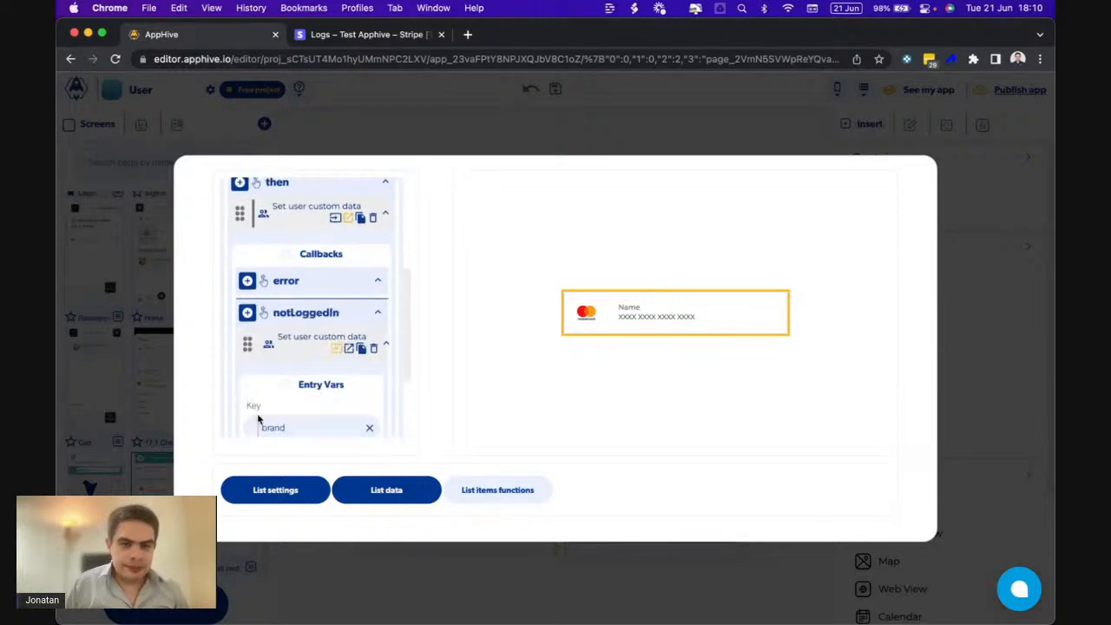
scroll(256, 419, down, 3)
scroll(299, 338, up, 1)
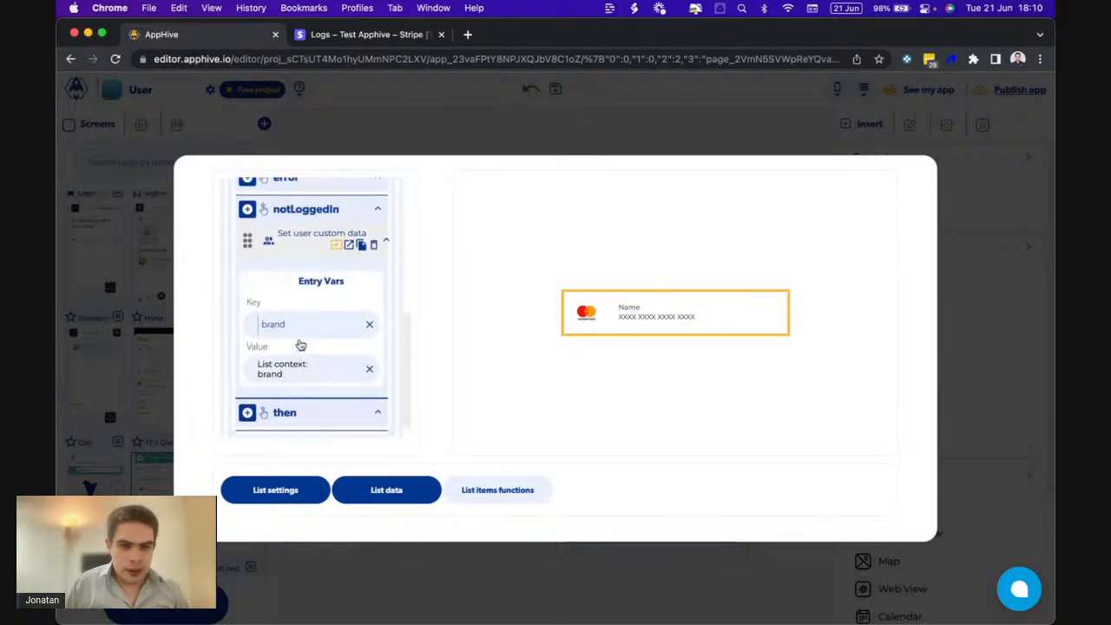
click(376, 246)
scroll(371, 256, up, 1)
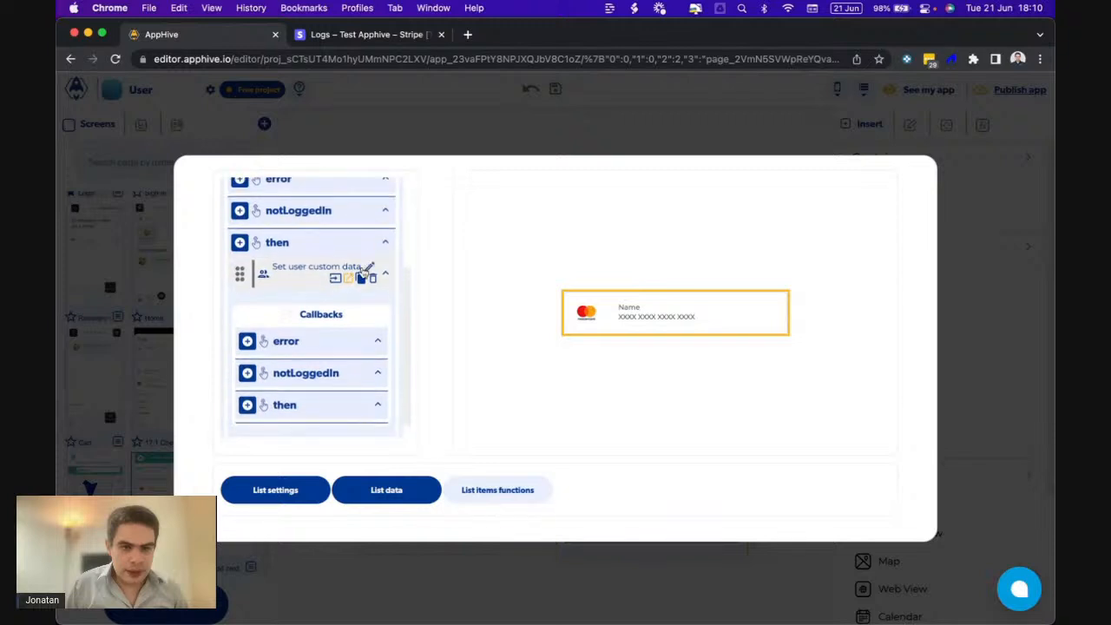
- Paste the brand step into its then callback, rename the Key to cardname, and view the Stripe logs
click(362, 276)
scroll(295, 367, down, 5)
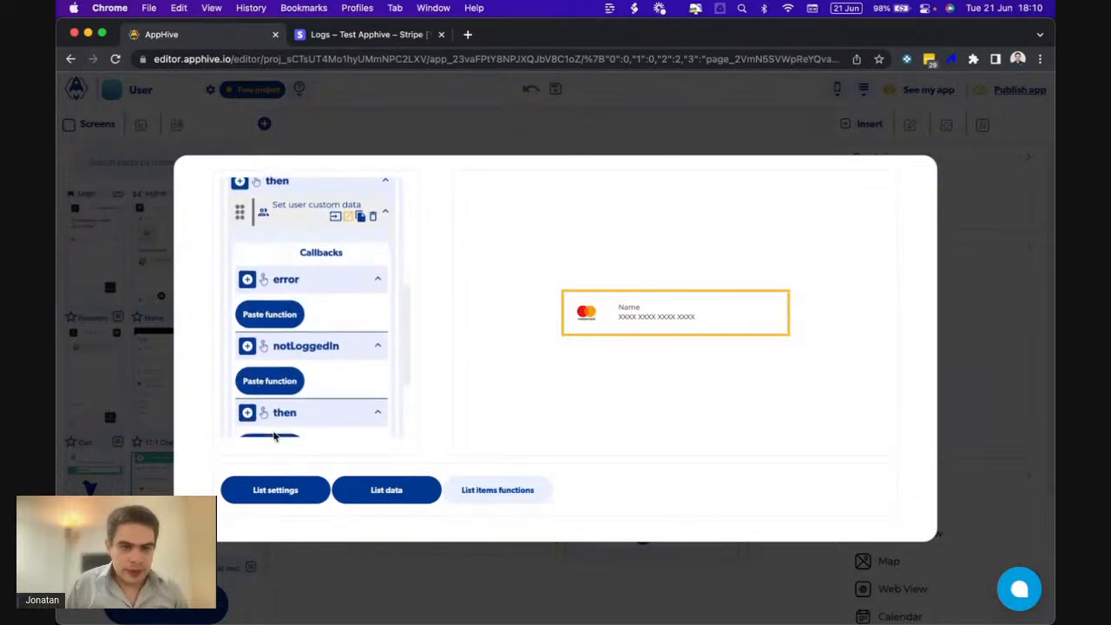
click(264, 382)
scroll(268, 380, down, 2)
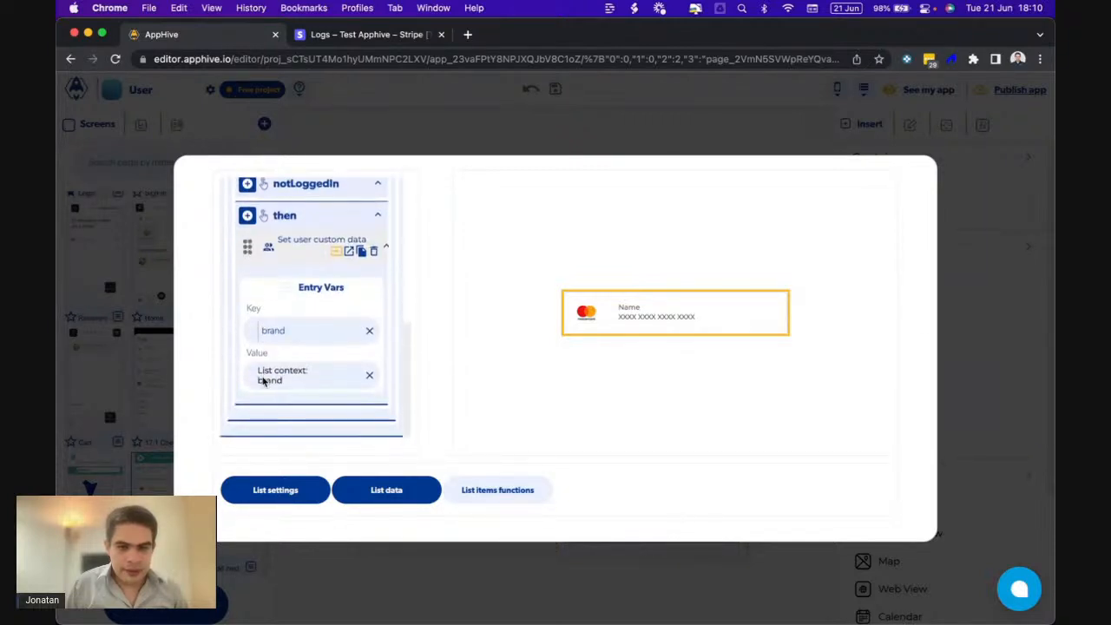
drag(283, 330, 252, 330)
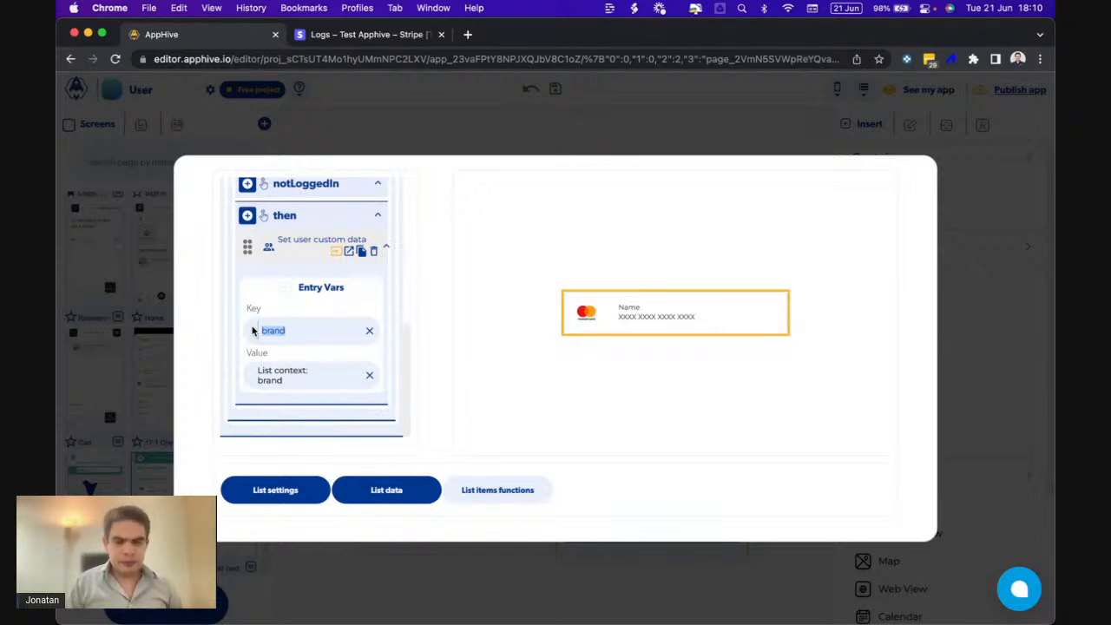
text(cardname)
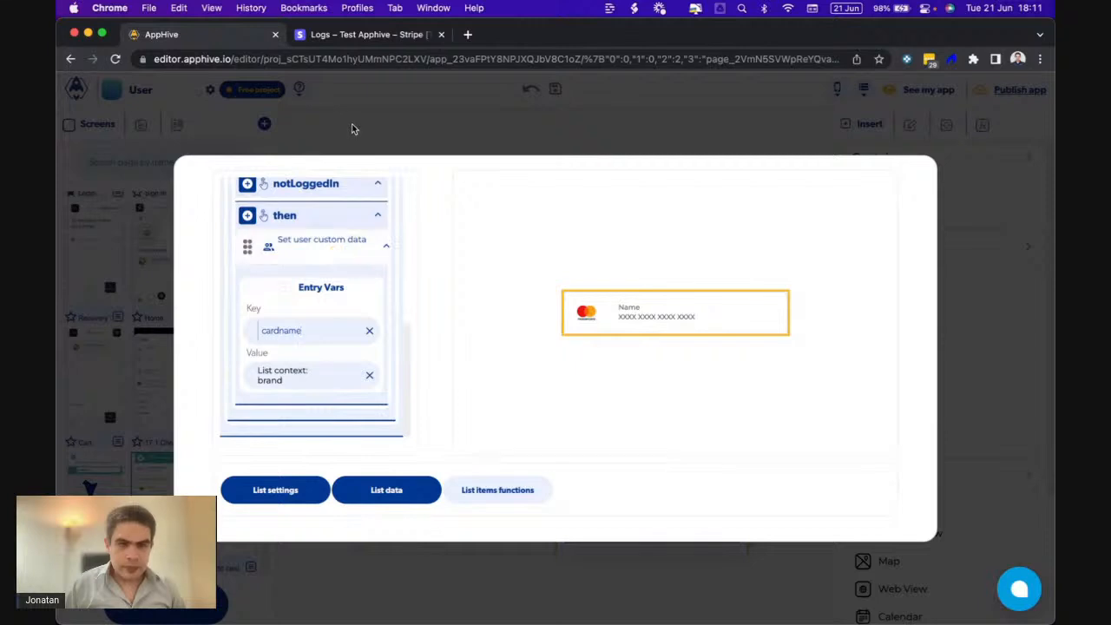
click(337, 39)
scroll(708, 486, down, 3)
- Open the POST /v1/tokens log entry and highlight the name field in its request POST body
scroll(708, 486, up, 5)
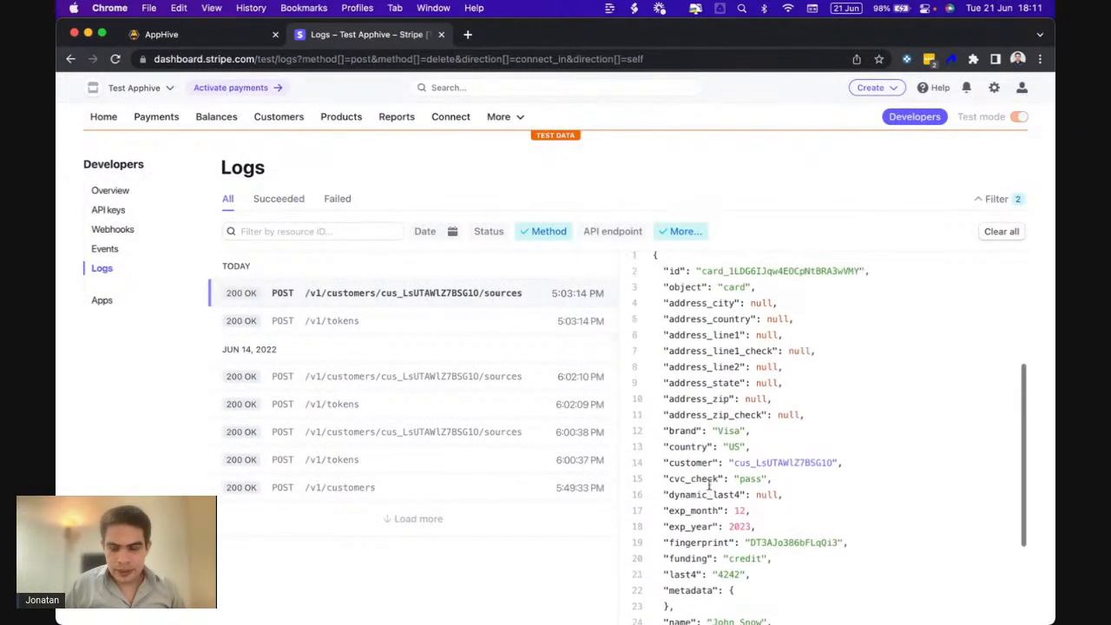
scroll(708, 488, down, 4)
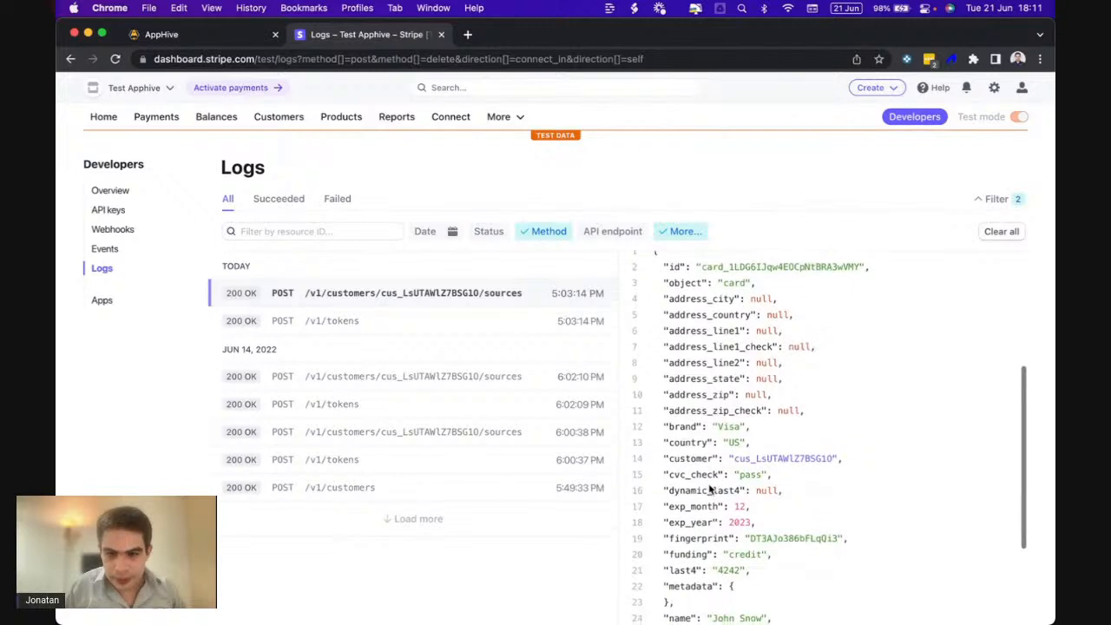
scroll(708, 488, down, 1)
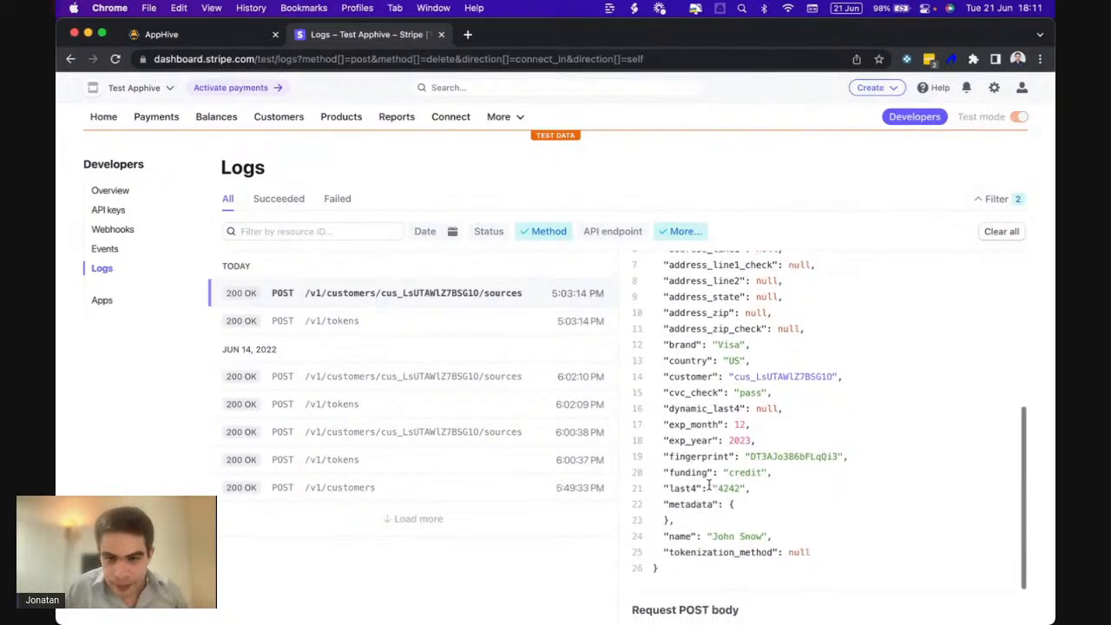
scroll(666, 518, down, 2)
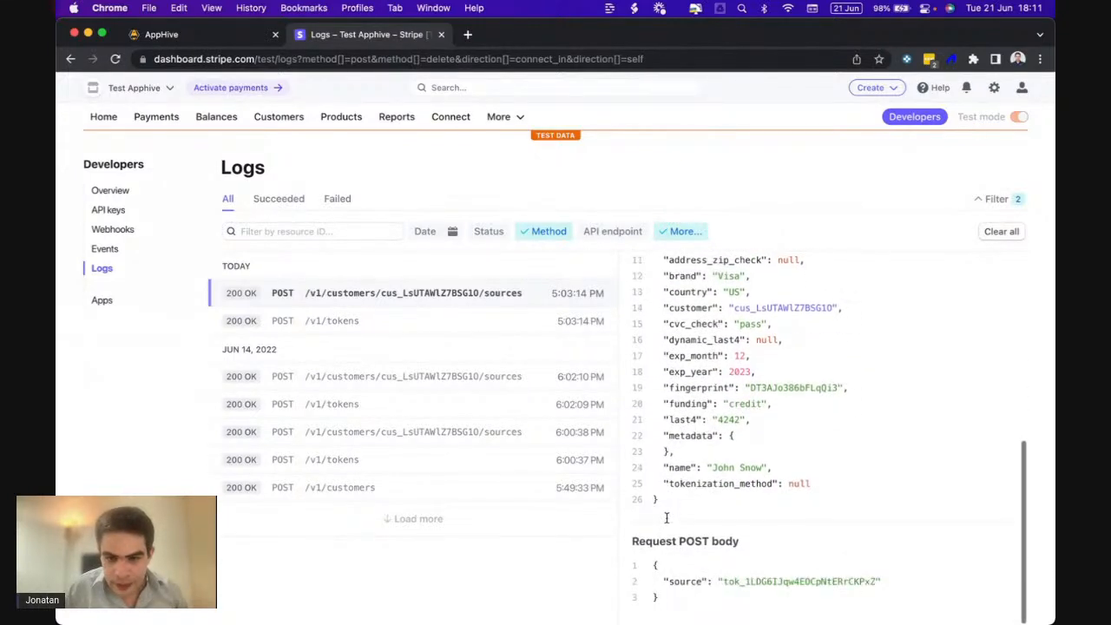
click(354, 321)
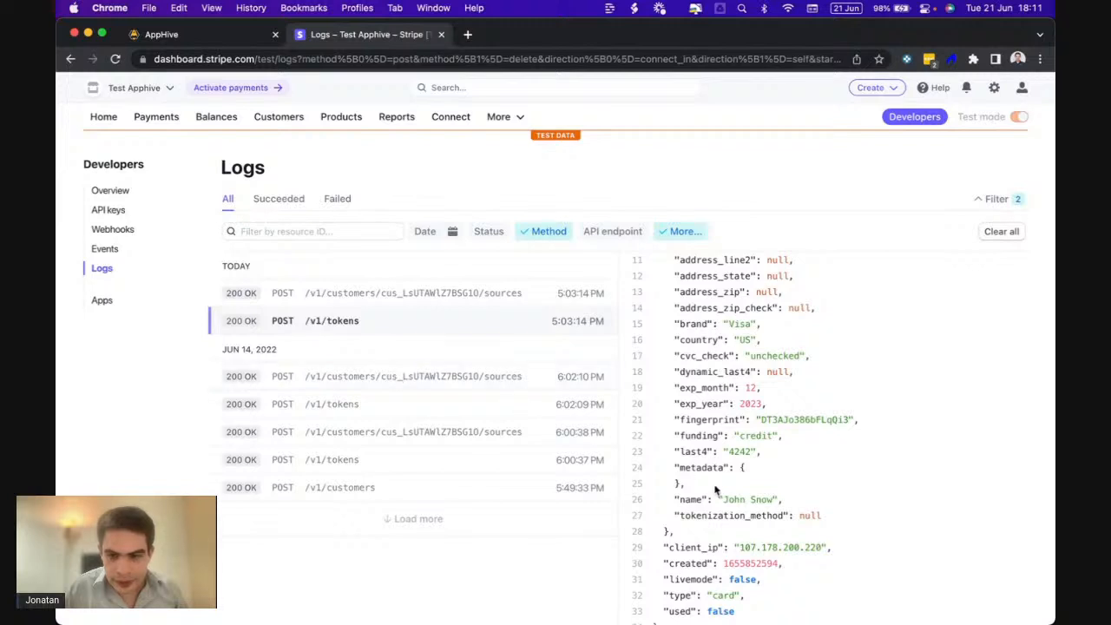
scroll(716, 491, up, 3)
scroll(717, 491, up, 2)
scroll(716, 492, down, 5)
scroll(717, 491, down, 3)
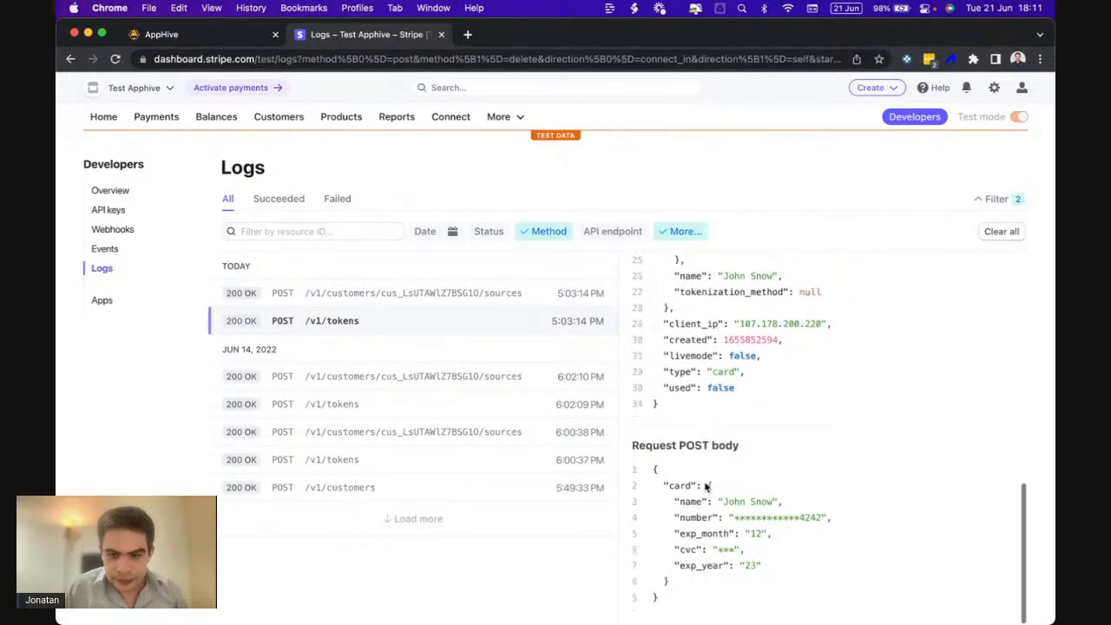
double_click(689, 502)
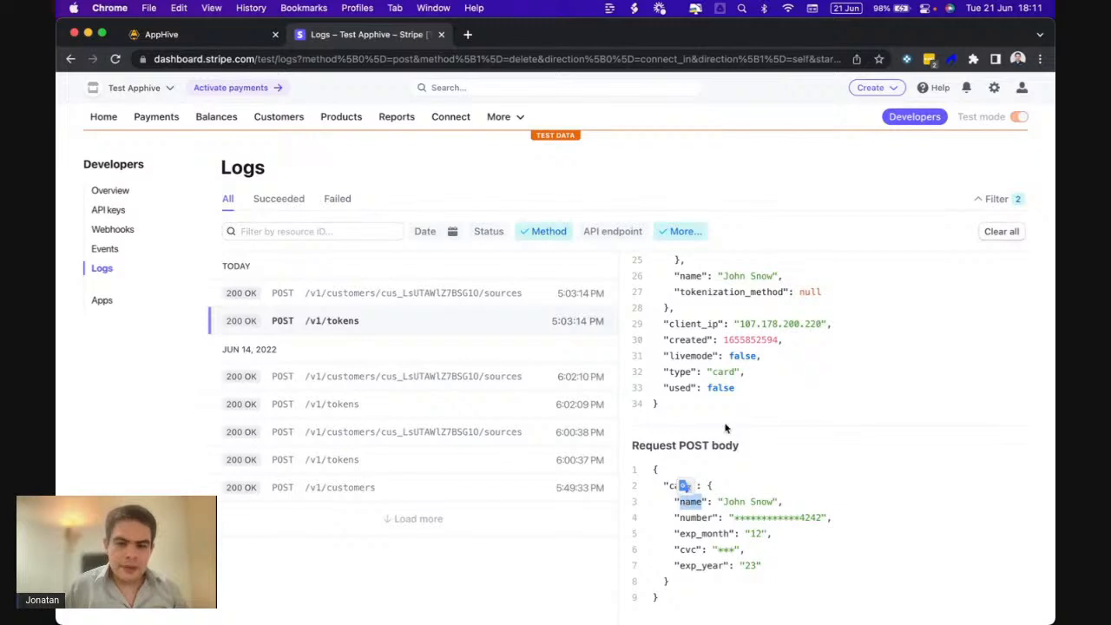
- Save the tapped card's name under the user custom data key cardholdername
click(228, 37)
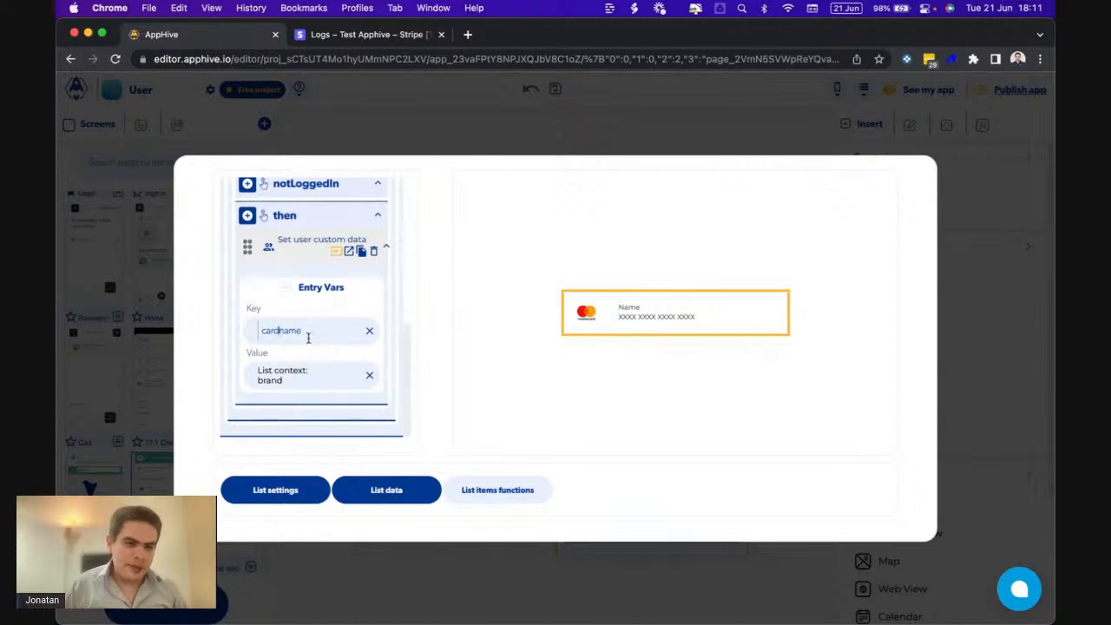
text(holder)
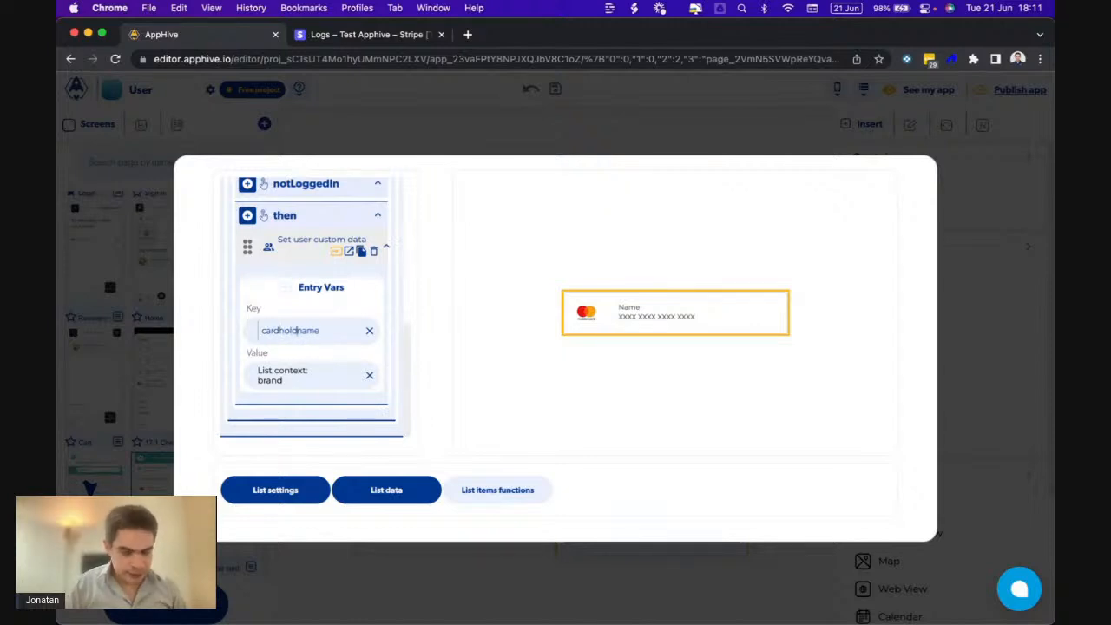
click(322, 376)
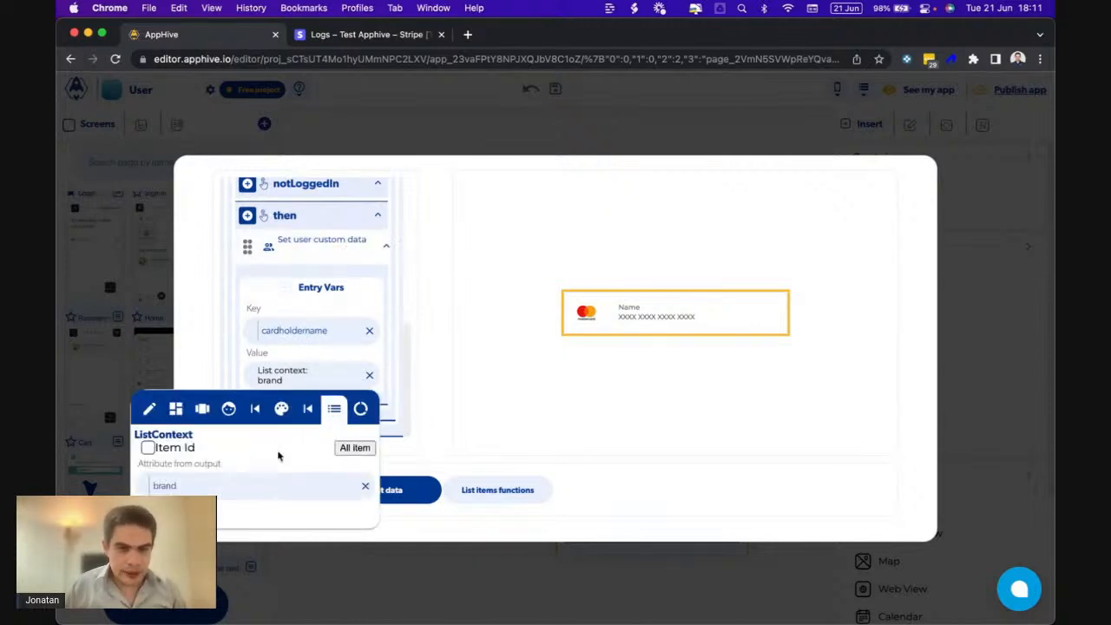
text(name)
click(309, 314)
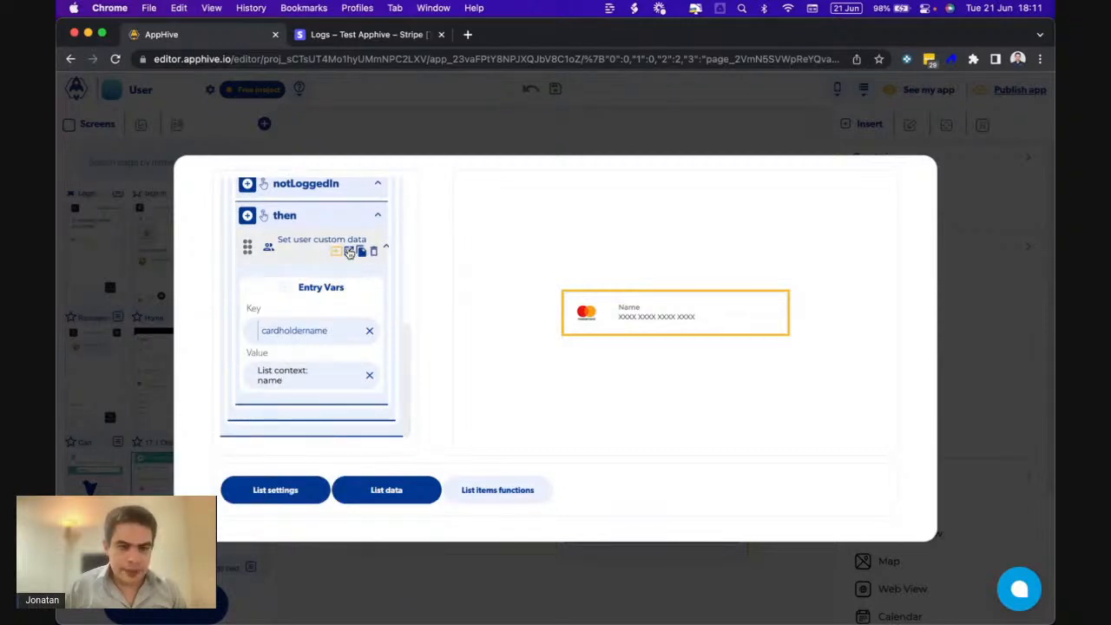
click(349, 252)
- Copy the Set user custom data action into its then callback
scroll(339, 279, down, 2)
scroll(339, 280, up, 1)
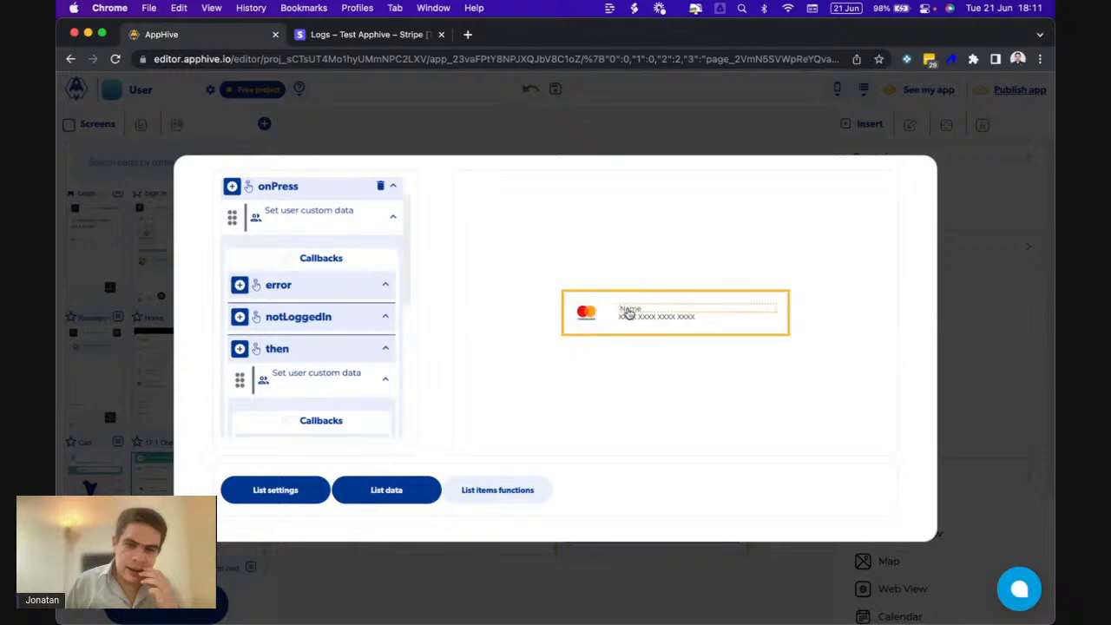
scroll(312, 398, down, 3)
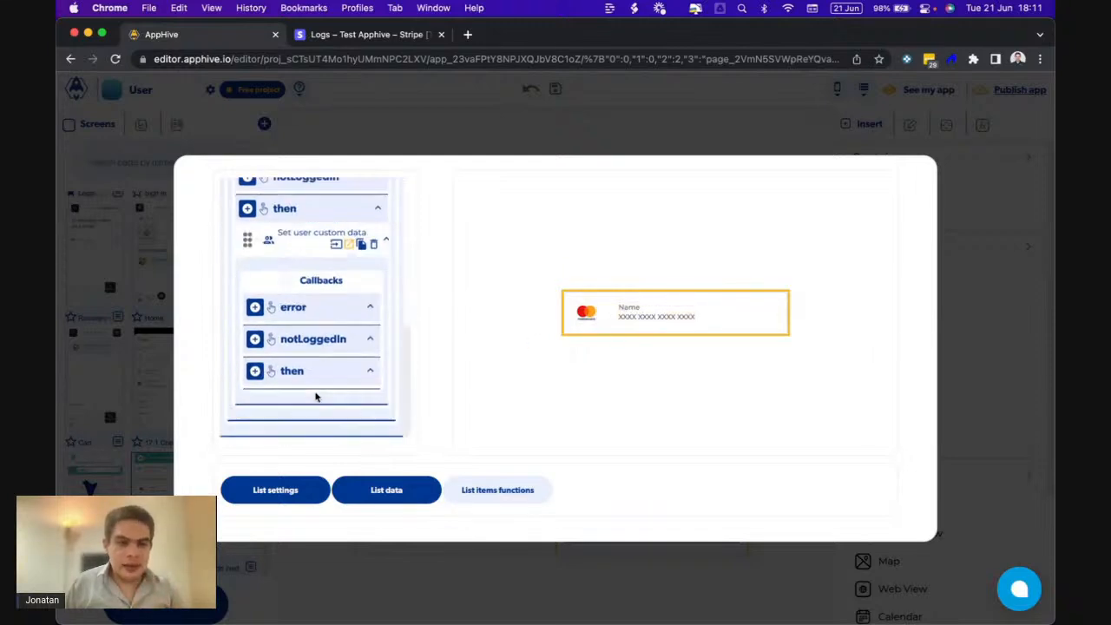
click(361, 241)
scroll(313, 371, down, 3)
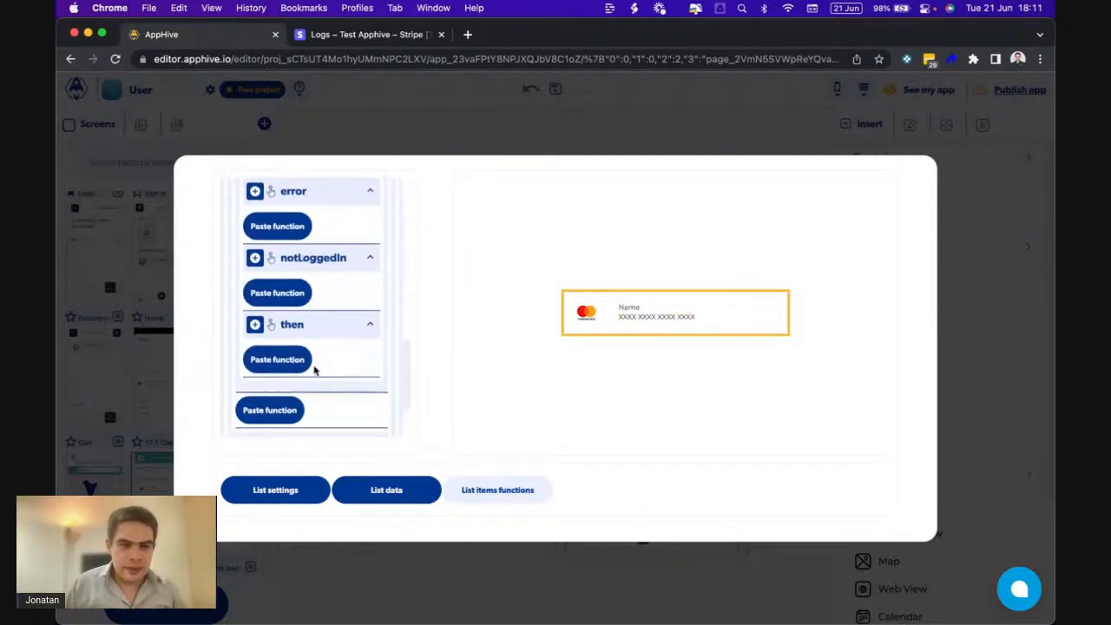
click(290, 335)
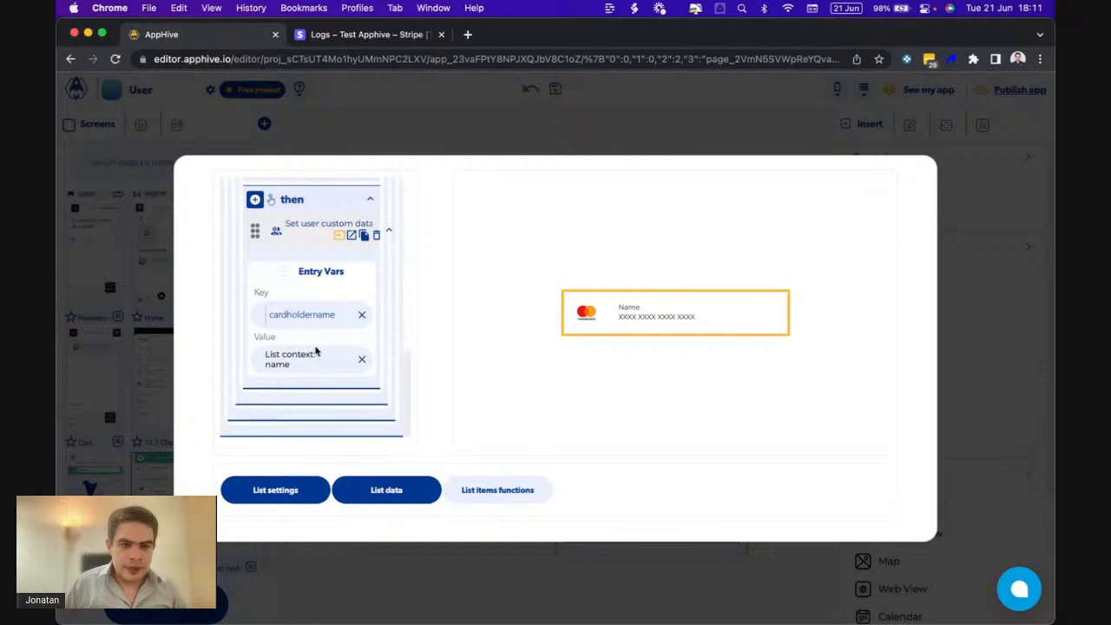
- Make the copied action store the card's last4 attribute under the key last4
double_click(338, 315)
text(la)
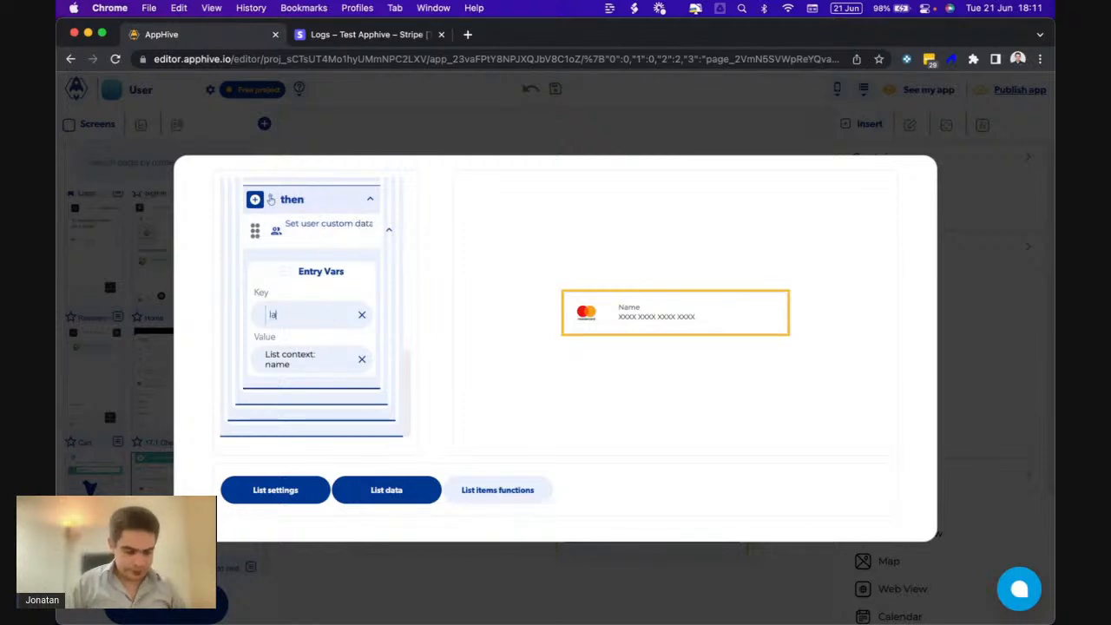
text(st4)
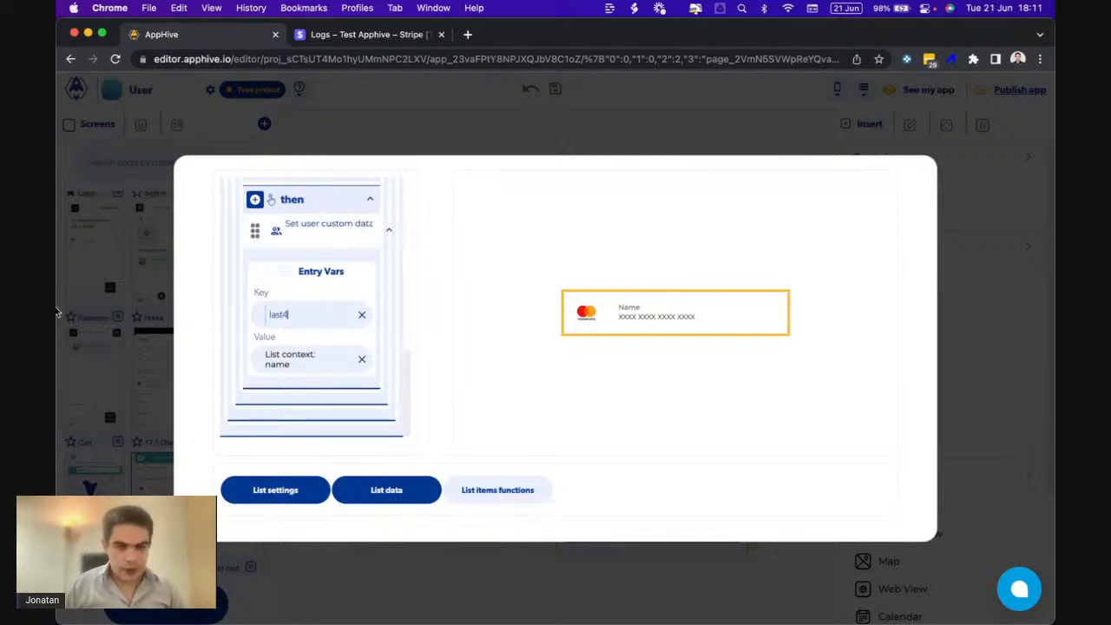
click(310, 365)
click(326, 392)
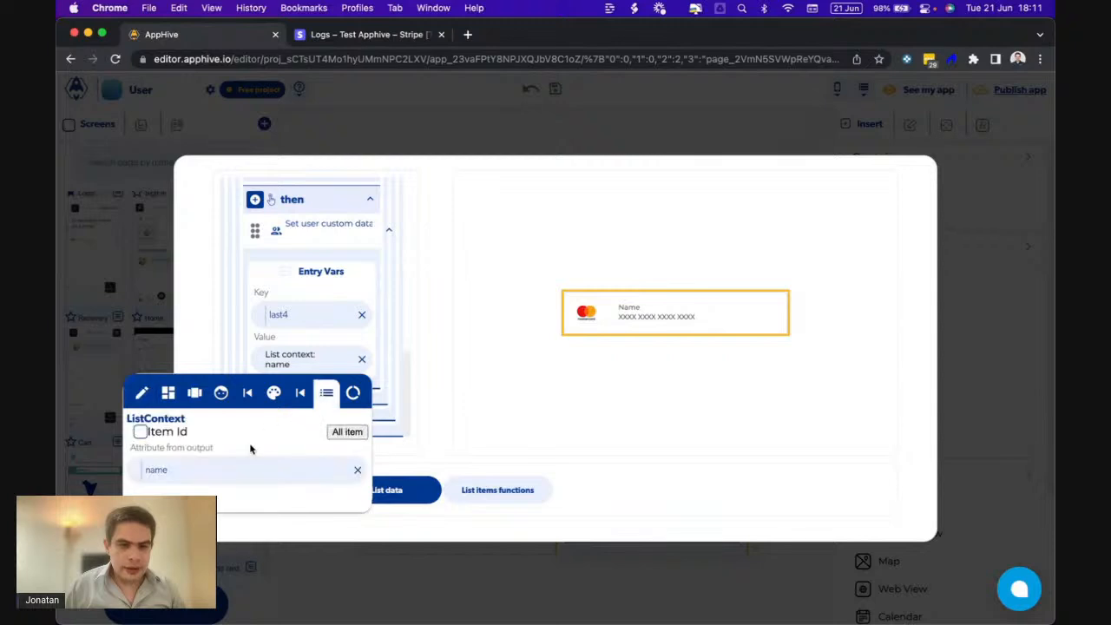
double_click(156, 470)
text(last4)
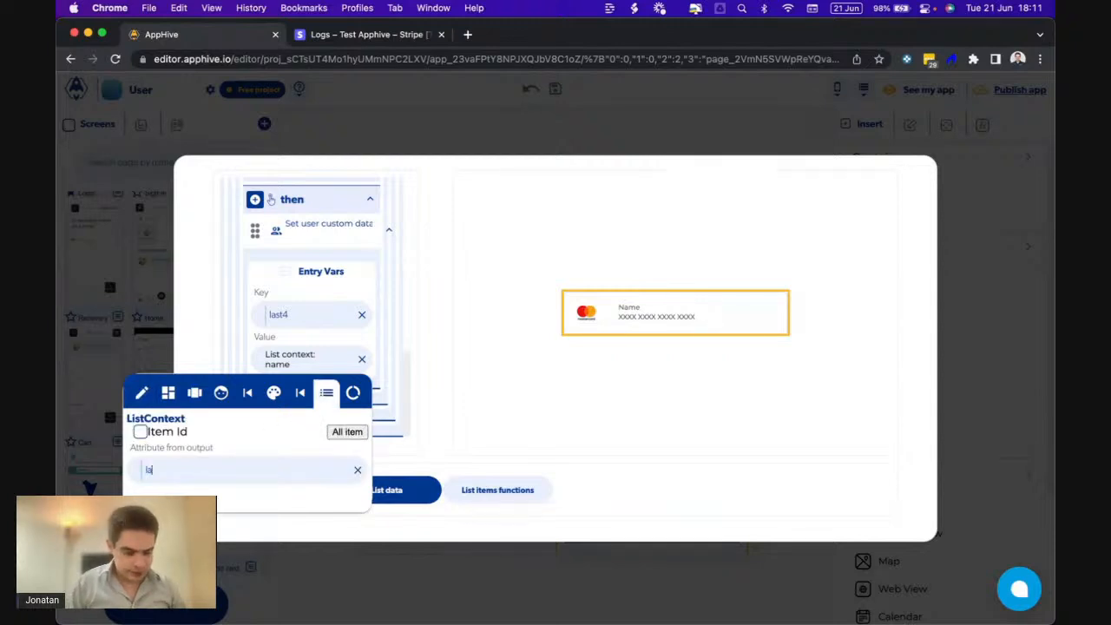
click(302, 339)
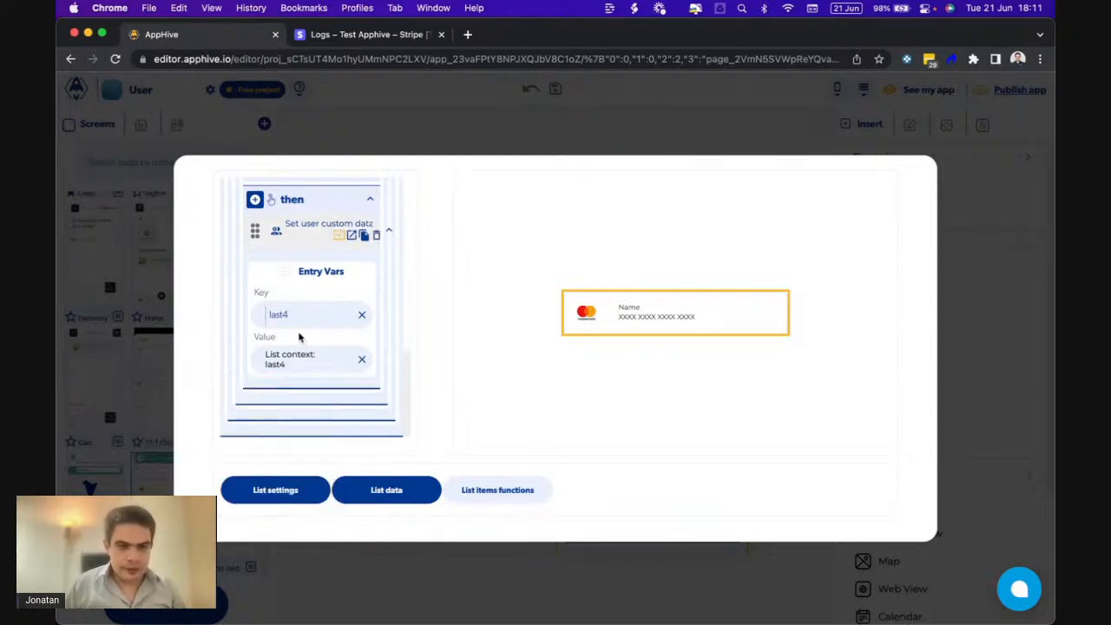
click(352, 235)
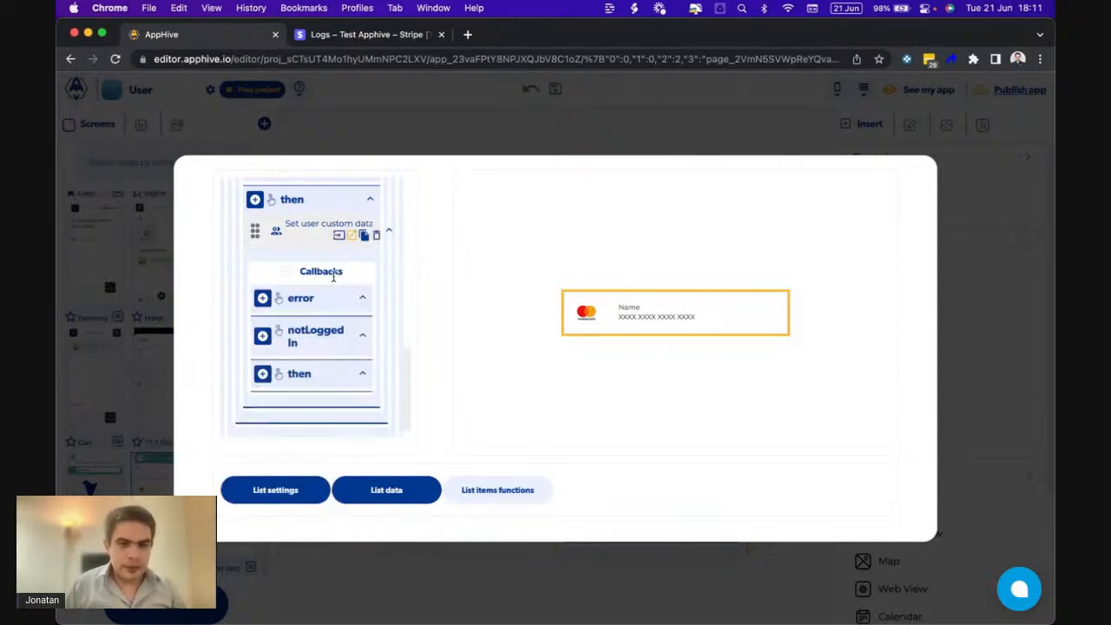
- Add Return to last Screen after the last4 save, with a Fast SlideLeftOut transition
click(262, 373)
scroll(265, 378, down, 2)
scroll(265, 377, down, 3)
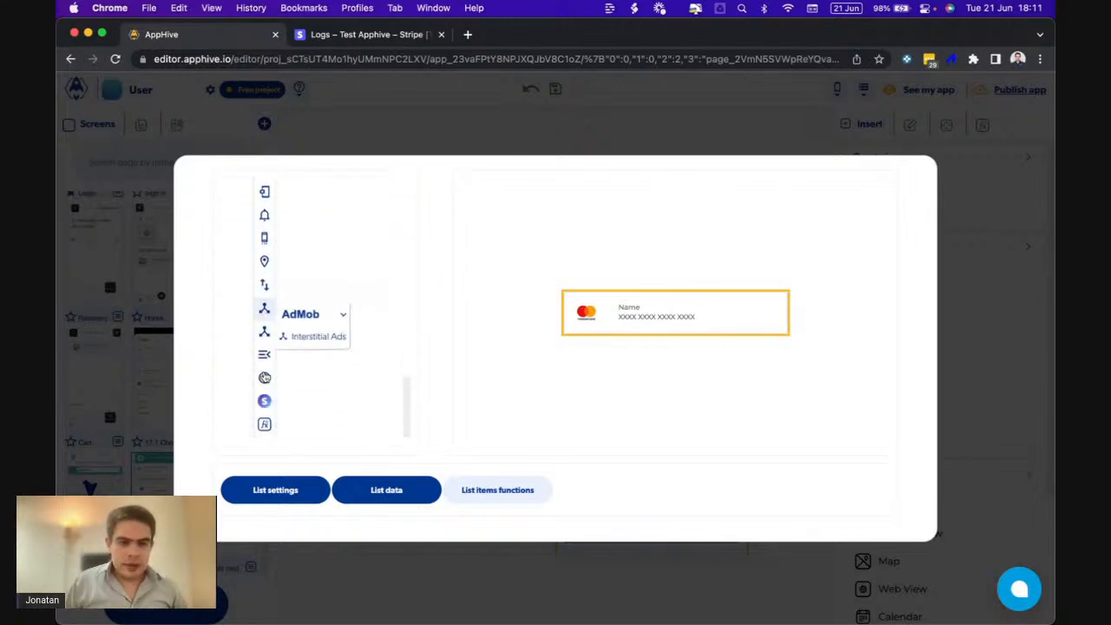
mouse_move(265, 354)
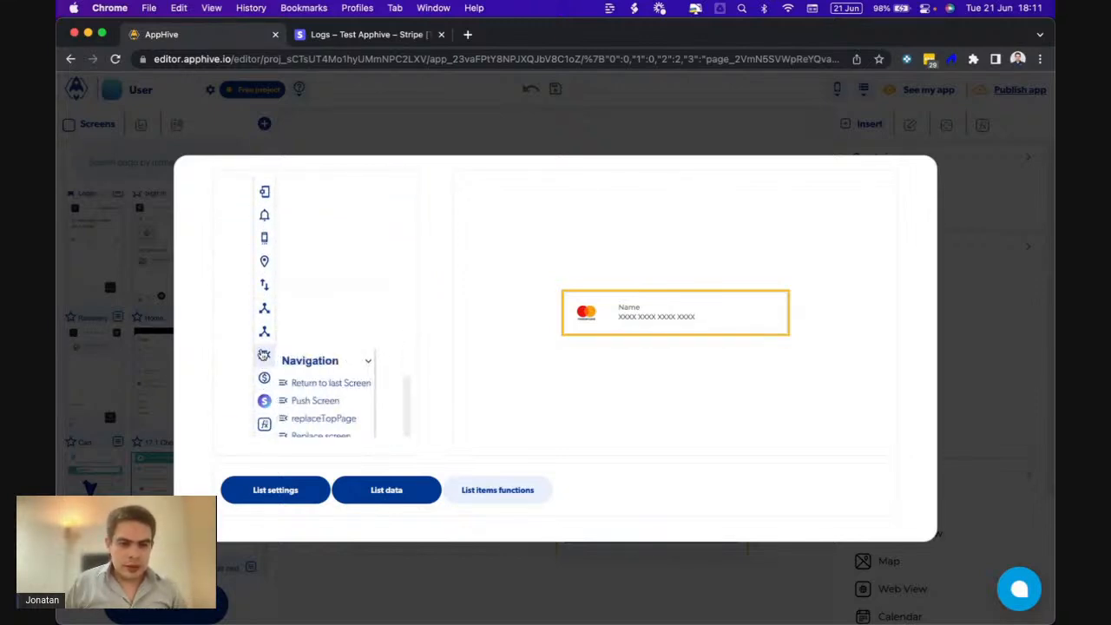
click(321, 386)
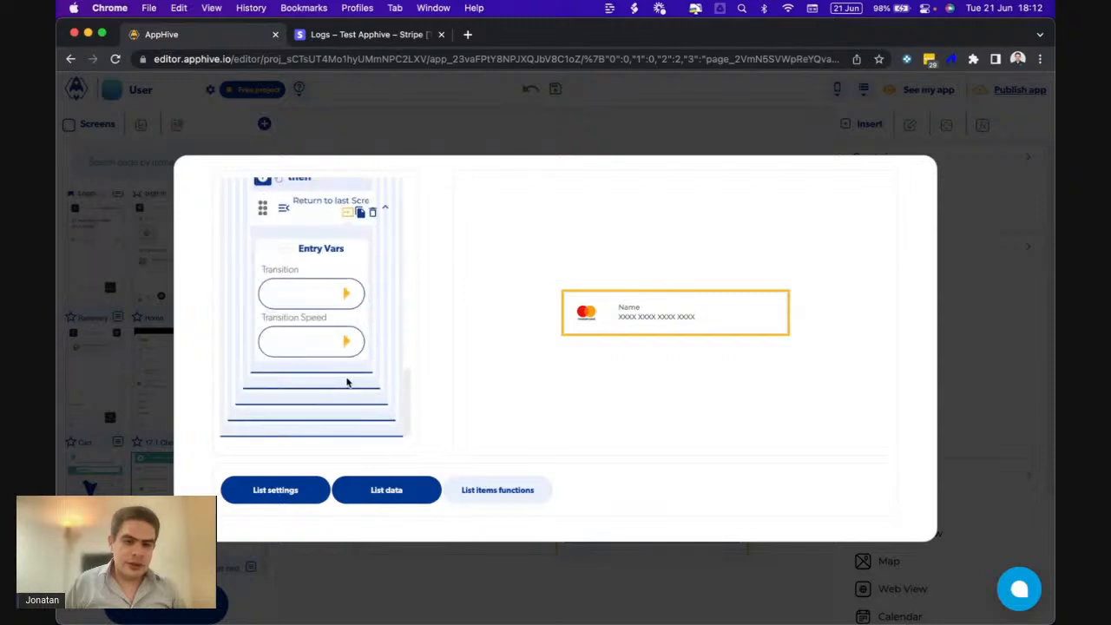
click(344, 296)
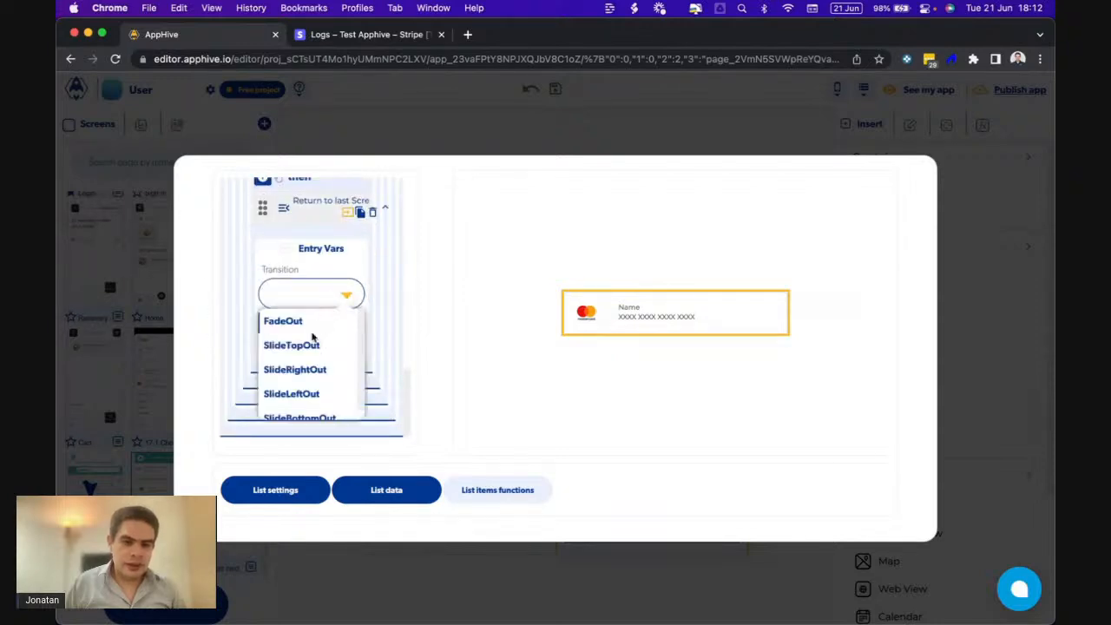
click(297, 393)
click(348, 345)
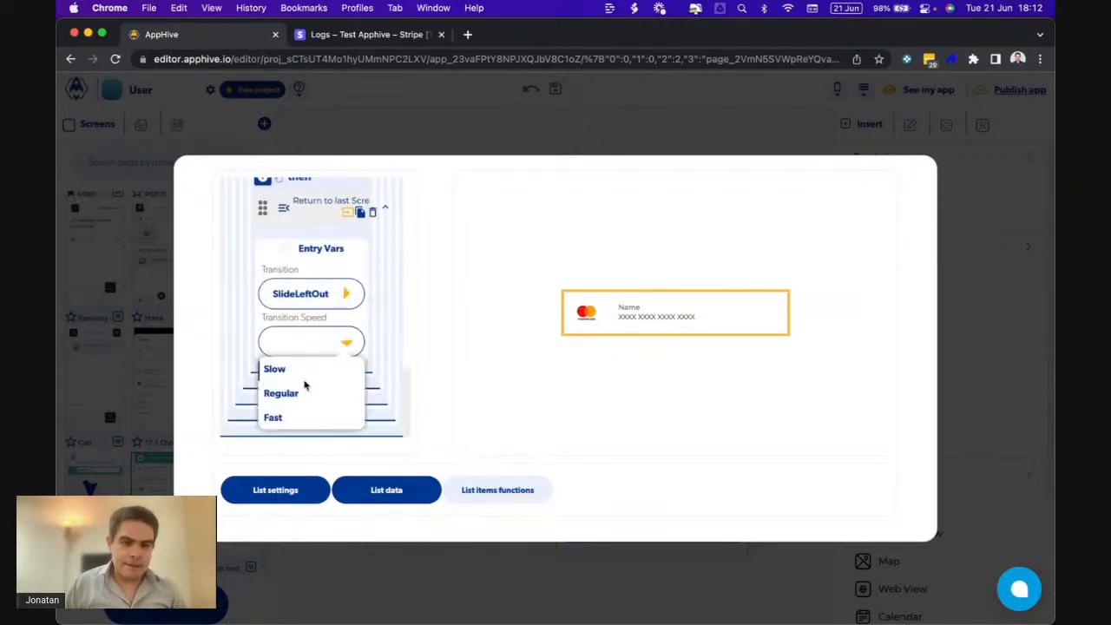
click(323, 414)
scroll(329, 252, up, 10)
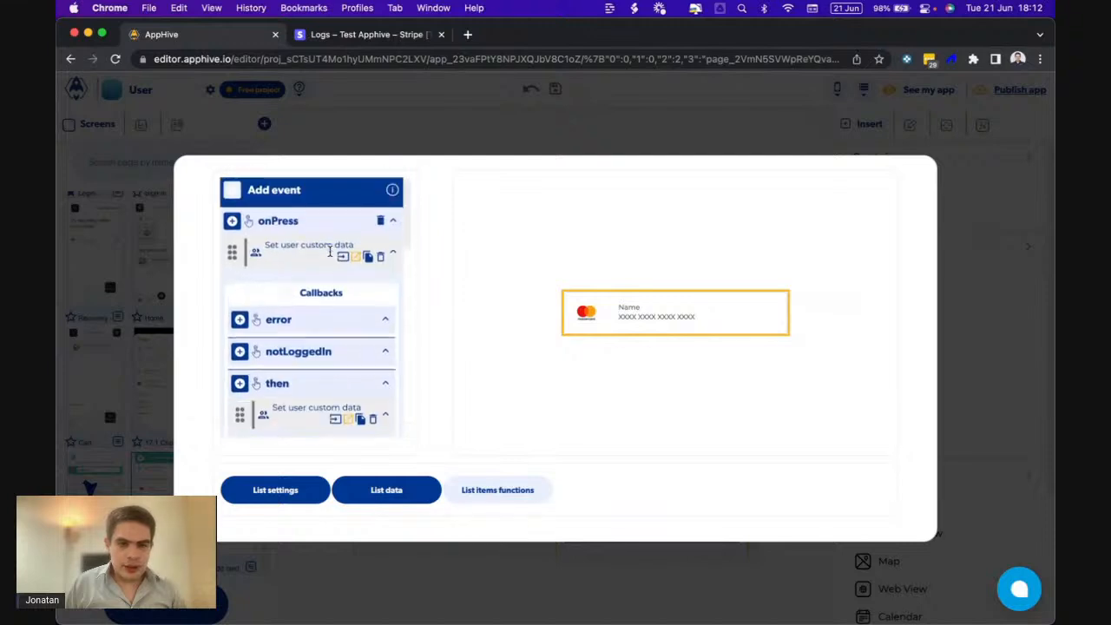
- In List data, target the card row's style|borderColor control property and open its value picker
click(419, 496)
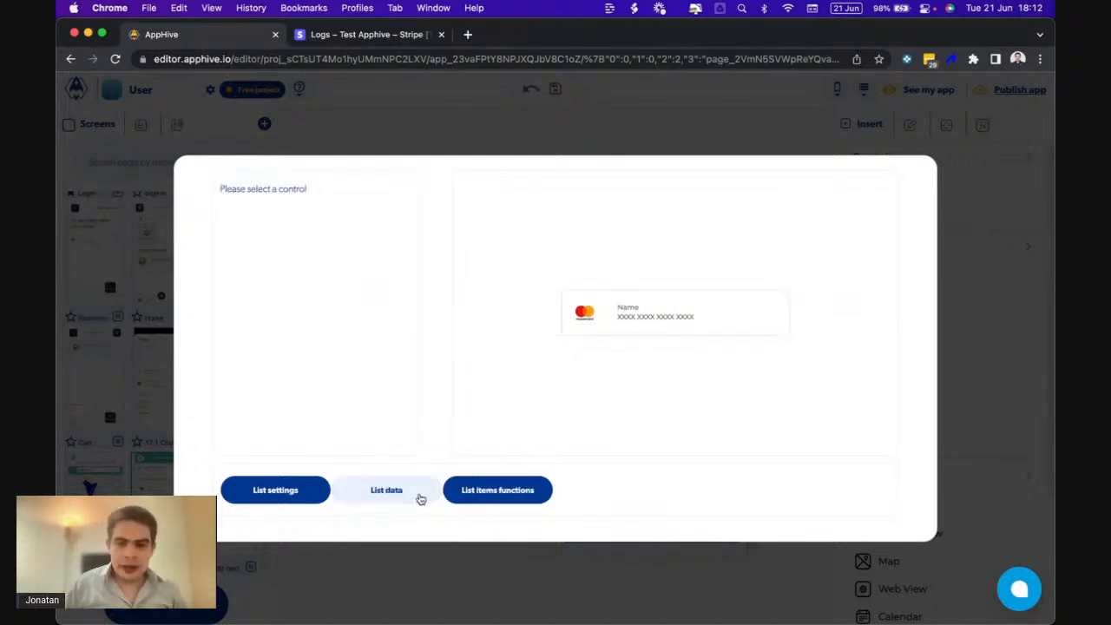
click(756, 300)
click(393, 212)
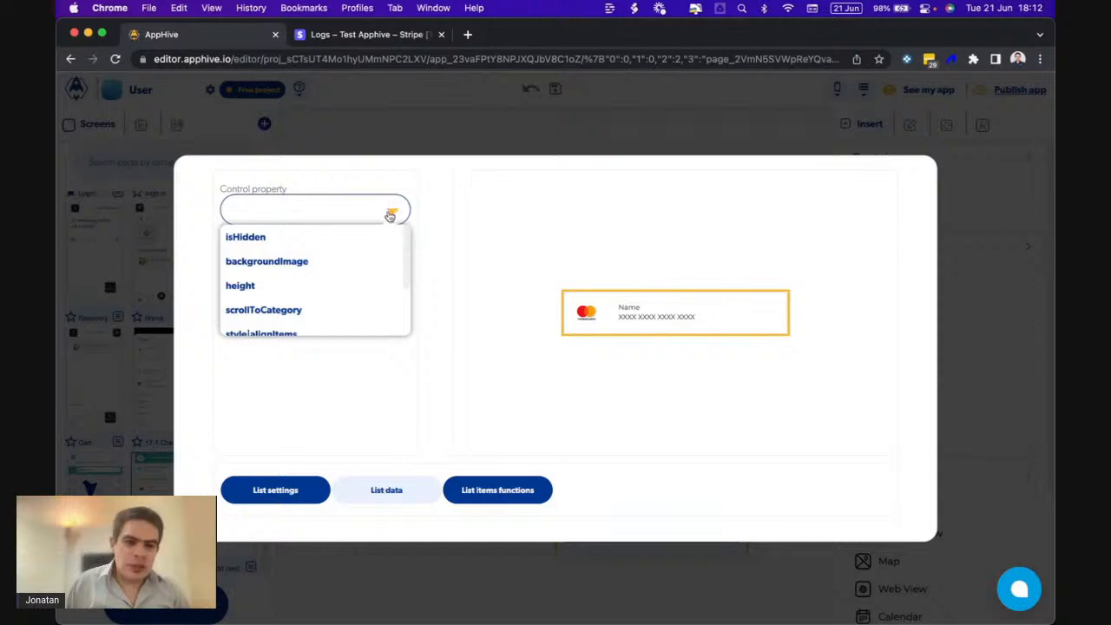
scroll(330, 294, down, 3)
scroll(329, 293, down, 1)
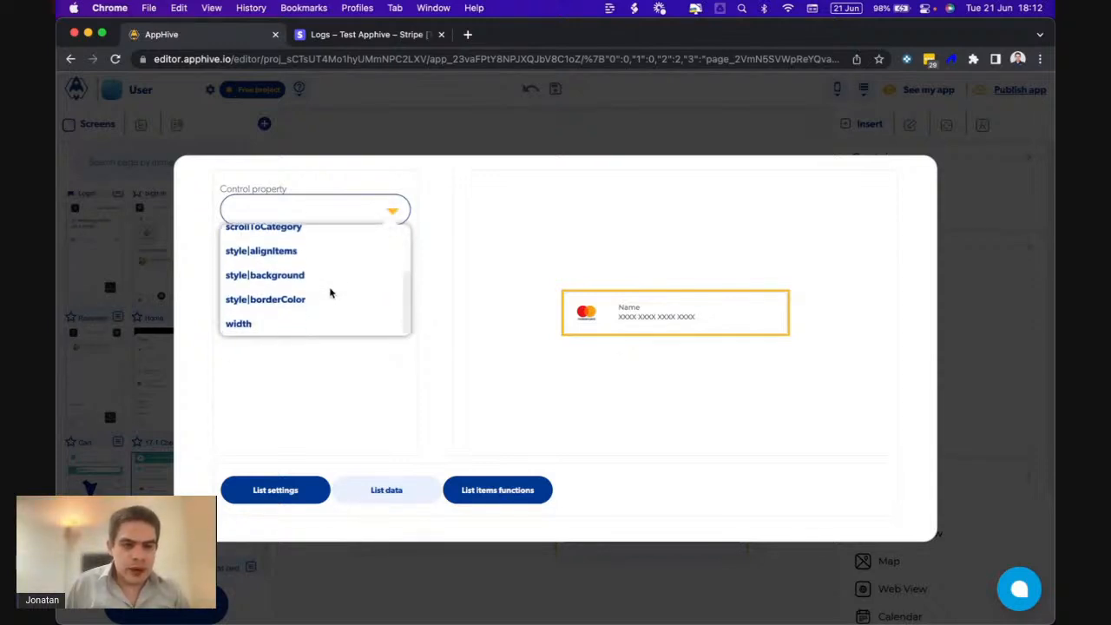
click(296, 299)
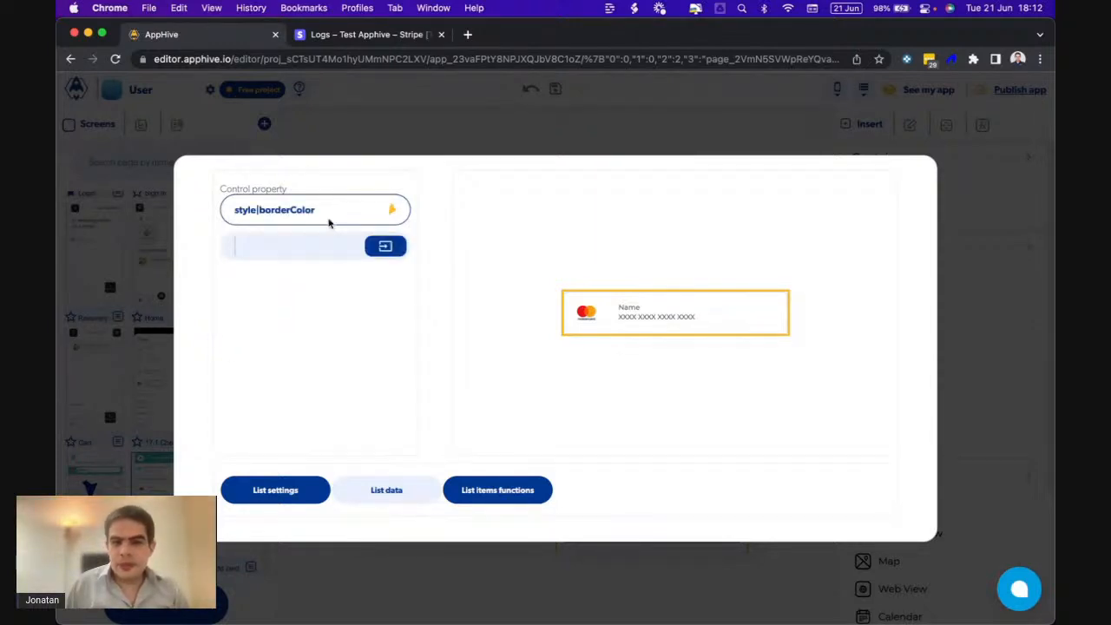
click(385, 248)
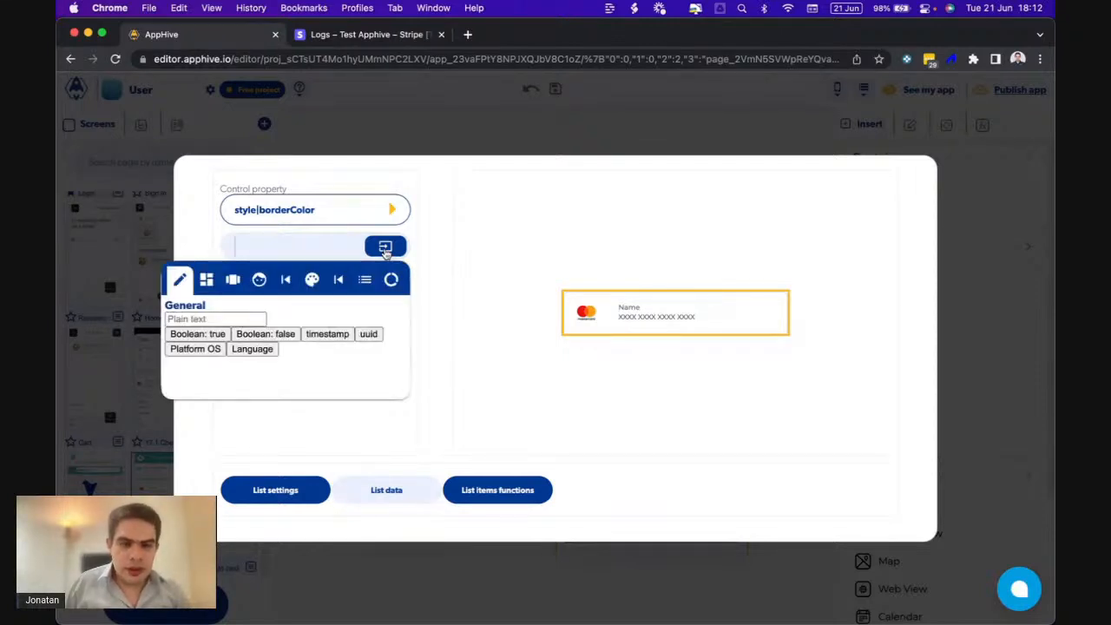
- Switch the border colour value to the Complex tab for a computed value
click(232, 282)
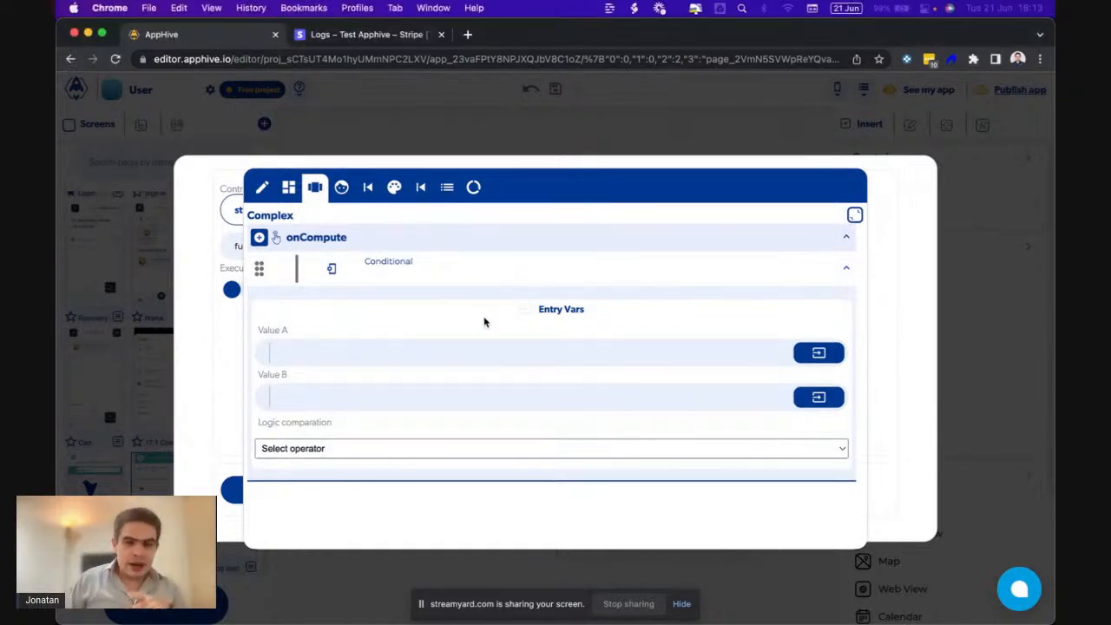
- Set the Conditional to compare user custom data cardid == the list item's Id
click(831, 352)
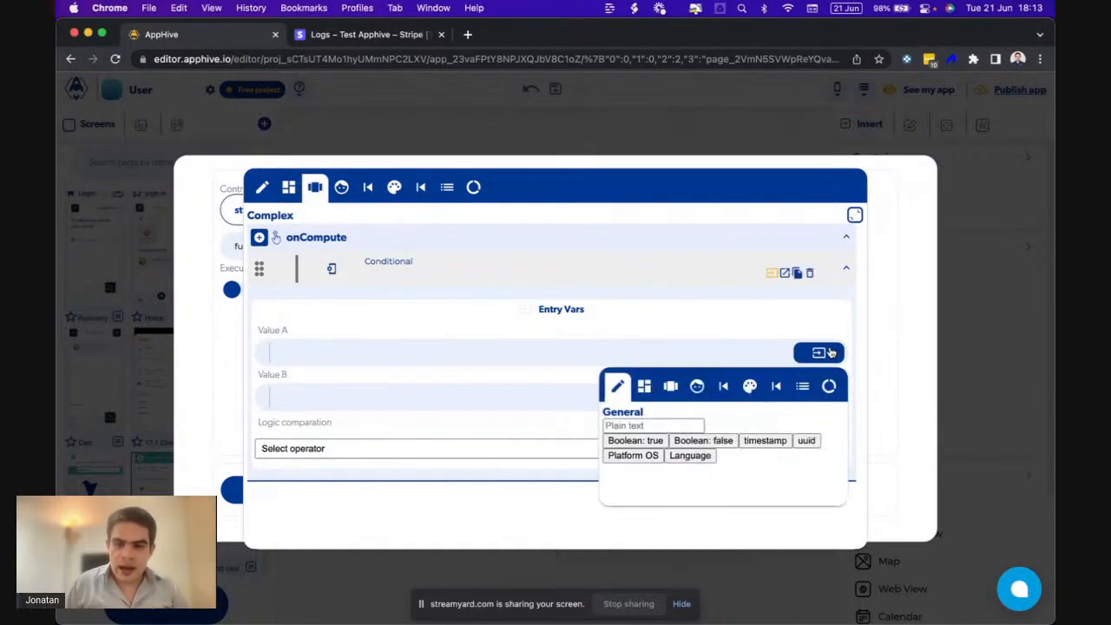
click(695, 390)
click(626, 425)
text(card)
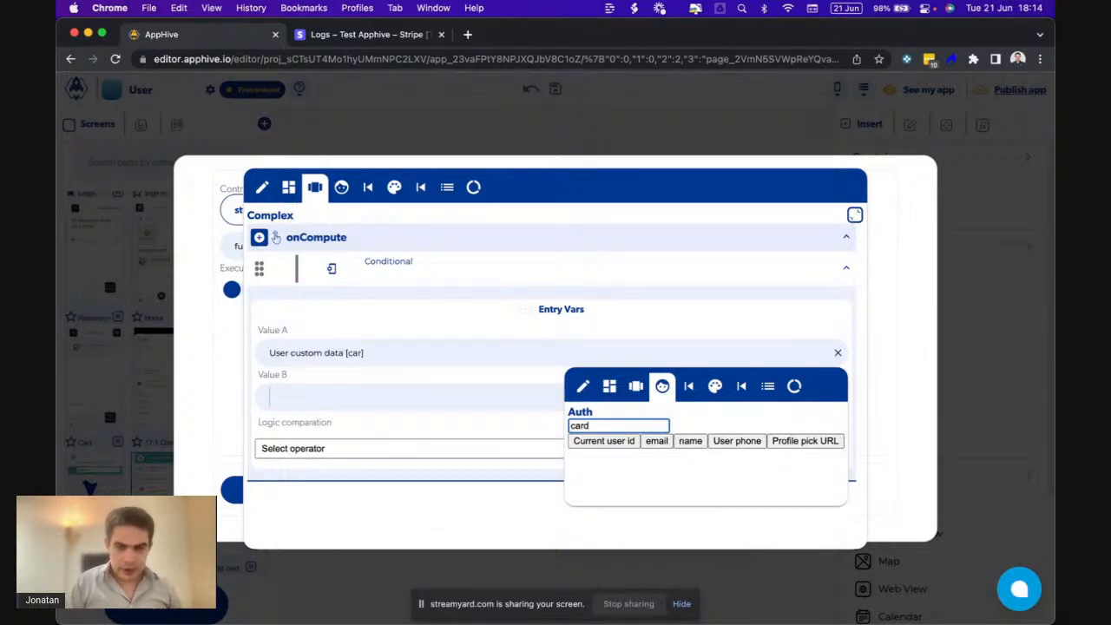
text(id)
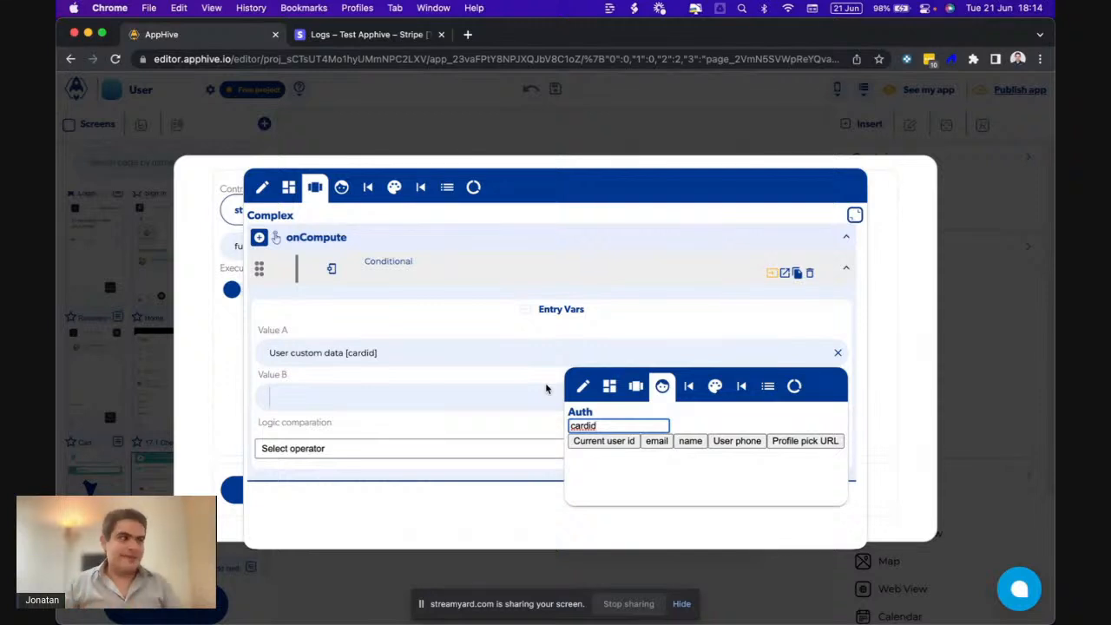
click(493, 375)
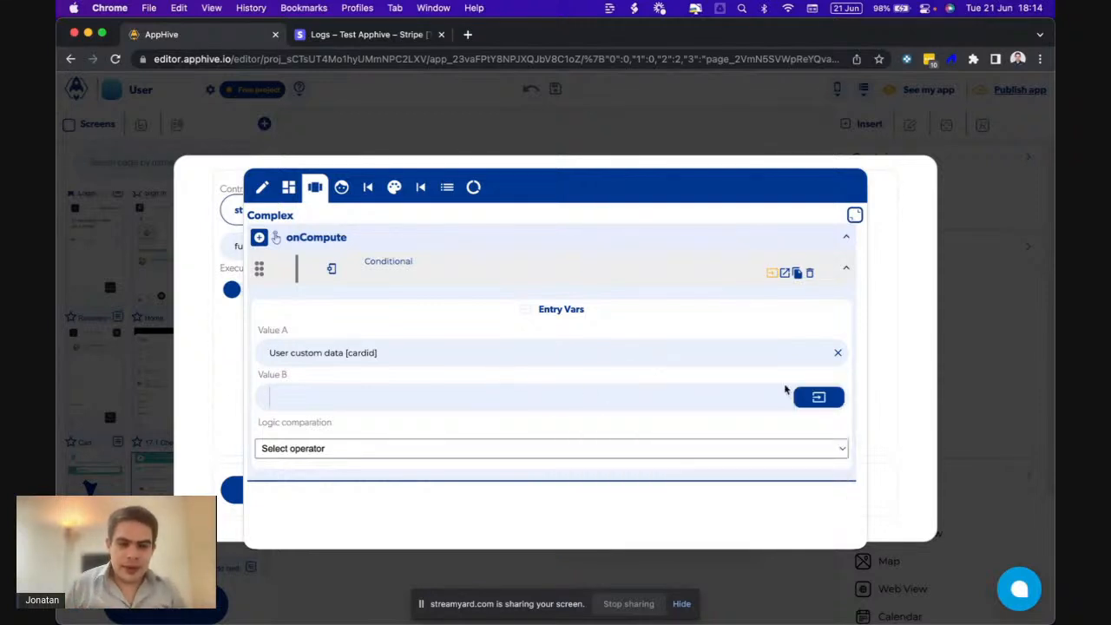
click(832, 400)
click(802, 431)
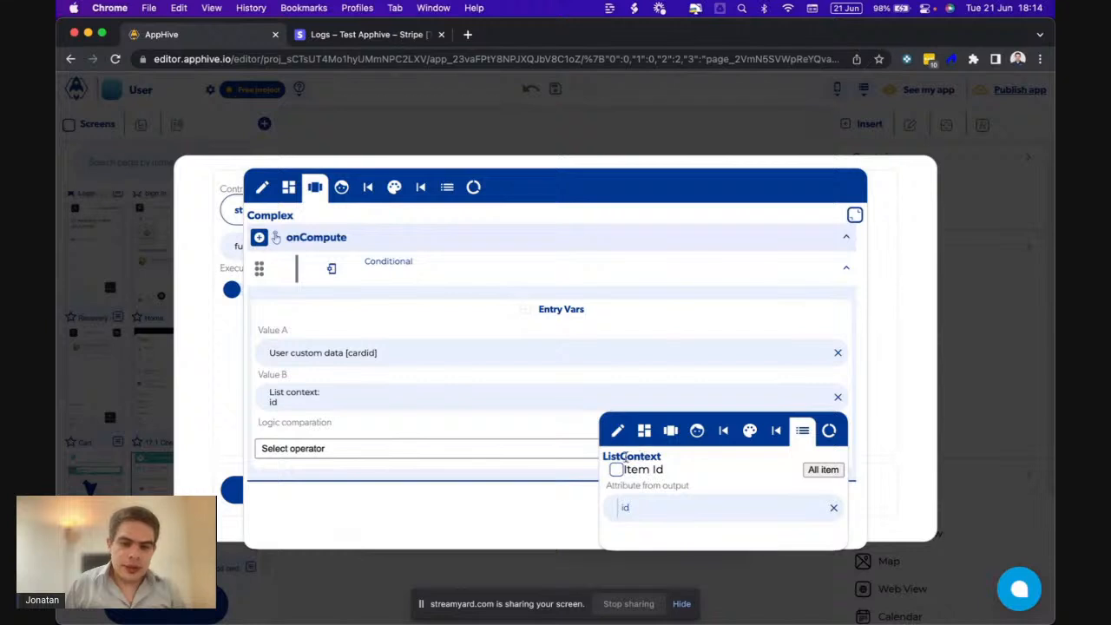
click(501, 448)
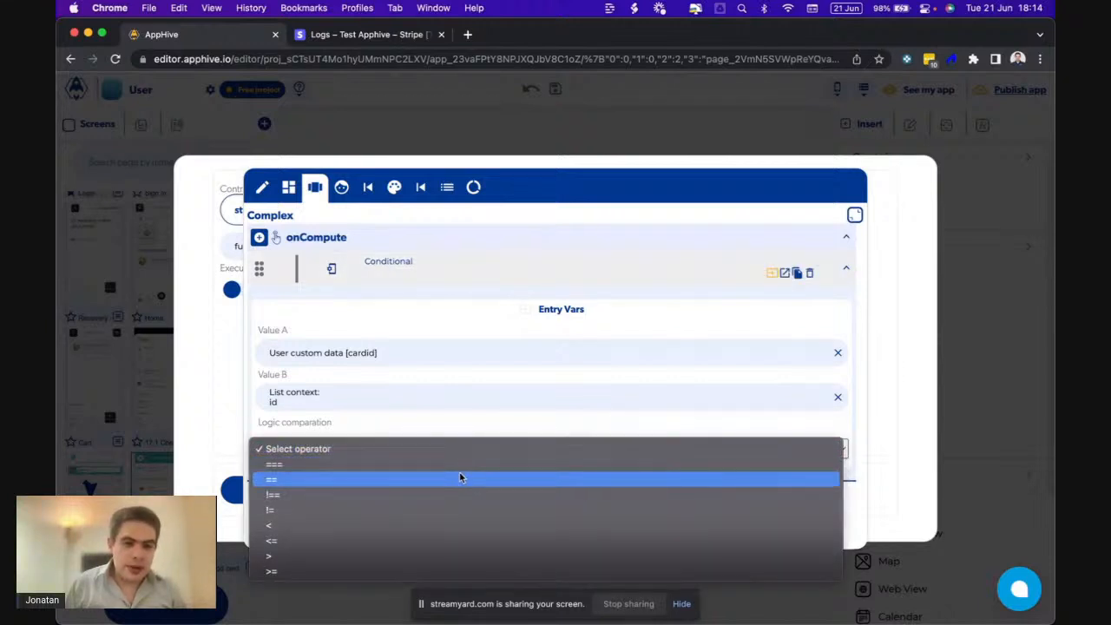
click(459, 477)
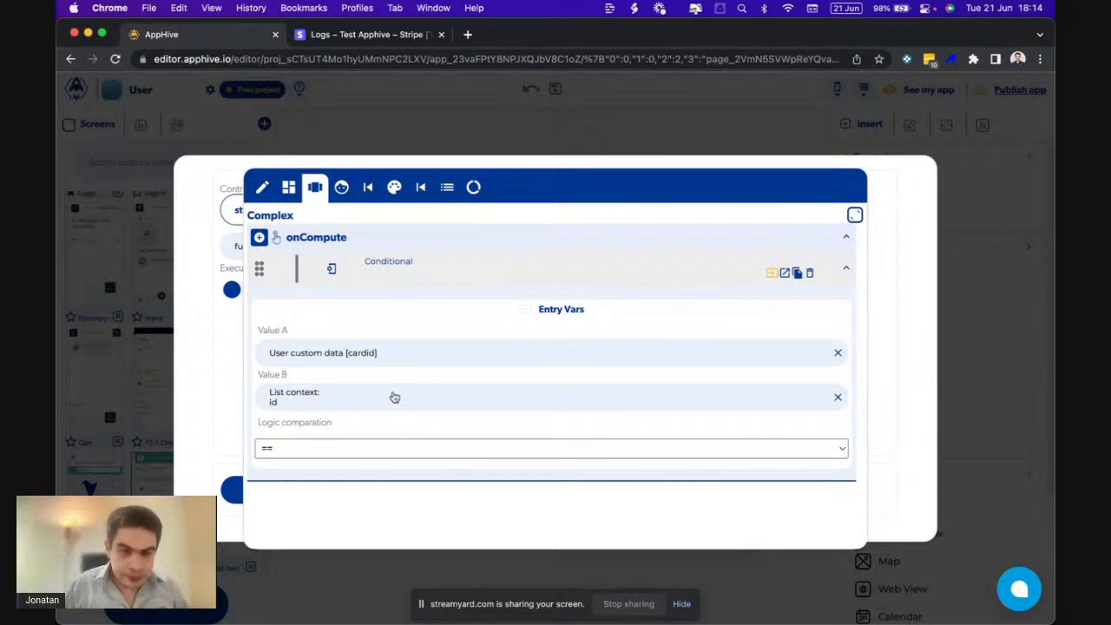
- Show the Conditional's callbacks and start adding an action under Is true
click(783, 272)
click(268, 371)
scroll(268, 434, down, 4)
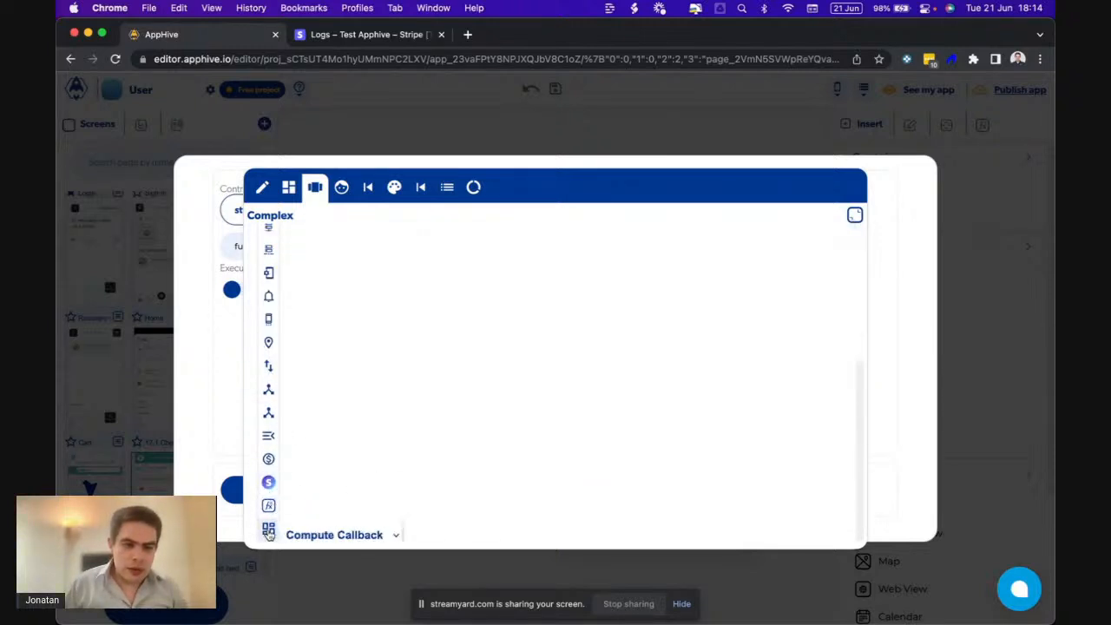
- Under Is true, return the palette colour primary:A700
click(338, 530)
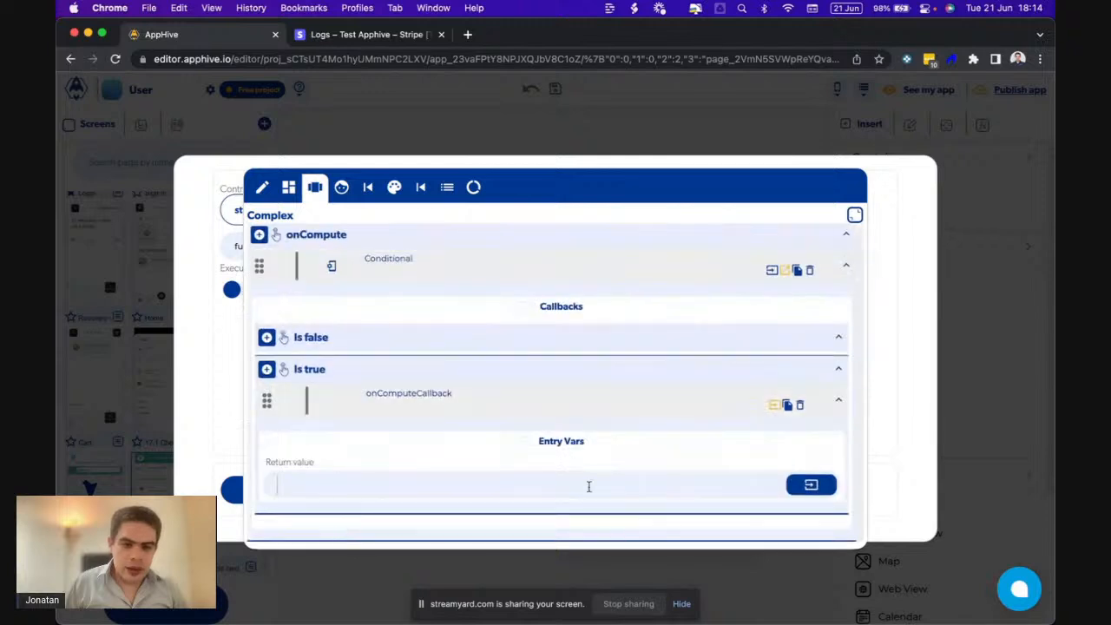
click(810, 485)
click(738, 352)
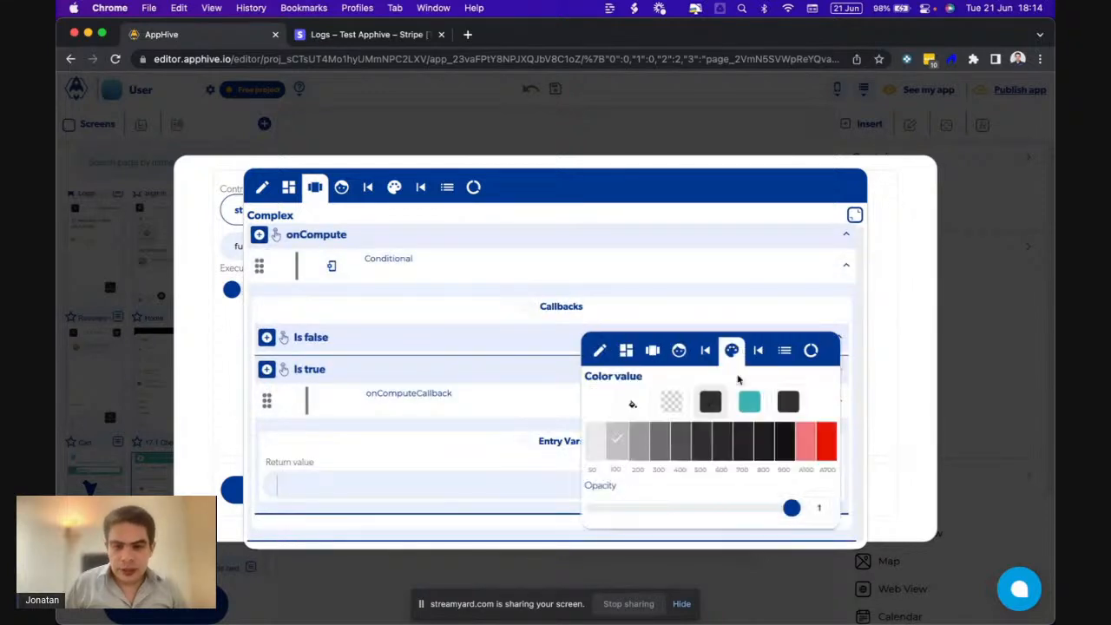
click(734, 443)
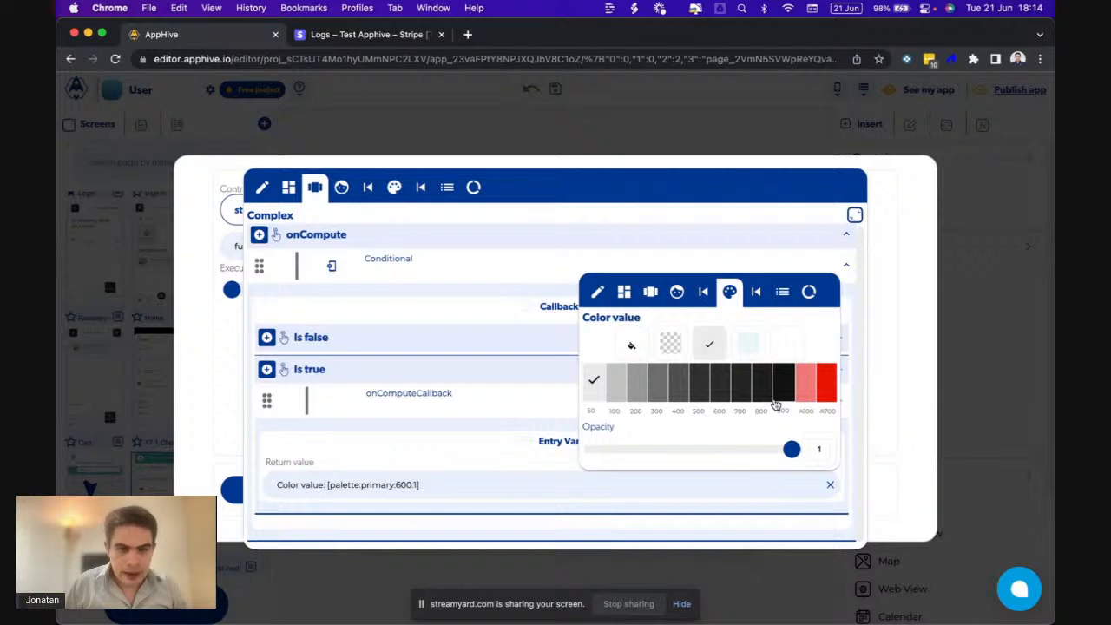
click(826, 385)
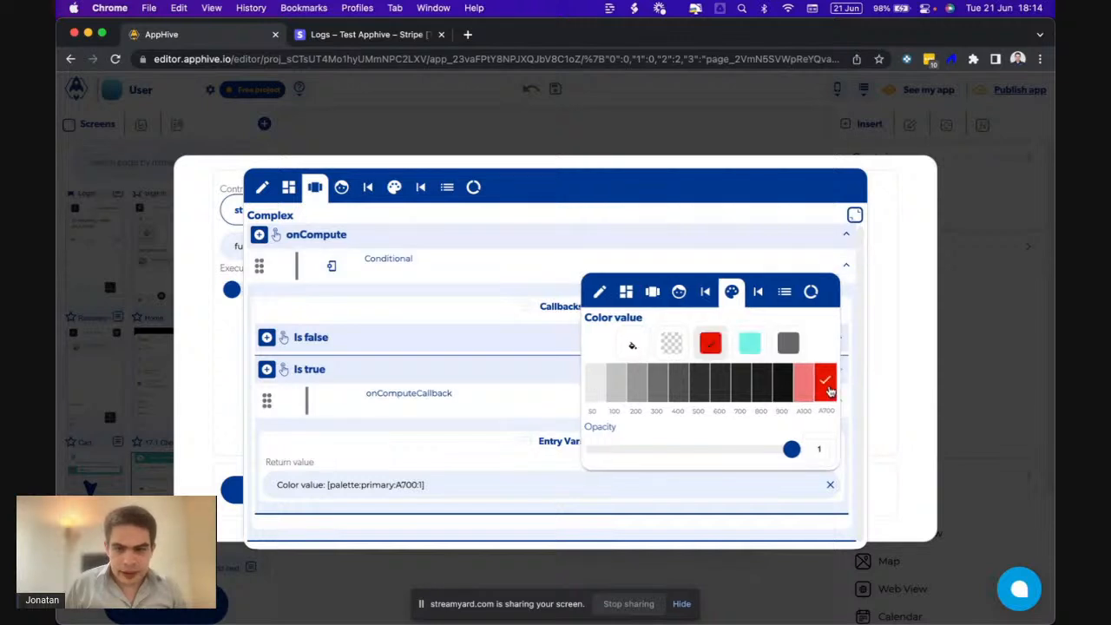
click(525, 410)
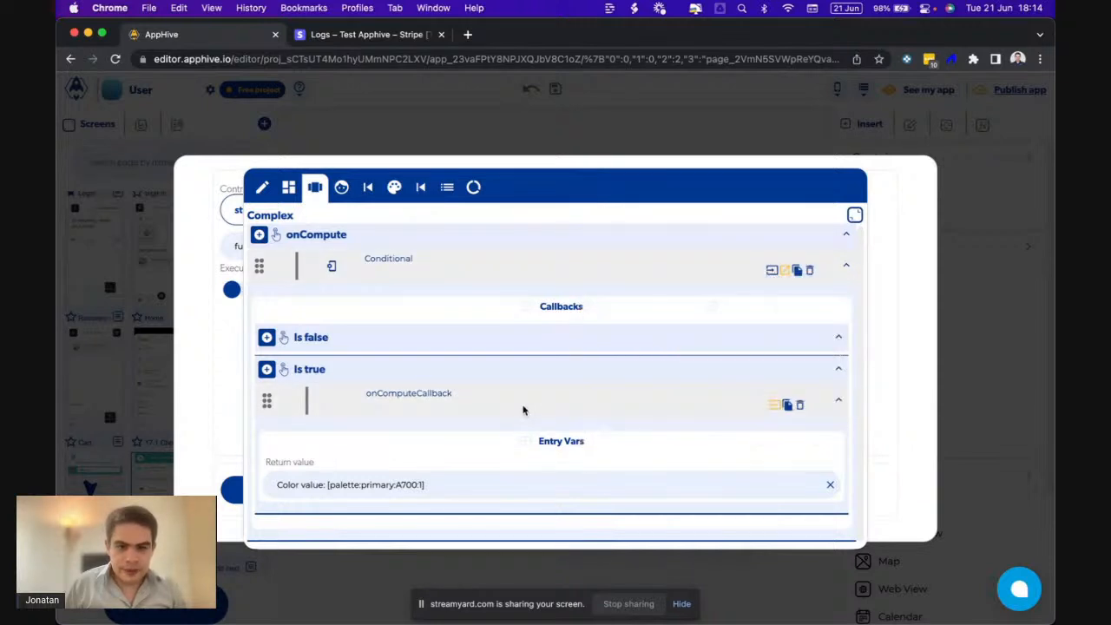
- Under Is false, return the light palette colour primary:100
mouse_move(267, 365)
scroll(264, 486, down, 5)
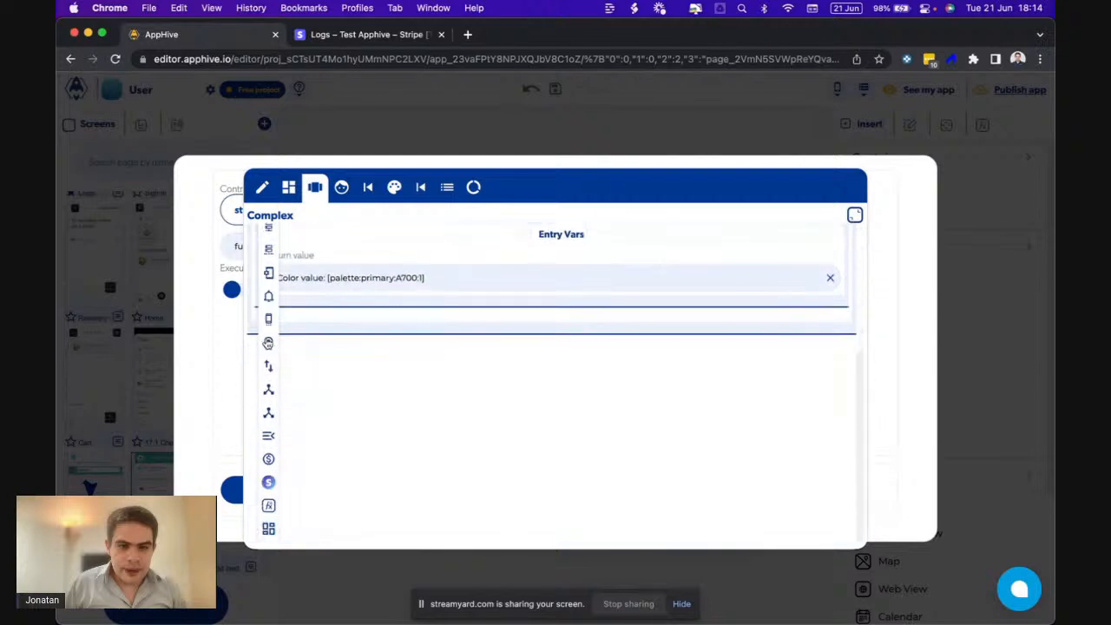
mouse_move(270, 529)
scroll(297, 530, down, 1)
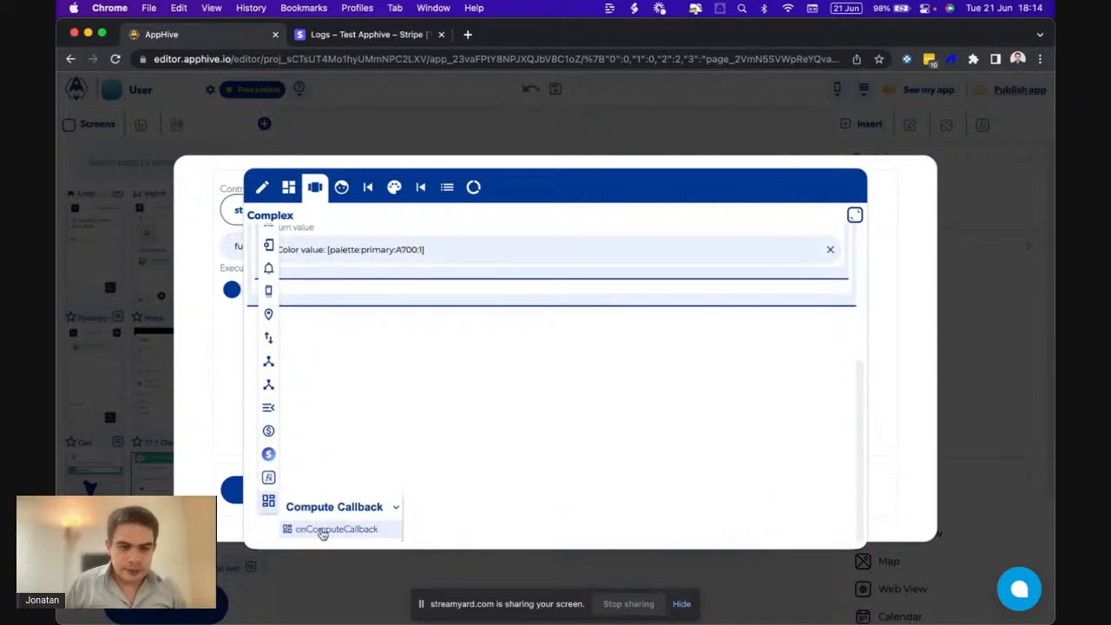
click(321, 531)
click(810, 325)
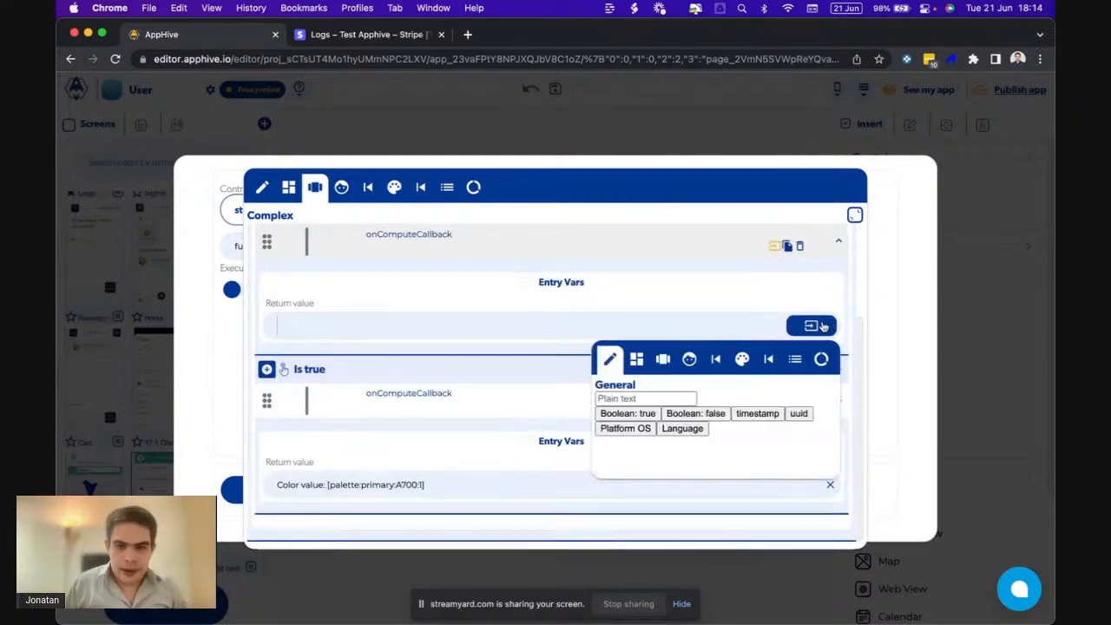
click(742, 360)
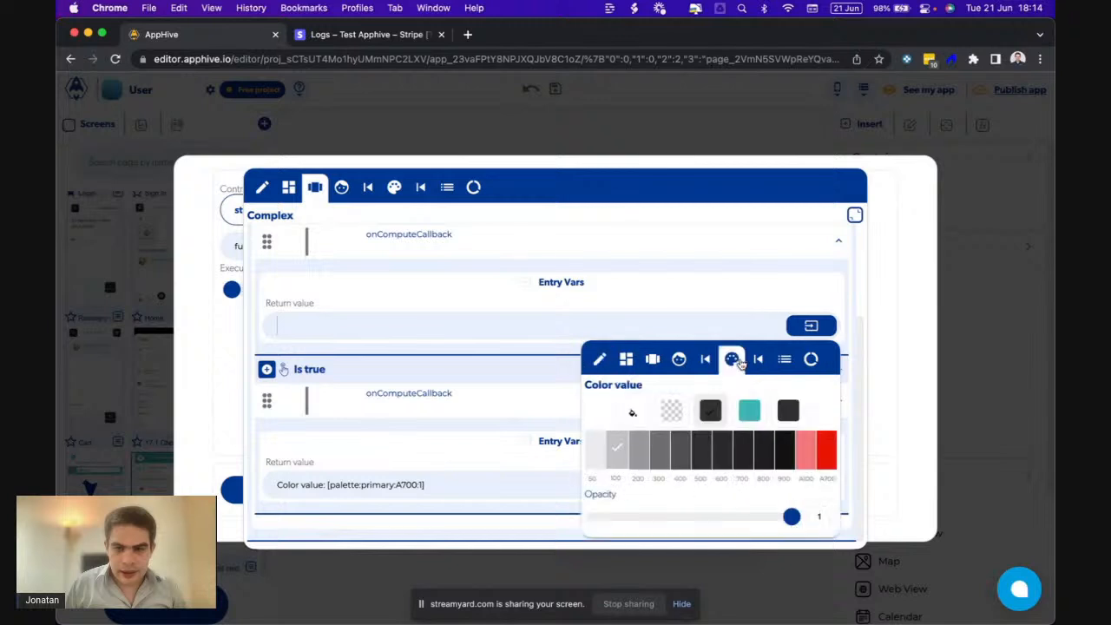
click(618, 459)
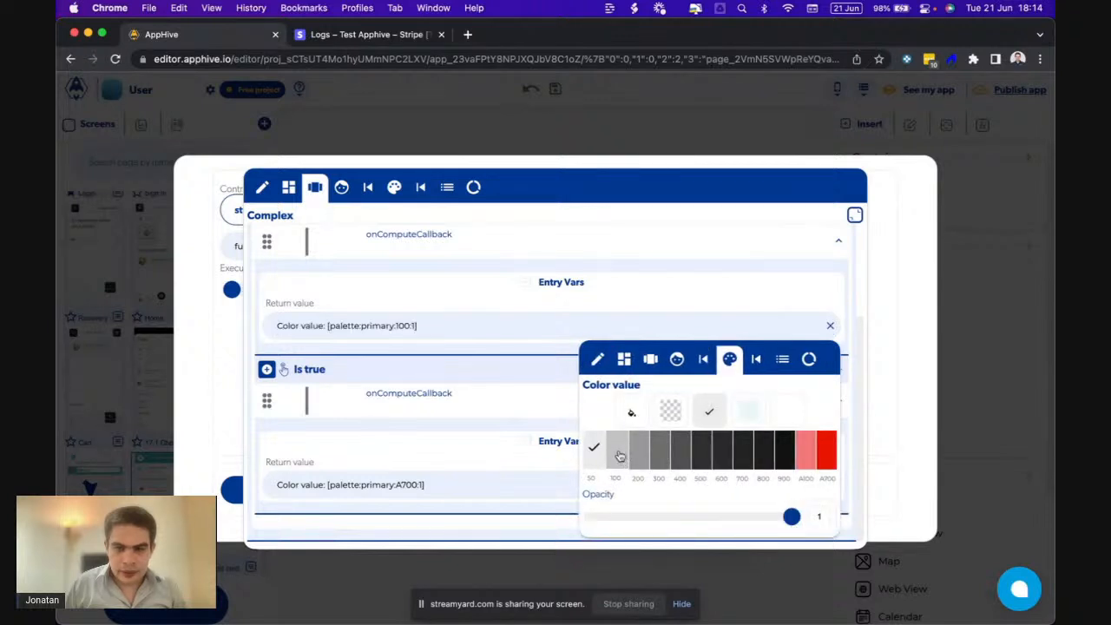
click(743, 293)
scroll(725, 304, up, 5)
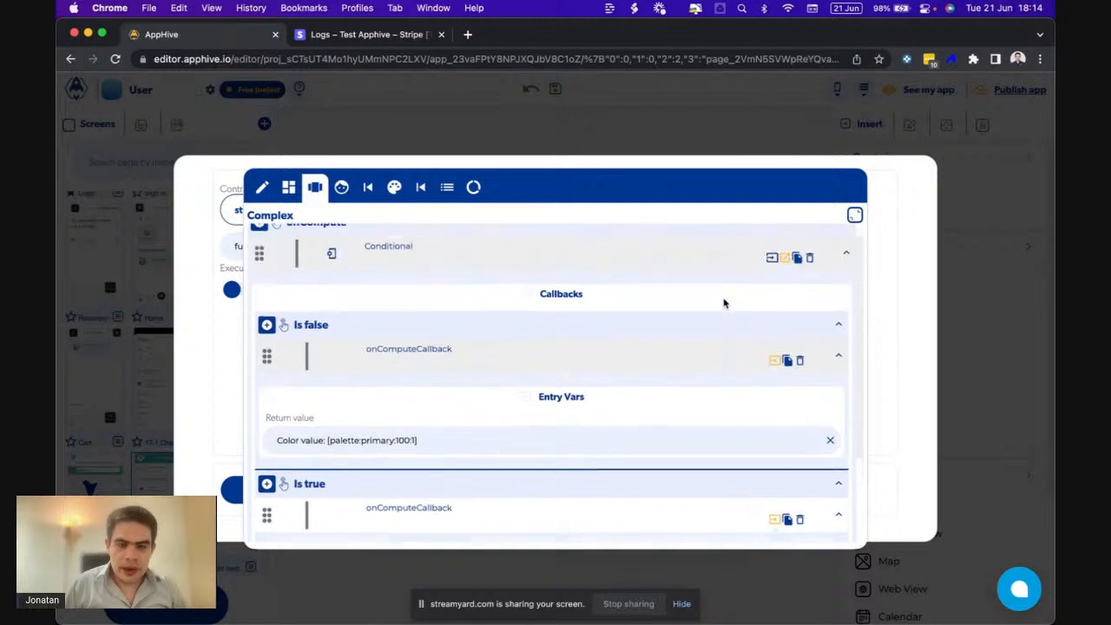
scroll(717, 310, down, 3)
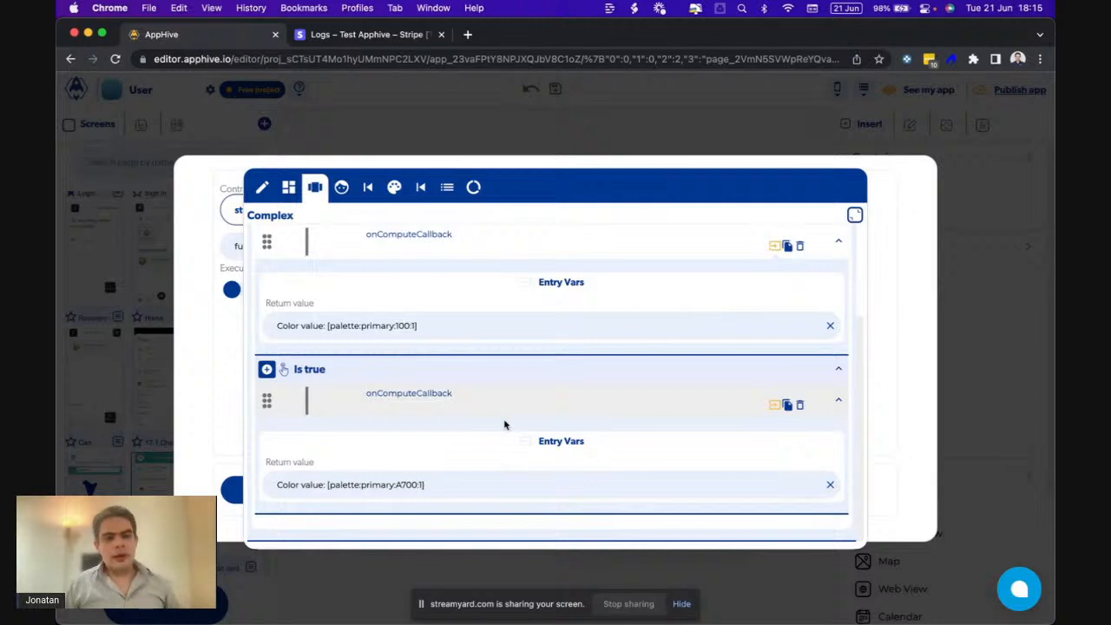
scroll(469, 310, up, 2)
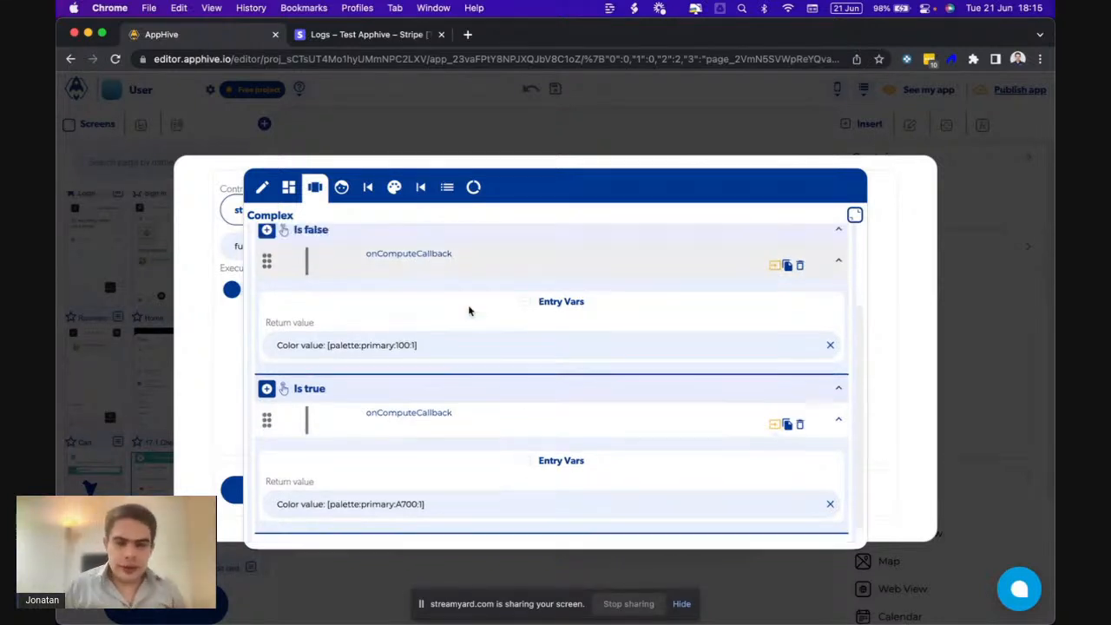
- Close the border-colour editor and list settings, check the phone preview, then return to AppHive
click(217, 350)
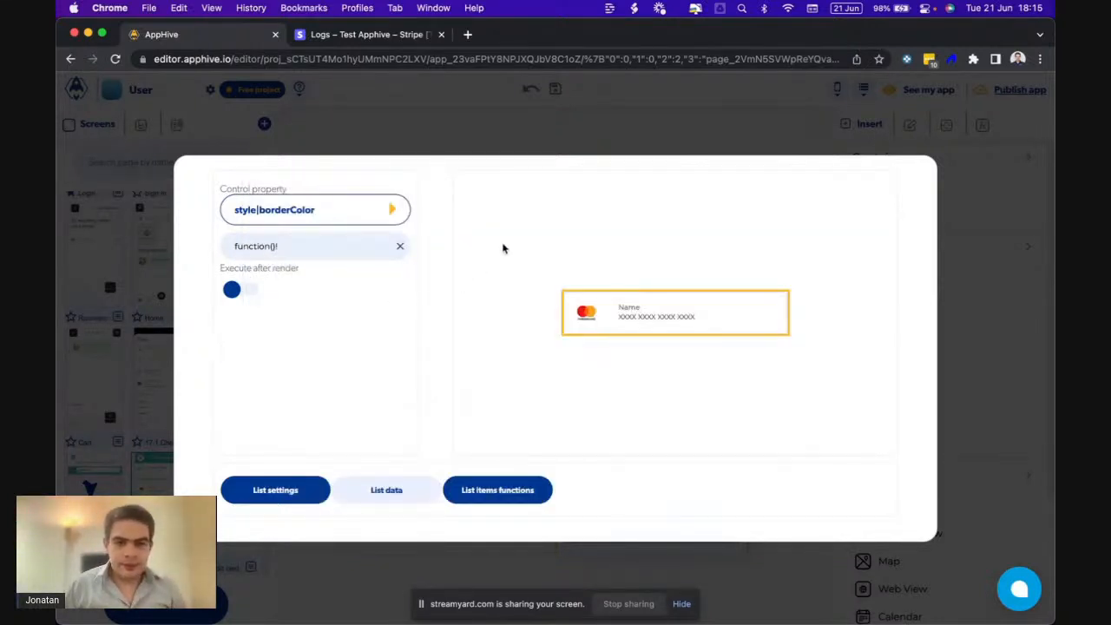
click(554, 126)
mouse_move(717, 592)
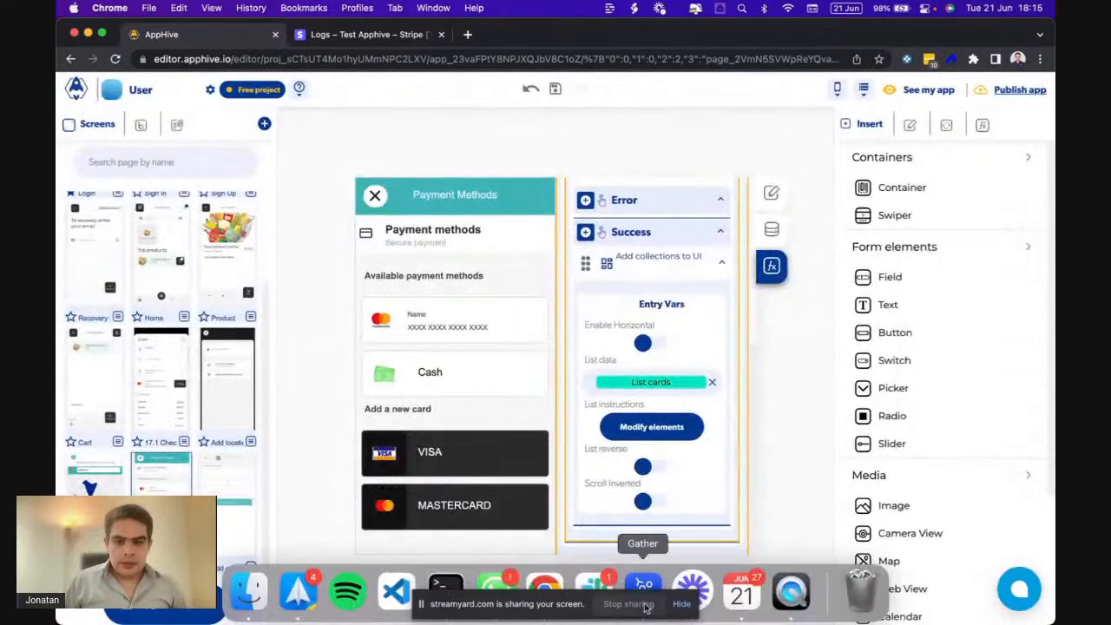
click(791, 593)
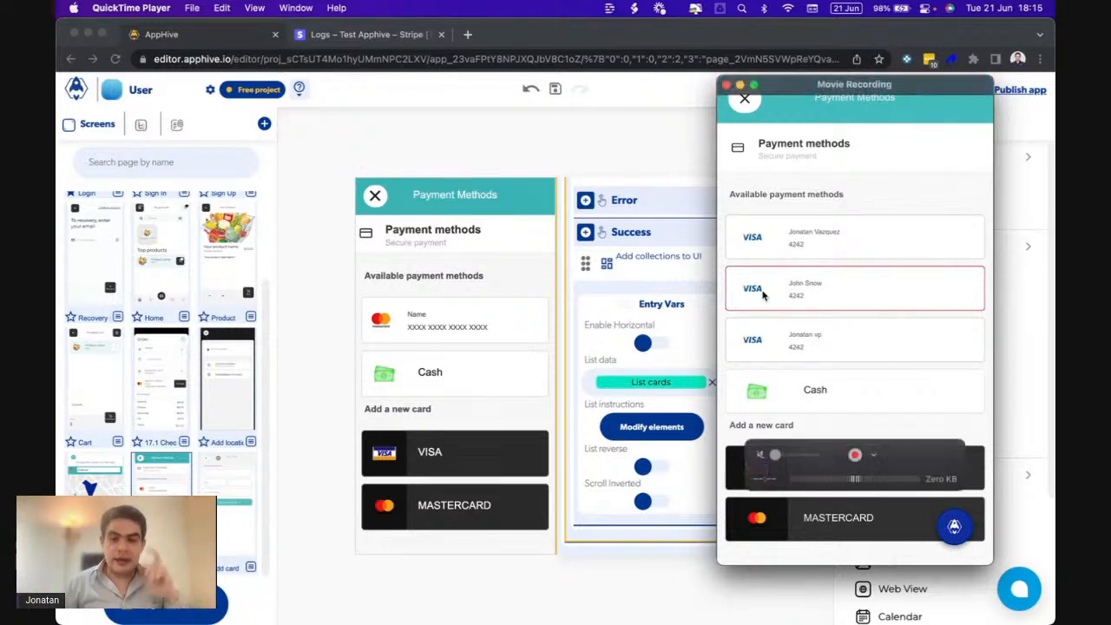
click(654, 286)
scroll(655, 290, up, 10)
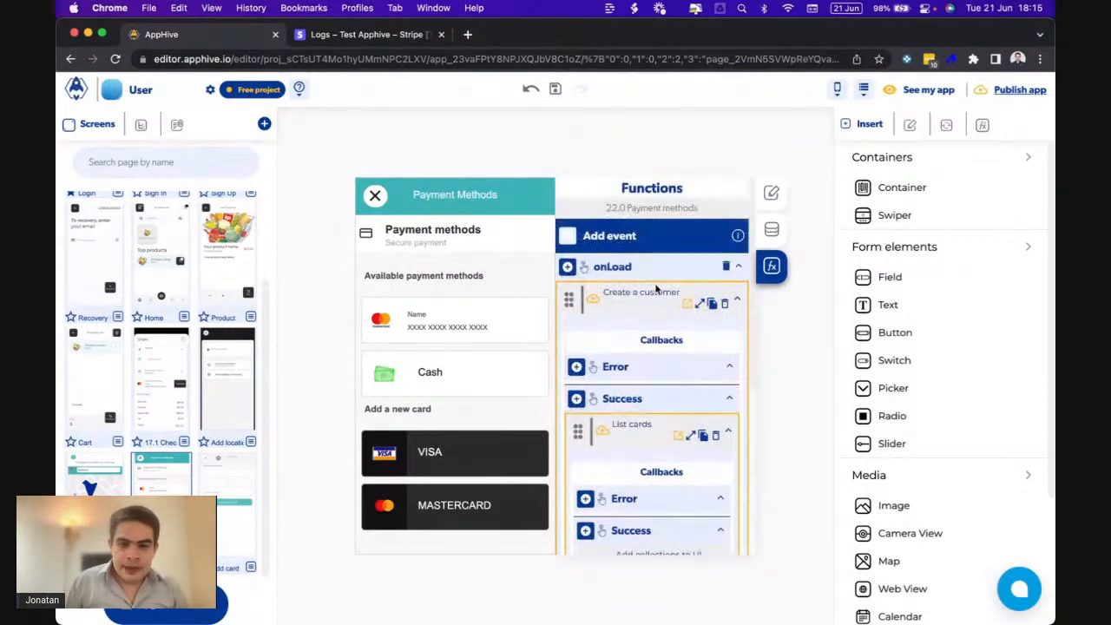
- Add a Toggle page loading step with onlyEnable on, placed before Create a customer
click(699, 303)
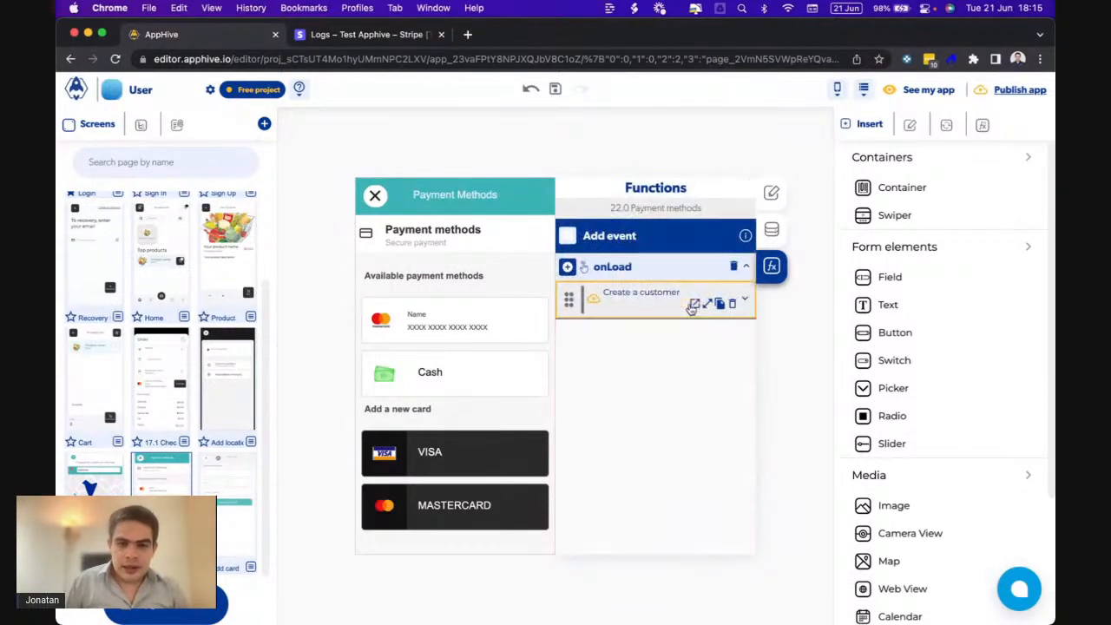
click(568, 268)
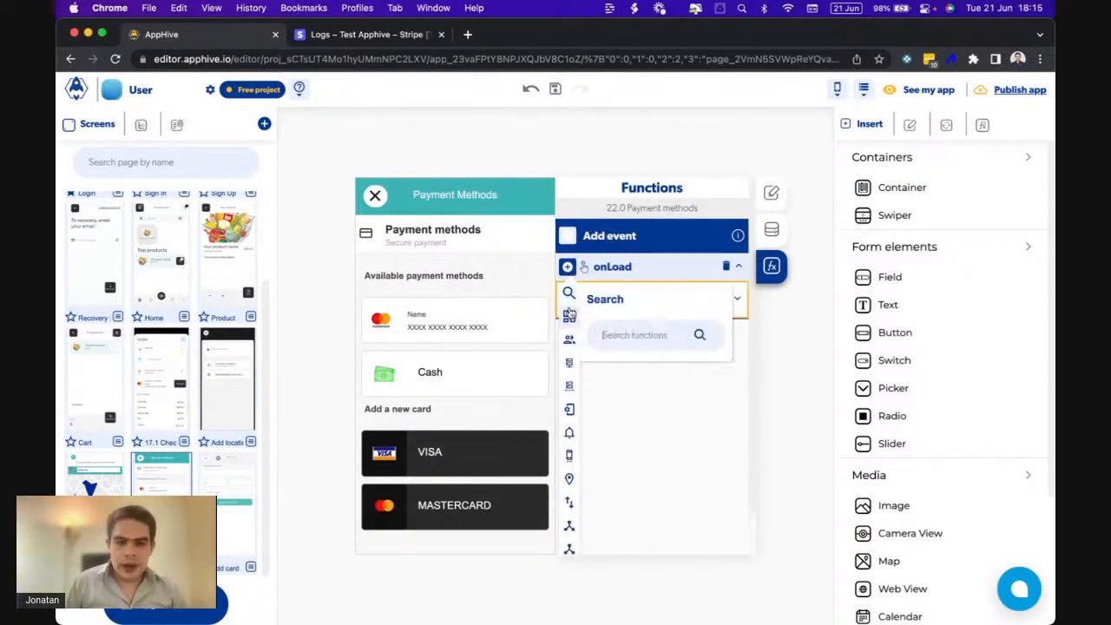
mouse_move(568, 316)
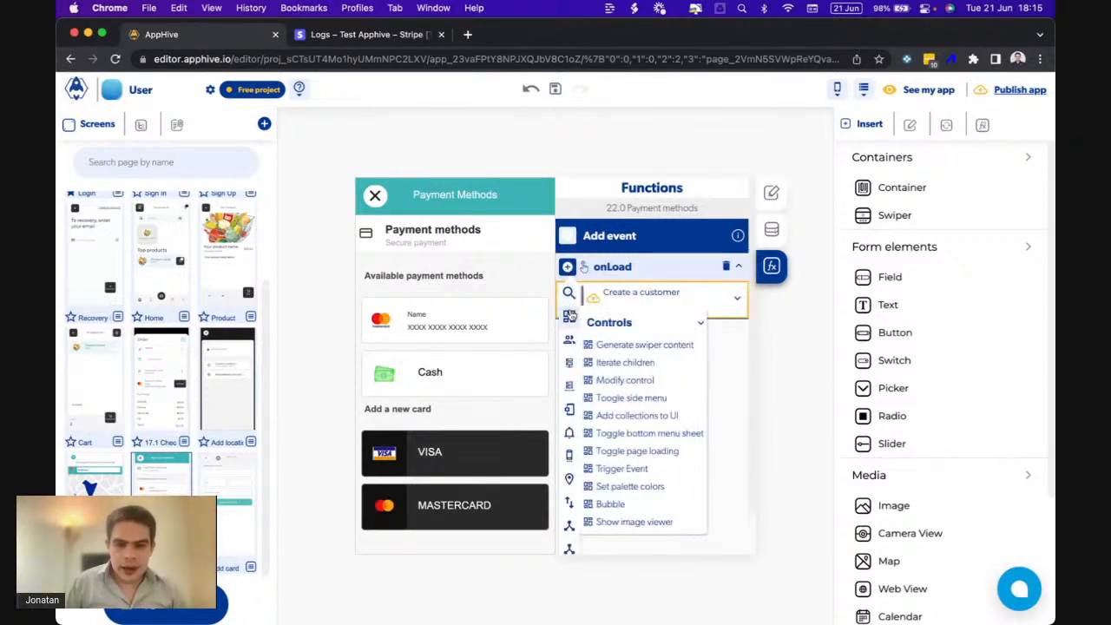
click(668, 453)
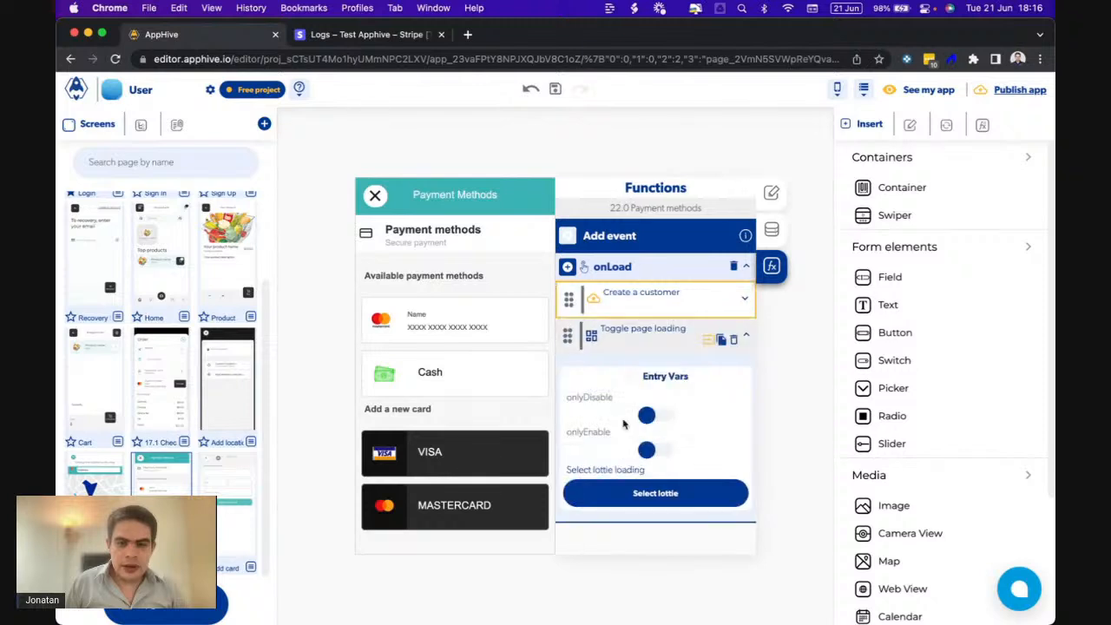
drag(570, 337, 570, 290)
click(653, 412)
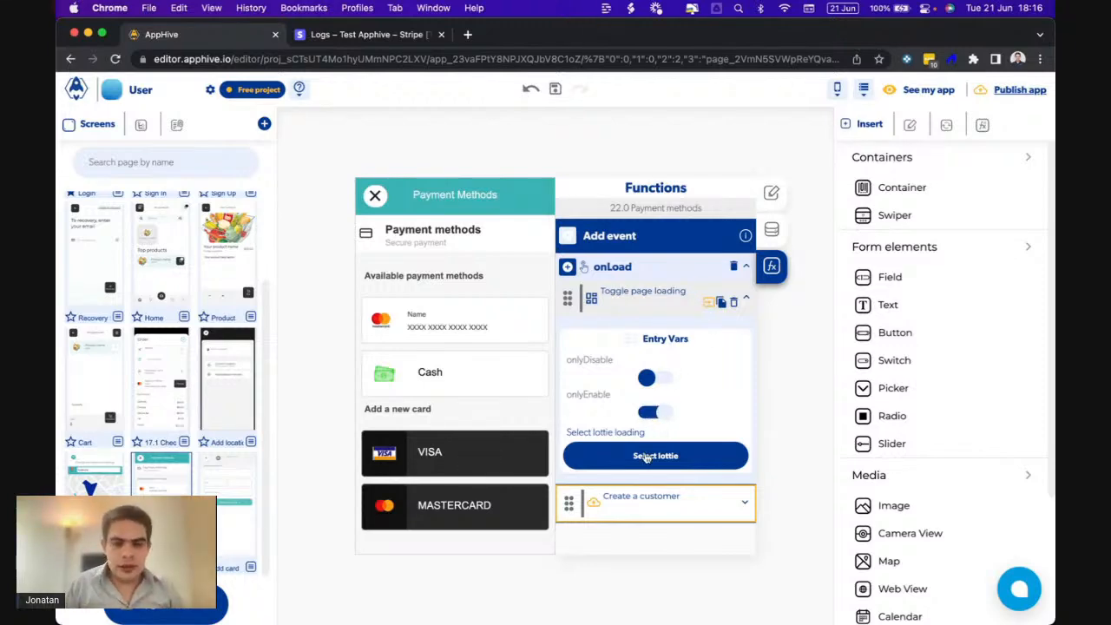
click(645, 458)
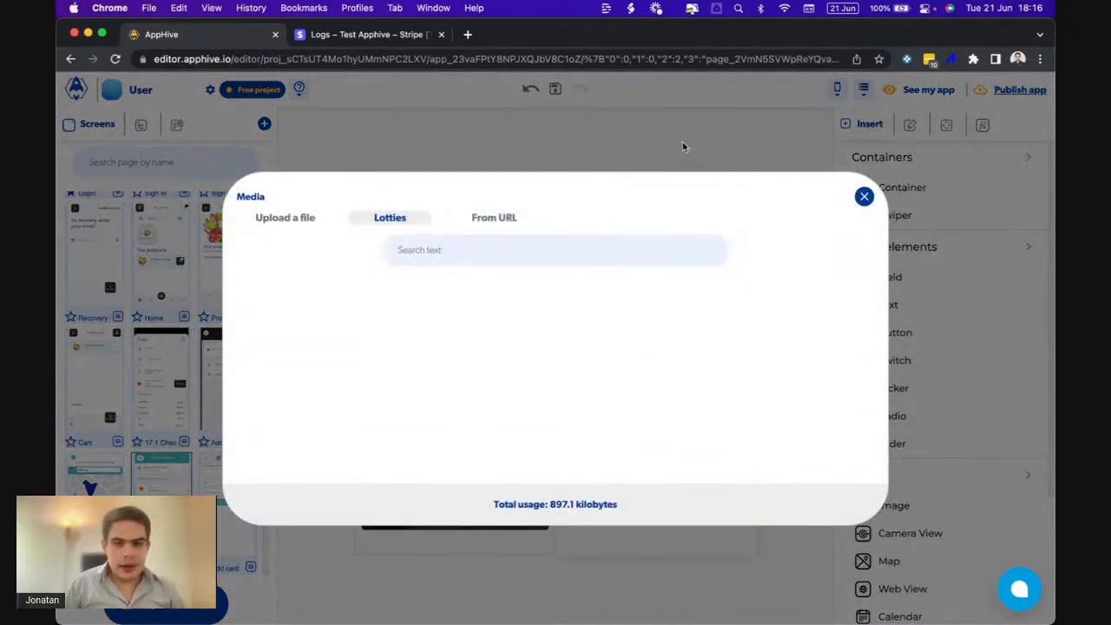
click(682, 142)
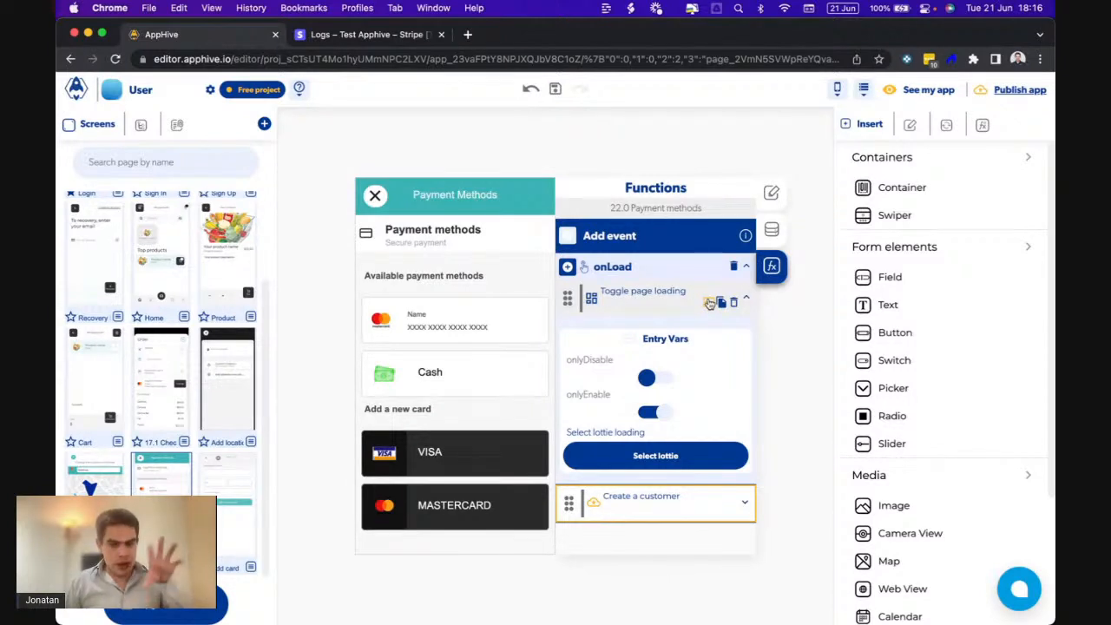
click(709, 302)
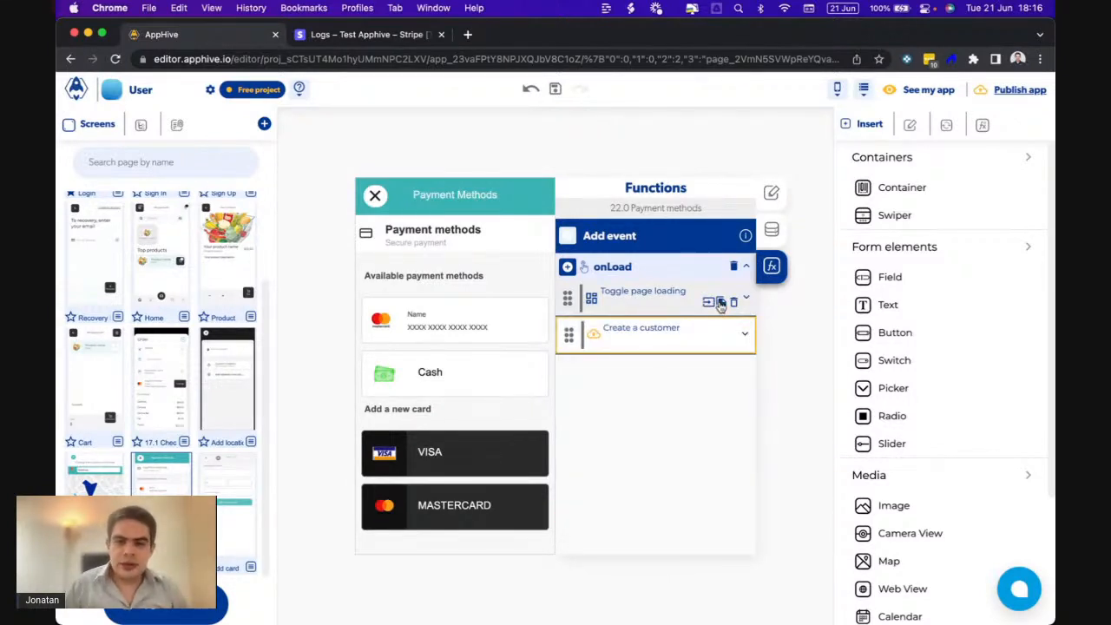
- Paste Toggle page loading into Create a customer's Error callback with onlyDisable on, onlyEnable off
click(708, 340)
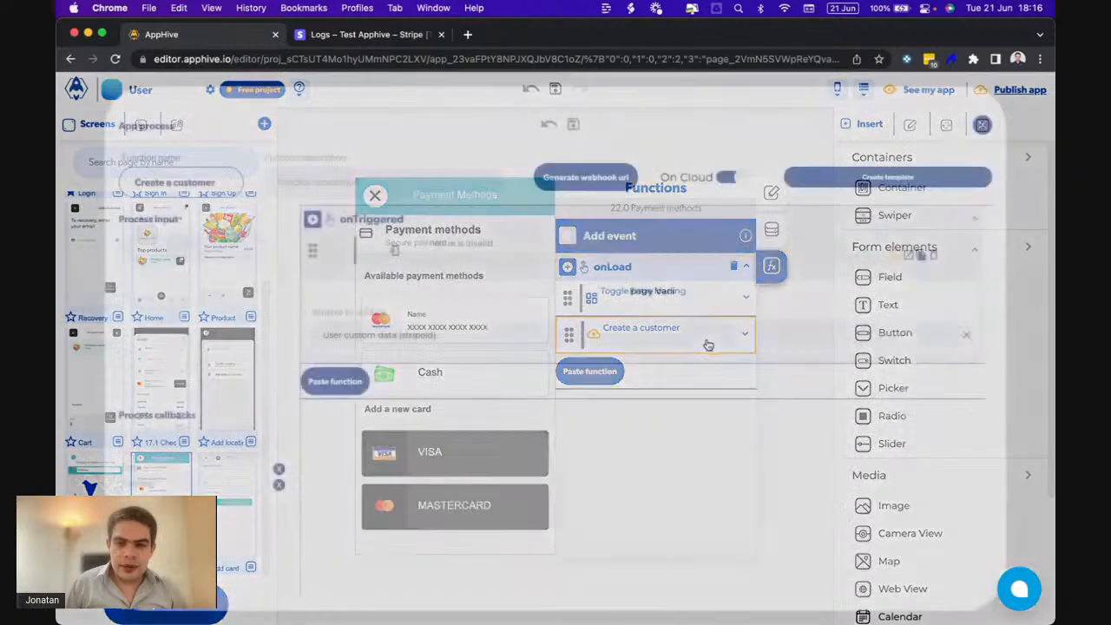
click(981, 124)
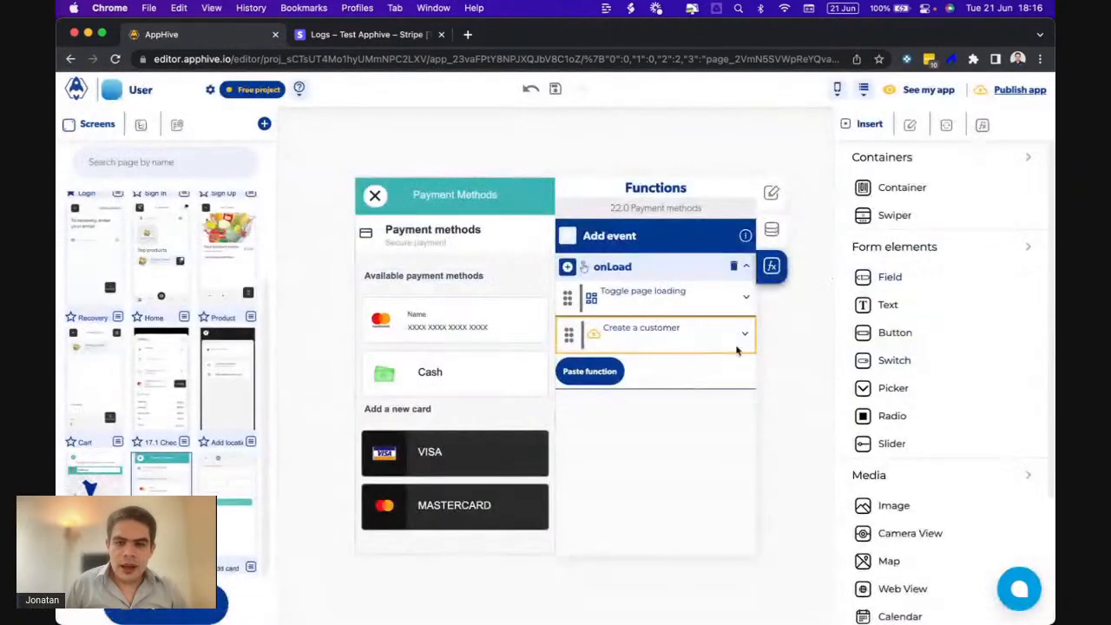
click(680, 338)
scroll(646, 407, down, 2)
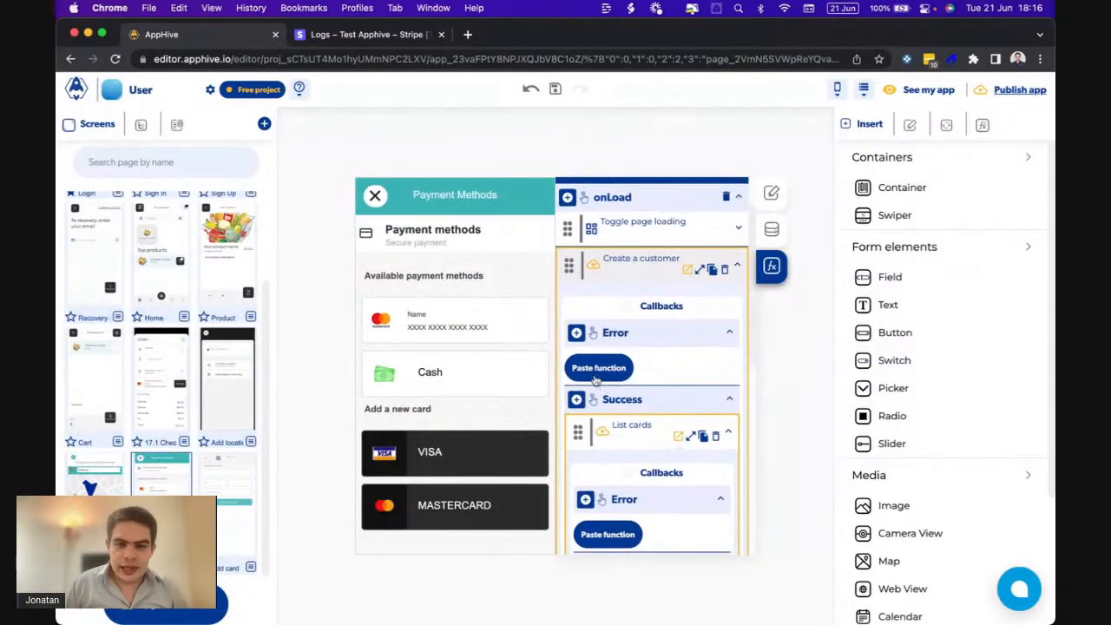
click(596, 375)
click(652, 445)
click(649, 478)
click(692, 375)
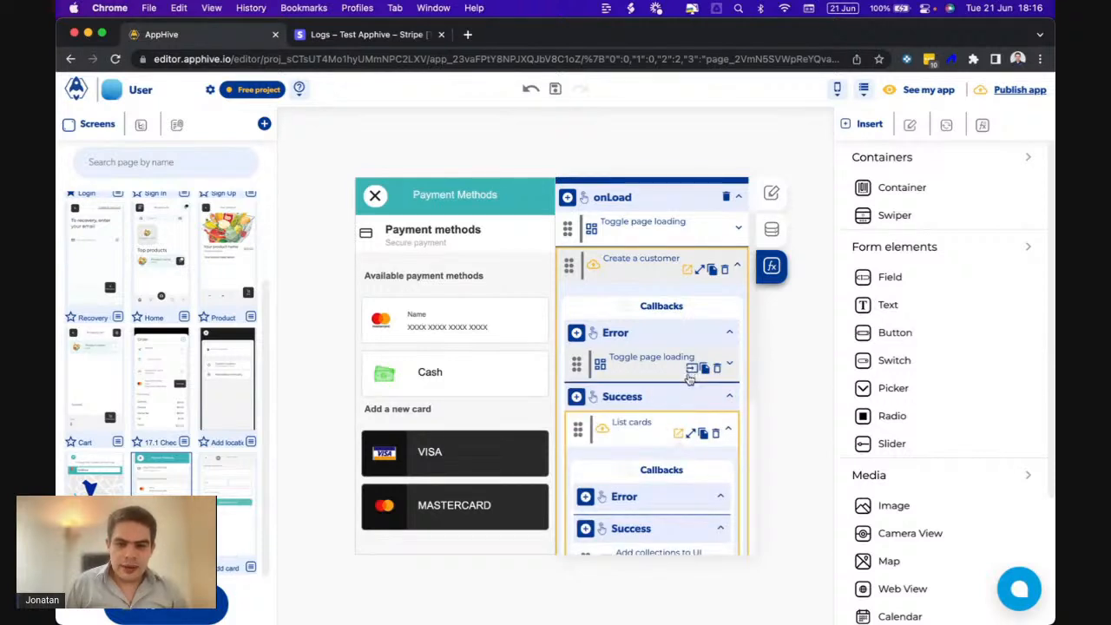
click(692, 374)
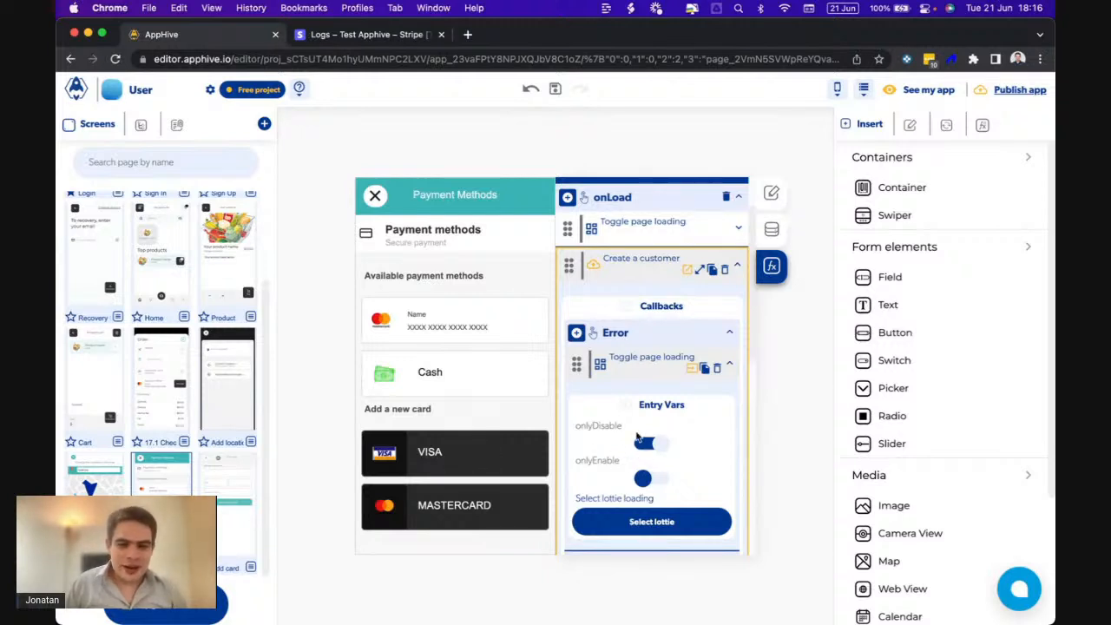
click(705, 368)
- Copy that loading block into List cards' Error callback and after Add collections to UI
click(706, 369)
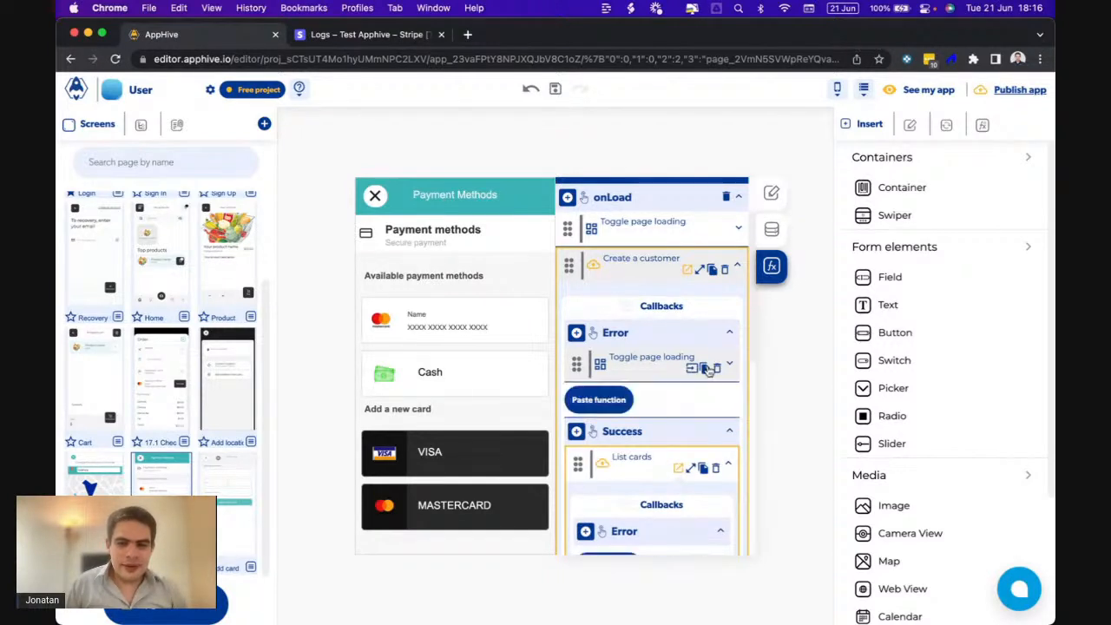
scroll(651, 391, down, 5)
click(620, 414)
scroll(620, 414, down, 2)
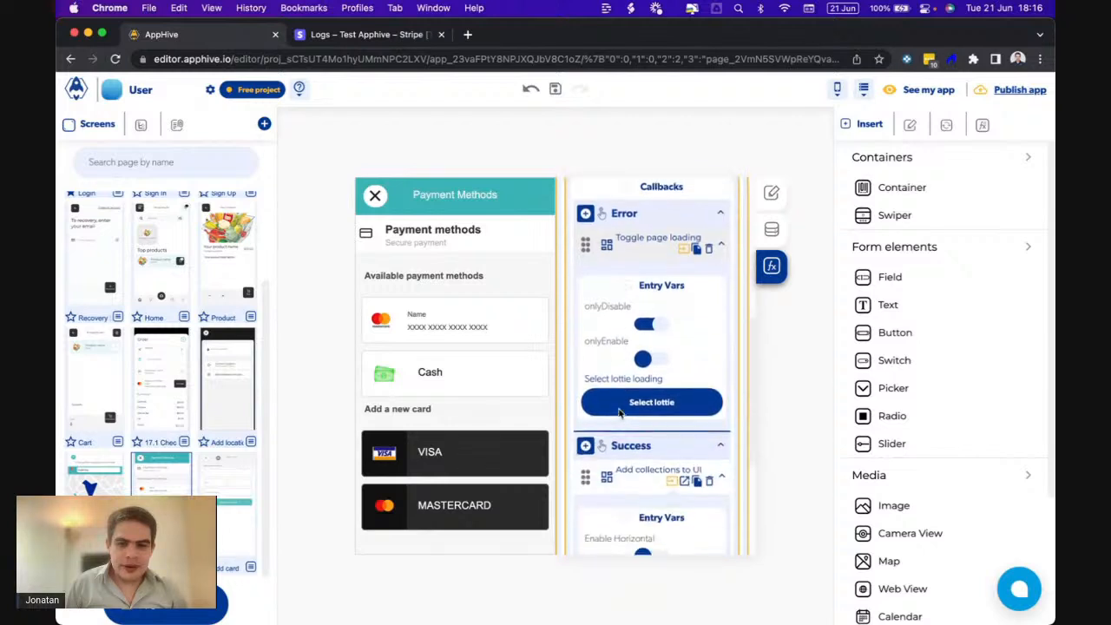
click(697, 249)
scroll(655, 346, down, 6)
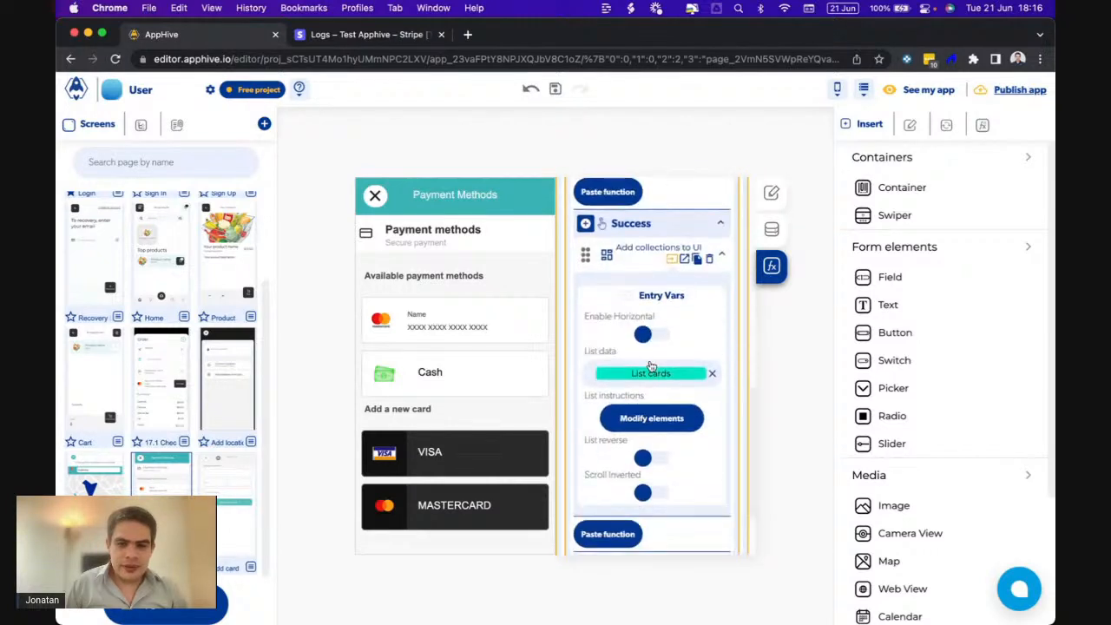
click(619, 437)
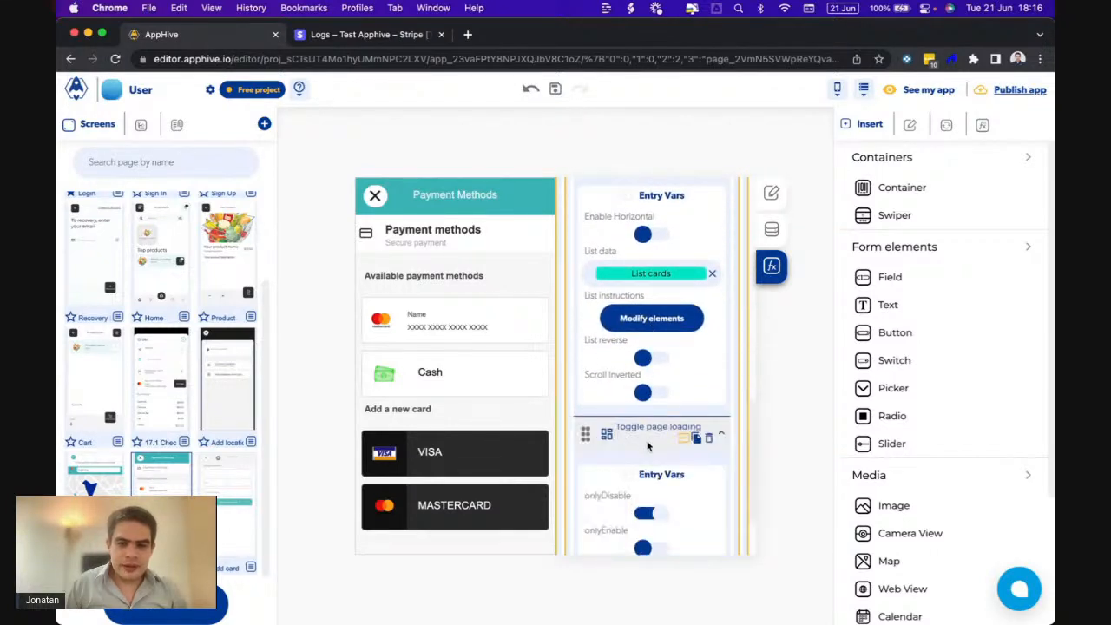
scroll(649, 447, down, 2)
scroll(651, 447, up, 5)
scroll(649, 447, up, 5)
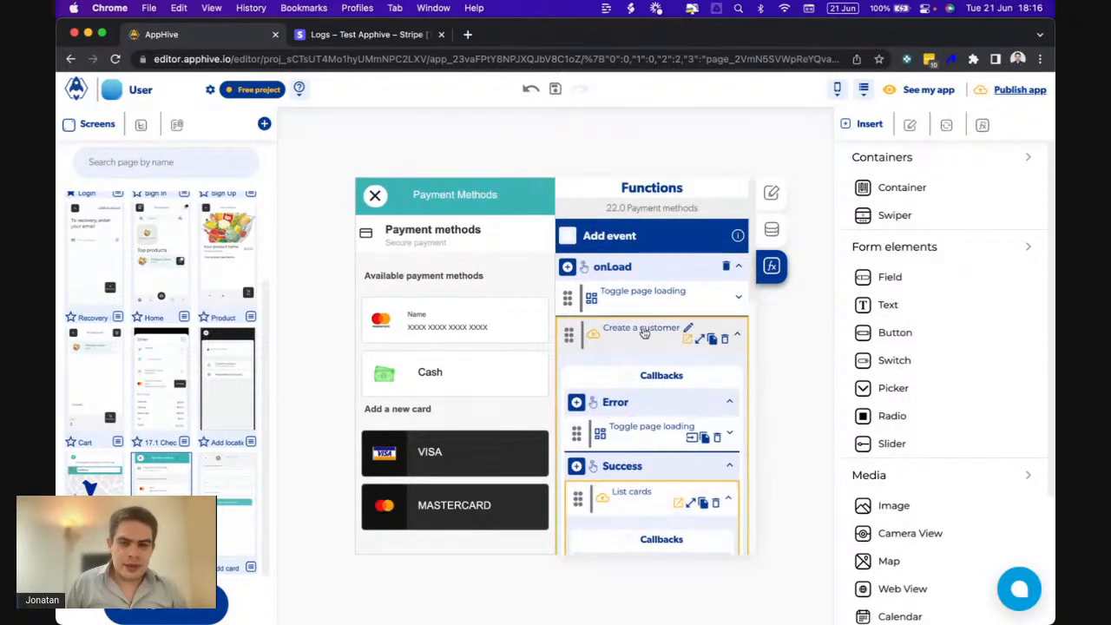
- Check the phone mirror of saved cards, then open the 17.1 Checkout page in the editor
mouse_move(785, 620)
click(790, 595)
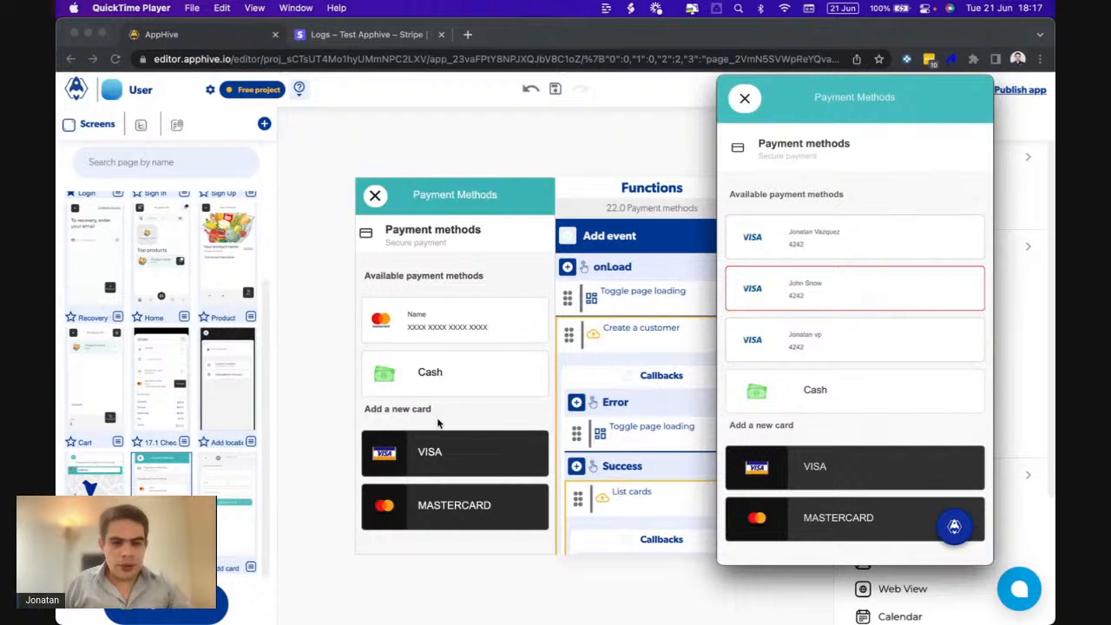
click(167, 393)
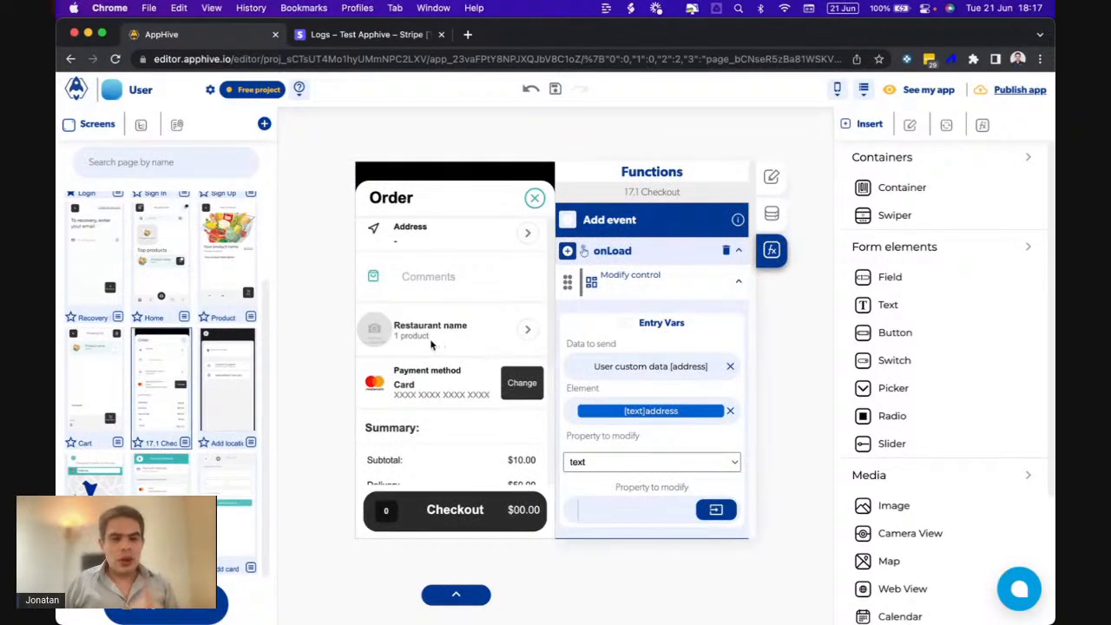
- Rename the payment-row controls: Card label to cardname, card logo to brand, card number to last4
click(424, 392)
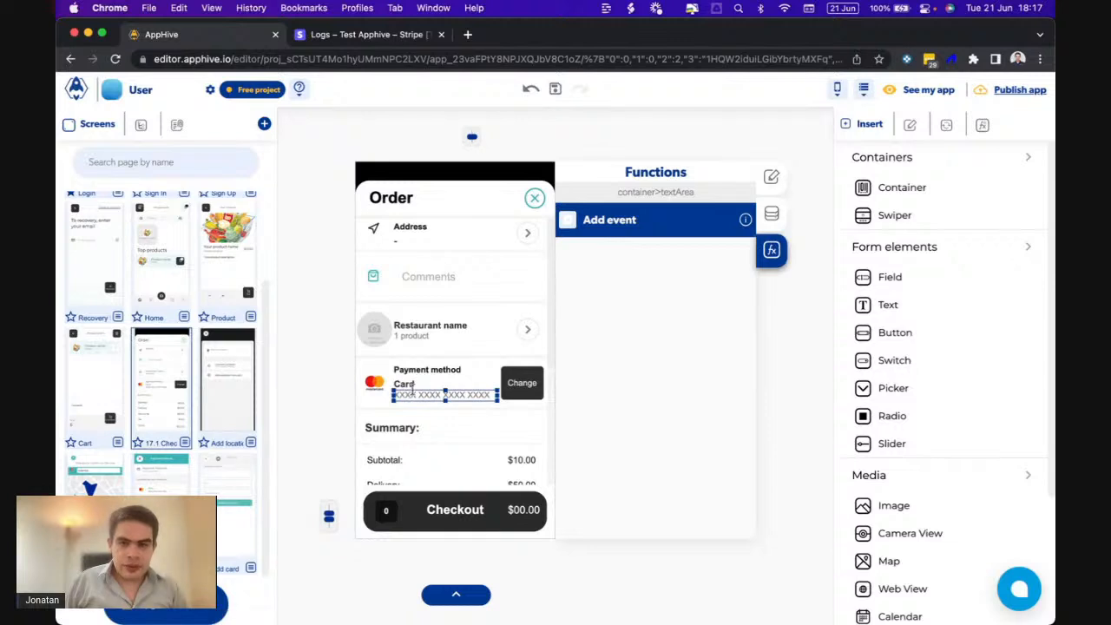
click(408, 383)
click(768, 209)
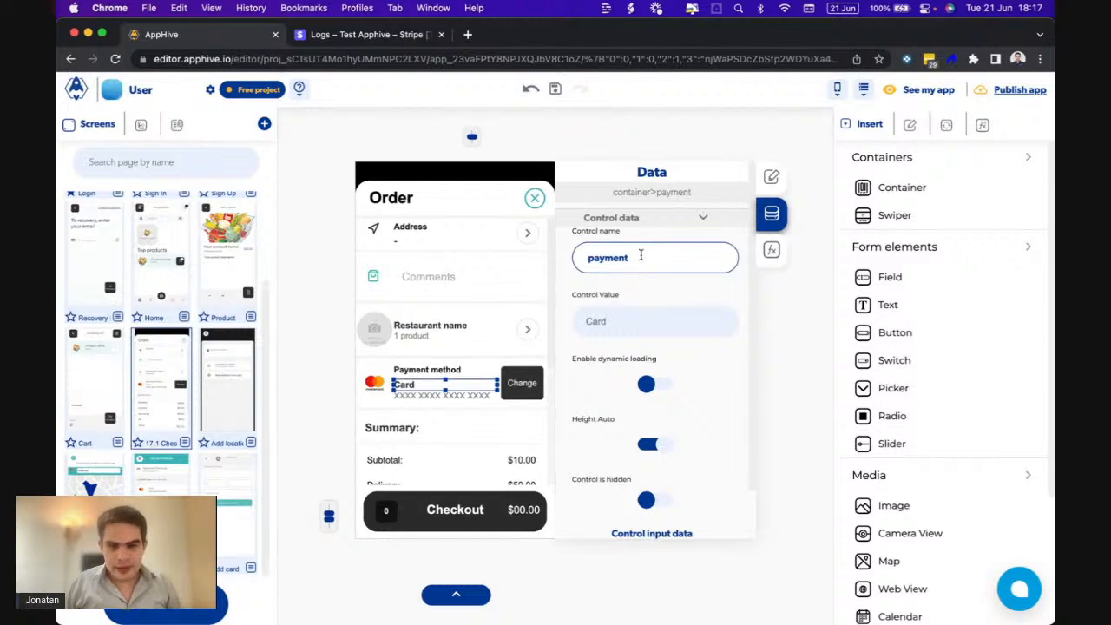
drag(639, 257, 550, 254)
text(cardname)
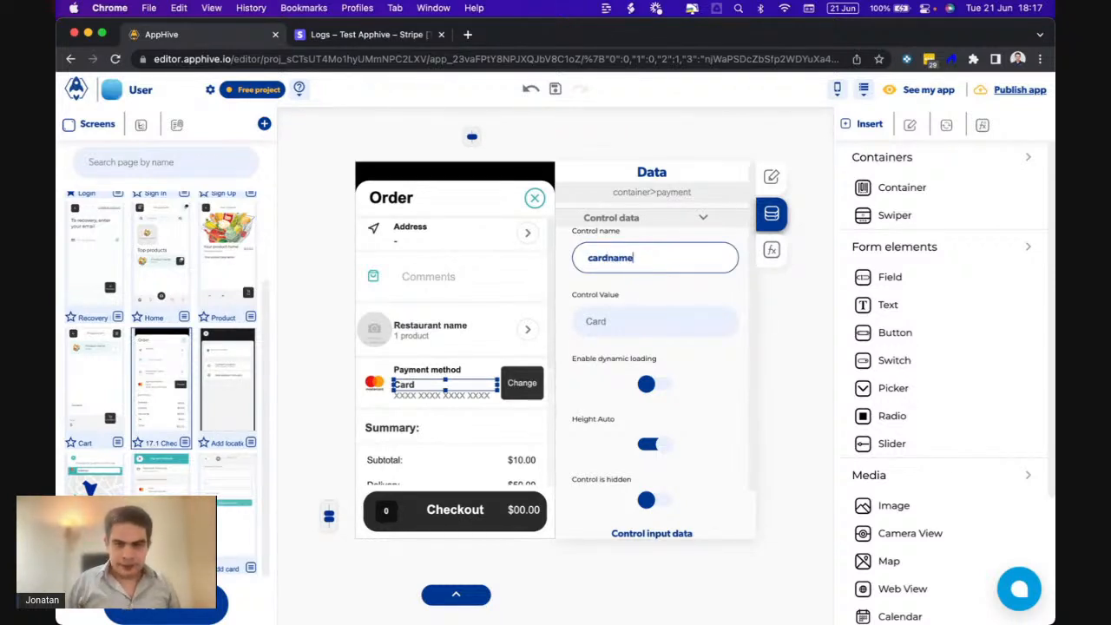
click(374, 381)
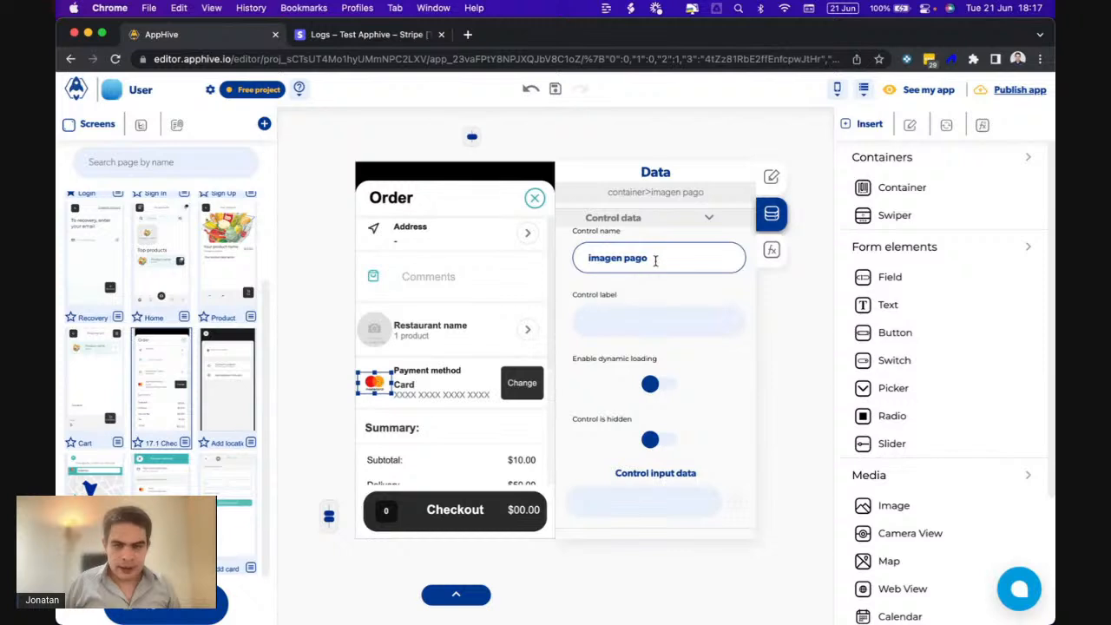
drag(653, 259, 568, 260)
text(brand)
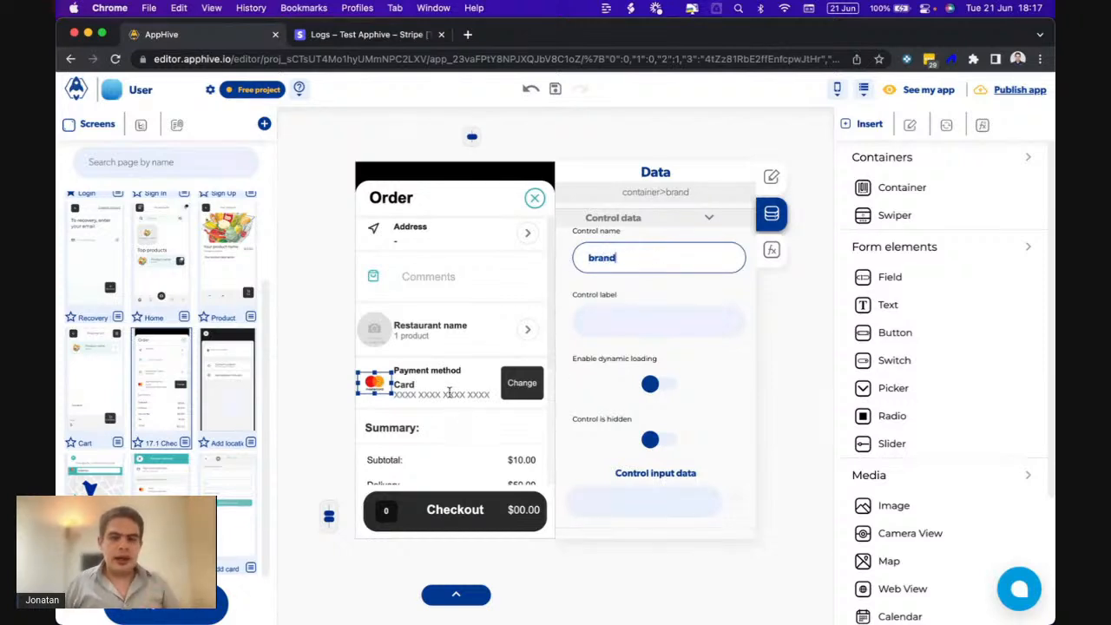
click(448, 394)
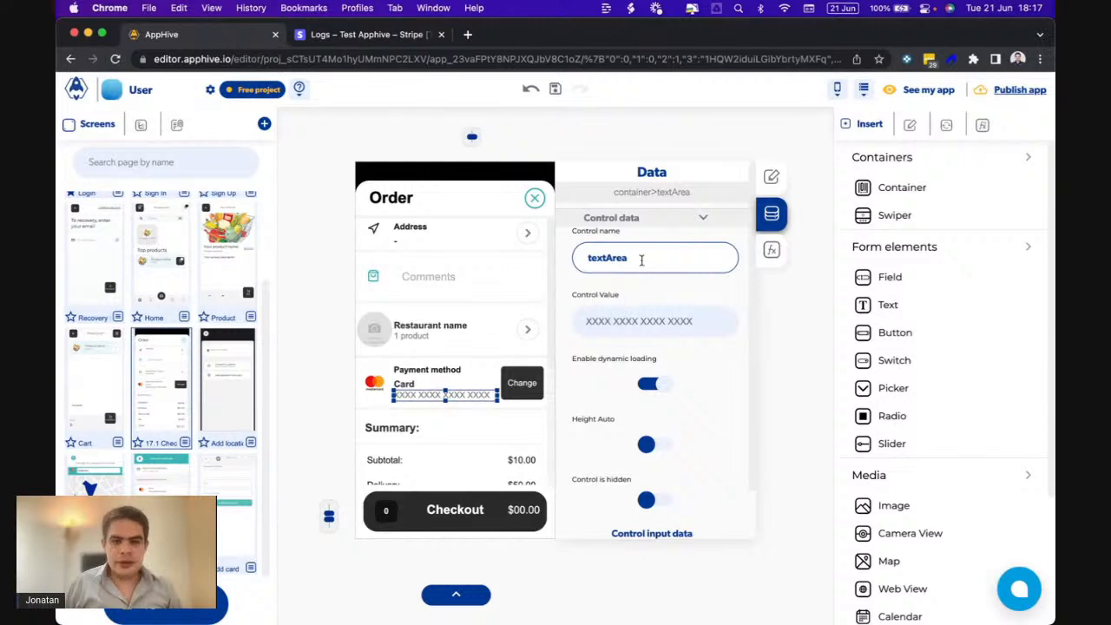
double_click(613, 259)
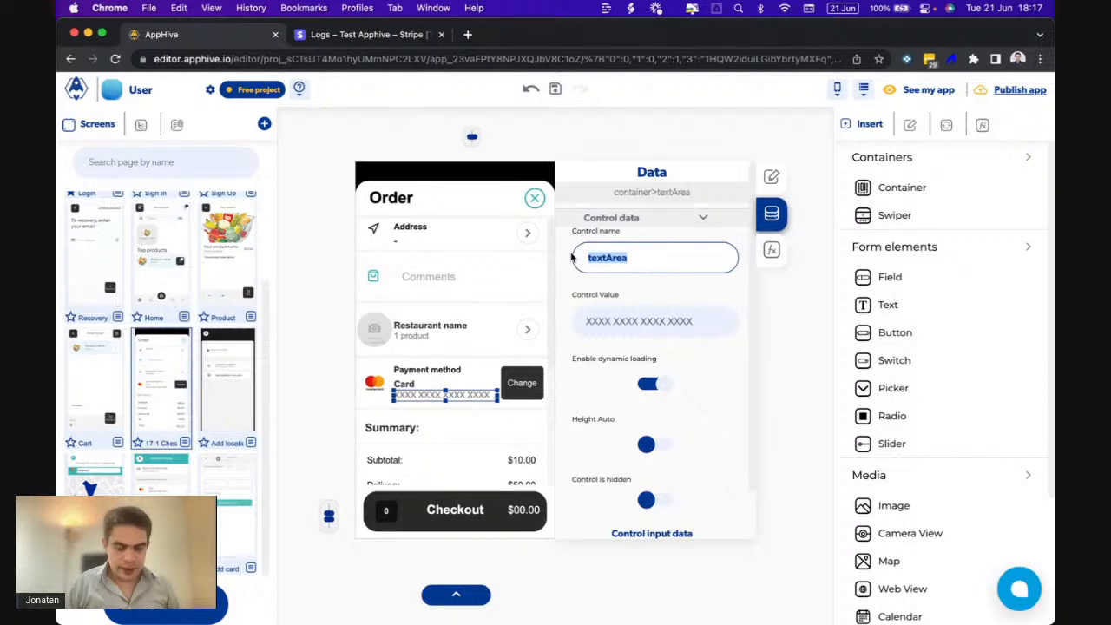
text(last4)
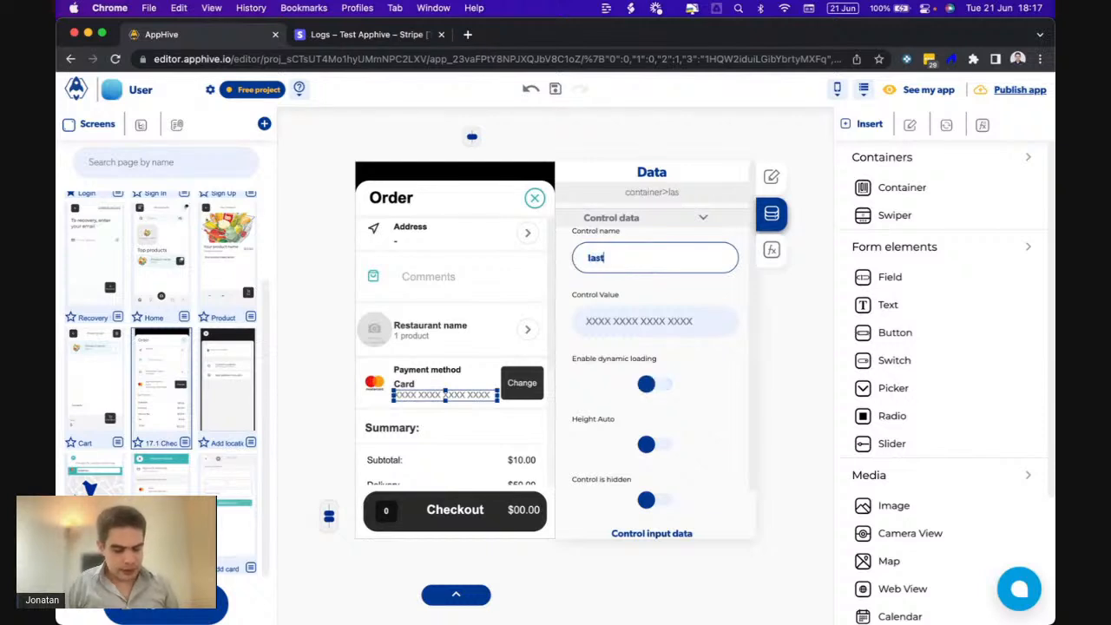
click(821, 285)
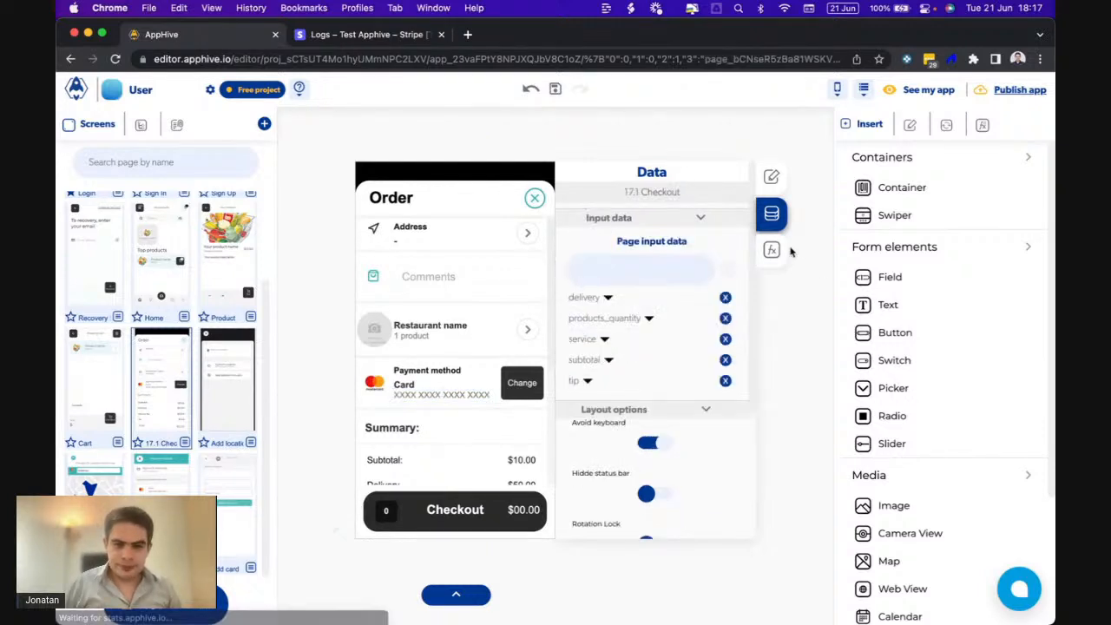
- Collapse the existing onLoad actions: three Modify controls, Value is invalid, Service fee and Tips
click(771, 250)
scroll(646, 400, down, 3)
scroll(647, 400, down, 10)
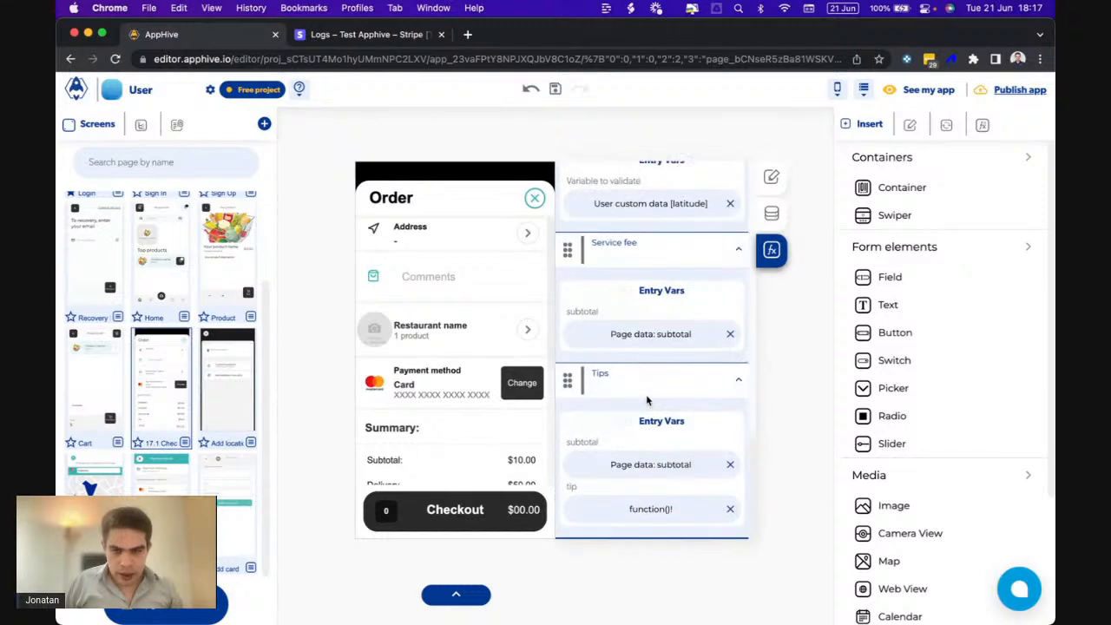
scroll(649, 400, up, 15)
click(700, 291)
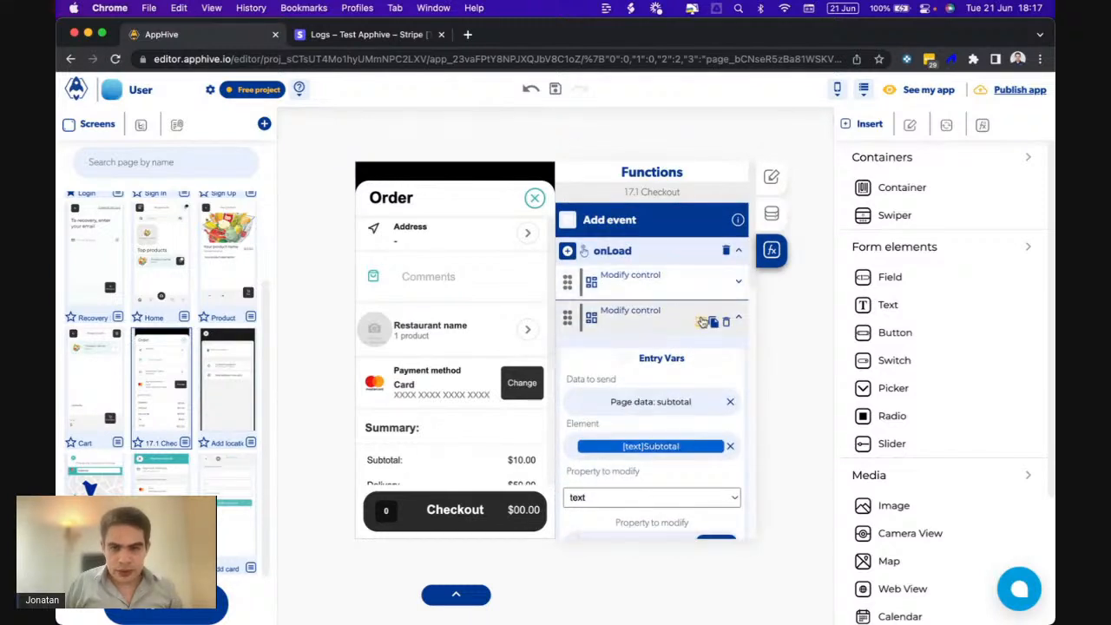
click(700, 321)
click(700, 356)
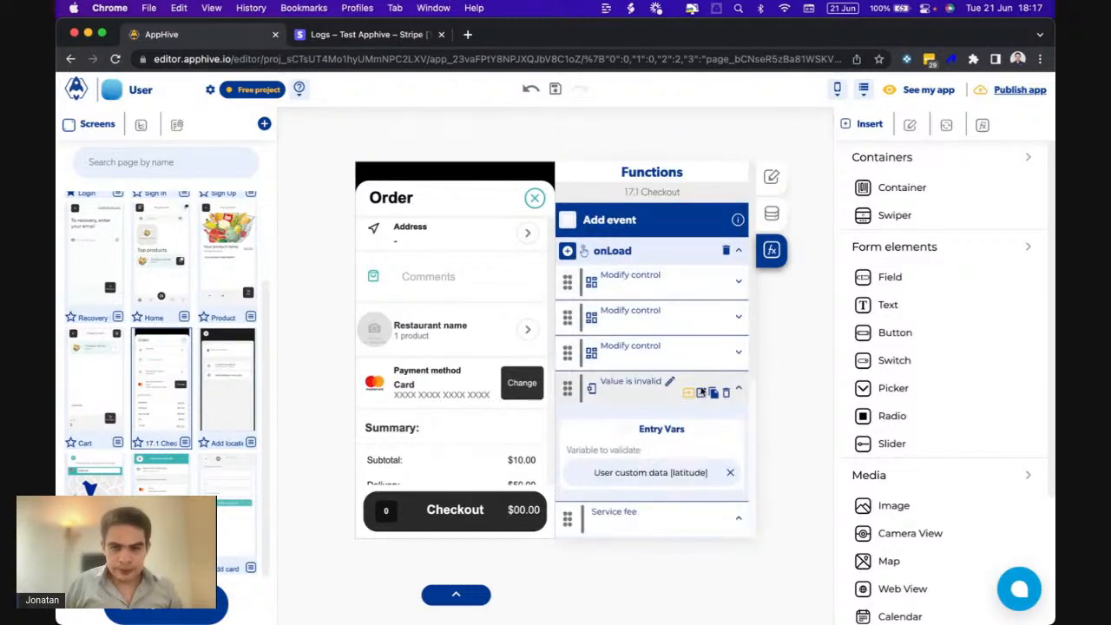
click(703, 393)
click(675, 432)
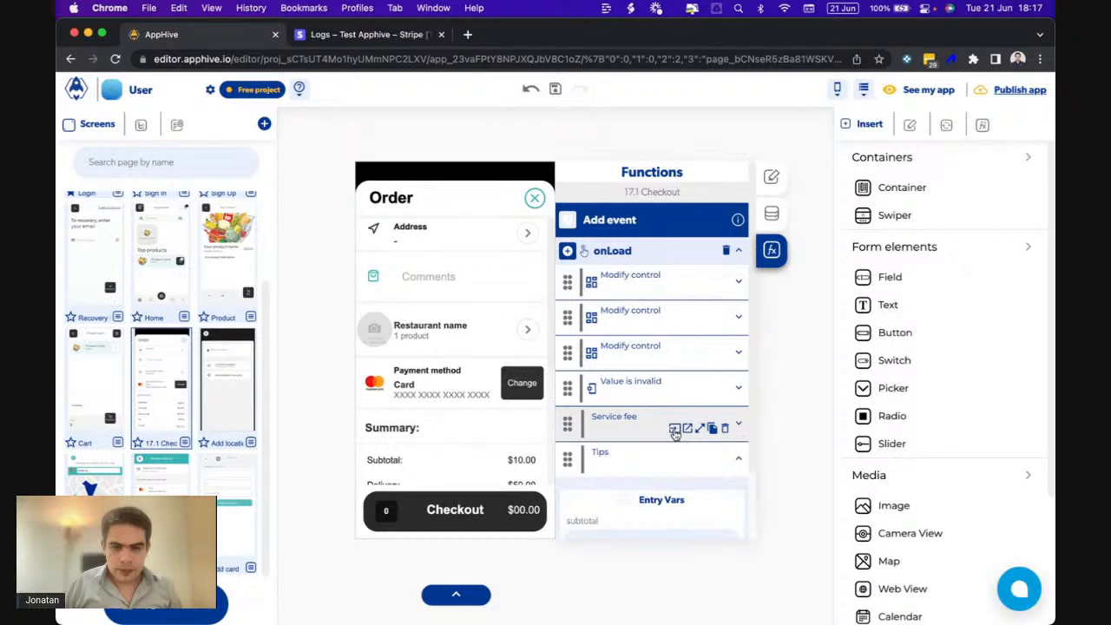
click(682, 470)
- Add a Conditional action to onLoad with Value A set to user custom data cardid
click(567, 251)
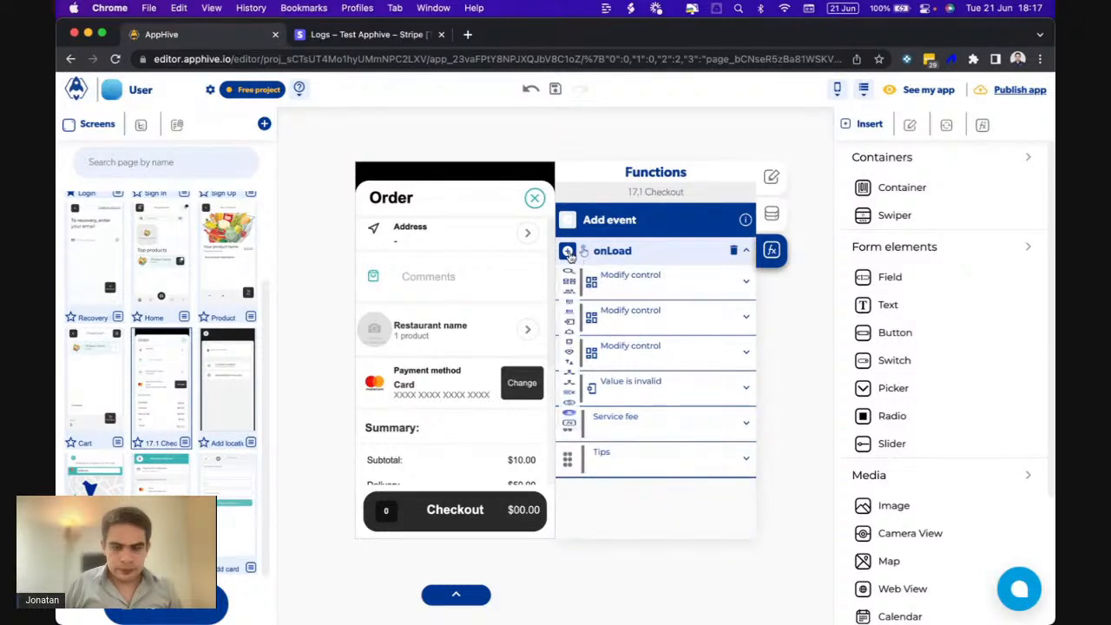
mouse_move(571, 376)
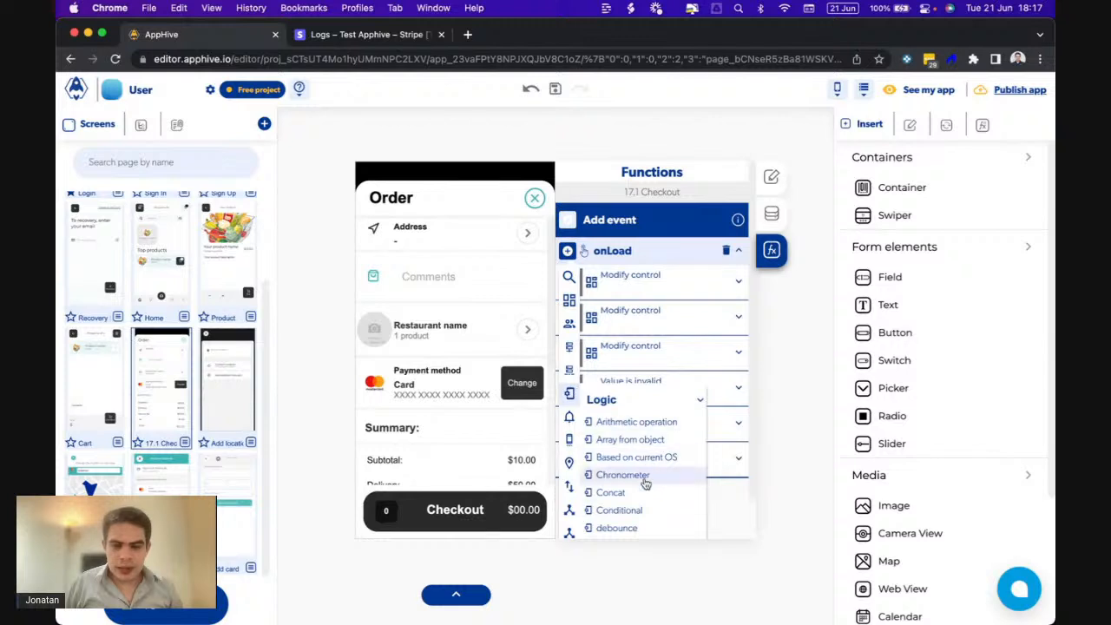
scroll(640, 473, down, 2)
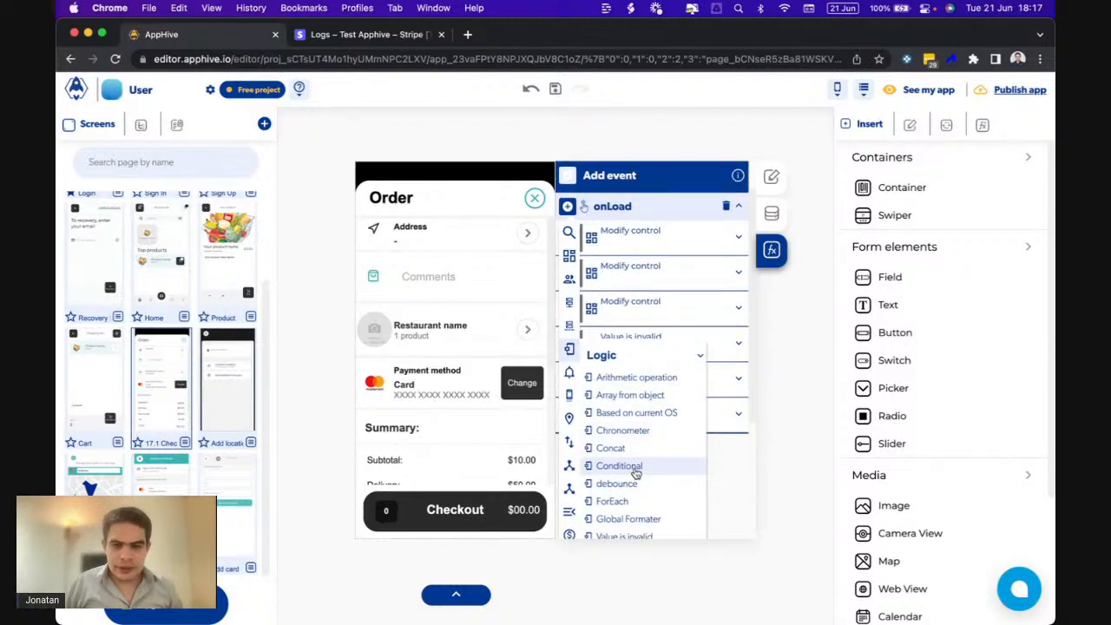
click(636, 467)
scroll(634, 471, down, 3)
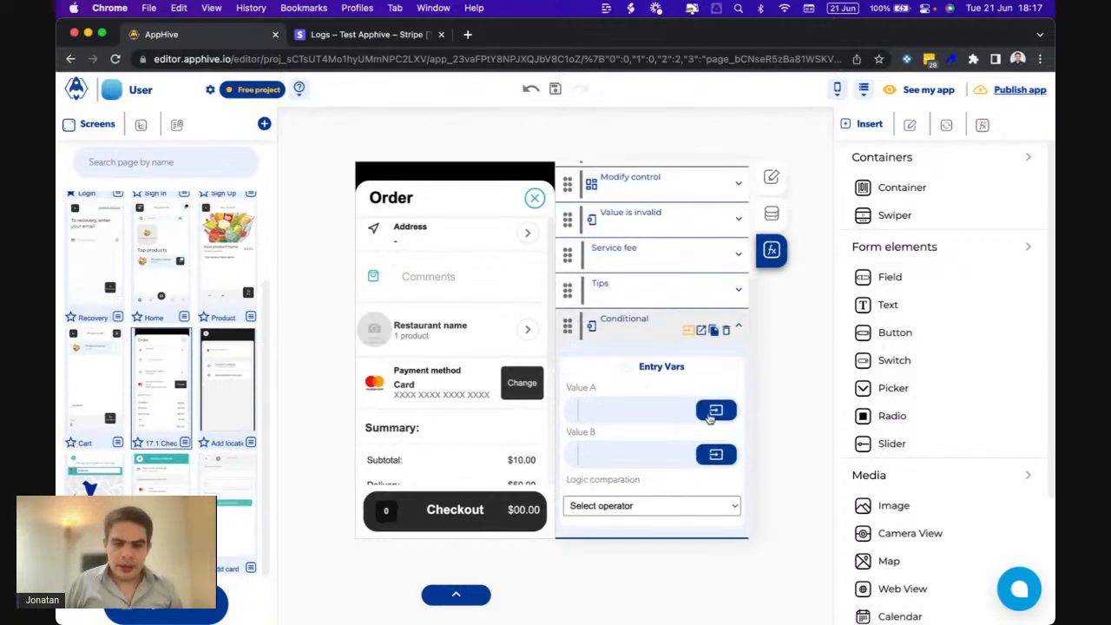
click(715, 410)
click(608, 446)
click(538, 482)
text(cardid)
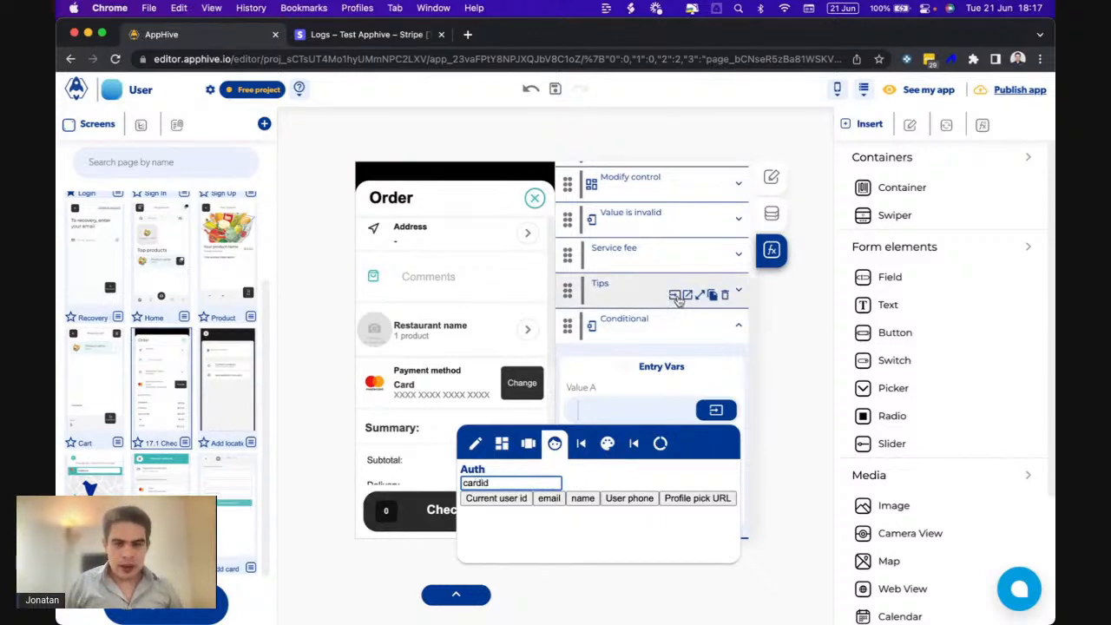
key(Return)
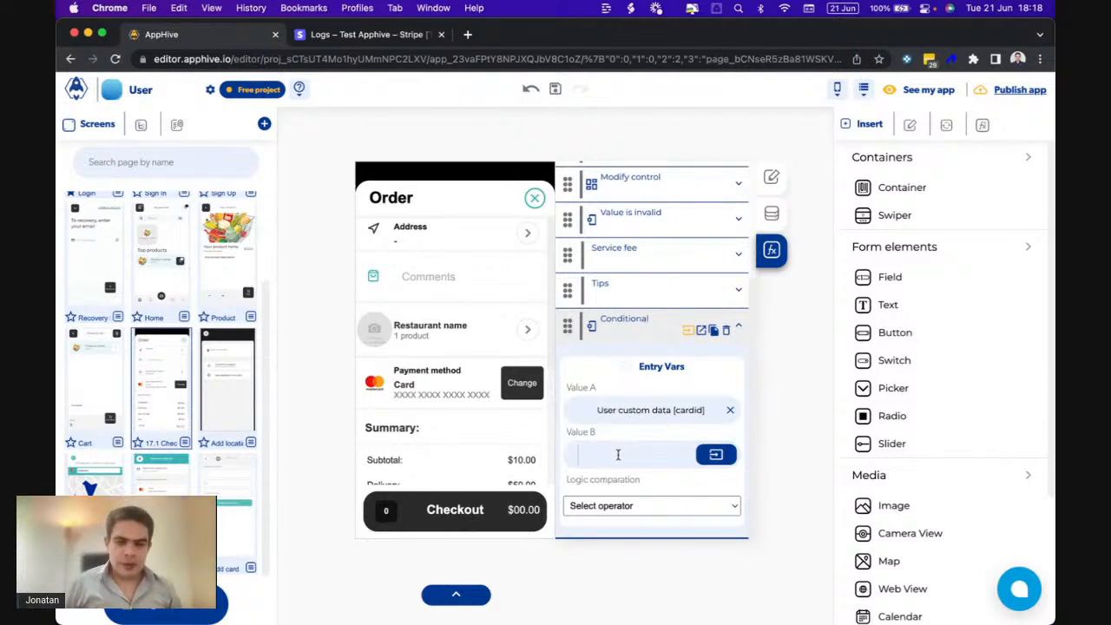
- Set Value B to 'cash' with the == comparison and show the Is false/Is true branches
click(584, 454)
text(cash)
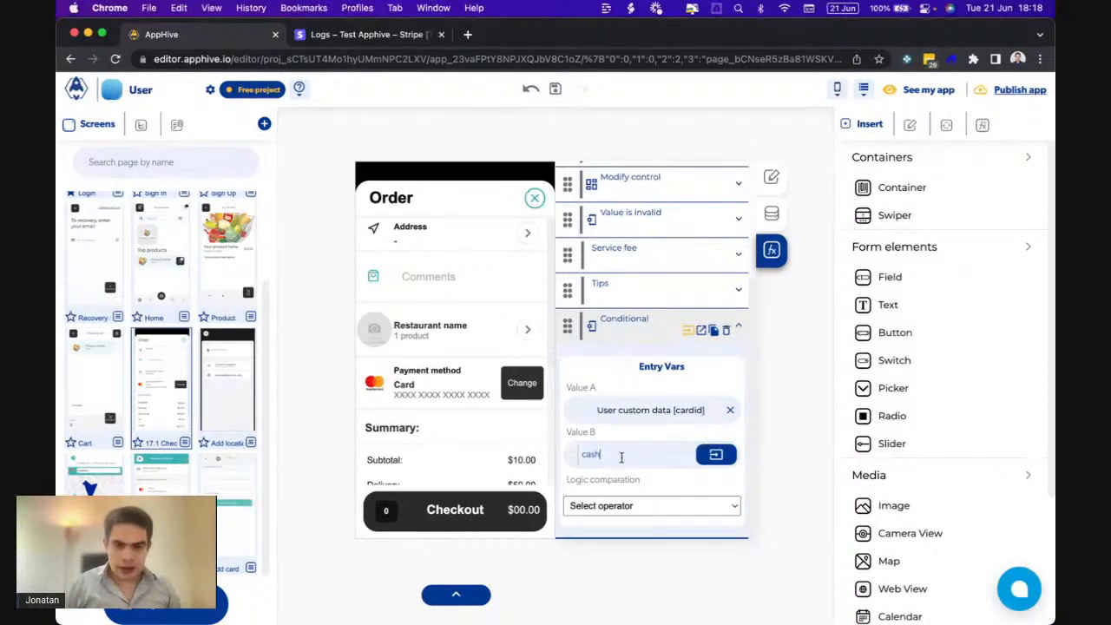
click(628, 505)
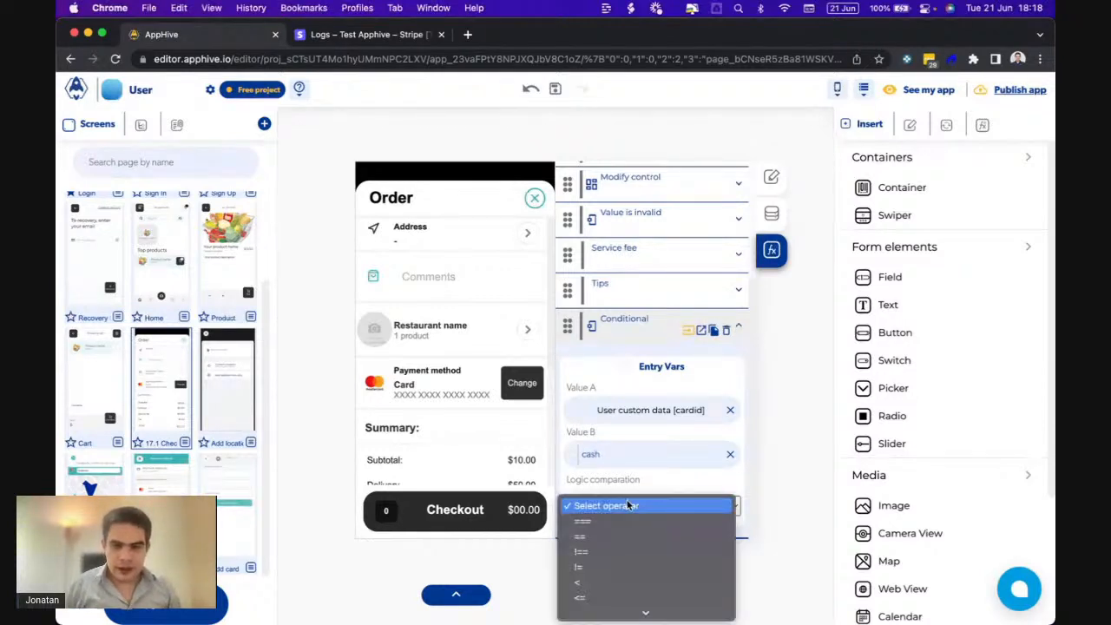
click(588, 535)
click(700, 330)
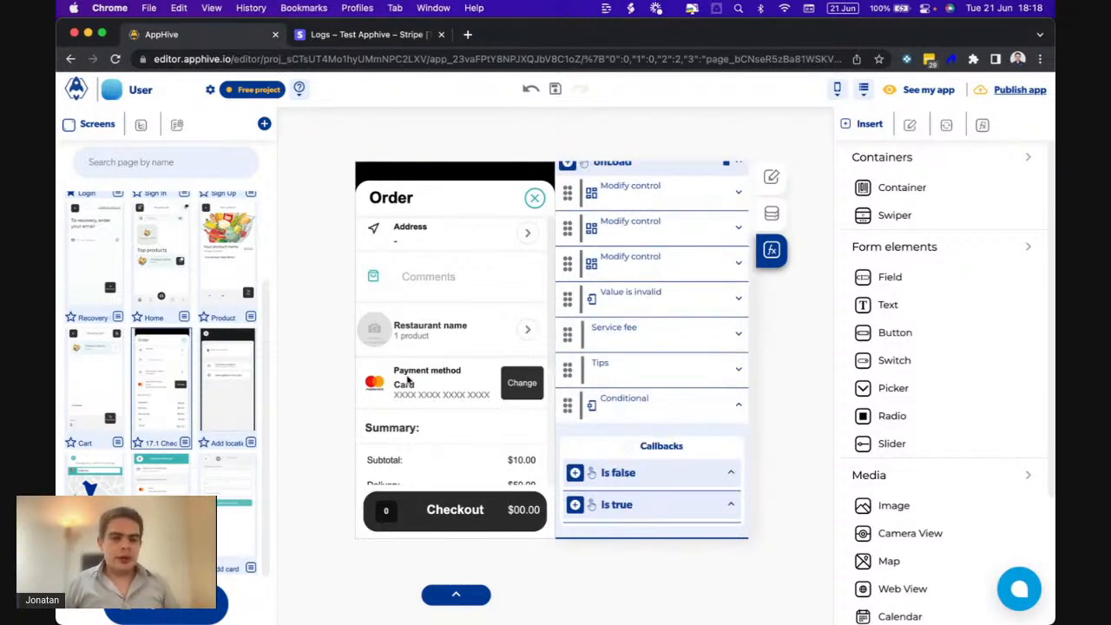
- Add a Value is invalid check under the Conditional's Is false branch
click(576, 473)
scroll(576, 473, down, 2)
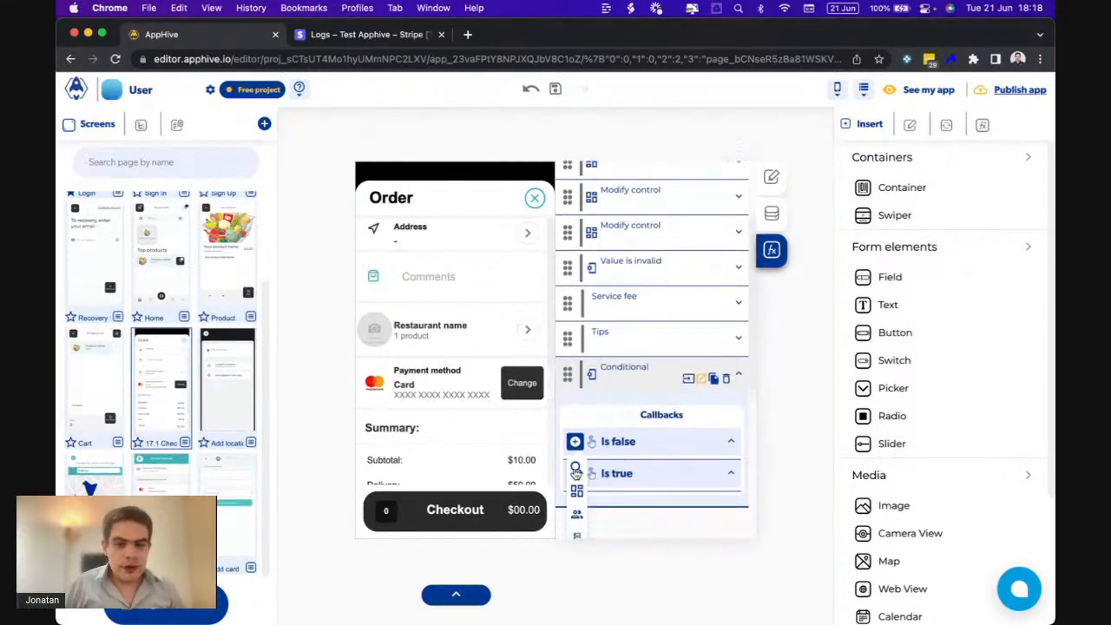
mouse_move(575, 474)
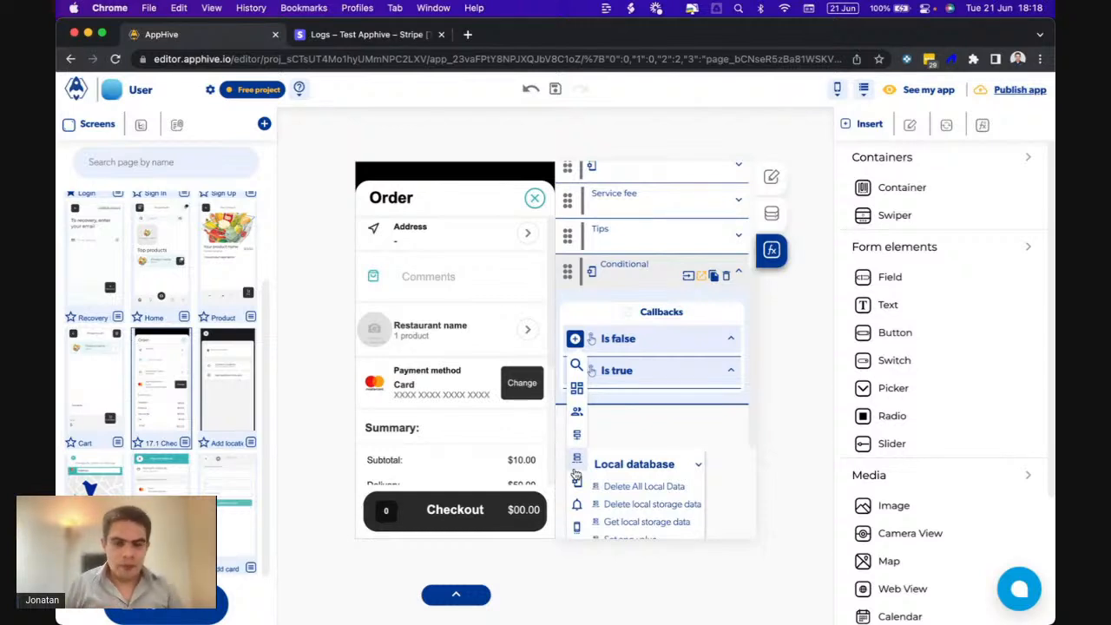
click(687, 278)
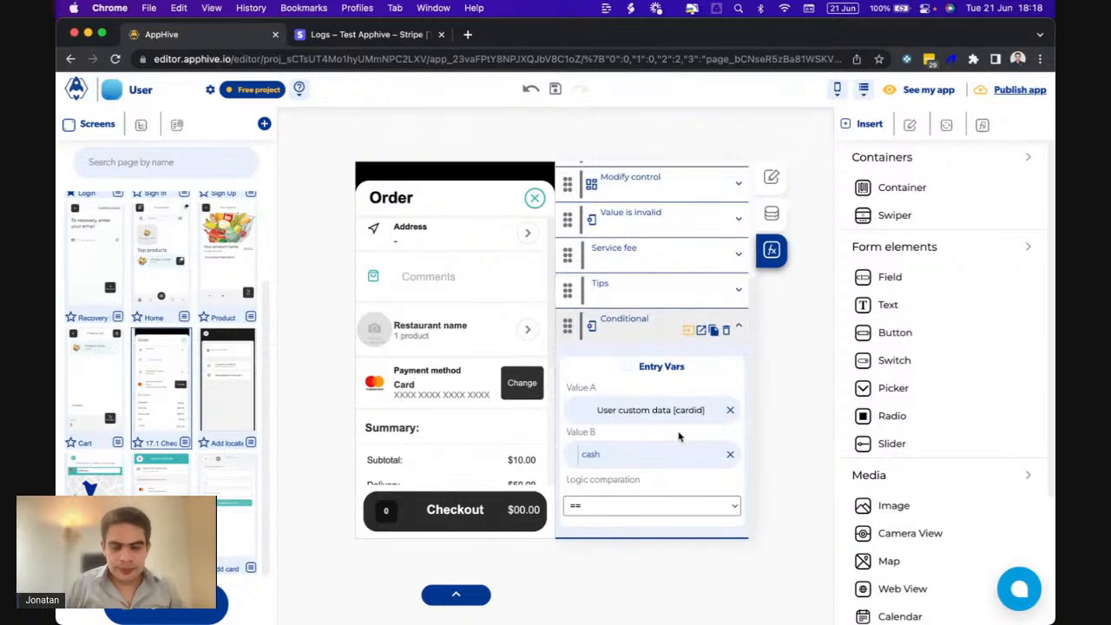
click(701, 330)
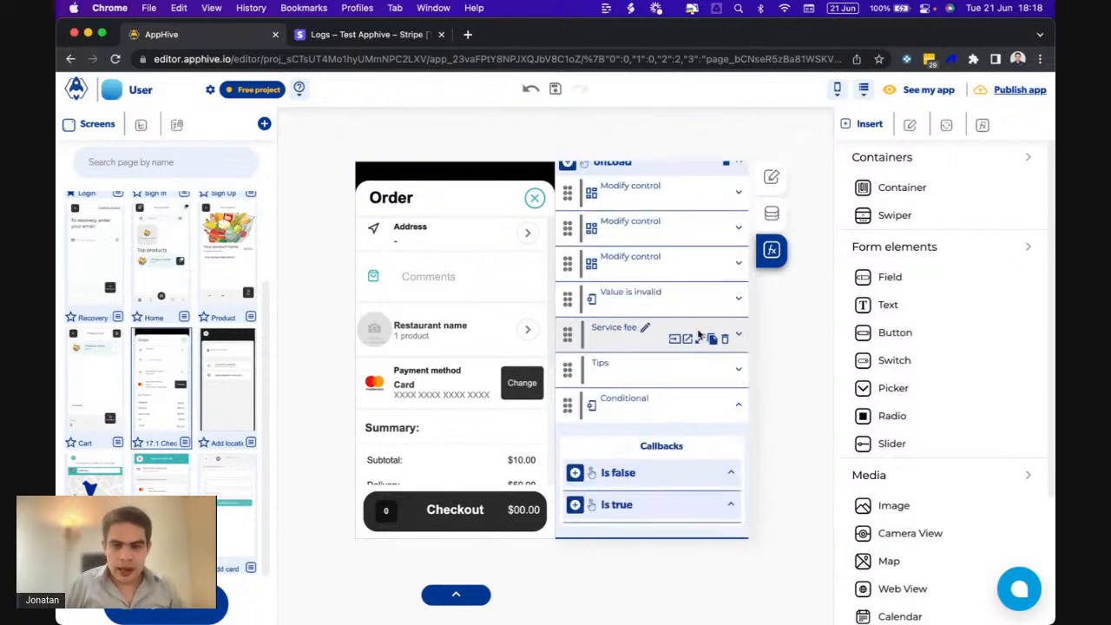
click(575, 474)
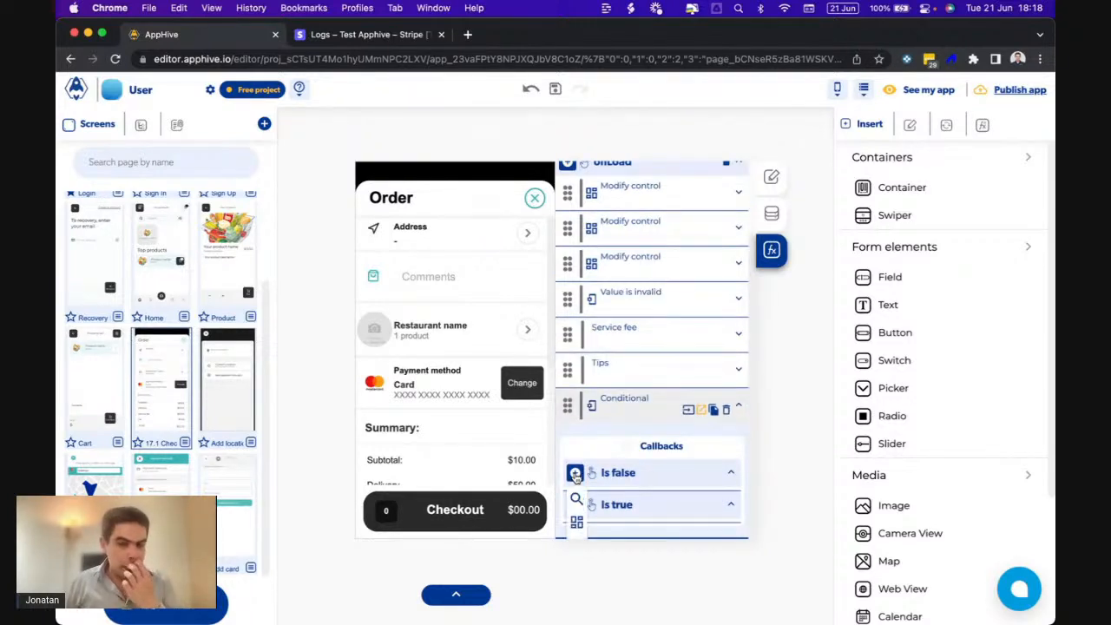
mouse_move(576, 425)
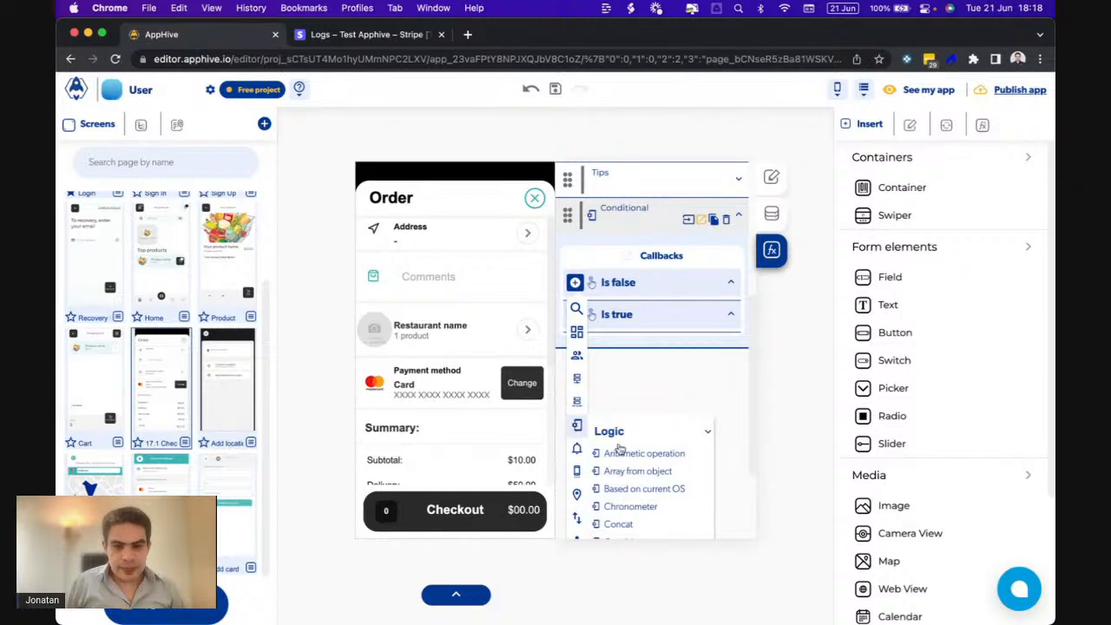
scroll(668, 460, down, 3)
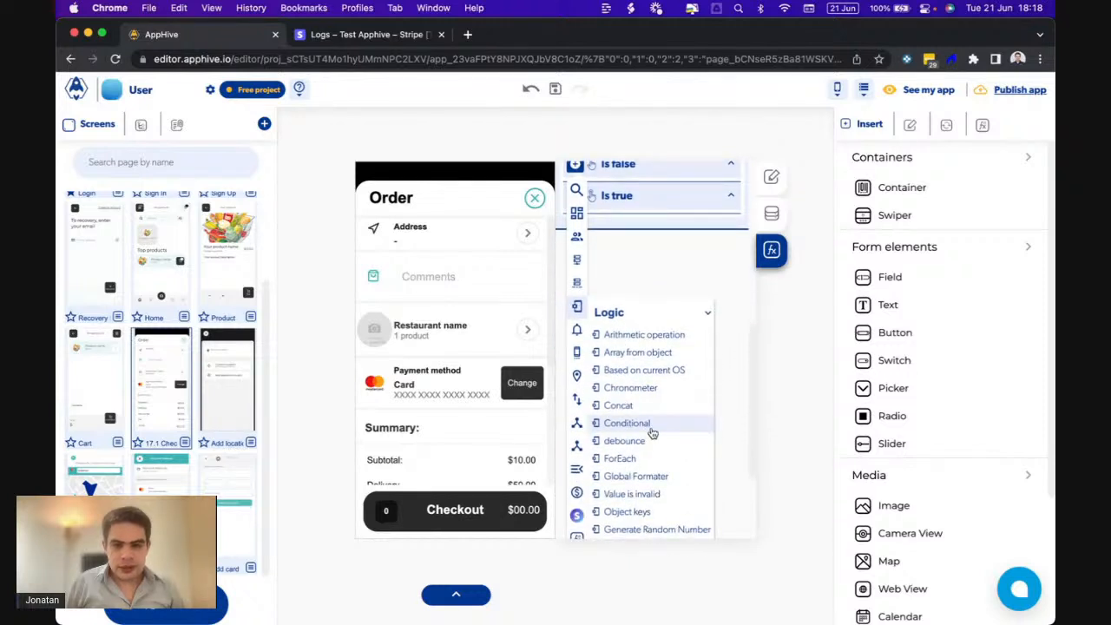
scroll(649, 438, down, 1)
click(644, 463)
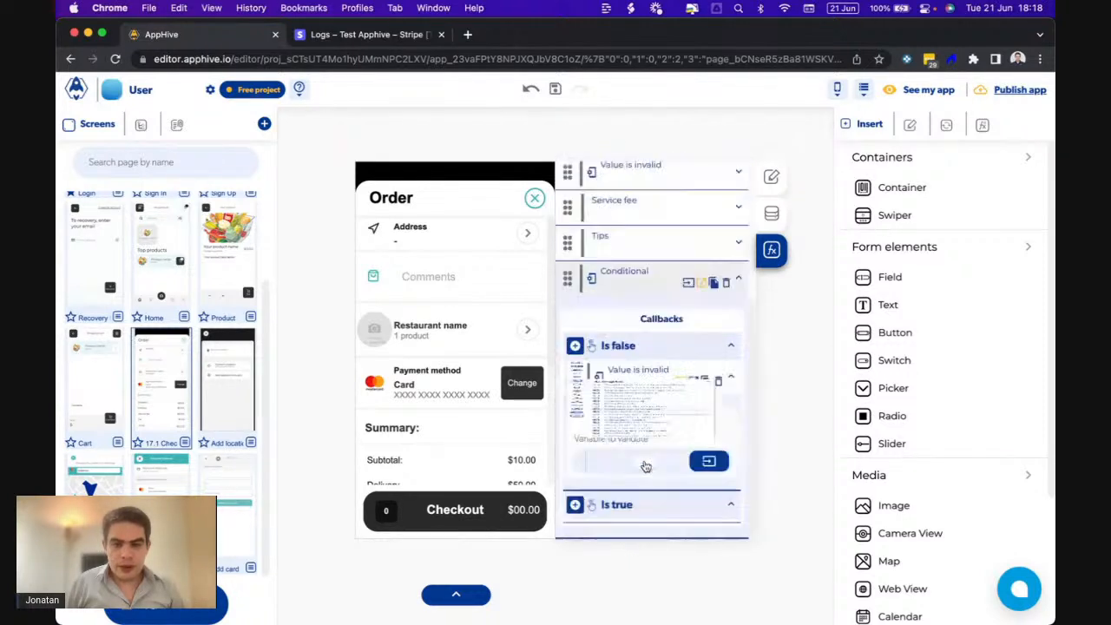
- Set the check's variable to validate to user custom data key cardid and show its callbacks
click(708, 460)
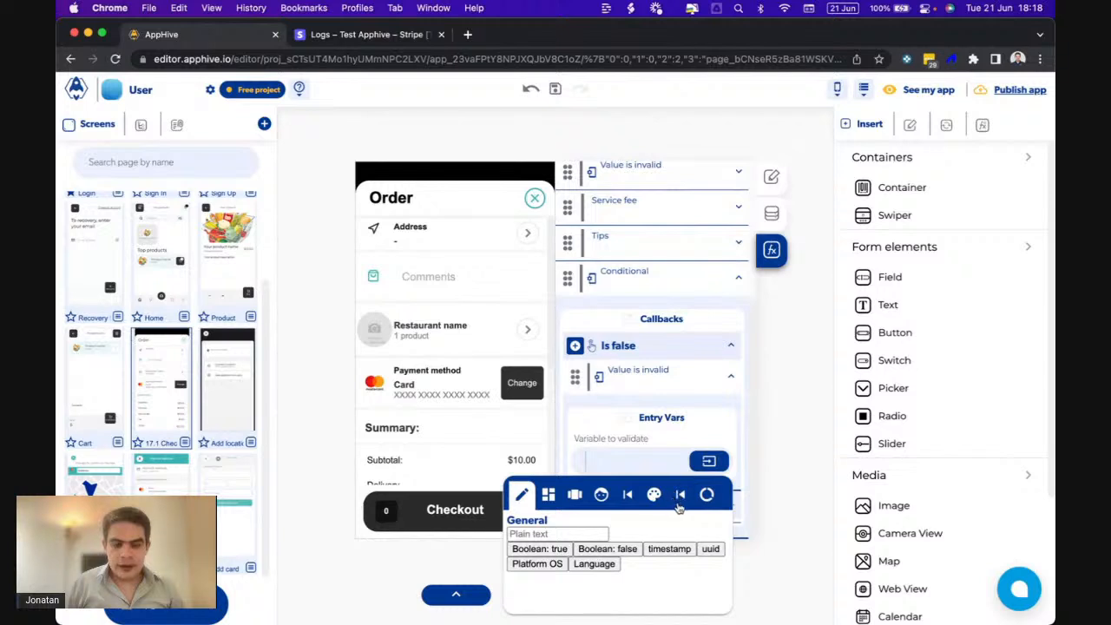
click(597, 498)
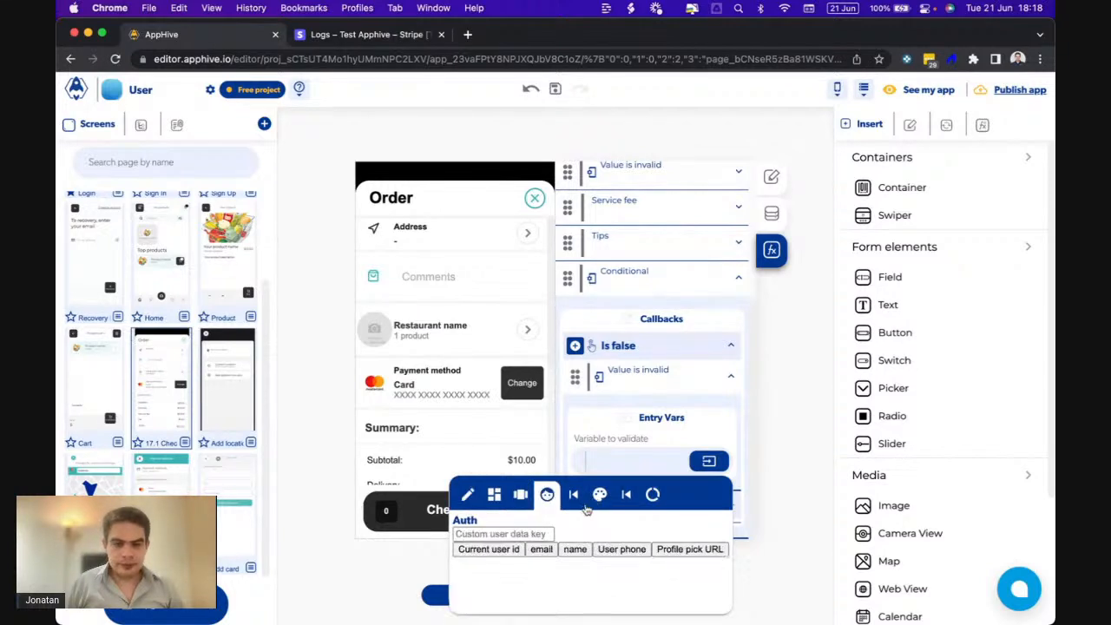
click(536, 531)
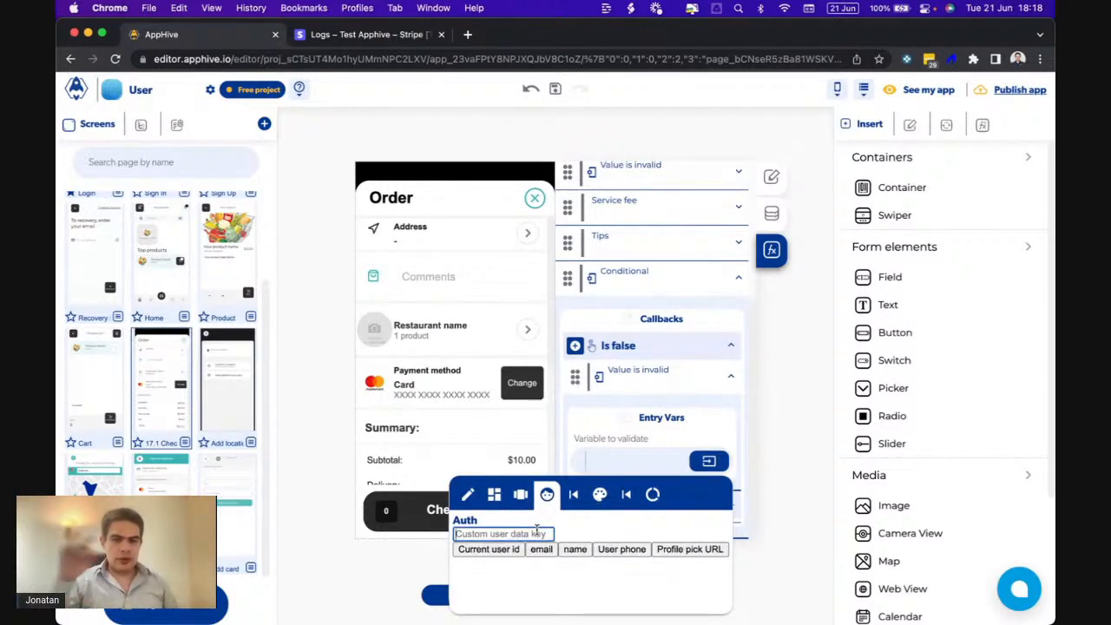
text(card)
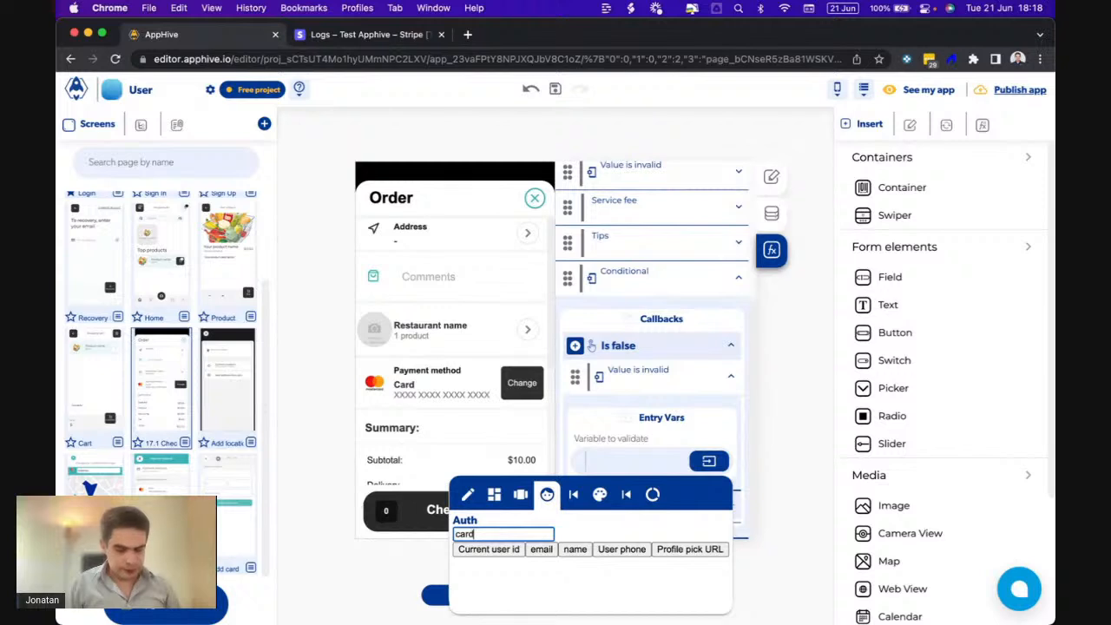
key(Return)
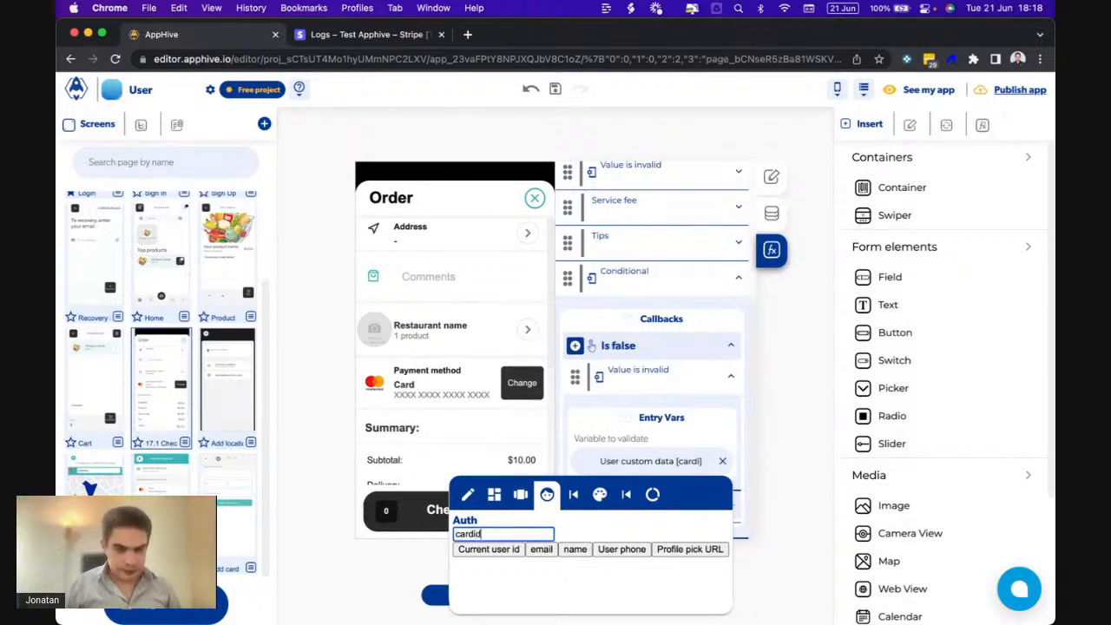
text(d)
click(690, 417)
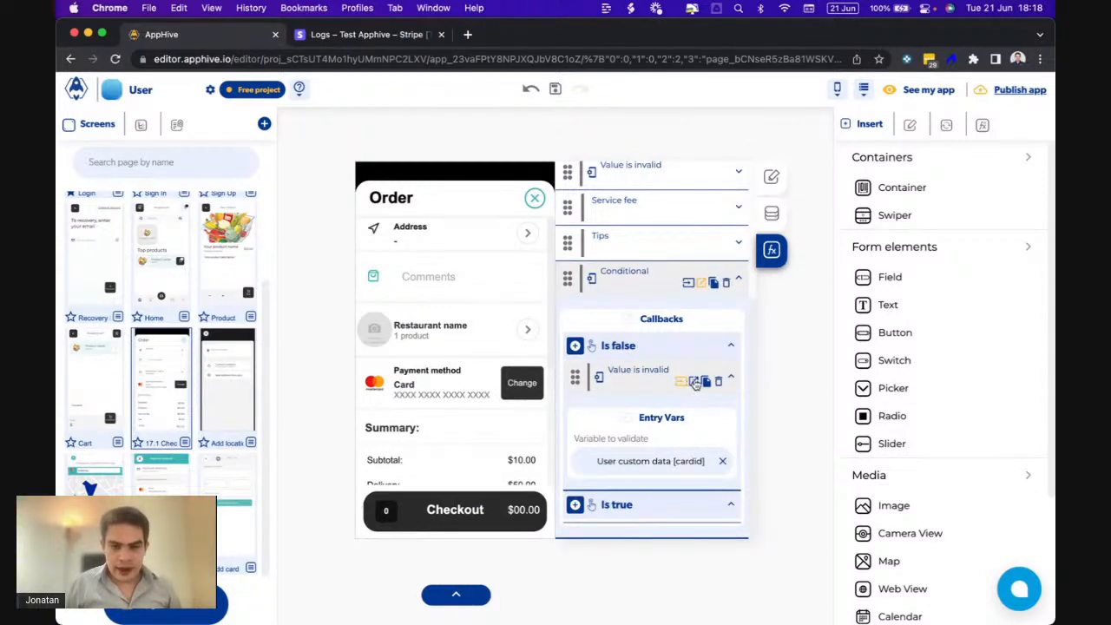
click(692, 383)
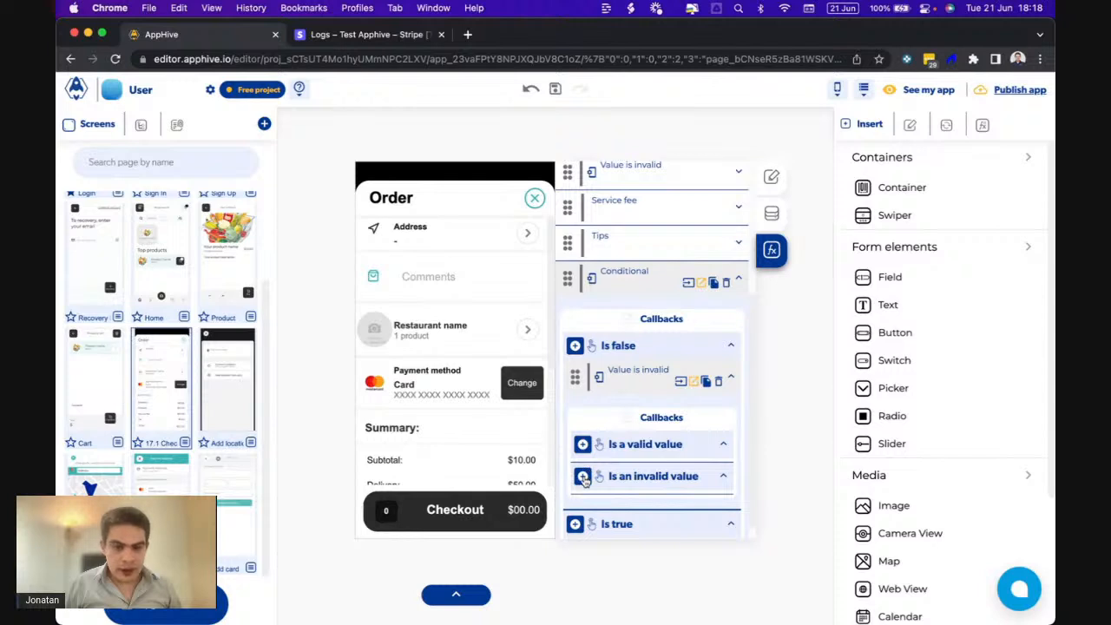
click(583, 478)
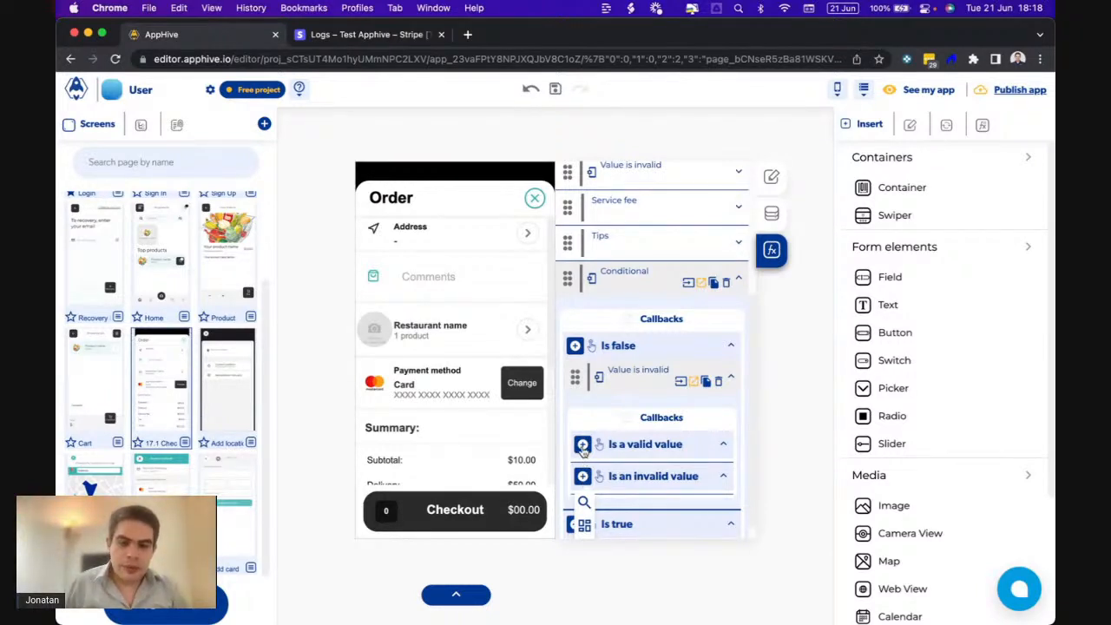
scroll(583, 449, down, 2)
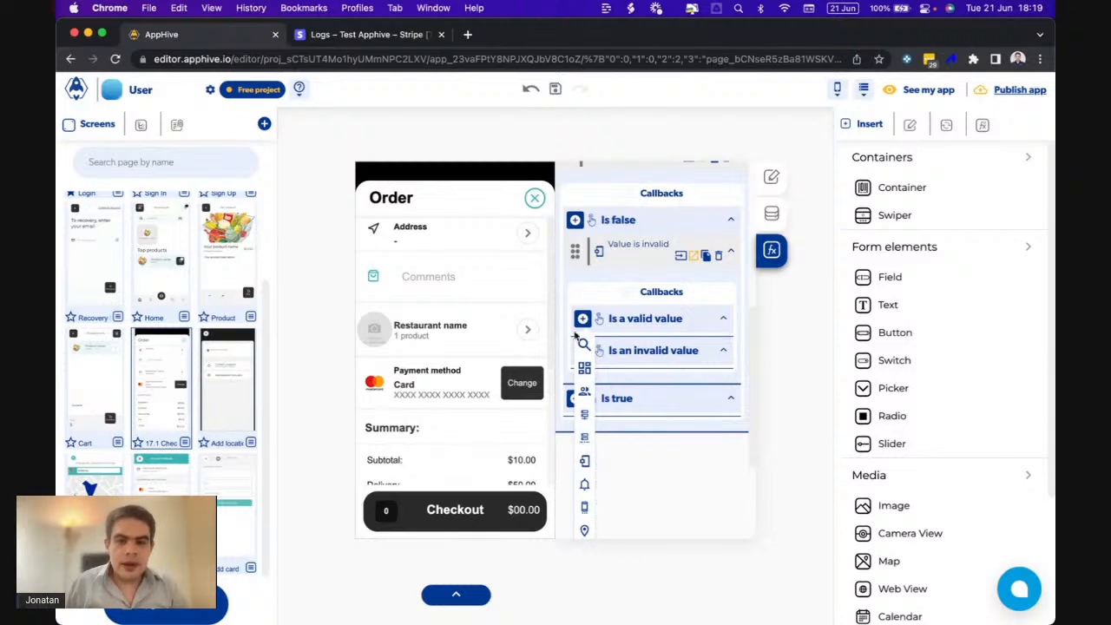
scroll(590, 321, up, 2)
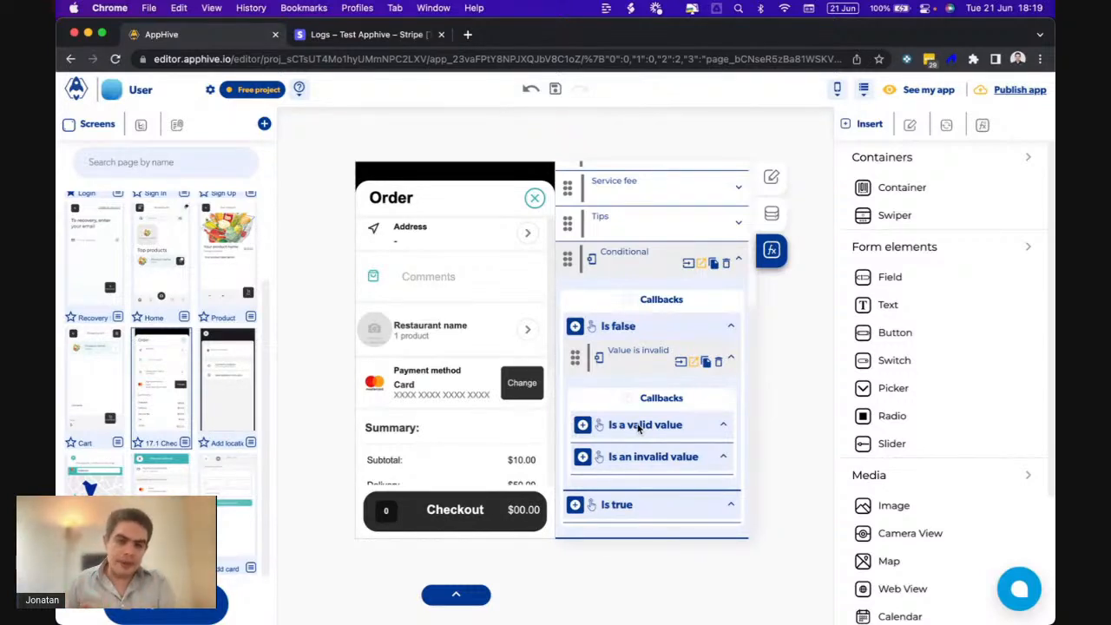
- Add a Modify control action for a valid value, sending user custom data cardholdername
click(582, 424)
click(584, 393)
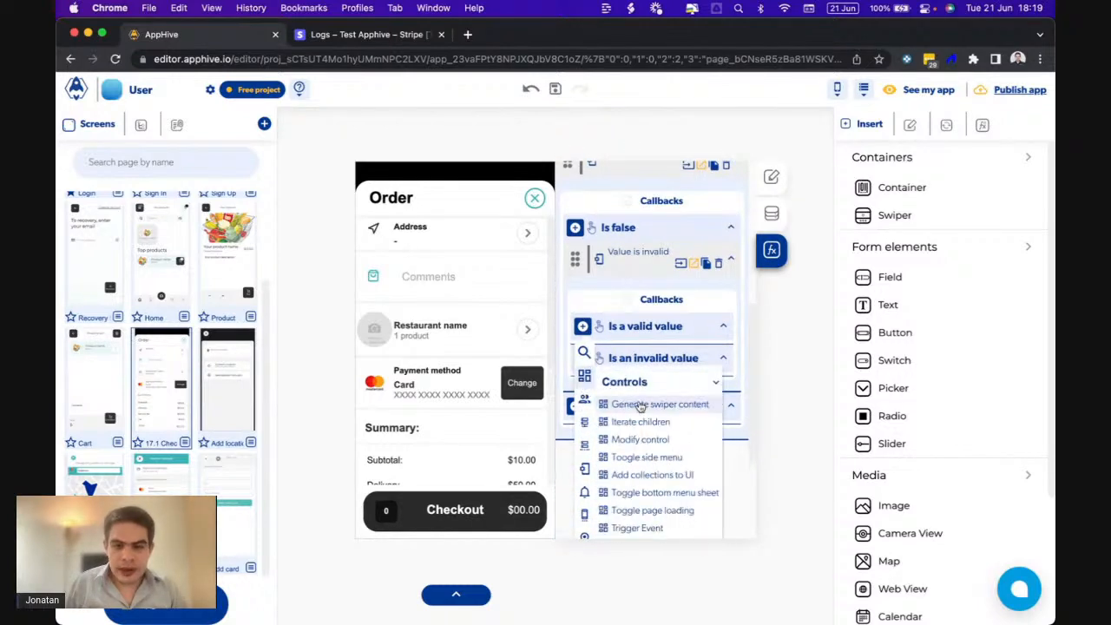
click(636, 439)
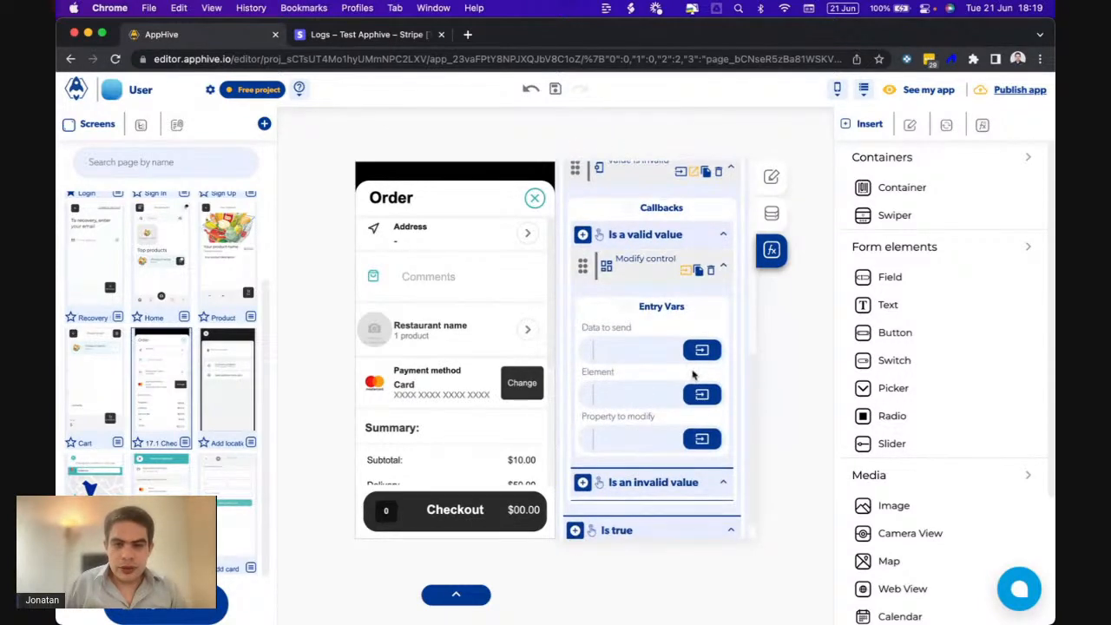
click(699, 355)
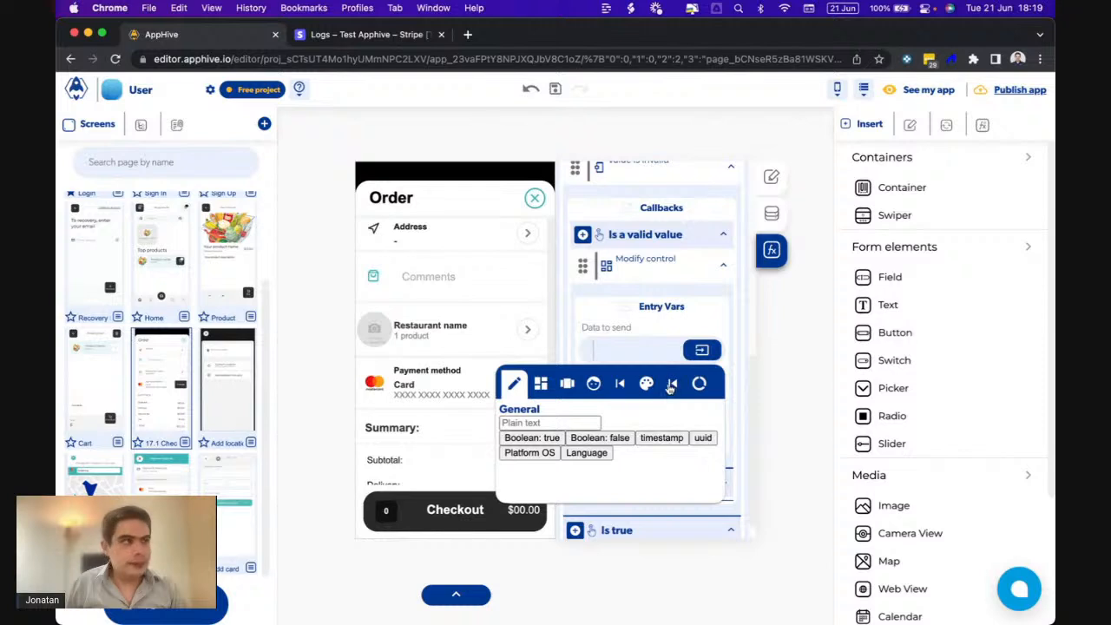
click(595, 383)
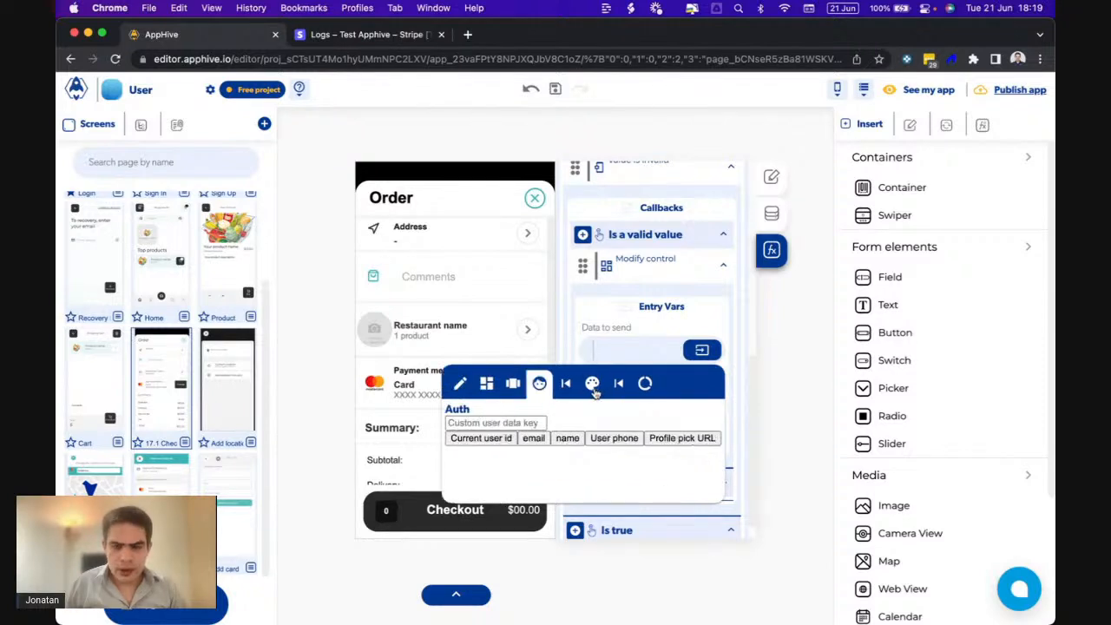
click(518, 424)
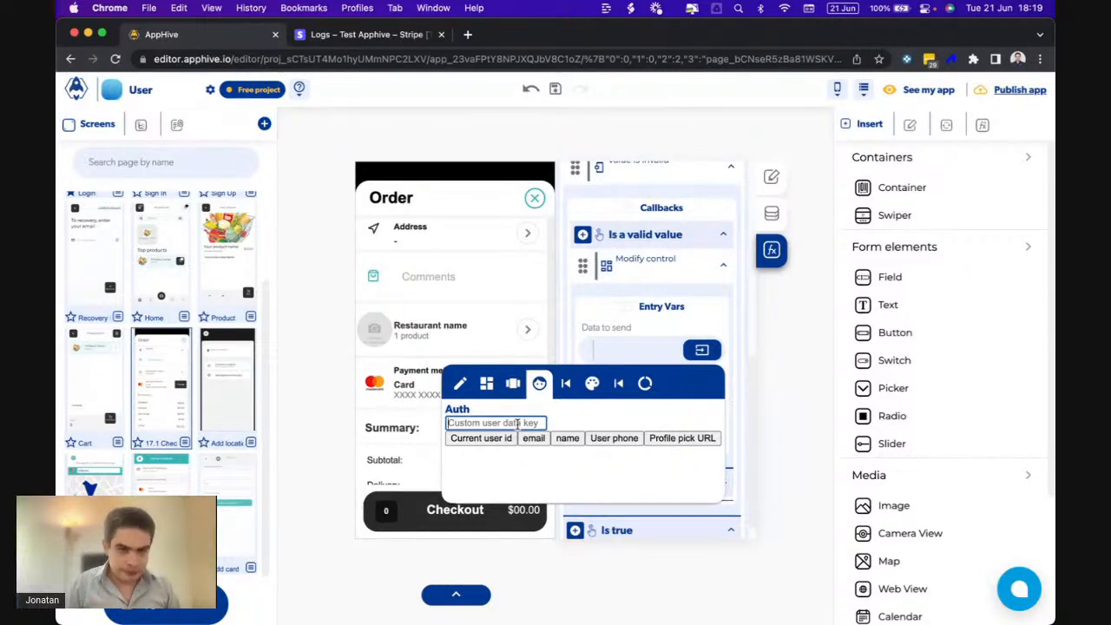
text(ca)
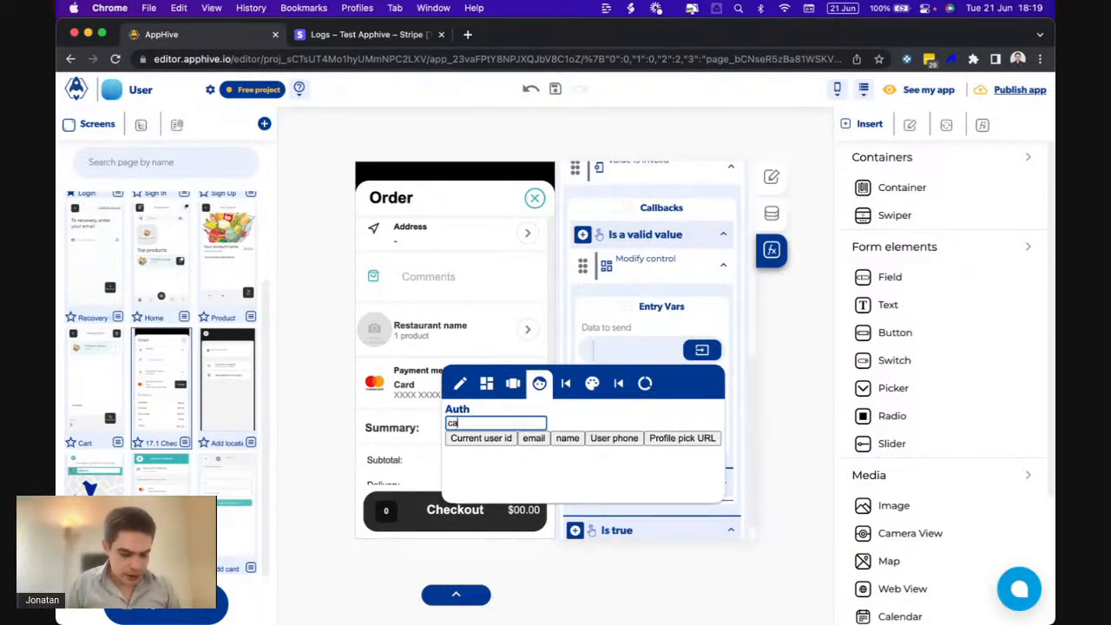
text(rdholdername)
key(Return)
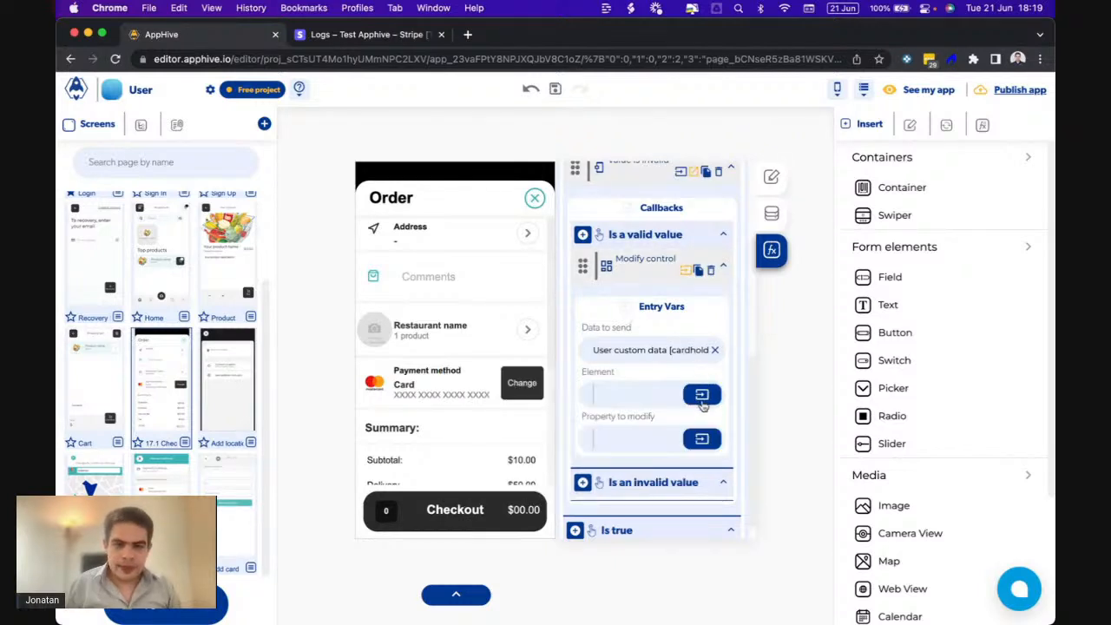
- Target the cardname control's text property with that action, then copy it
click(704, 399)
click(547, 427)
click(558, 476)
text(c)
key(BackSpace)
text(nam)
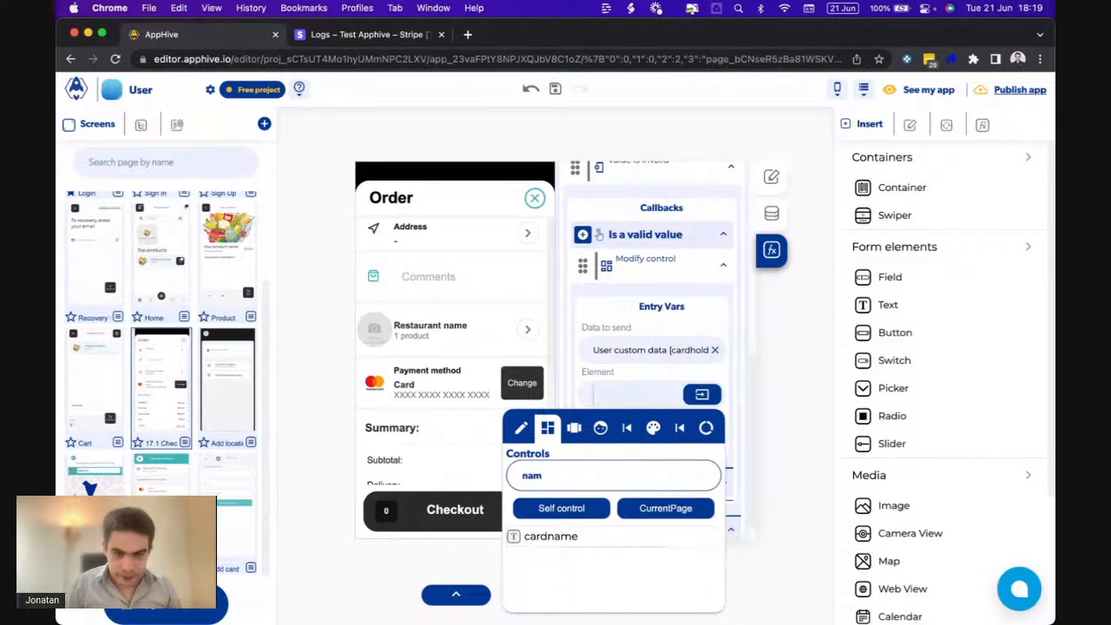
click(553, 537)
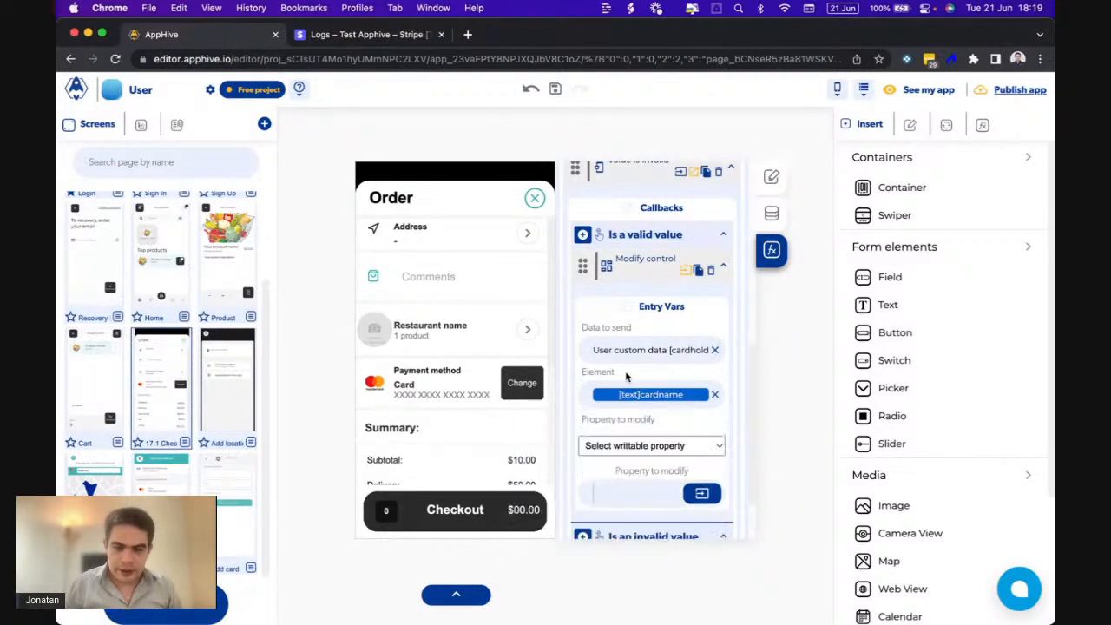
click(651, 445)
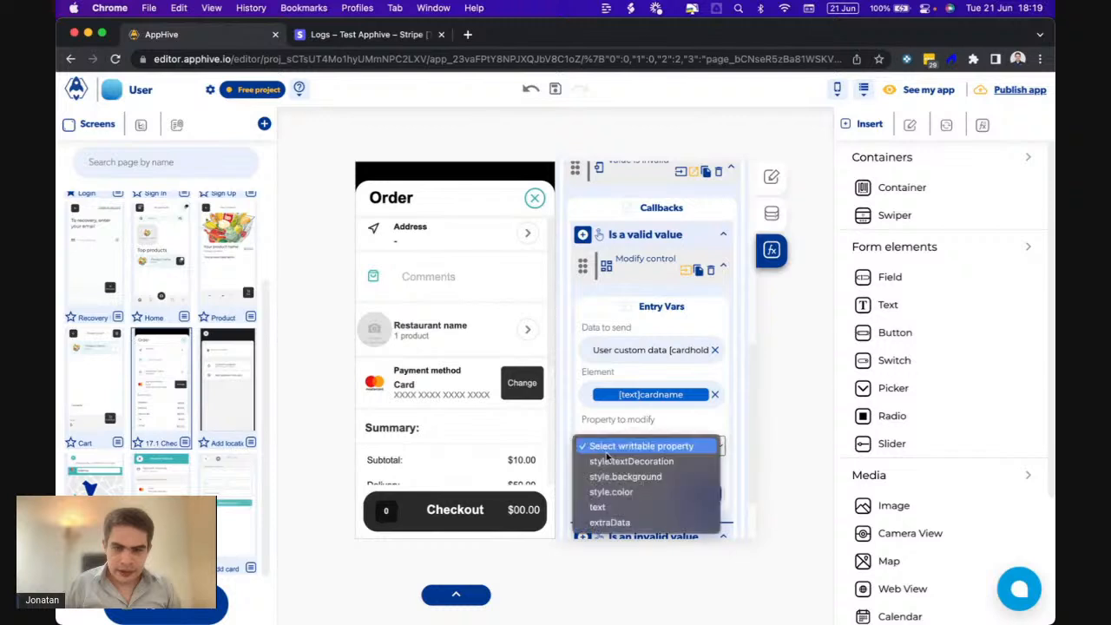
click(605, 507)
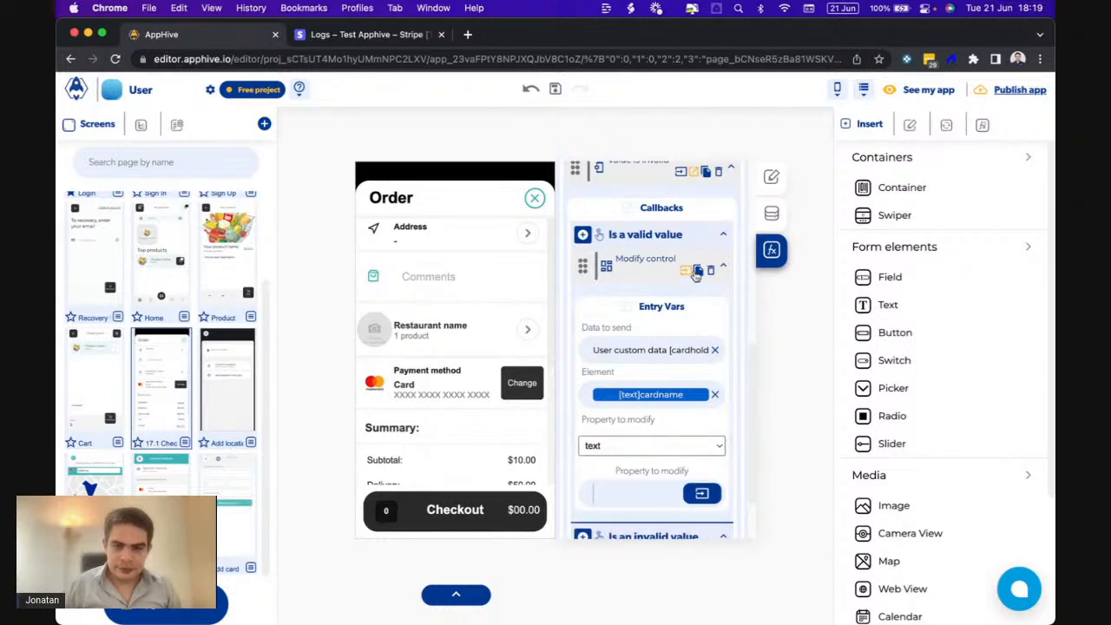
click(698, 275)
scroll(650, 390, down, 2)
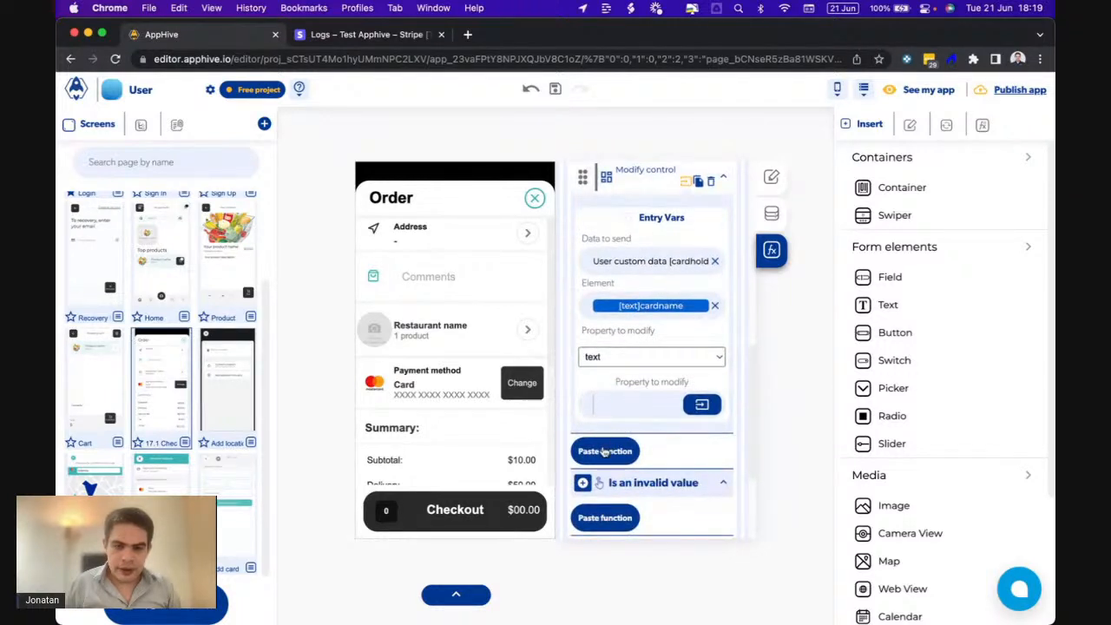
- Paste a duplicate of the action and change its data to send to user custom data last4
click(604, 449)
scroll(603, 449, down, 2)
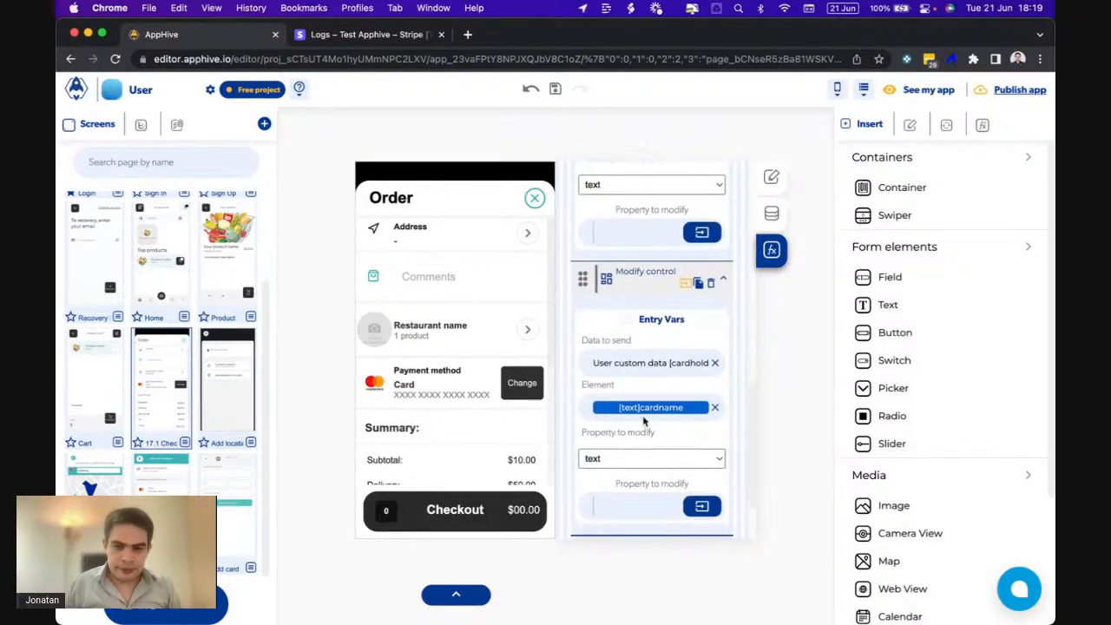
click(668, 364)
click(593, 401)
click(509, 435)
double_click(509, 435)
text(last4)
key(Return)
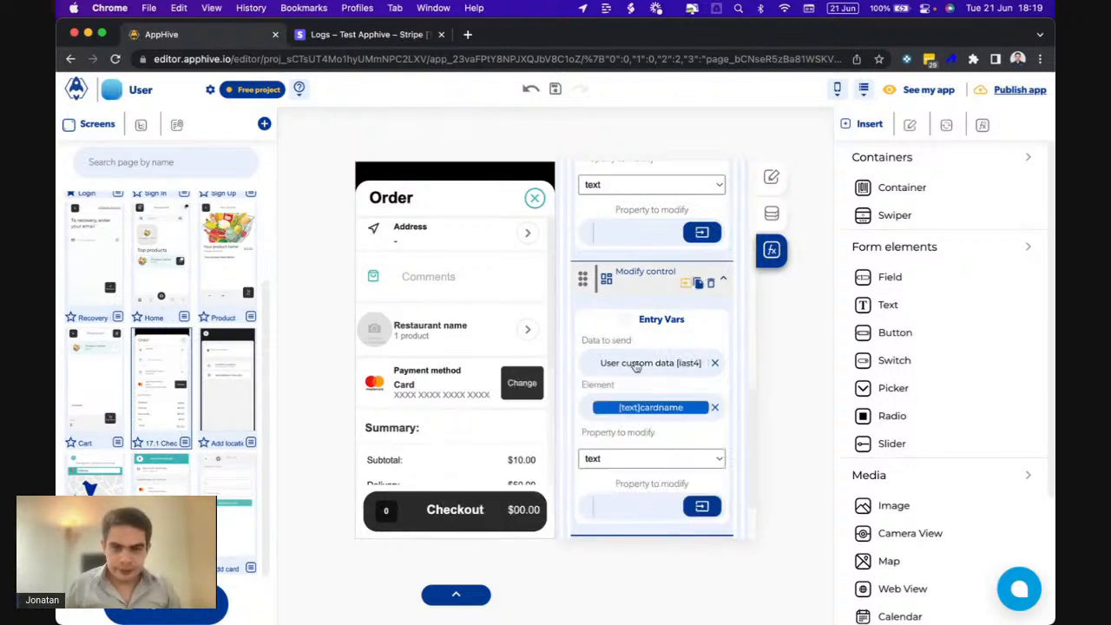
- Point the duplicate at the last4 control's text property, then check the phone preview
click(643, 414)
click(548, 441)
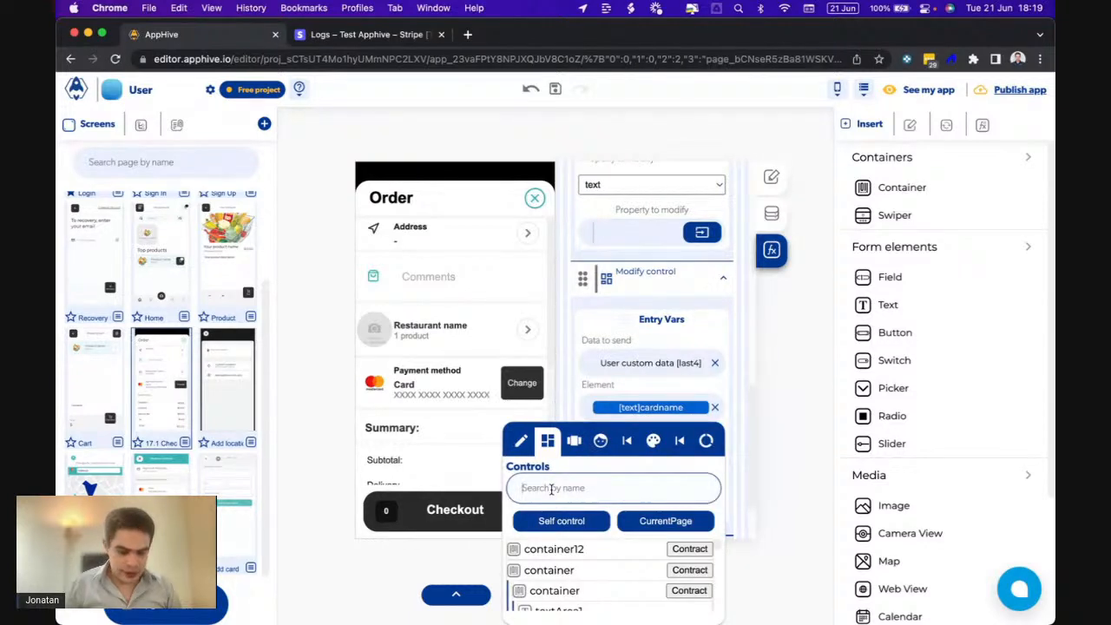
click(550, 489)
text(last4)
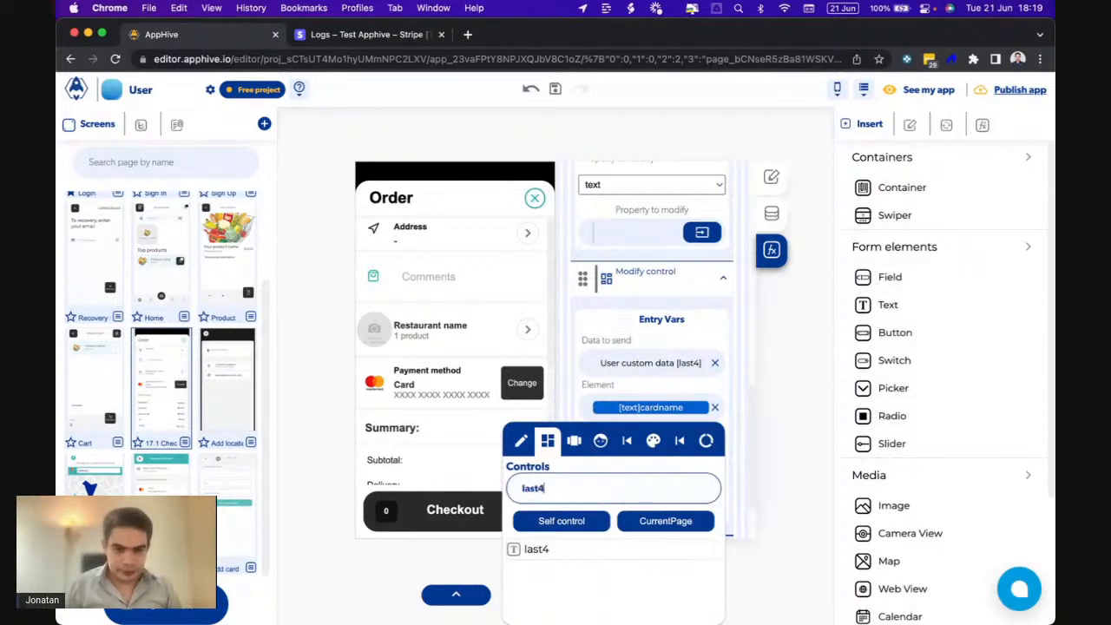
click(538, 549)
click(633, 459)
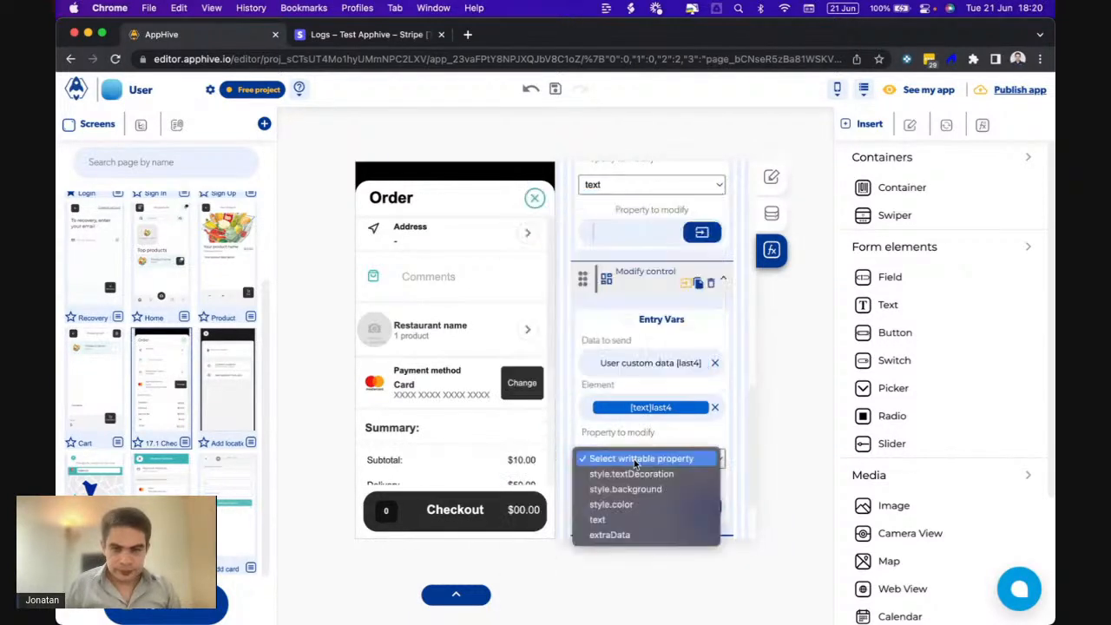
click(605, 521)
scroll(643, 334, down, 2)
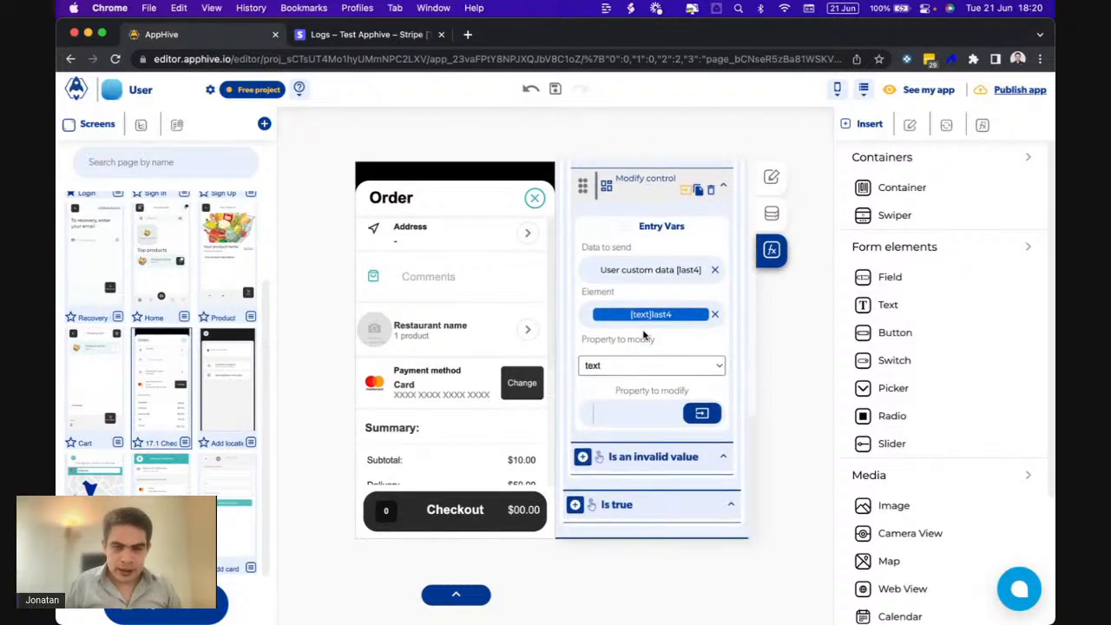
scroll(644, 335, up, 1)
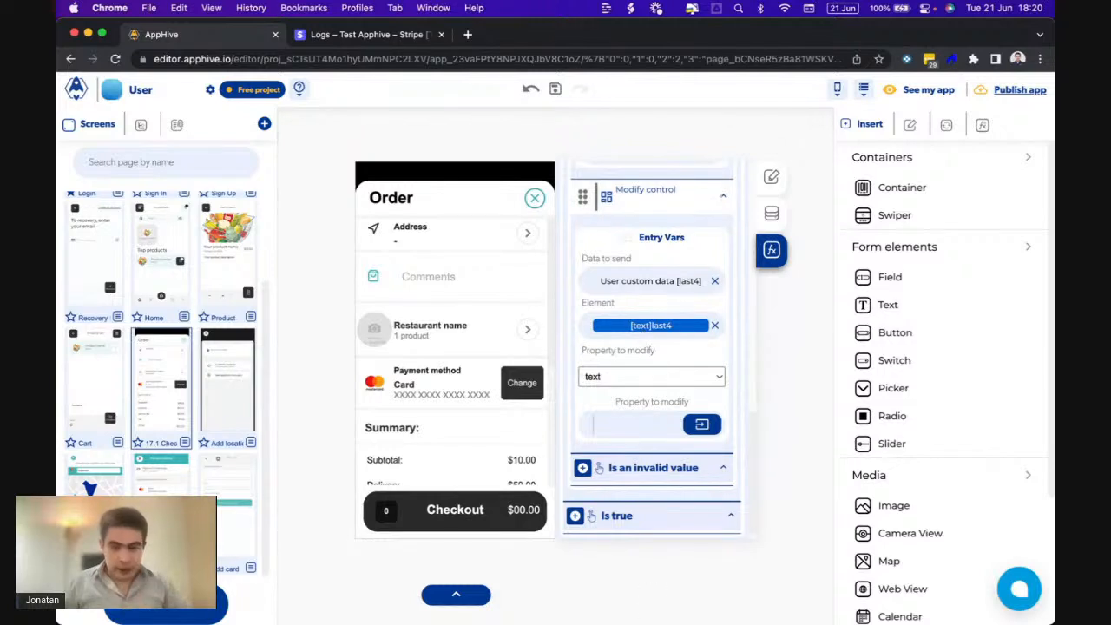
click(781, 592)
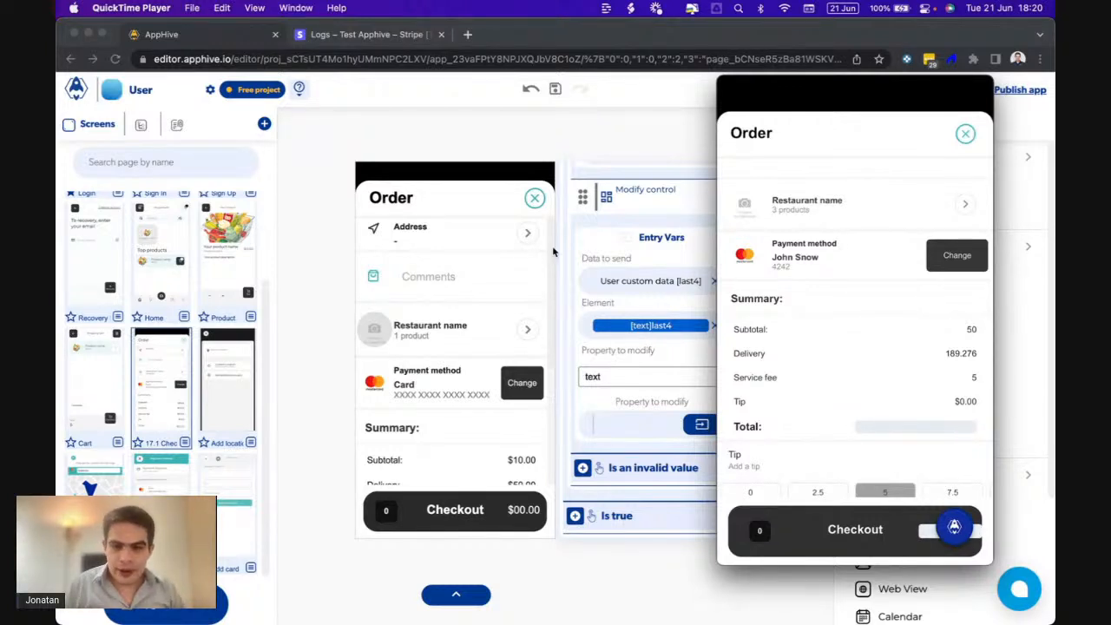
- Return to the AppHive editor and open the Payment Methods screen
click(532, 257)
scroll(607, 377, up, 3)
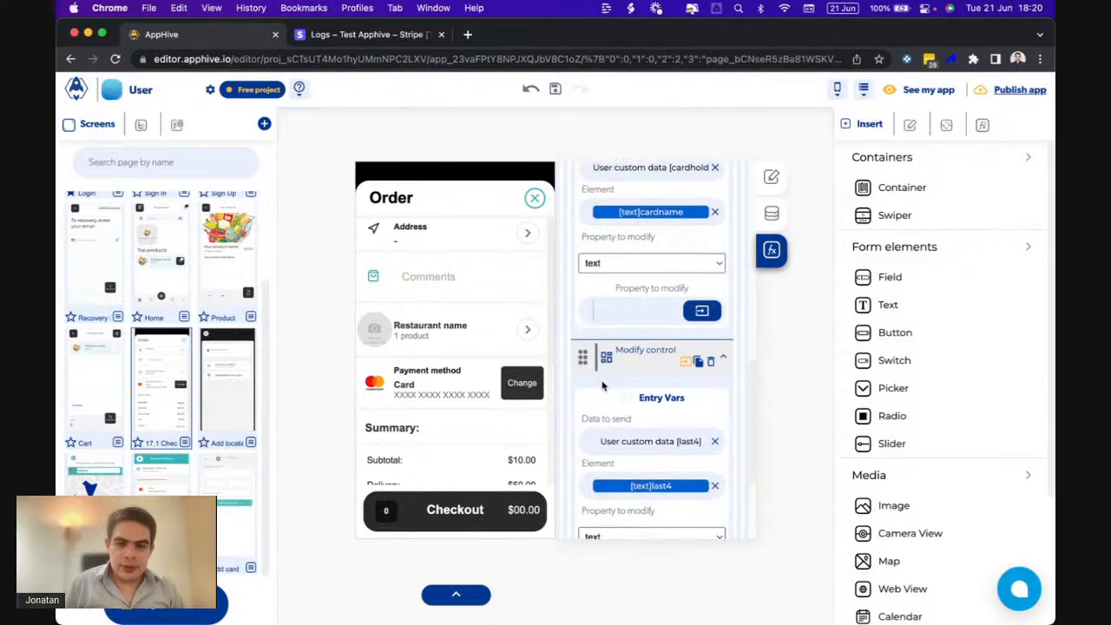
scroll(603, 385, up, 3)
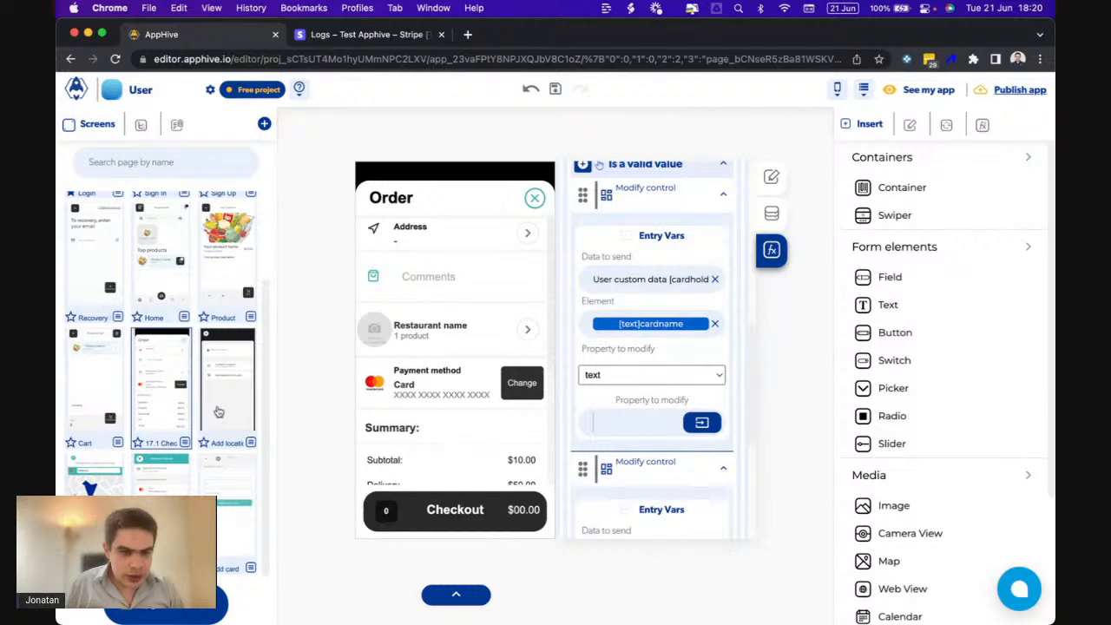
click(175, 480)
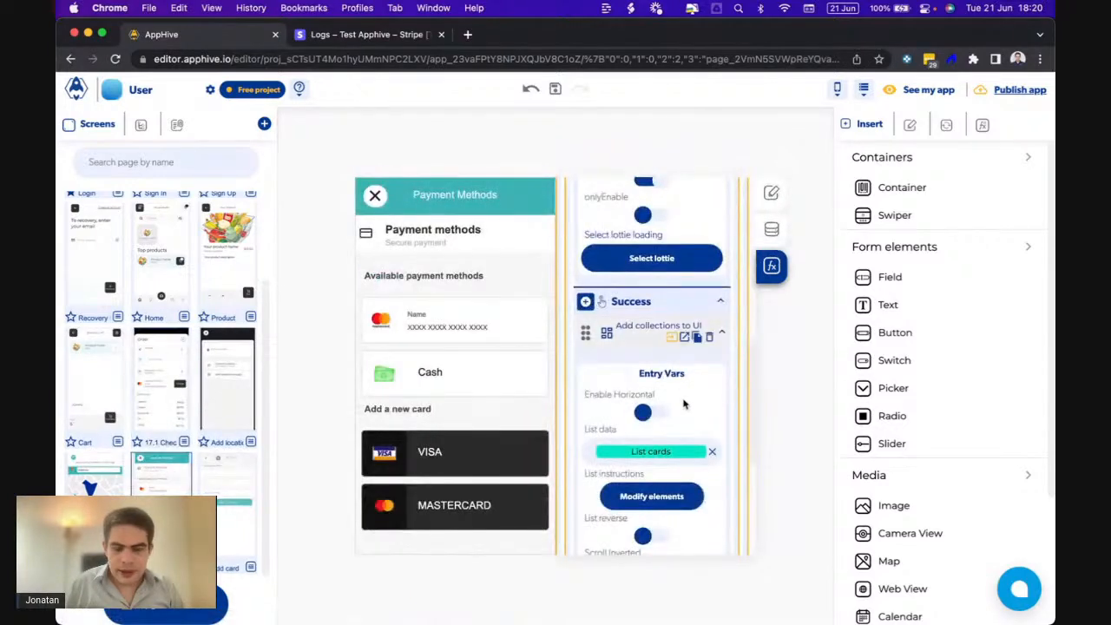
- In the card list's List data settings, select the src property and show its complex functions
click(626, 503)
click(377, 493)
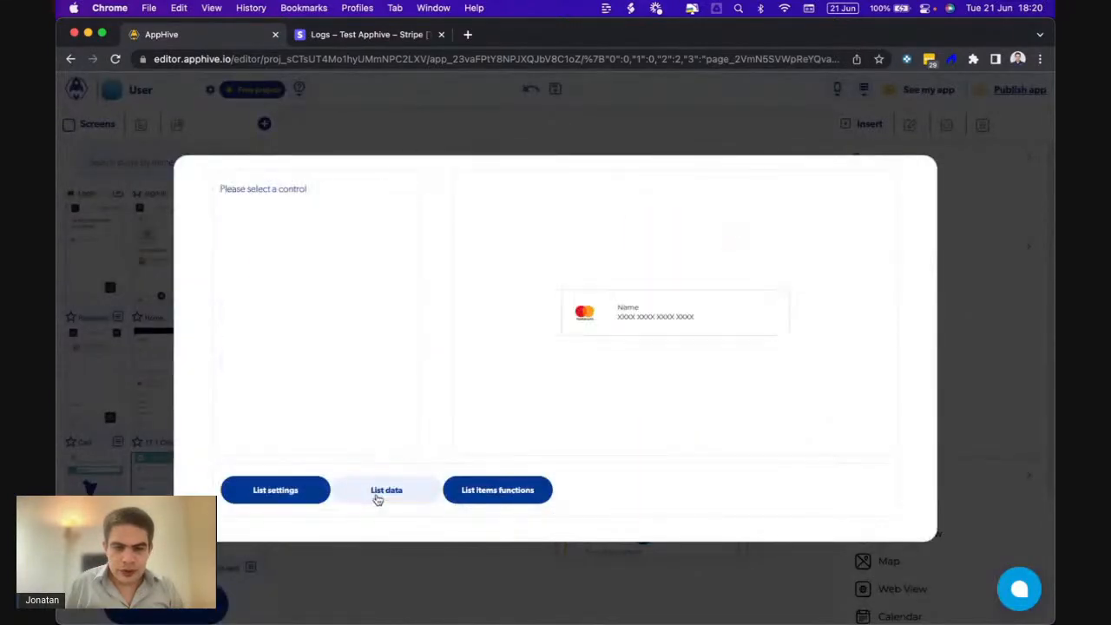
click(391, 208)
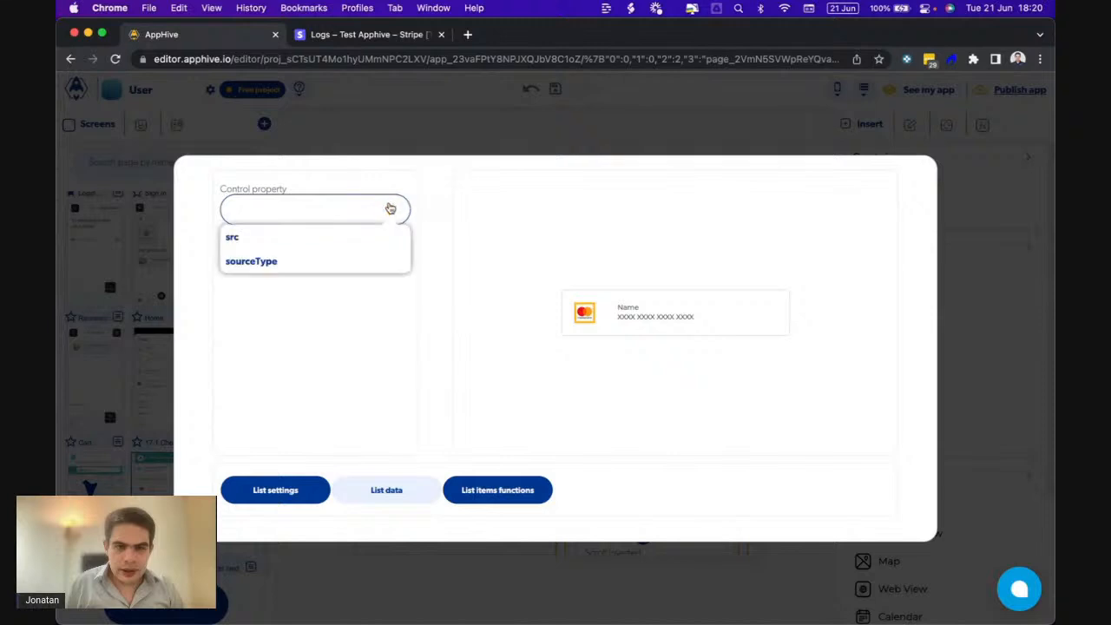
click(286, 262)
click(398, 208)
click(295, 239)
click(282, 253)
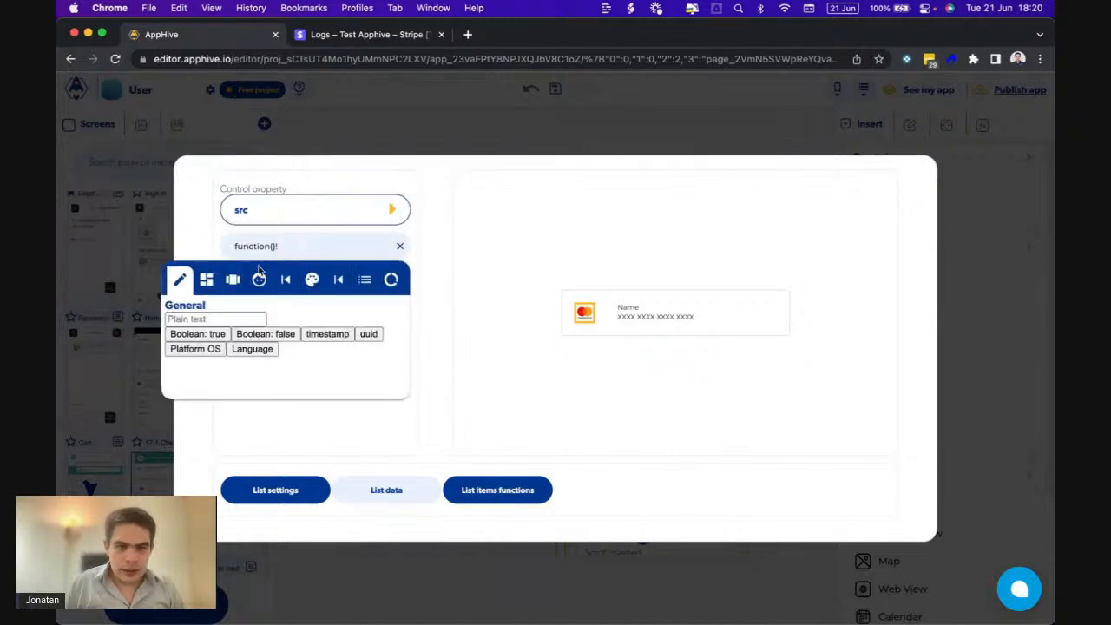
click(232, 279)
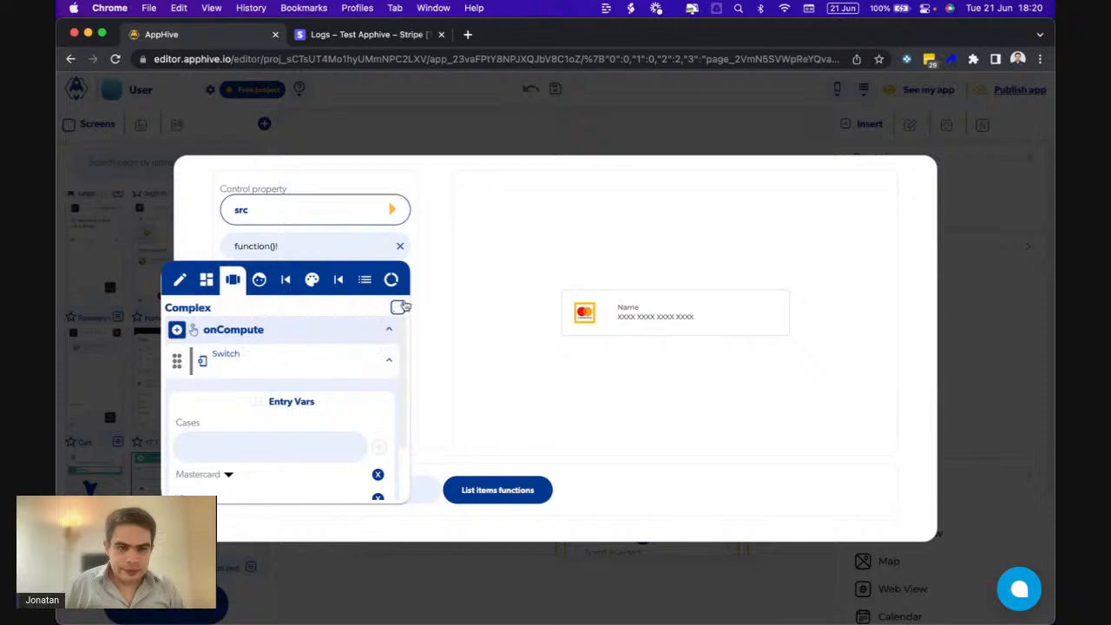
- Copy the brand-logo Switch function, close the settings and open the 17.1 Checkout screen
click(399, 307)
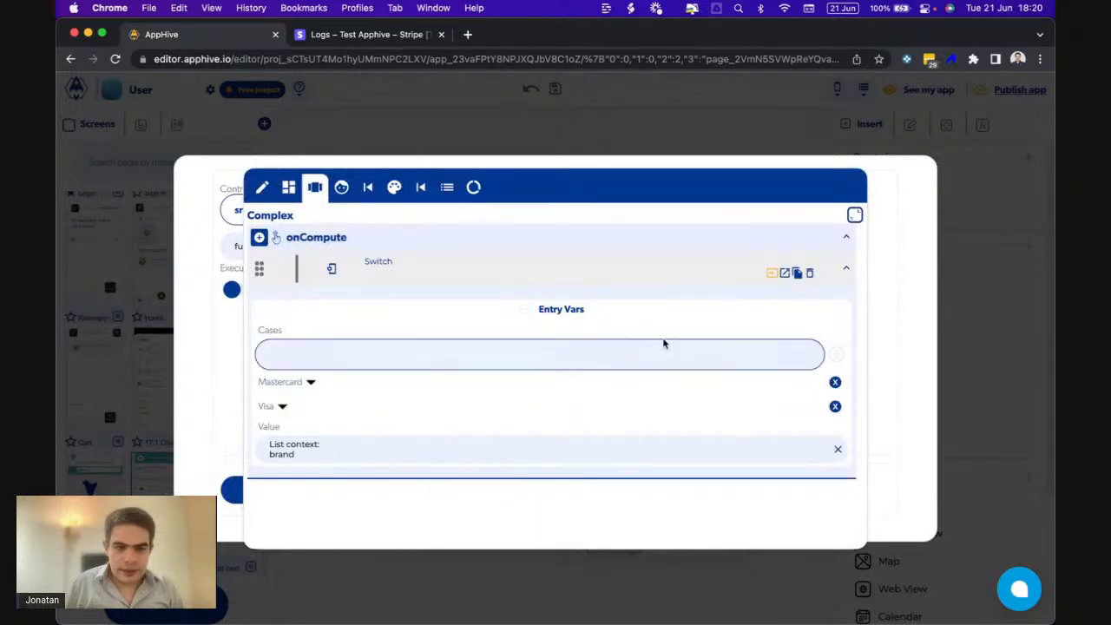
click(782, 275)
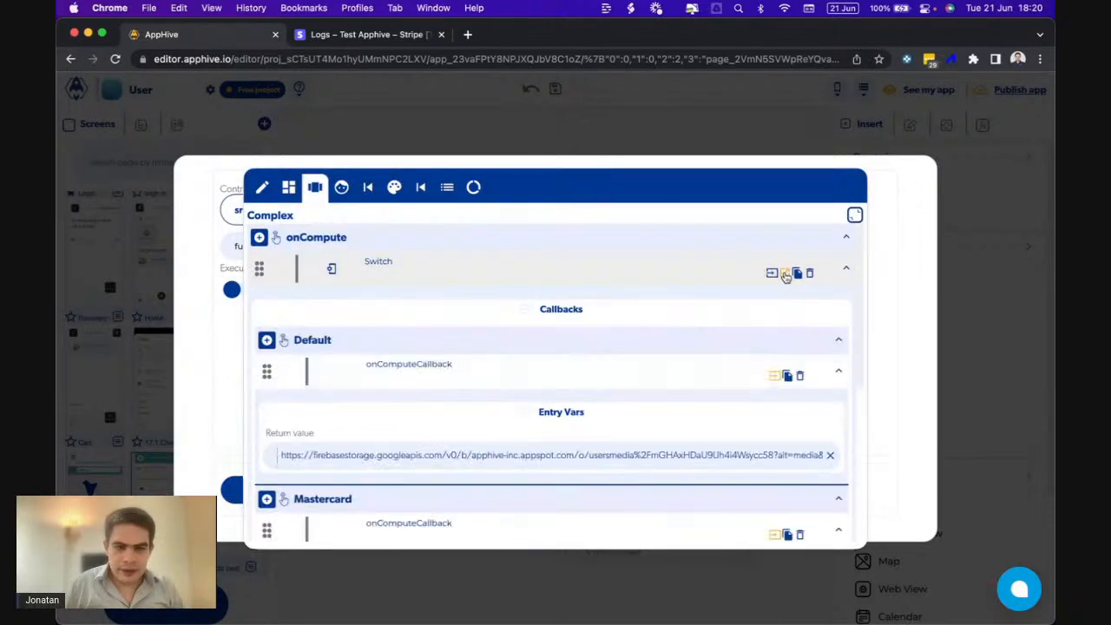
scroll(606, 351, down, 3)
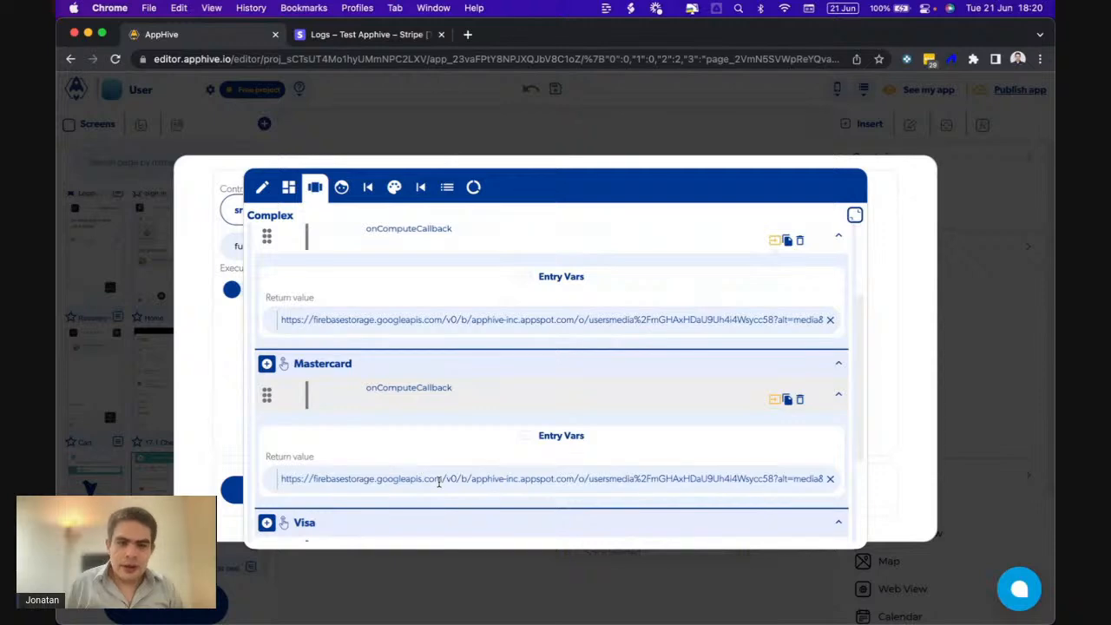
scroll(439, 480, down, 4)
scroll(440, 480, up, 5)
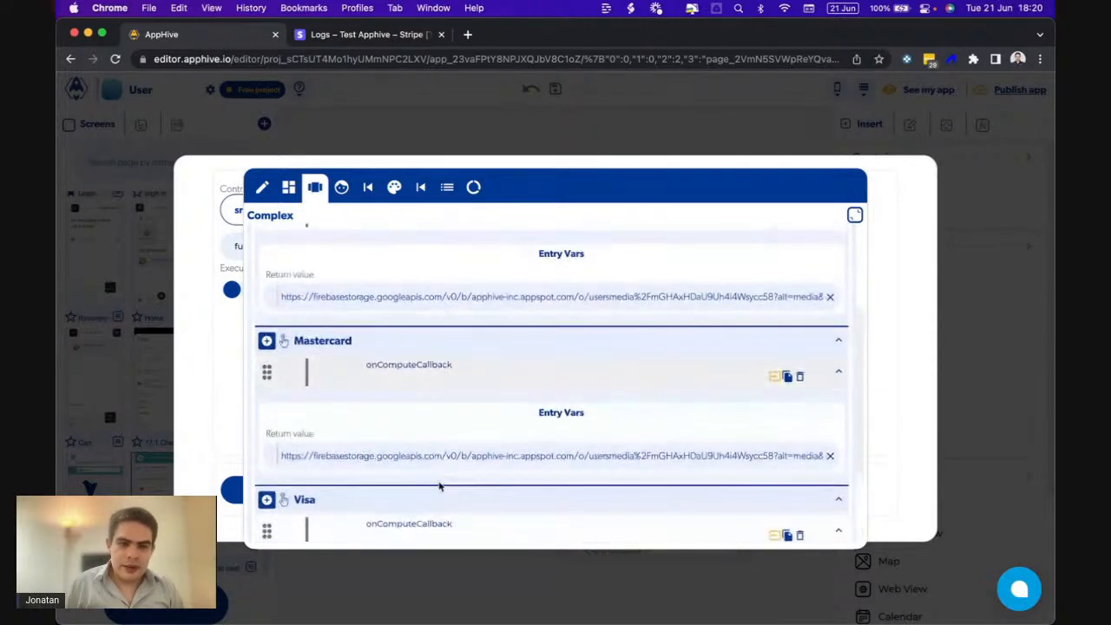
scroll(439, 488, up, 1)
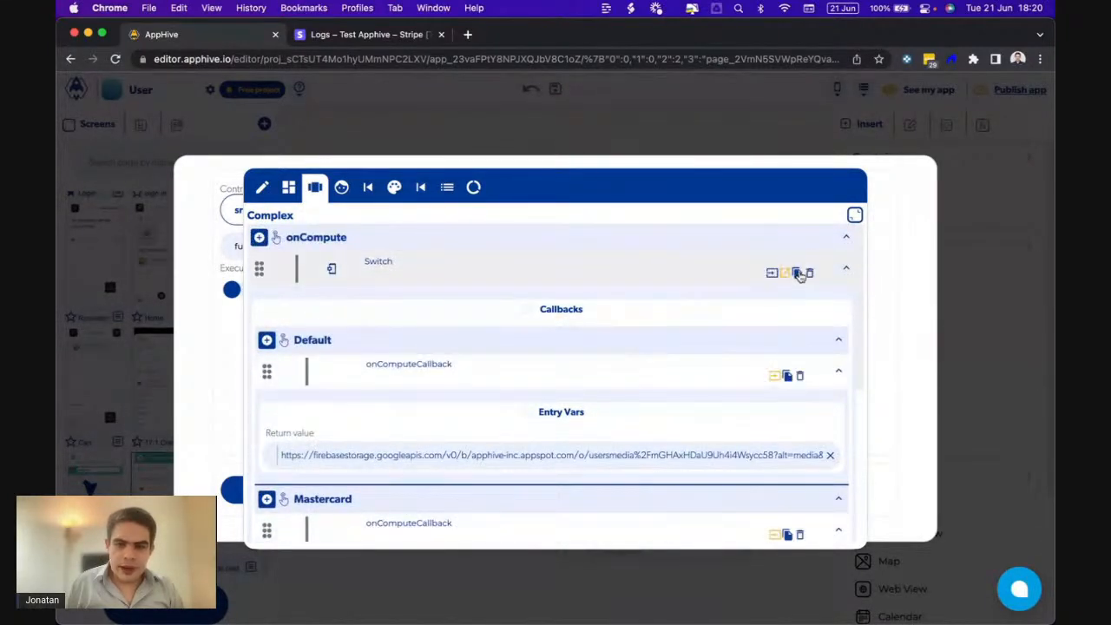
click(798, 274)
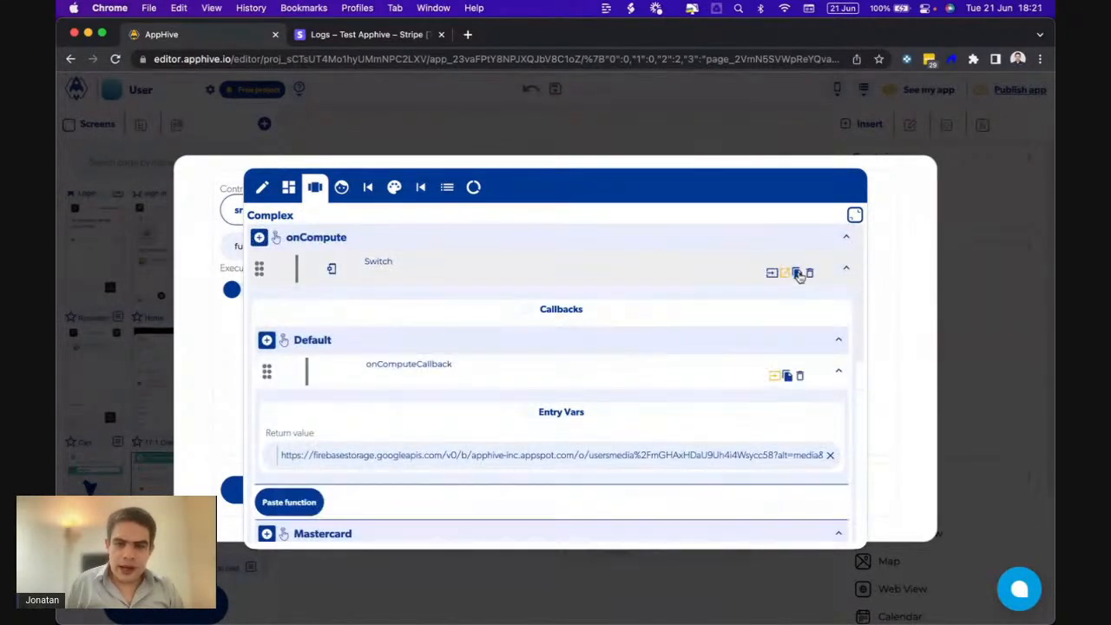
click(716, 125)
click(165, 403)
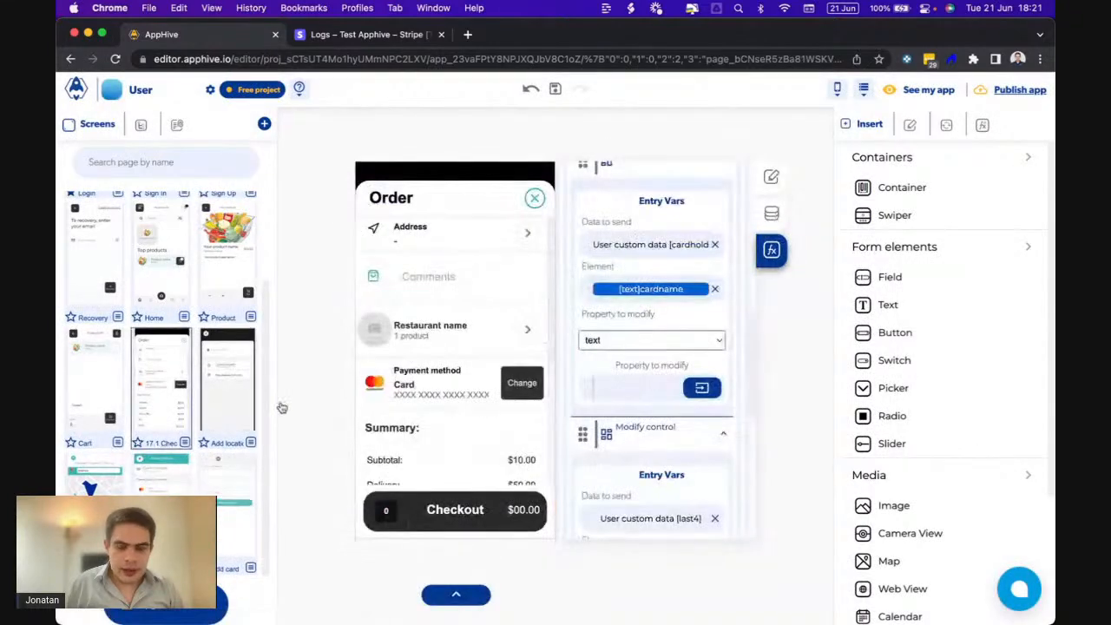
- Paste the brand Switch into the checkout actions, reading its value from user custom data brand
scroll(642, 418, down, 4)
scroll(643, 423, up, 1)
click(598, 413)
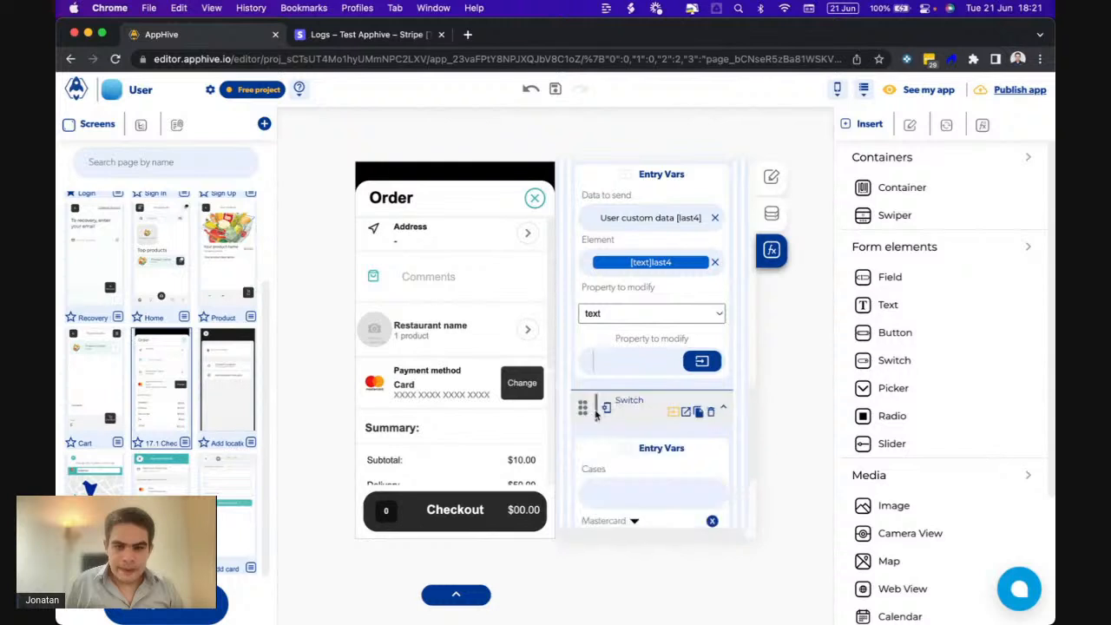
scroll(597, 417, down, 4)
click(652, 405)
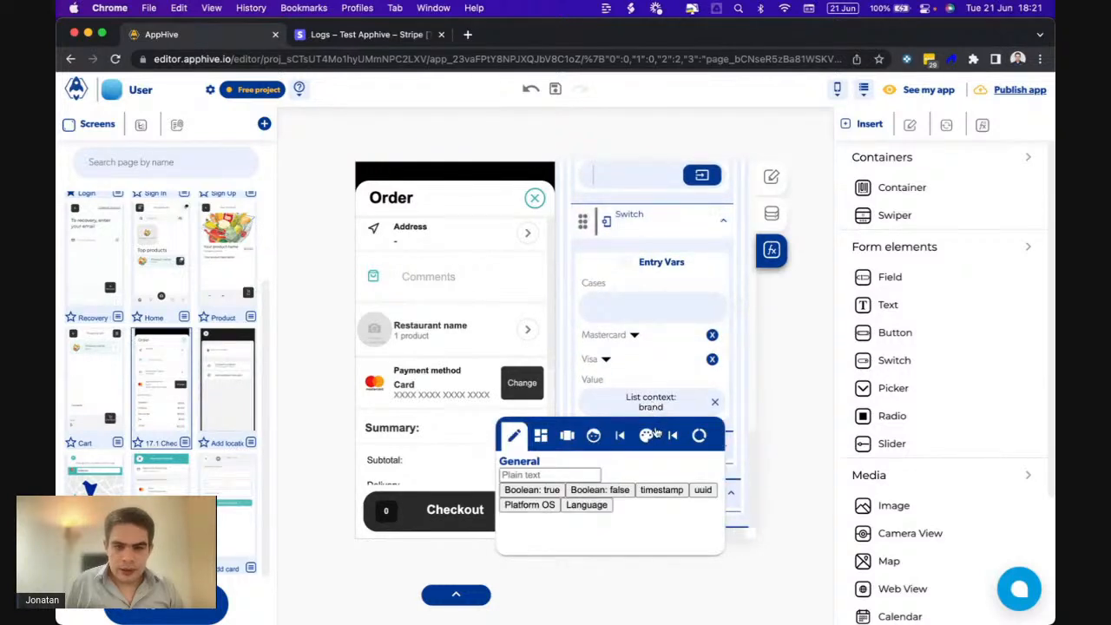
click(594, 443)
click(539, 476)
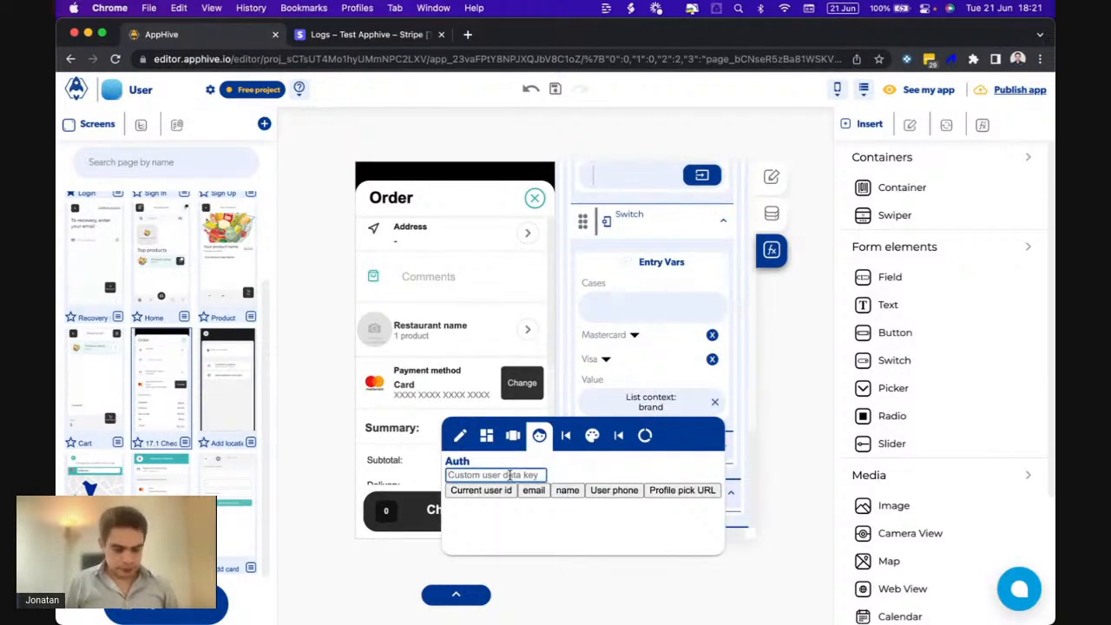
text(brand)
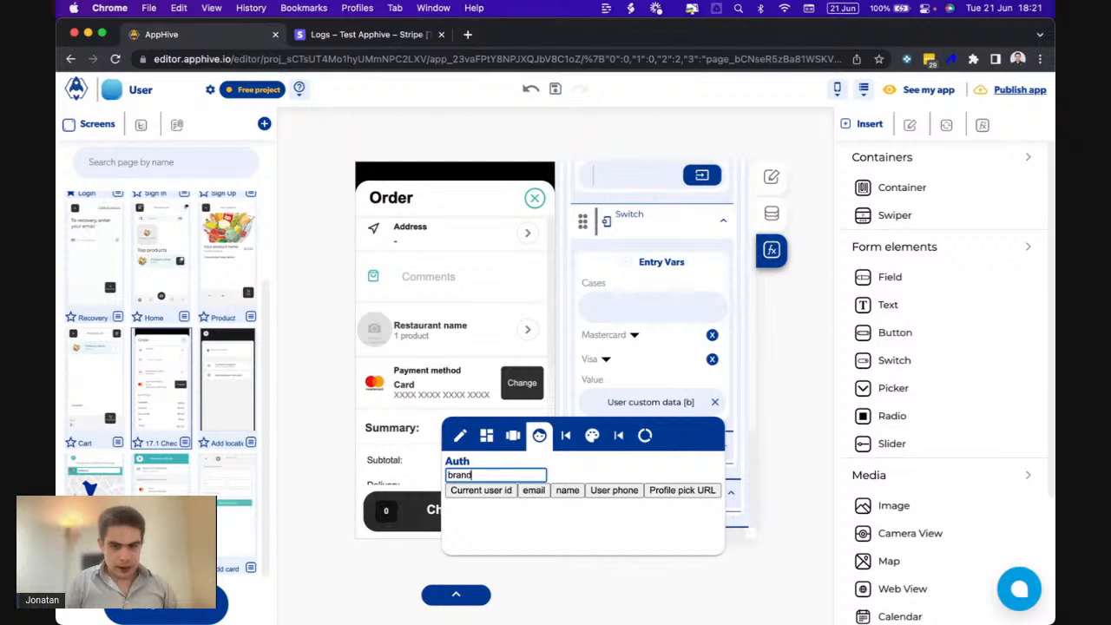
click(649, 386)
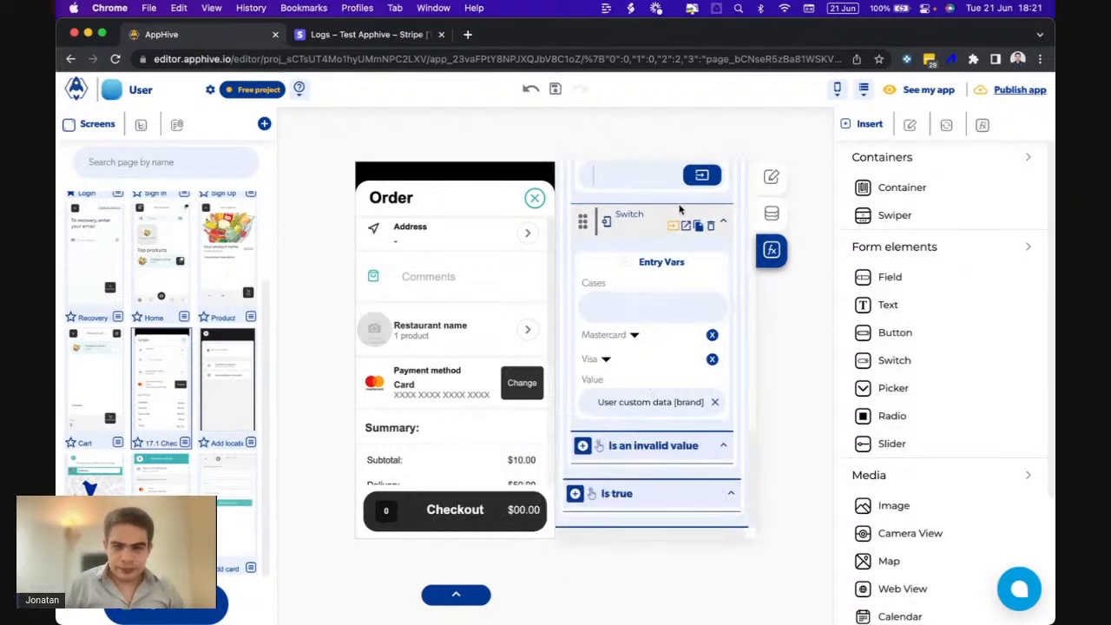
- Delete the stale actions from the switch's Default and Mastercard callbacks
click(686, 227)
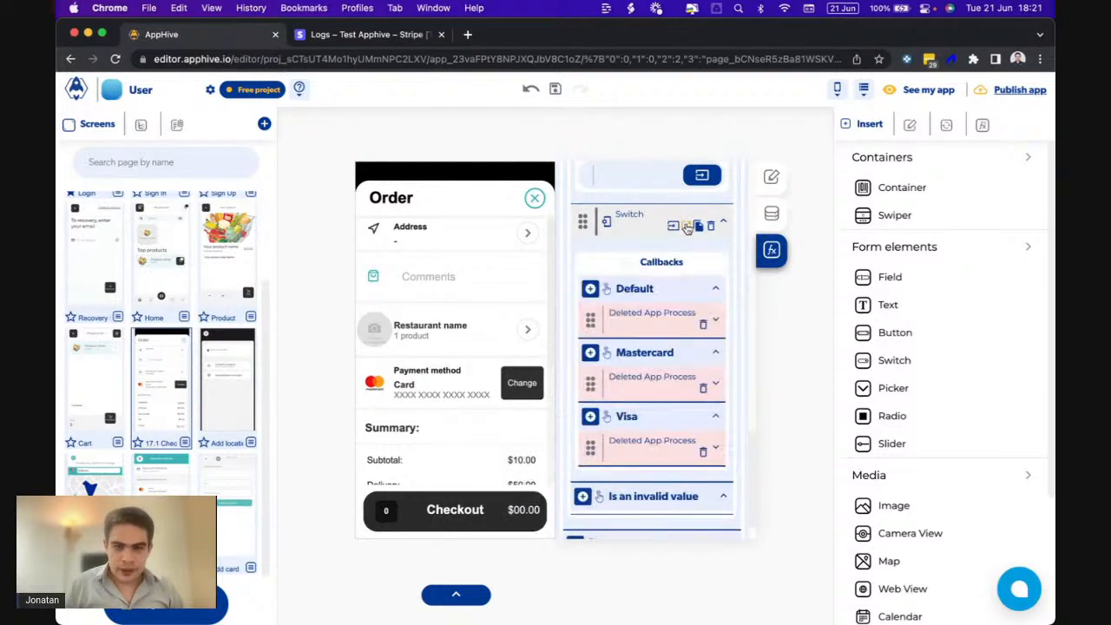
click(703, 326)
click(705, 358)
- Replace the Visa callback's action with a Modify control targeting the brand image's src property
click(704, 413)
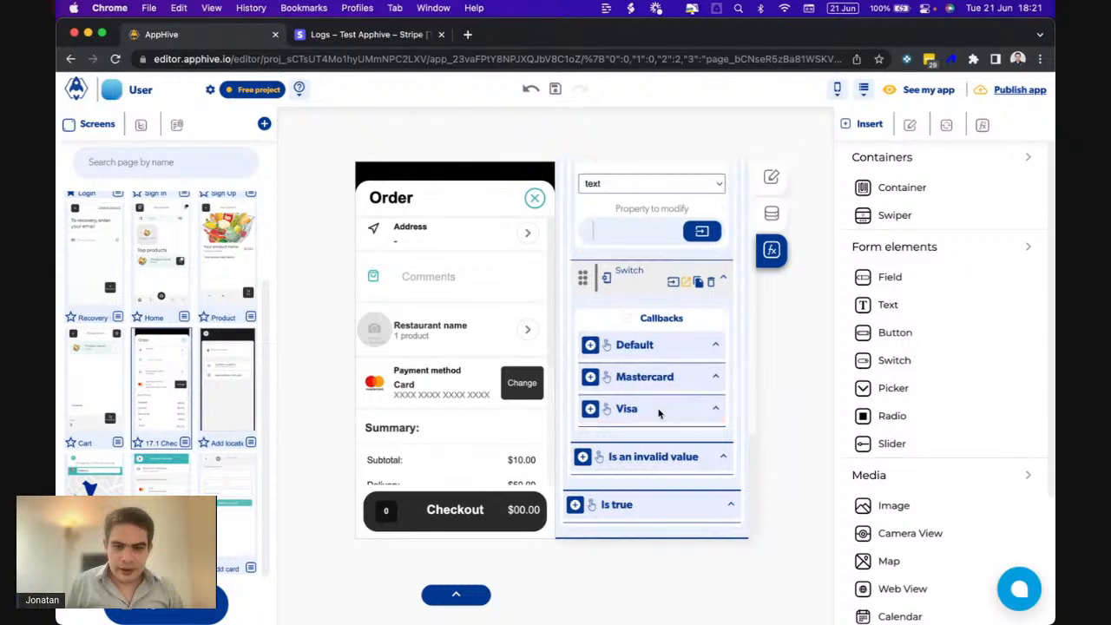
click(589, 409)
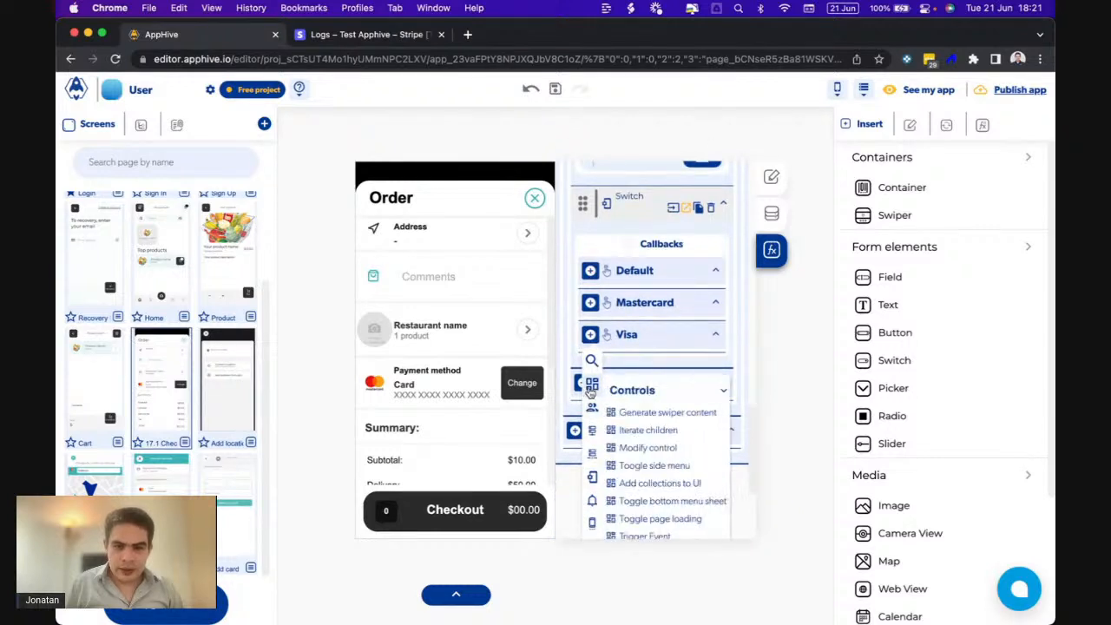
click(660, 448)
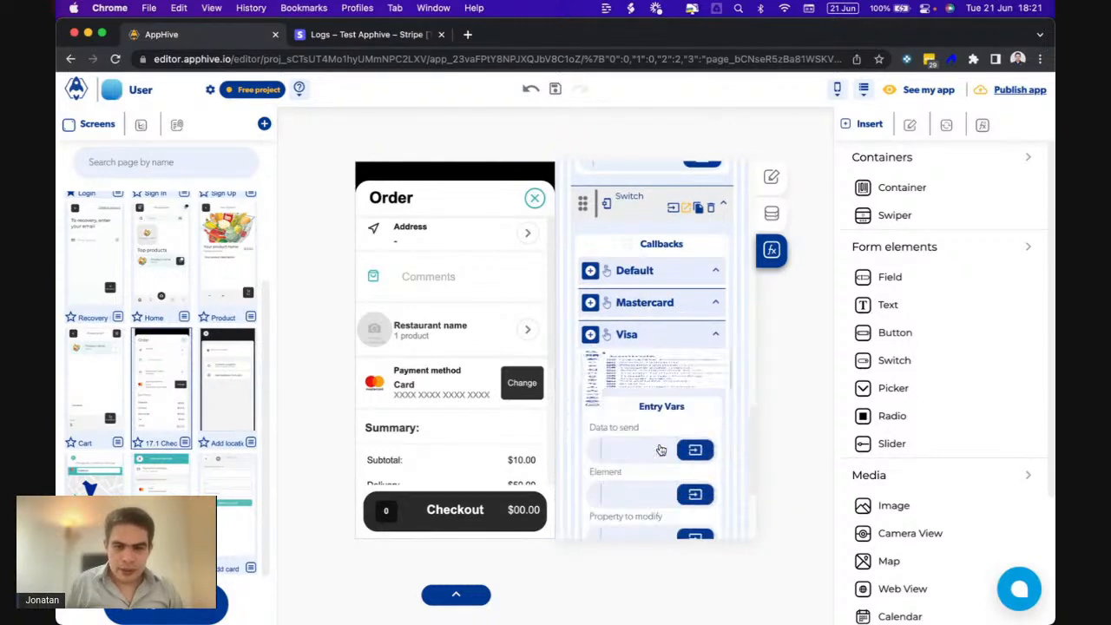
click(693, 382)
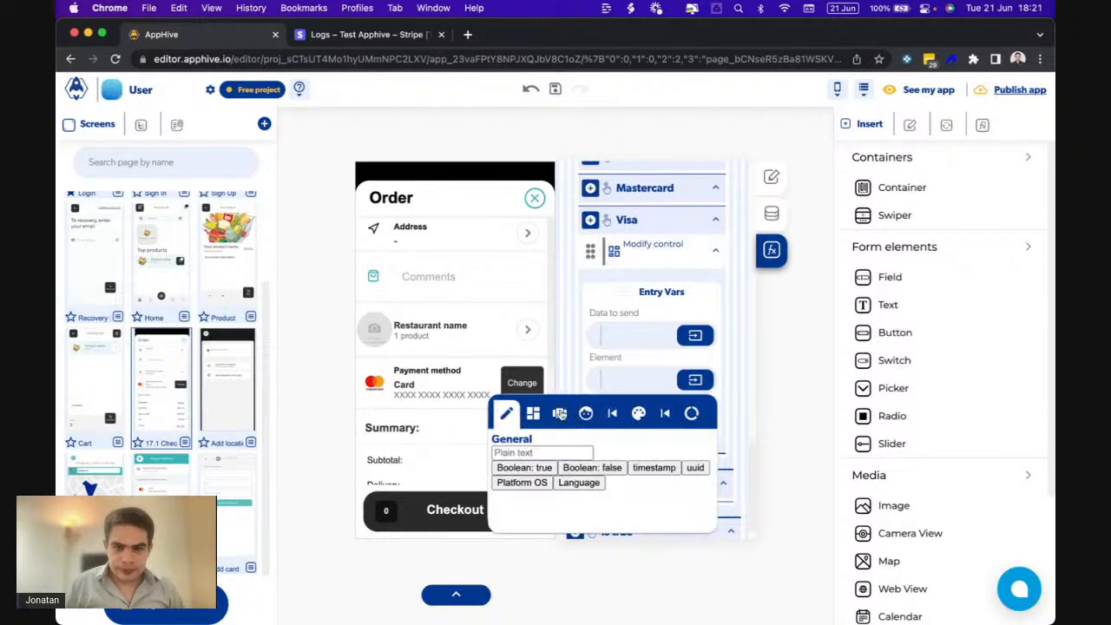
click(538, 415)
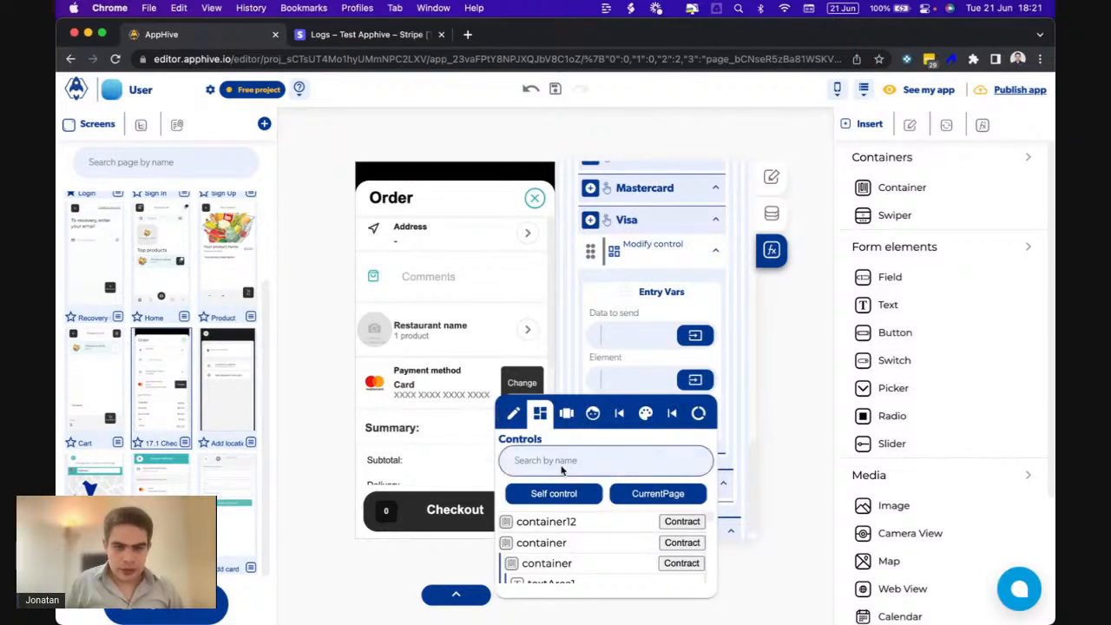
click(607, 460)
text(bra)
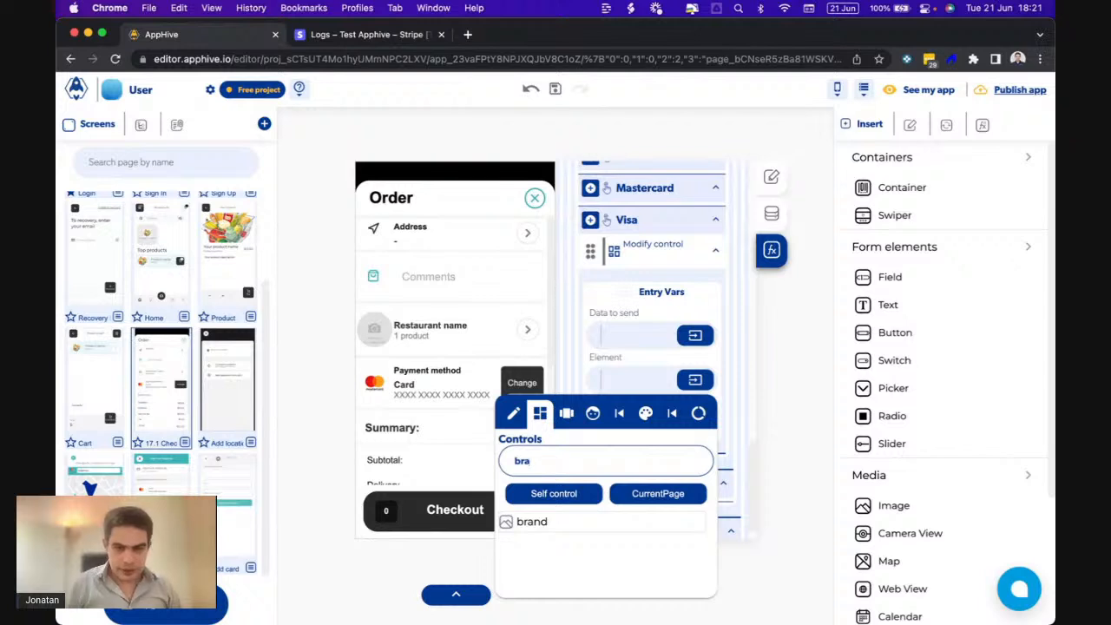
click(526, 521)
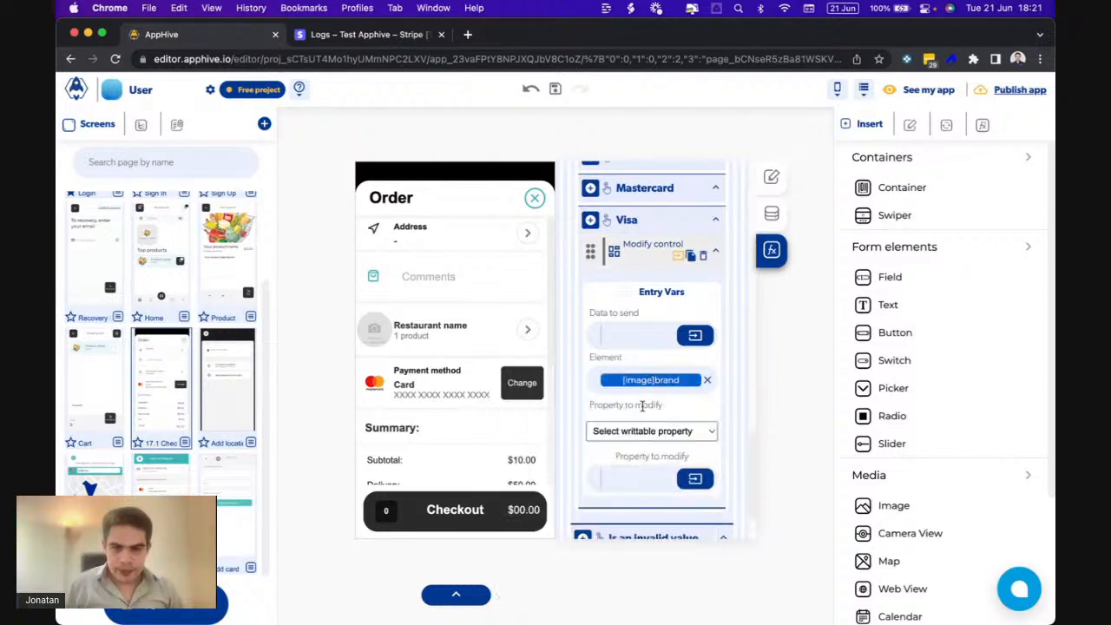
click(635, 430)
click(609, 447)
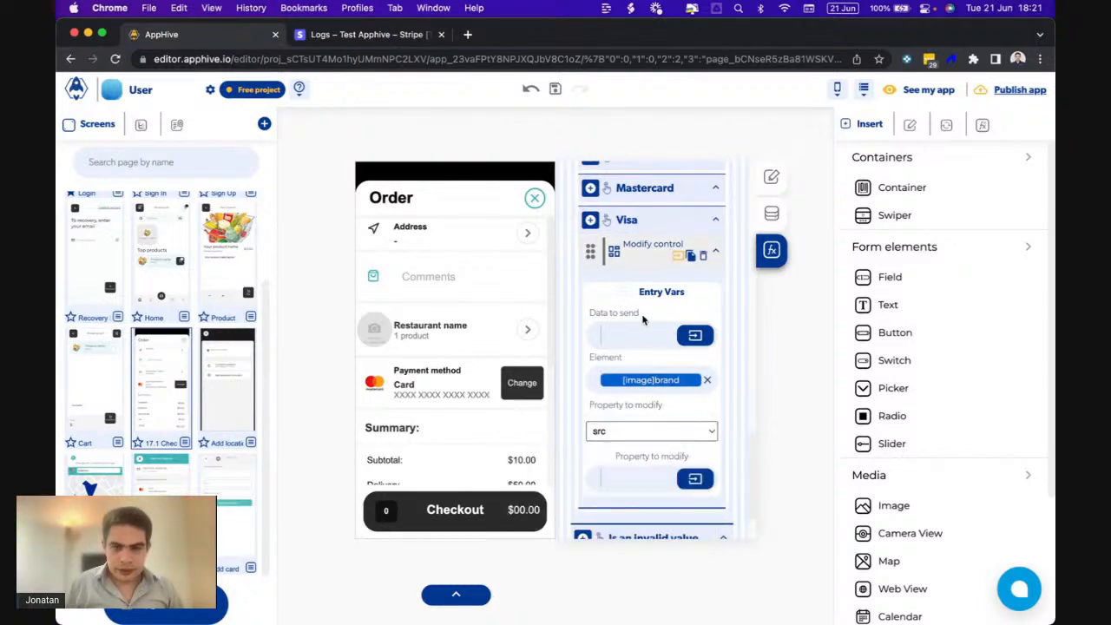
scroll(641, 305, up, 2)
- Copy the Visa modify-control action and paste it into the Mastercard and Default callbacks
click(690, 315)
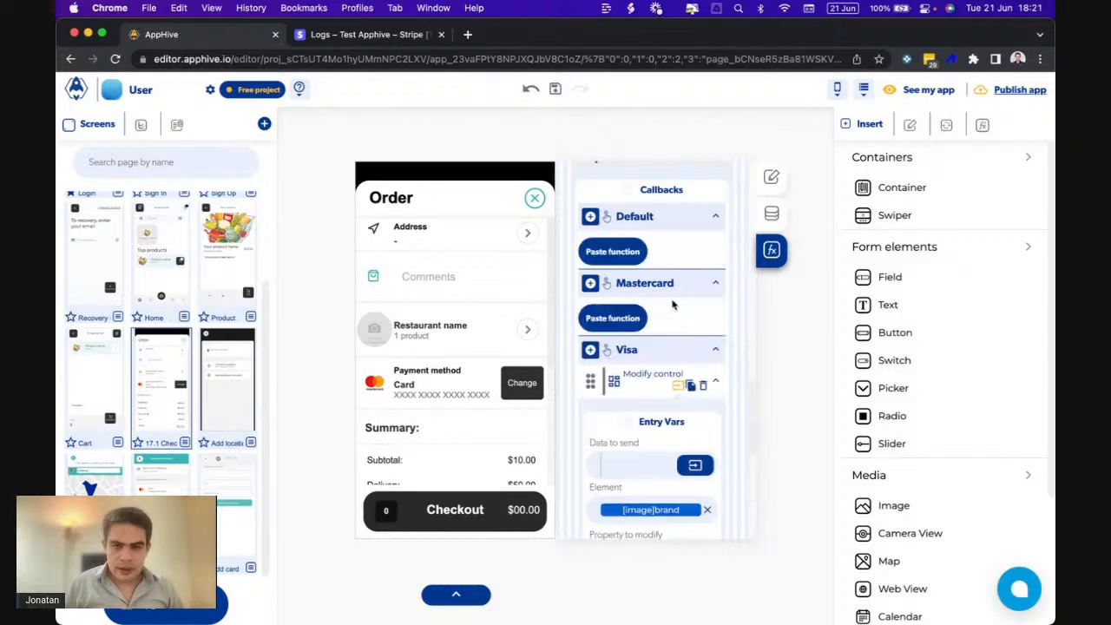
click(621, 324)
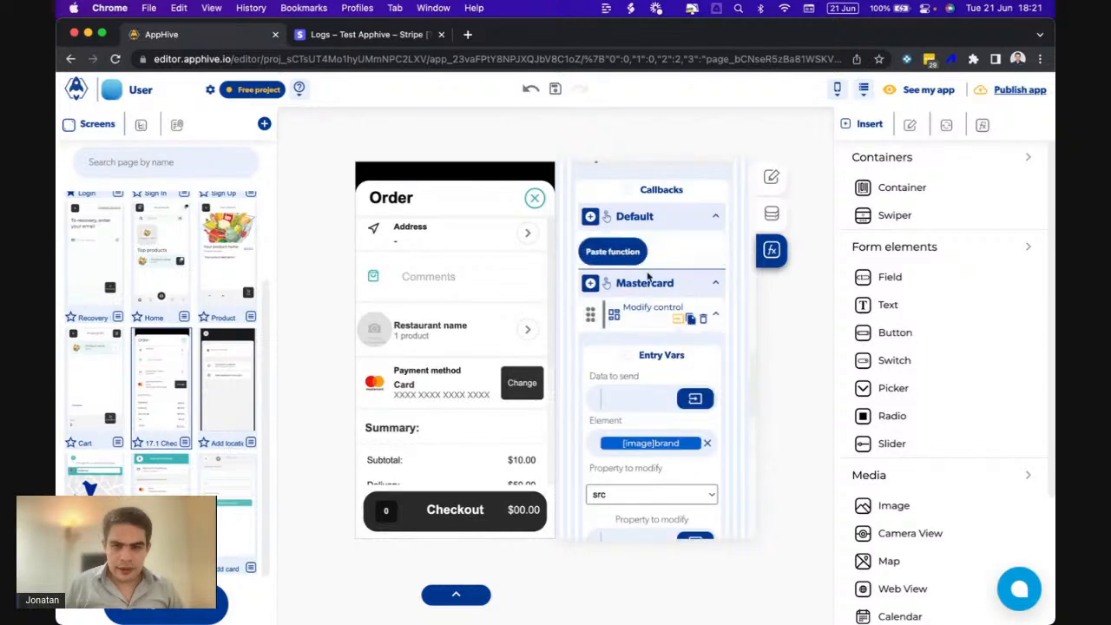
click(613, 253)
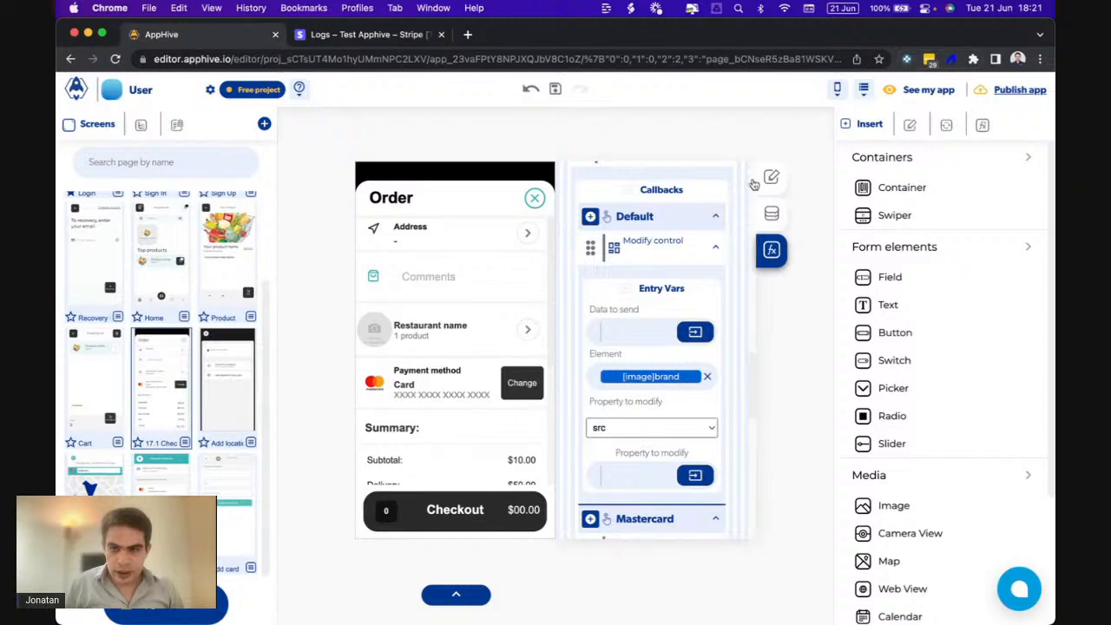
- Copy the VISA logo's download URL from the My images library
double_click(375, 382)
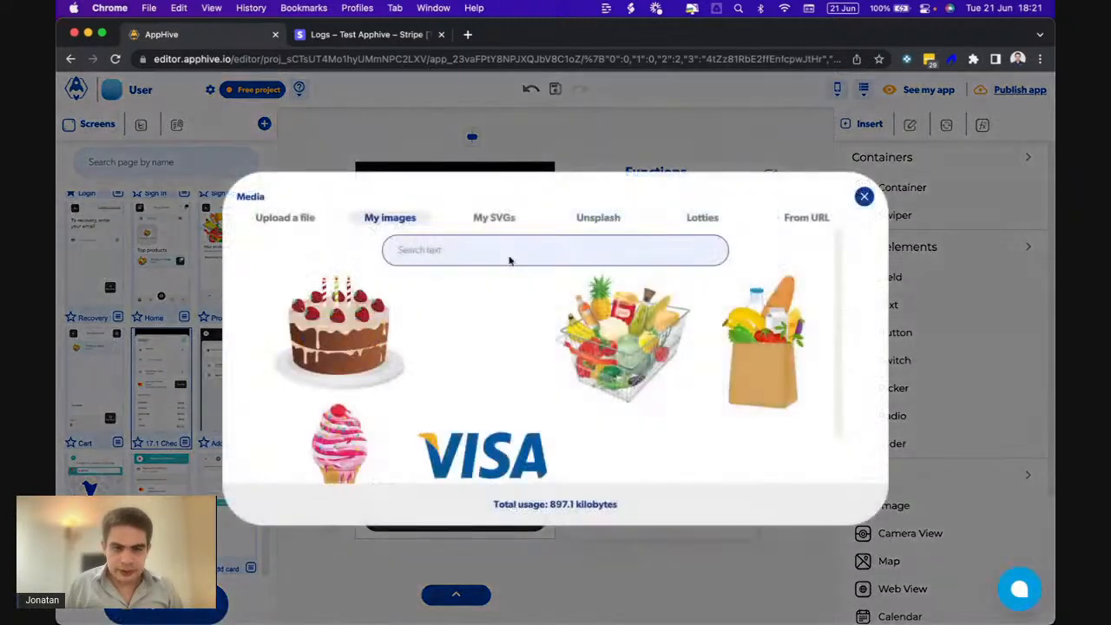
click(478, 460)
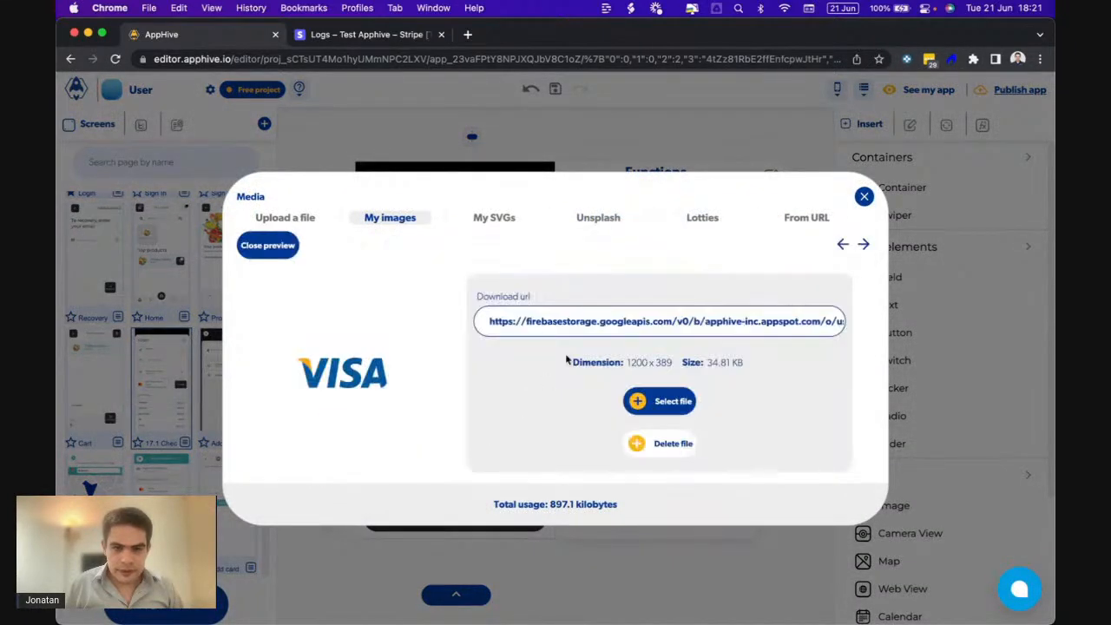
click(594, 323)
click(864, 196)
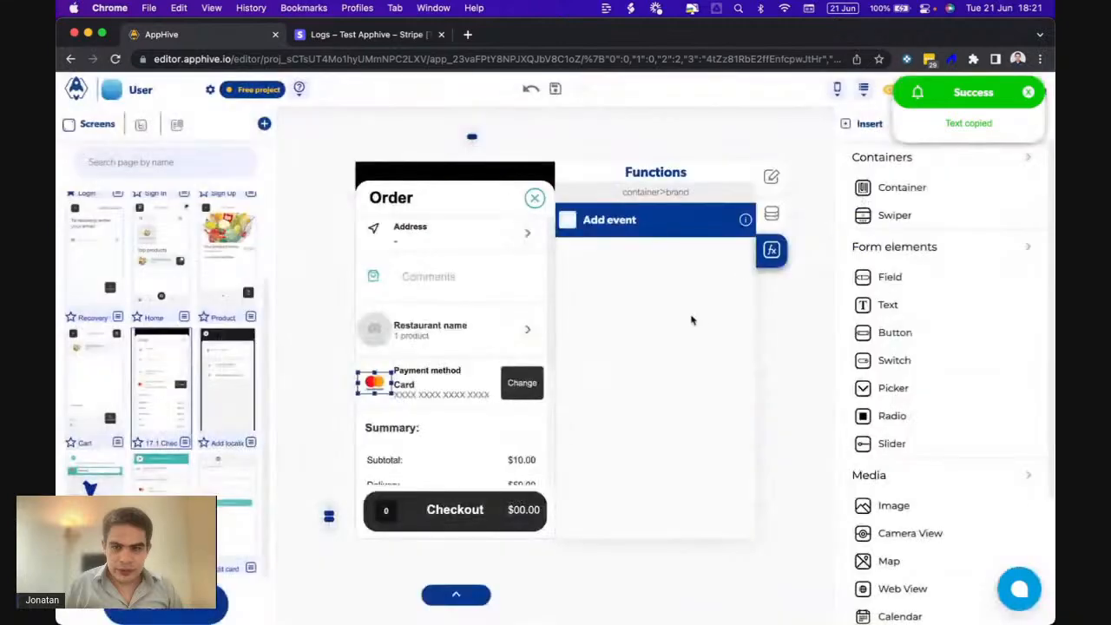
- Deselect the logo and scroll down the page's onLoad logic to the Visa callback
click(822, 332)
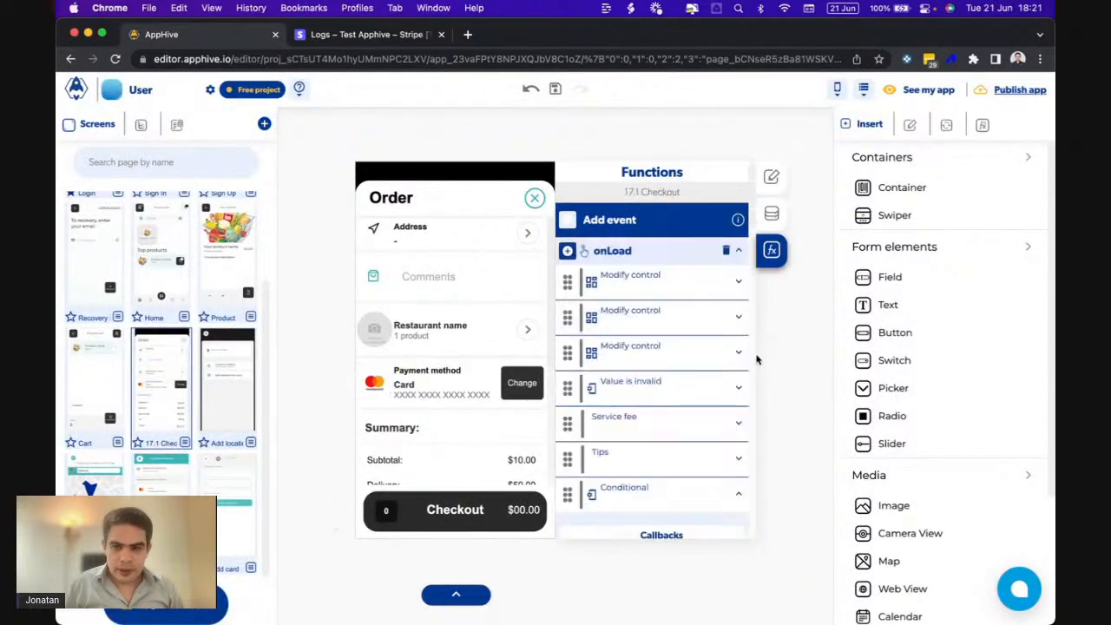
scroll(683, 392, down, 5)
scroll(683, 390, down, 10)
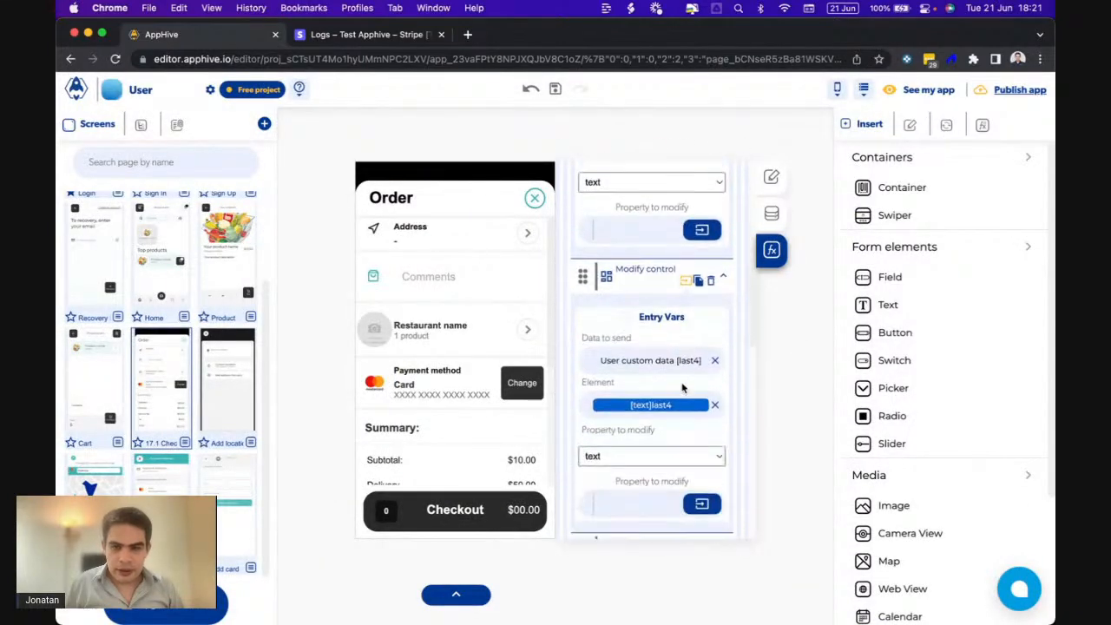
scroll(683, 388, down, 5)
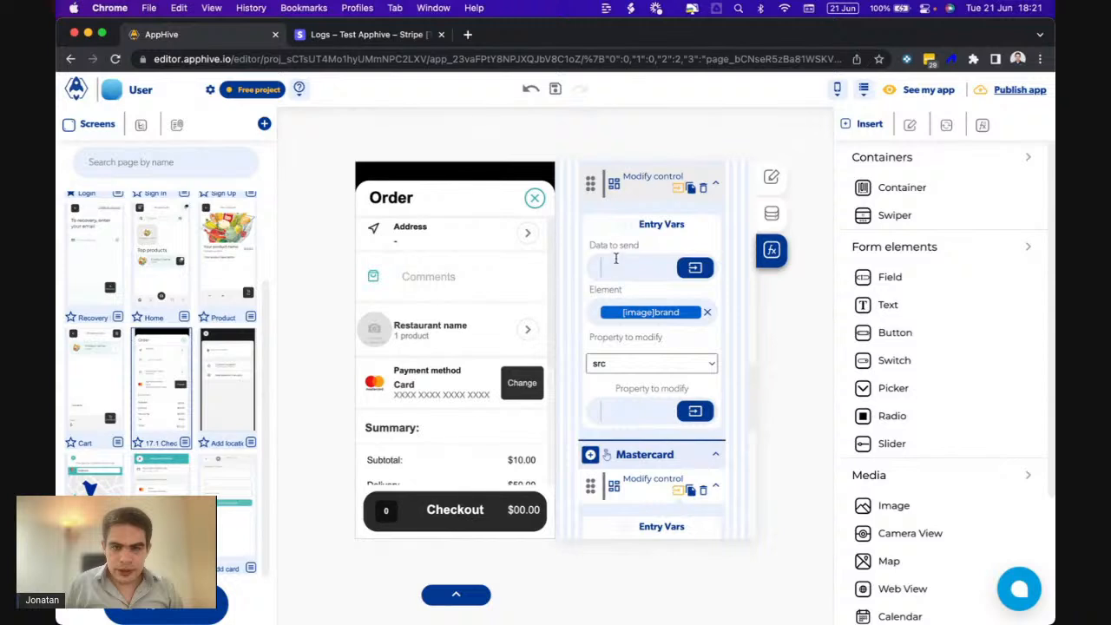
scroll(612, 347, down, 5)
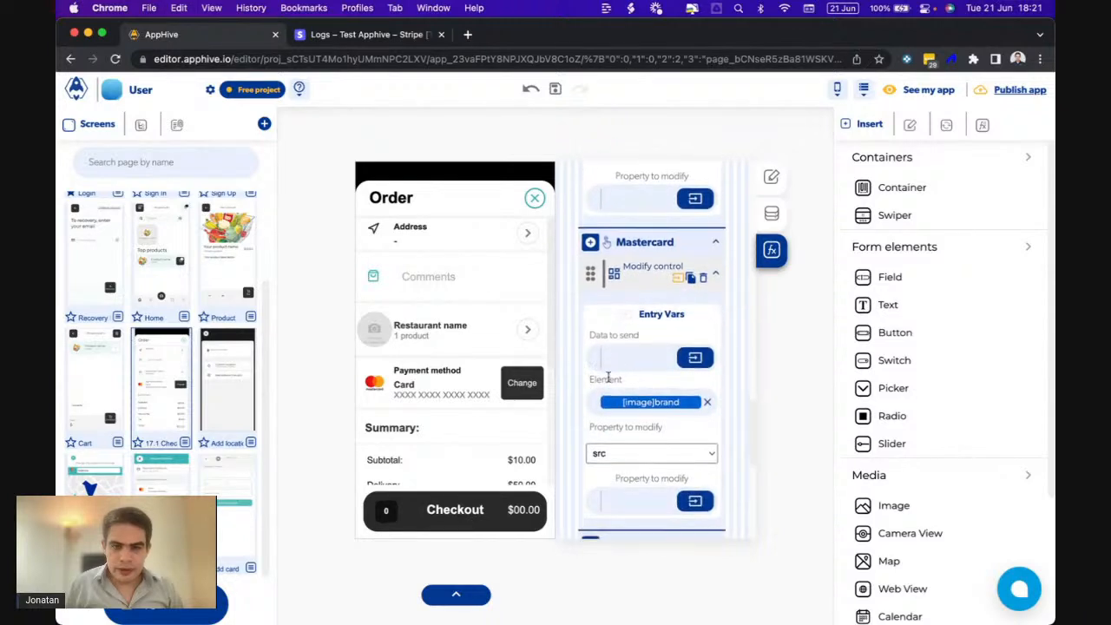
scroll(617, 373, down, 5)
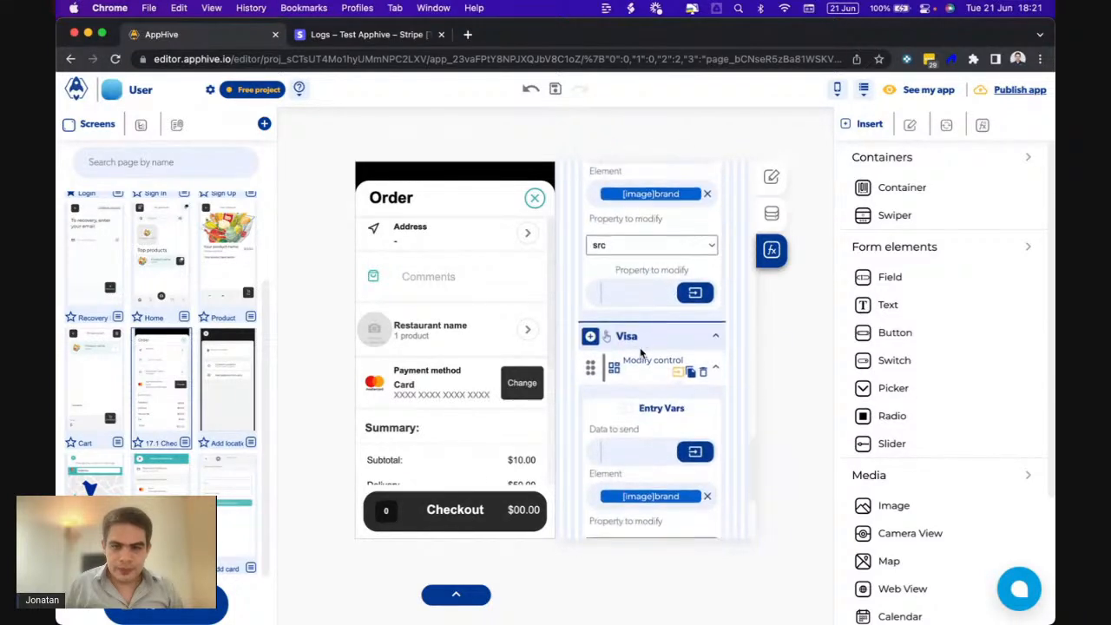
scroll(629, 438, down, 3)
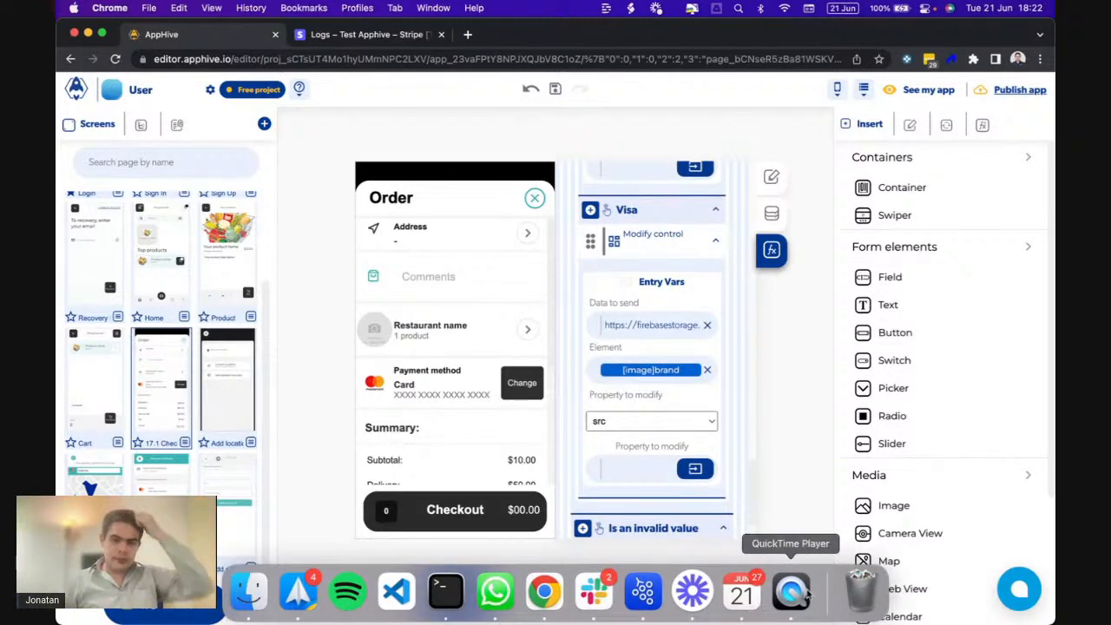
- Watch the iPhone checkout recording in QuickTime, then select the Checkout button in AppHive
click(790, 590)
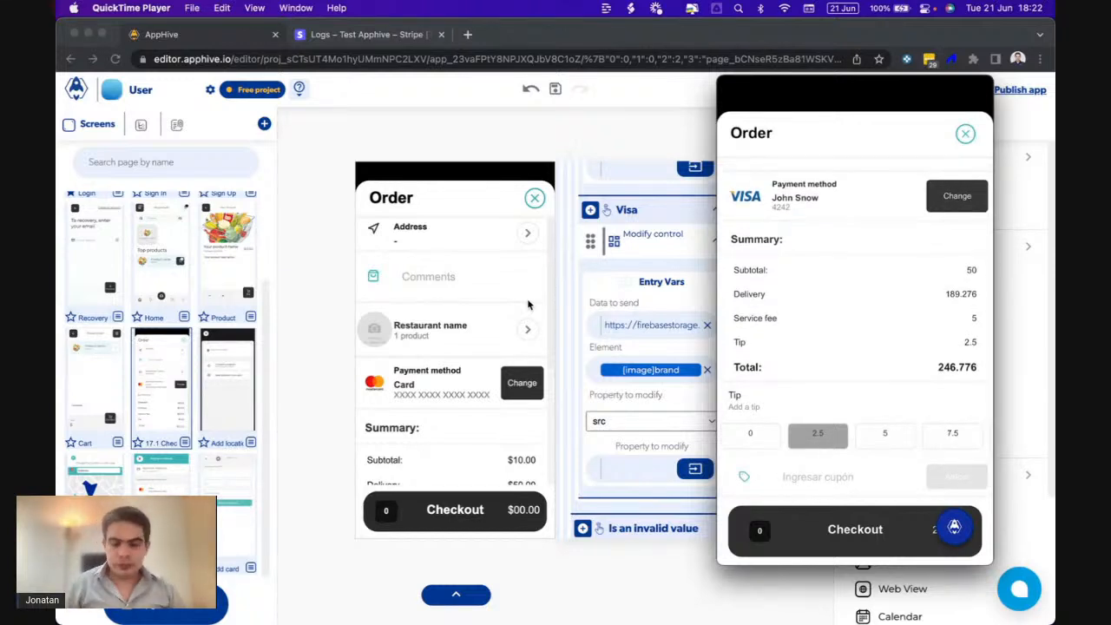
click(426, 496)
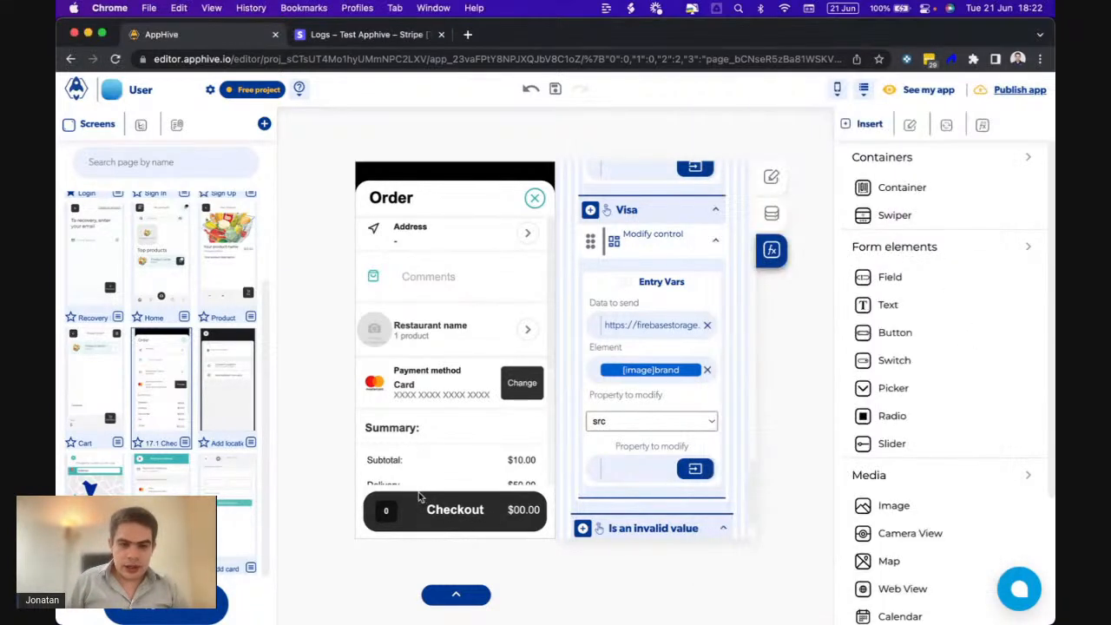
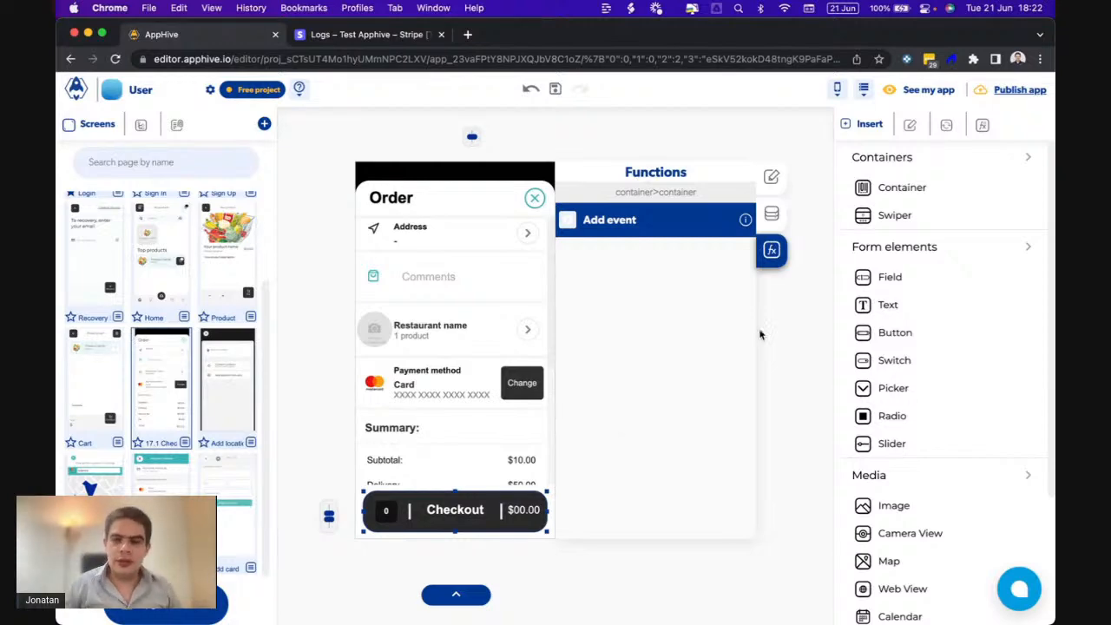
- Generate a new app process named 'Checkout' with the description 'Create a Checkout'
click(982, 125)
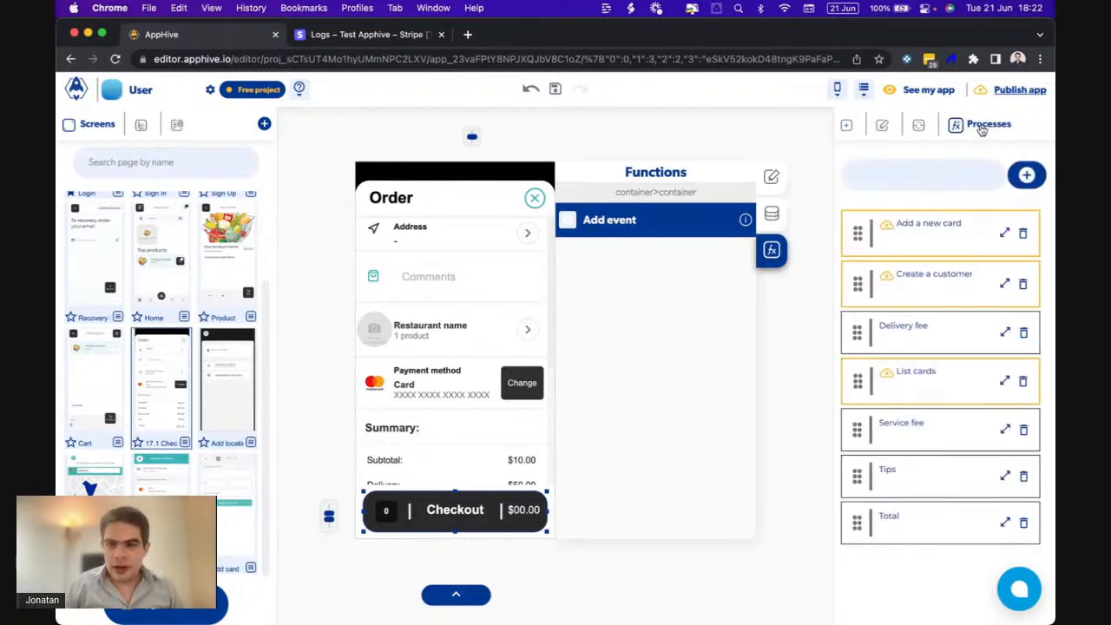
click(1026, 176)
click(387, 357)
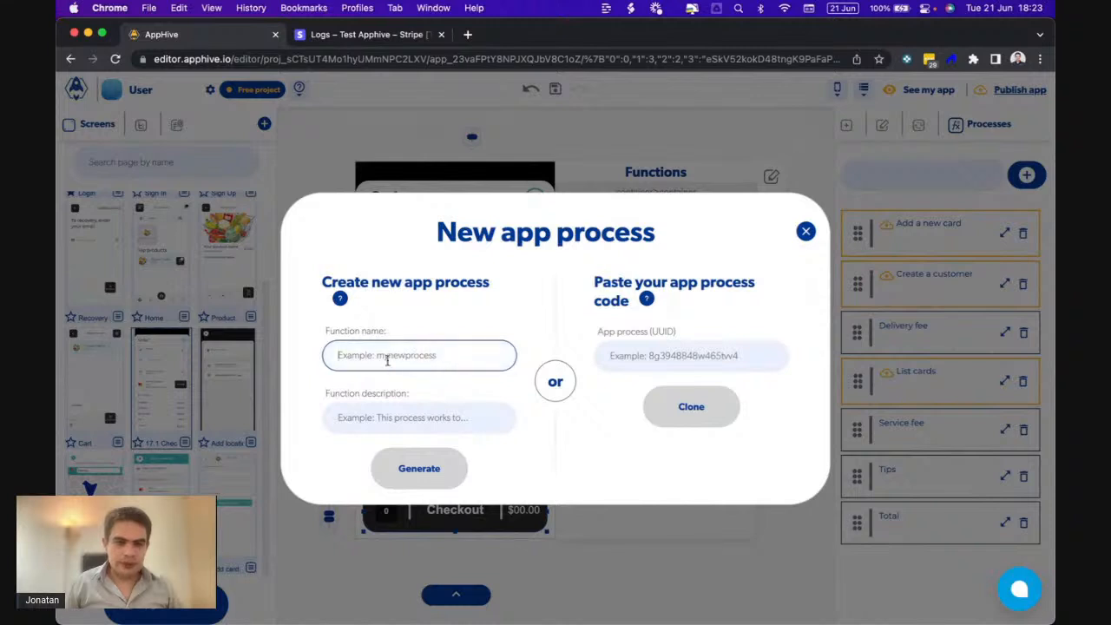
text(Checkout)
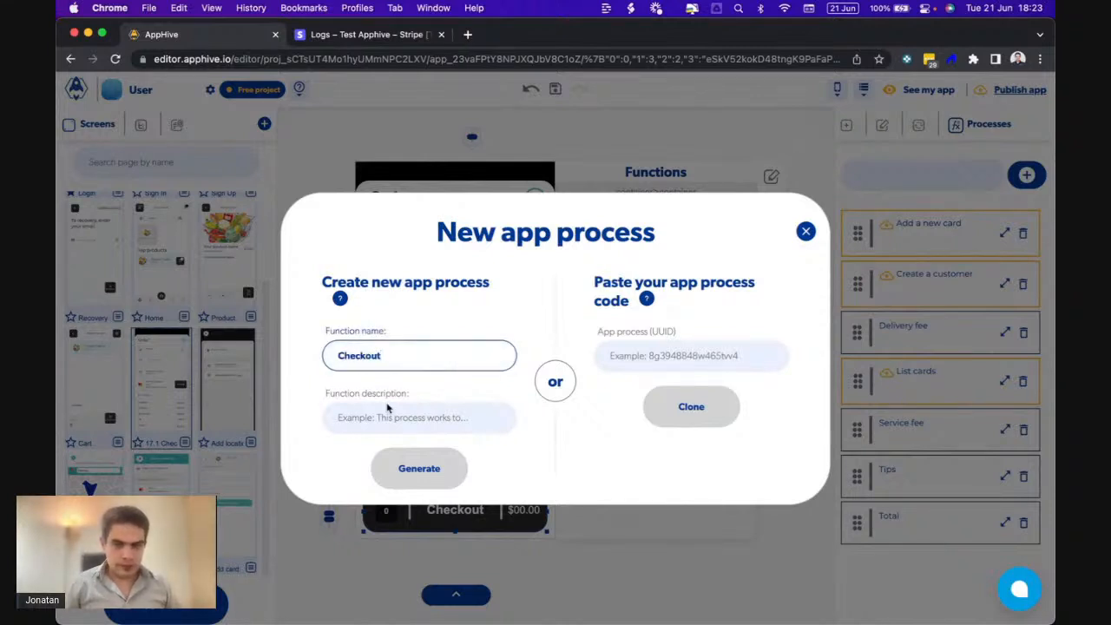
click(387, 413)
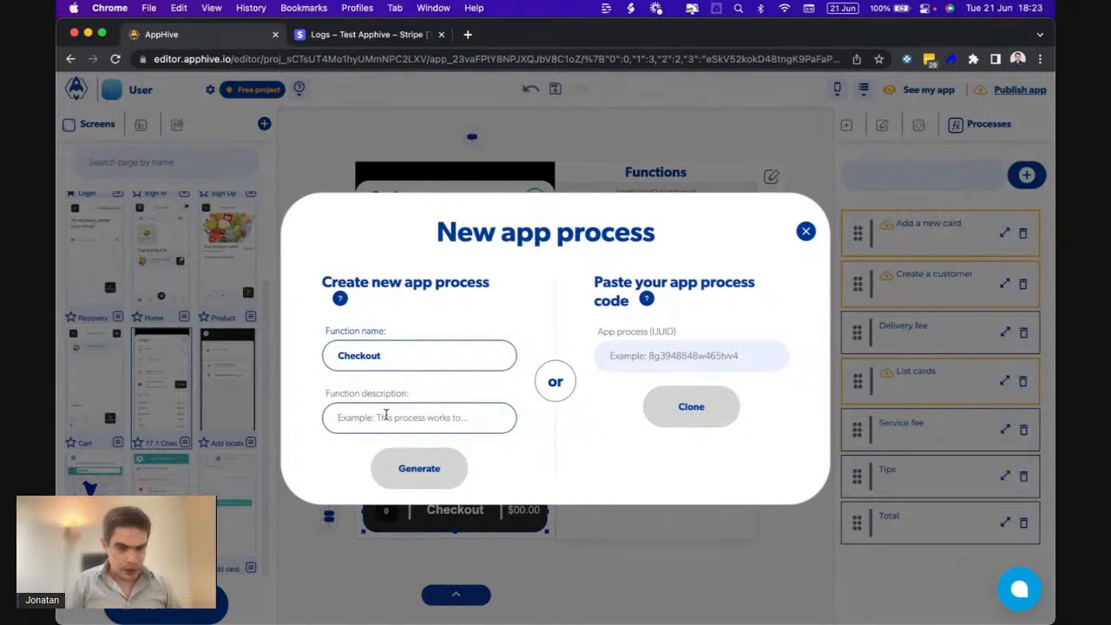
text(Create a Checkout)
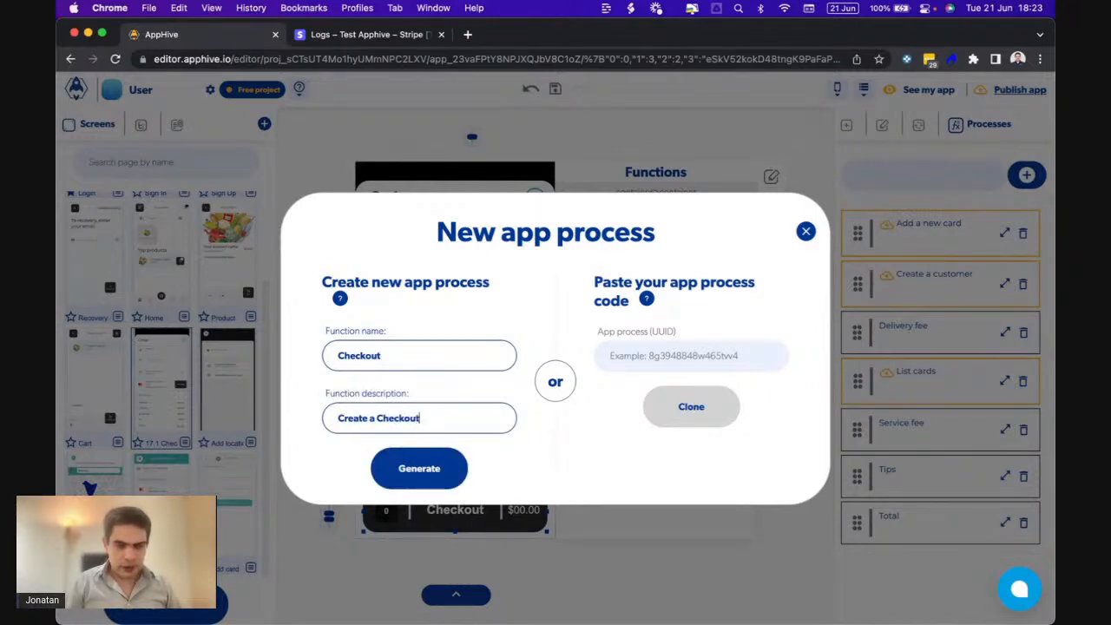
click(418, 457)
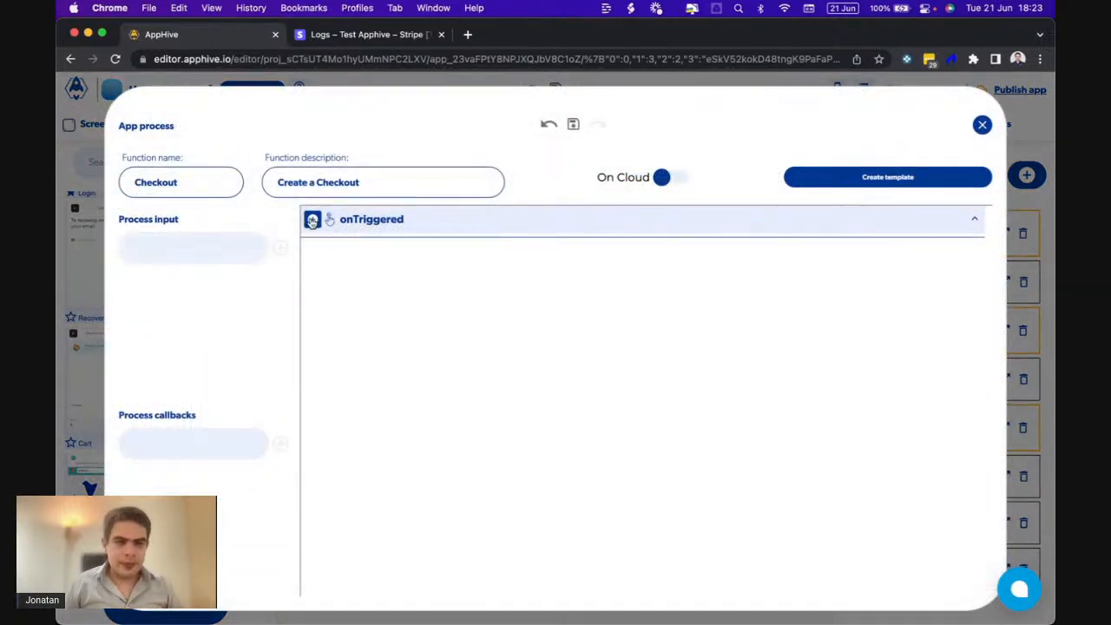
- Add a Stripe Create a PaymentIntent step and an 'amount' process input
click(312, 219)
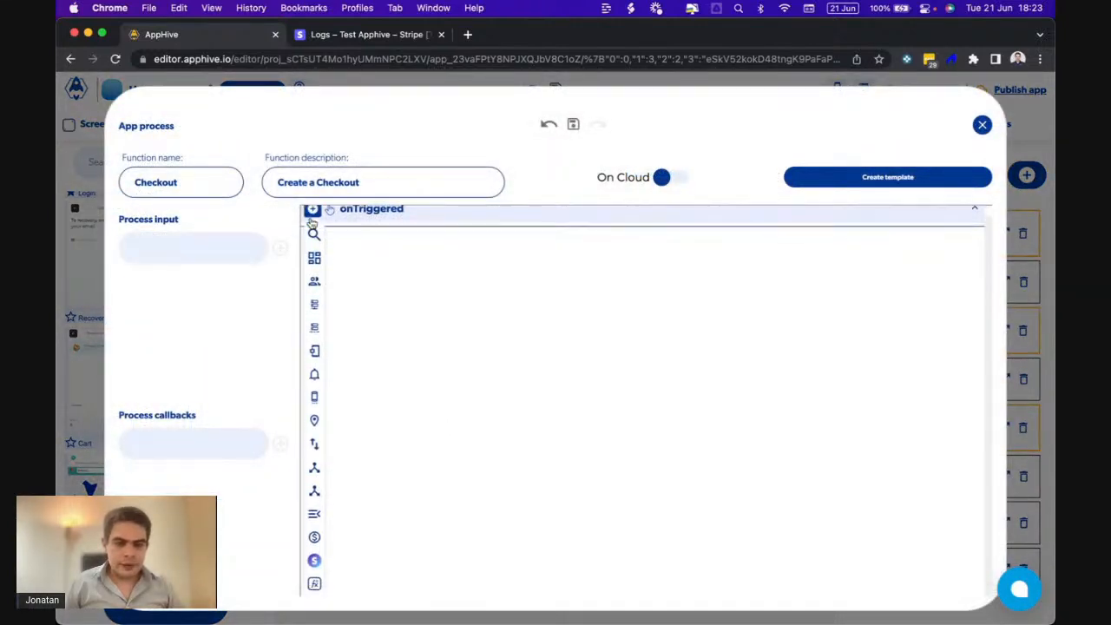
mouse_move(314, 571)
scroll(380, 587, down, 4)
scroll(379, 586, up, 1)
scroll(383, 562, down, 1)
scroll(386, 562, down, 3)
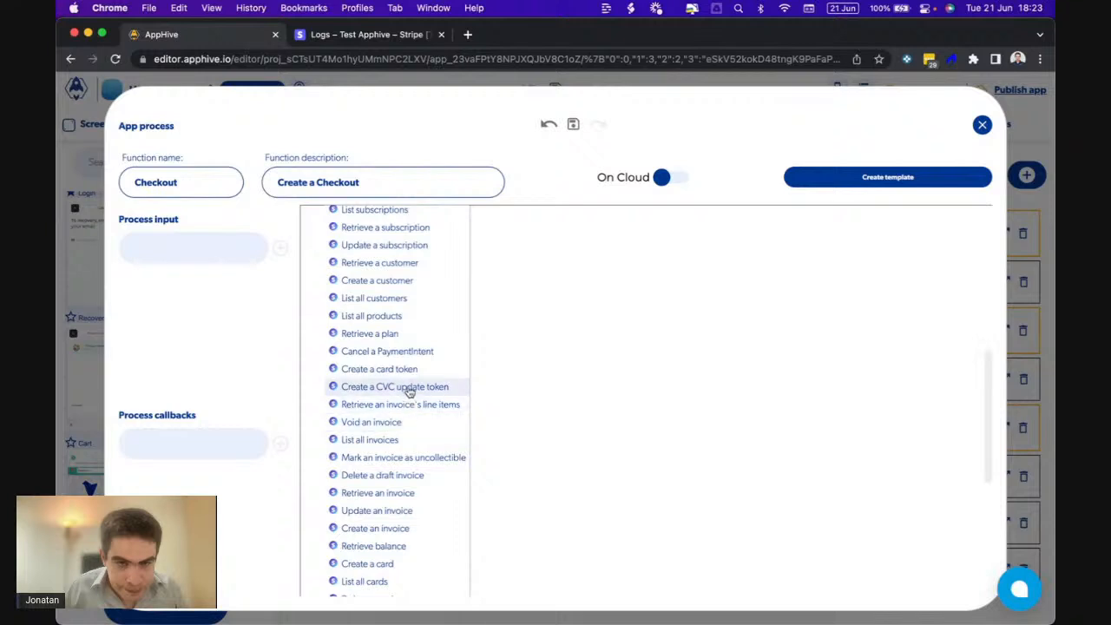
scroll(406, 388, down, 2)
scroll(407, 389, down, 2)
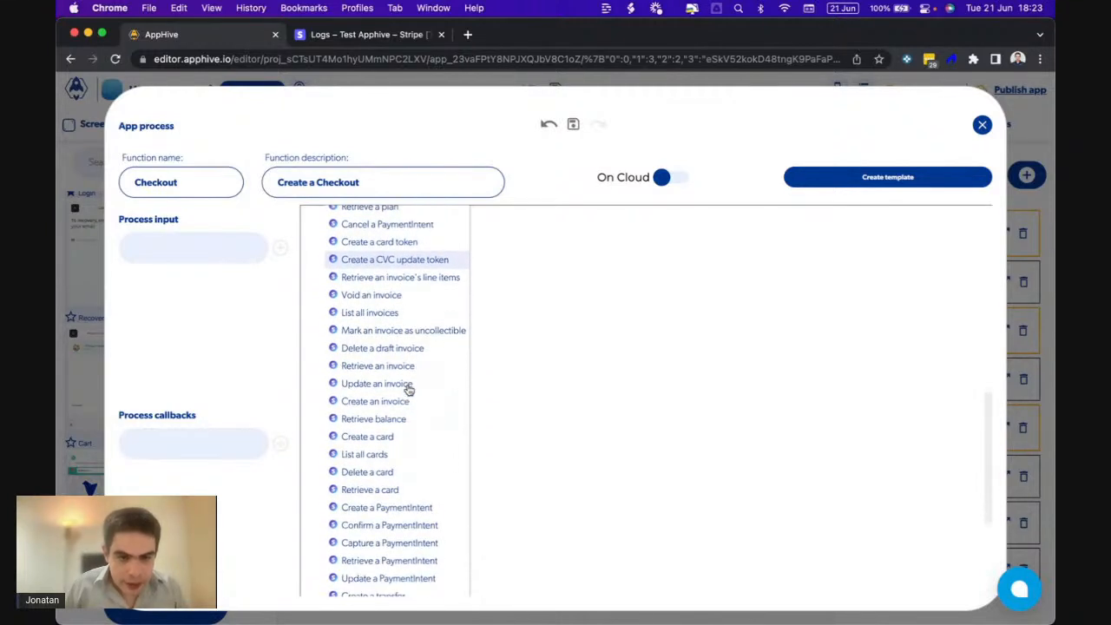
click(390, 507)
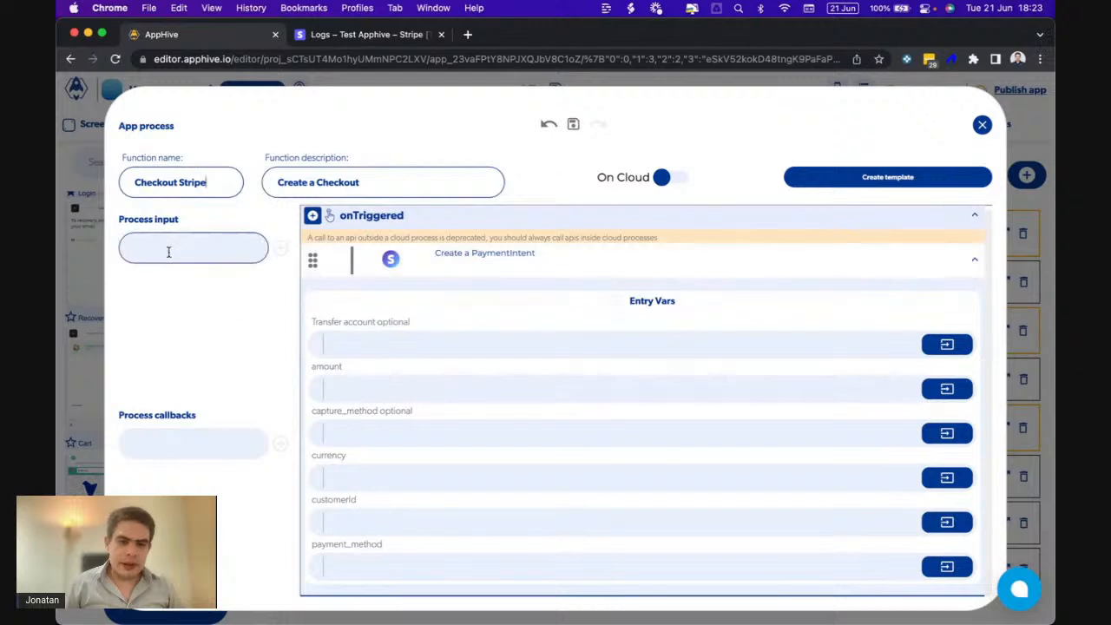
text(amou)
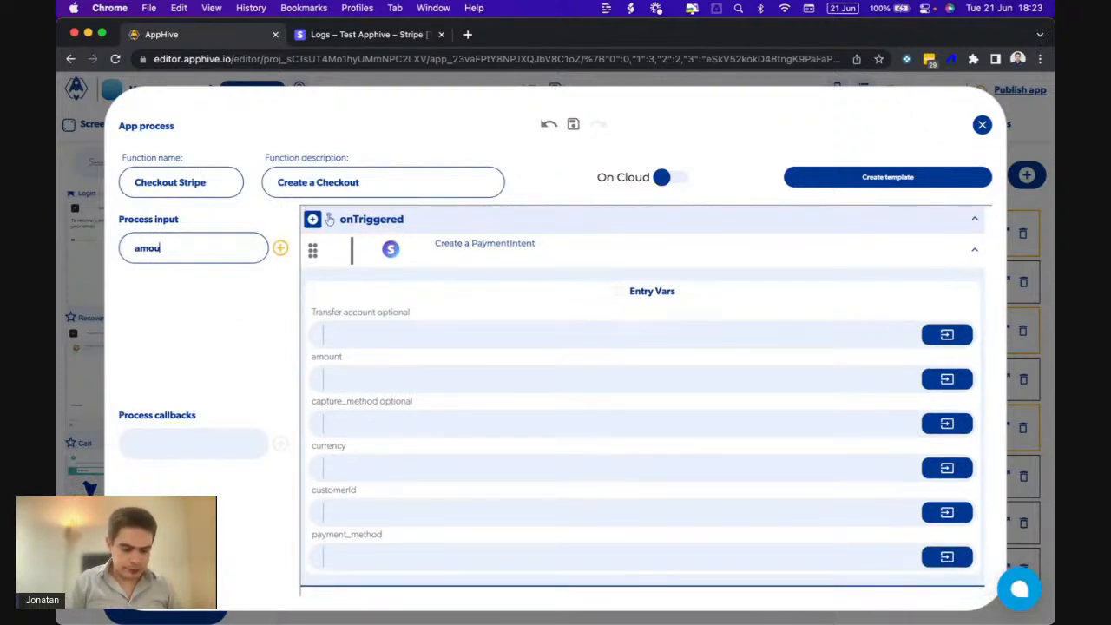
click(280, 250)
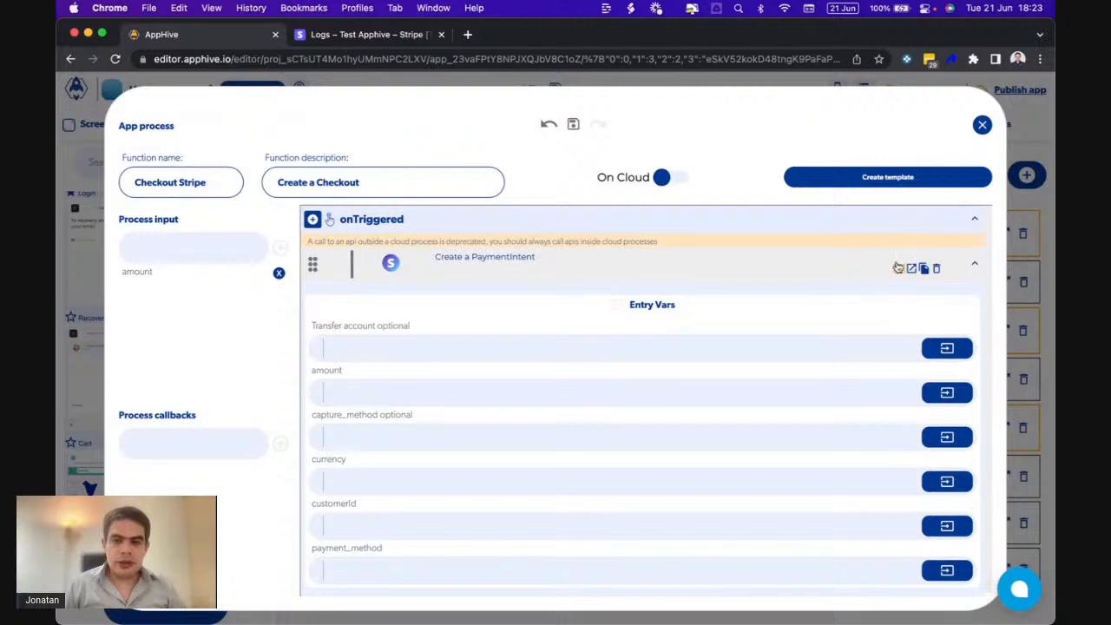
- Add a Logic Arithmetic operation step above Create a PaymentIntent
click(902, 266)
click(313, 219)
mouse_move(316, 362)
click(359, 394)
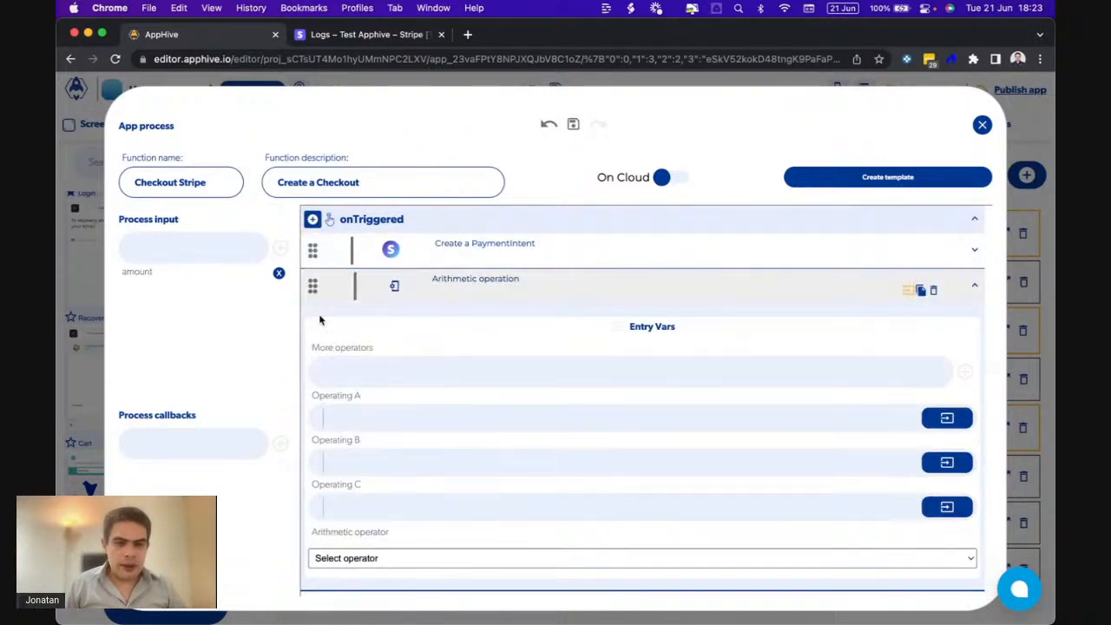
drag(314, 241, 315, 244)
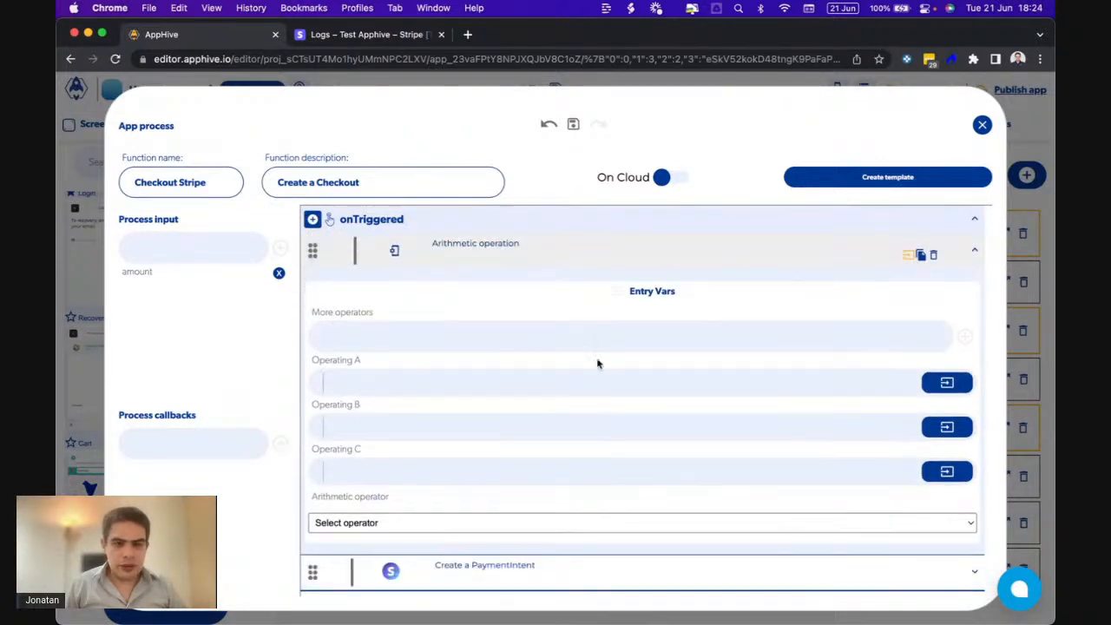
- Set the arithmetic operation to the page data amount multiplied (*) by 100
click(947, 383)
click(956, 416)
click(827, 472)
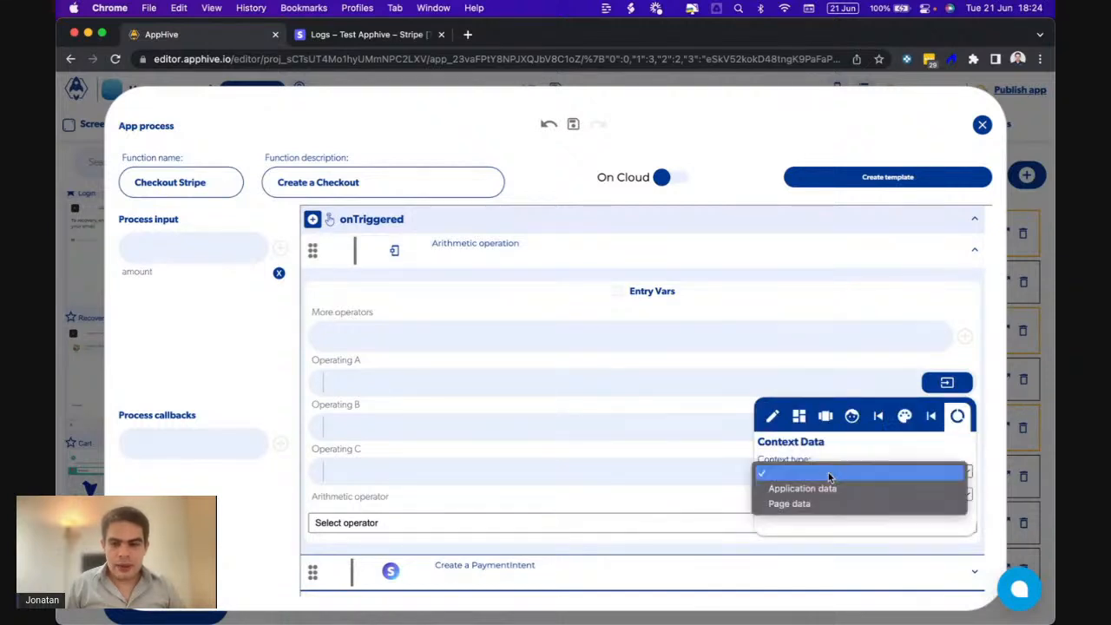
click(790, 503)
click(780, 491)
click(784, 509)
click(628, 404)
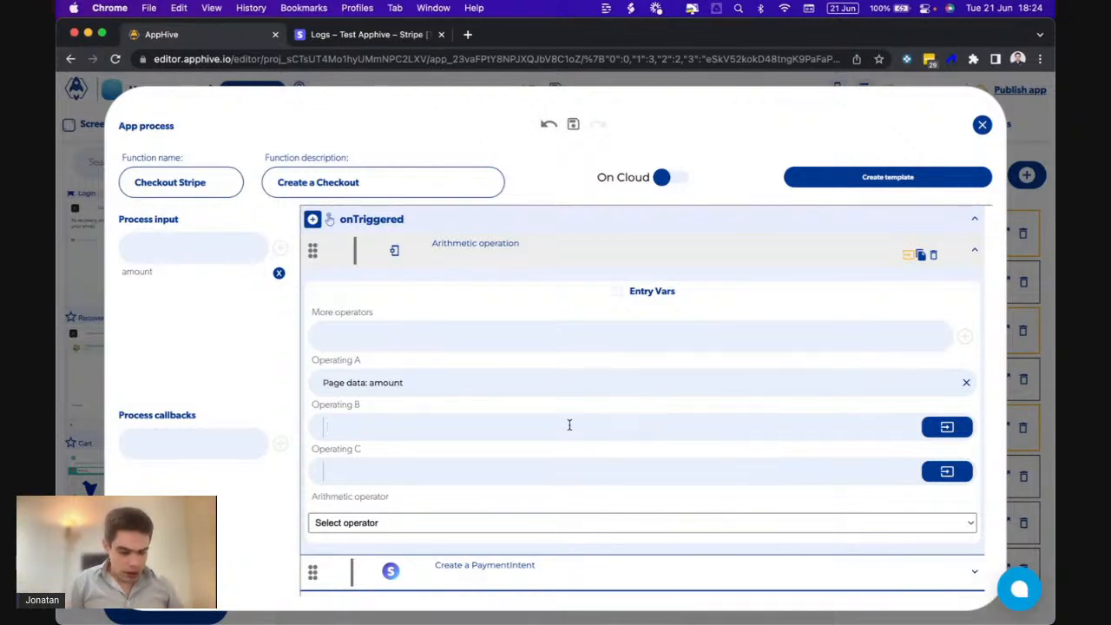
click(468, 520)
click(424, 565)
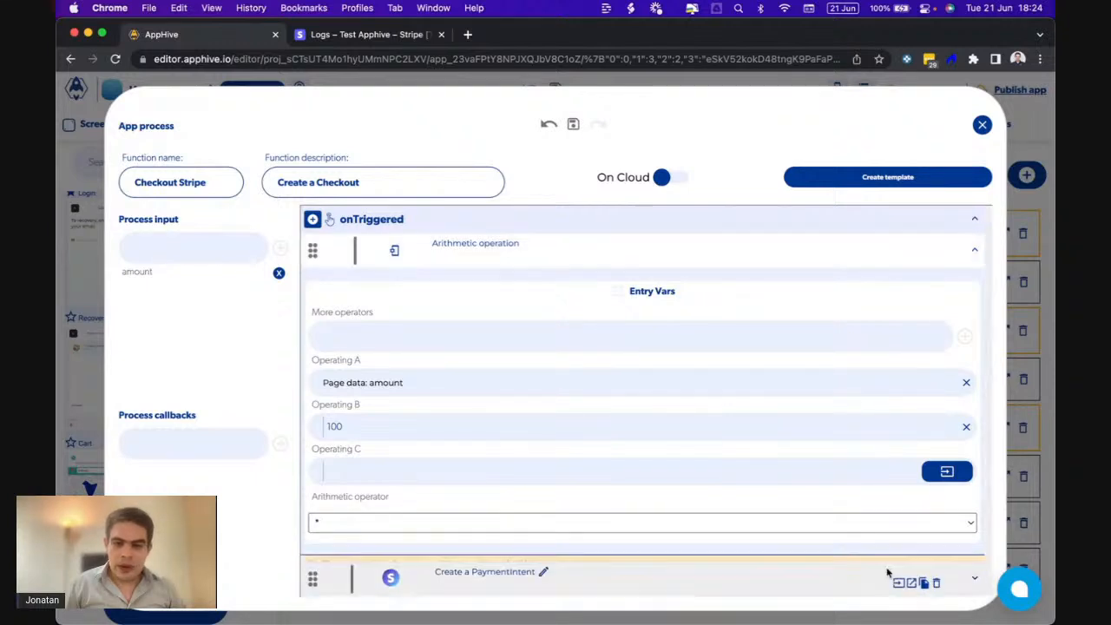
- Feed the Arithmetic operation result into the PaymentIntent amount
click(899, 589)
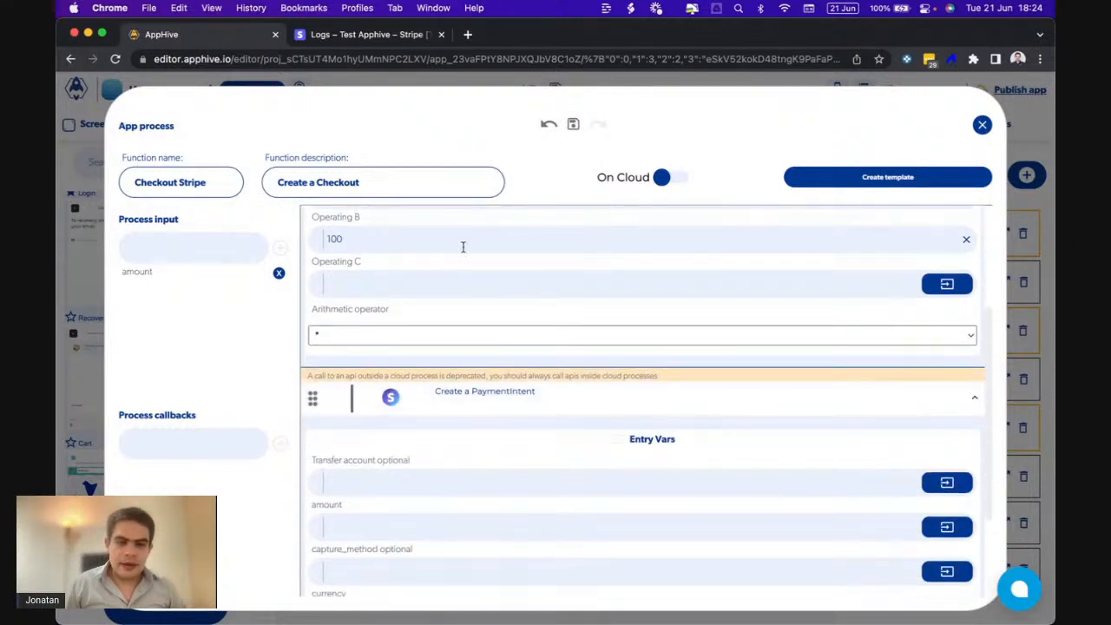
scroll(354, 237, up, 3)
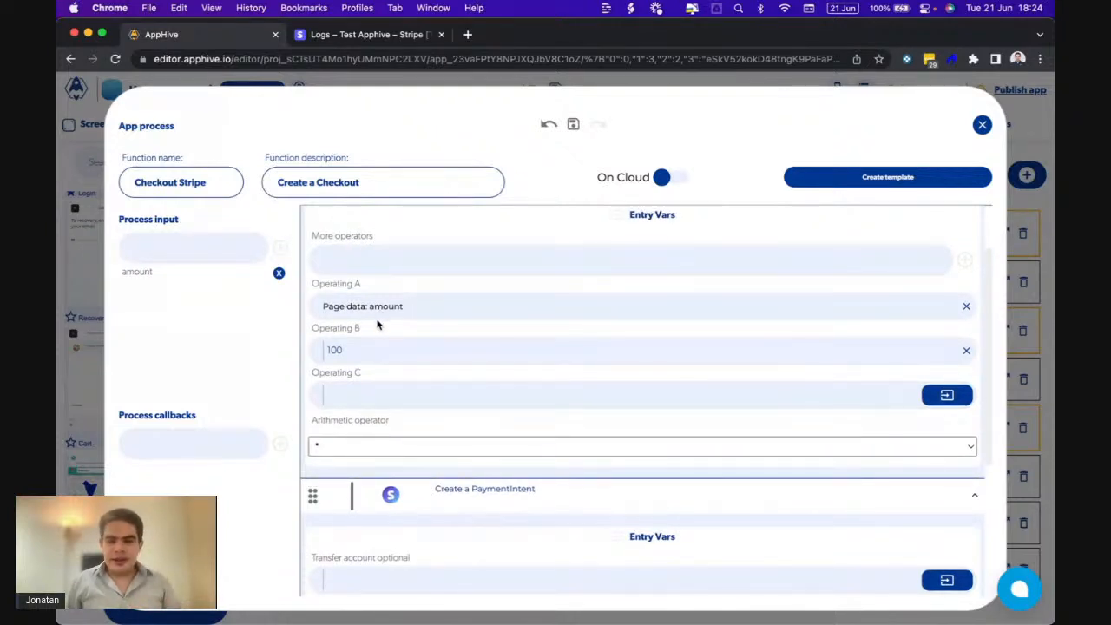
scroll(379, 326, down, 3)
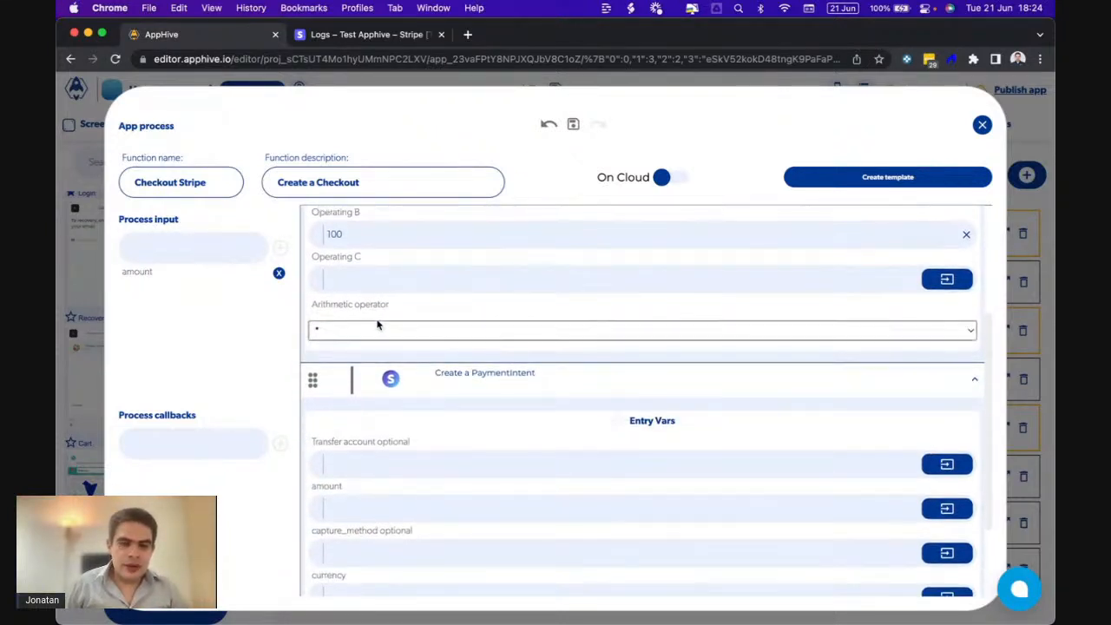
scroll(405, 366, down, 3)
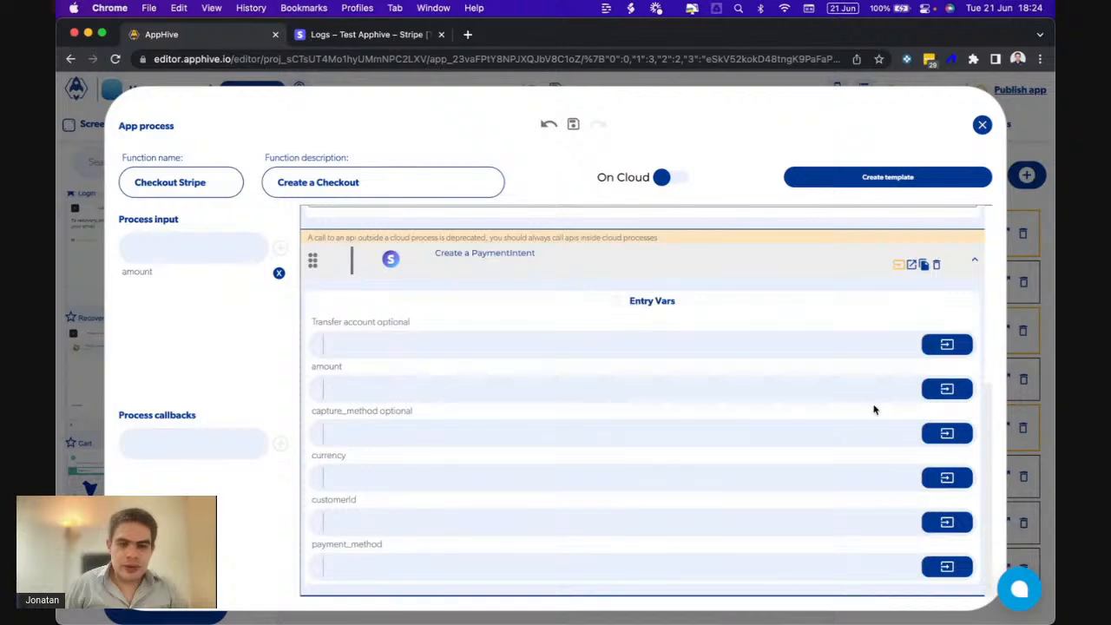
click(946, 389)
click(927, 422)
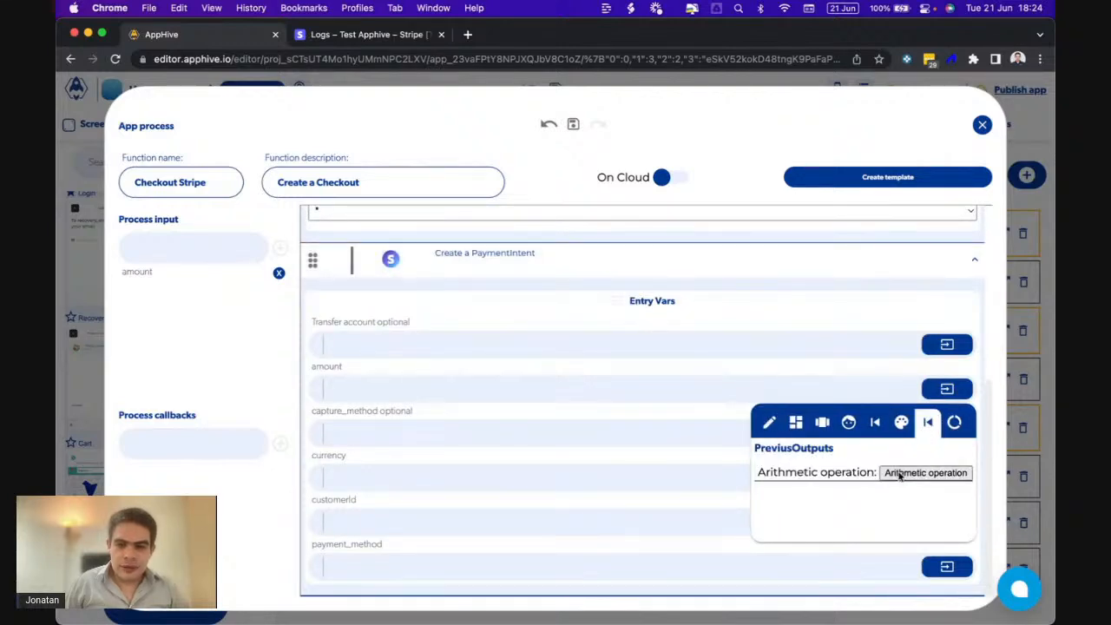
click(901, 474)
scroll(625, 402, up, 8)
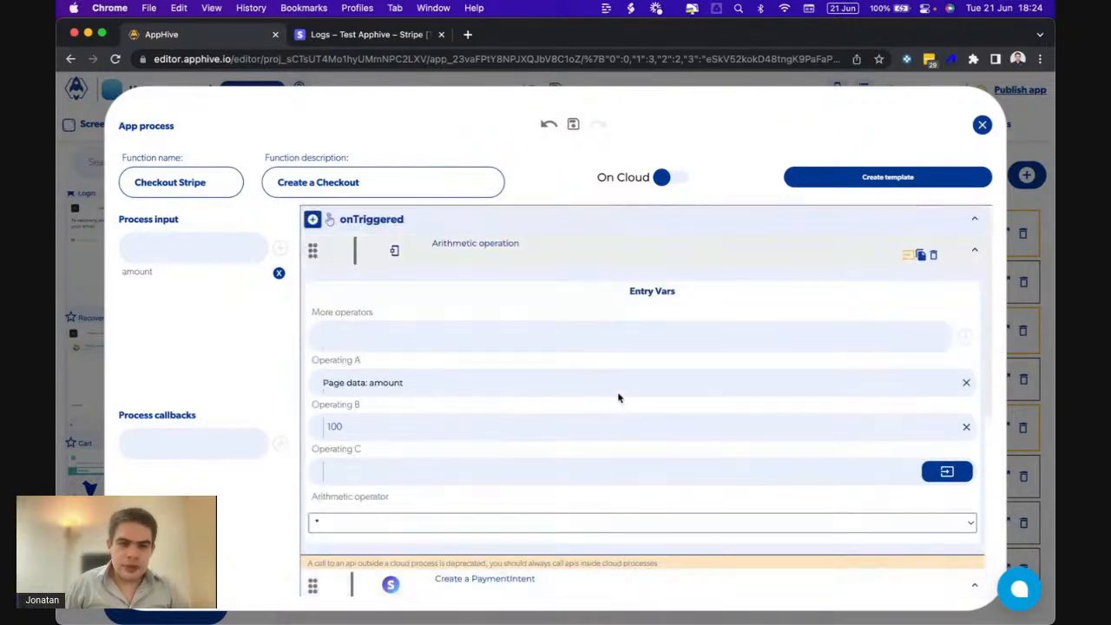
scroll(503, 421, down, 6)
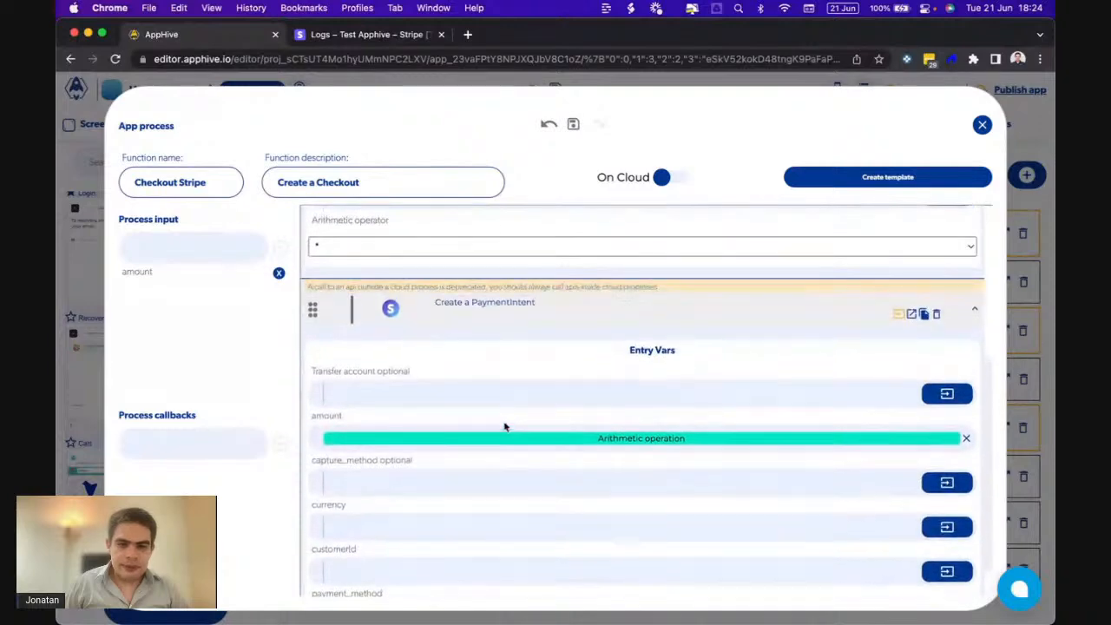
click(897, 315)
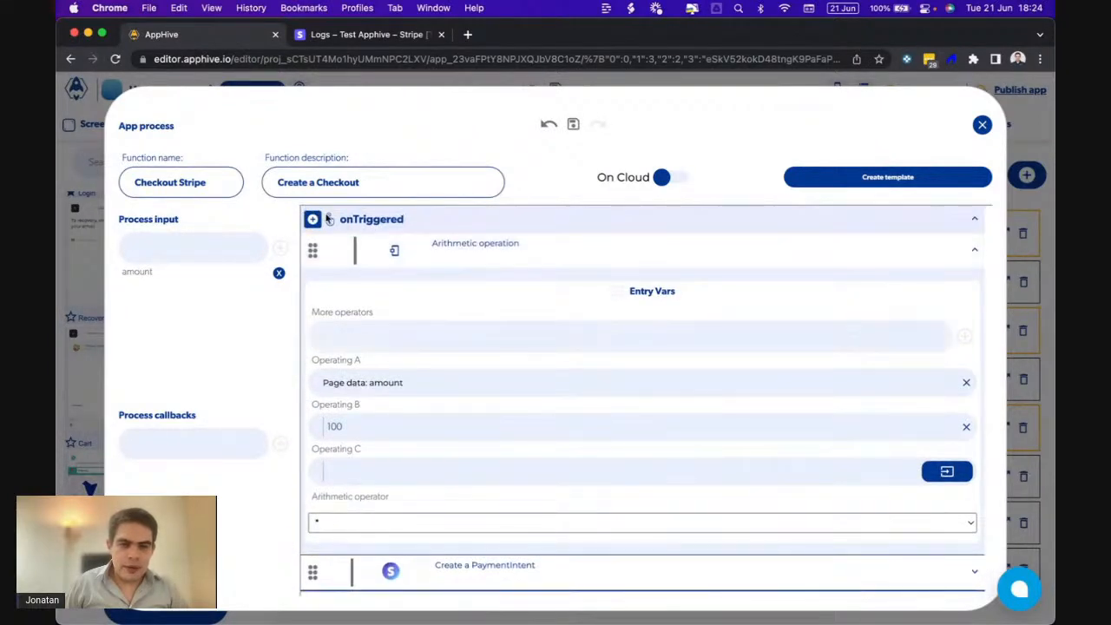
click(311, 220)
- Add a Global Formater step above the PaymentIntent, with origin data from a previous step's output
mouse_move(314, 363)
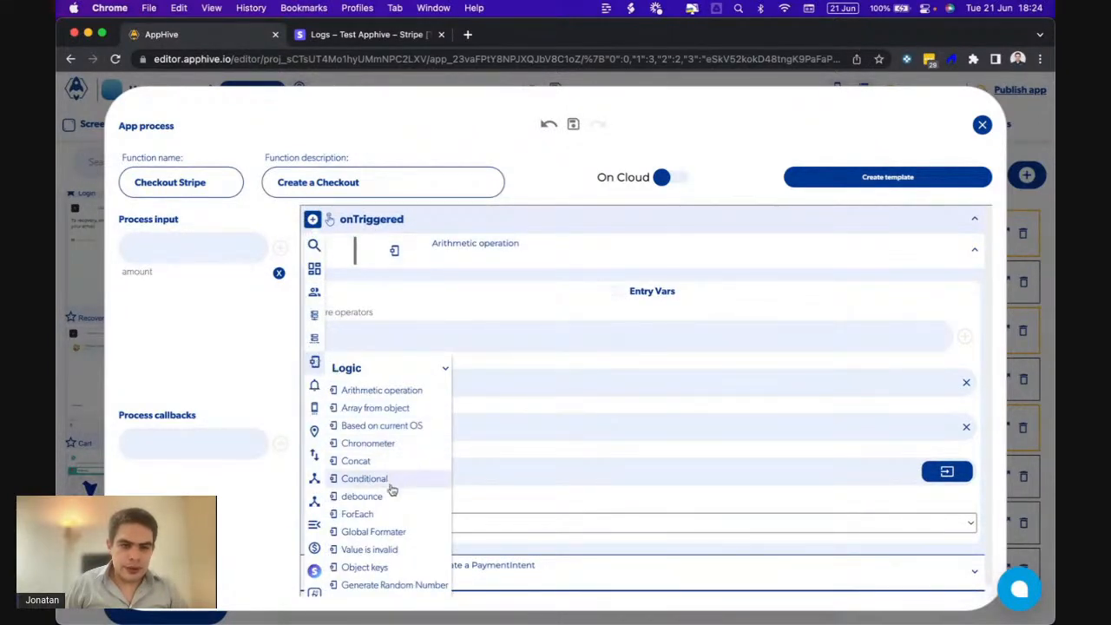
click(363, 532)
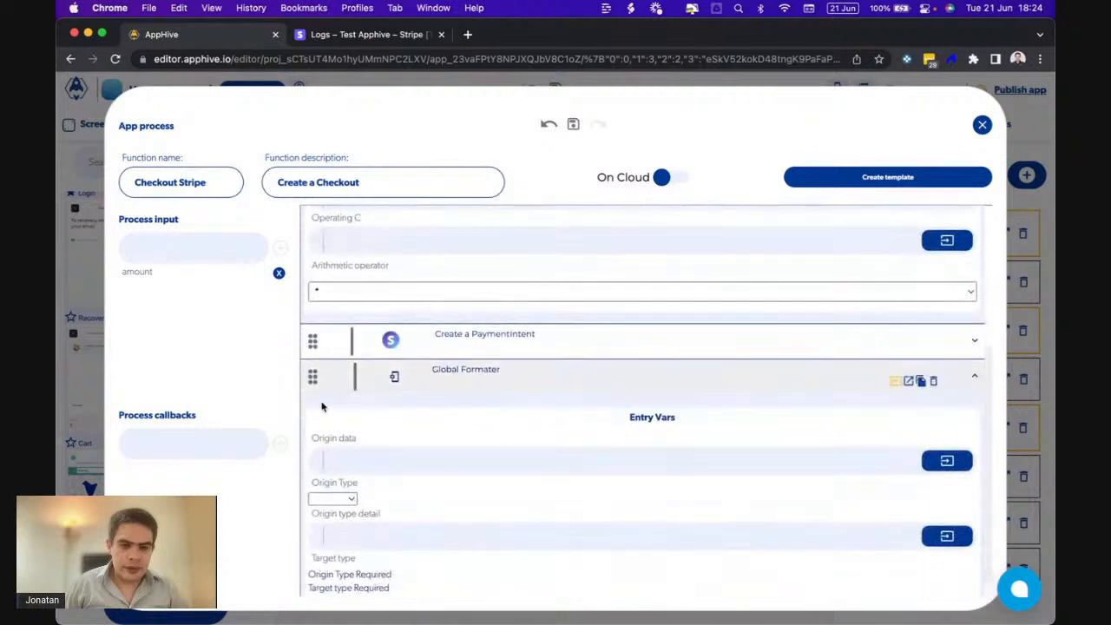
drag(312, 366, 314, 332)
click(947, 424)
click(926, 458)
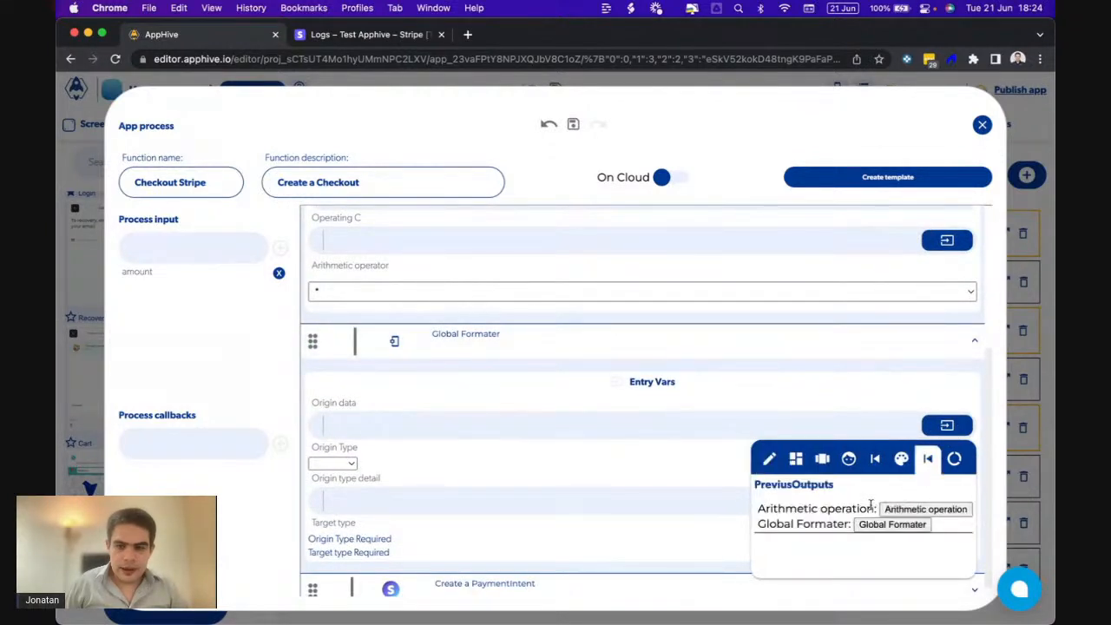
click(870, 526)
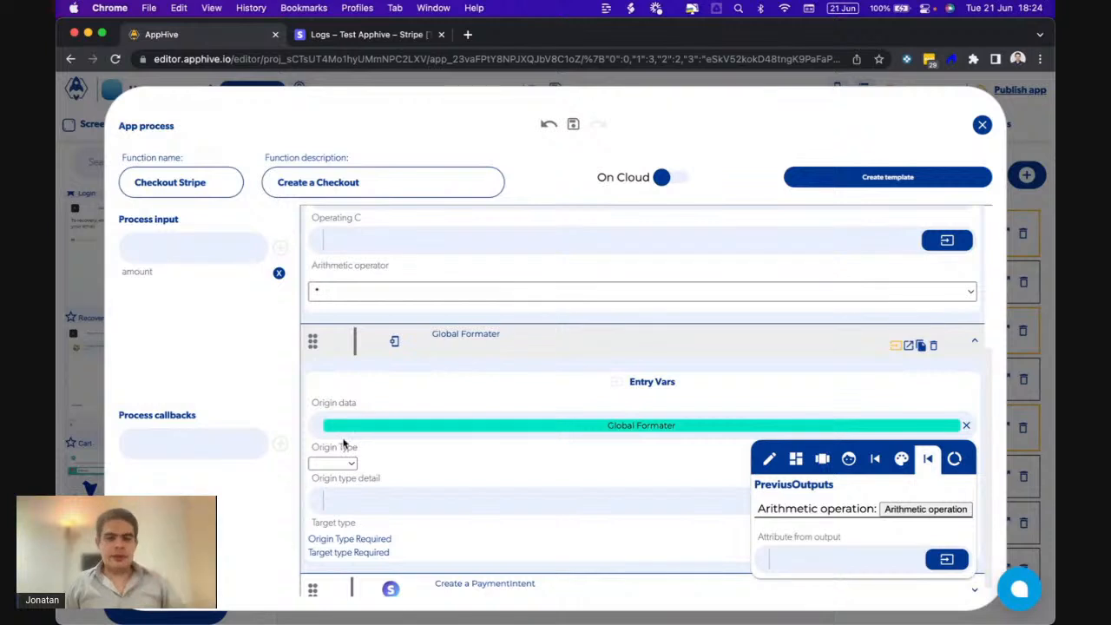
scroll(360, 373, up, 3)
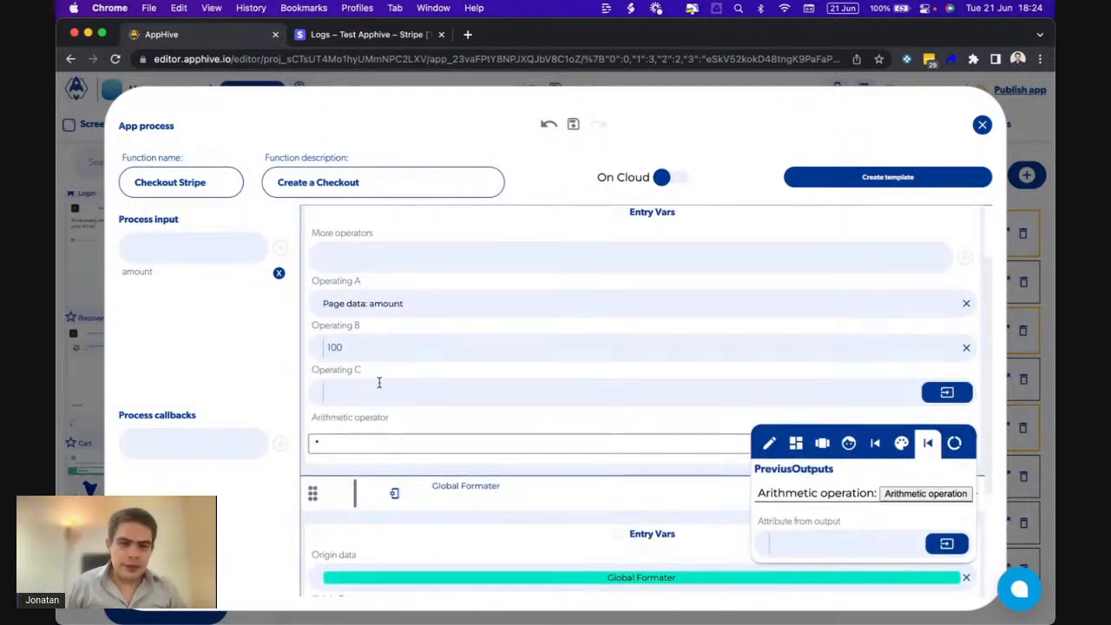
scroll(378, 382, down, 4)
- Set the formatter's origin type to number and target type to round
click(345, 450)
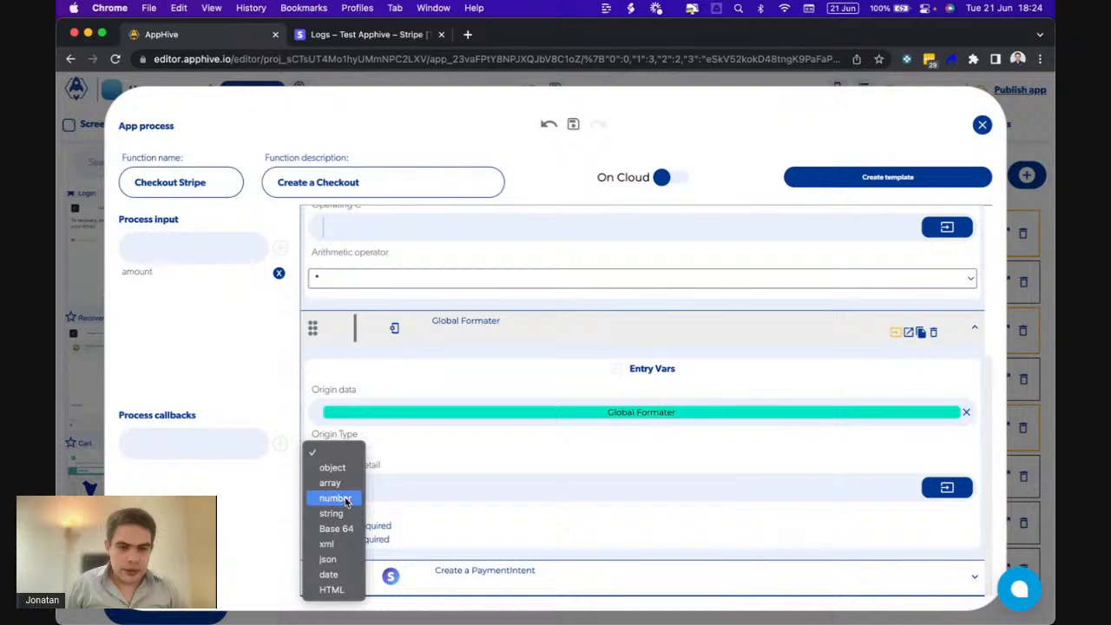
click(496, 450)
click(341, 449)
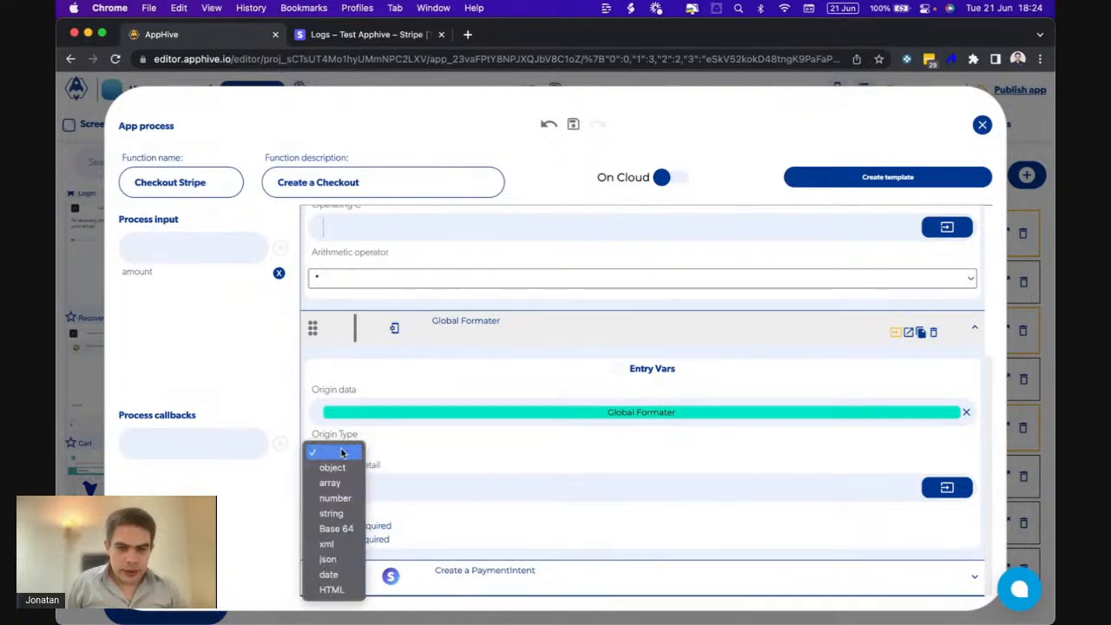
click(348, 501)
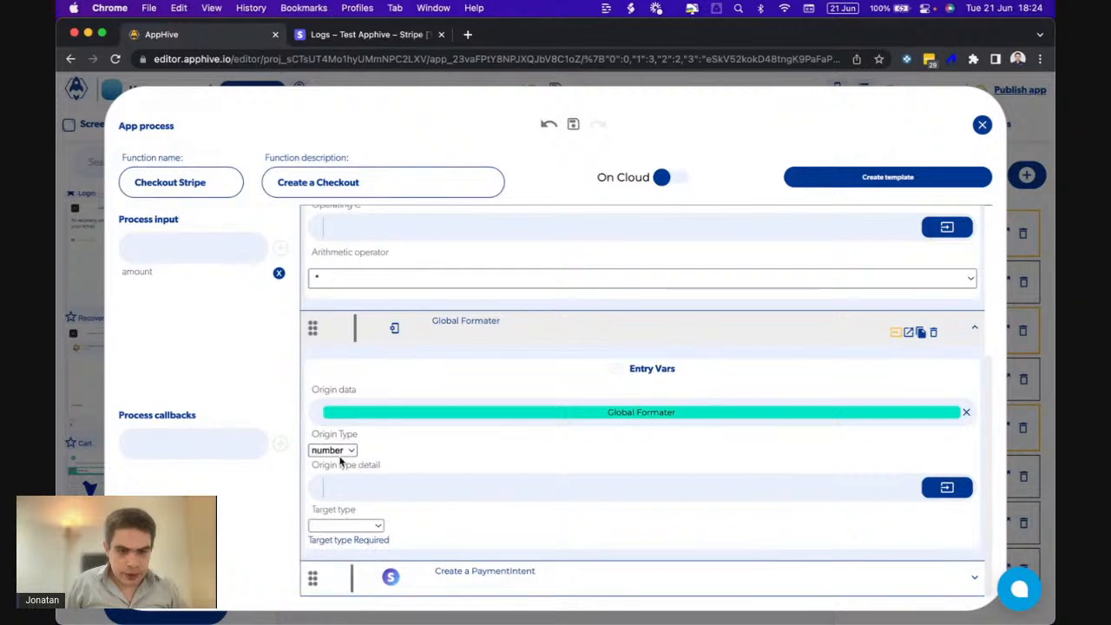
click(347, 526)
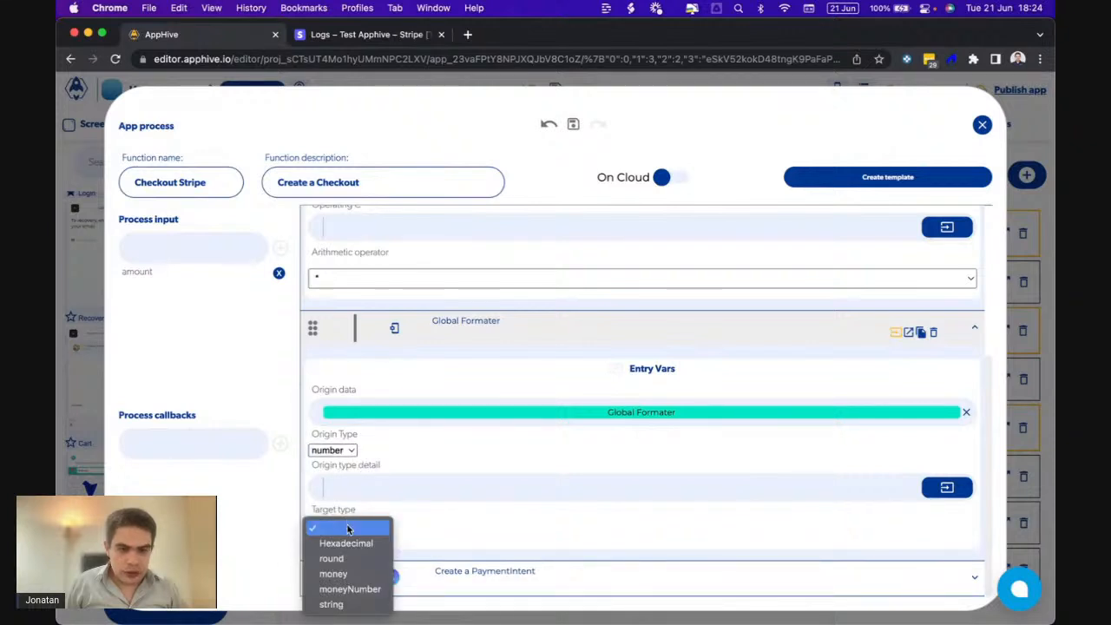
click(333, 557)
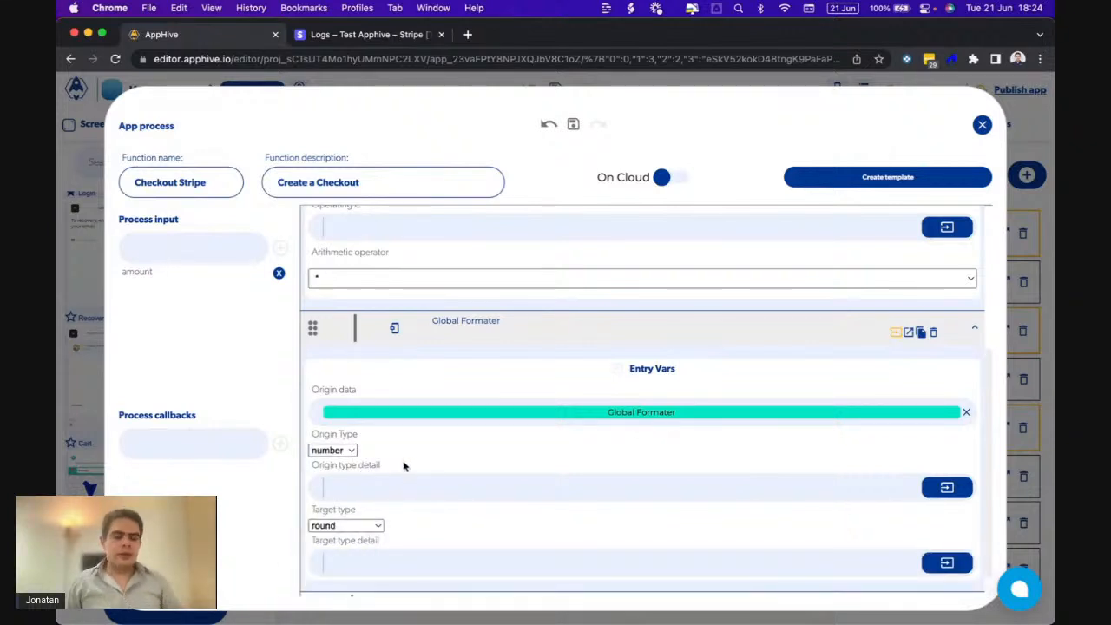
scroll(403, 464, up, 4)
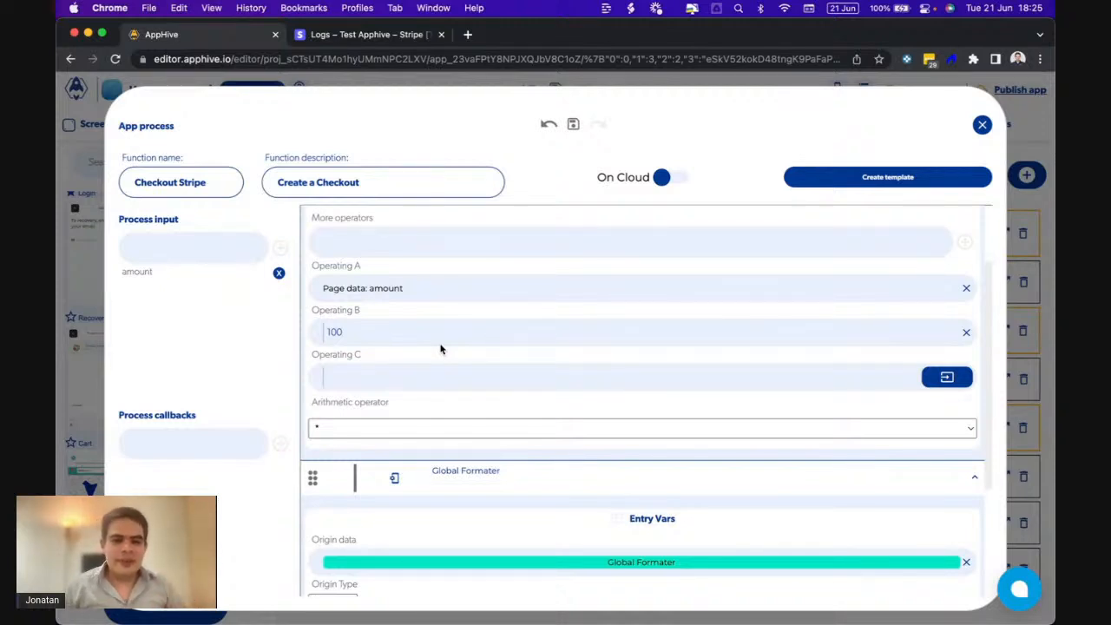
scroll(440, 349, down, 5)
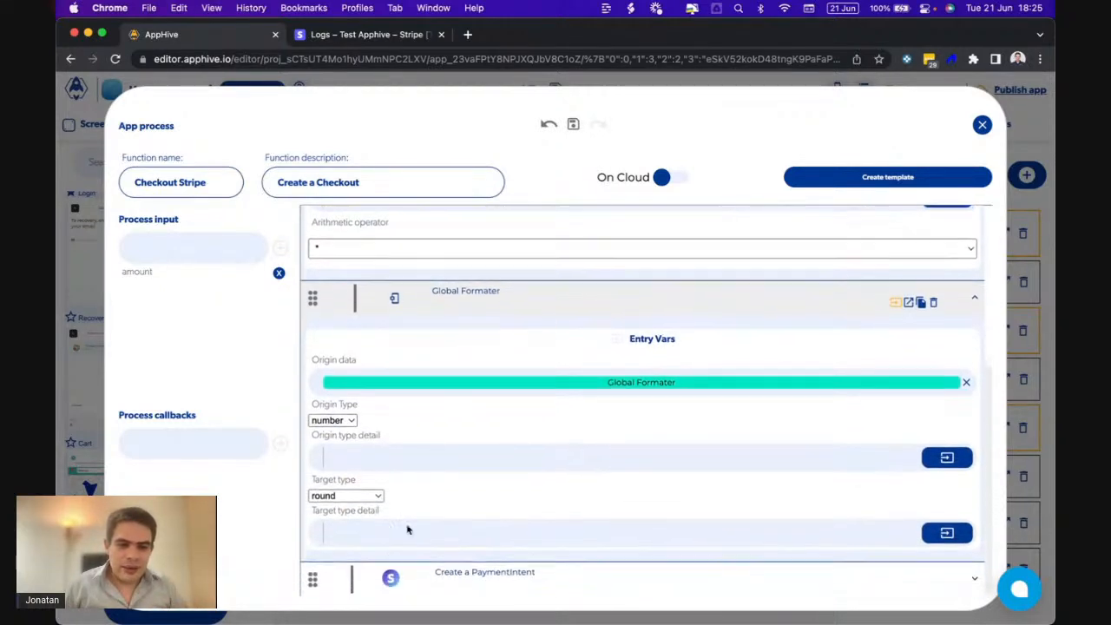
- Set the PaymentIntent amount to the Global Formater output
click(709, 576)
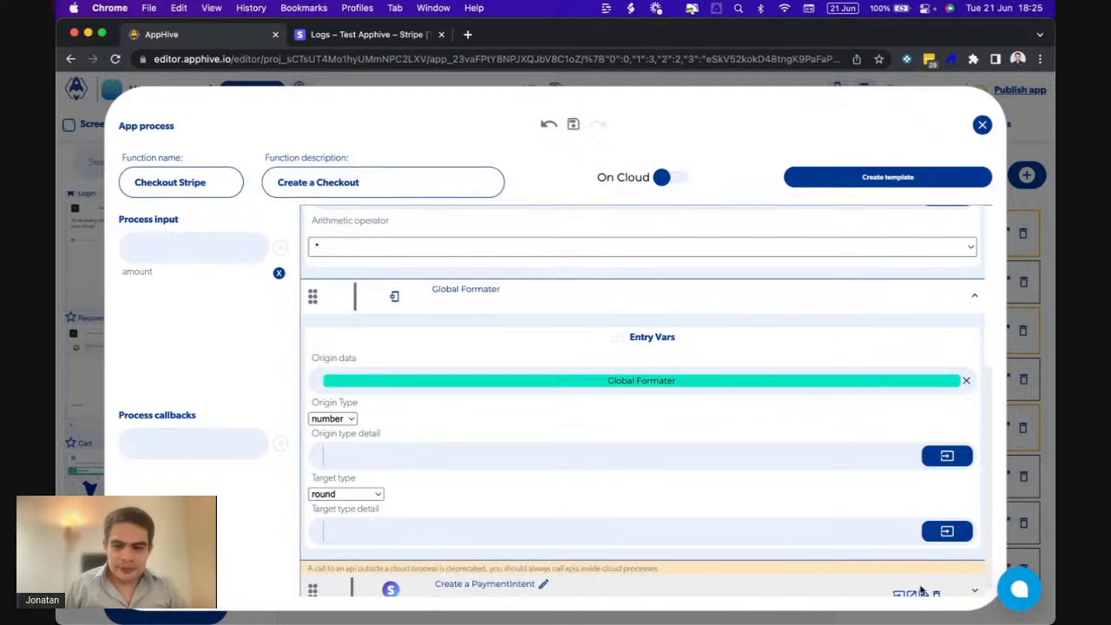
scroll(901, 595, down, 8)
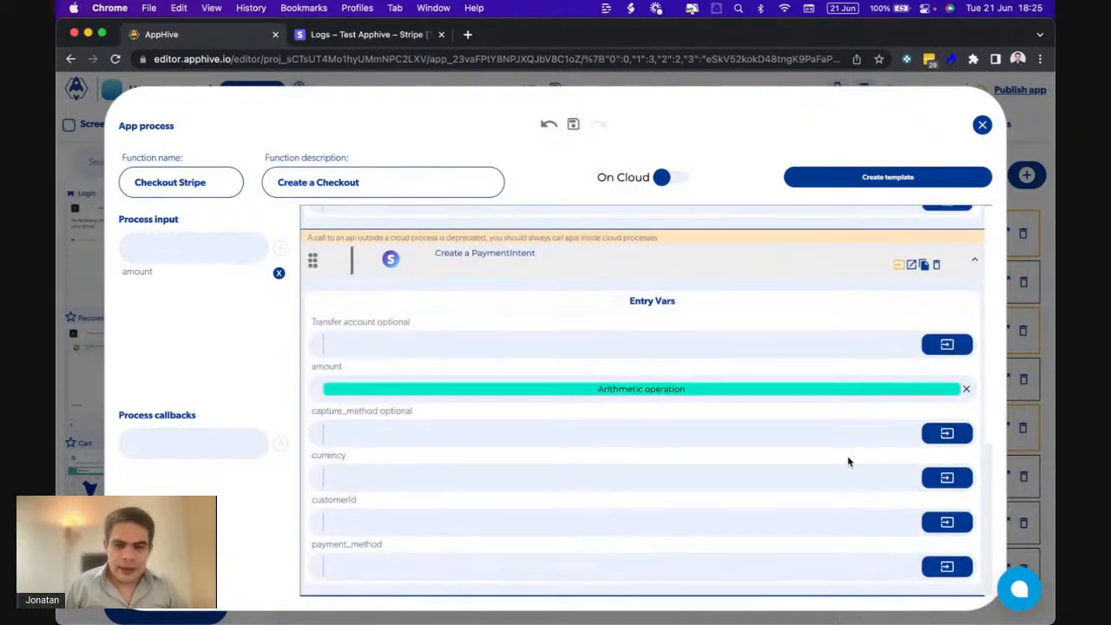
click(820, 392)
click(924, 422)
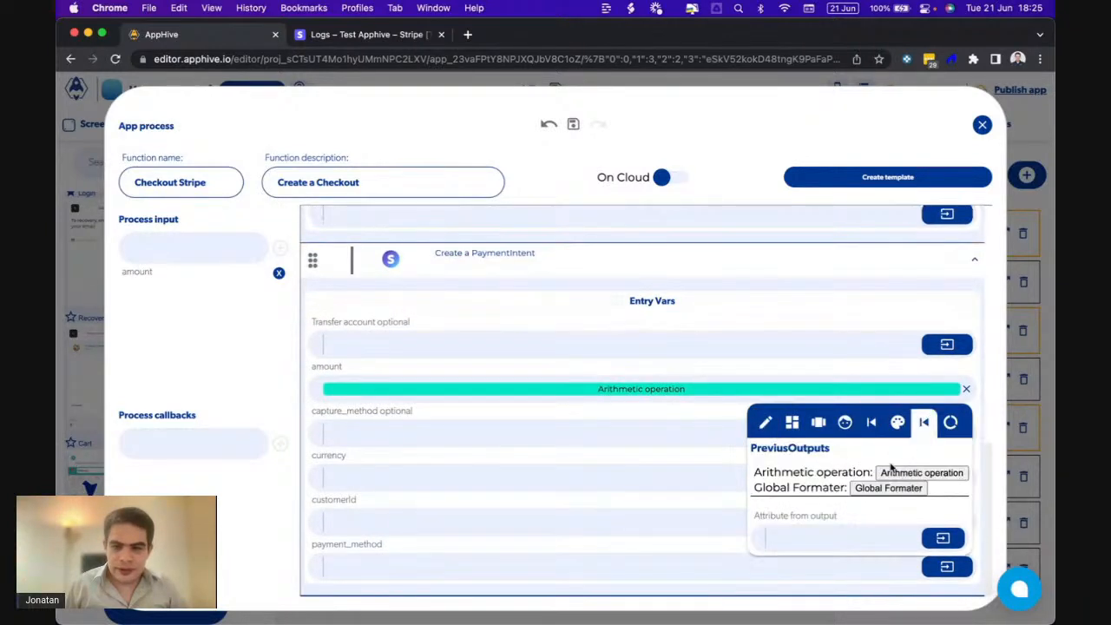
click(872, 488)
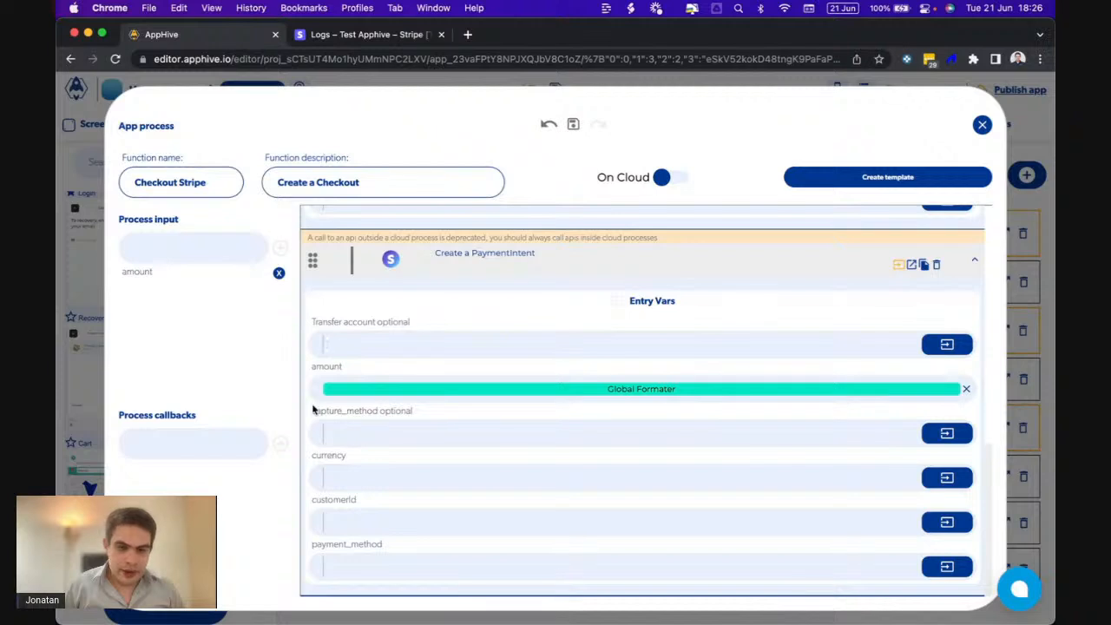
- Set the PaymentIntent currency to USD
drag(317, 412, 413, 411)
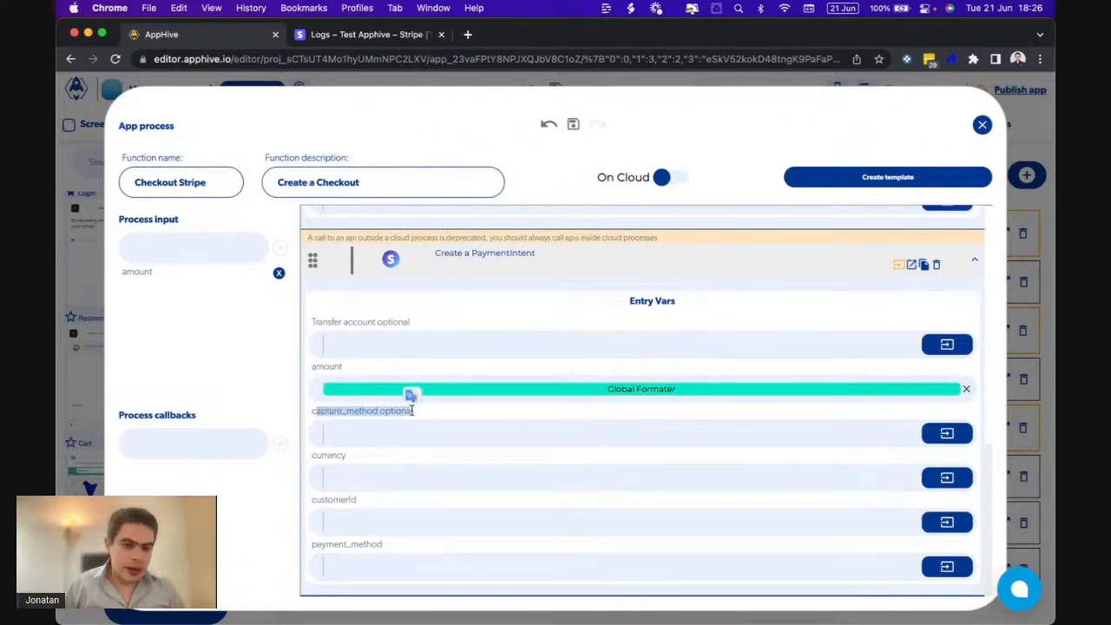
click(356, 475)
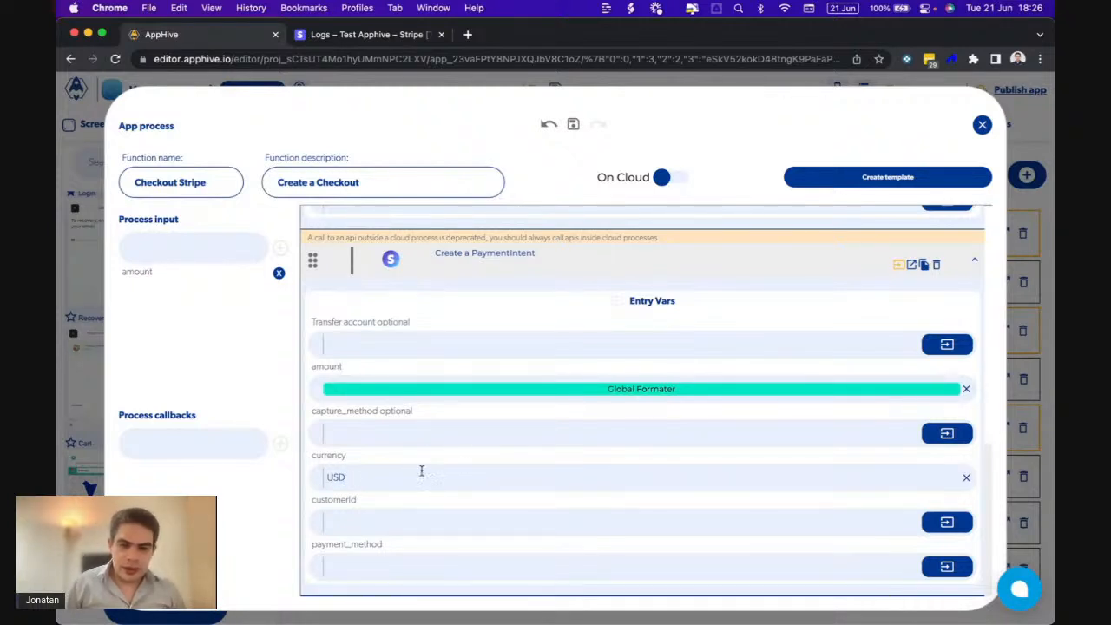
drag(365, 478, 320, 478)
click(372, 457)
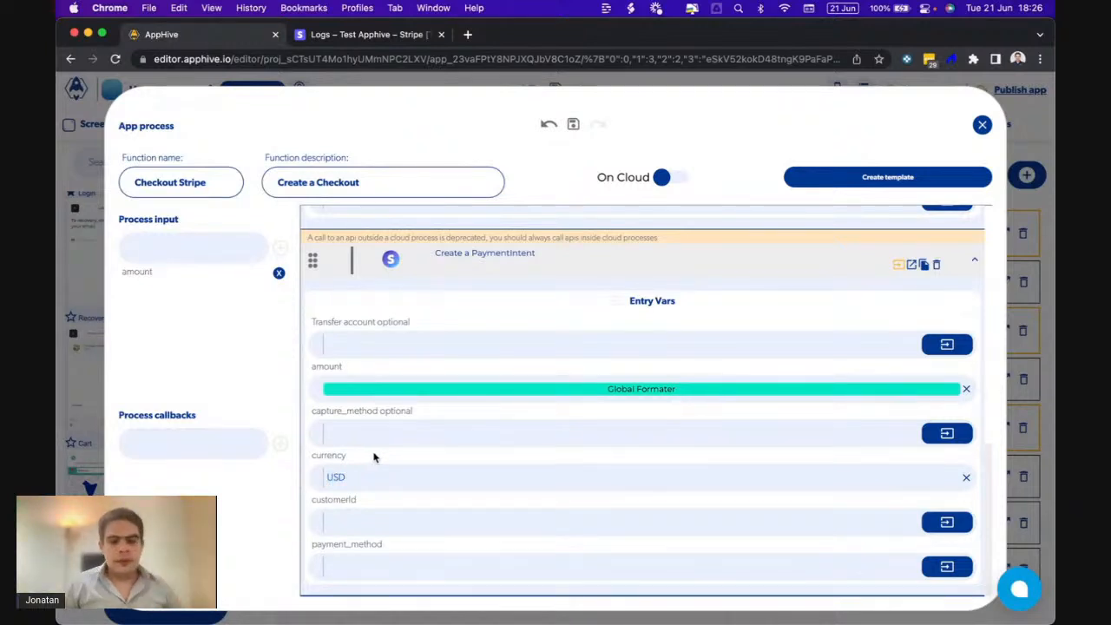
- Set customerId to the user's stripeid custom data, then close the process
click(946, 521)
click(845, 388)
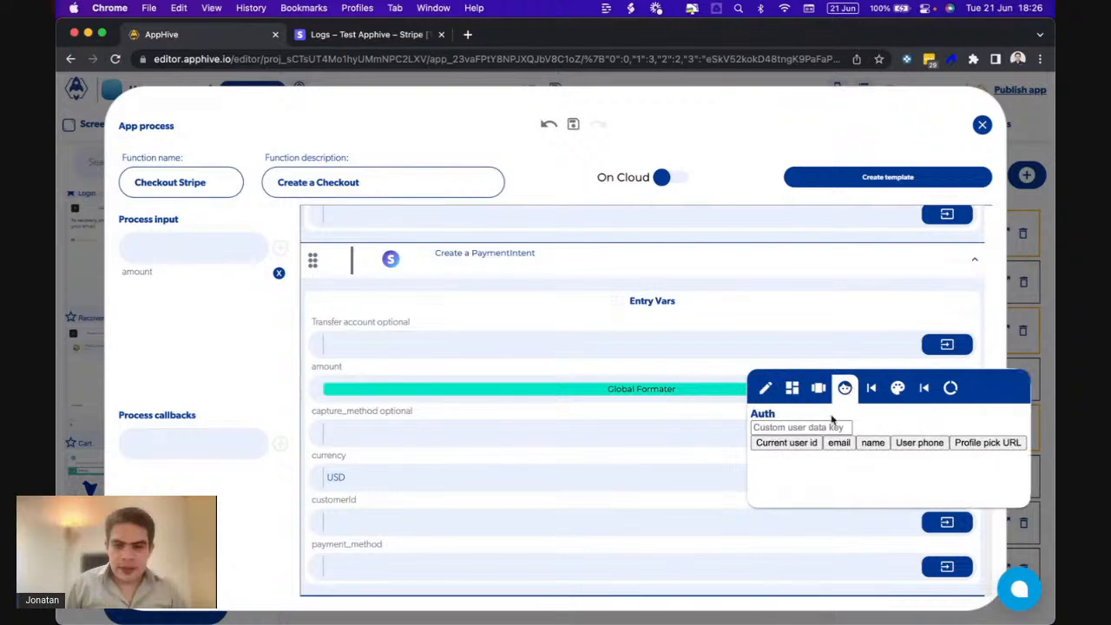
click(813, 425)
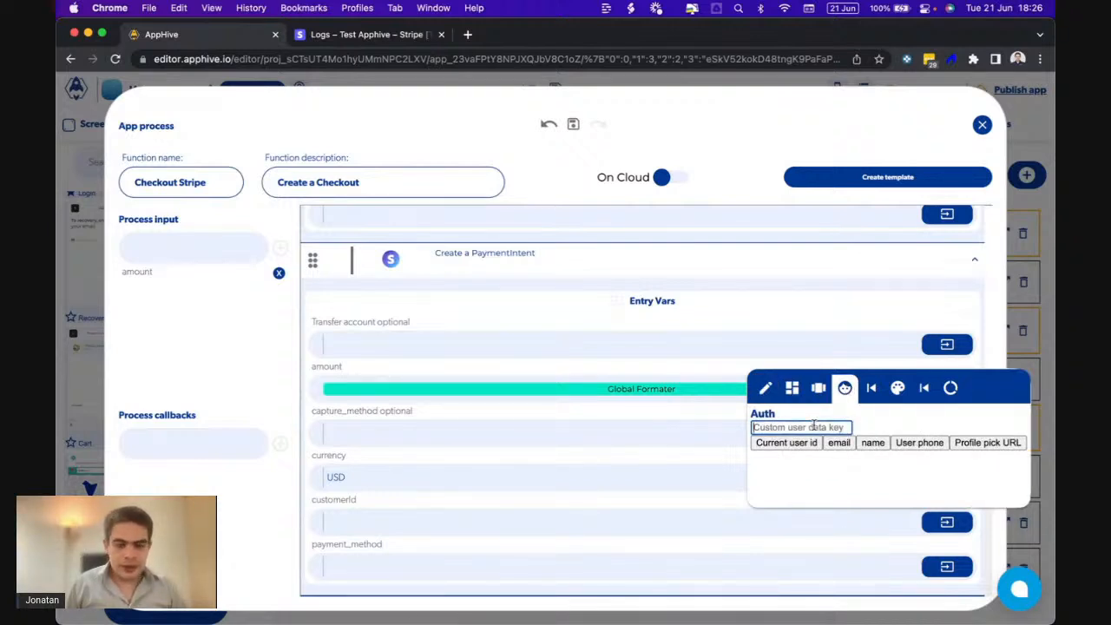
text(strip)
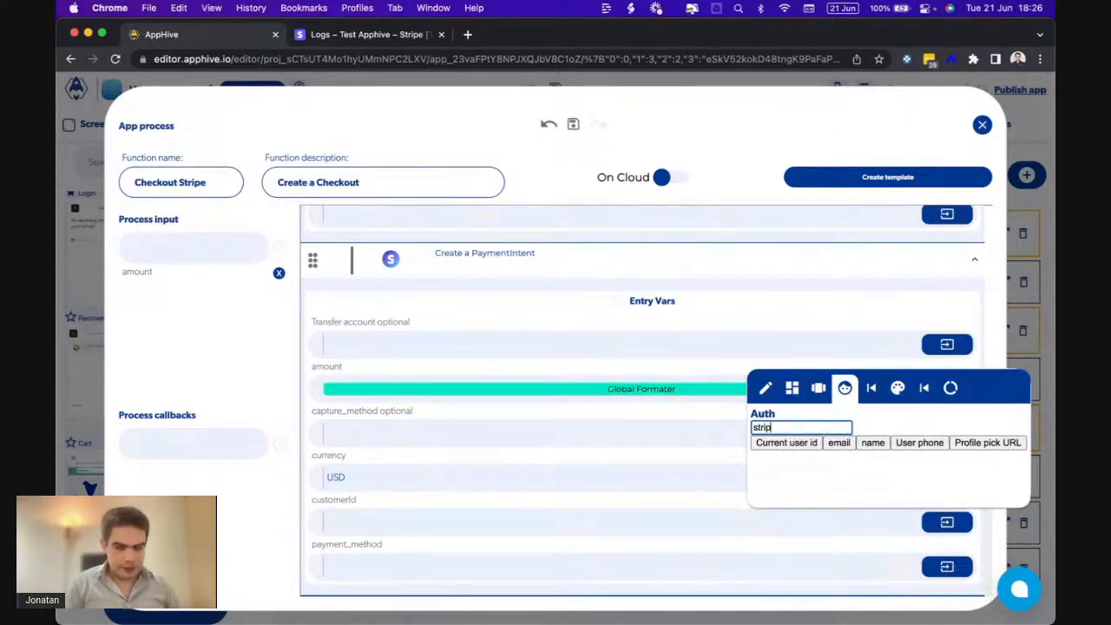
key(Return)
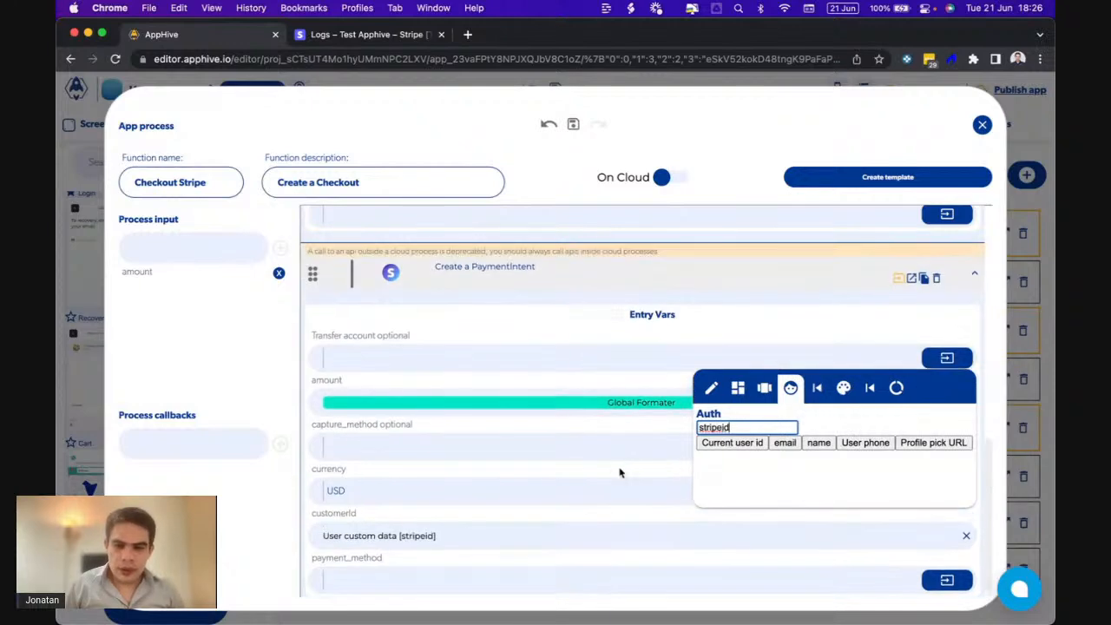
click(610, 476)
click(982, 126)
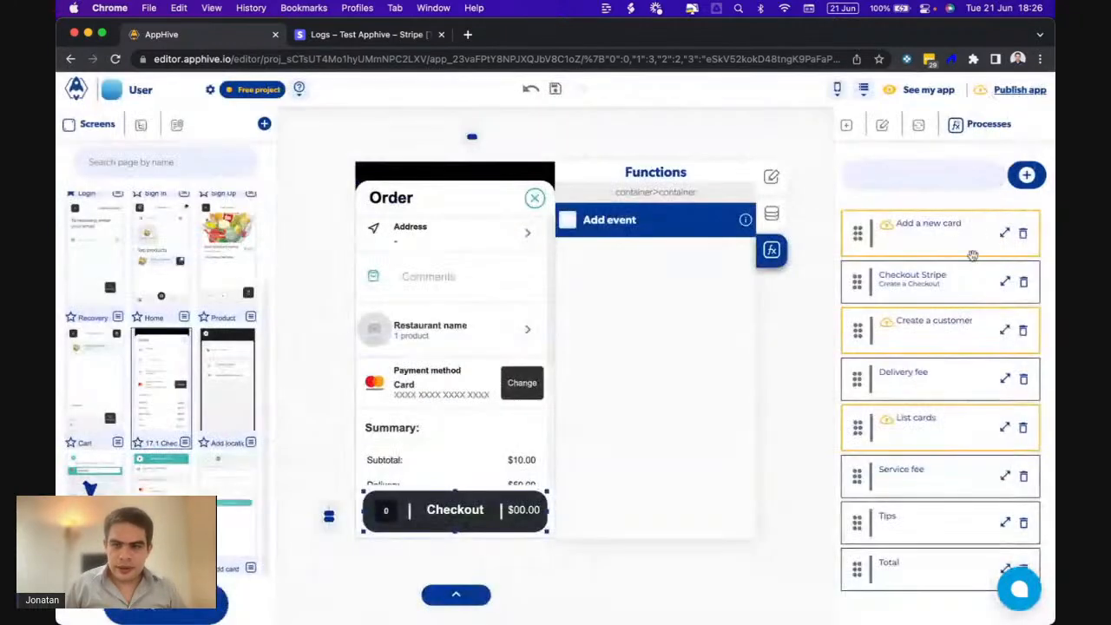
click(1004, 331)
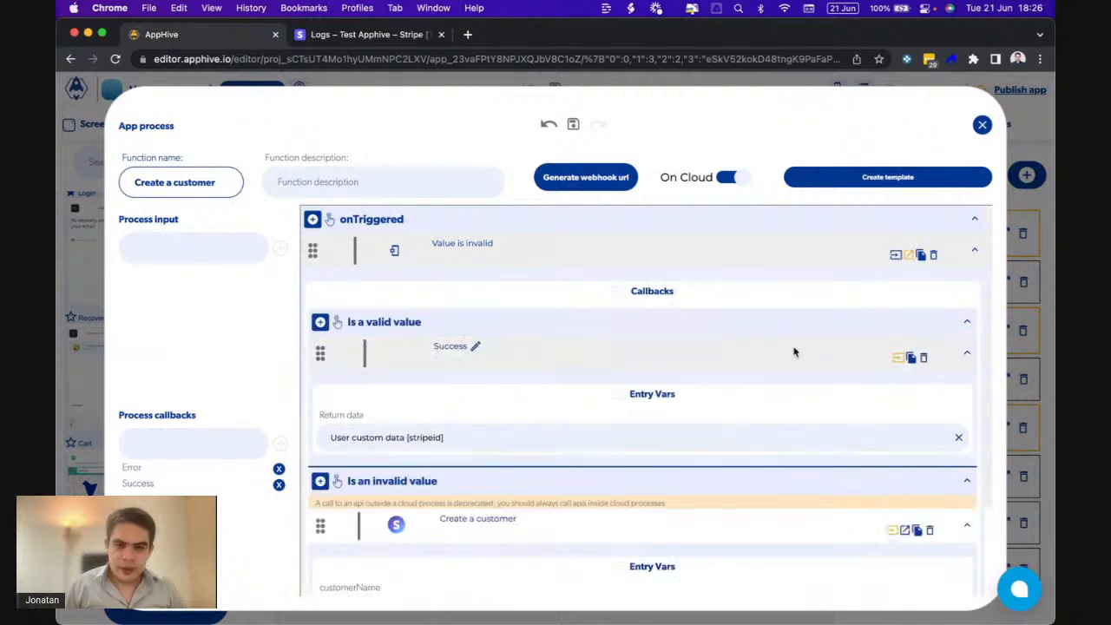
scroll(793, 350, down, 3)
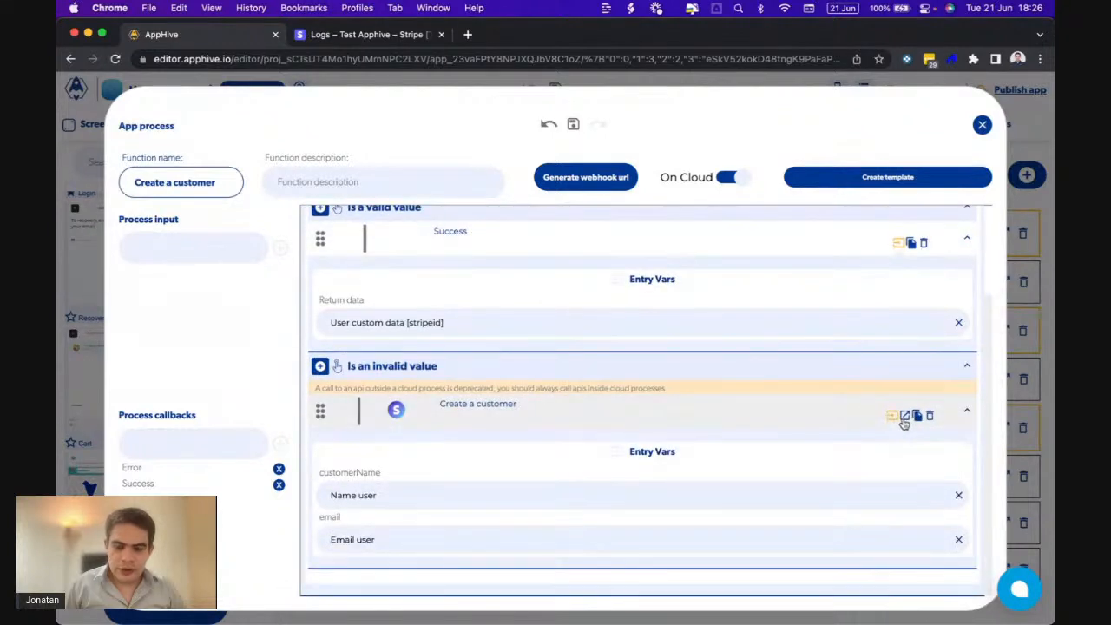
scroll(728, 480, down, 5)
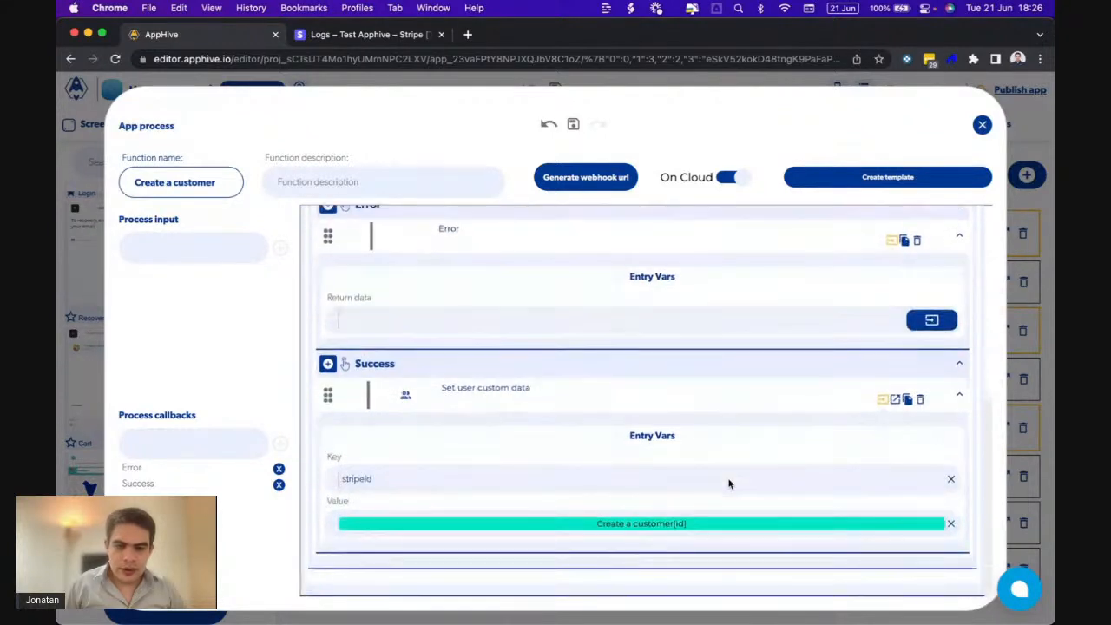
double_click(351, 479)
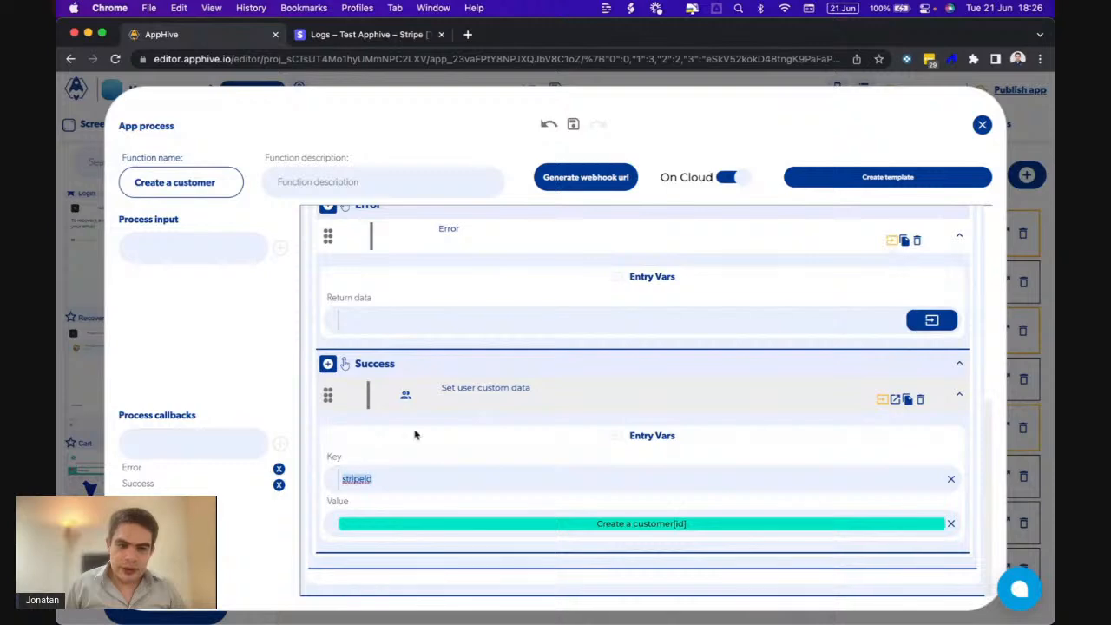
click(982, 124)
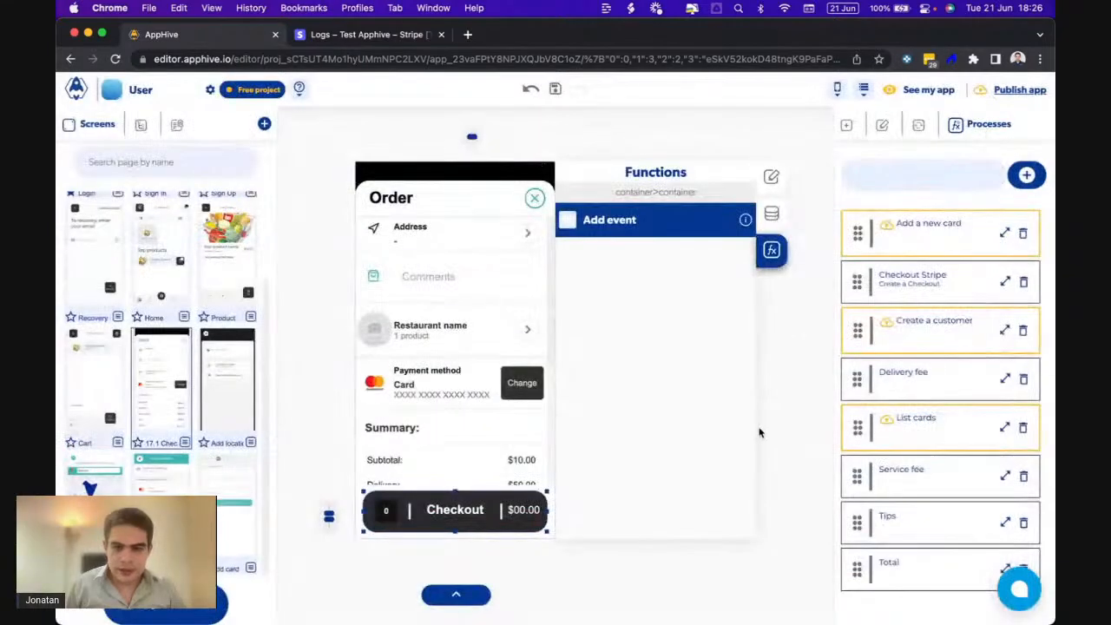
click(1003, 282)
- Set payment_method to the user's cardid custom data and collapse the inputs to show callbacks
scroll(628, 398, down, 10)
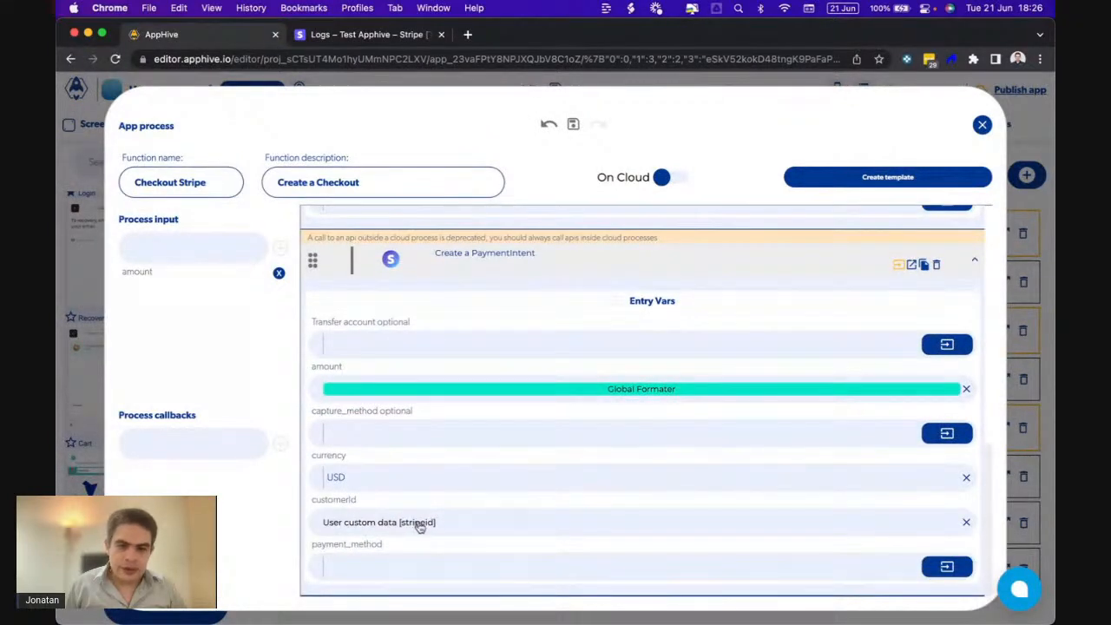
click(934, 567)
click(844, 432)
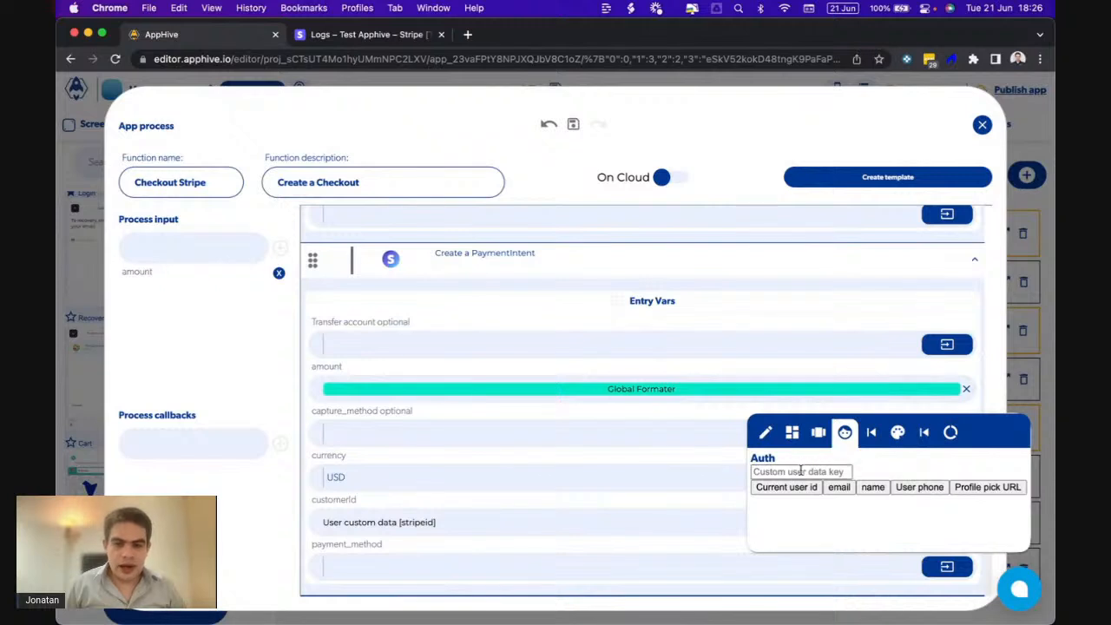
click(801, 471)
text(cardid)
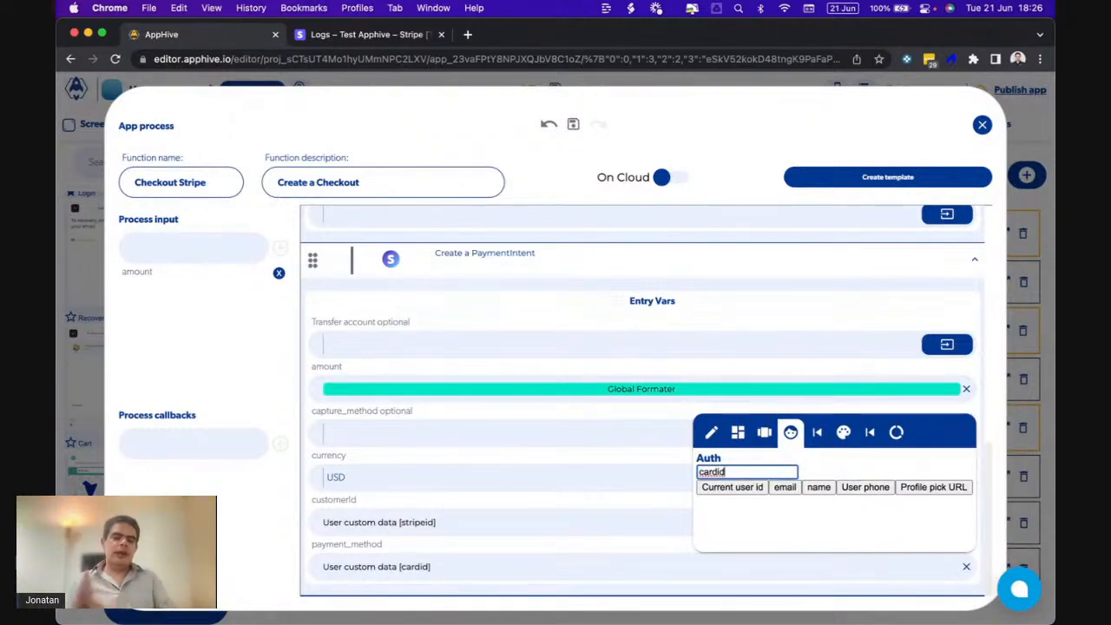
click(611, 330)
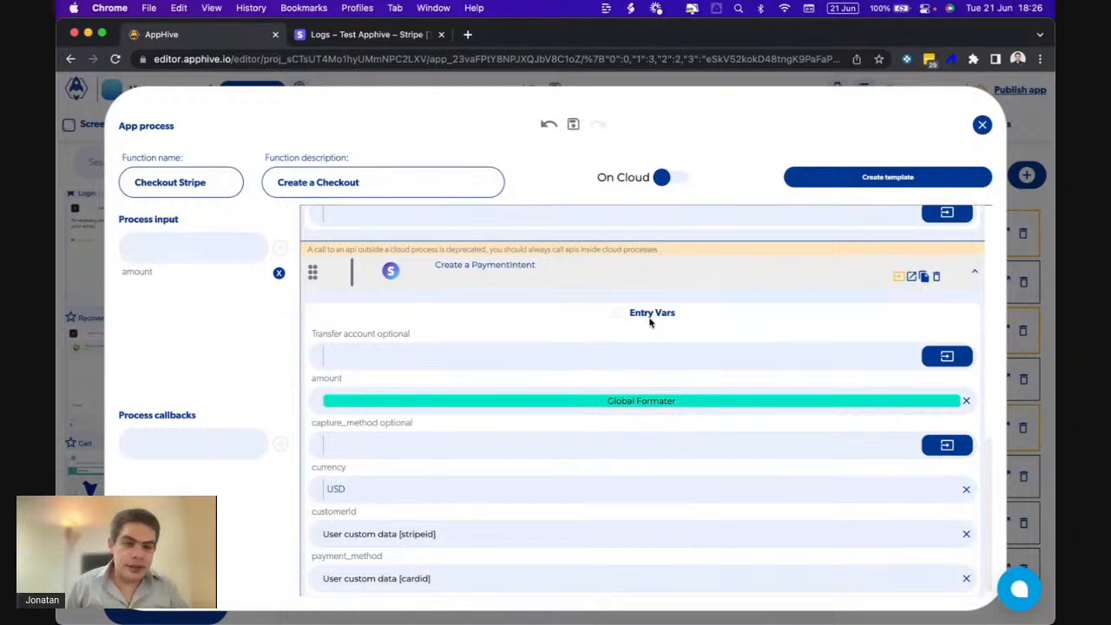
click(910, 277)
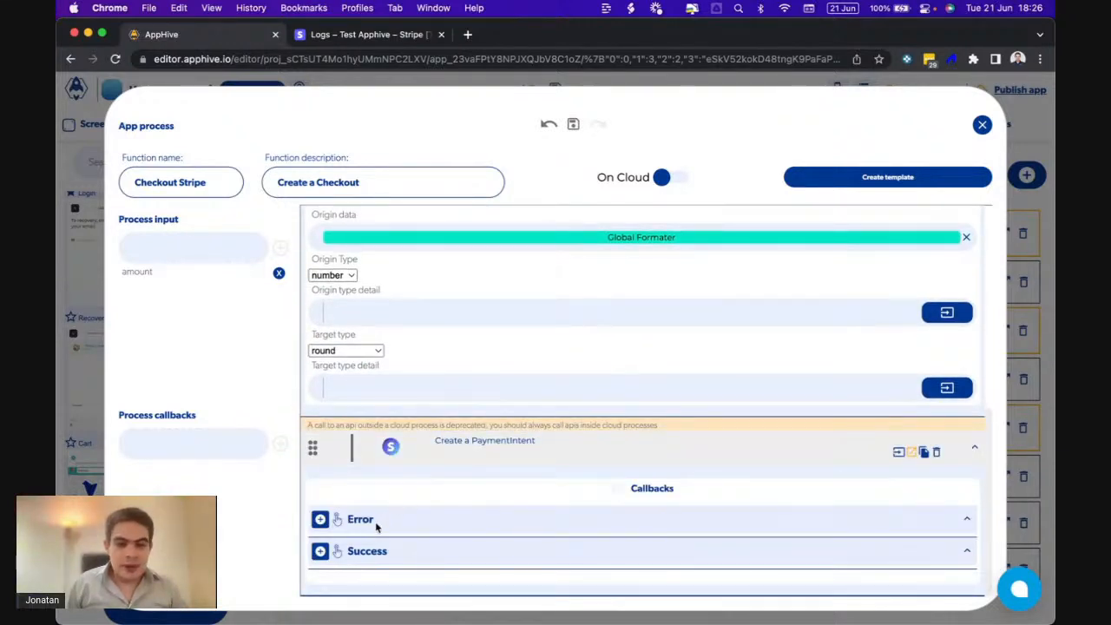
- Add a Stripe Confirm a PaymentIntent step to the Success callback
click(320, 553)
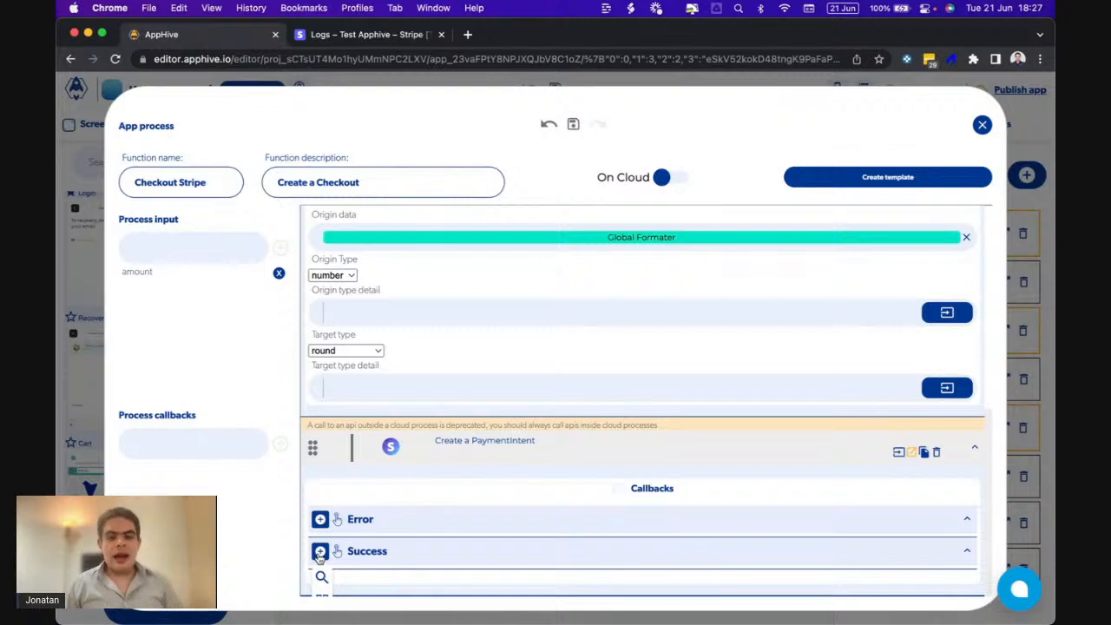
scroll(320, 557, down, 8)
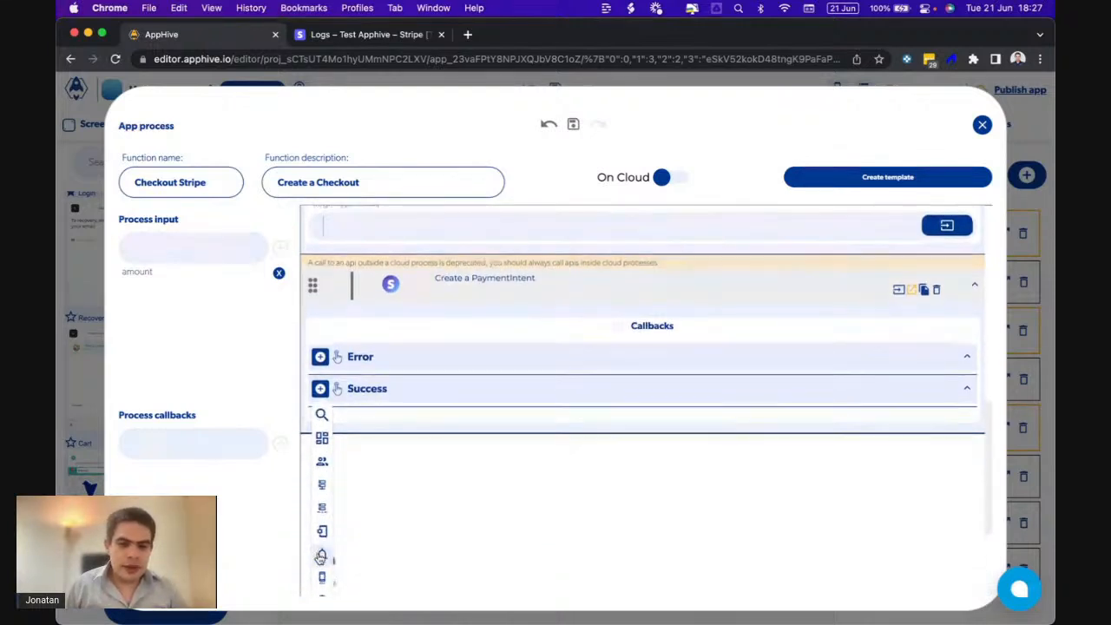
scroll(390, 577, down, 10)
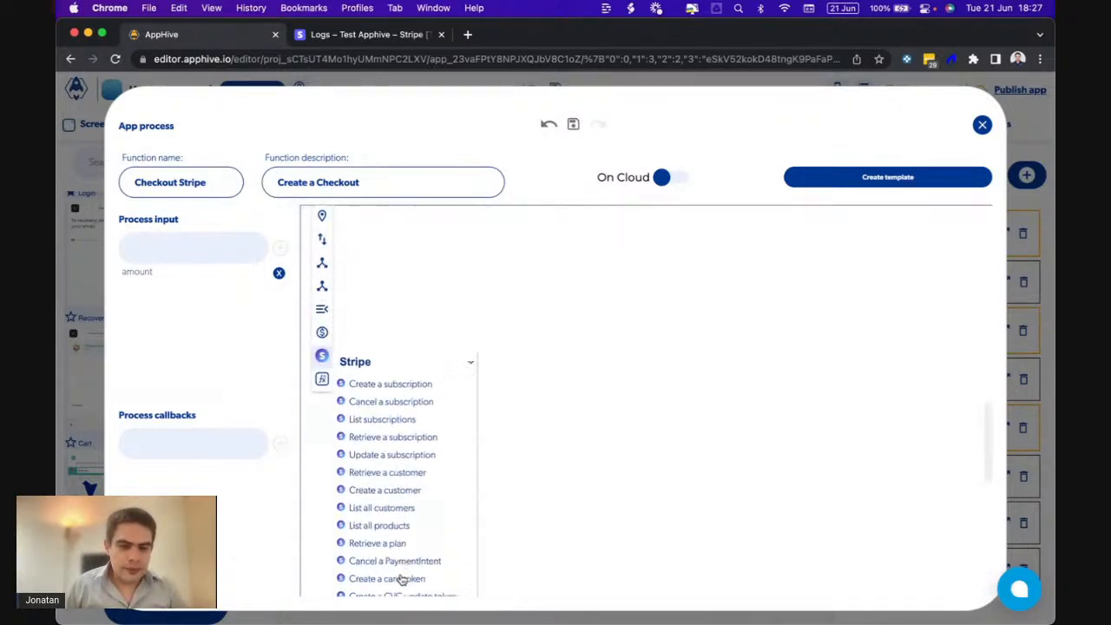
scroll(402, 580, down, 2)
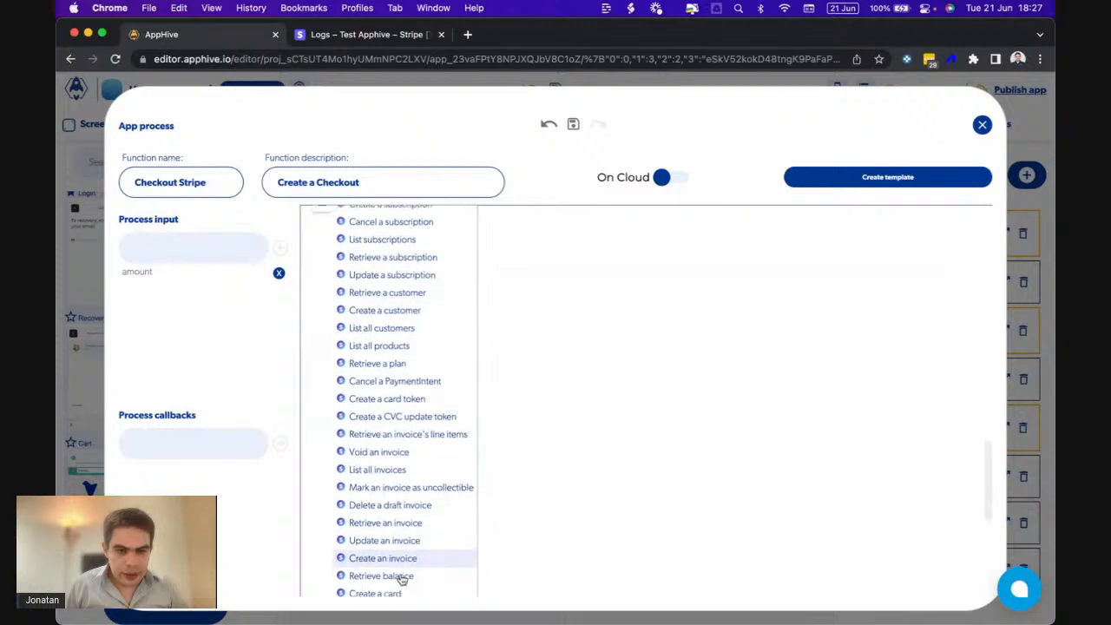
scroll(402, 580, down, 8)
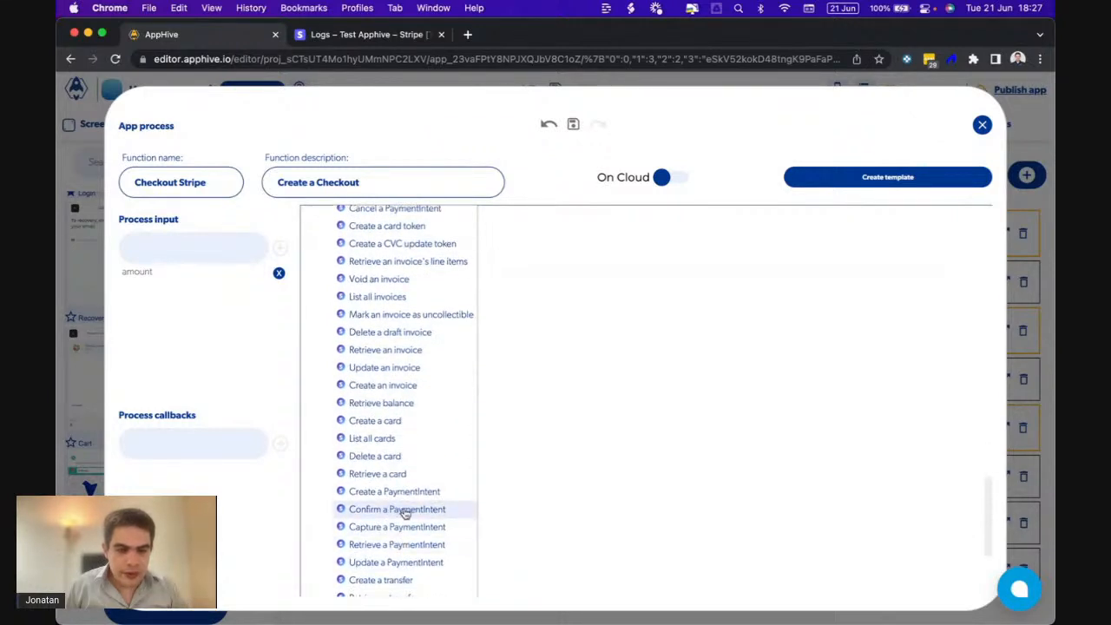
click(417, 510)
scroll(452, 451, up, 5)
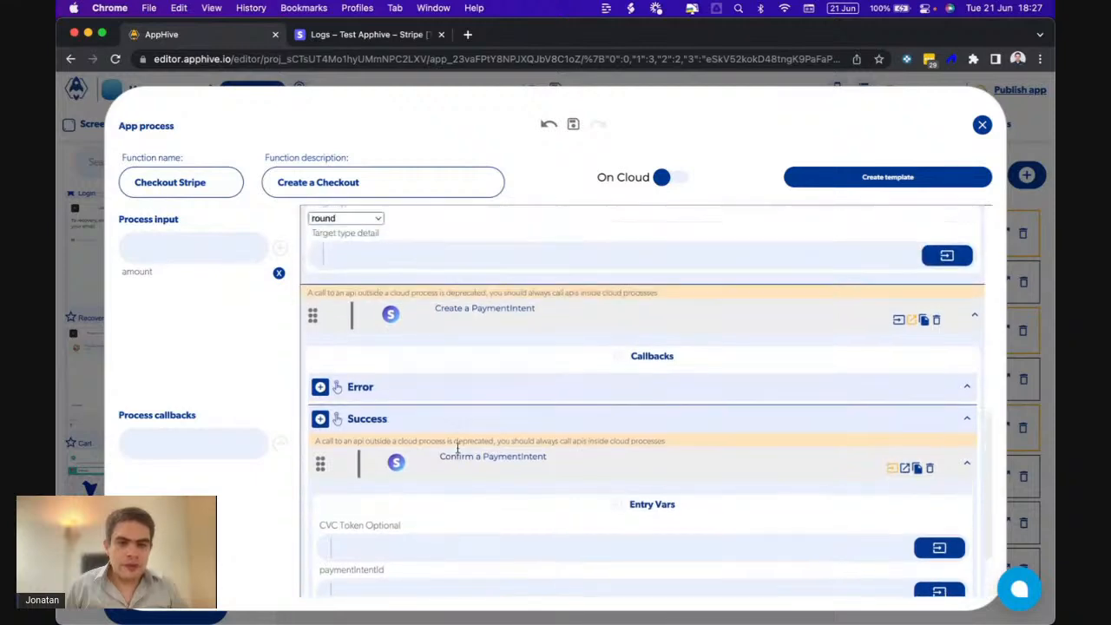
scroll(476, 468, down, 6)
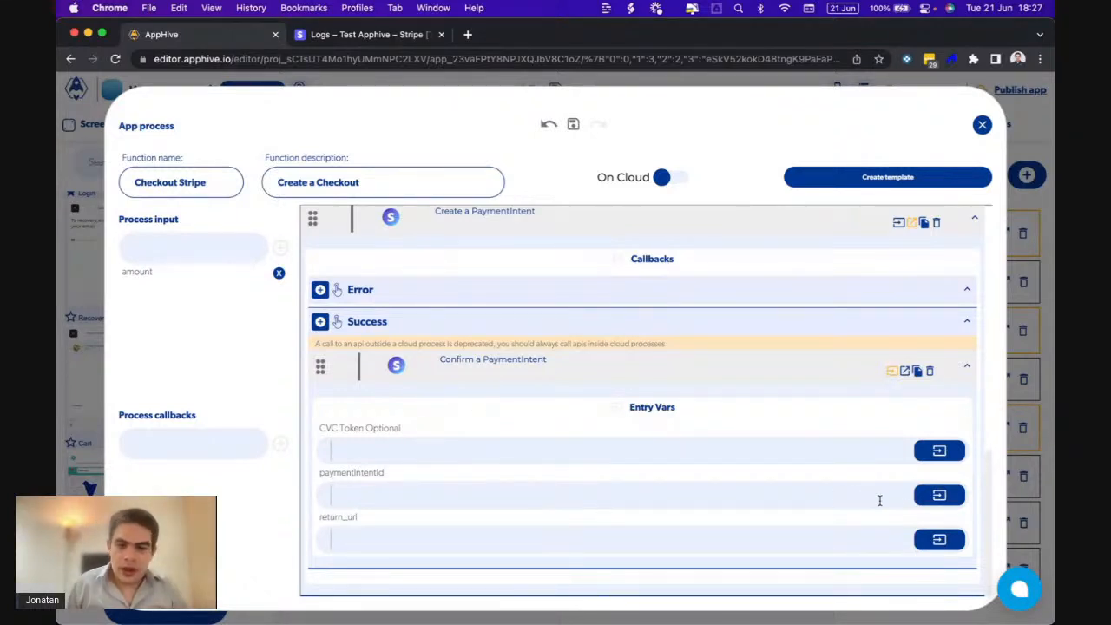
- Set paymentIntentId to Create a PaymentIntent's id output
click(943, 504)
click(916, 360)
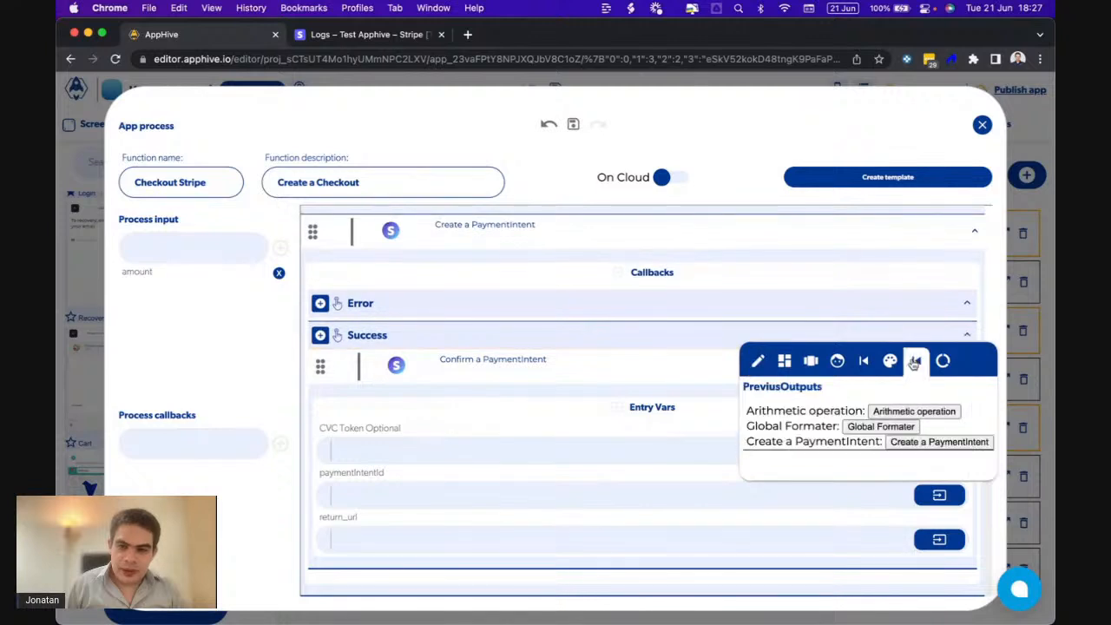
click(937, 442)
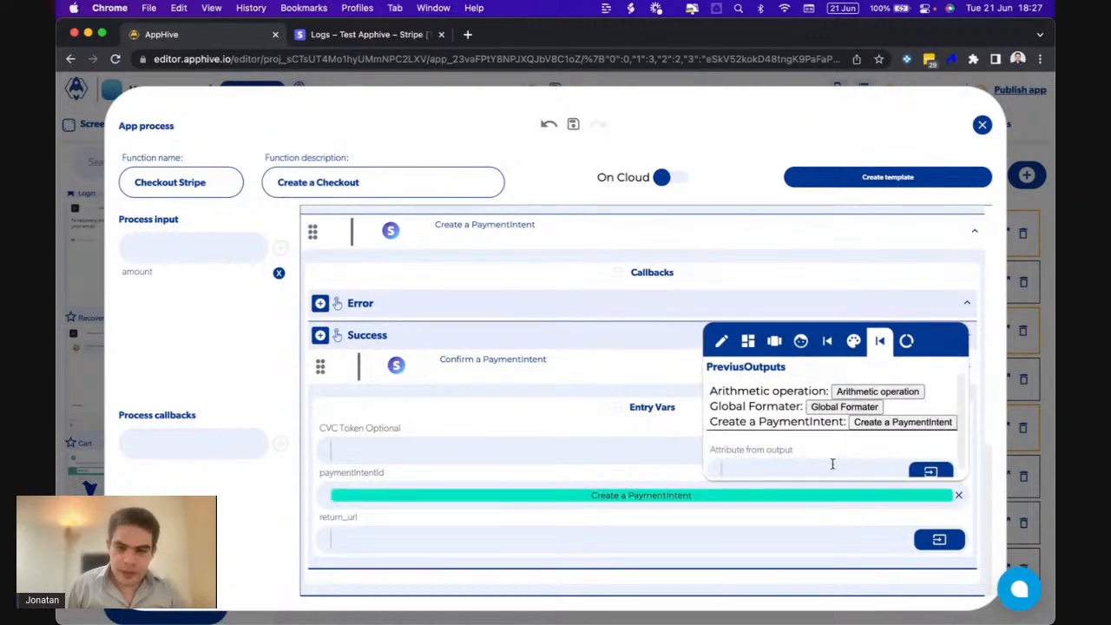
scroll(820, 462, down, 1)
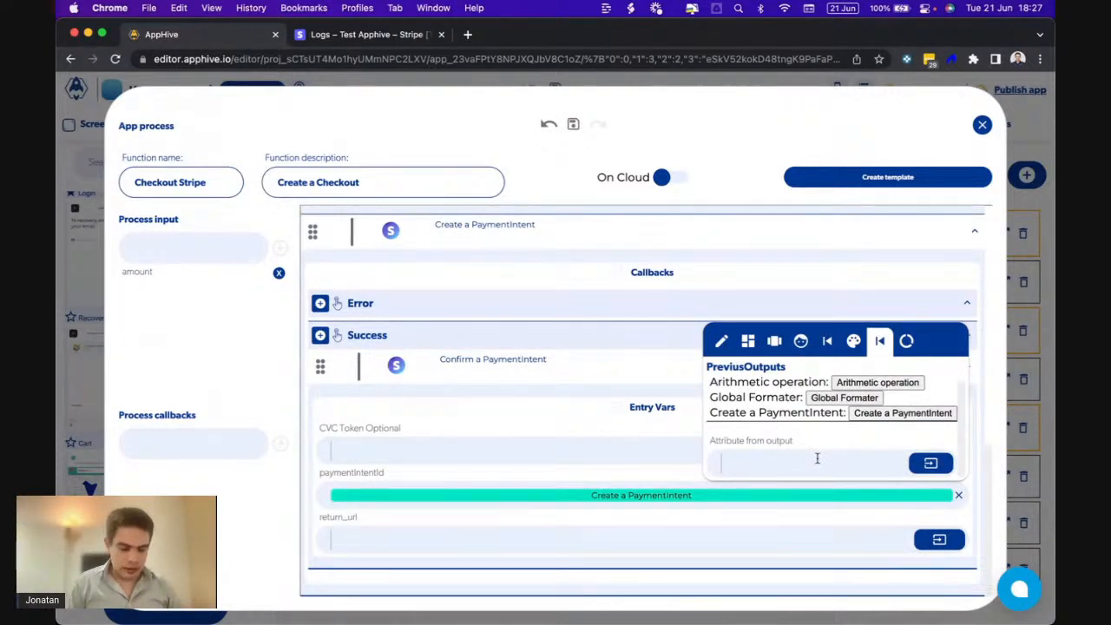
text(id)
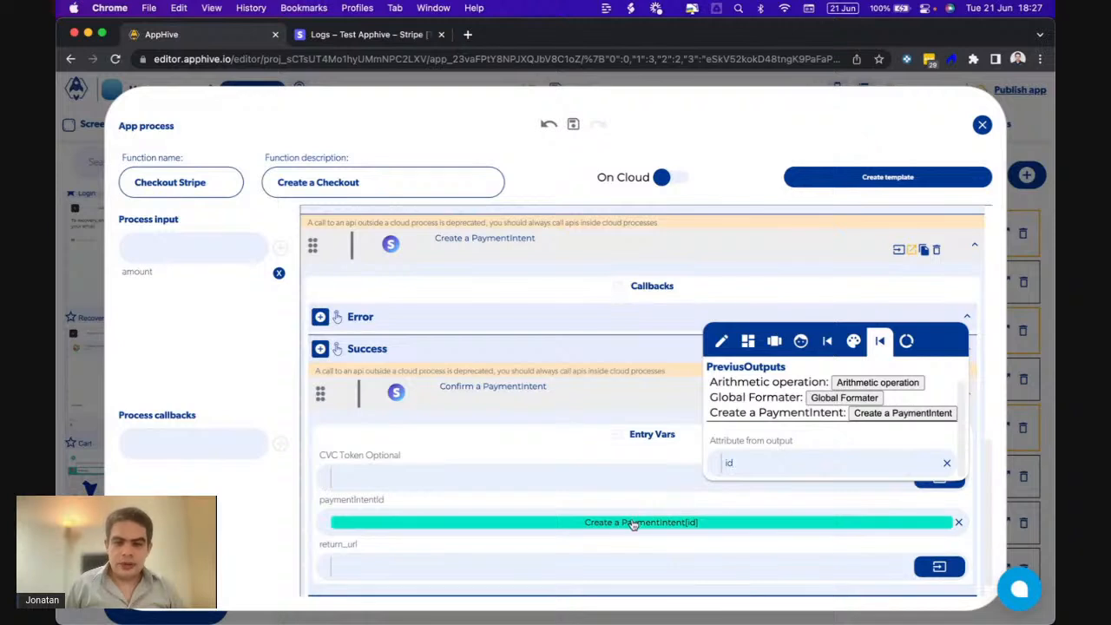
click(634, 524)
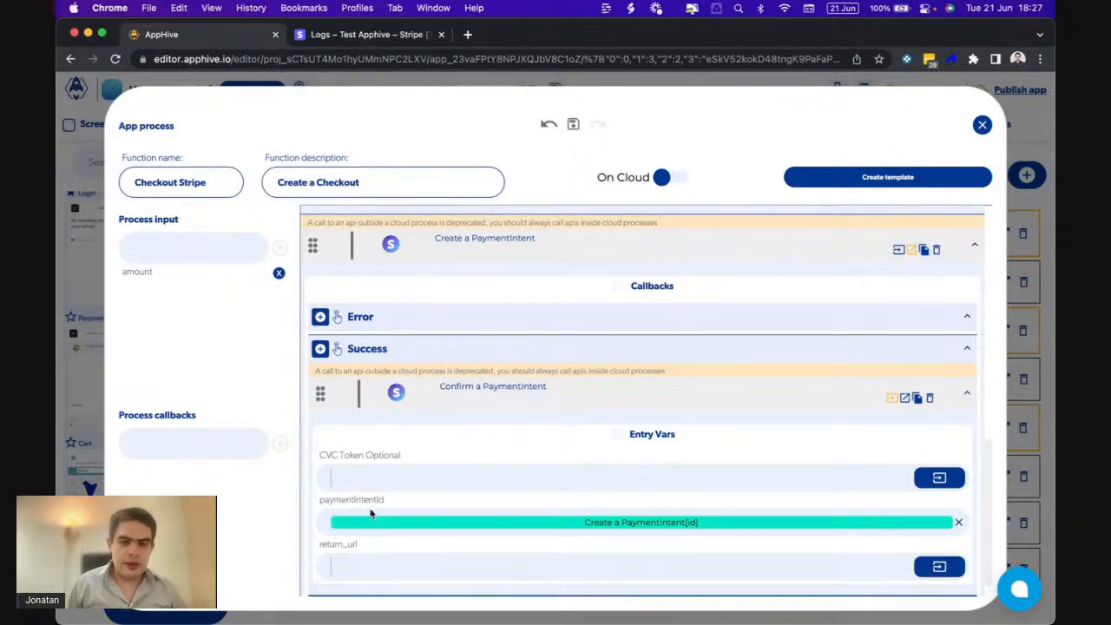
click(397, 552)
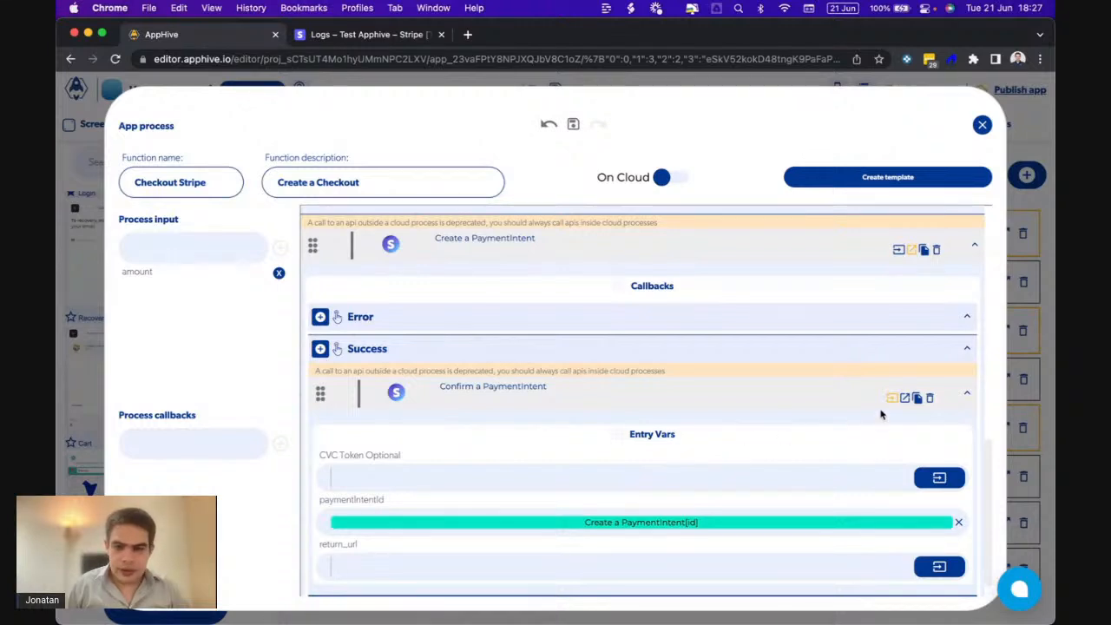
- Create a 'success' process callback and fire it in the confirmation's Success callback
click(905, 401)
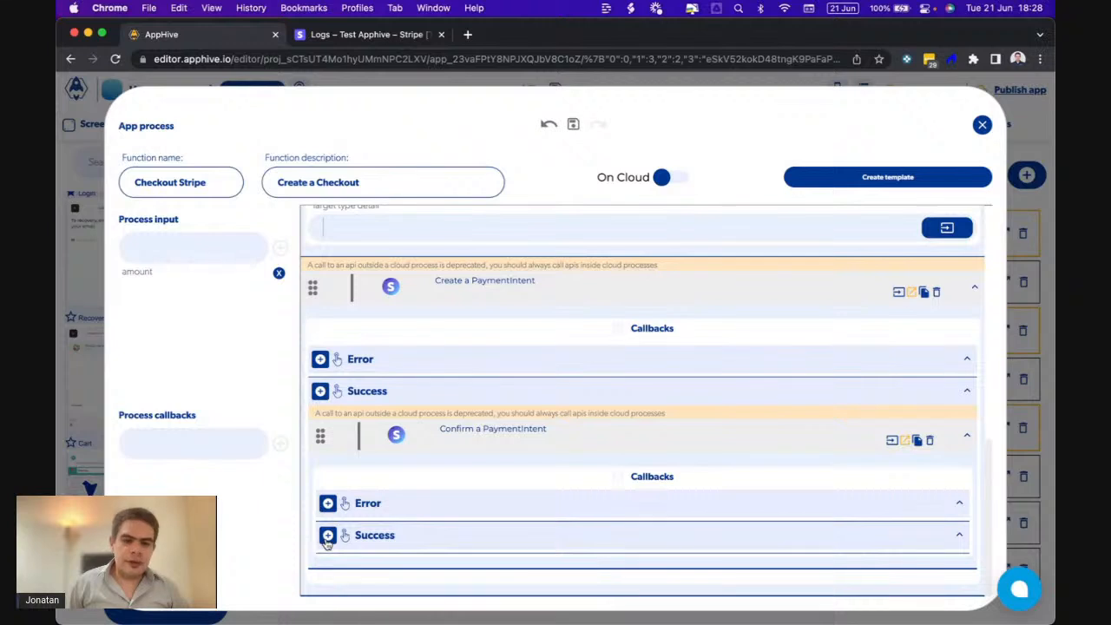
click(203, 446)
text(s)
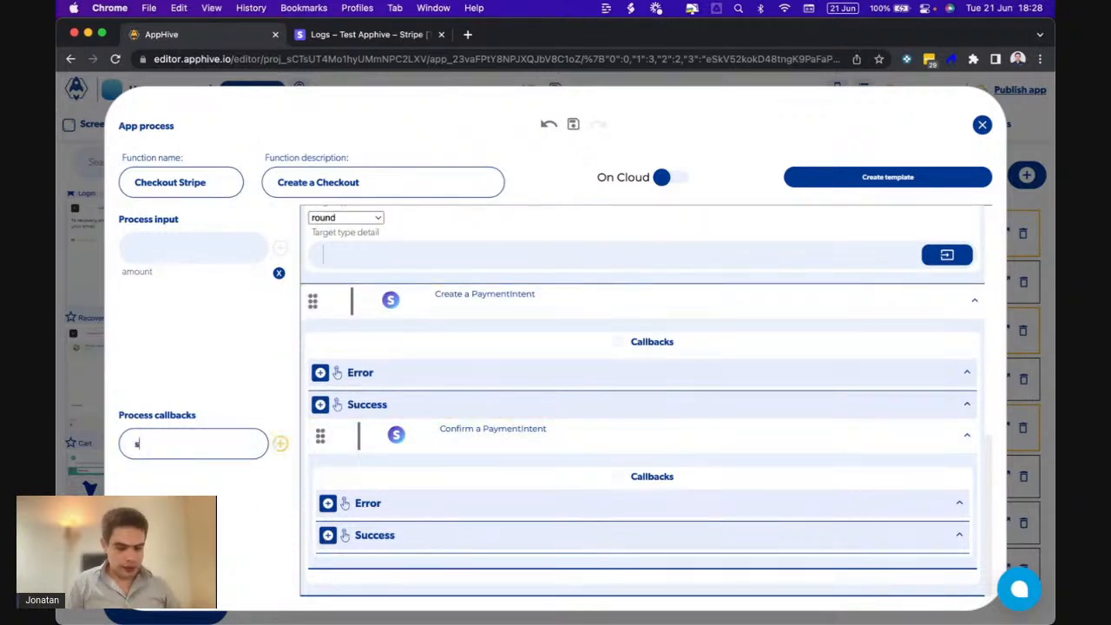
text(uccess)
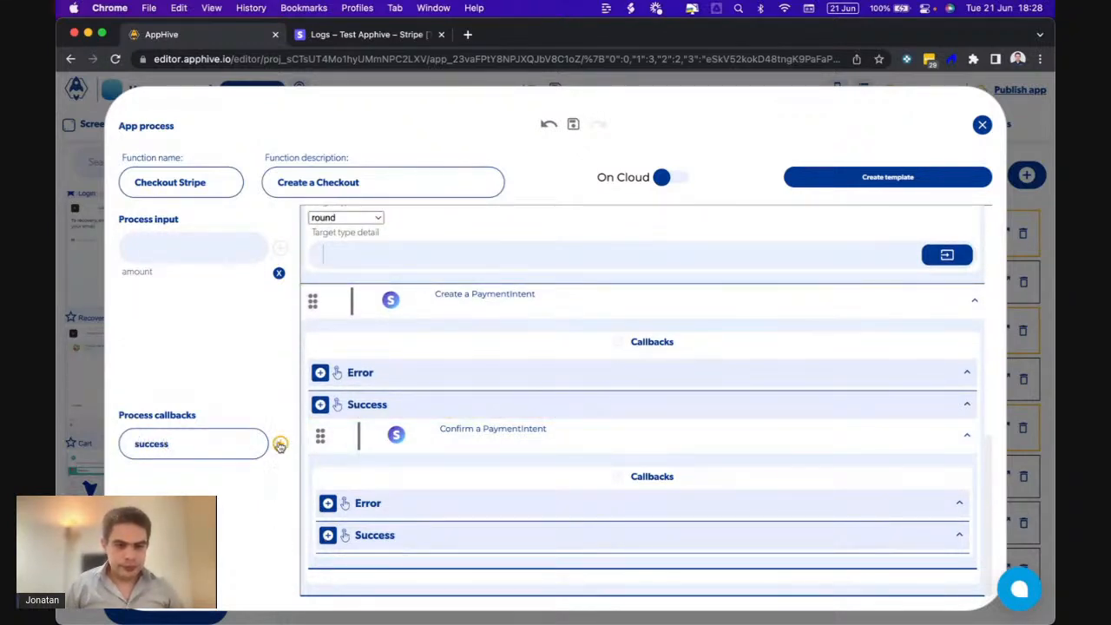
click(281, 443)
click(328, 535)
scroll(331, 538, down, 3)
mouse_move(330, 555)
click(371, 589)
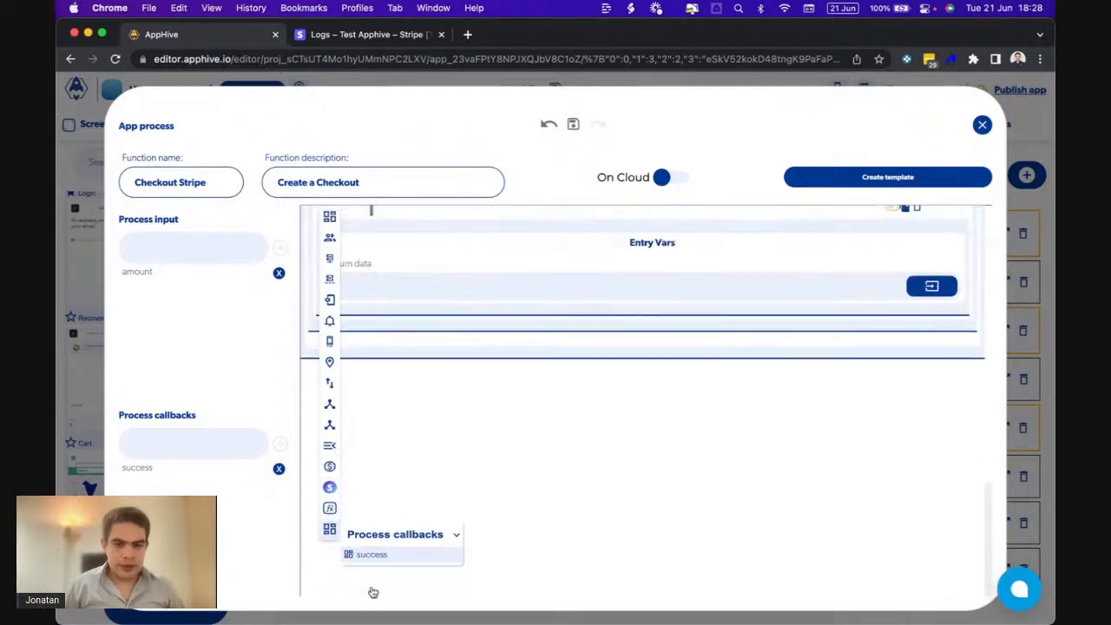
- Create an 'error' process callback and fire it in the confirmation's Error callback
click(162, 446)
text(error)
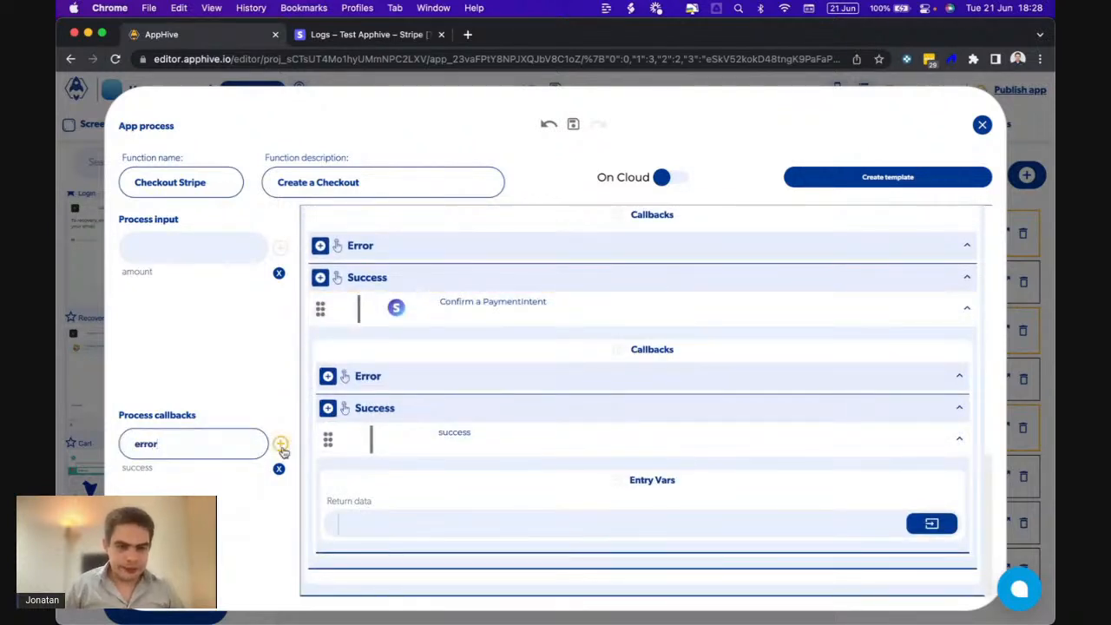
click(281, 445)
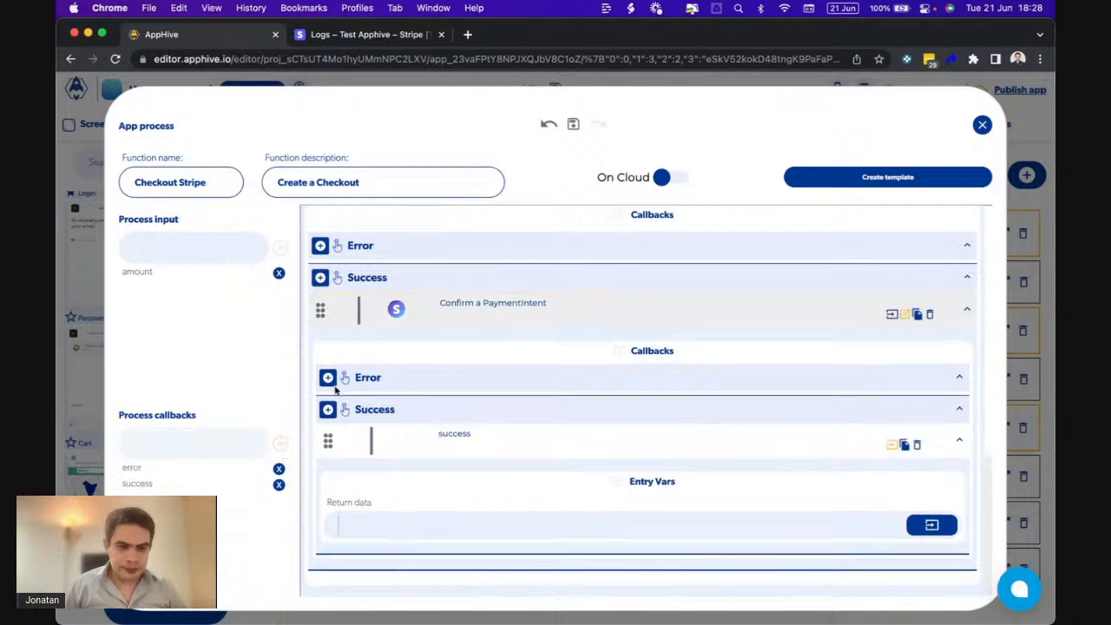
click(328, 421)
mouse_move(336, 590)
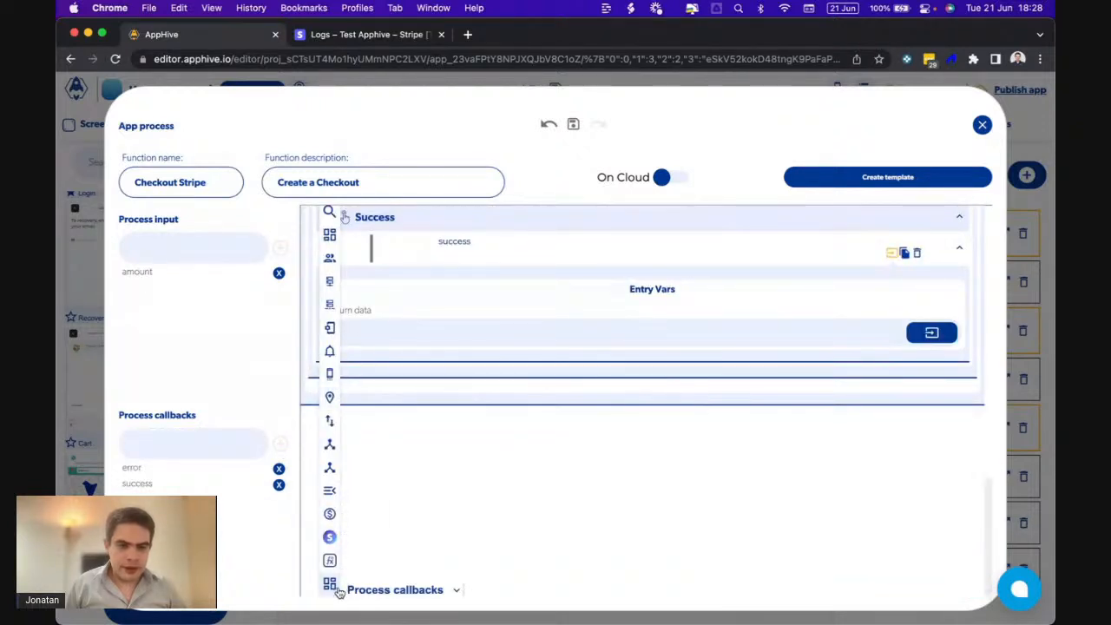
scroll(375, 590, down, 1)
click(372, 573)
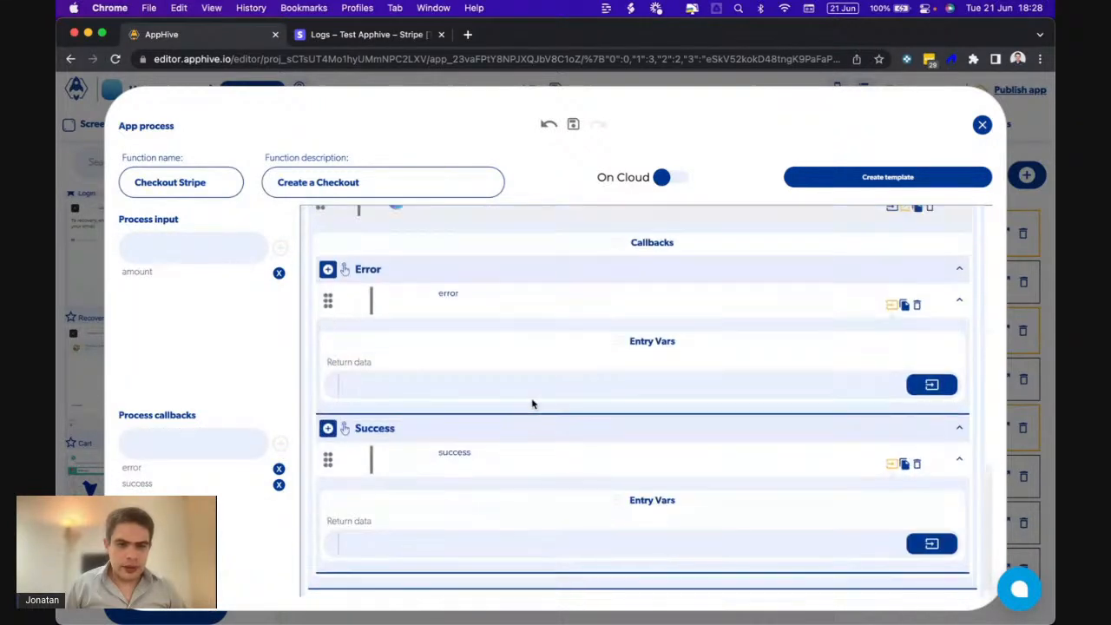
- Copy the error callback step into the PaymentIntent's outer Error callback
click(905, 465)
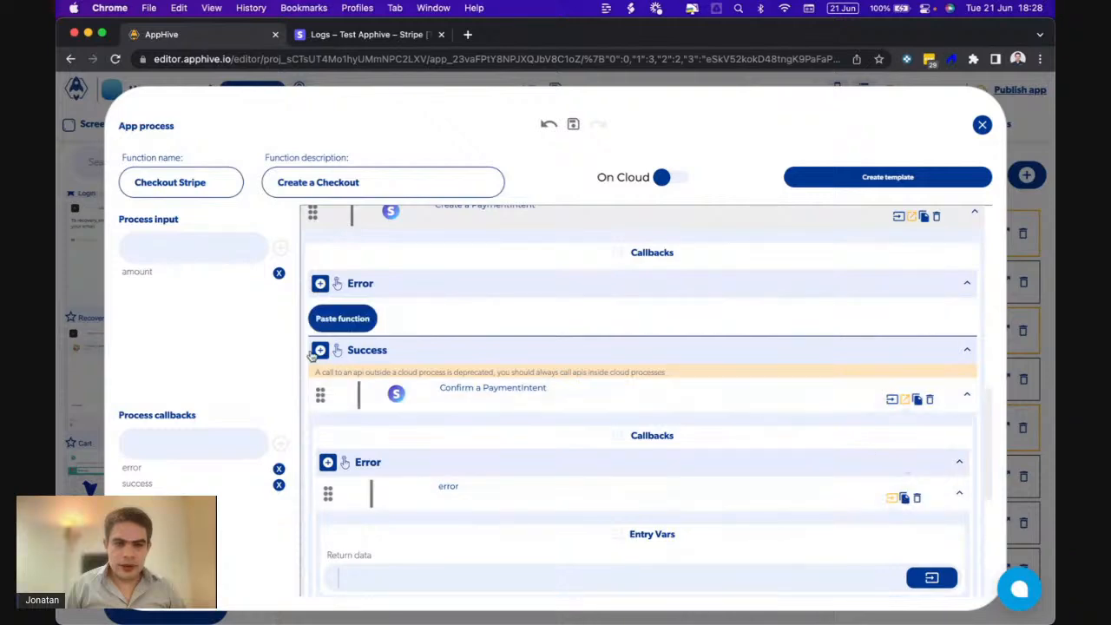
click(342, 319)
scroll(502, 384, up, 1)
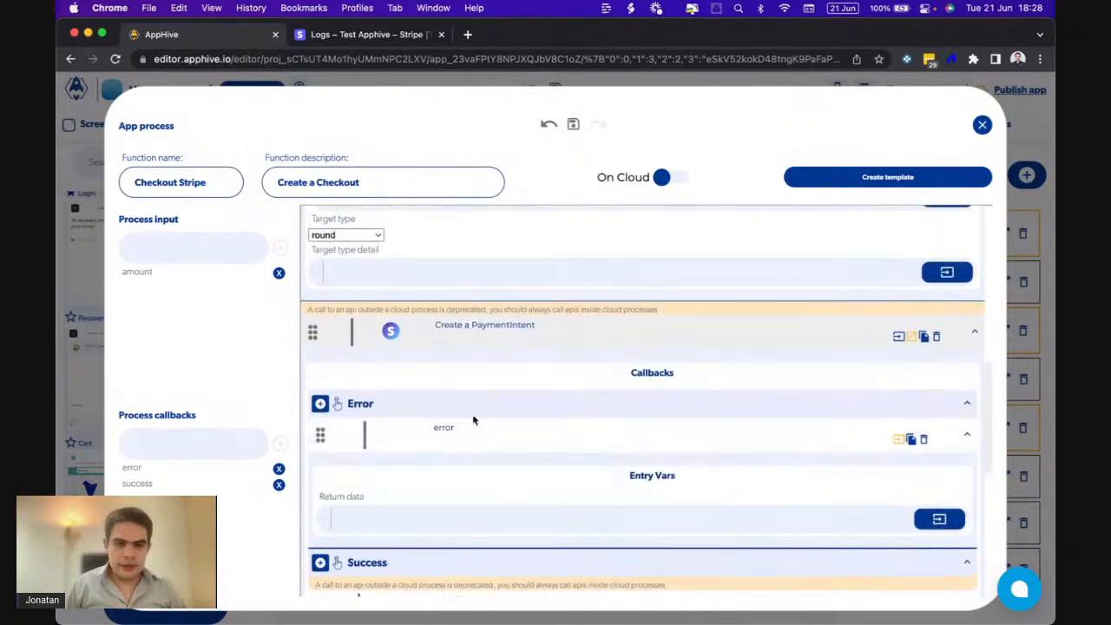
scroll(518, 397, up, 6)
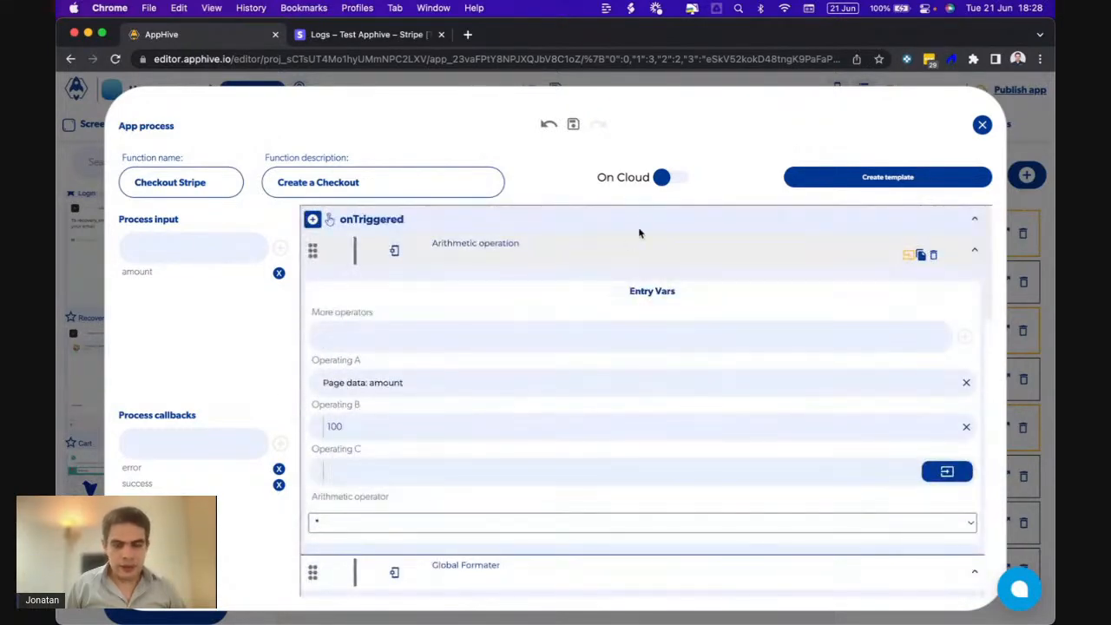
- Switch Checkout Stripe to run On Cloud, review the flow, and close the editor
click(664, 178)
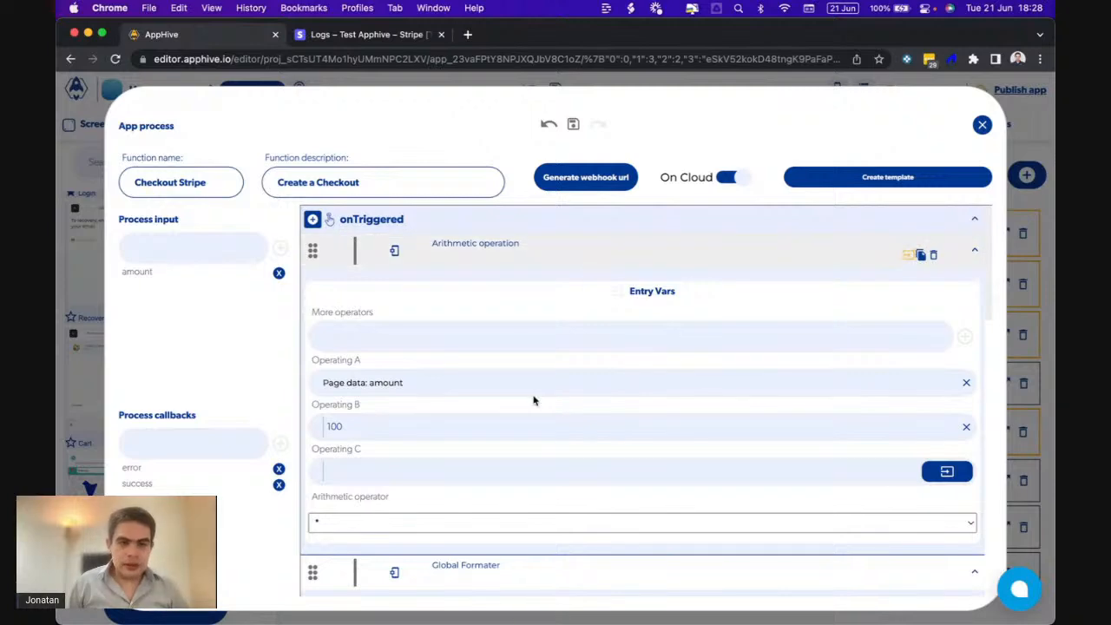
scroll(533, 396, down, 5)
scroll(533, 396, up, 3)
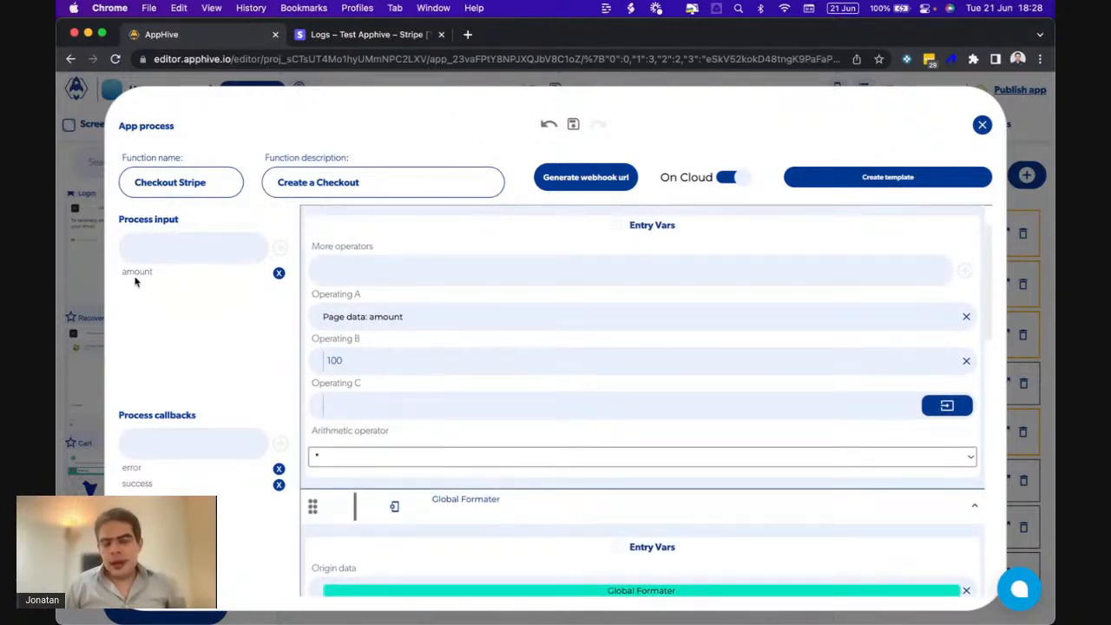
scroll(407, 409, down, 10)
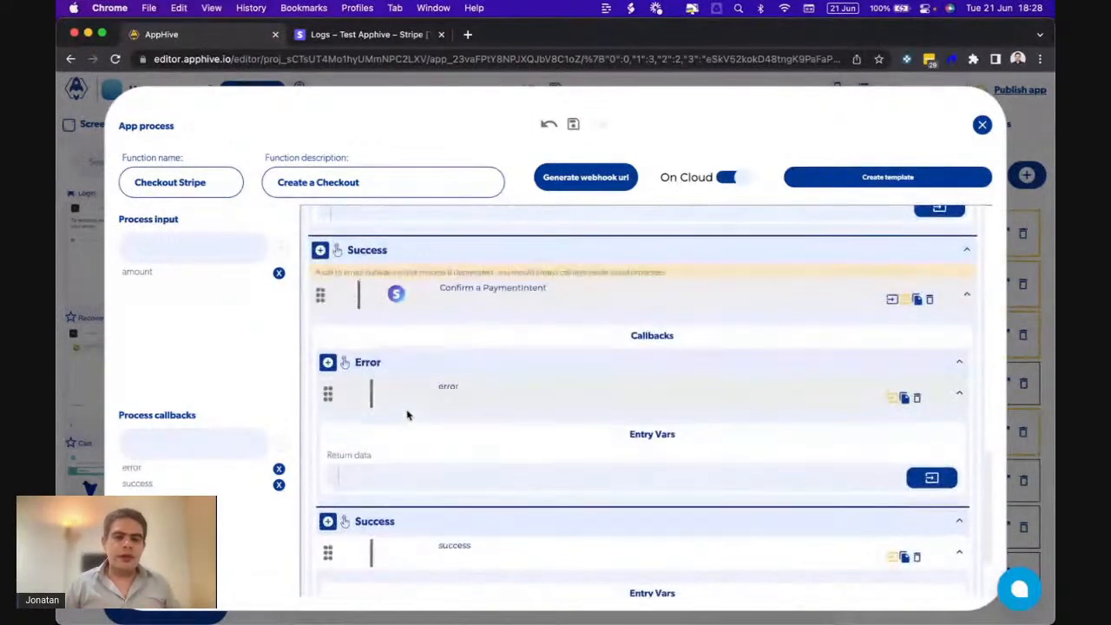
scroll(406, 415, down, 3)
scroll(593, 387, up, 5)
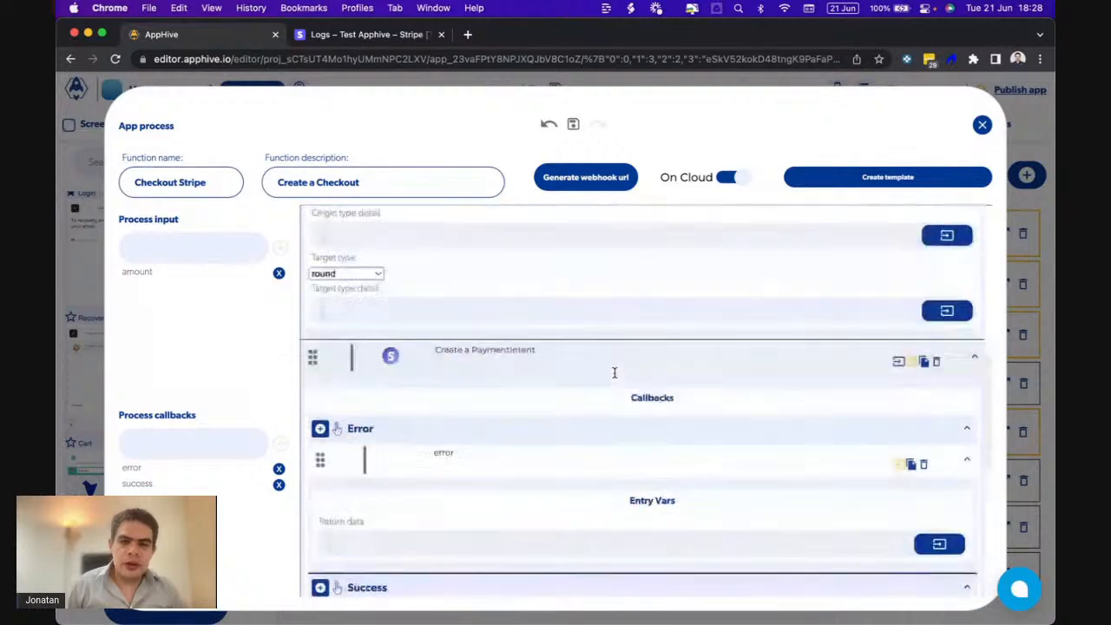
click(981, 127)
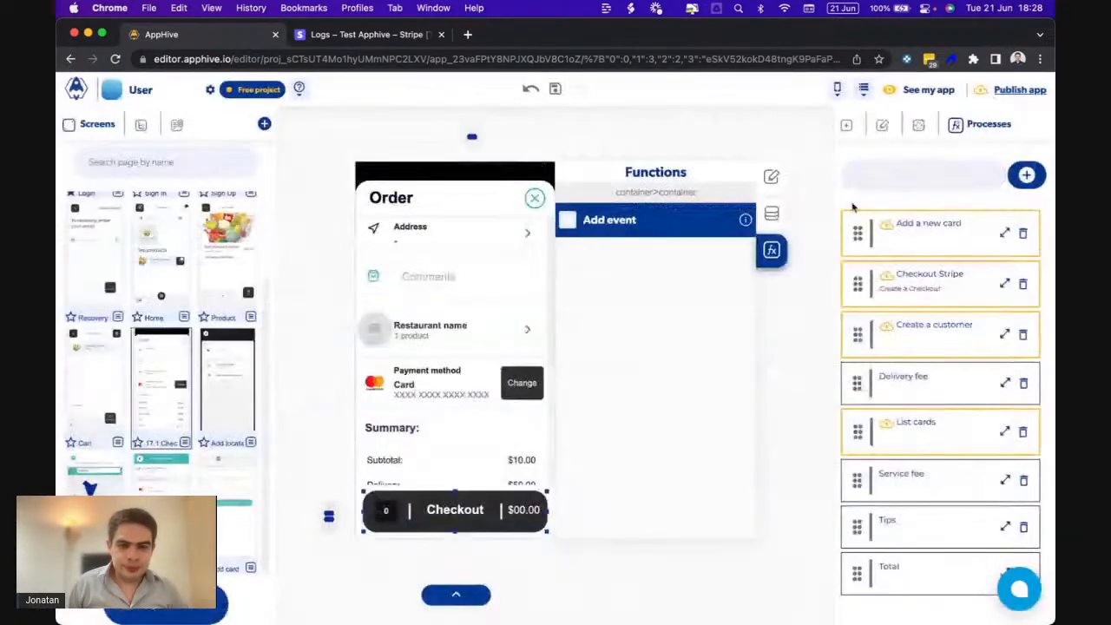
- Give the Checkout button an onPress event starting with Toggle page loading, onlyEnable on
click(569, 226)
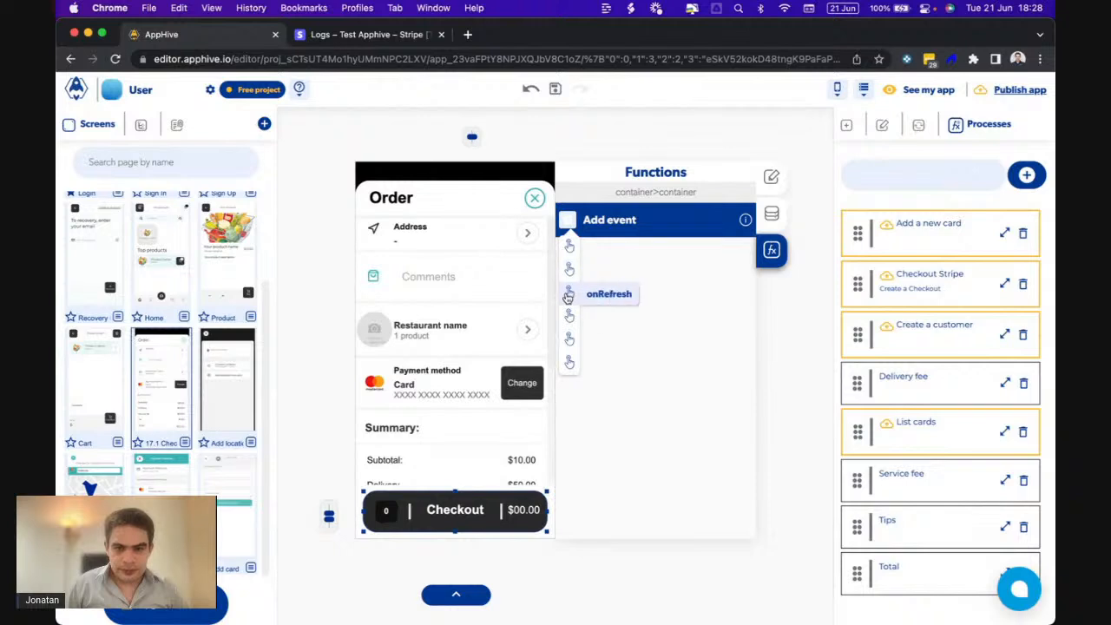
click(568, 248)
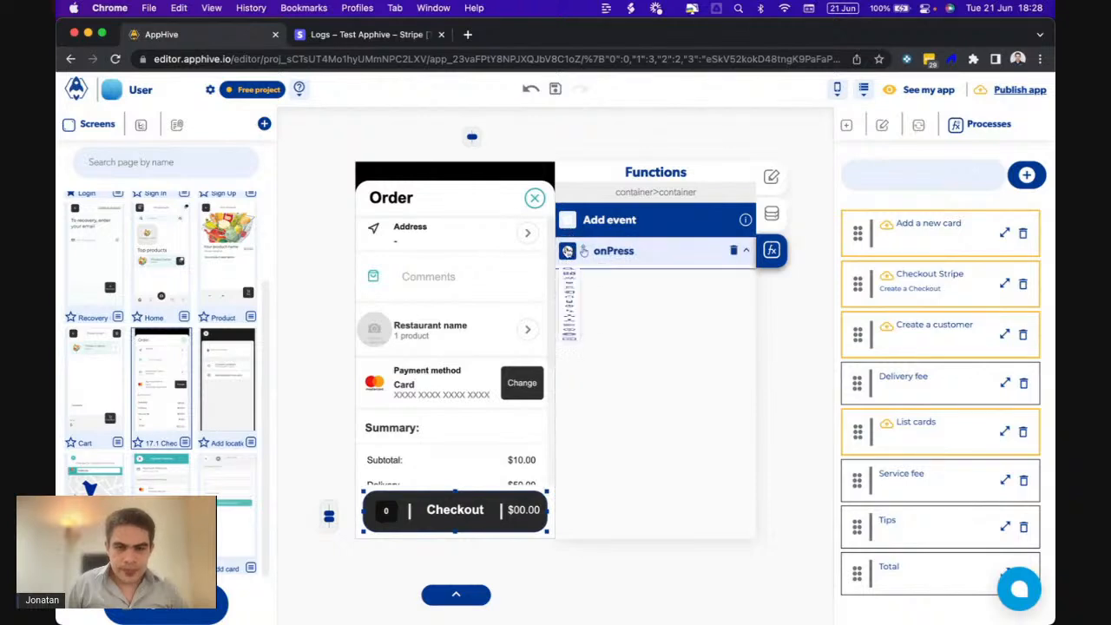
click(567, 249)
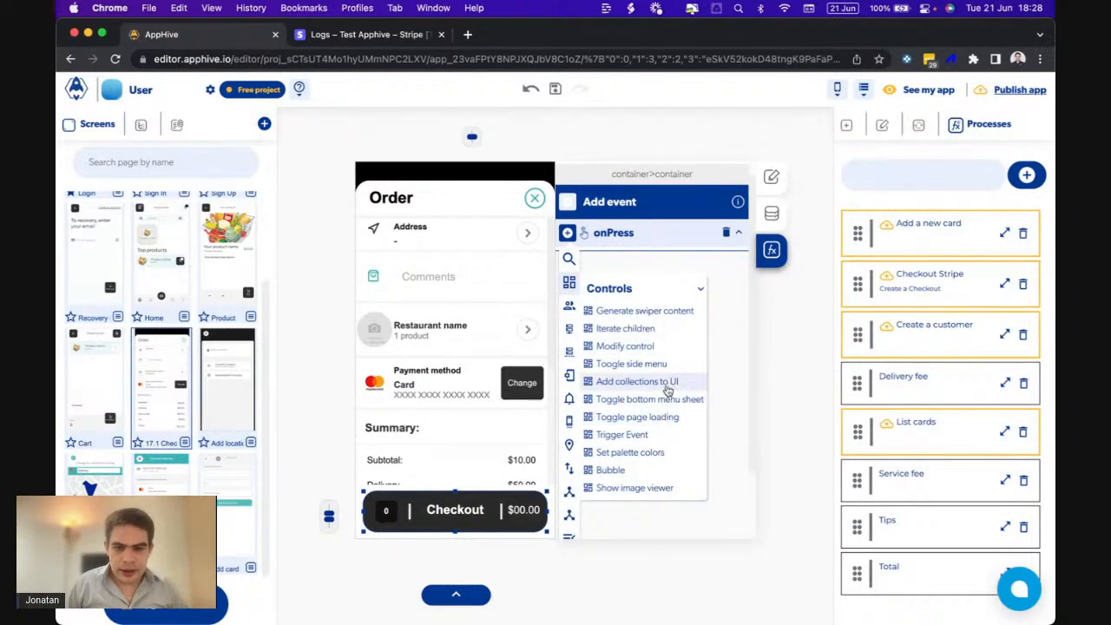
click(667, 417)
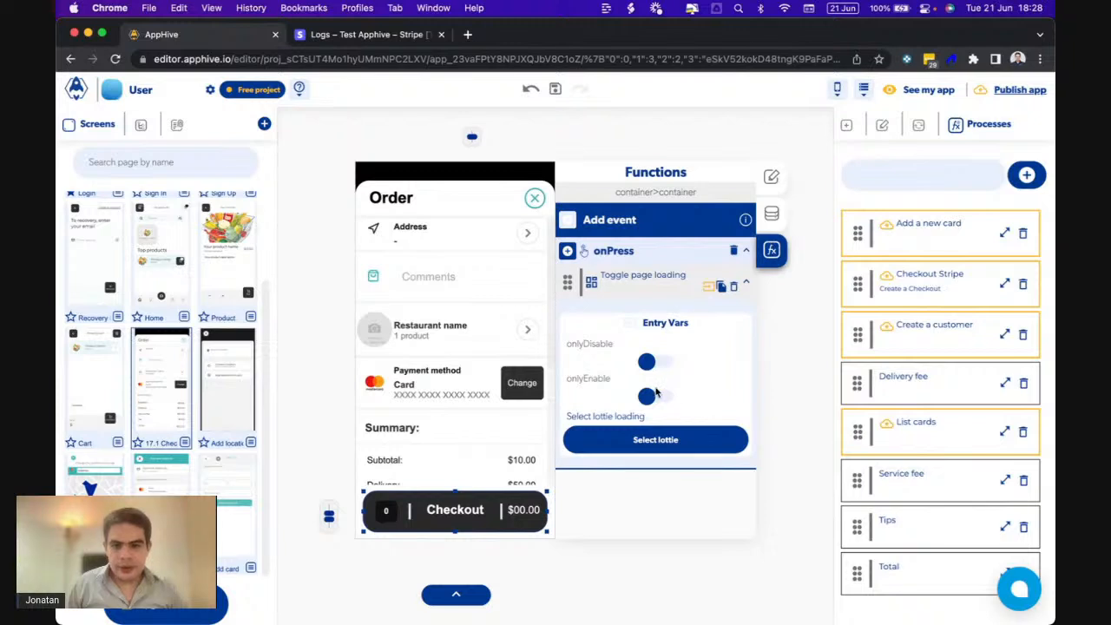
click(651, 397)
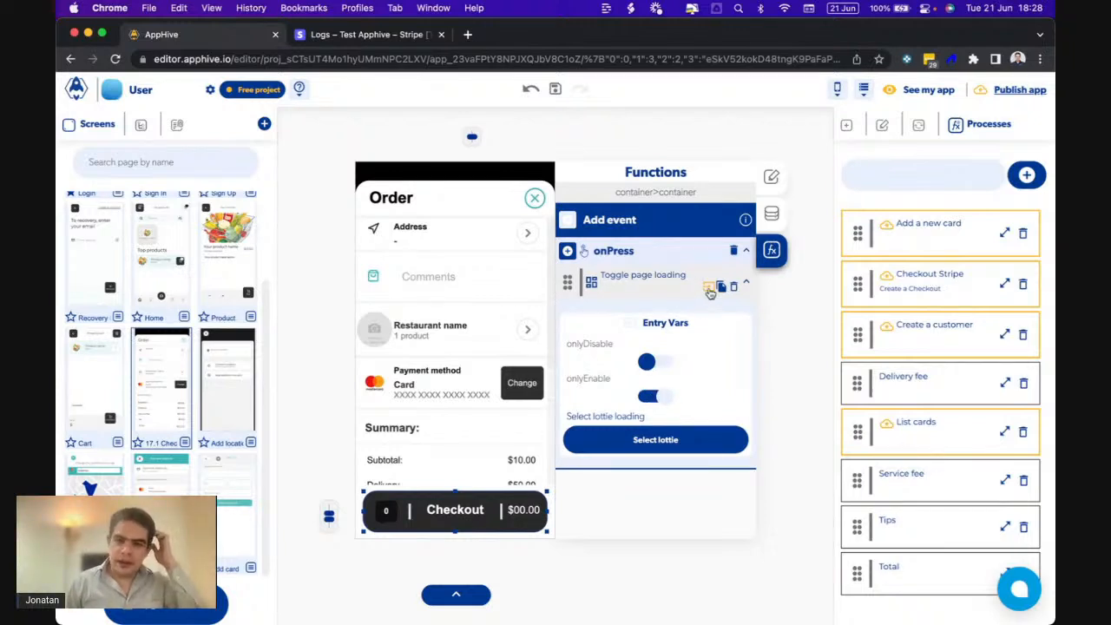
click(709, 293)
click(568, 251)
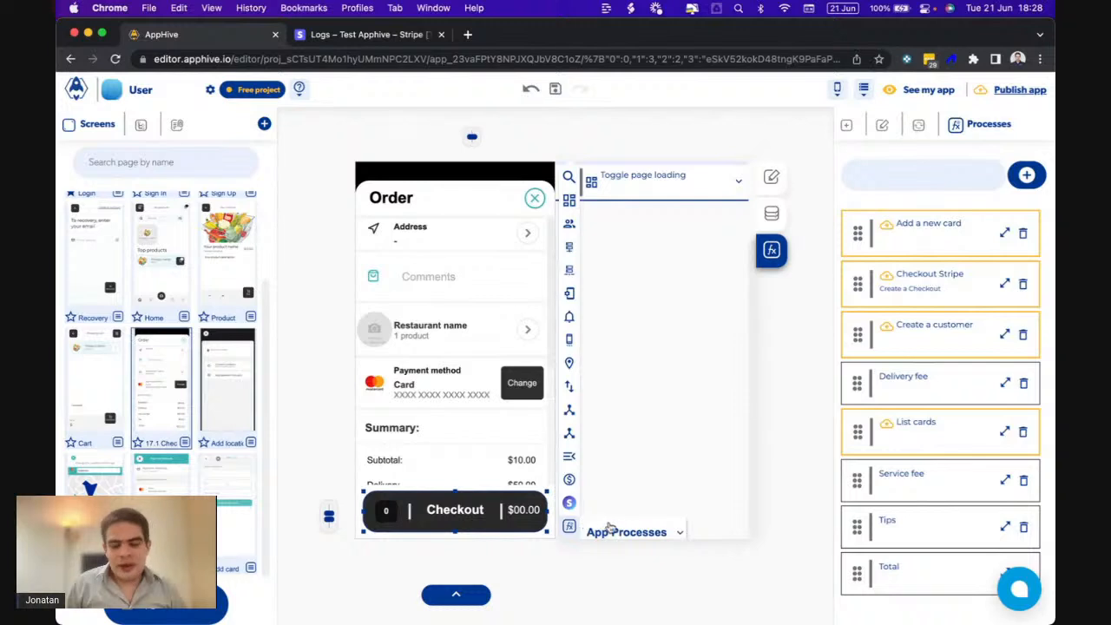
- Add the Checkout Stripe process to the Checkout button's onPress and start picking its amount from context data
click(612, 531)
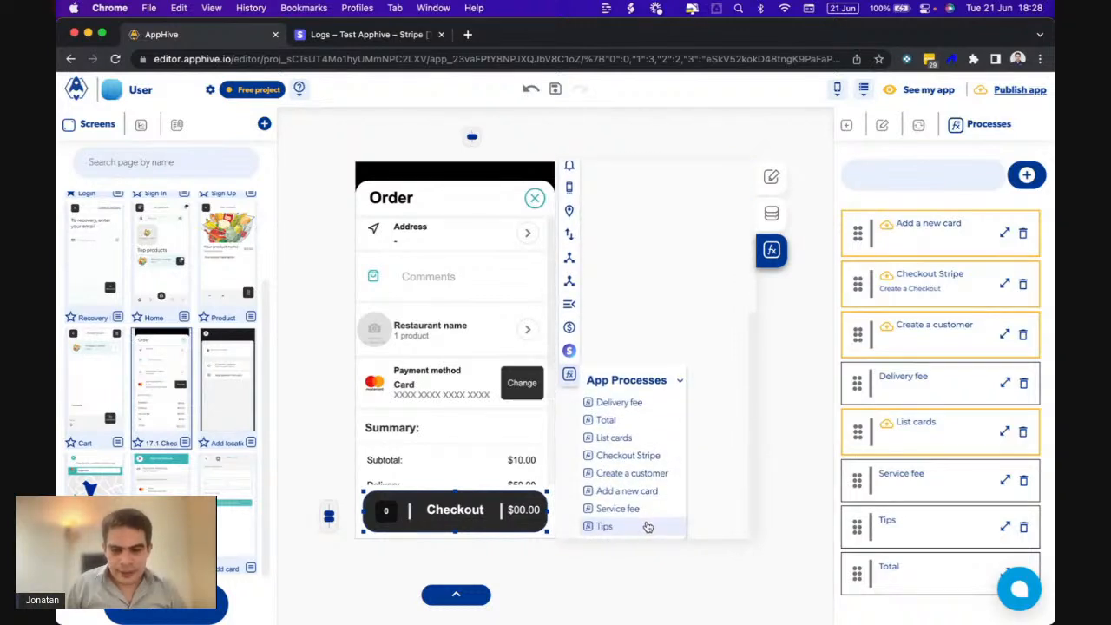
click(628, 457)
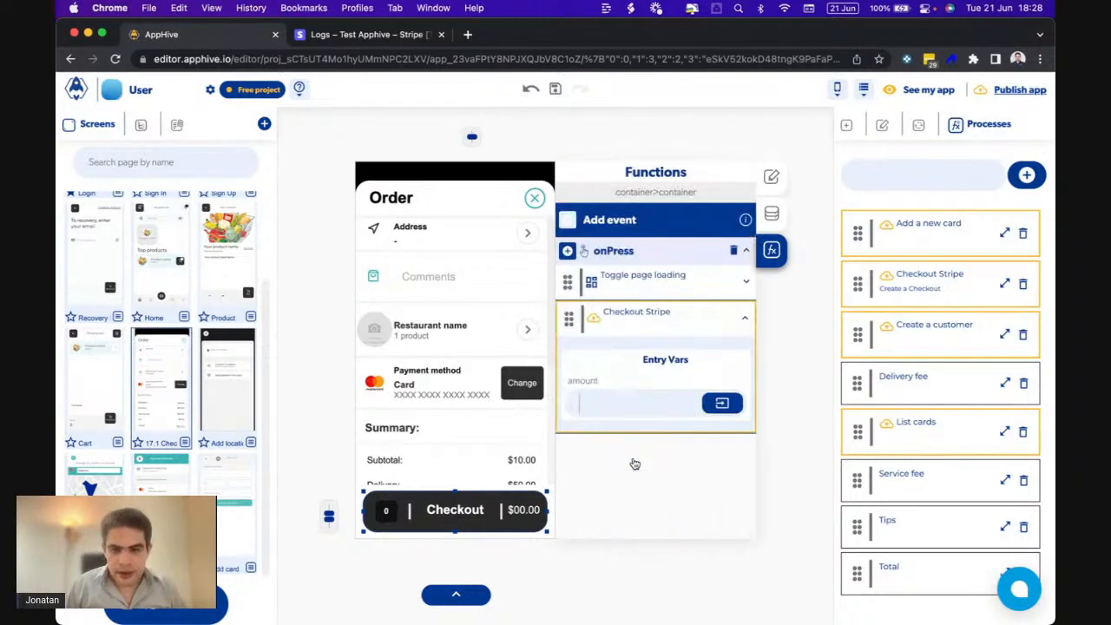
click(721, 403)
click(714, 436)
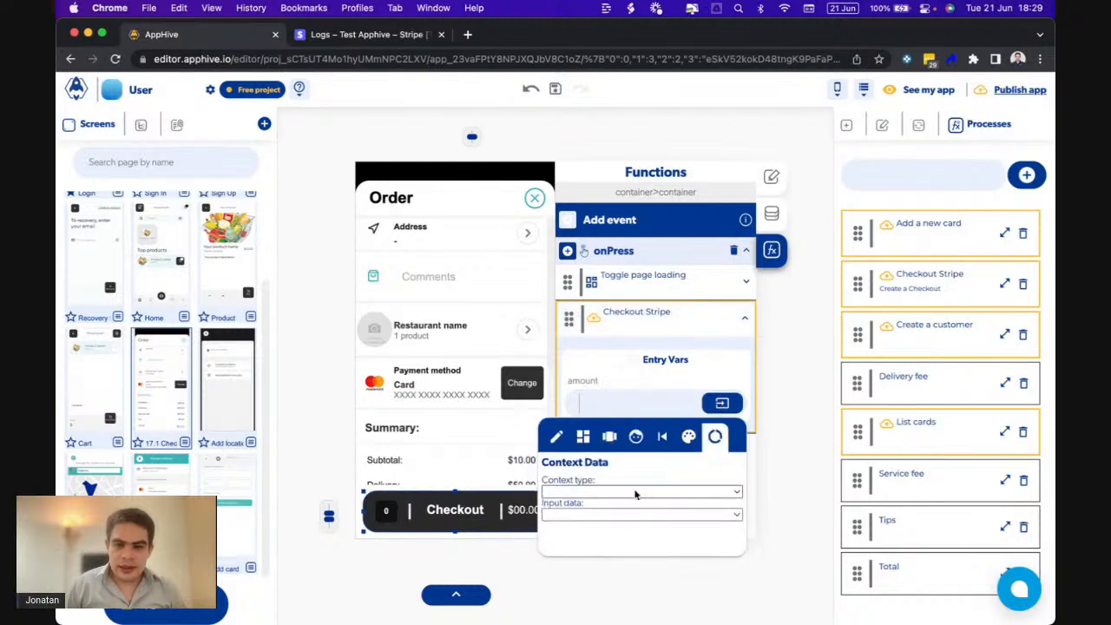
- Check Page data for a total field, find none, and open 17.1 Checkout's page data
click(627, 493)
click(573, 524)
click(578, 515)
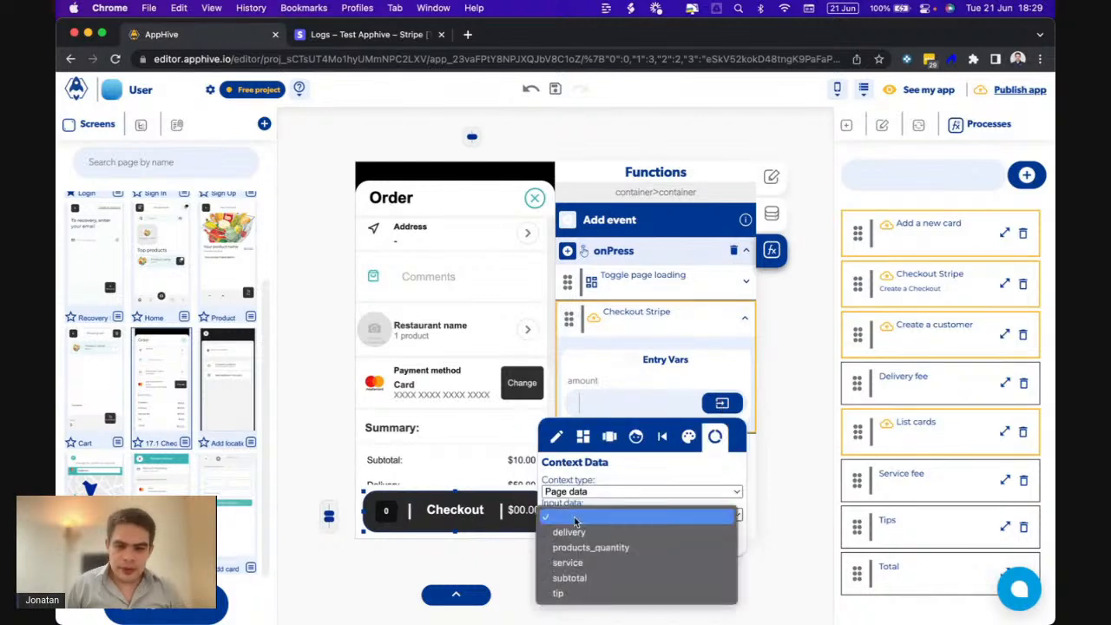
click(611, 371)
click(641, 383)
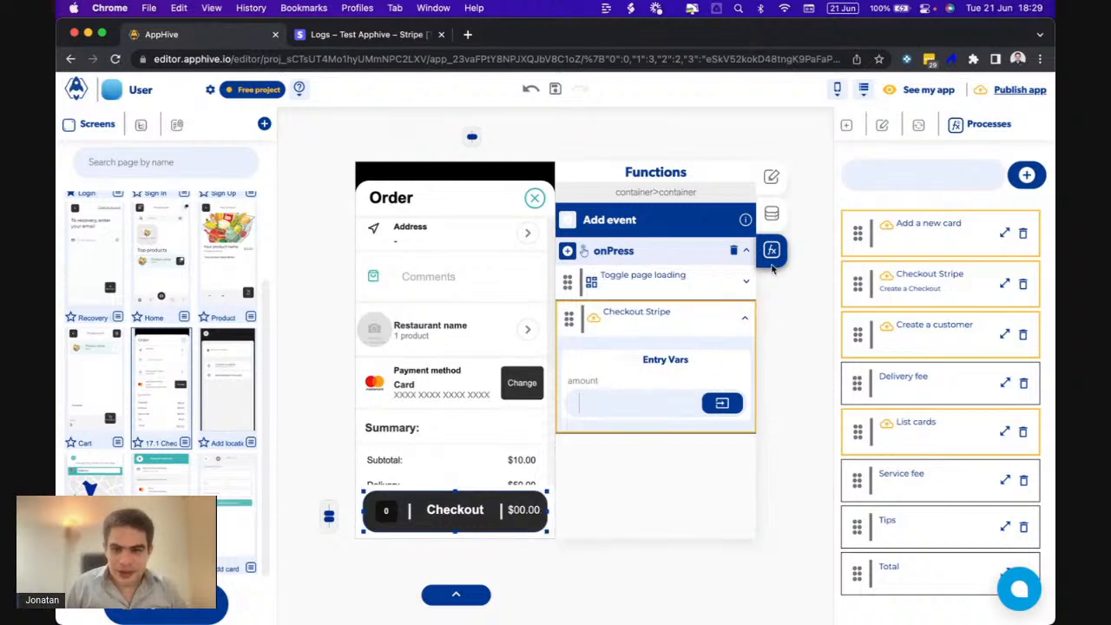
click(771, 215)
click(813, 307)
- Add a 'total' input variable to the 17.1 Checkout page's input data
click(613, 268)
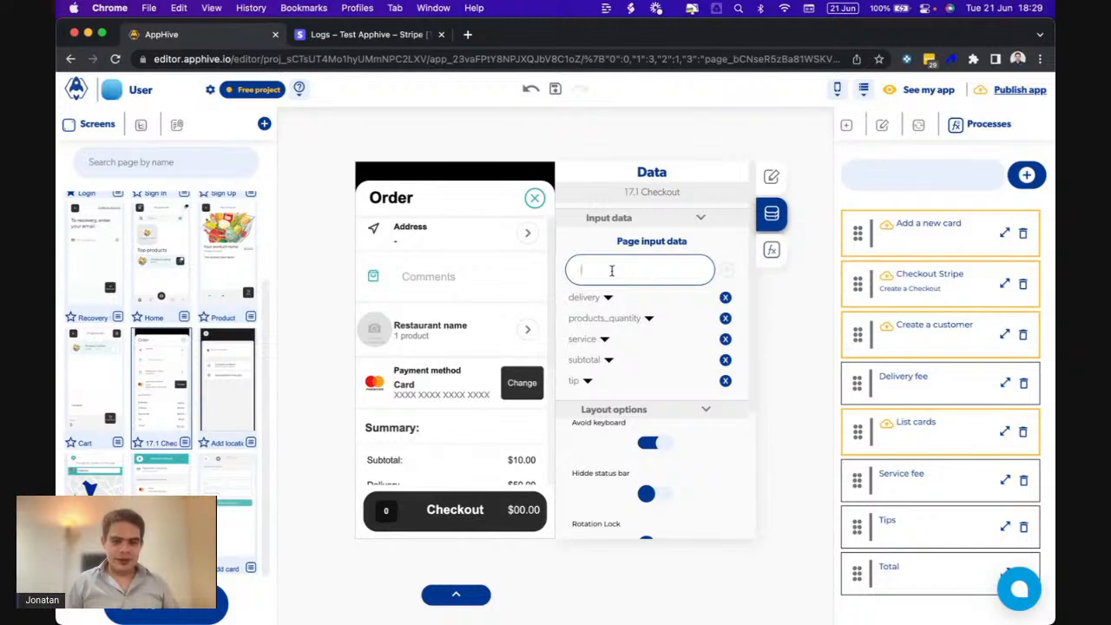
text(total)
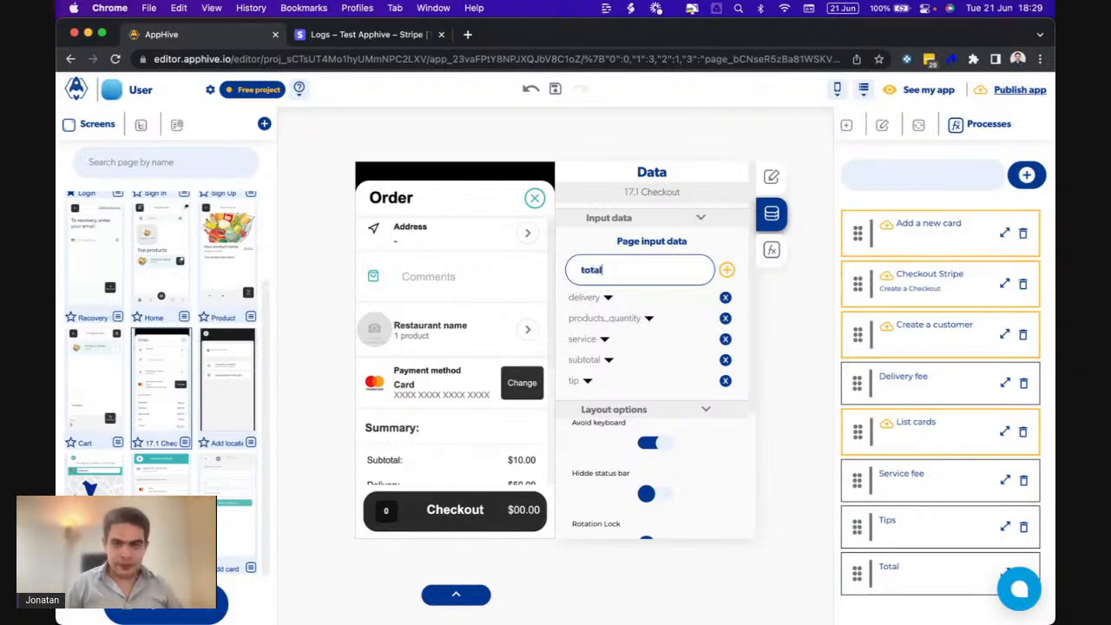
click(723, 270)
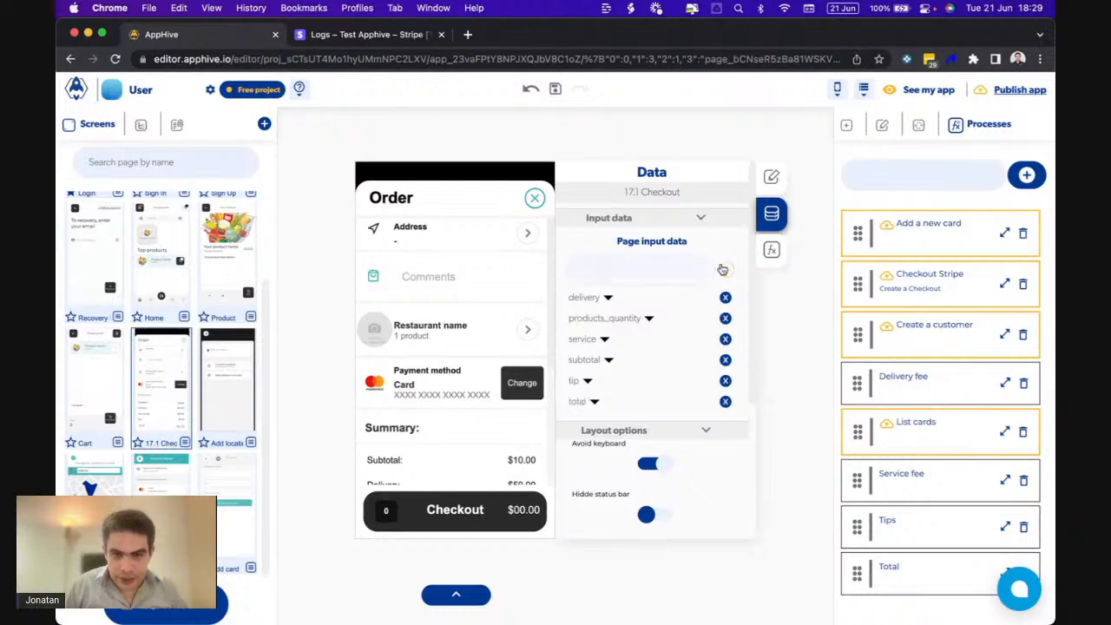
click(771, 250)
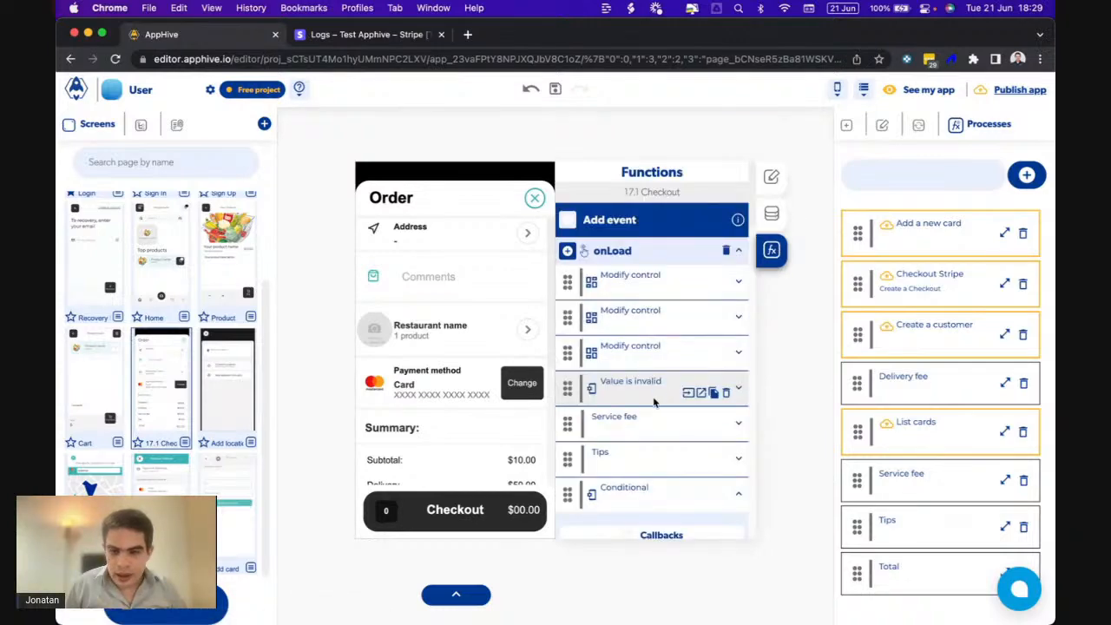
- Inspect the Service fee and Tips processes, then add Set Page Value to Total's callback
scroll(659, 465, down, 10)
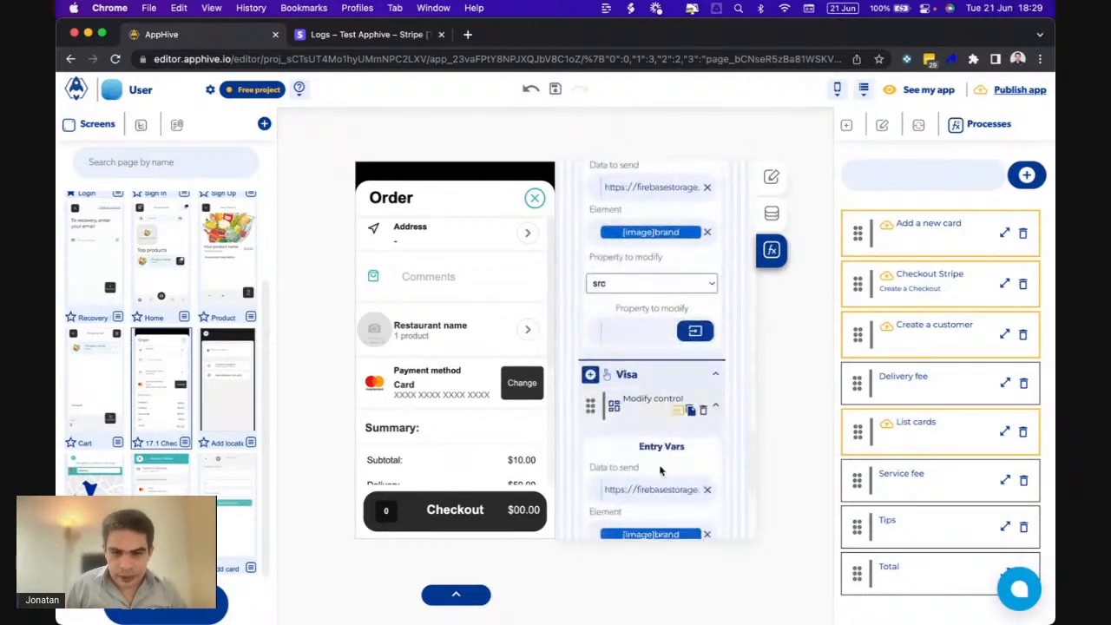
scroll(659, 468, down, 5)
scroll(658, 469, up, 12)
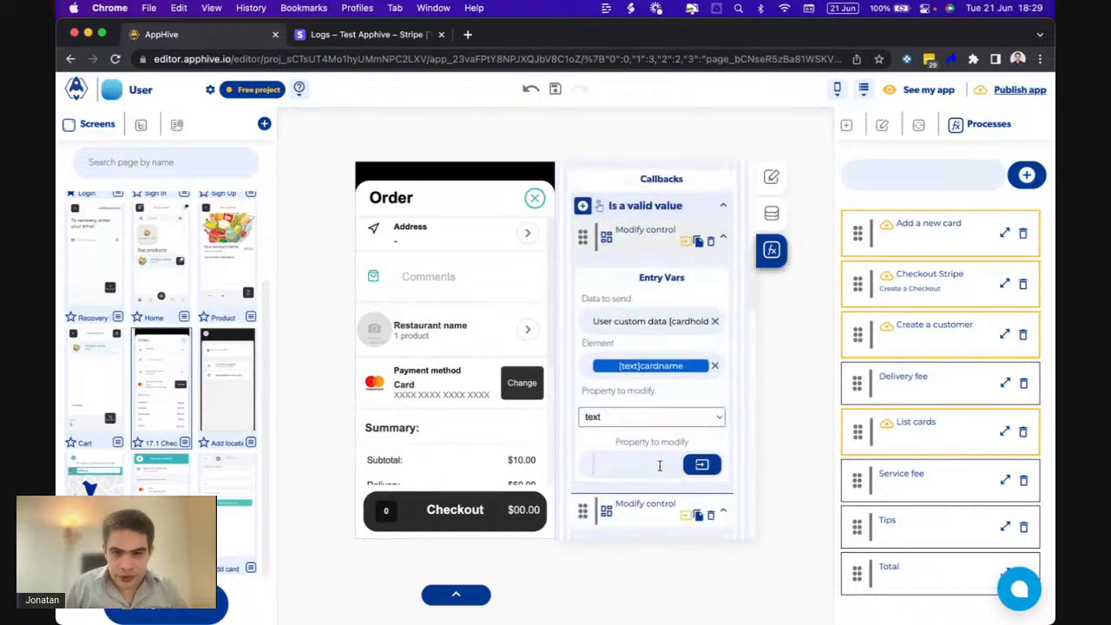
scroll(660, 472, up, 3)
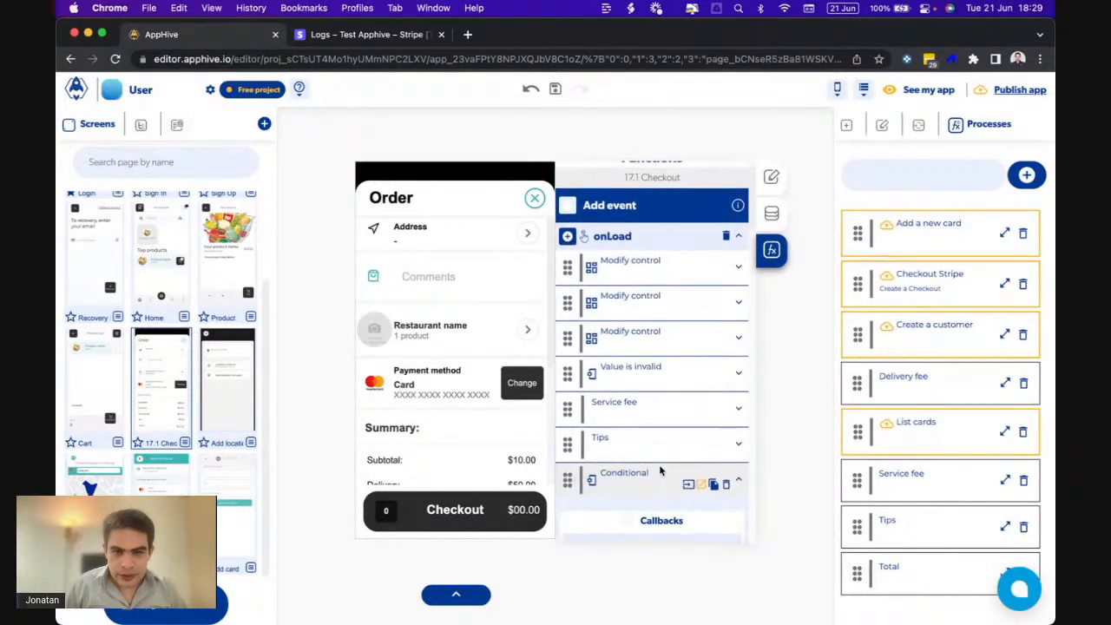
scroll(492, 451, down, 3)
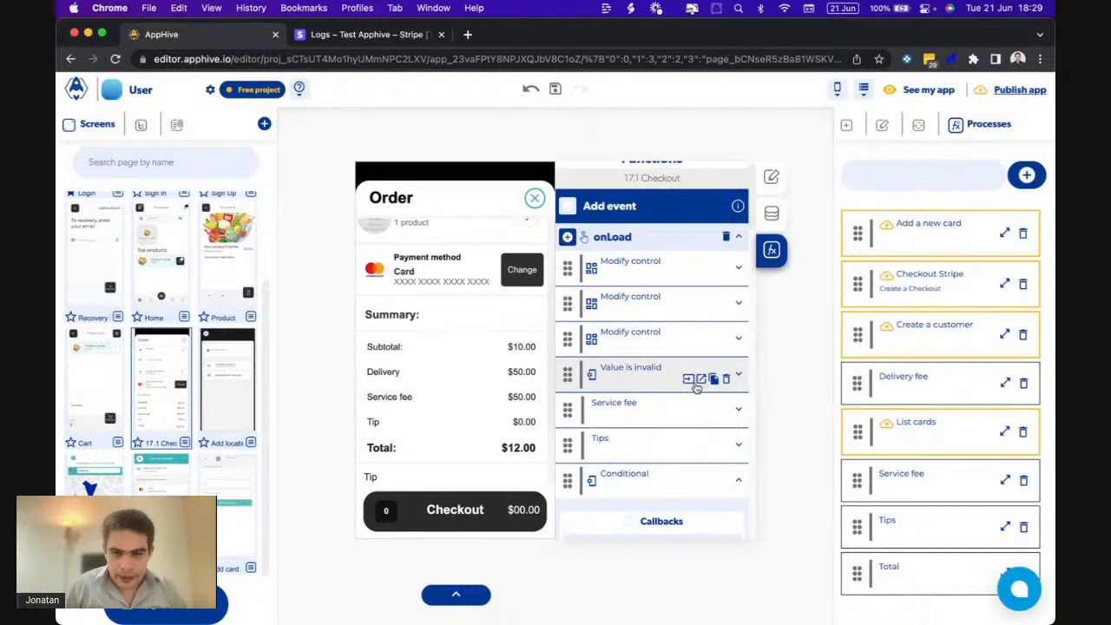
click(685, 416)
scroll(686, 421, down, 10)
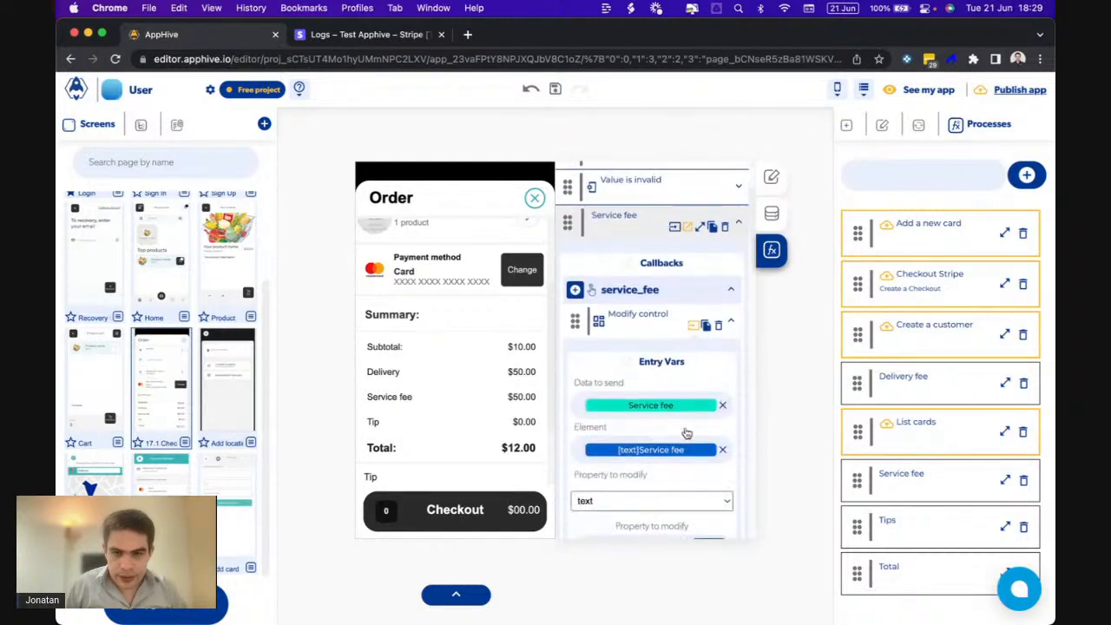
scroll(686, 432, down, 3)
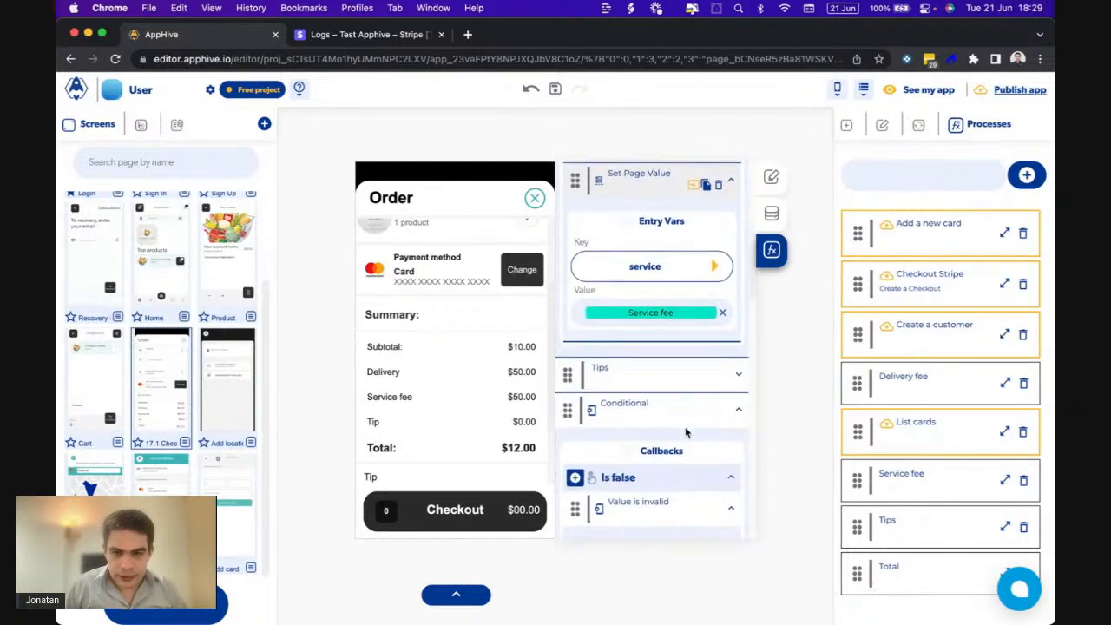
click(686, 385)
scroll(686, 385, down, 8)
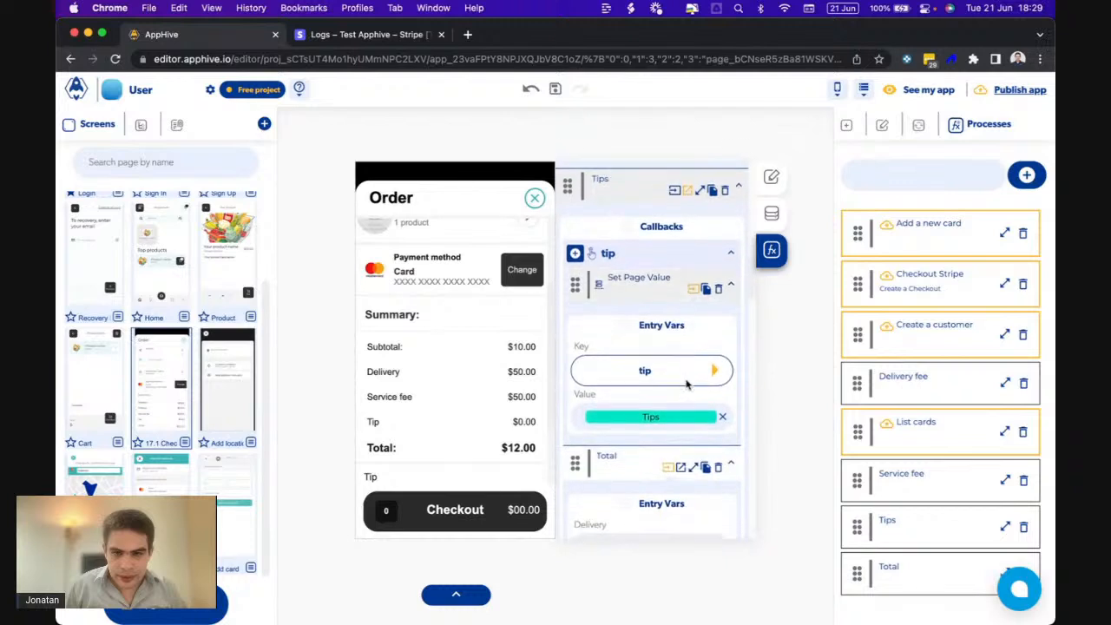
click(680, 321)
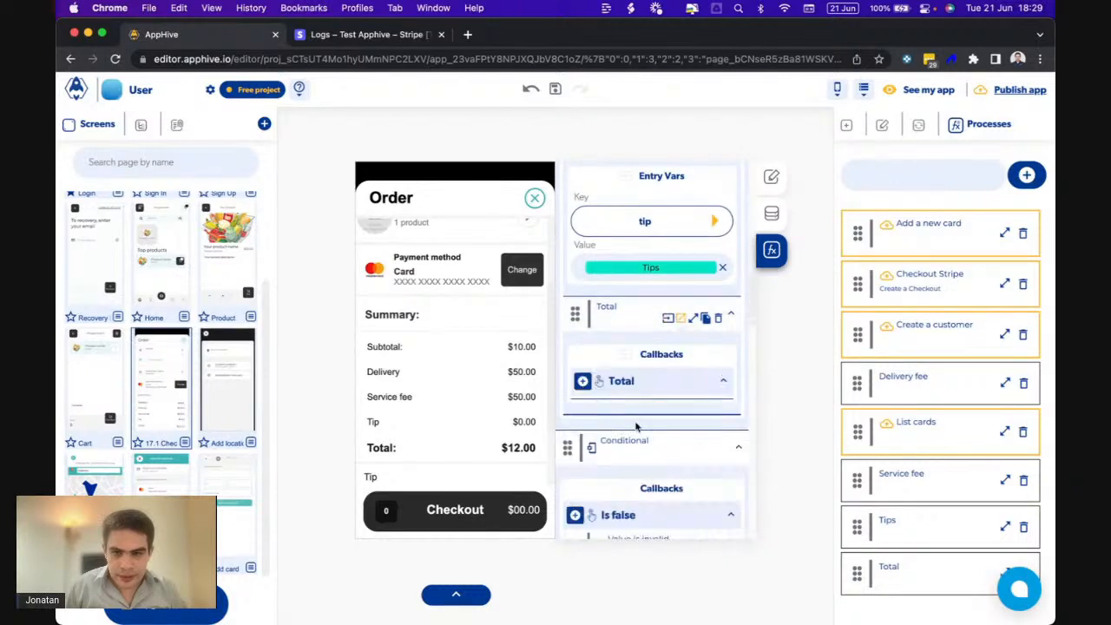
scroll(632, 423, down, 1)
click(583, 358)
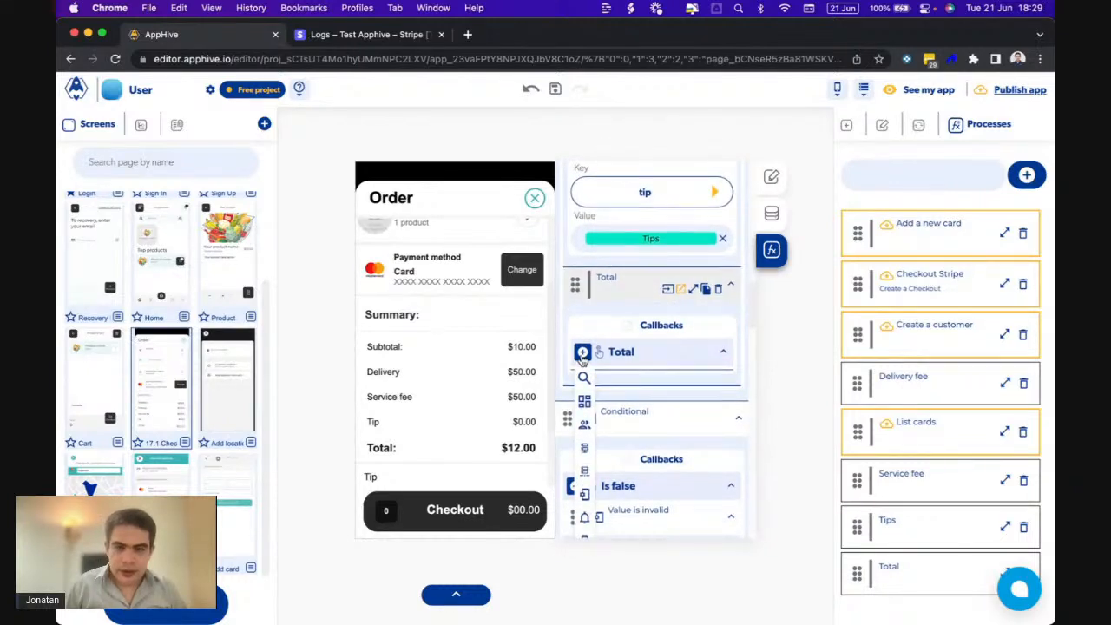
scroll(584, 361, down, 6)
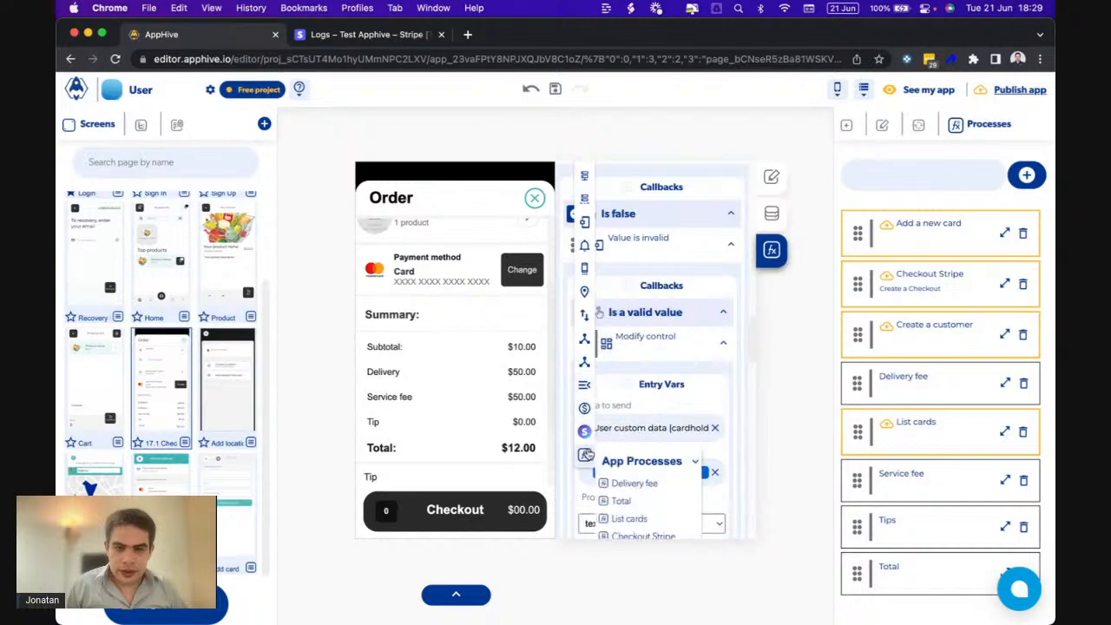
scroll(583, 292, up, 1)
mouse_move(585, 261)
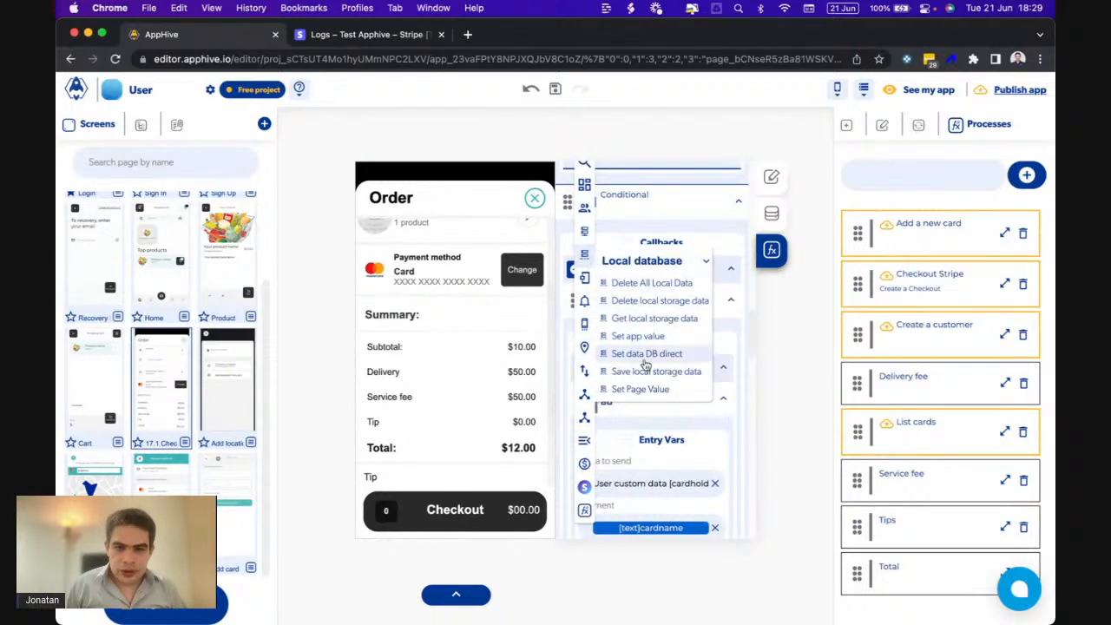
click(625, 389)
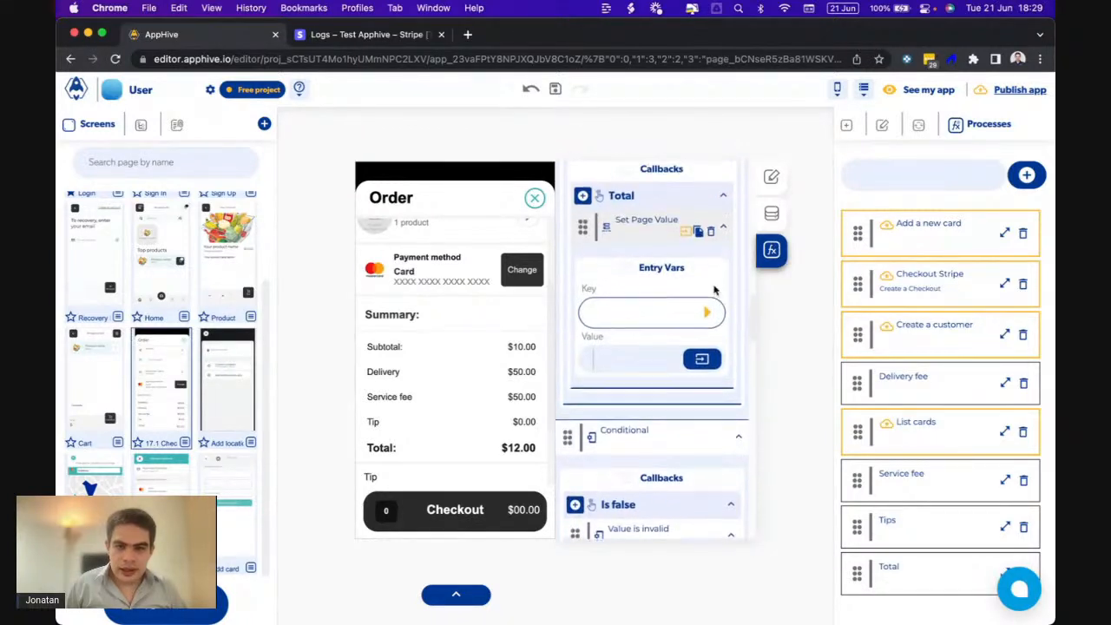
- Set the page value Key to total and Value to PreviusOutputs > Total
click(703, 332)
scroll(639, 414, down, 1)
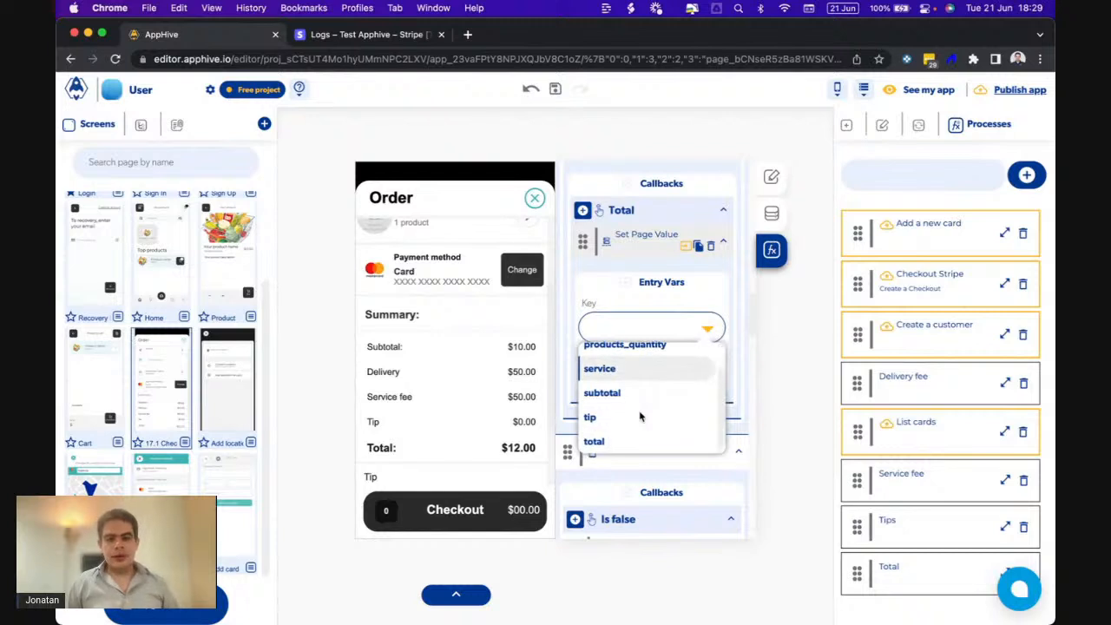
click(595, 441)
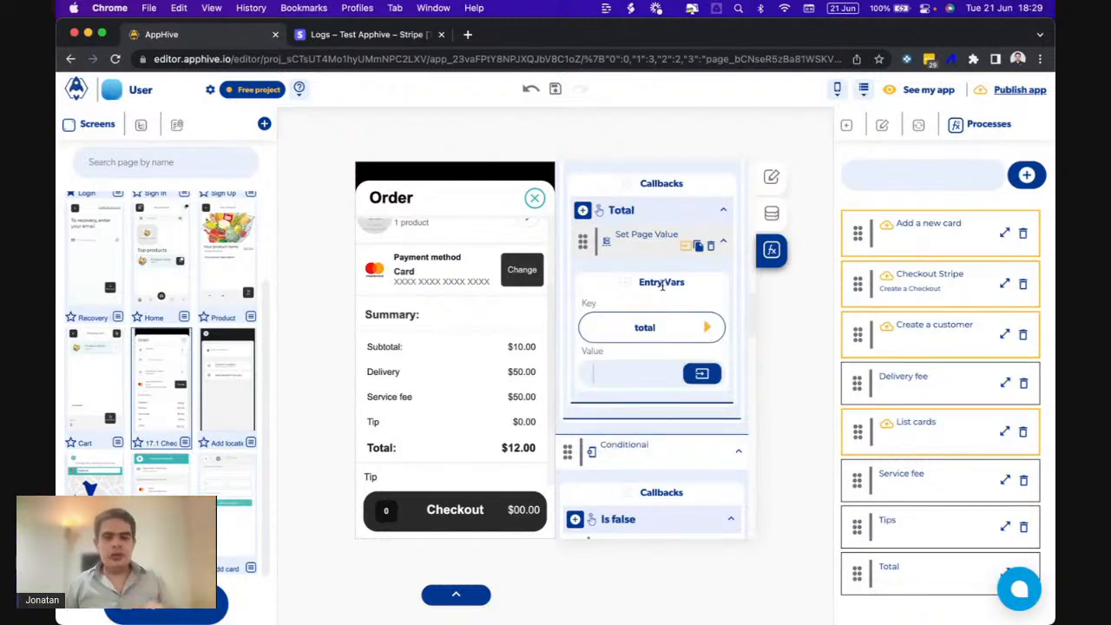
scroll(662, 286, up, 2)
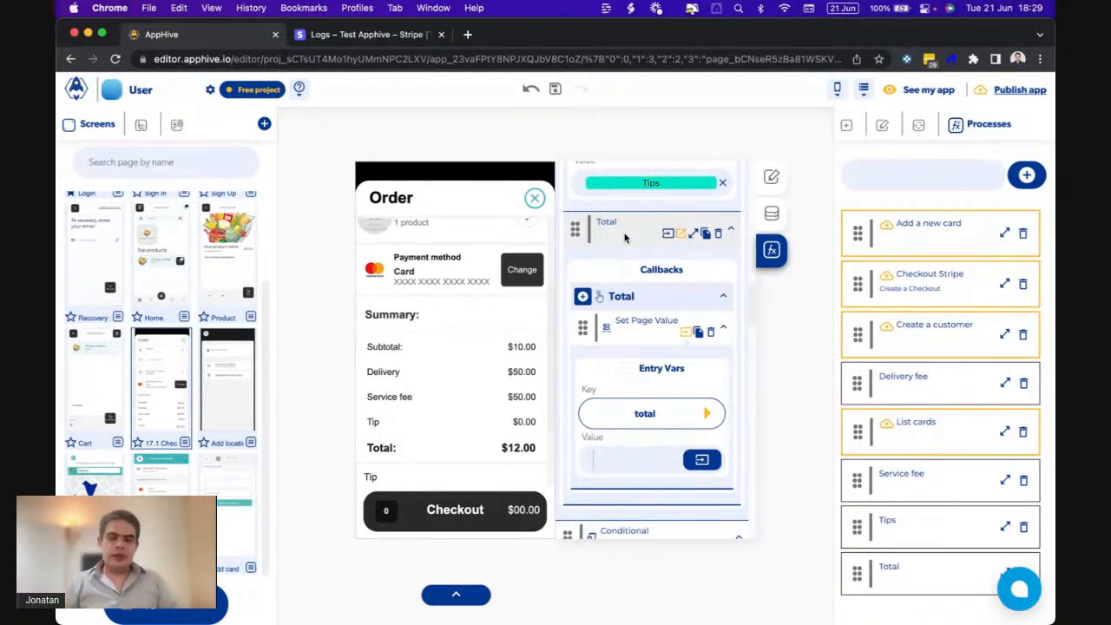
click(702, 460)
click(680, 493)
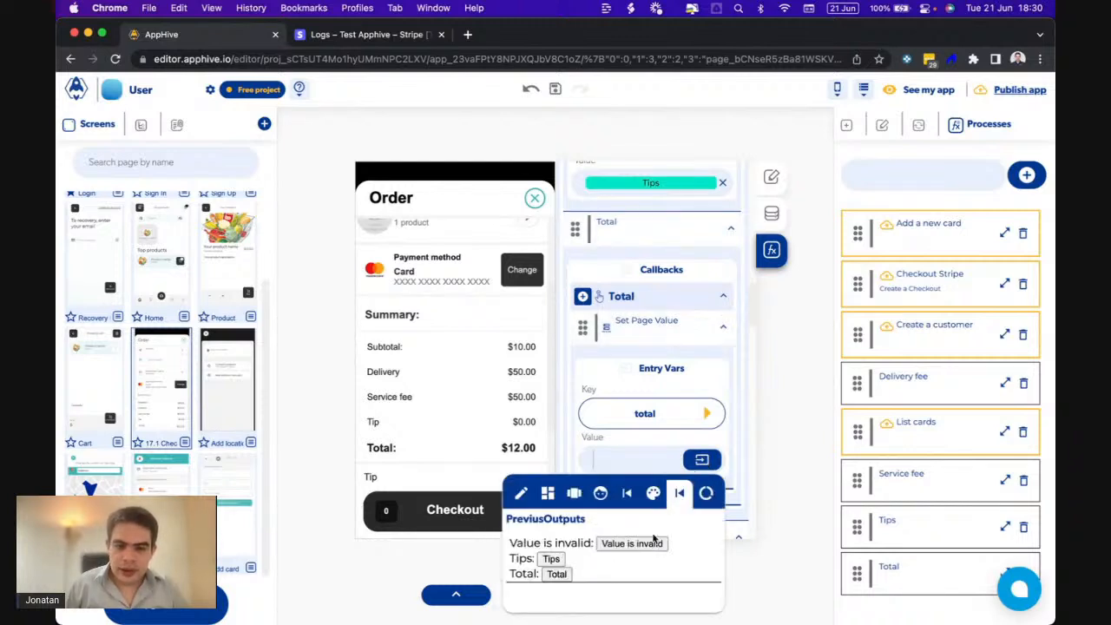
click(556, 574)
click(727, 393)
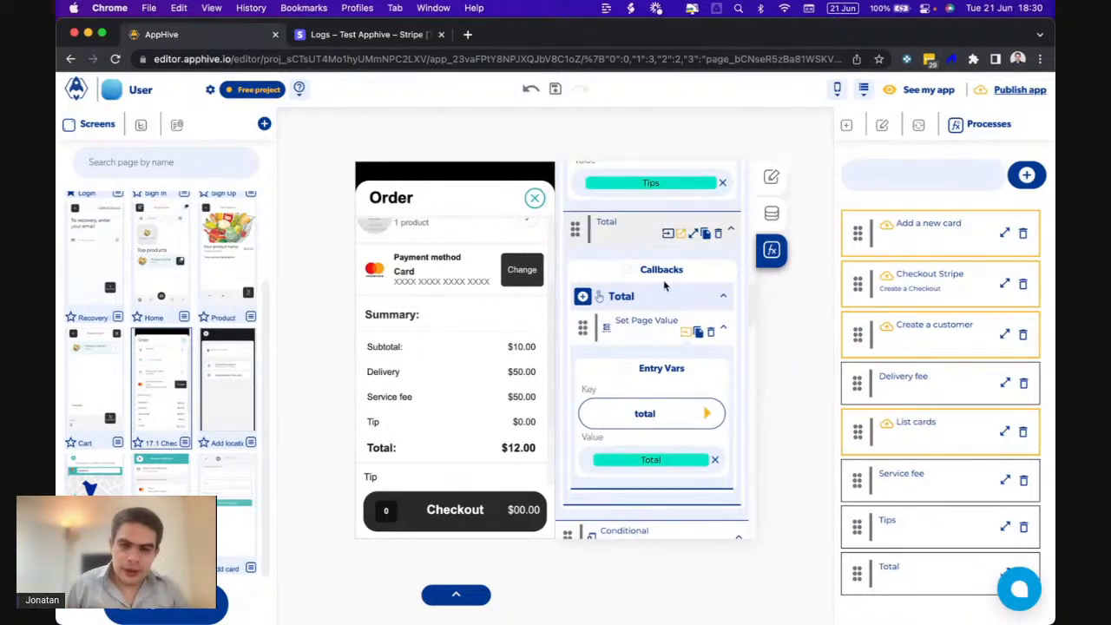
scroll(665, 284, up, 3)
scroll(663, 279, down, 5)
scroll(663, 279, down, 10)
scroll(689, 392, down, 6)
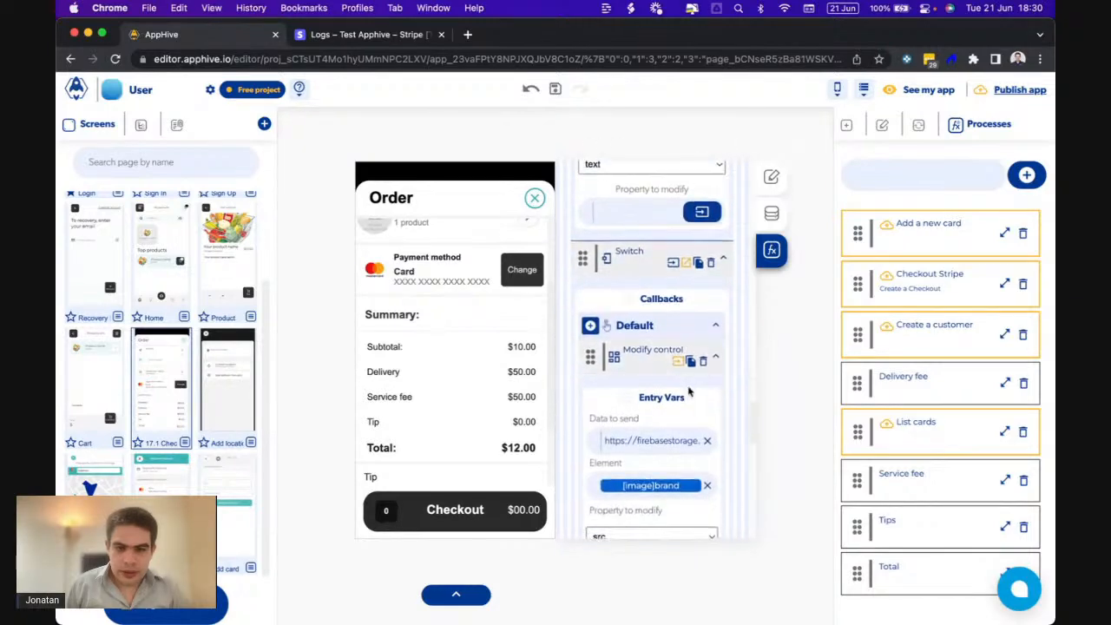
scroll(689, 392, down, 8)
scroll(689, 392, up, 10)
scroll(689, 392, up, 10)
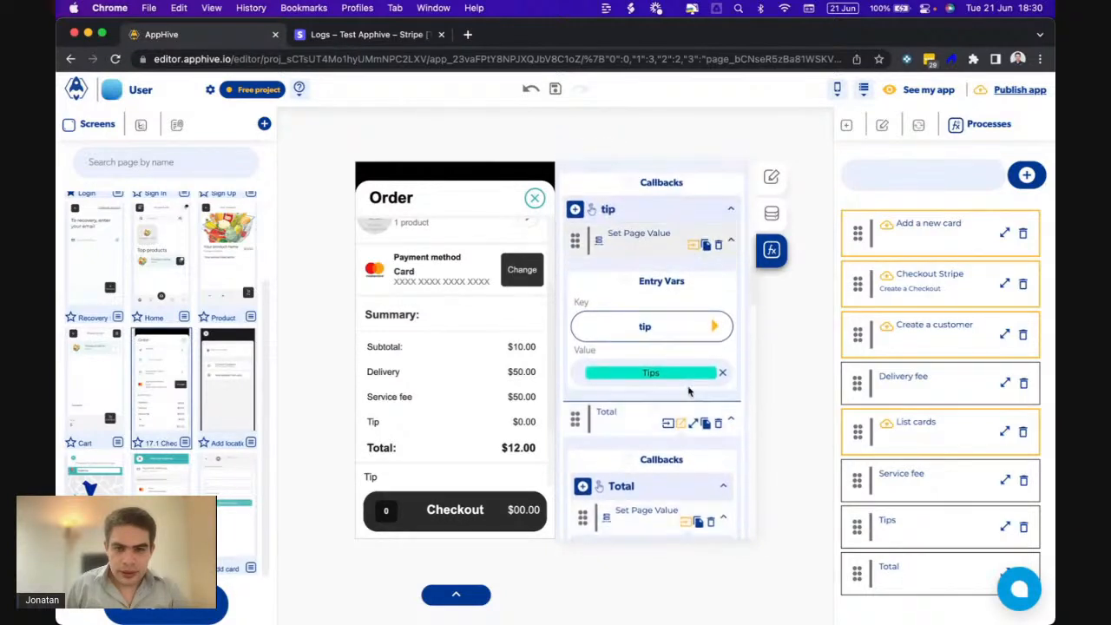
scroll(689, 392, up, 10)
scroll(689, 392, up, 10)
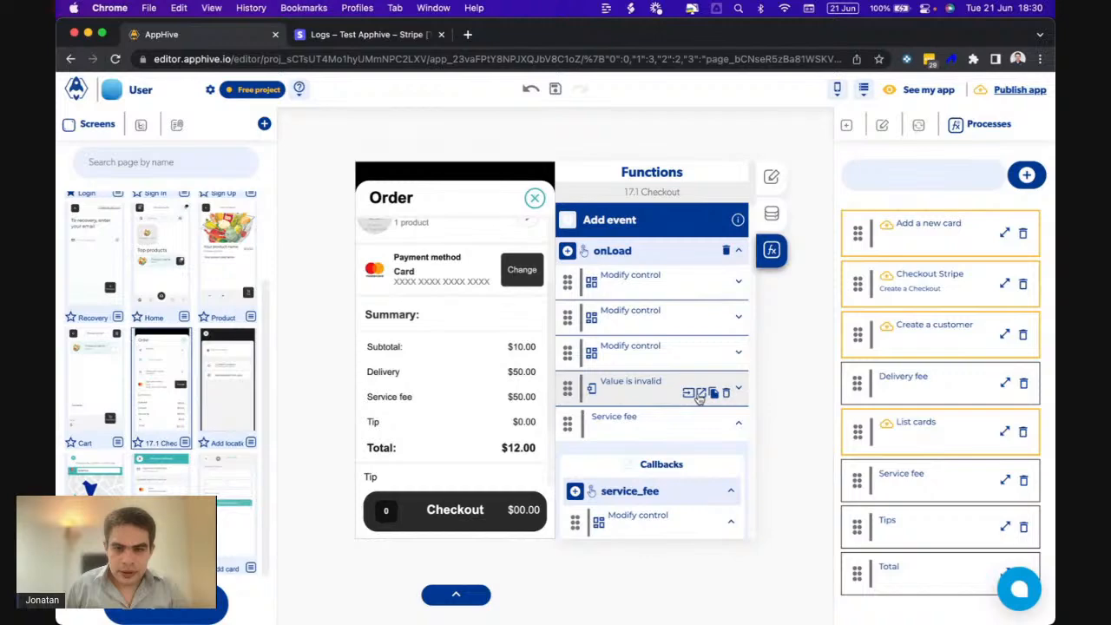
scroll(699, 396, down, 10)
scroll(700, 398, down, 10)
scroll(699, 398, down, 10)
scroll(699, 399, up, 10)
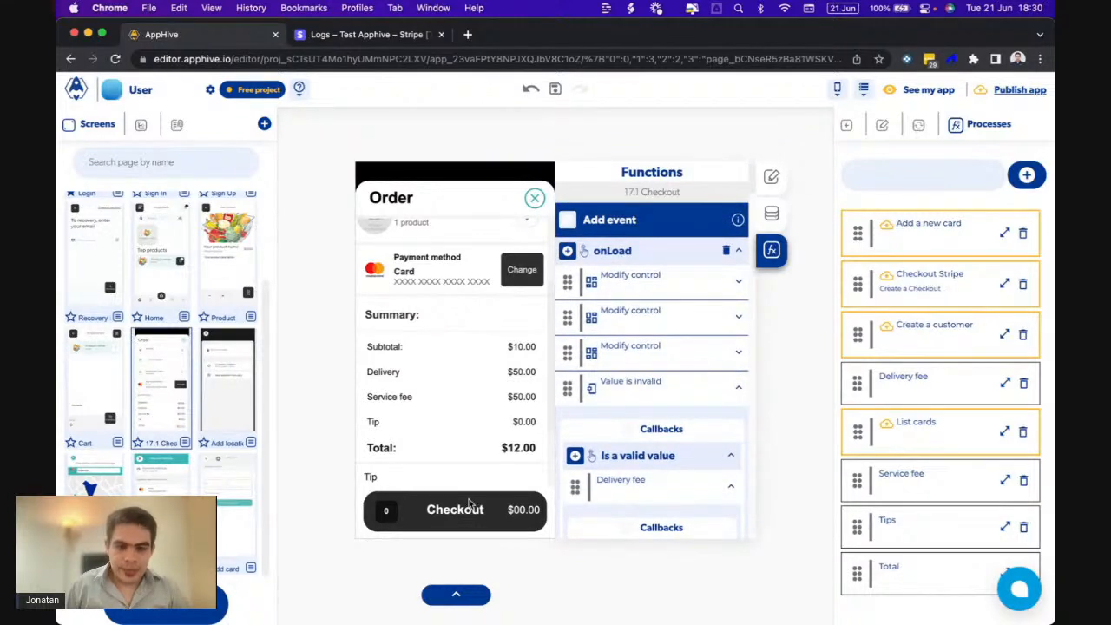
- Set the Checkout button's Checkout Stripe amount to Context Data > Page data > total
click(472, 506)
click(720, 400)
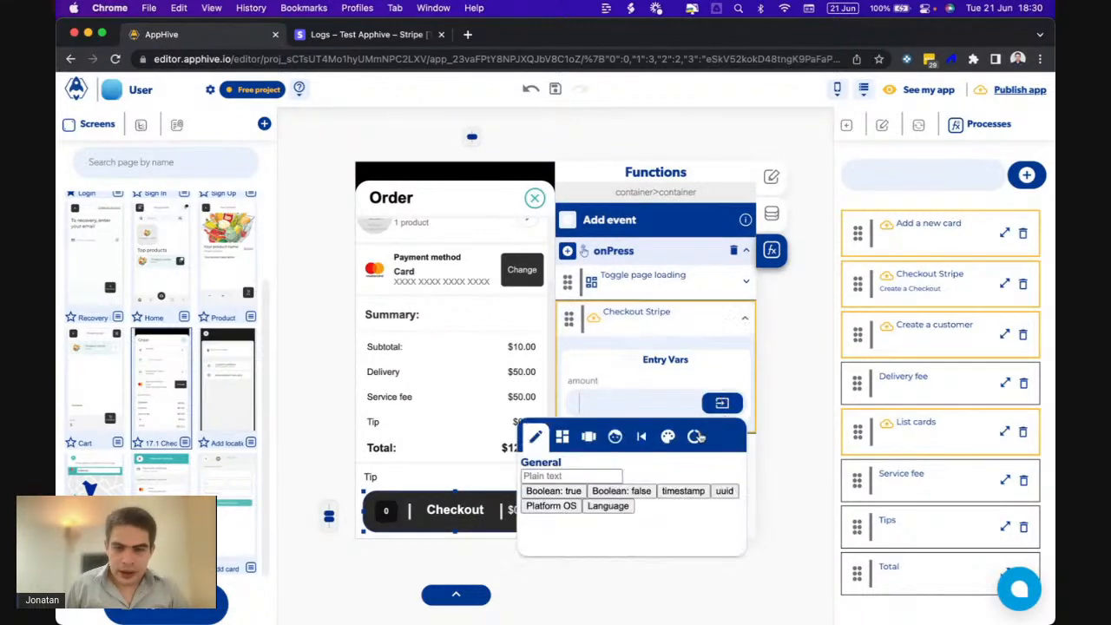
click(623, 492)
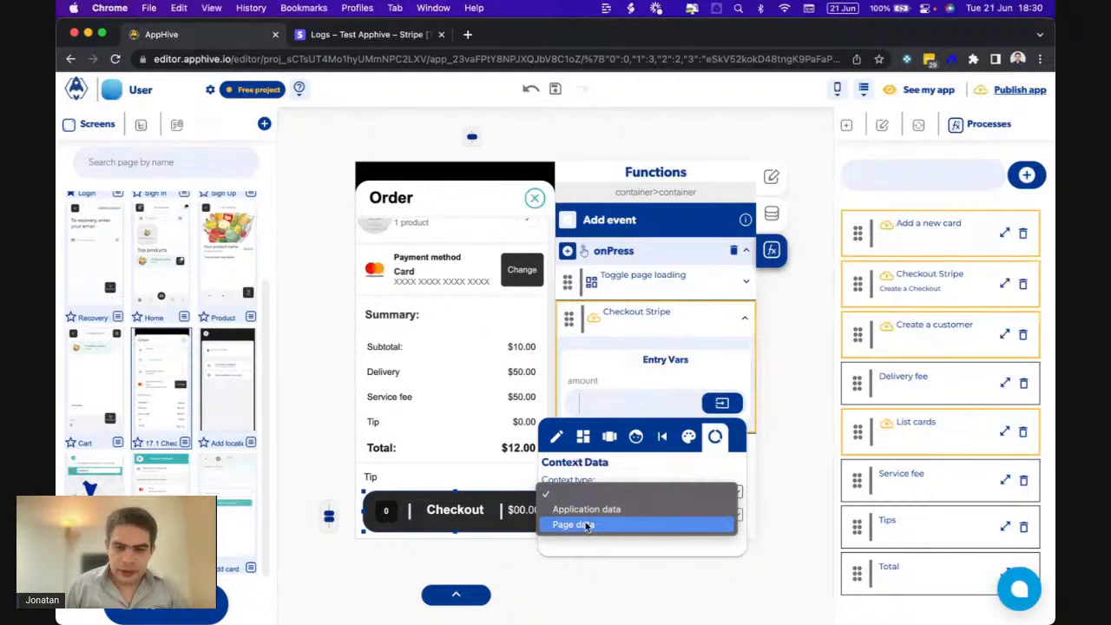
click(586, 524)
click(587, 515)
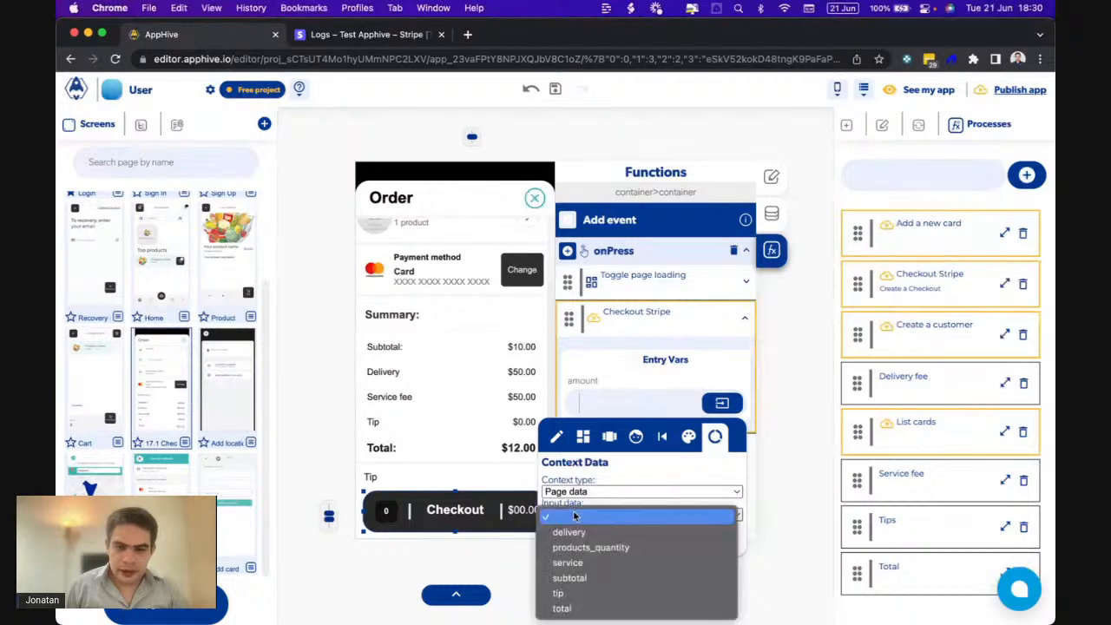
click(564, 607)
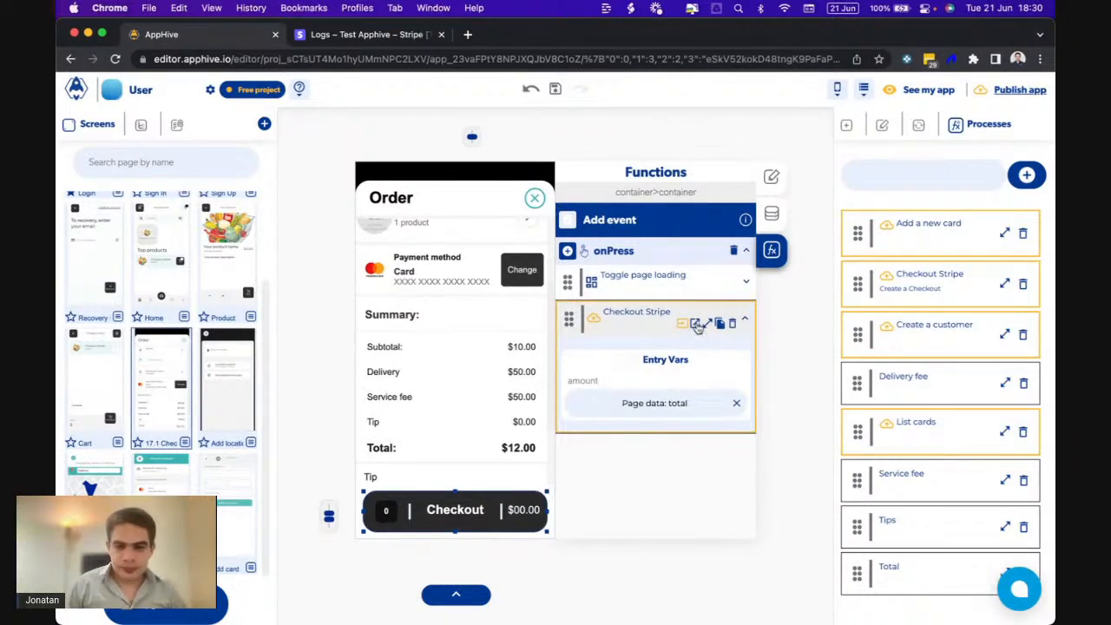
click(696, 324)
click(575, 420)
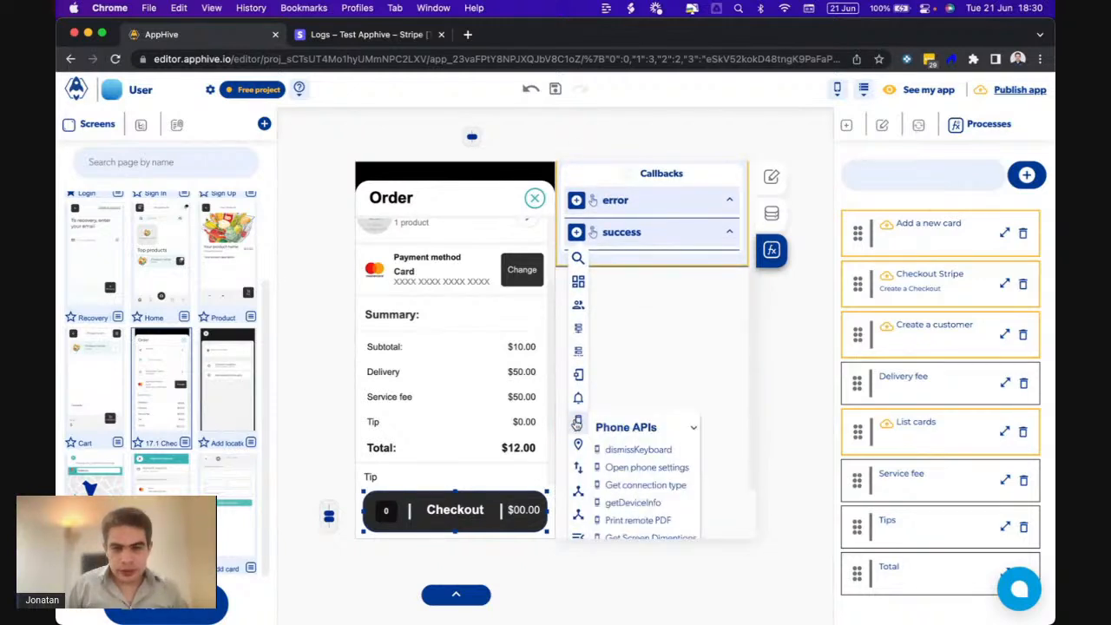
- Add a Replace screen success action going to Home with SlideTop transition at Regular speed
scroll(578, 397, down, 2)
mouse_move(578, 458)
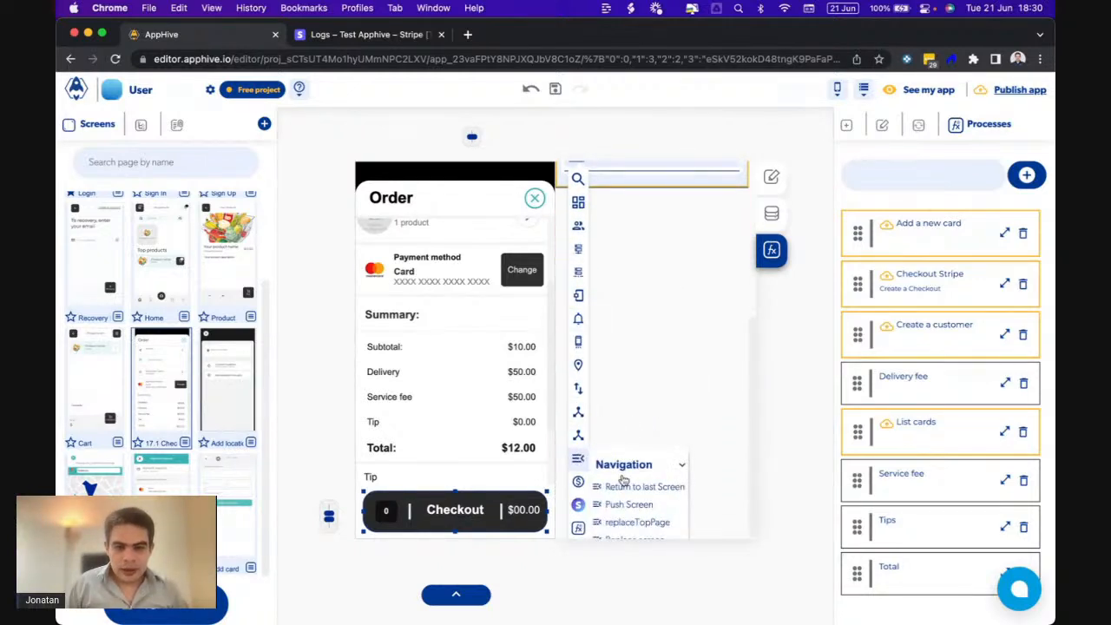
scroll(635, 489, down, 1)
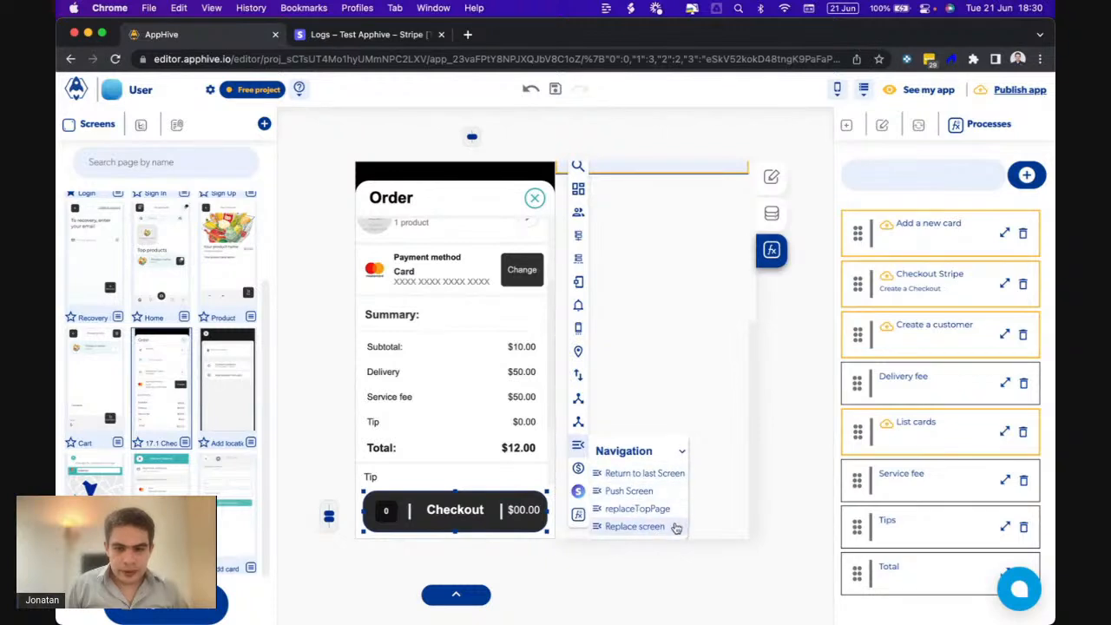
click(635, 526)
click(674, 404)
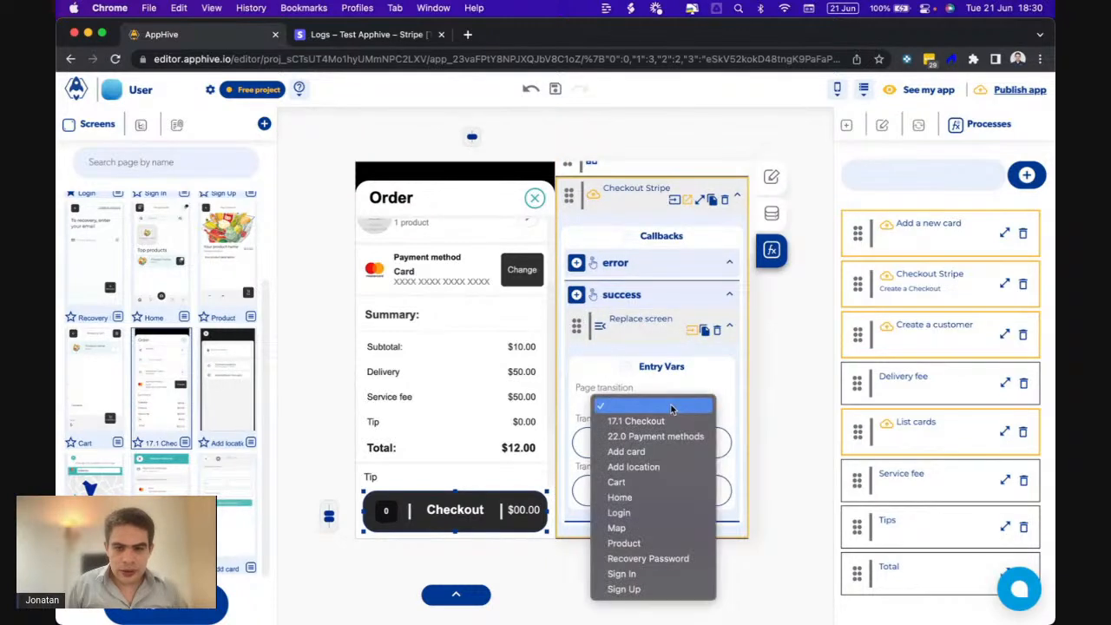
click(639, 495)
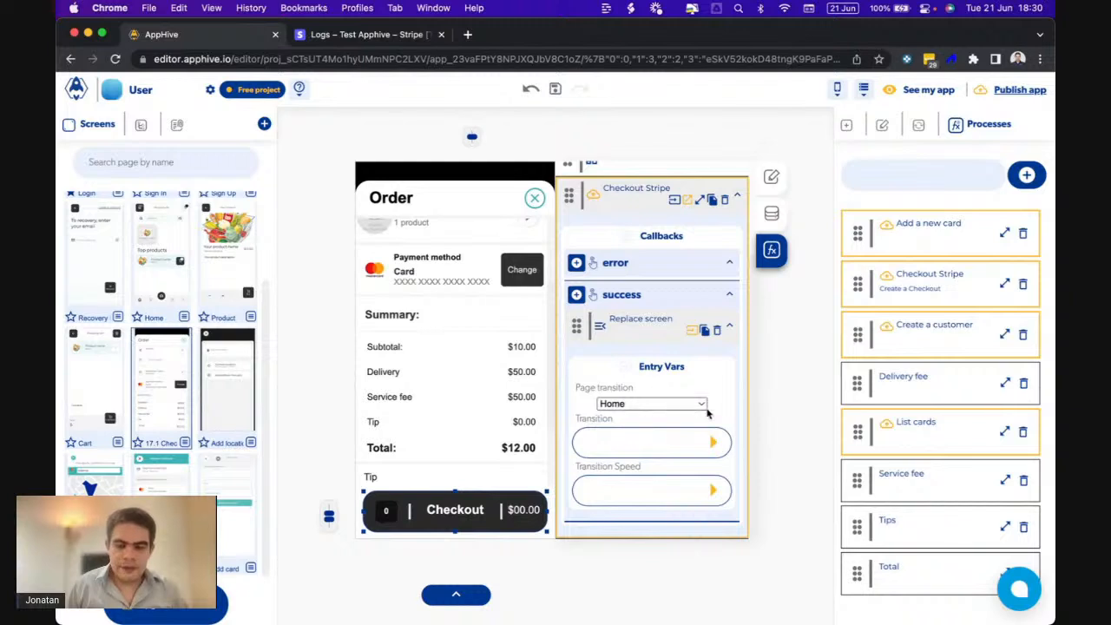
click(711, 443)
click(612, 496)
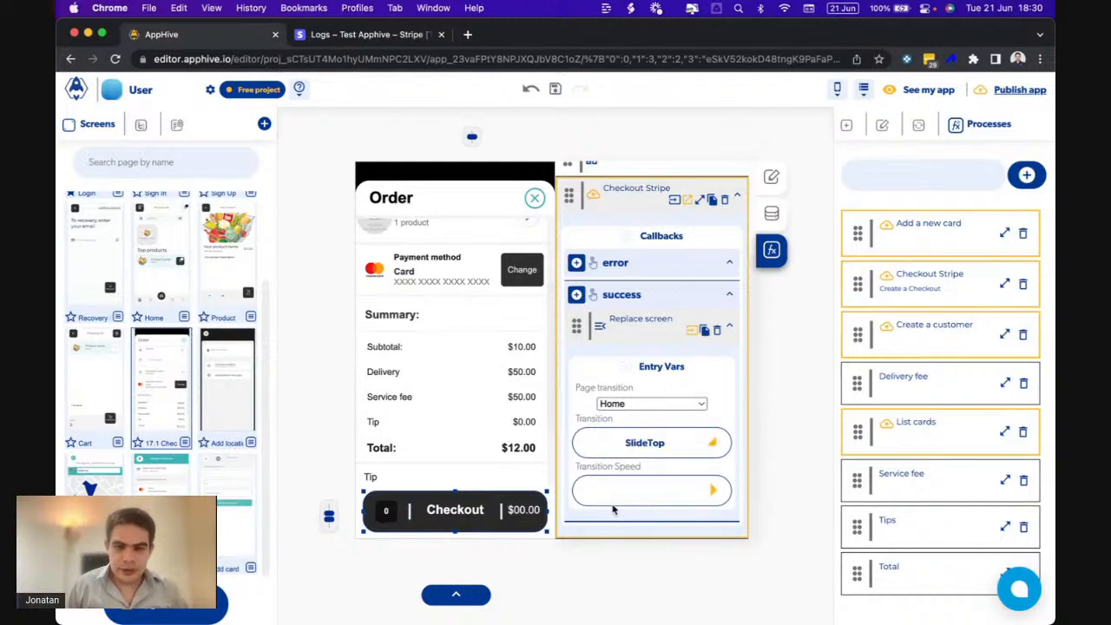
click(712, 490)
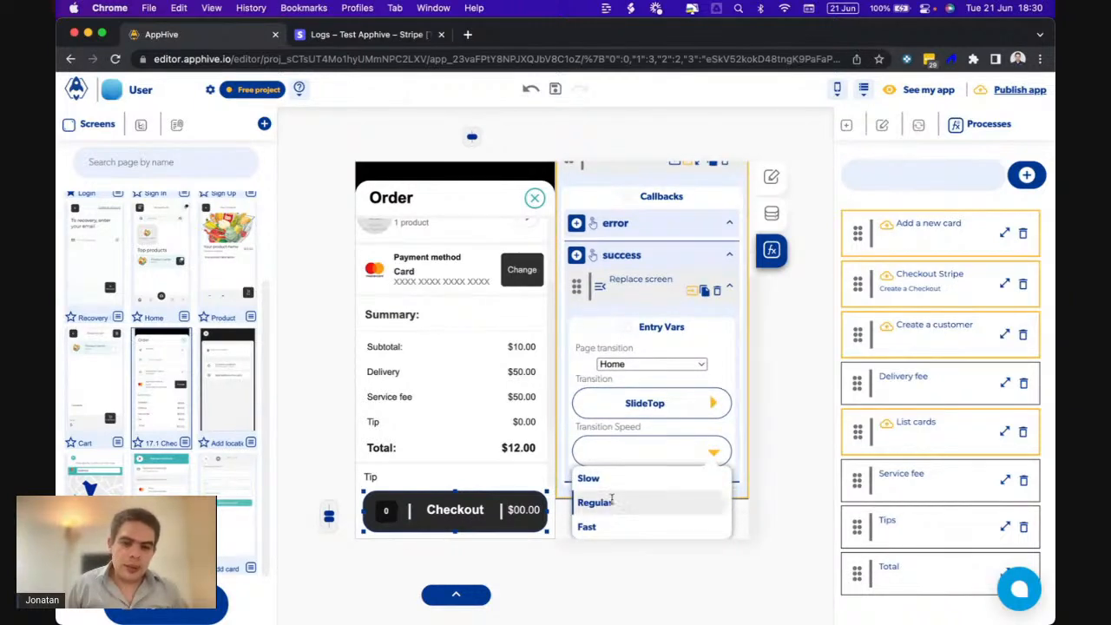
click(613, 501)
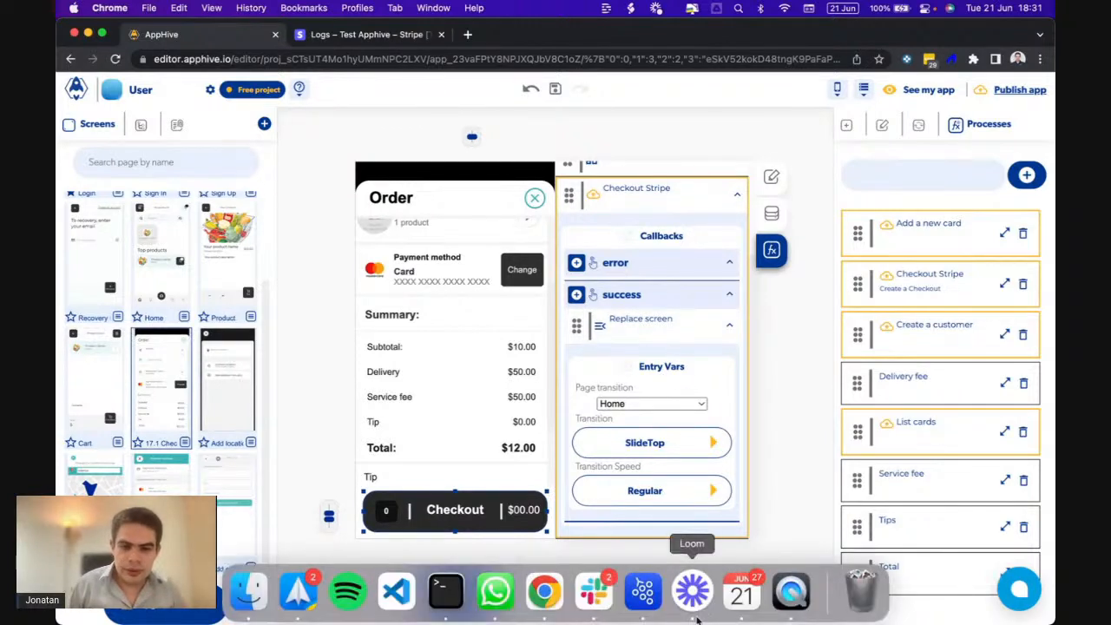
- Add a Send Alert titled Error on checkout failure, then test checkout in the app preview
click(576, 263)
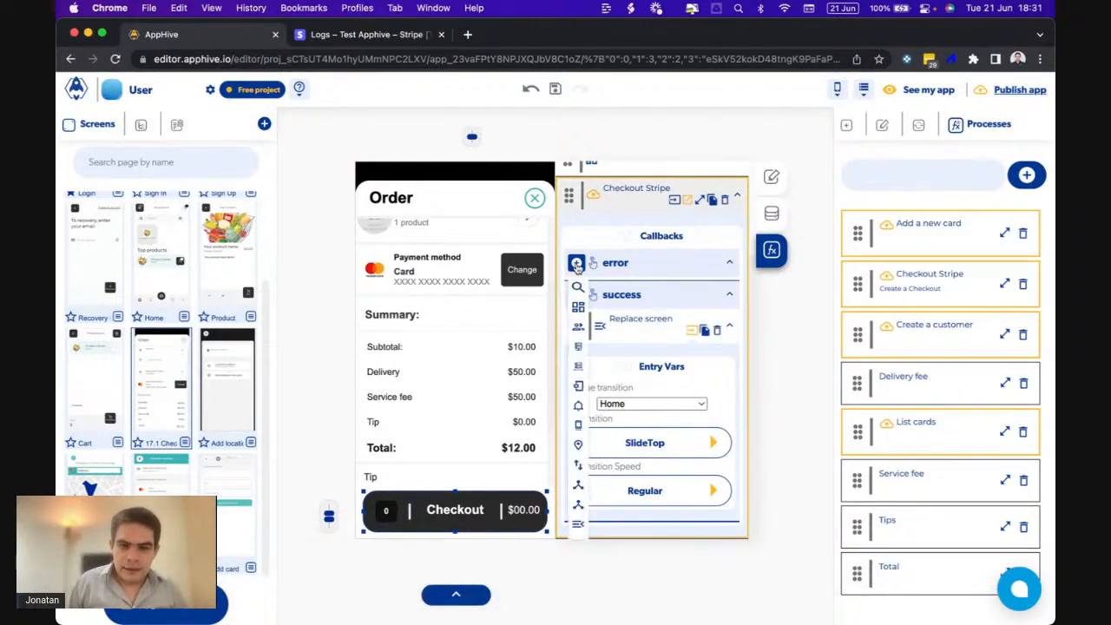
scroll(577, 269, down, 1)
mouse_move(577, 394)
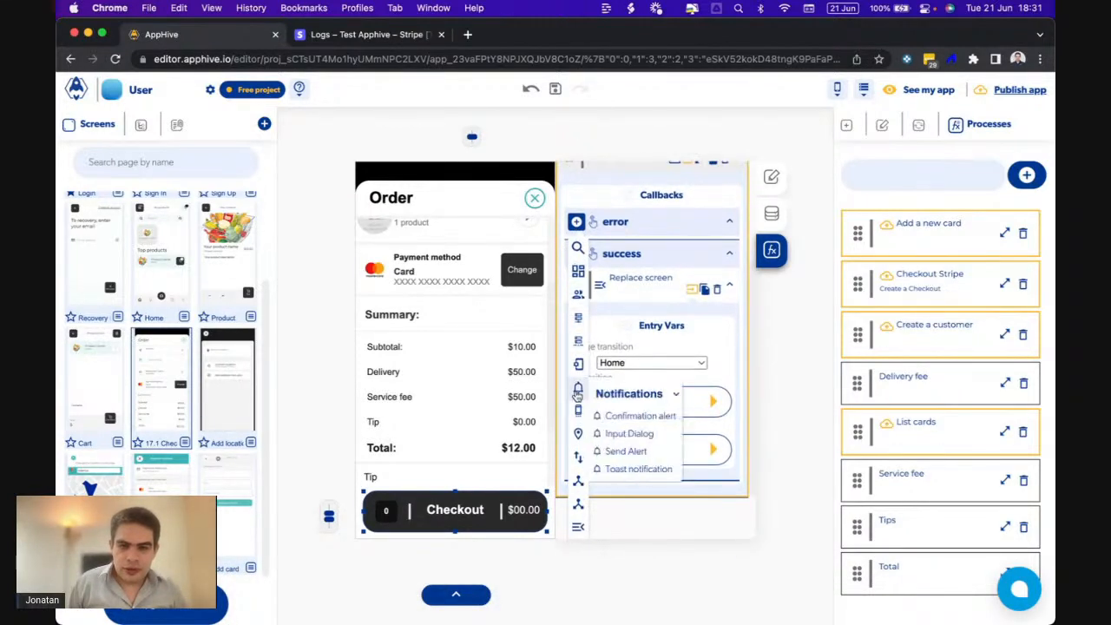
click(621, 450)
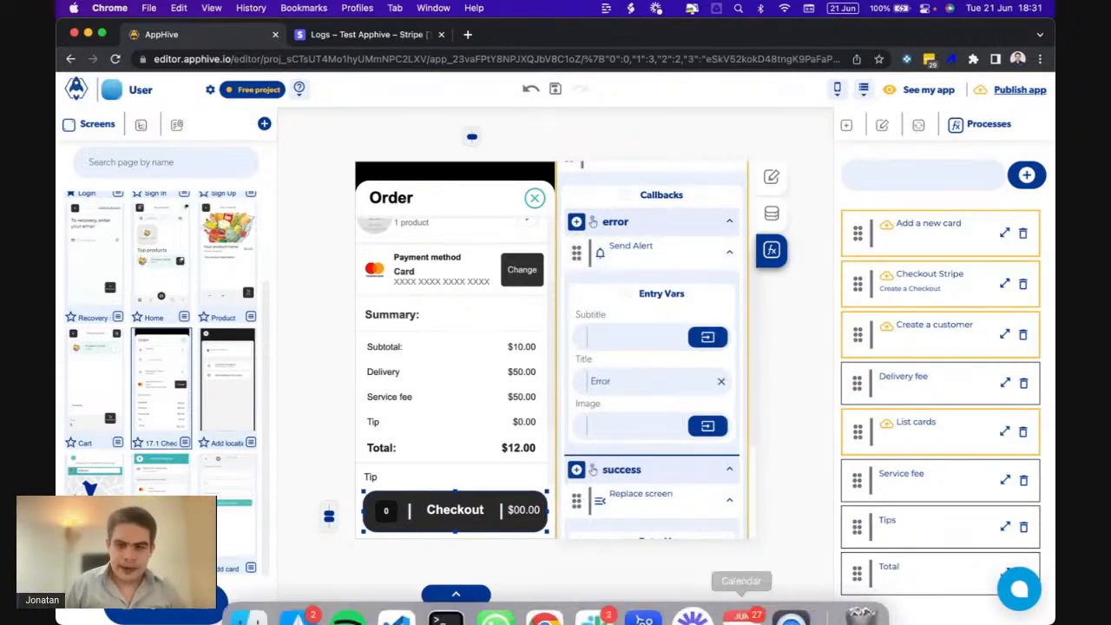
click(793, 593)
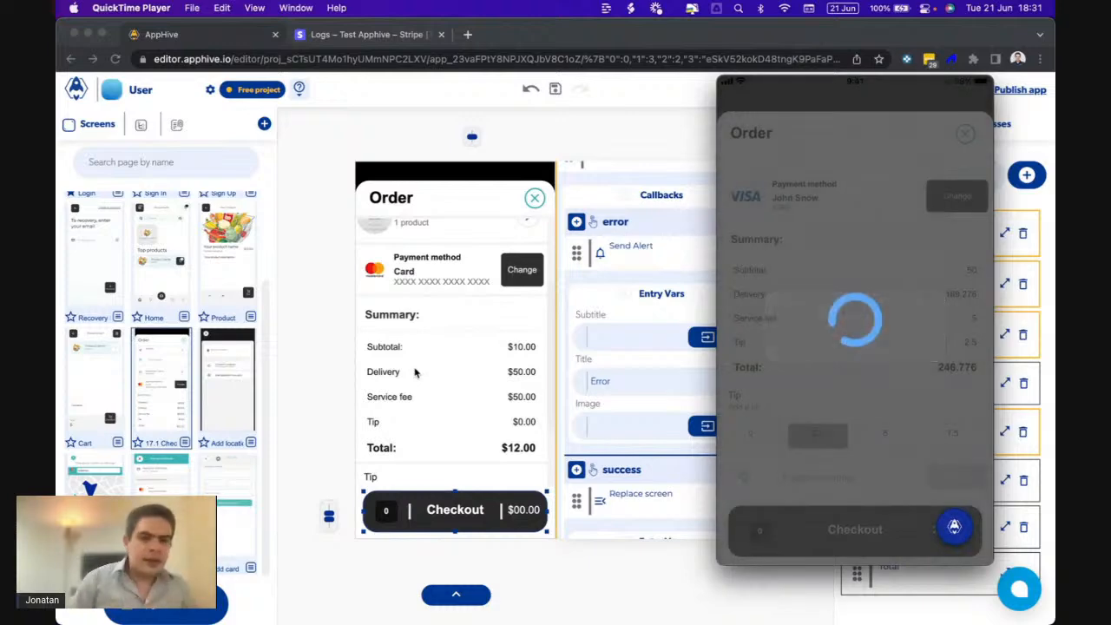
click(307, 36)
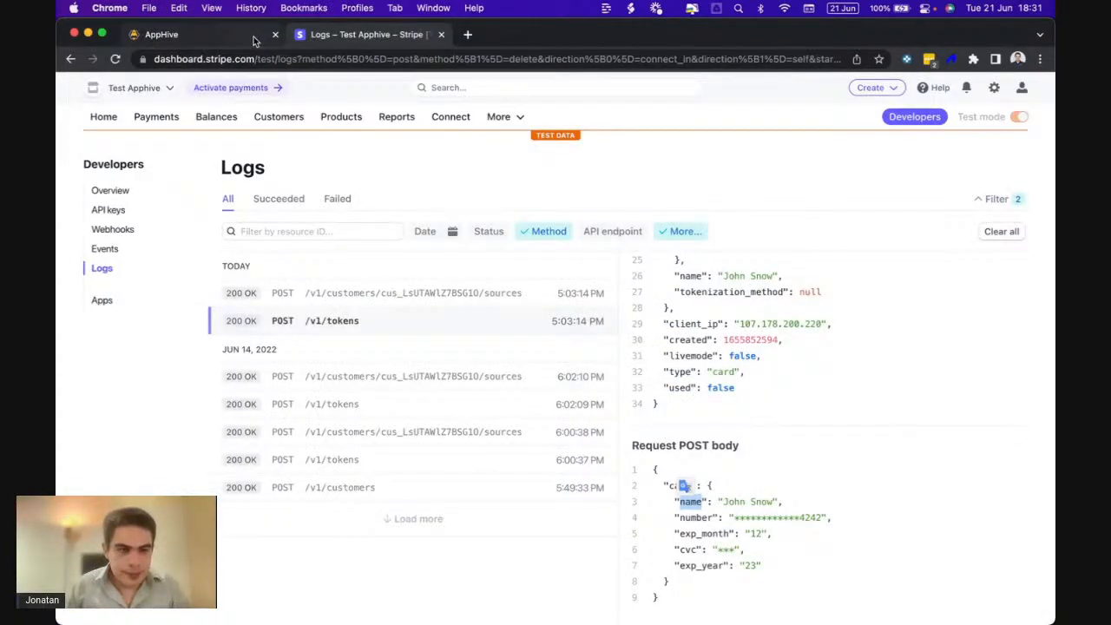
- Reload the Stripe logs and read the 400 ERR /v1/payment_intents parameter_missing – amount error
click(106, 275)
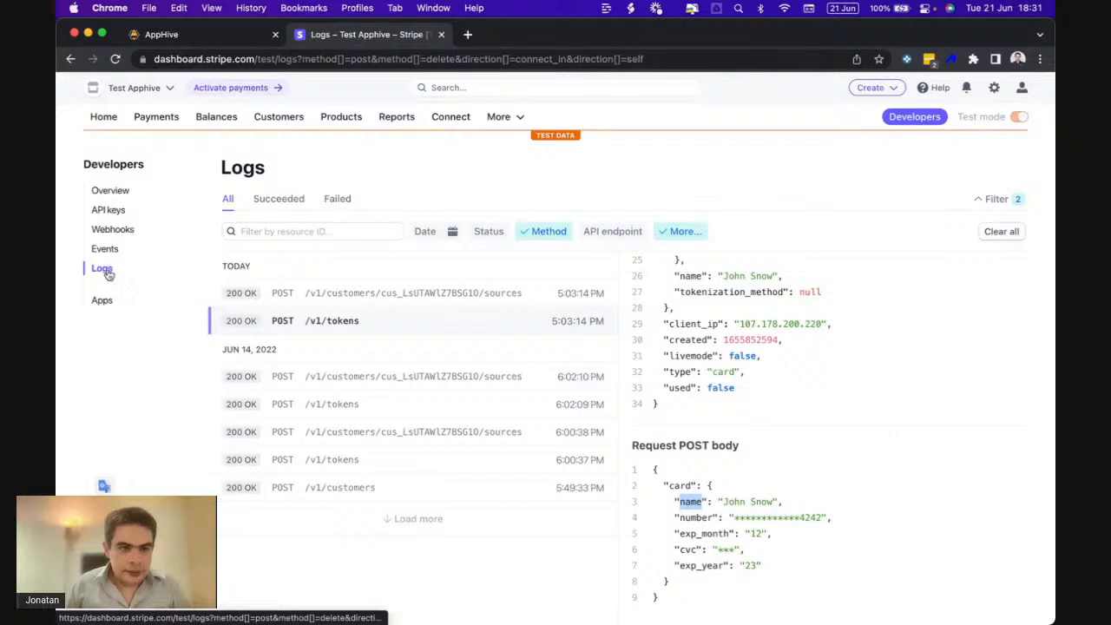
click(110, 255)
click(105, 276)
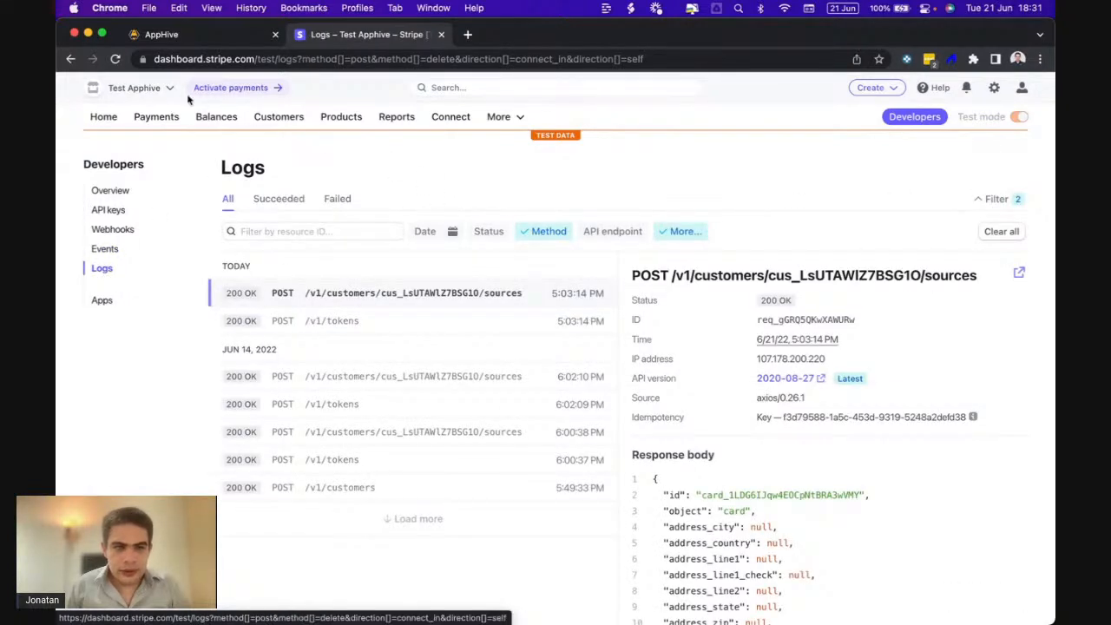
click(115, 59)
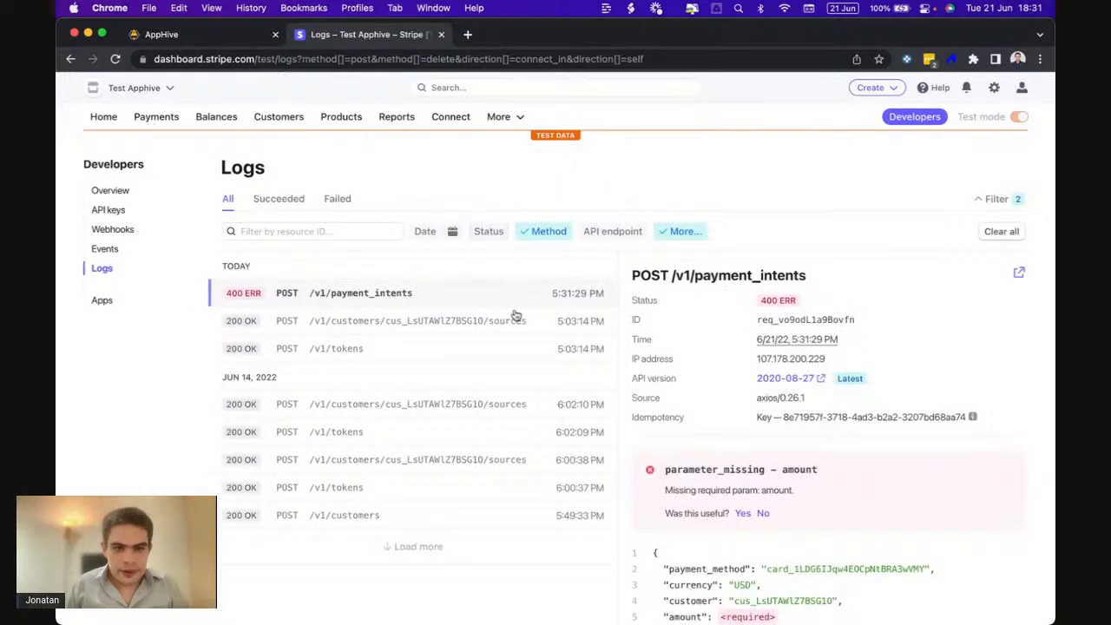
scroll(714, 447, down, 5)
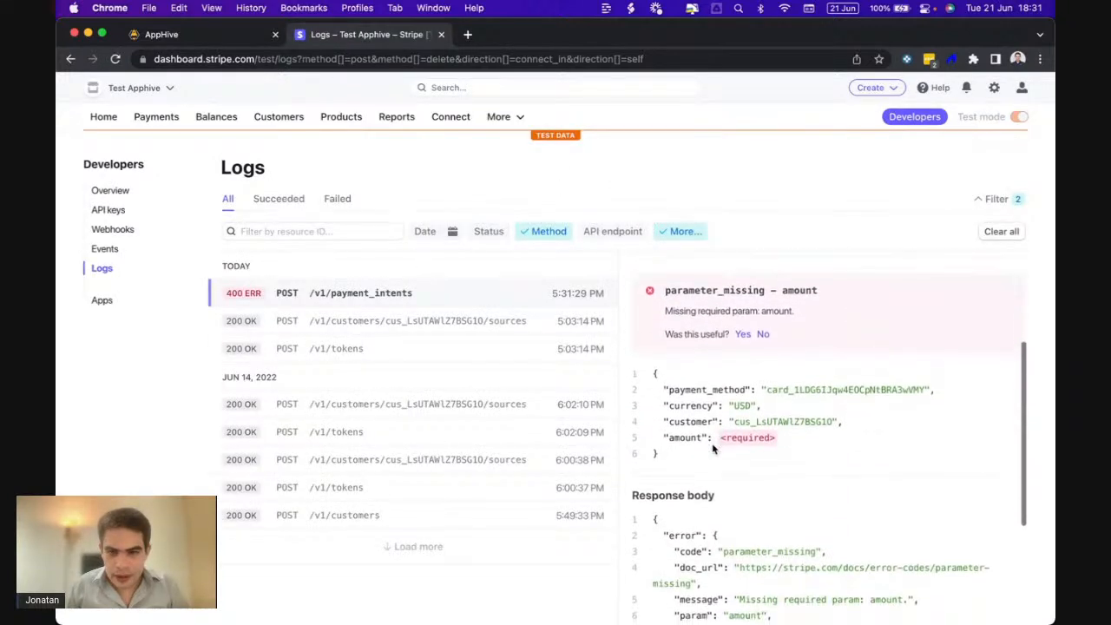
scroll(714, 448, down, 2)
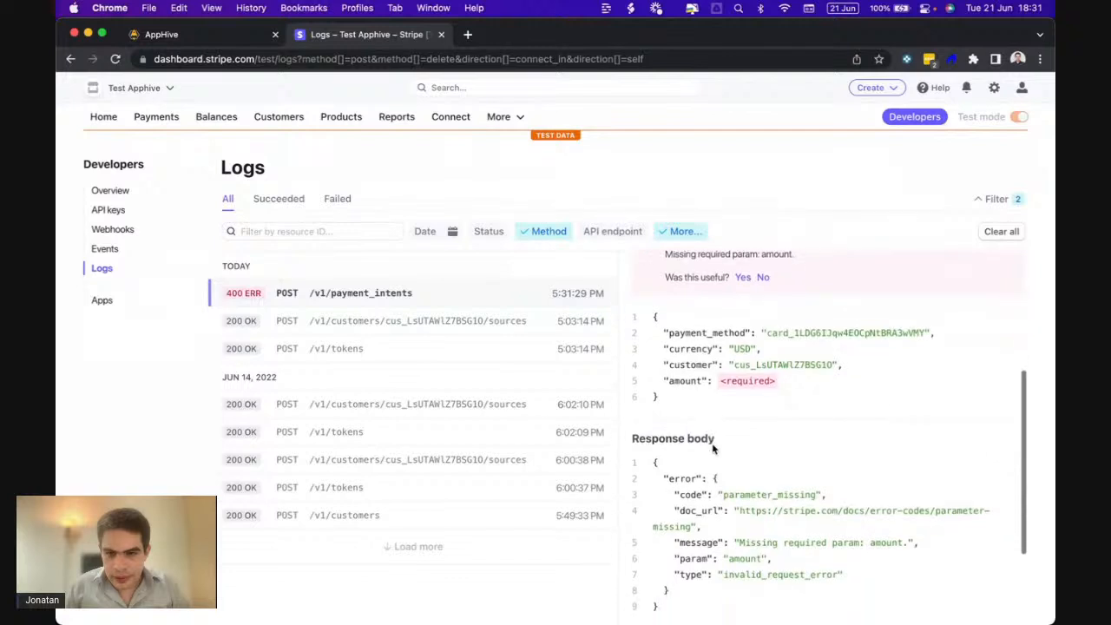
click(227, 34)
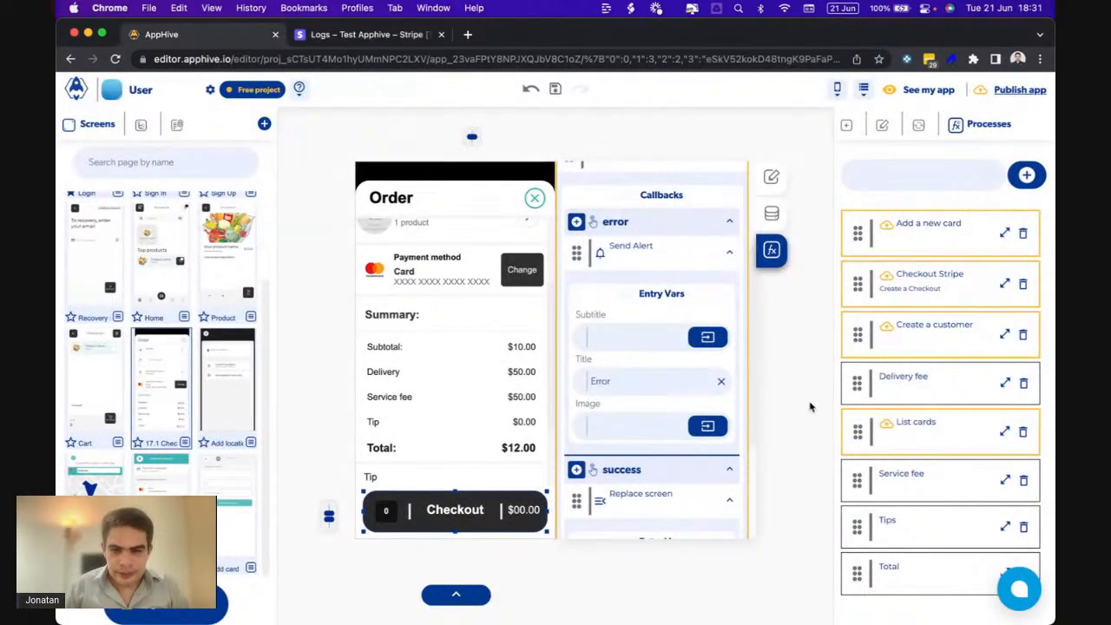
- Open the Total app process, dismiss the support chat, and review its onTriggered actions
click(1006, 572)
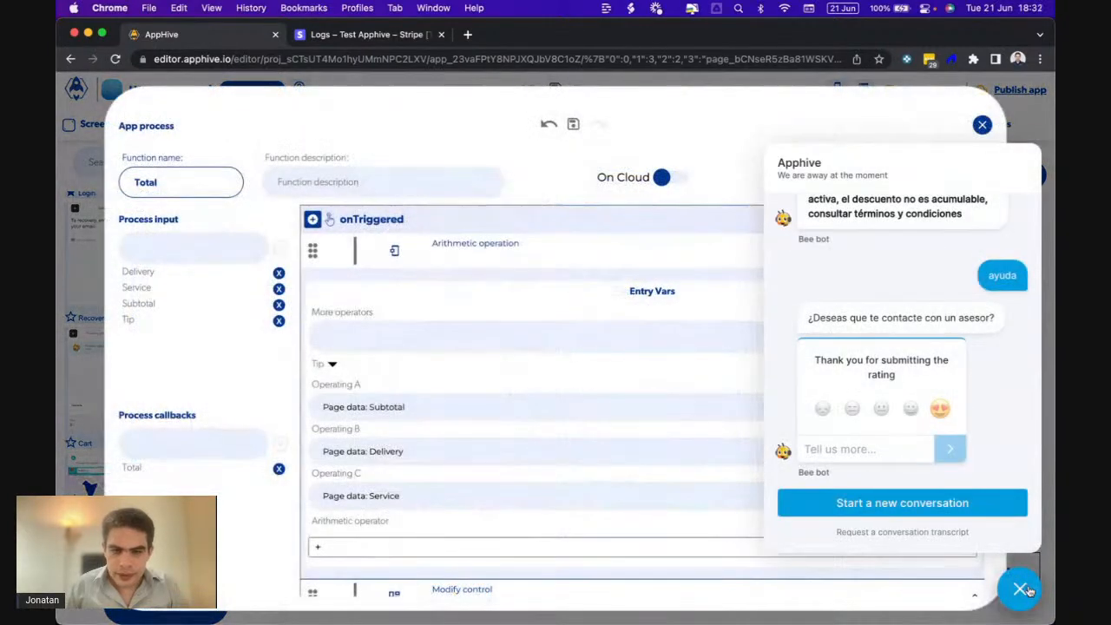
click(1021, 589)
scroll(613, 390, down, 10)
scroll(612, 392, up, 2)
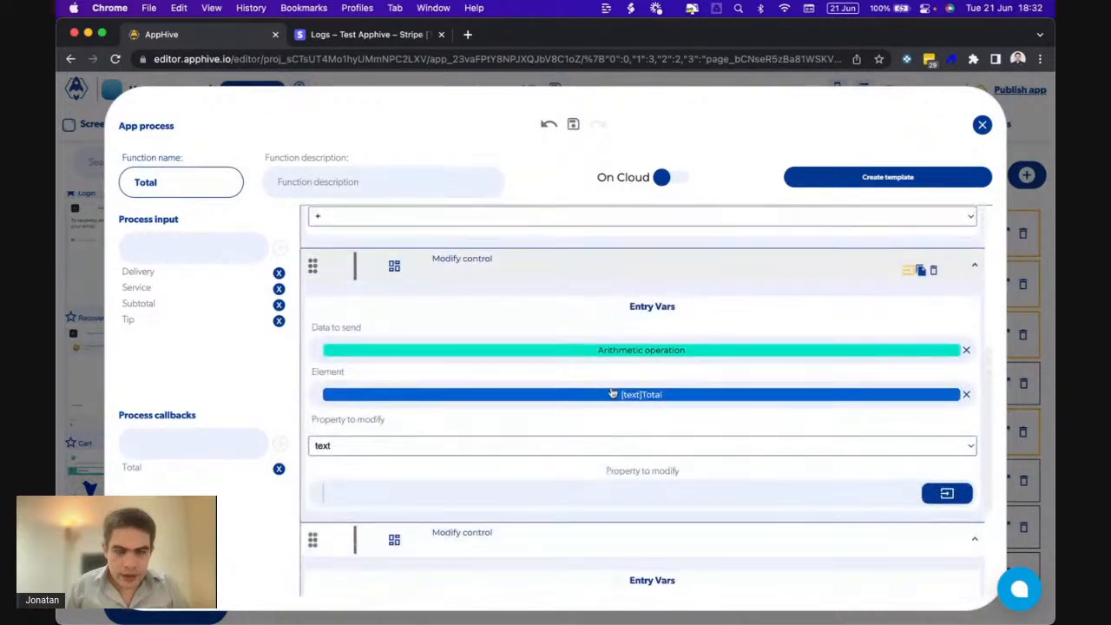
scroll(612, 393, down, 1)
scroll(613, 394, up, 1)
scroll(613, 393, up, 1)
scroll(613, 393, down, 3)
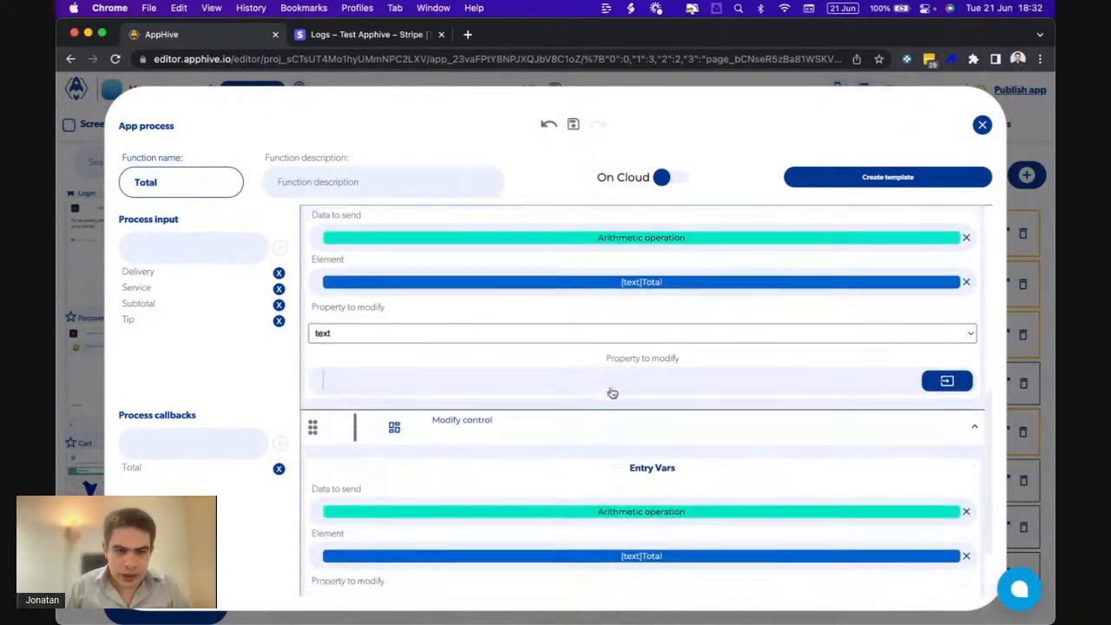
scroll(613, 394, up, 3)
scroll(613, 393, up, 4)
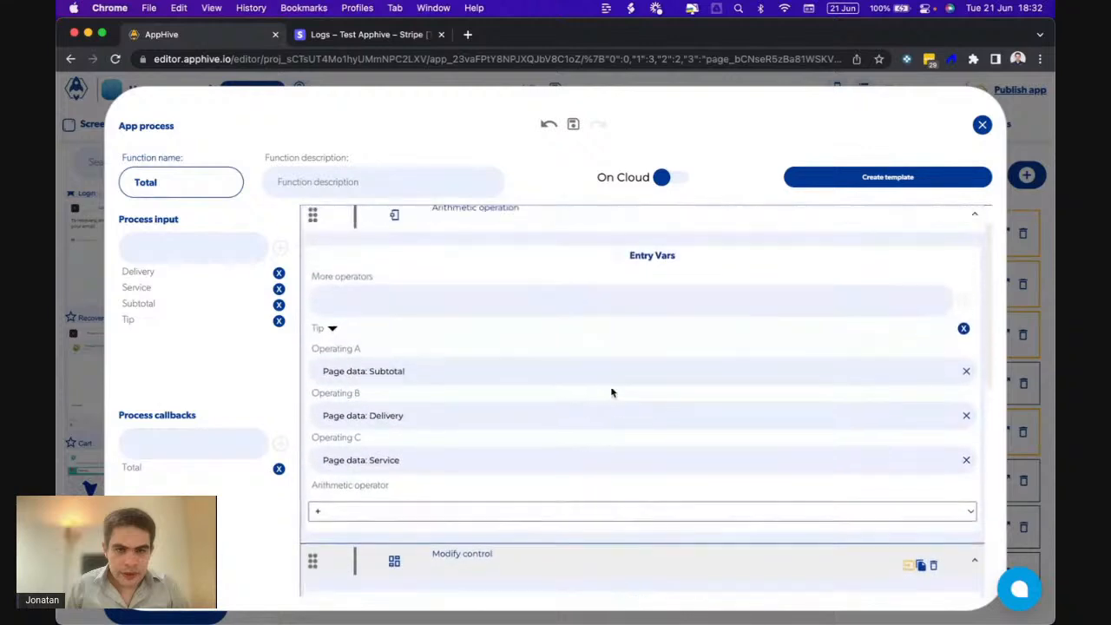
scroll(611, 394, down, 6)
scroll(611, 394, down, 2)
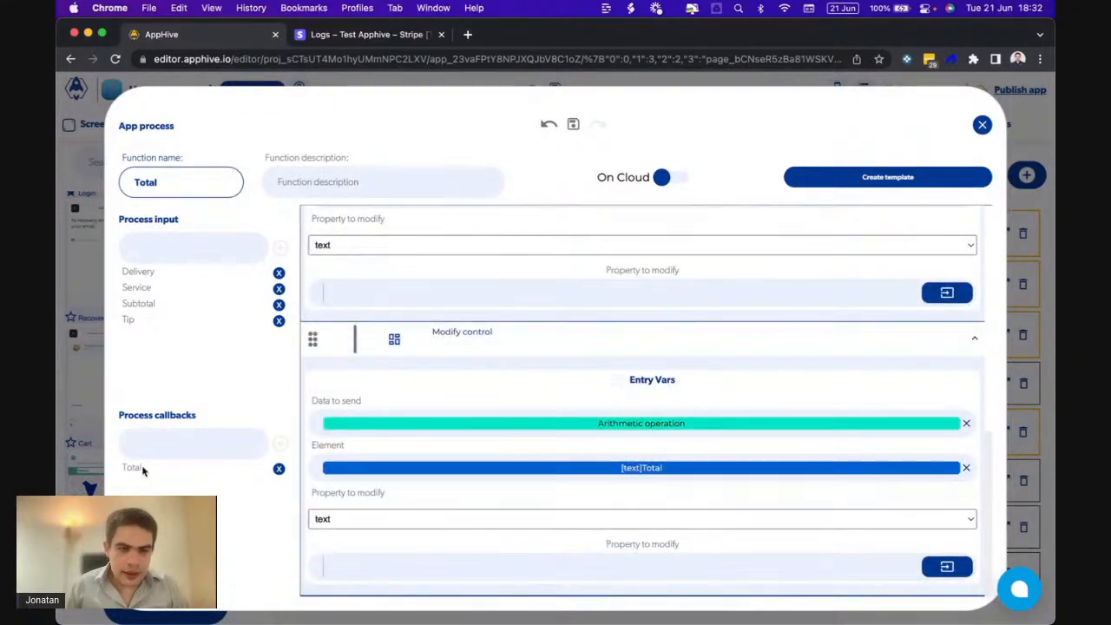
scroll(461, 419, up, 8)
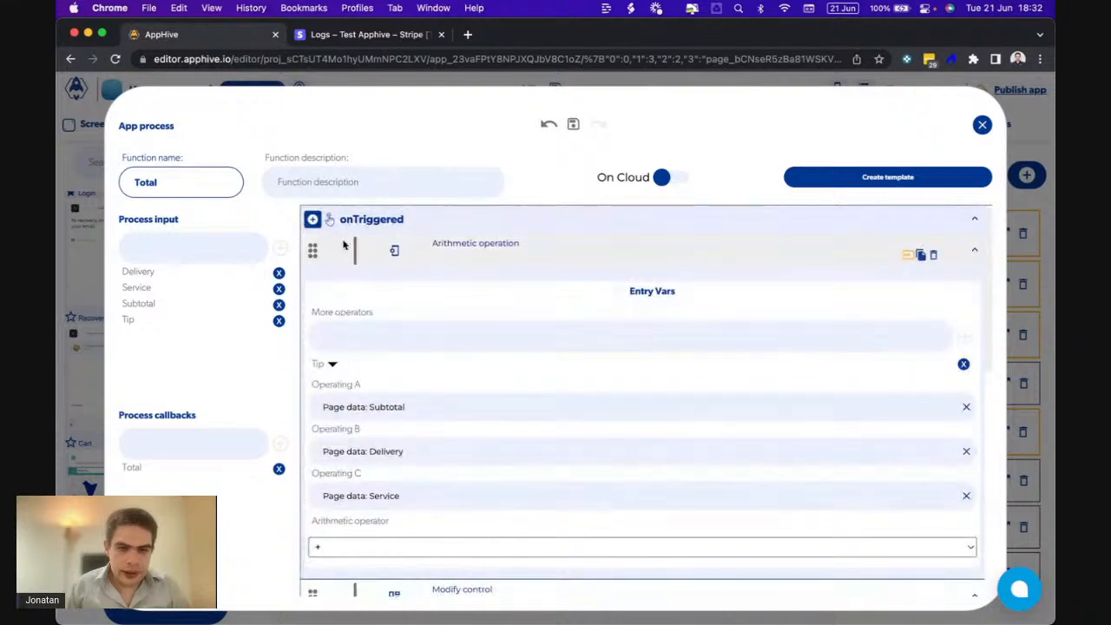
- Append a Total callback block as the final onTriggered action
click(314, 220)
scroll(315, 227, down, 3)
mouse_move(314, 400)
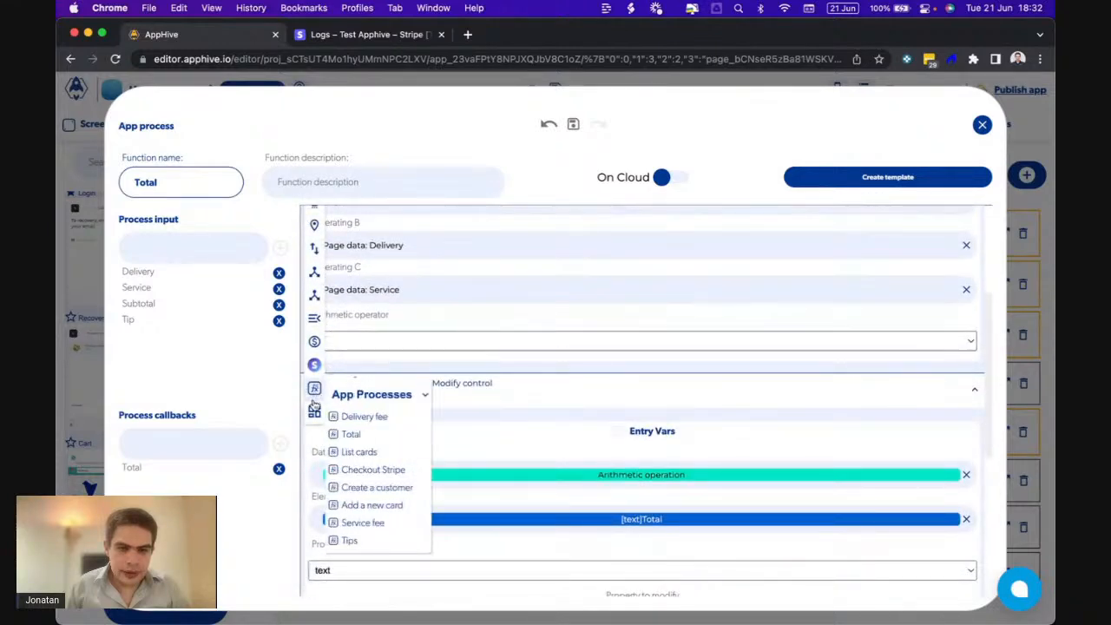
click(371, 441)
scroll(372, 448, down, 4)
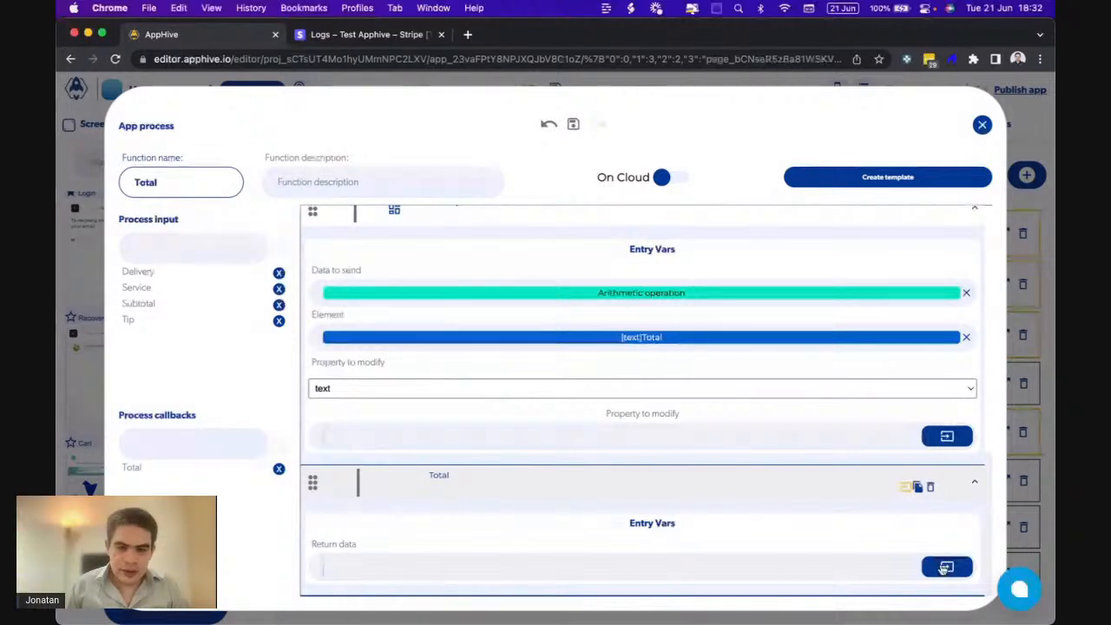
scroll(645, 538, up, 5)
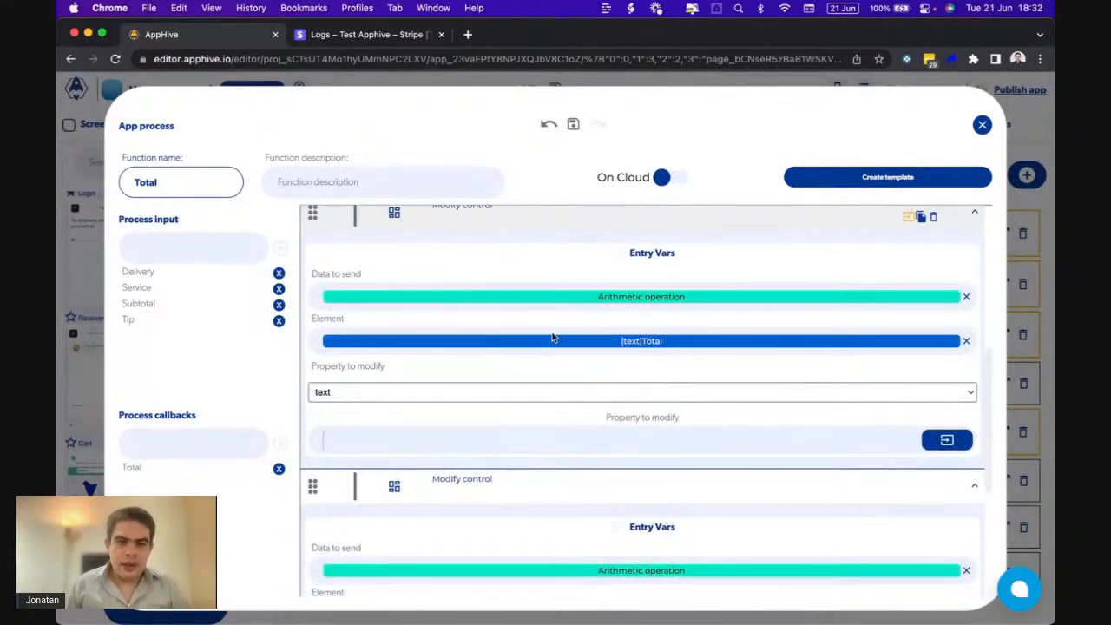
scroll(553, 338, up, 1)
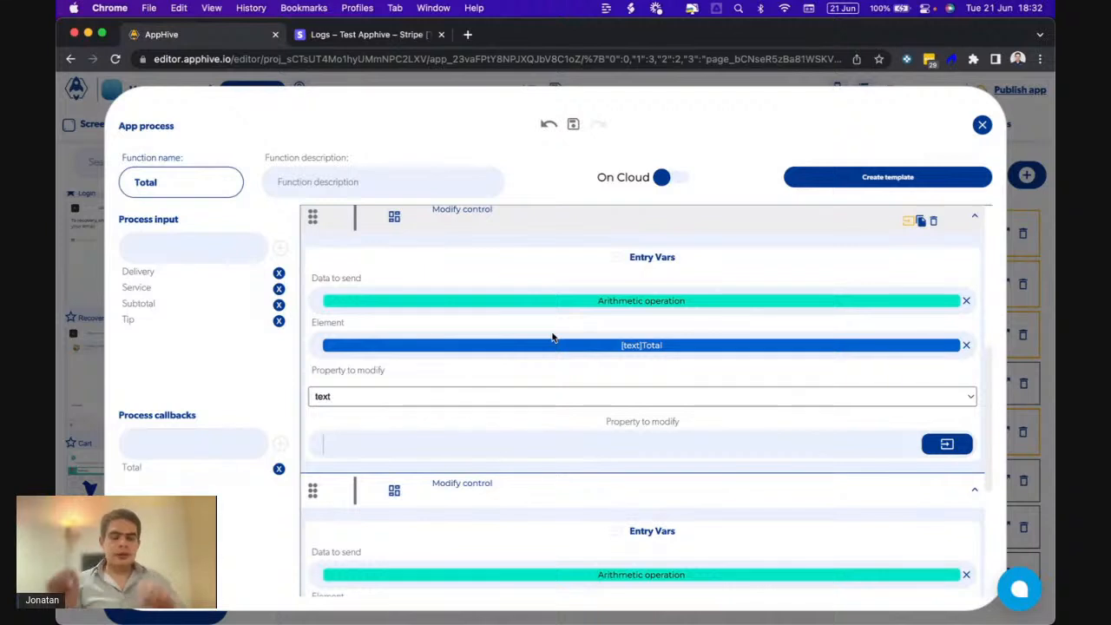
scroll(564, 373, up, 1)
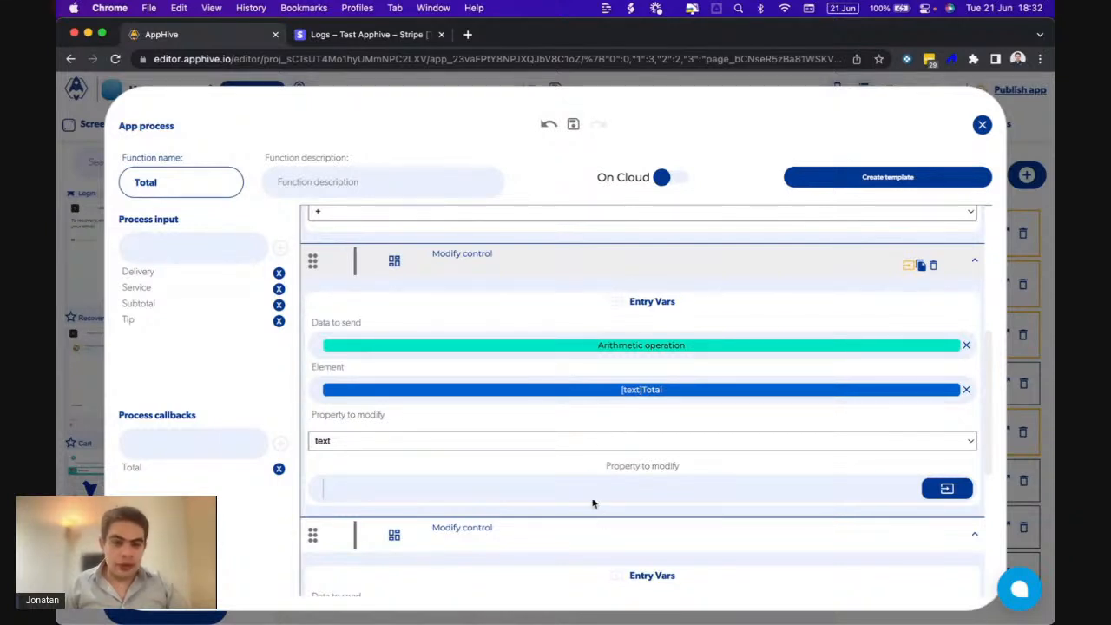
scroll(597, 504, down, 5)
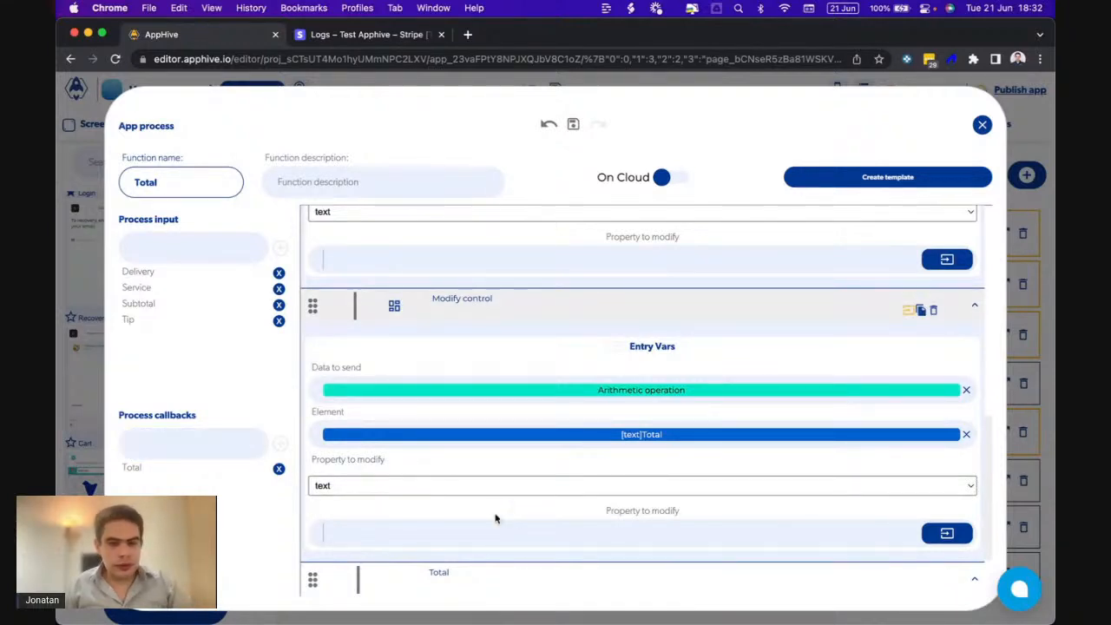
- Close the Total process editor and scroll through the page's actions
click(981, 126)
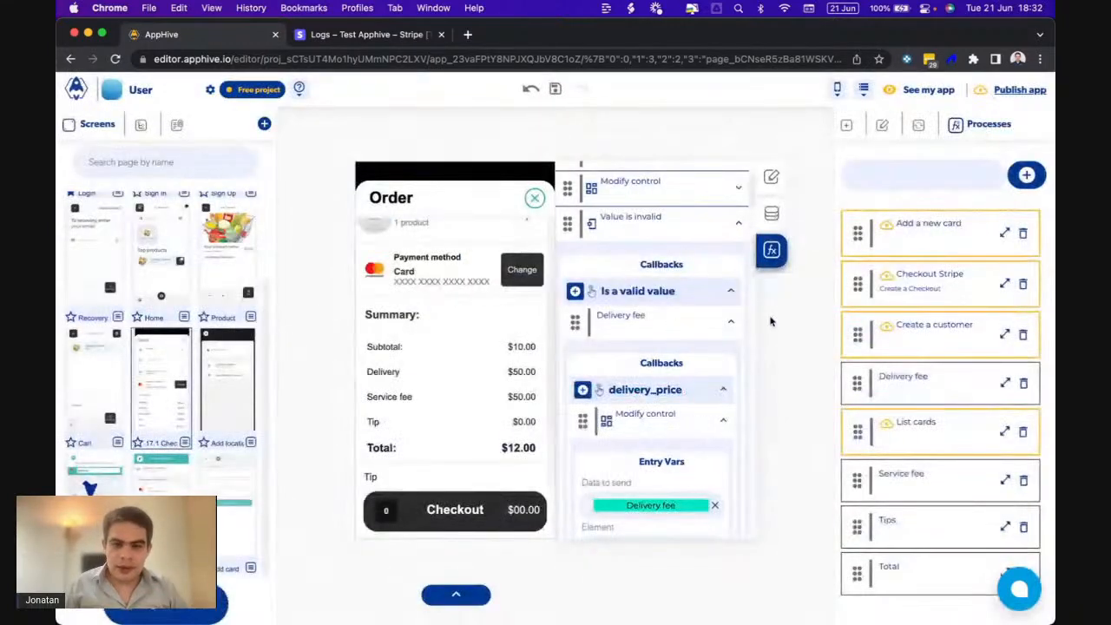
scroll(656, 399, down, 15)
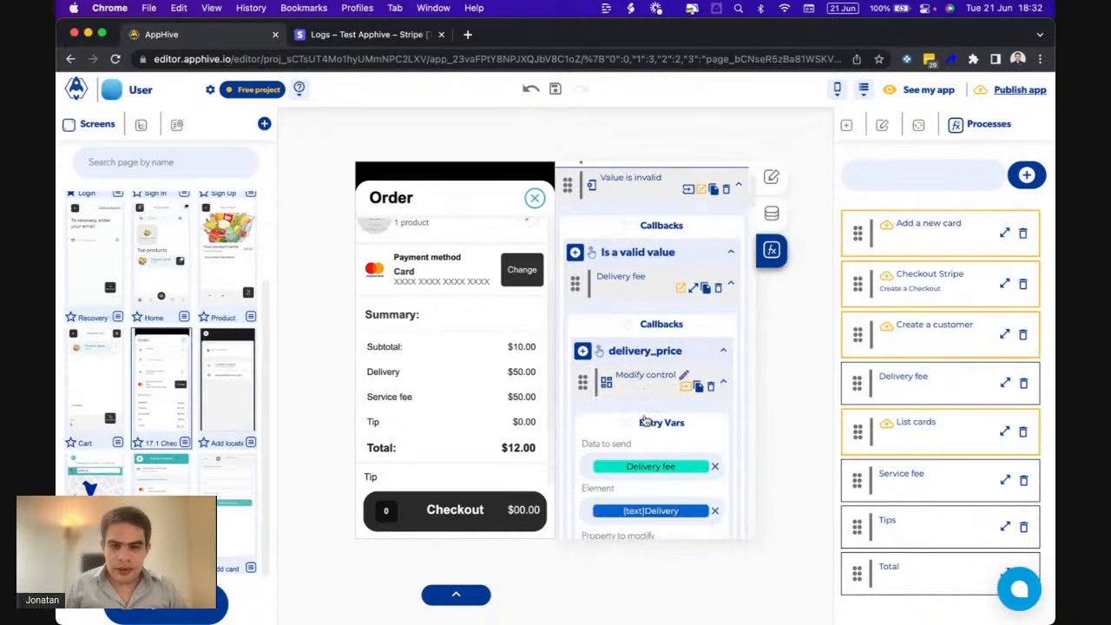
scroll(645, 420, down, 10)
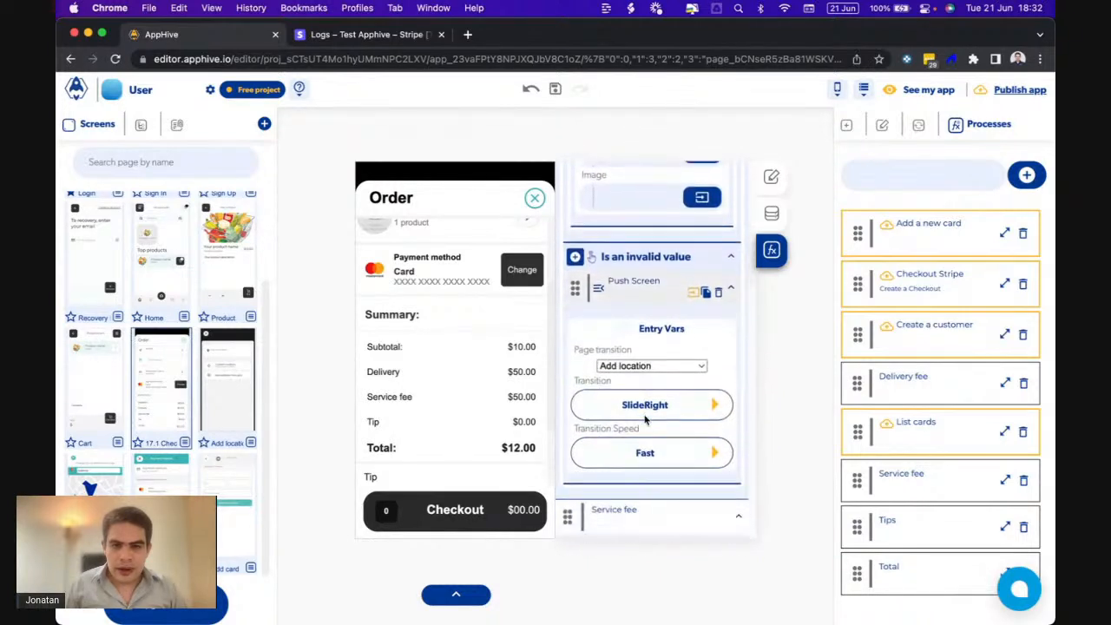
scroll(644, 420, down, 10)
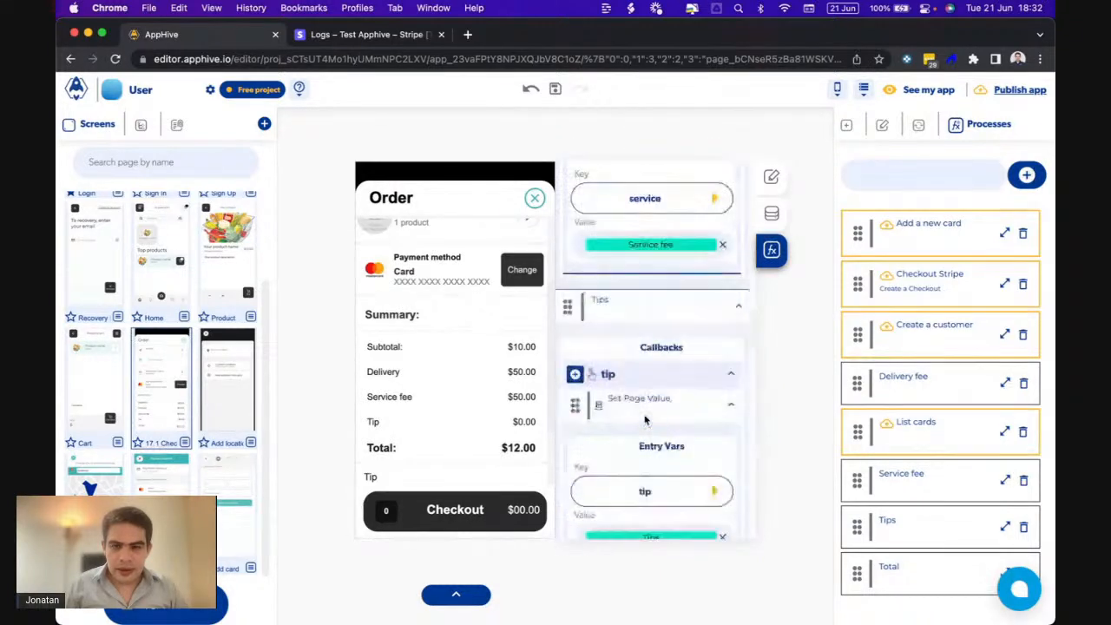
scroll(645, 420, down, 1)
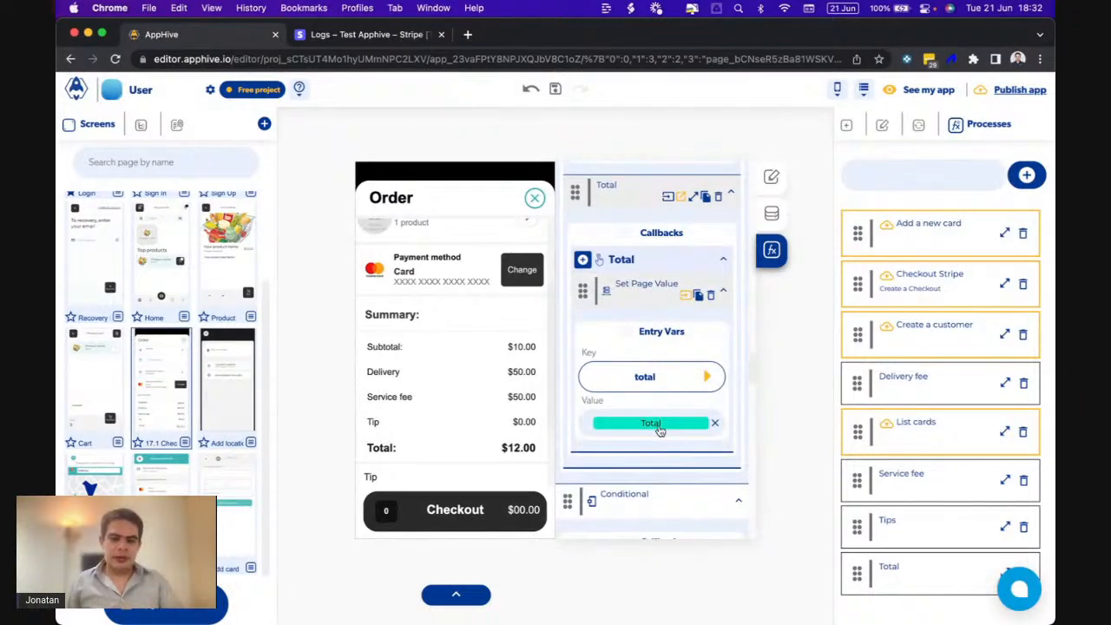
- Run another test checkout on the mirrored phone, then reload the Stripe logs
mouse_move(764, 599)
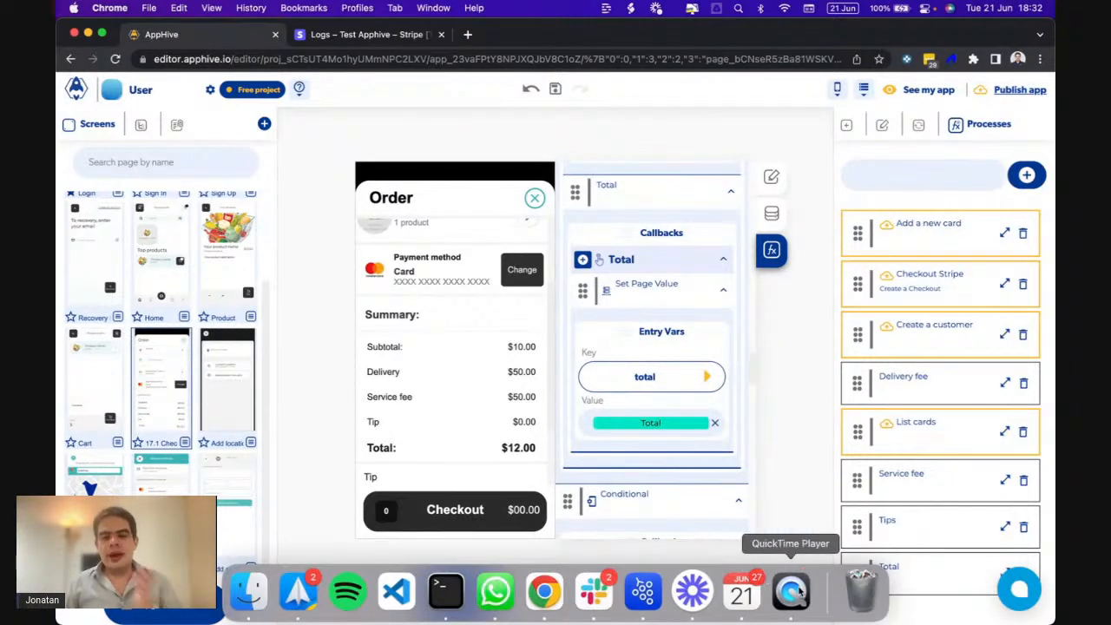
click(796, 591)
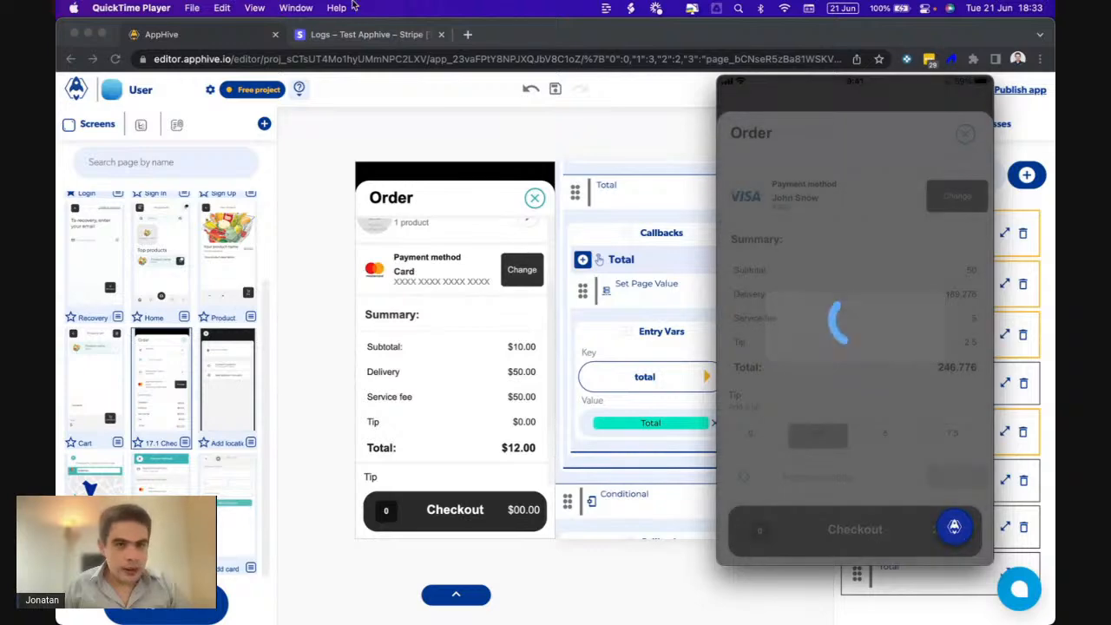
click(331, 35)
click(113, 59)
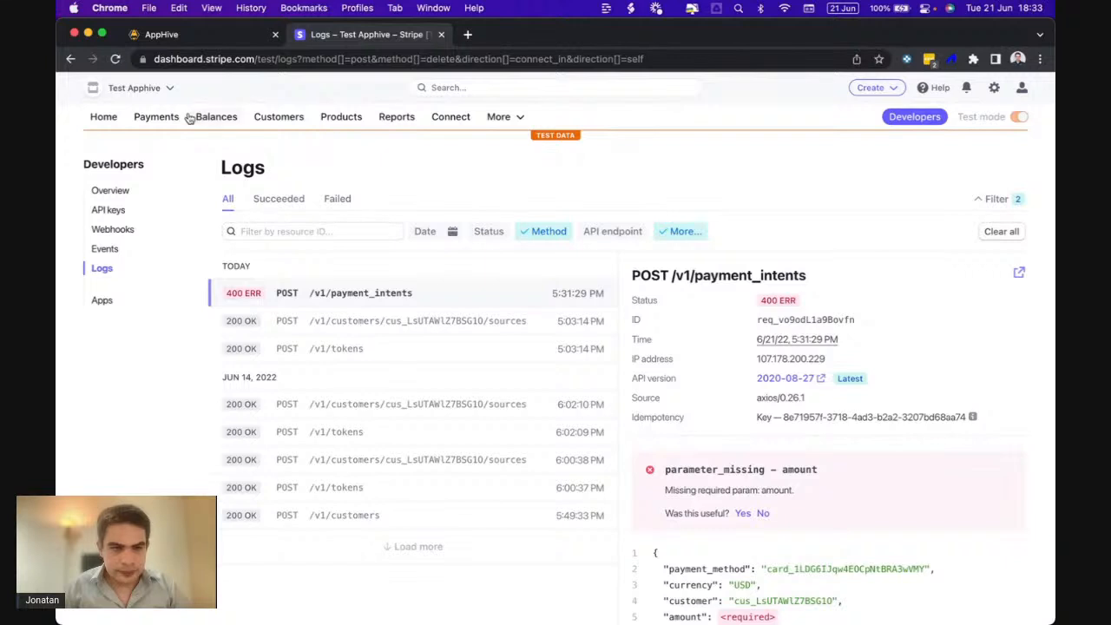
- Reload the Stripe logs until the 5:33:05 PM payment_intents 400 ERR (missing amount) appears
click(114, 59)
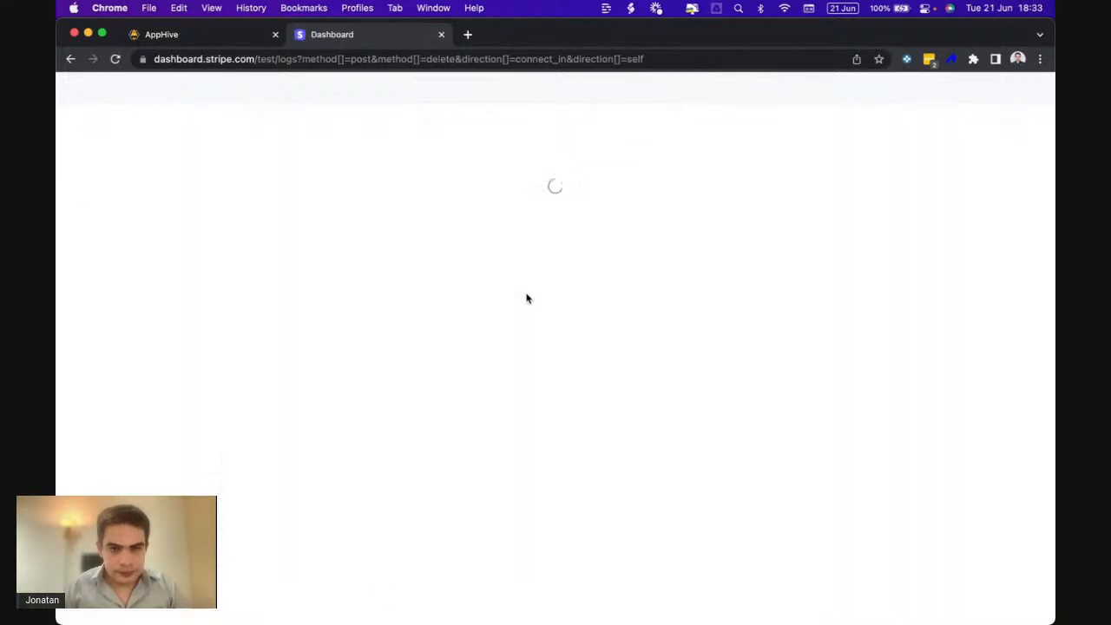
scroll(710, 401, down, 3)
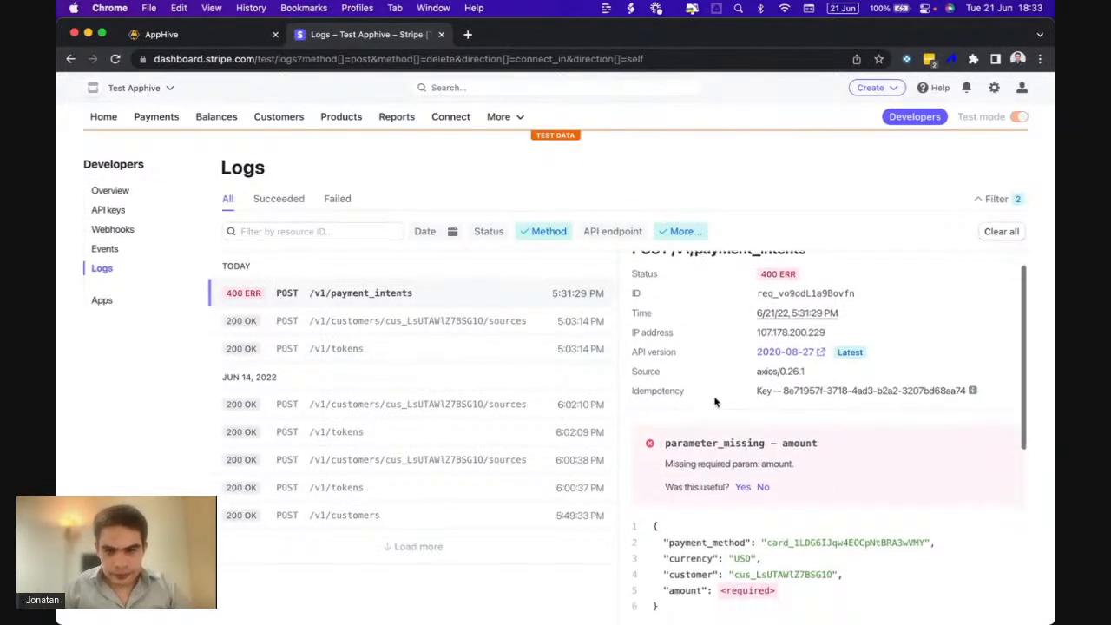
scroll(715, 401, up, 3)
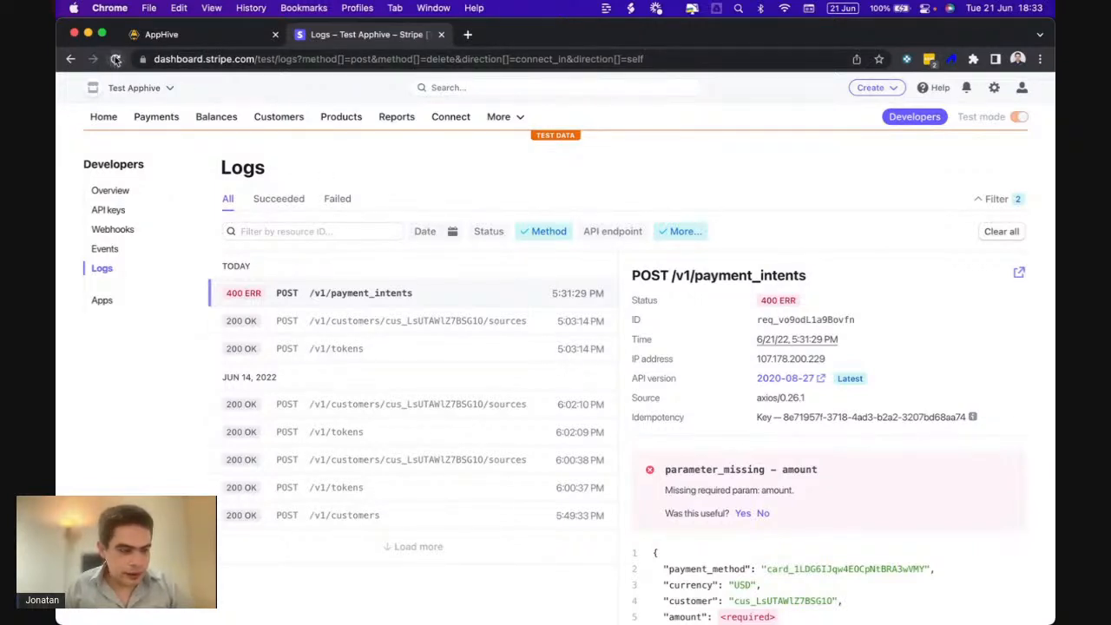
click(116, 59)
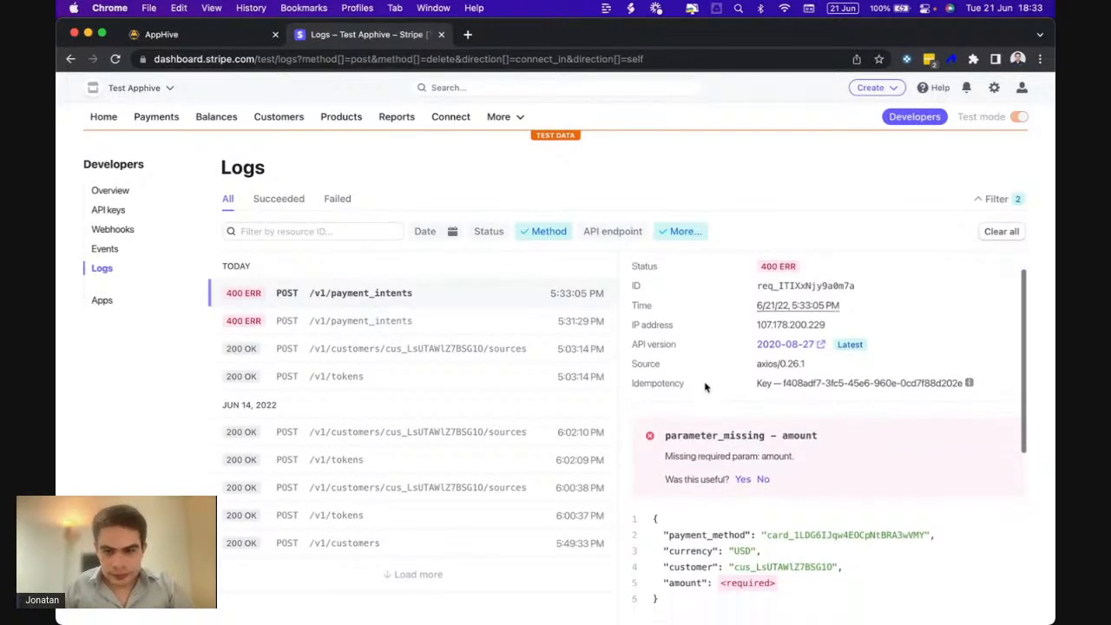
scroll(709, 373, down, 2)
- Add a Send Alert step to the Total callback with the Total output as its subtitle
click(217, 35)
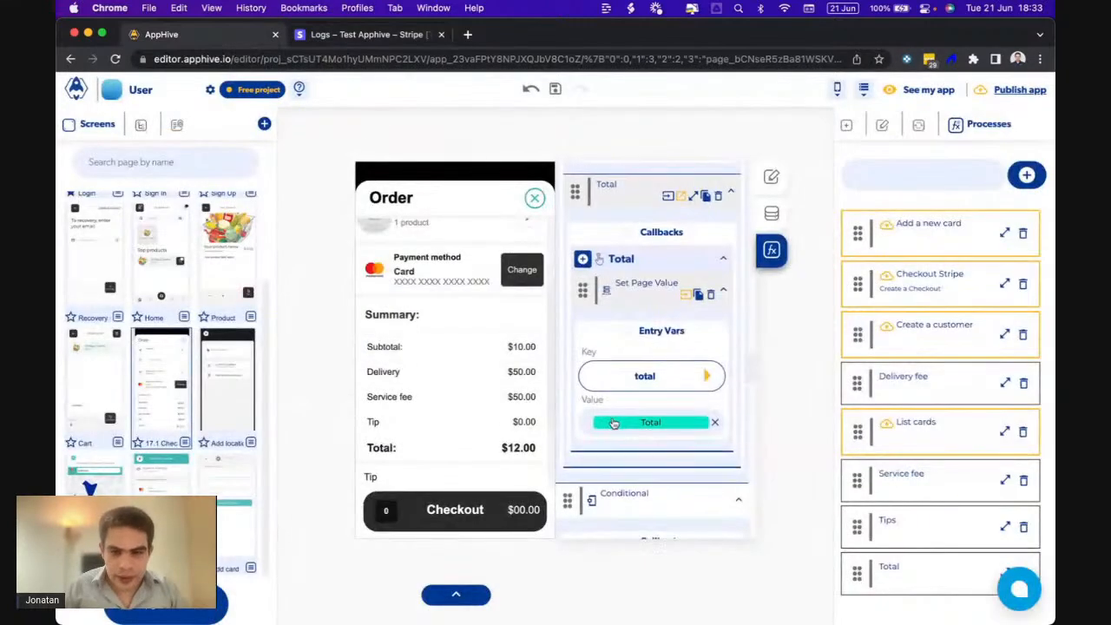
scroll(612, 422, down, 3)
scroll(613, 423, up, 4)
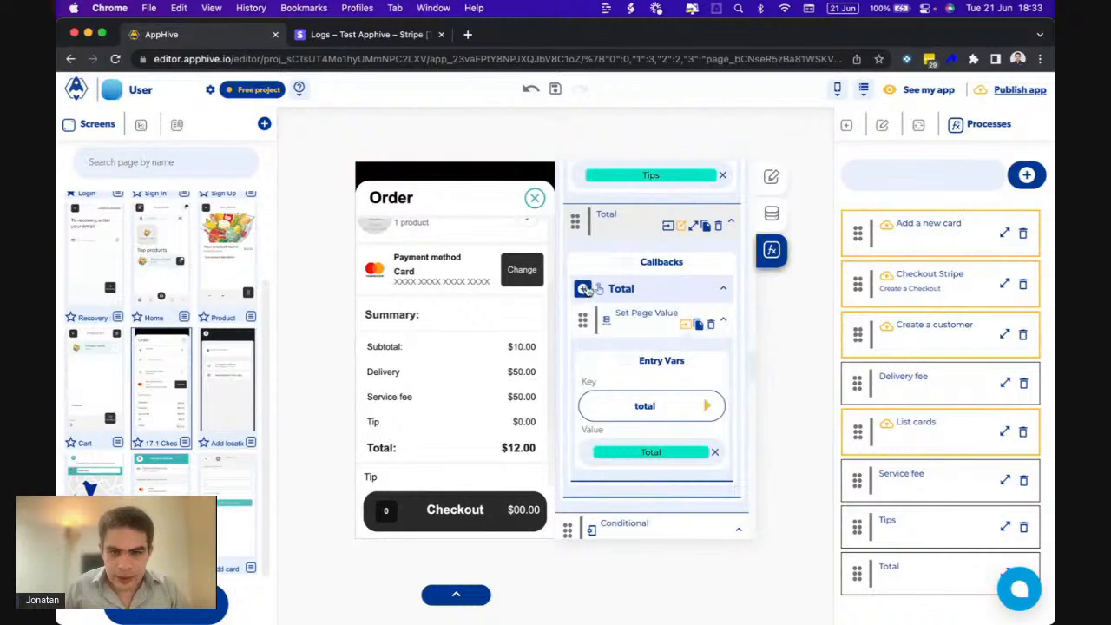
click(582, 288)
mouse_move(586, 455)
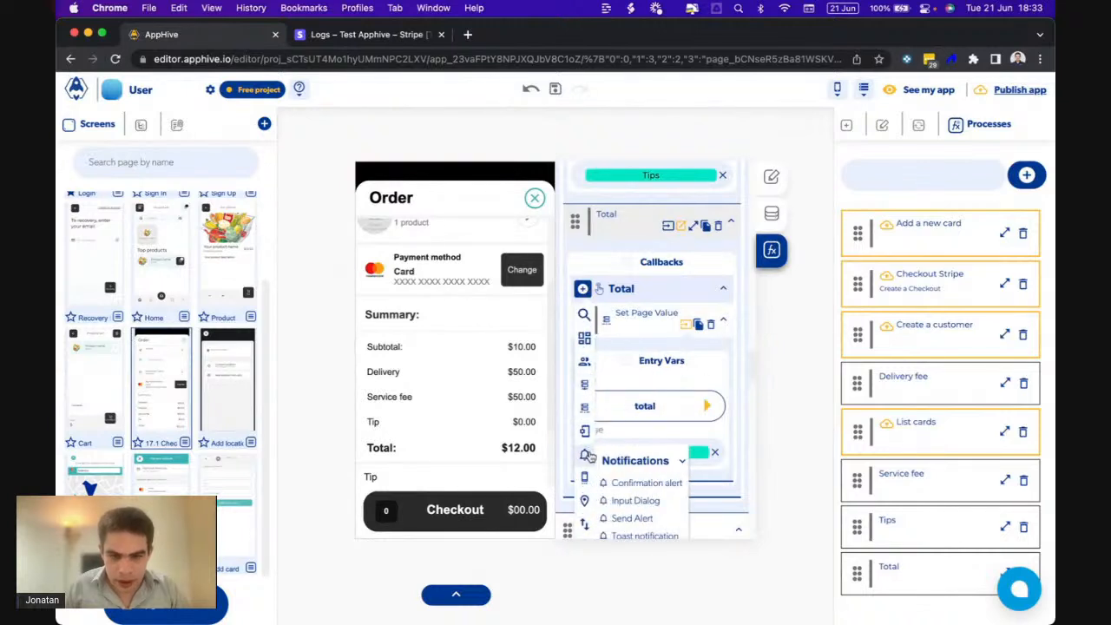
click(632, 517)
scroll(670, 491, down, 2)
scroll(670, 491, down, 1)
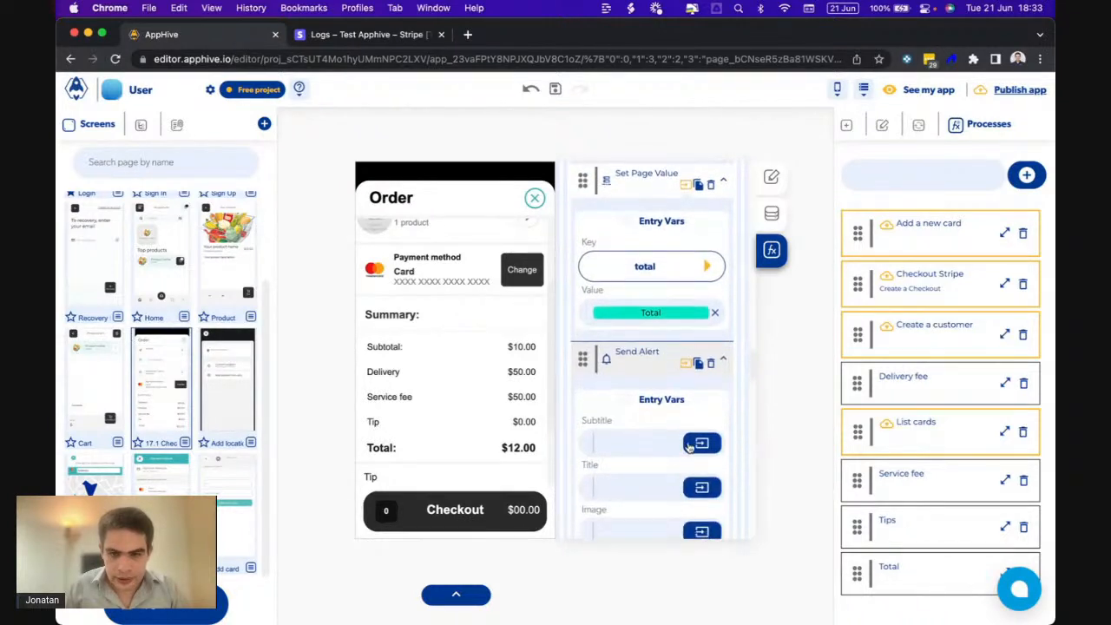
click(694, 444)
click(676, 475)
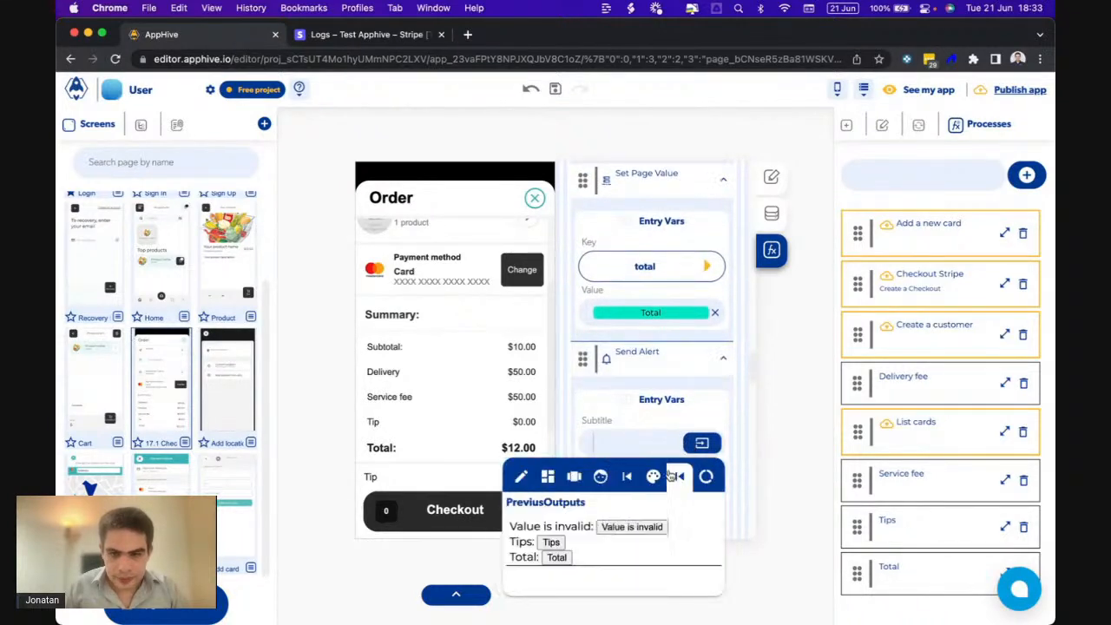
click(566, 559)
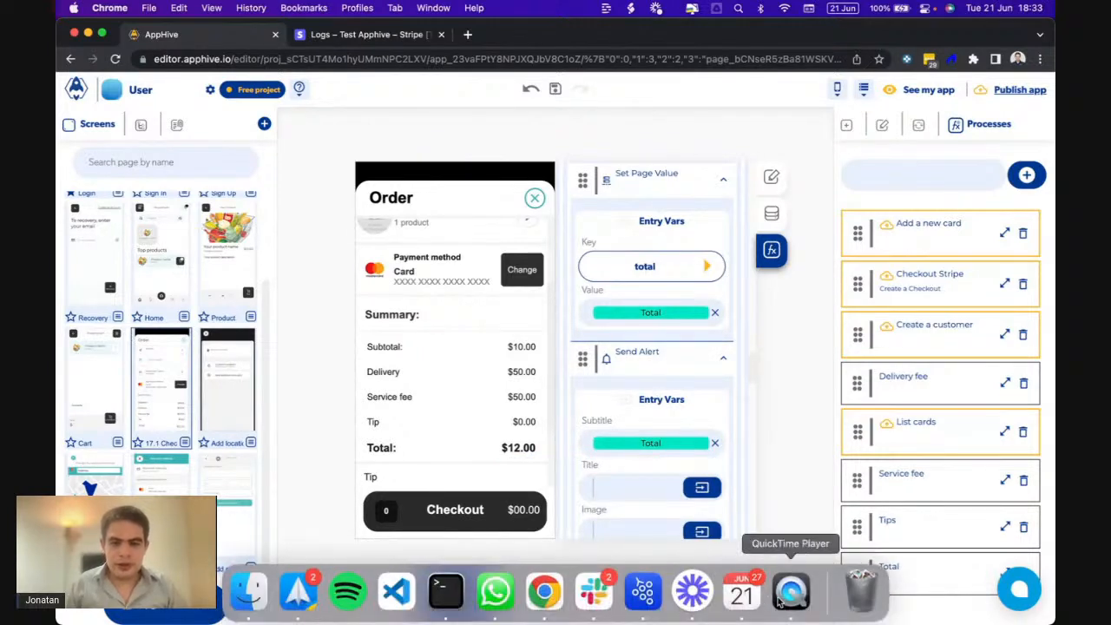
- In the phone preview, pick a 2.5 tip and dismiss the 246.776 total alert
click(776, 597)
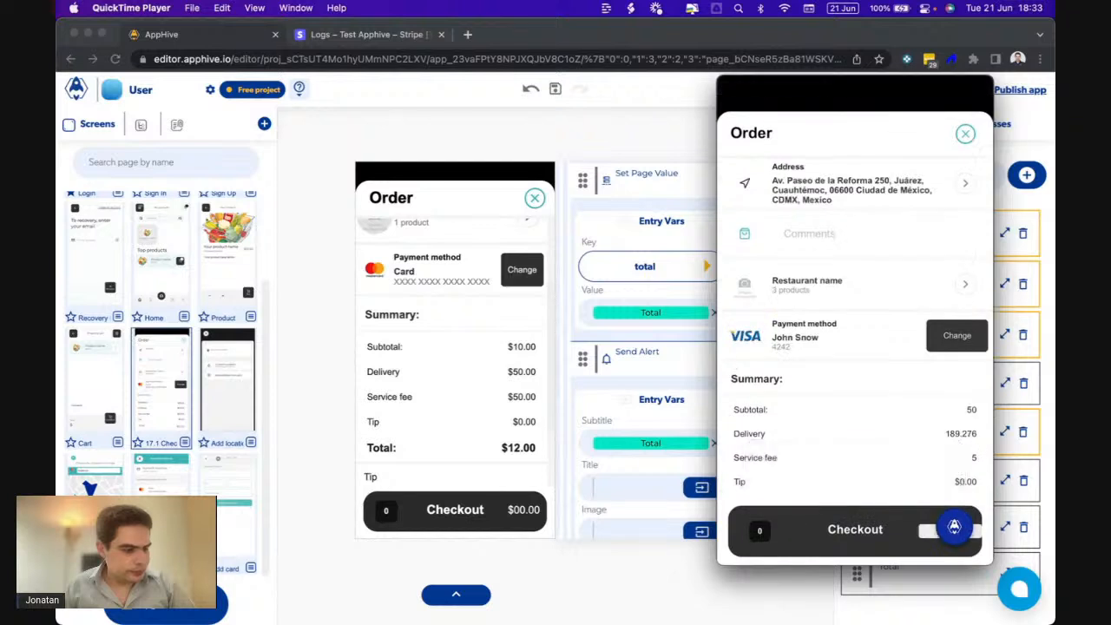
click(818, 433)
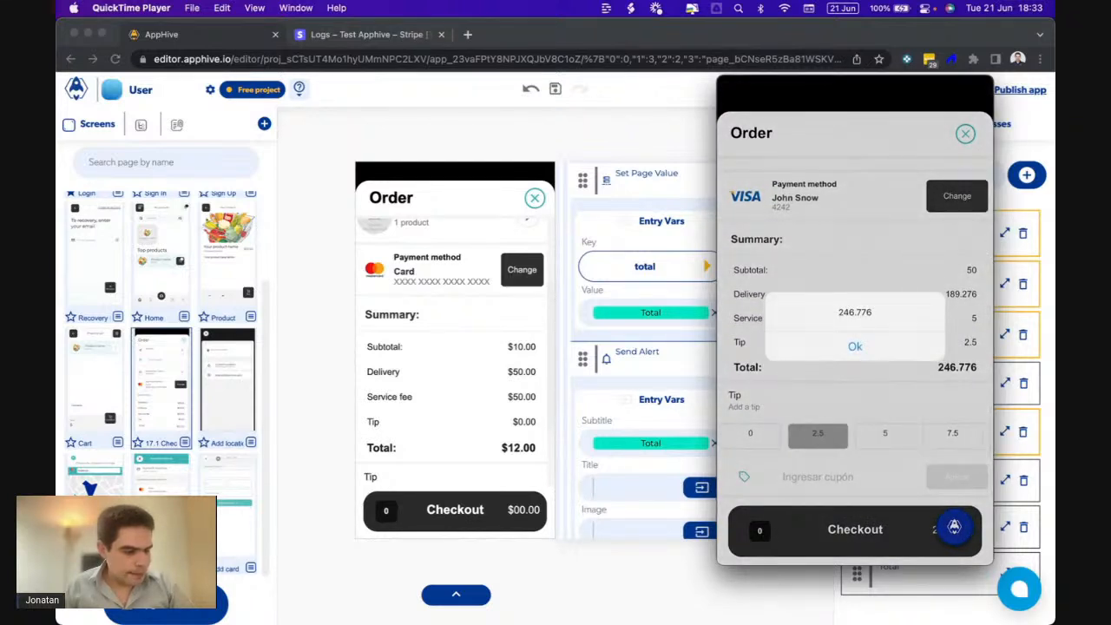
mouse_move(728, 358)
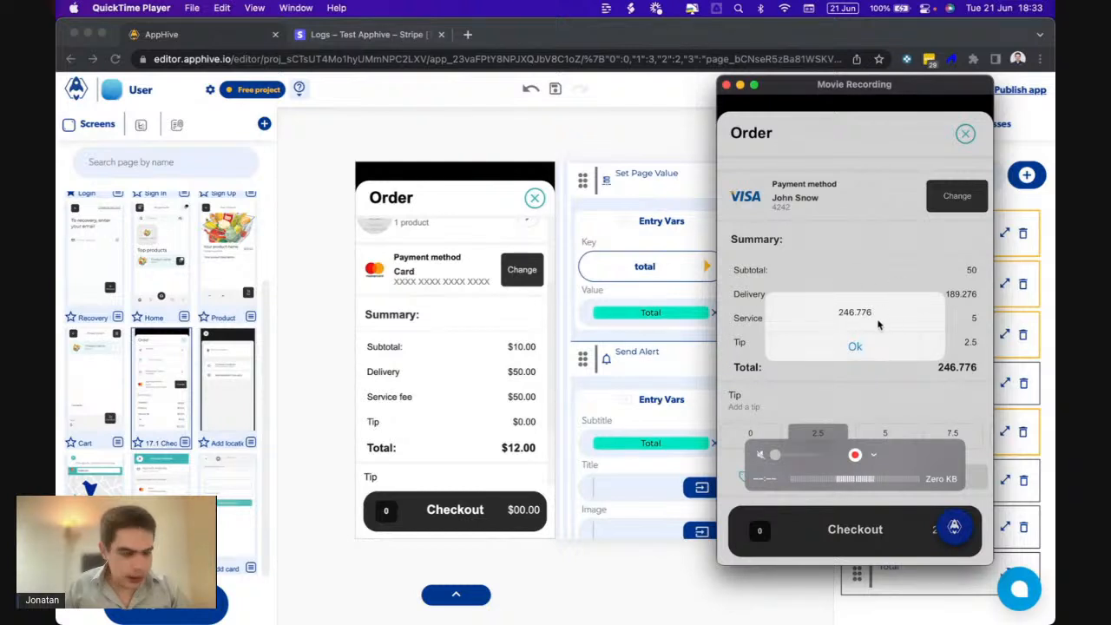
click(854, 345)
click(660, 395)
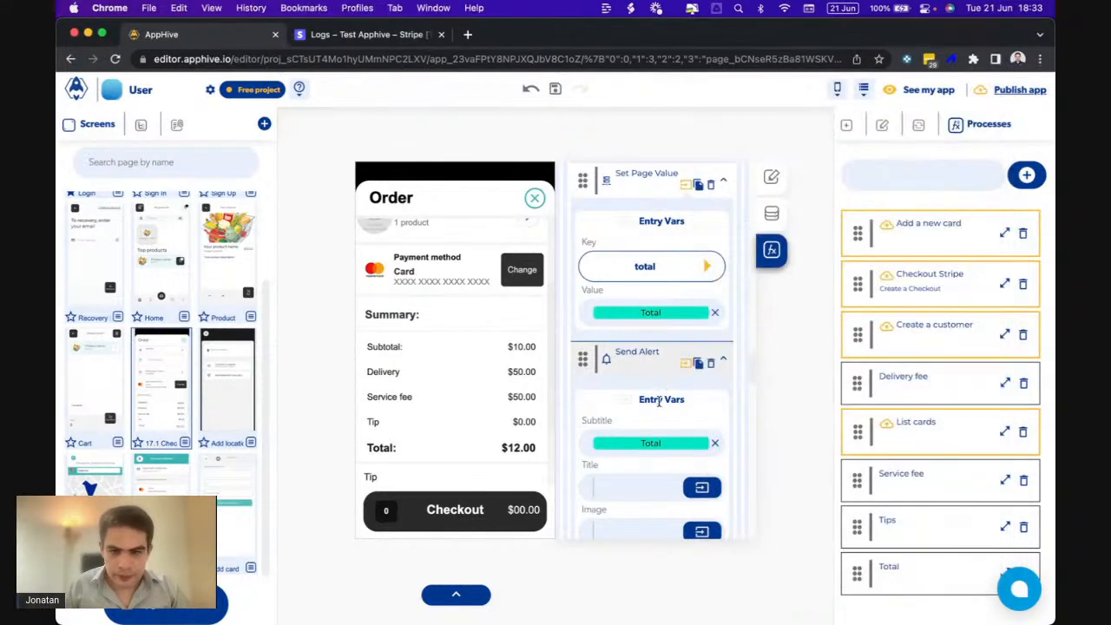
- Confirm the Checkout button's Checkout Stripe amount comes from Page data: total, then open that process
click(448, 495)
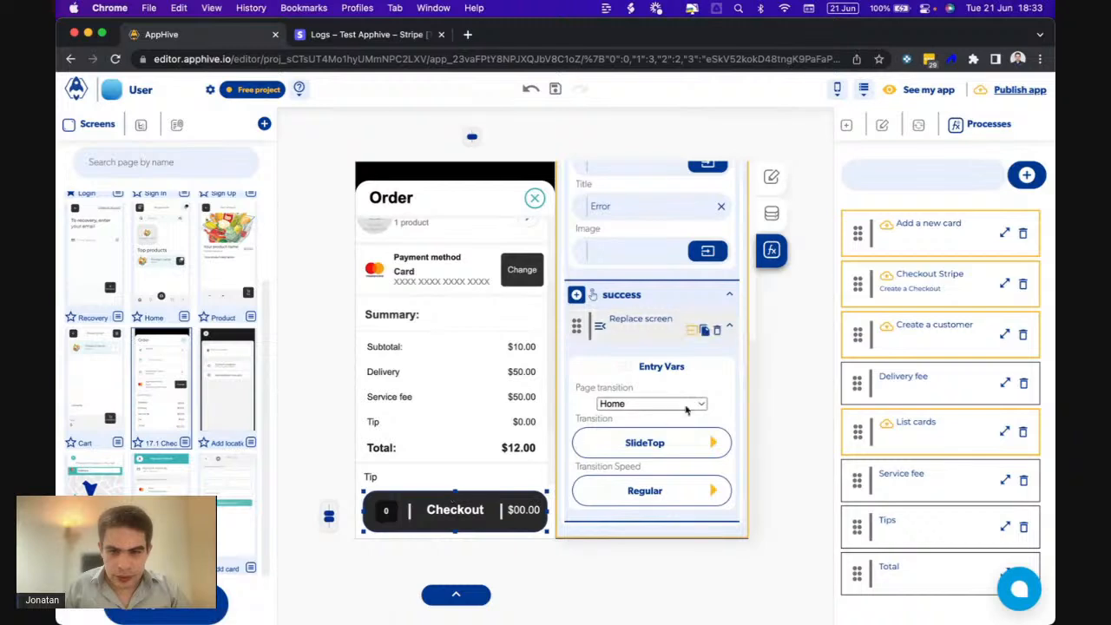
scroll(688, 388, up, 3)
scroll(688, 388, up, 2)
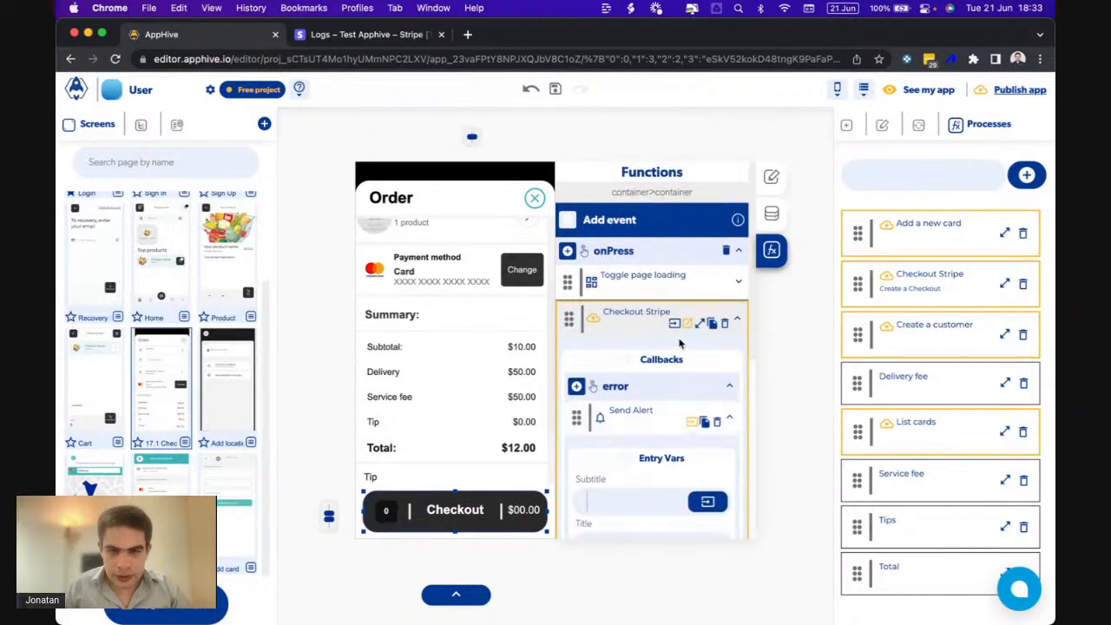
click(673, 324)
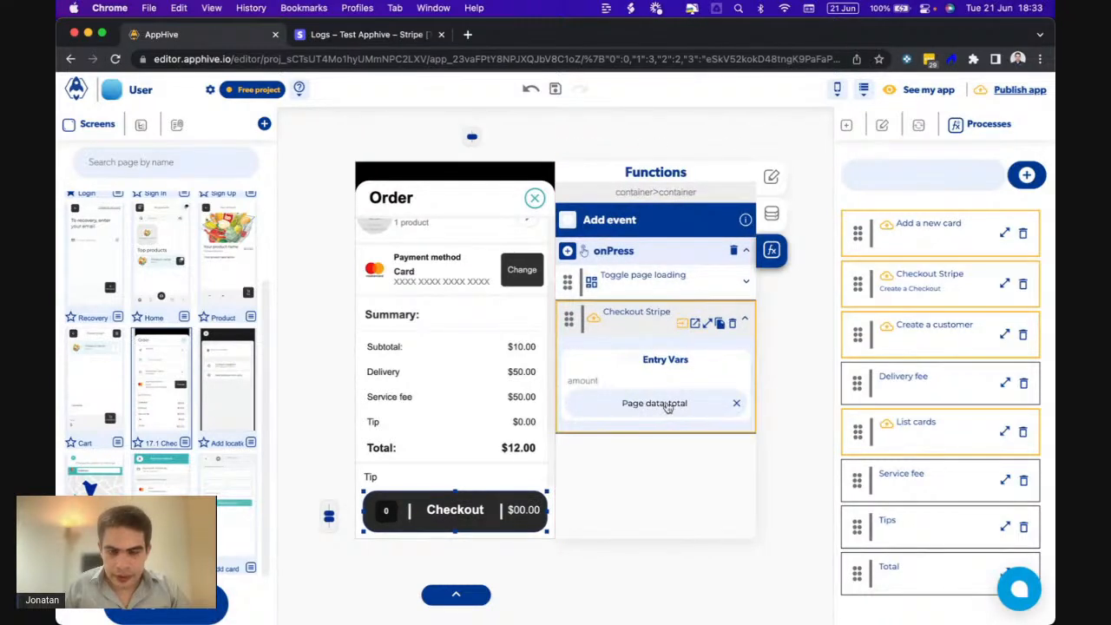
click(666, 406)
click(694, 436)
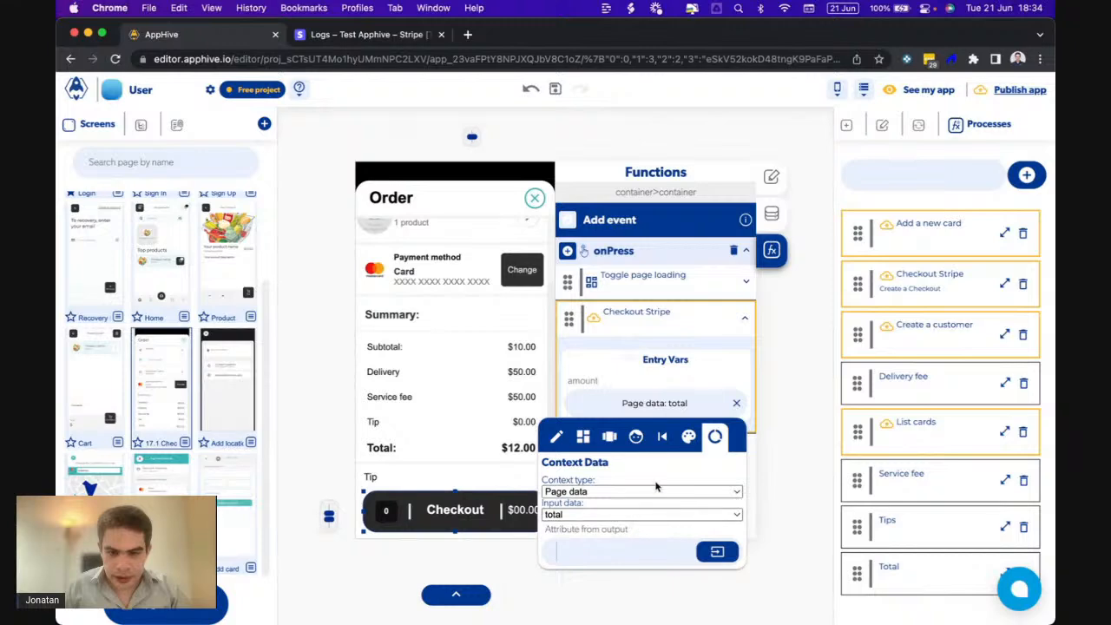
click(705, 374)
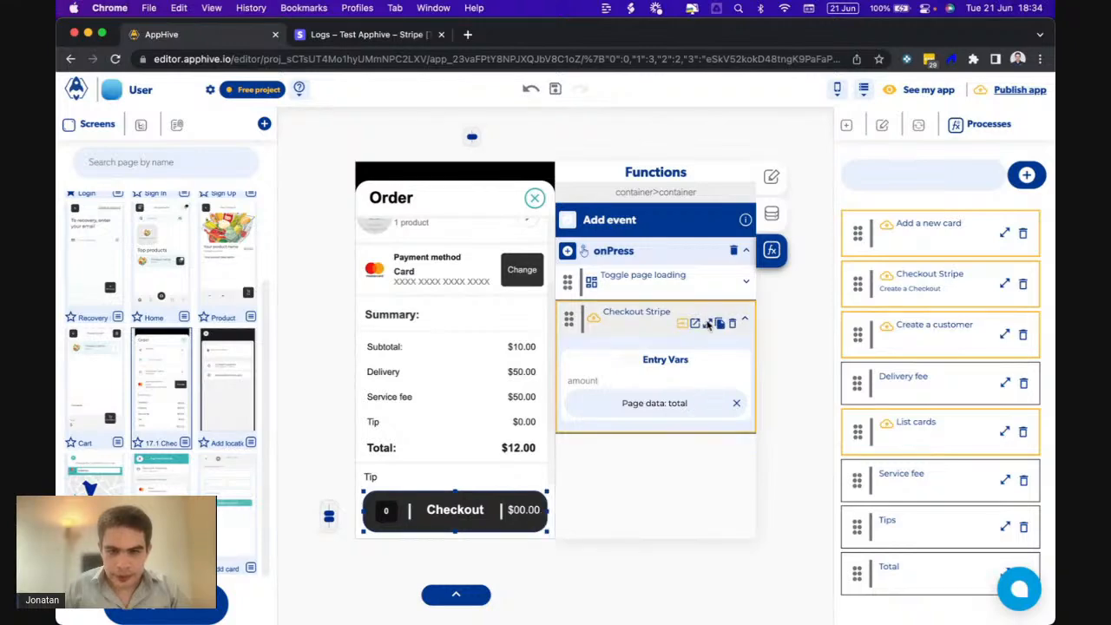
click(708, 325)
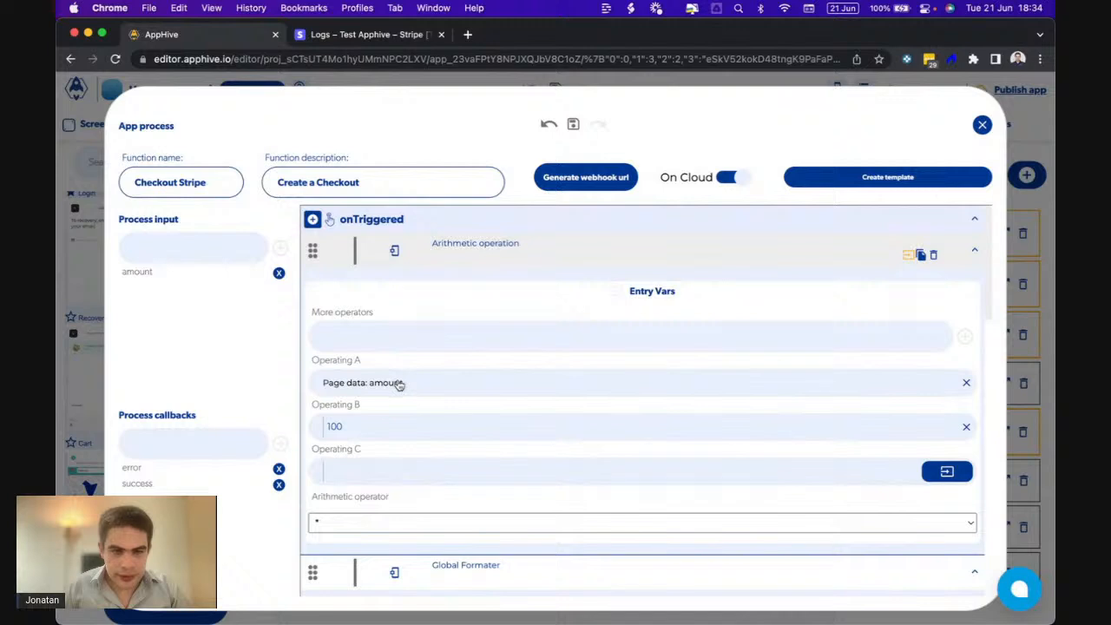
- Set Global Formater's Origin data to the Arithmetic operation output and close the process editor
scroll(387, 408, down, 5)
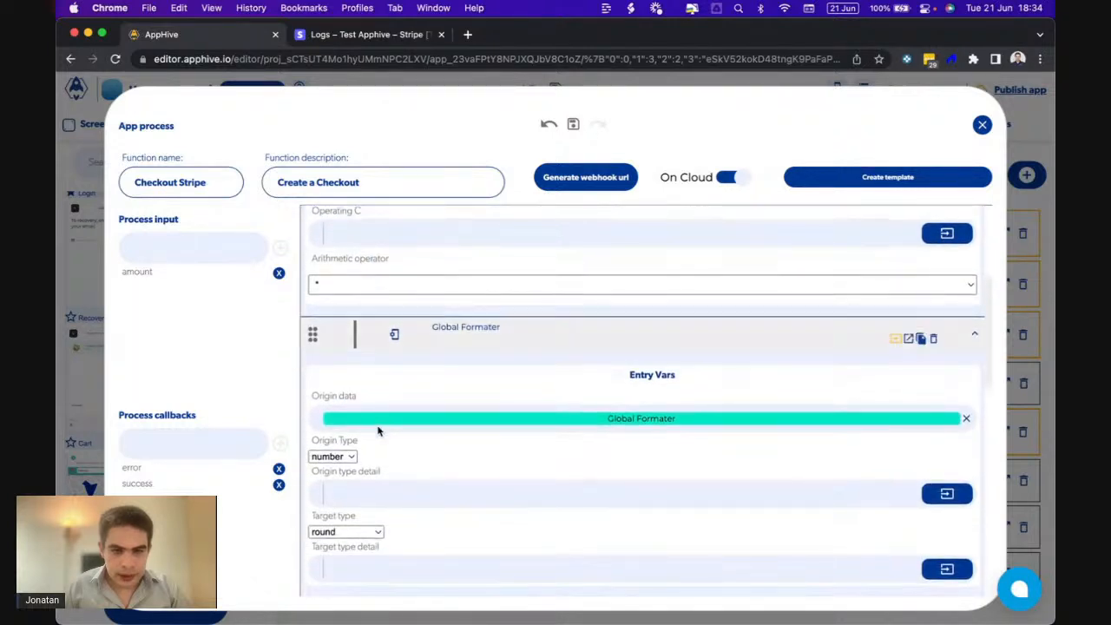
click(688, 422)
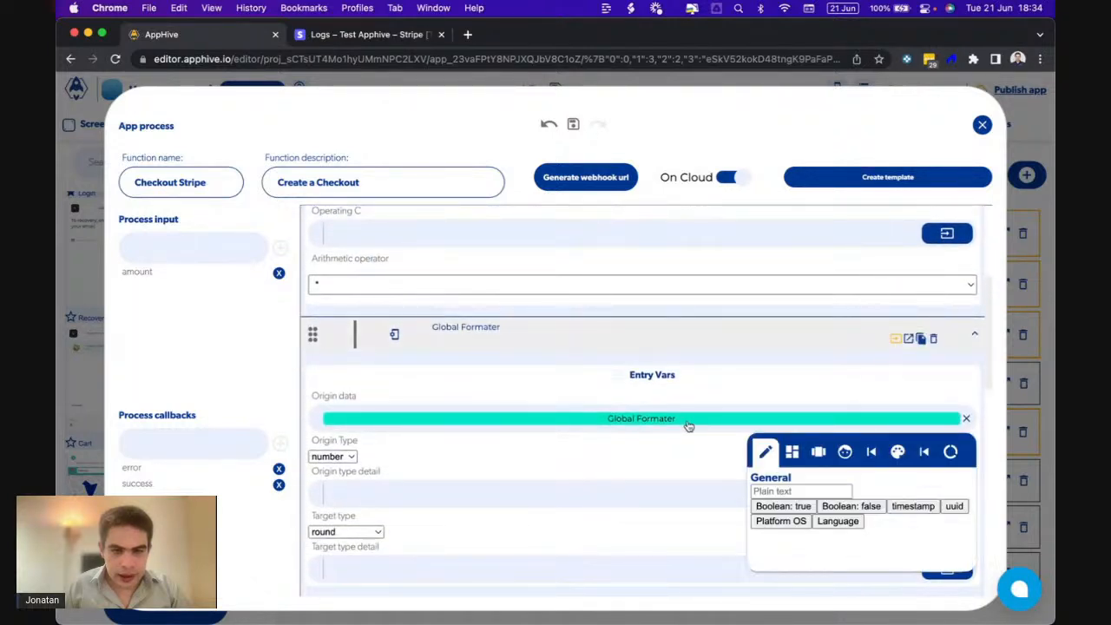
click(926, 452)
click(911, 502)
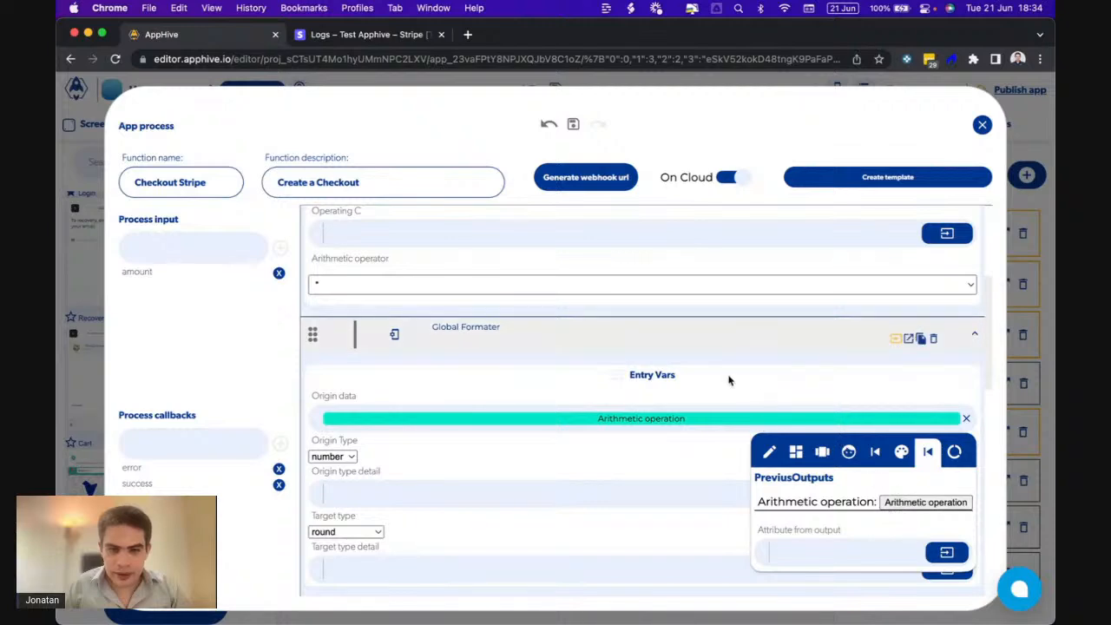
scroll(445, 557, down, 5)
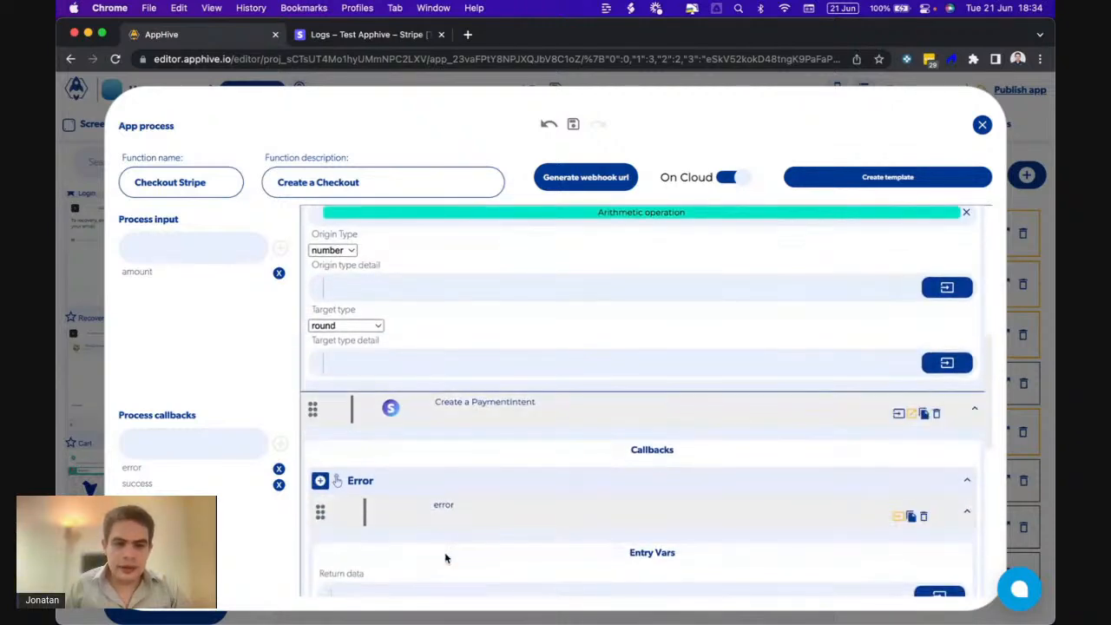
scroll(445, 558, up, 10)
click(981, 125)
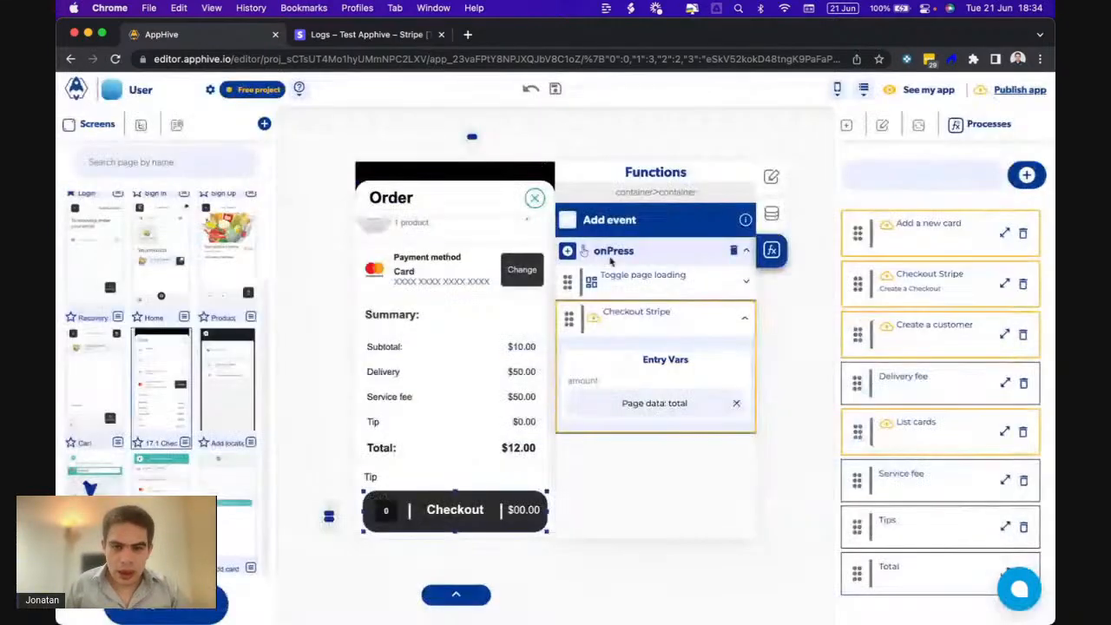
- Remove the Send Alert step from the Total callback and run another checkout test on the phone
click(815, 332)
scroll(644, 417, down, 10)
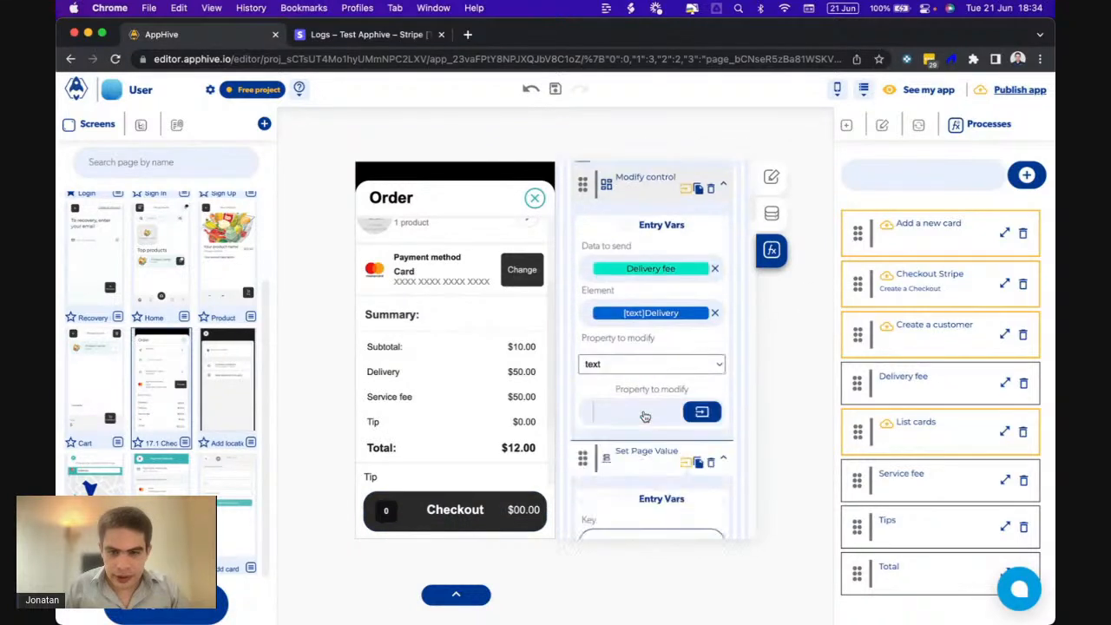
scroll(660, 415, down, 10)
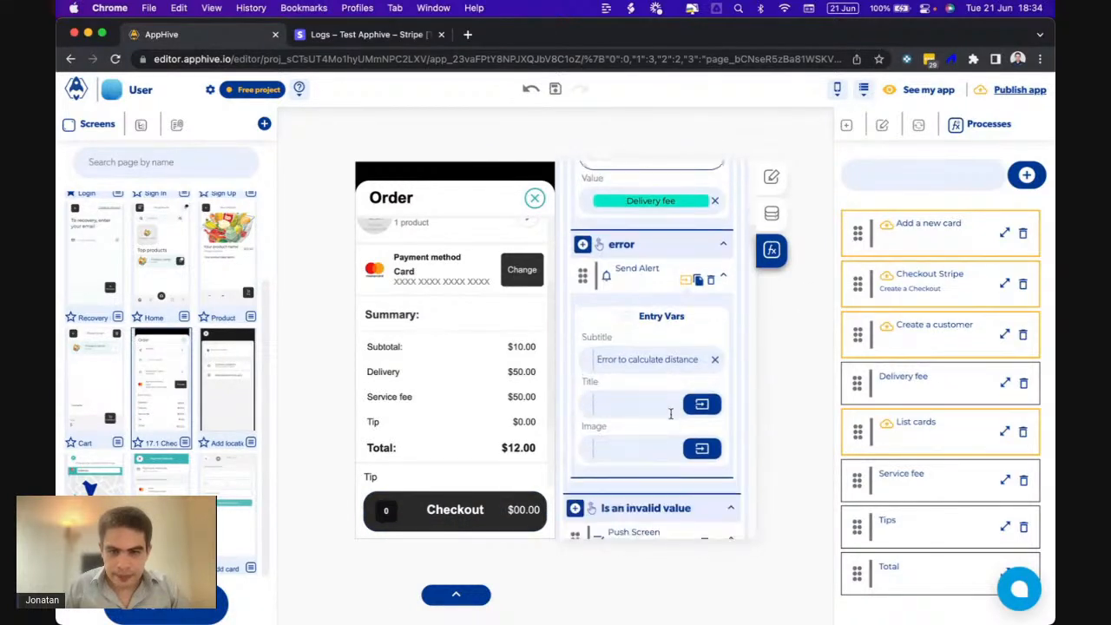
scroll(670, 415, down, 10)
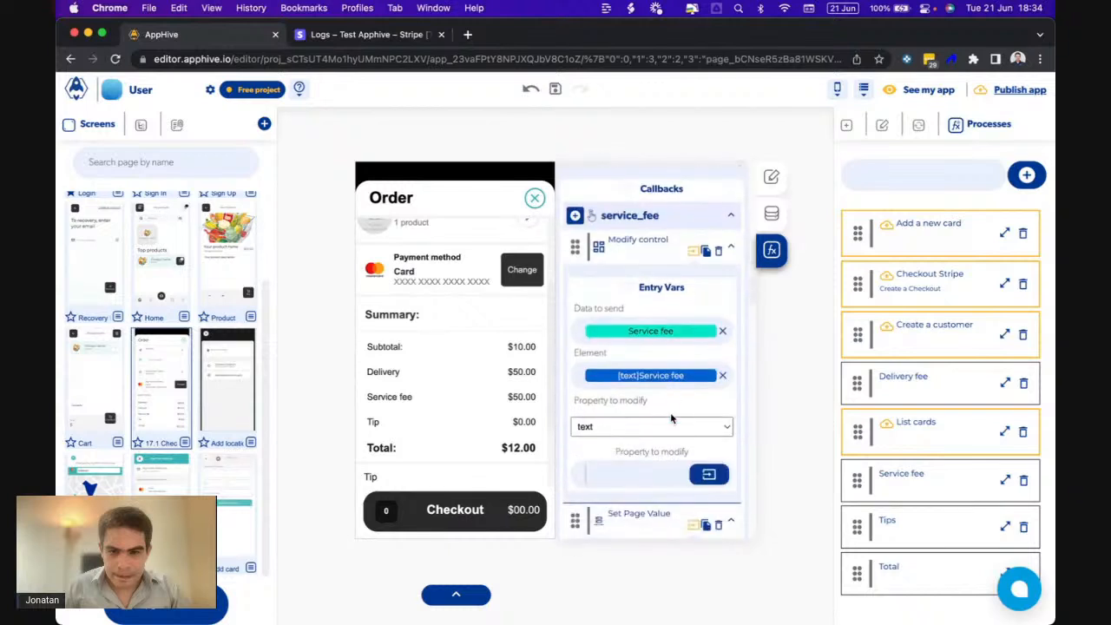
scroll(670, 414, down, 10)
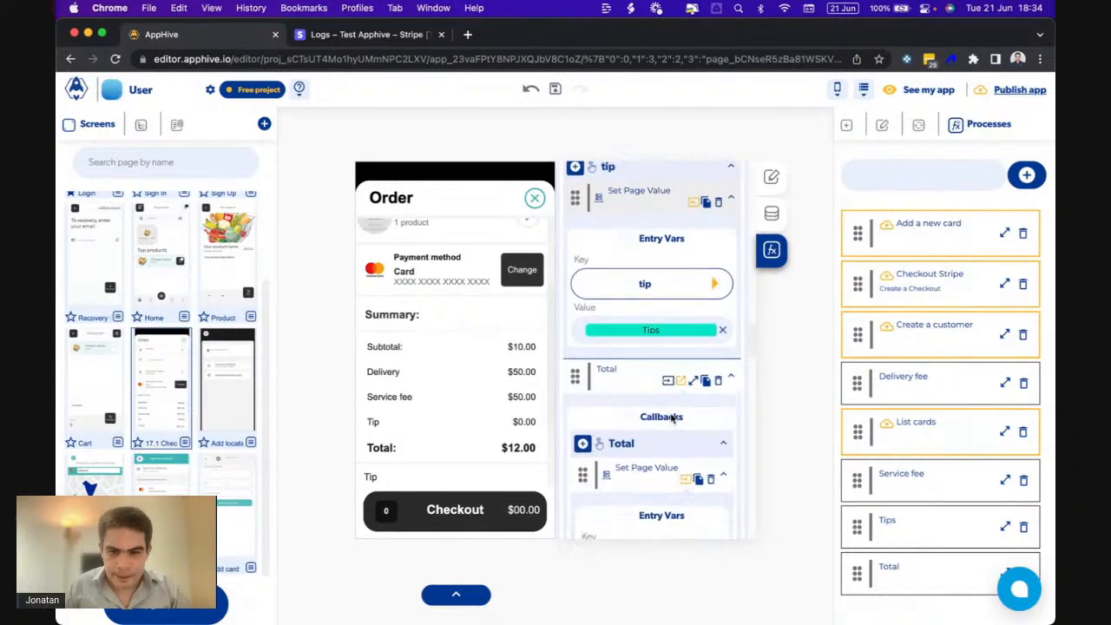
scroll(670, 414, down, 5)
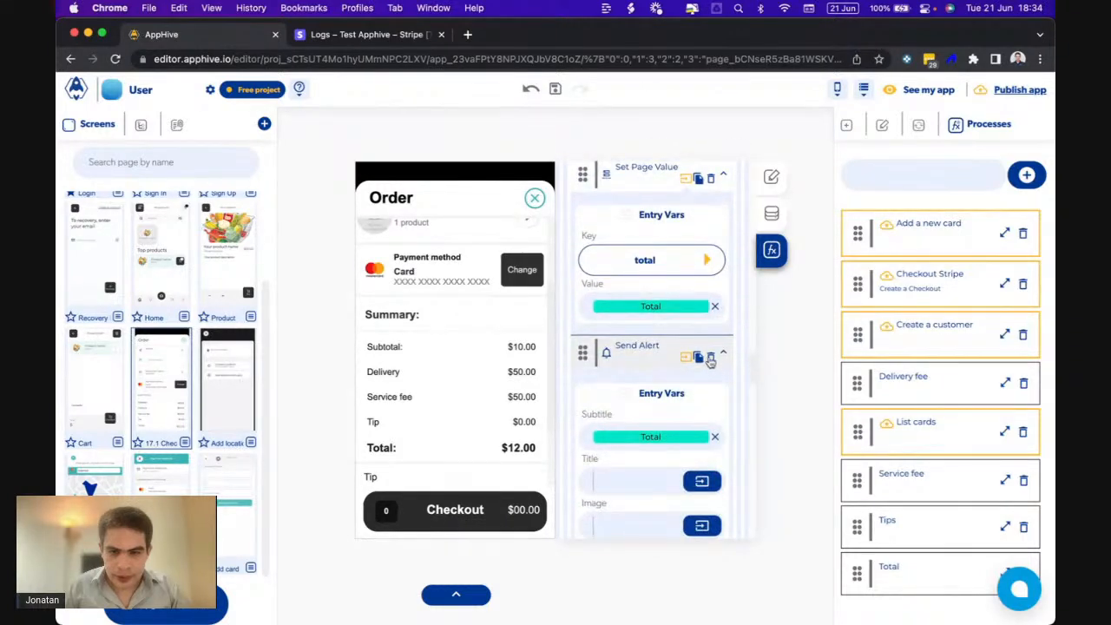
click(710, 359)
click(791, 591)
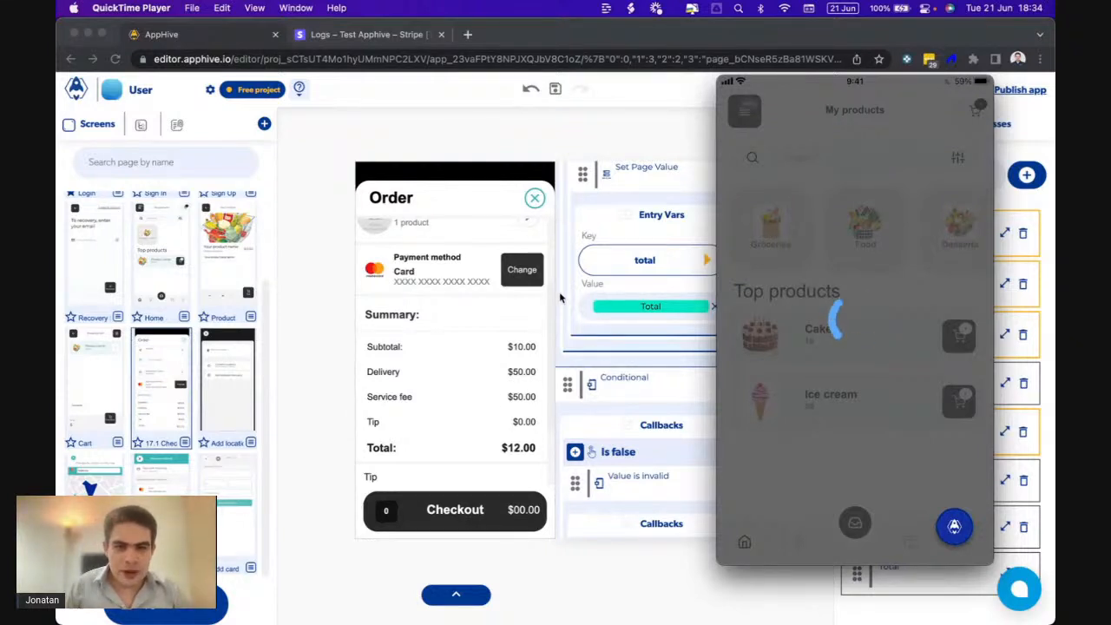
click(605, 373)
- Add a Toggle page loading step with onlyDisable to Checkout Stripe's success callback
click(425, 506)
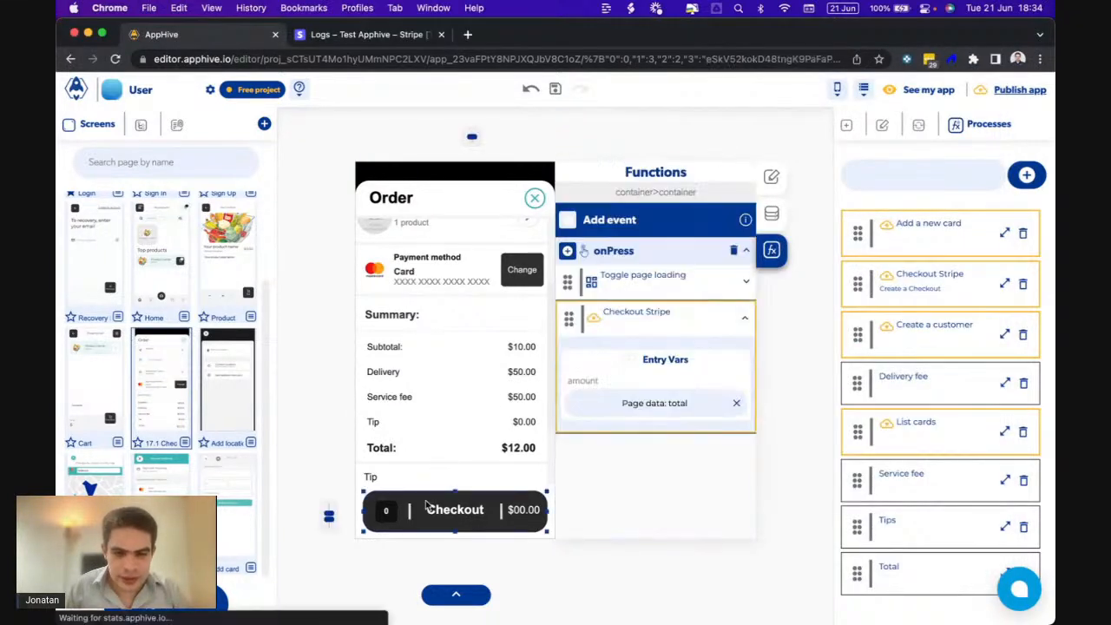
click(695, 323)
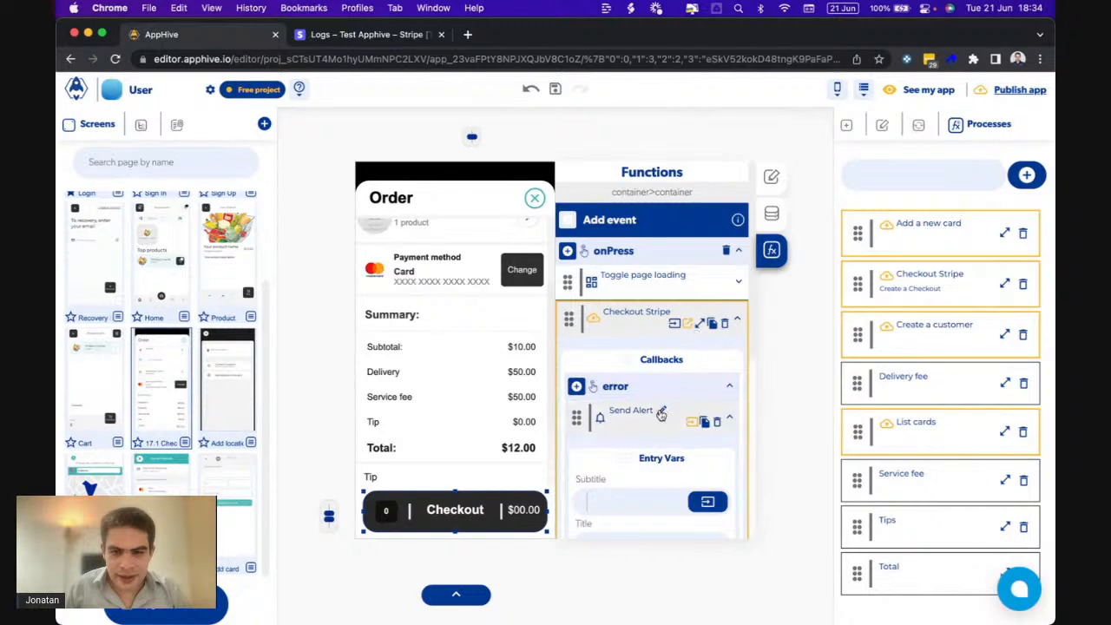
scroll(660, 390, down, 5)
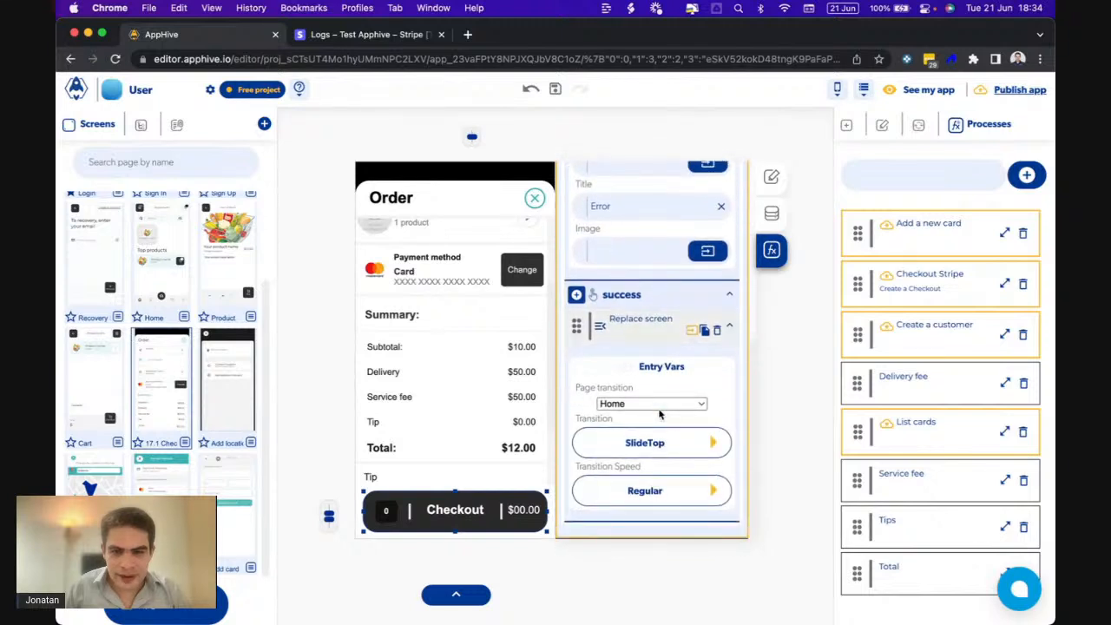
click(576, 294)
scroll(646, 508, down, 3)
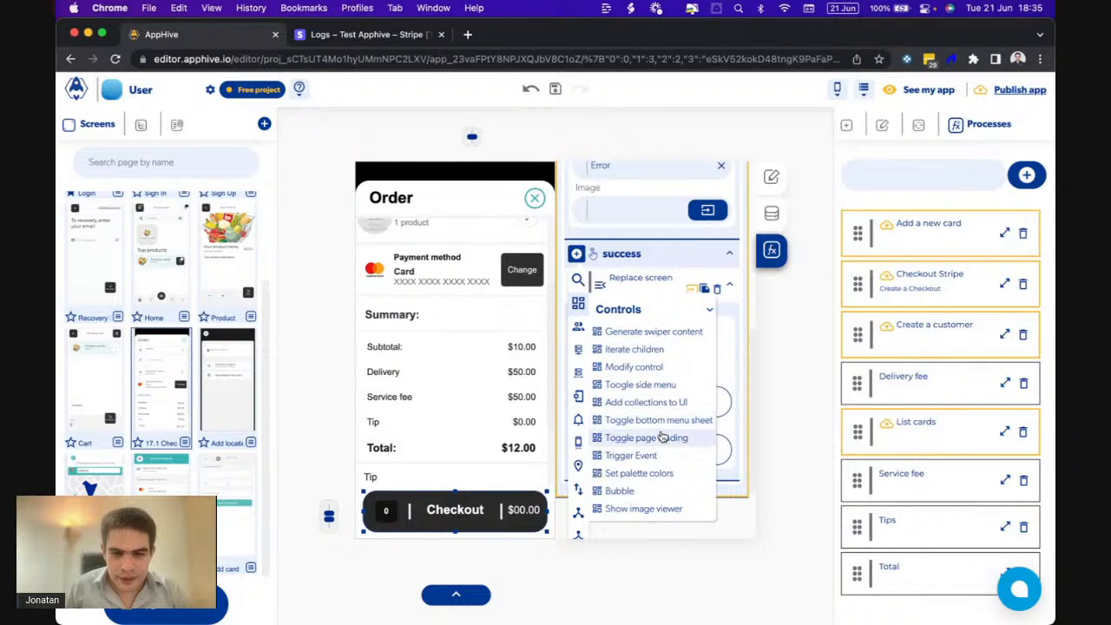
click(661, 437)
click(644, 445)
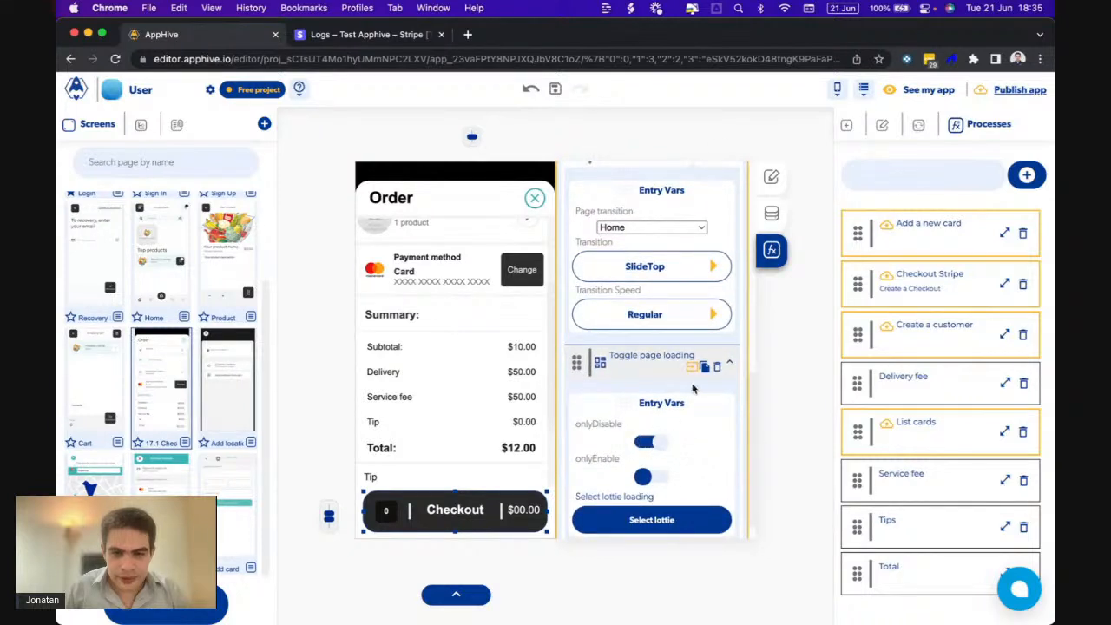
- Copy that page-loading toggle into Checkout Stripe's error callback as well
click(705, 369)
scroll(706, 371, up, 5)
click(616, 320)
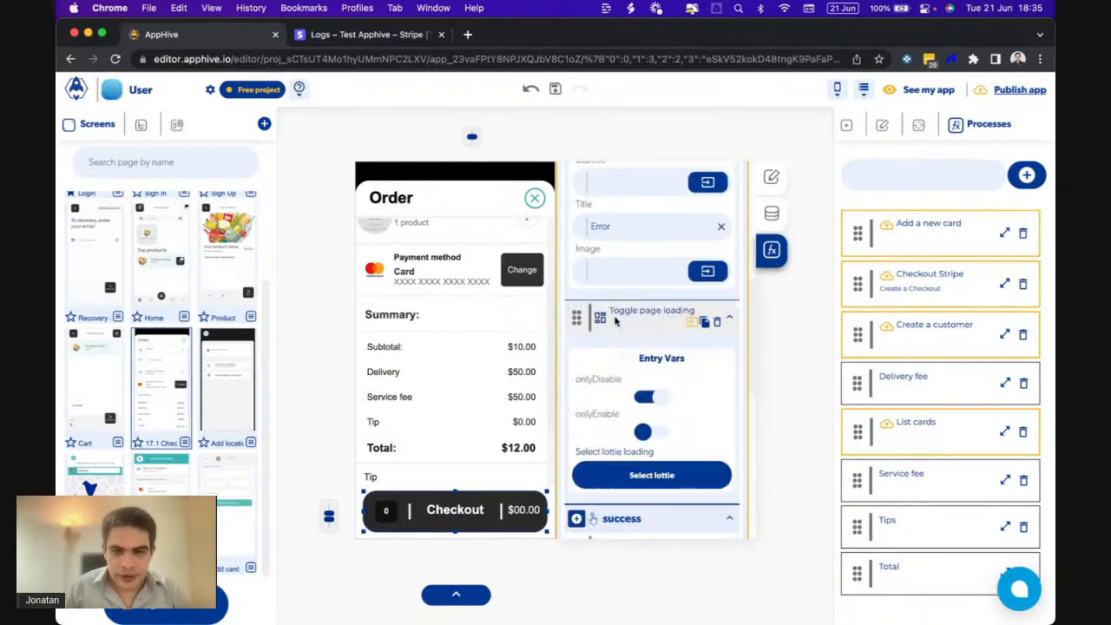
scroll(616, 321, up, 3)
scroll(647, 260, down, 5)
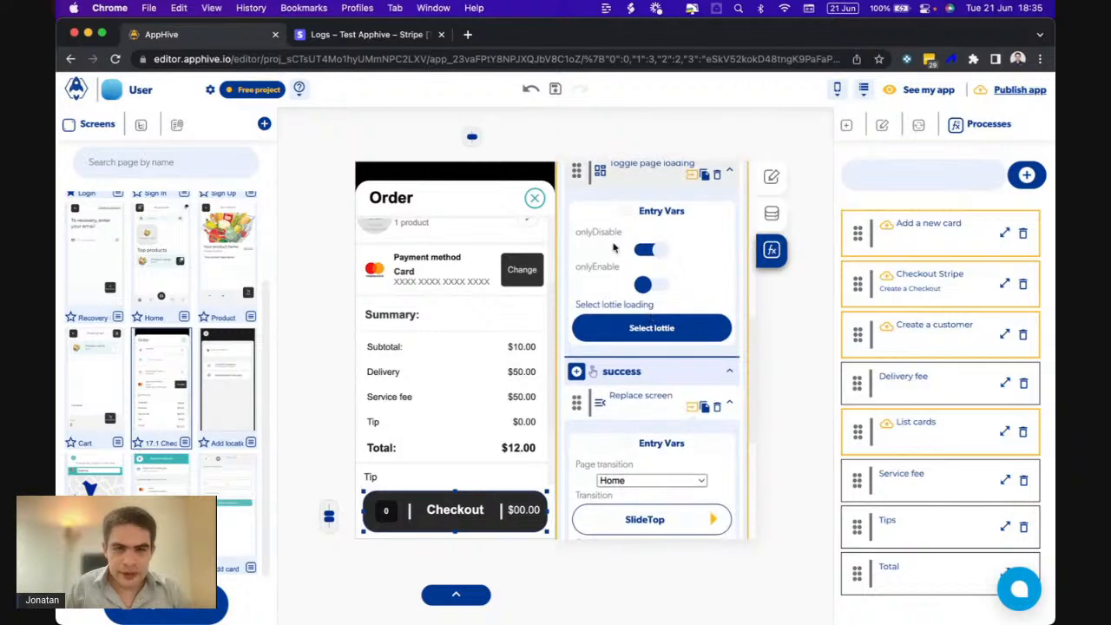
click(351, 33)
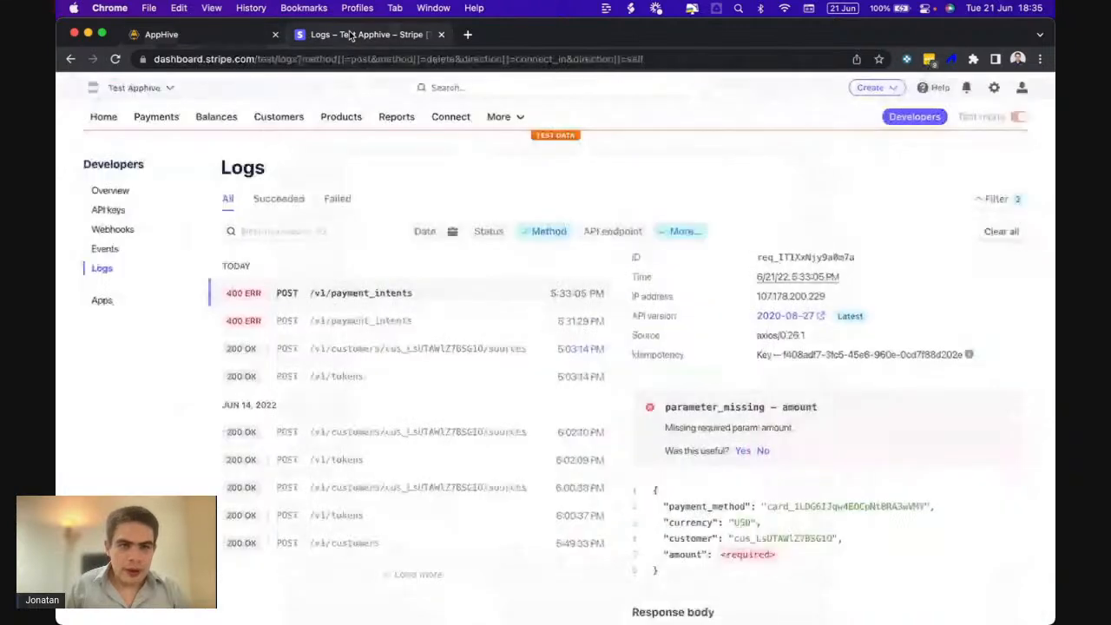
- Review the details of the succeeded $246.78 test payment in Stripe
click(166, 124)
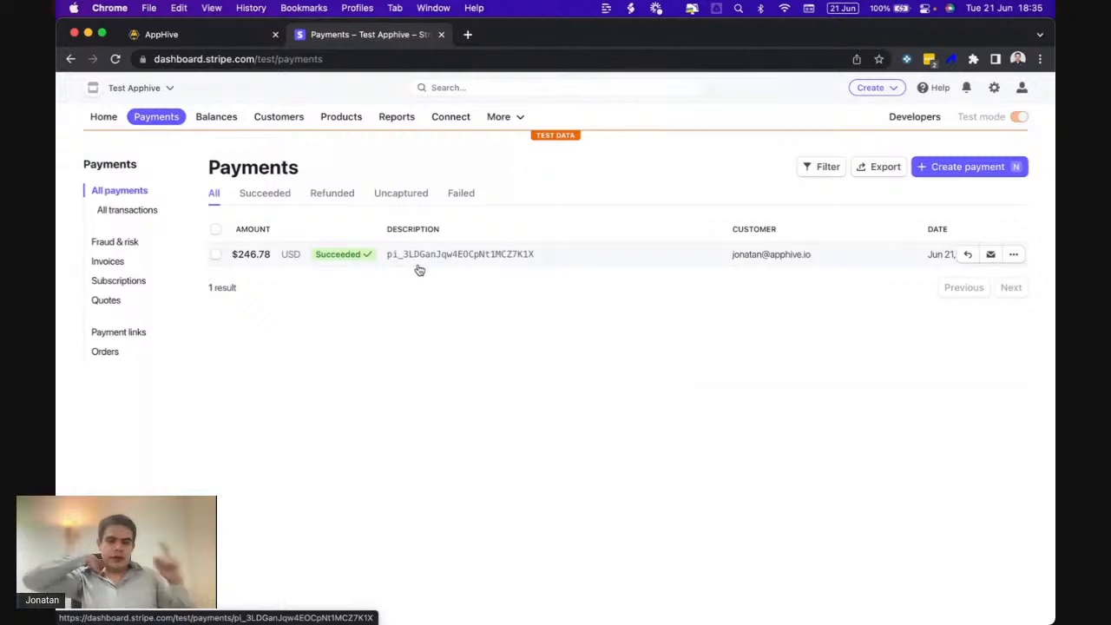
click(419, 268)
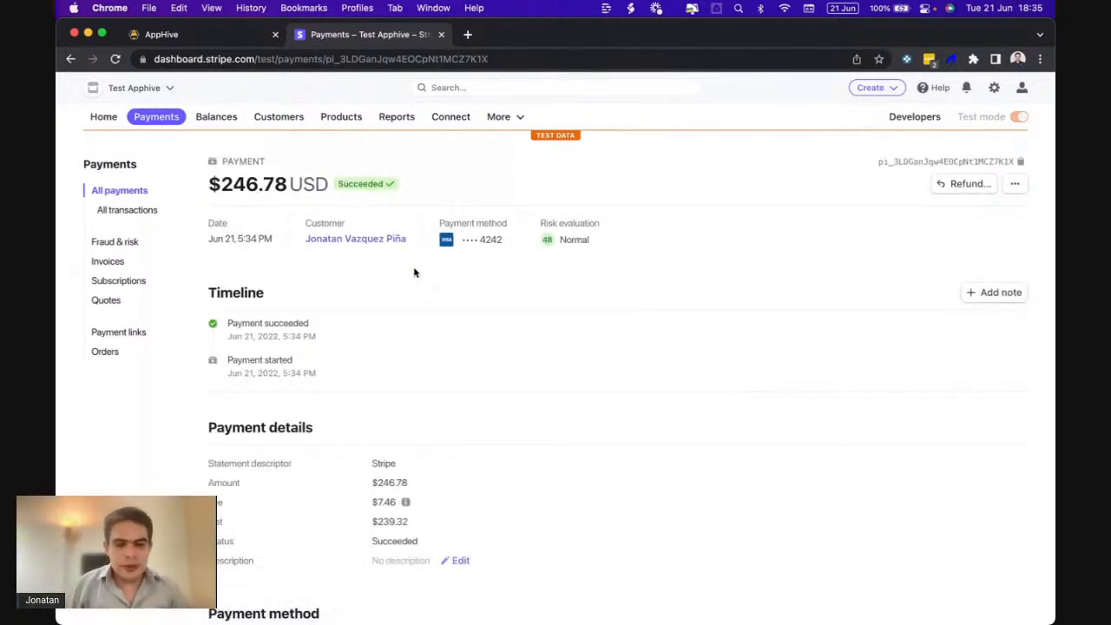
scroll(478, 354, down, 3)
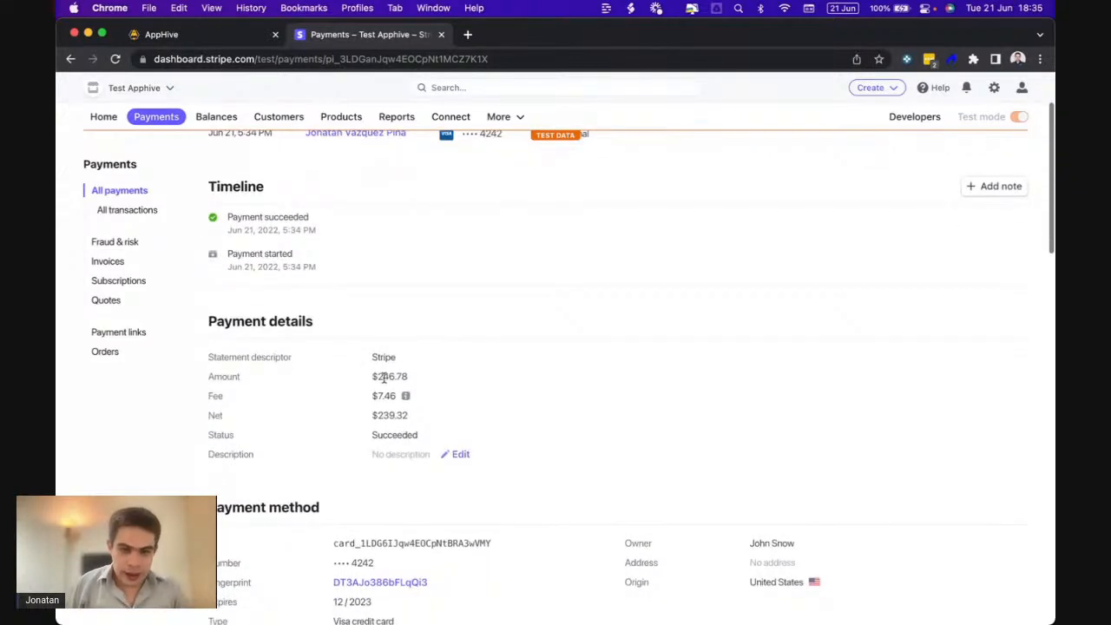
scroll(464, 403, down, 5)
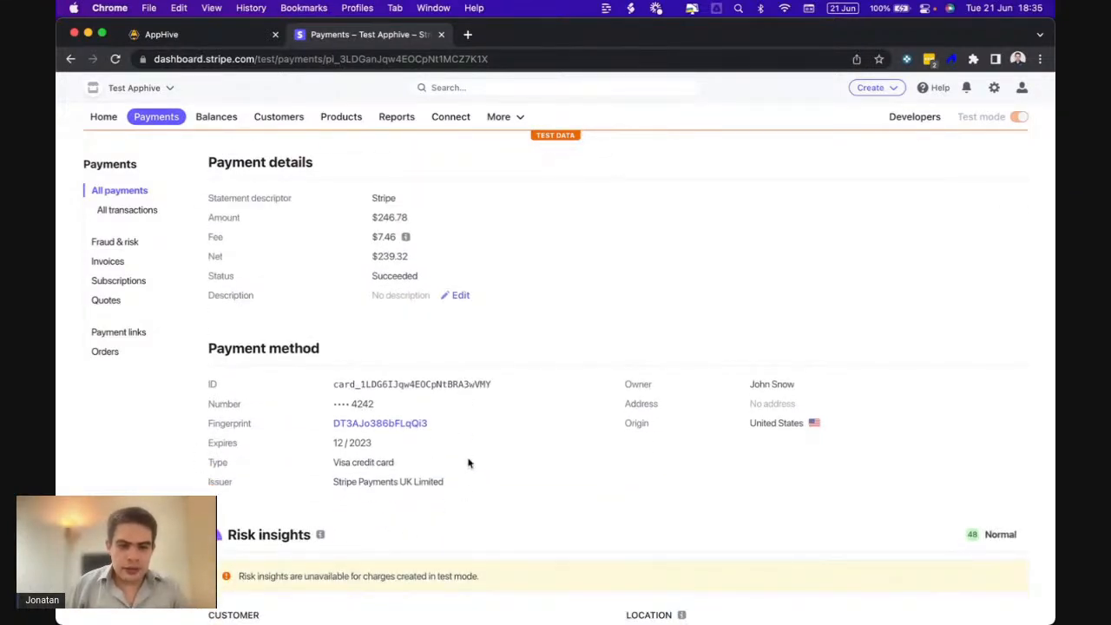
scroll(468, 463, up, 2)
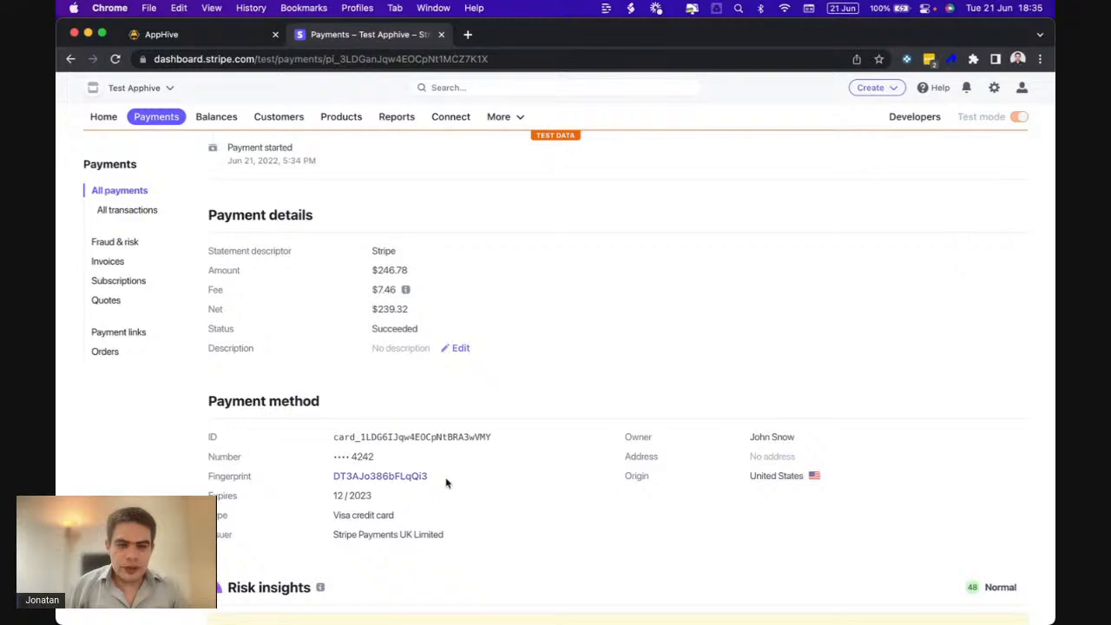
scroll(465, 476, down, 5)
scroll(465, 476, down, 5)
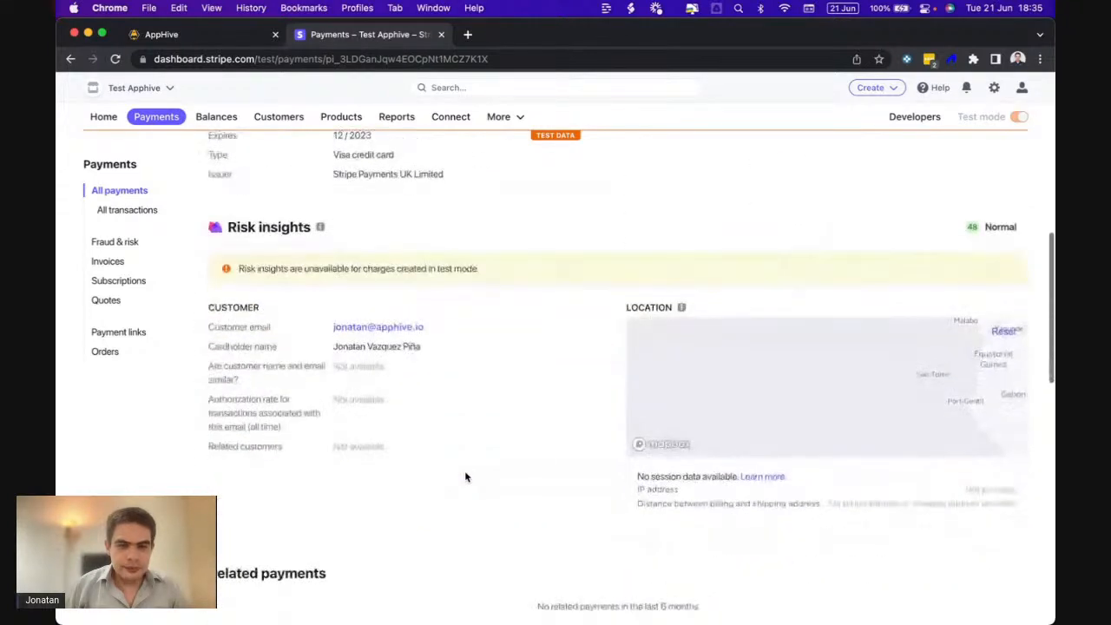
scroll(465, 477, up, 13)
scroll(465, 476, up, 3)
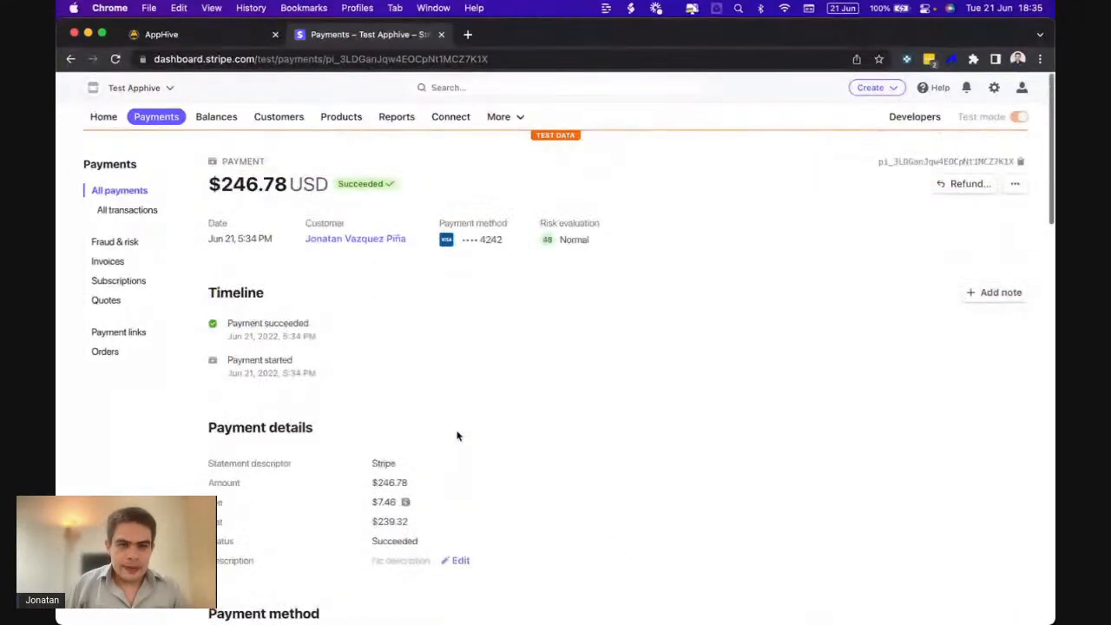
- Check the test customer's record in Customers, then return to the AppHive editor
click(263, 117)
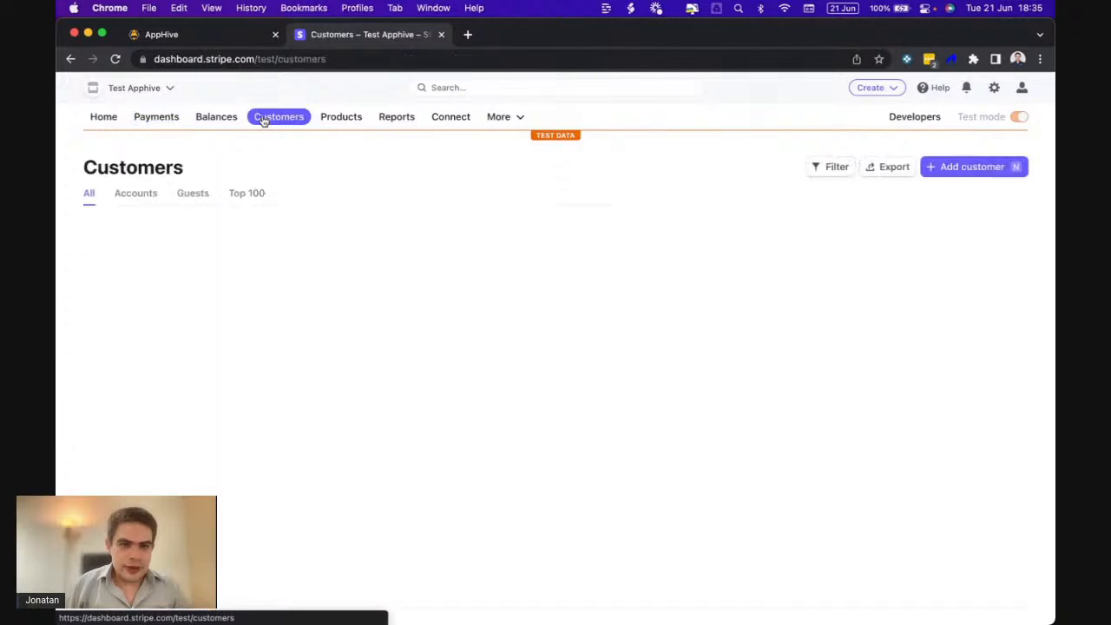
click(293, 261)
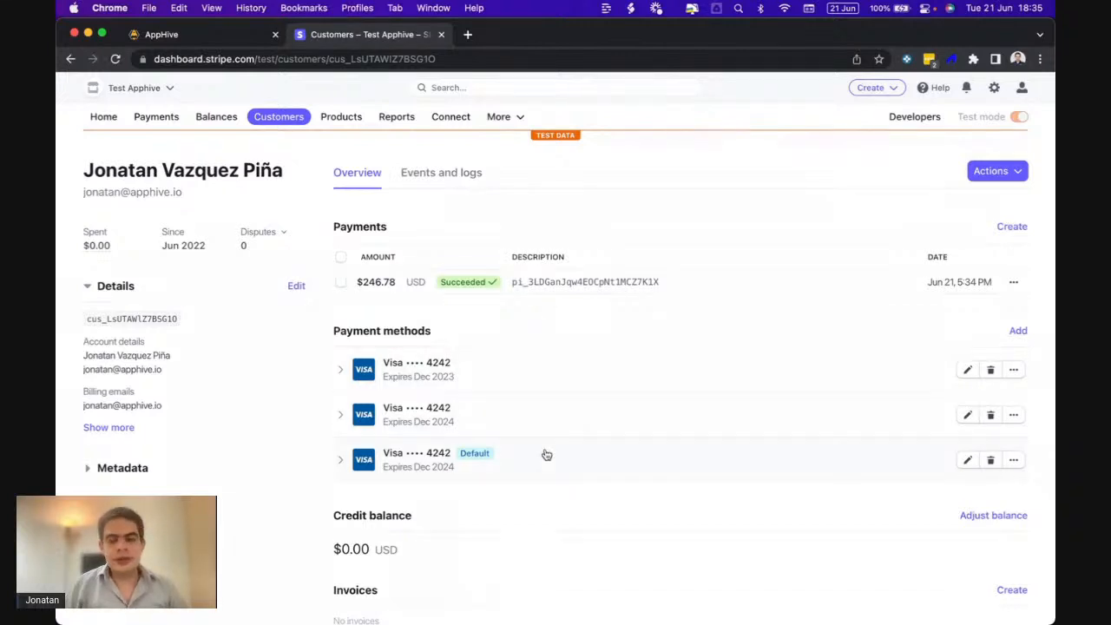
click(190, 38)
scroll(610, 460, down, 2)
scroll(610, 460, down, 5)
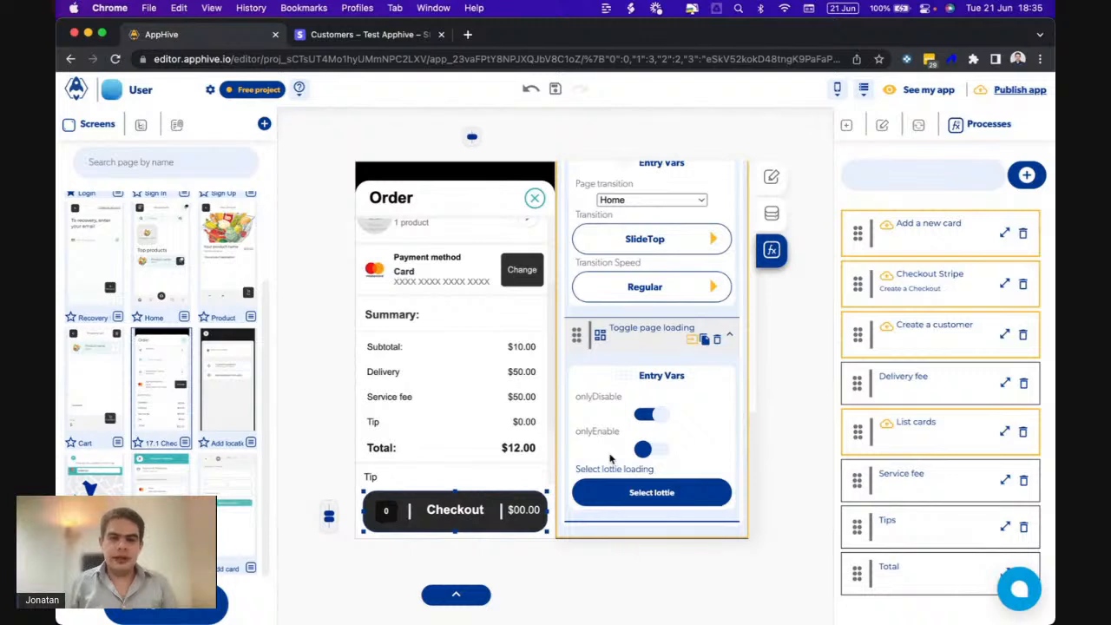
- Append a Save data in DB step to the success callback and open its Cloud database editor
scroll(610, 466, down, 8)
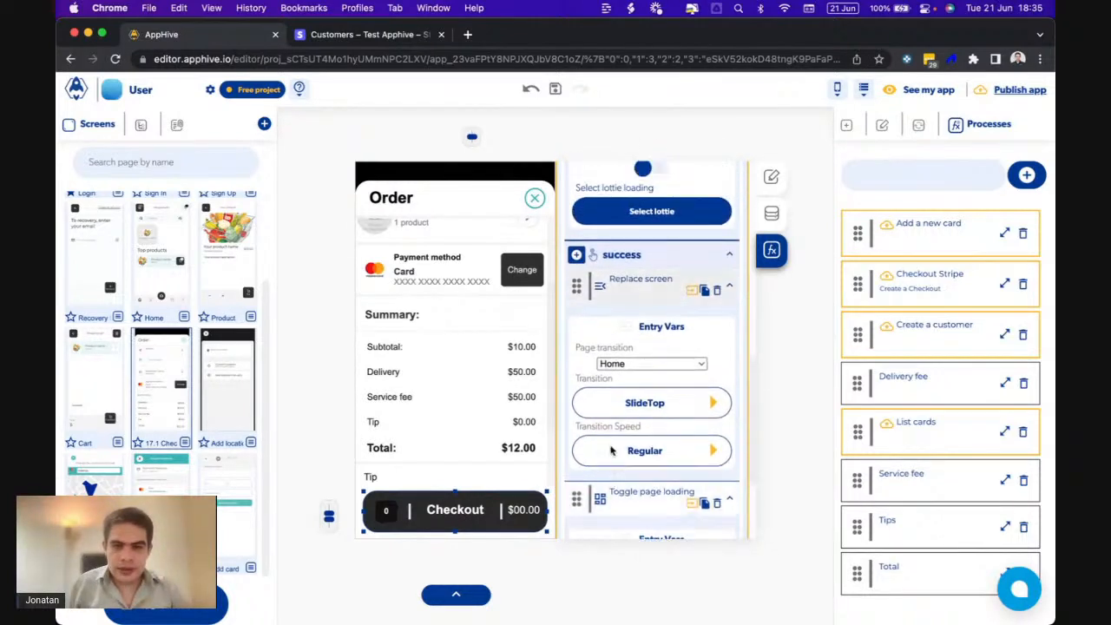
click(576, 257)
scroll(576, 259, down, 4)
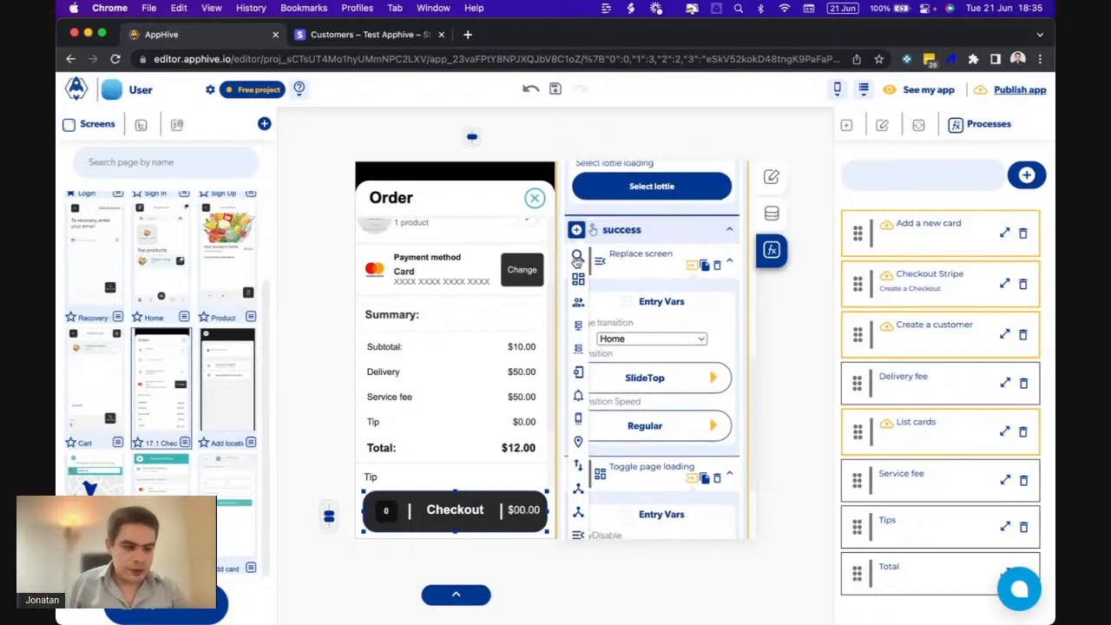
mouse_move(577, 253)
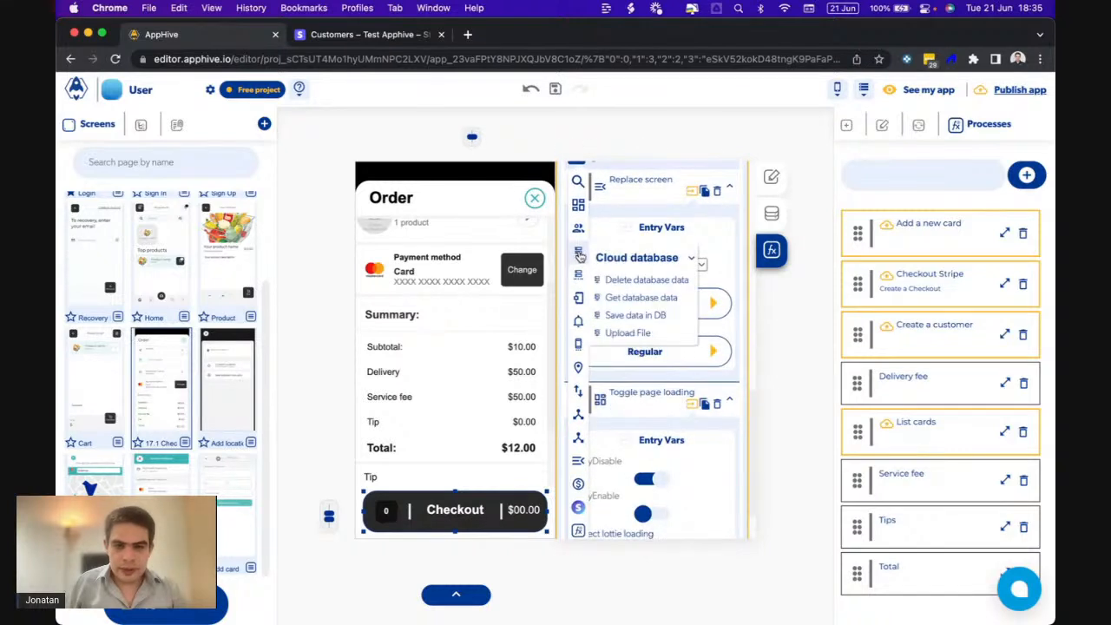
click(632, 316)
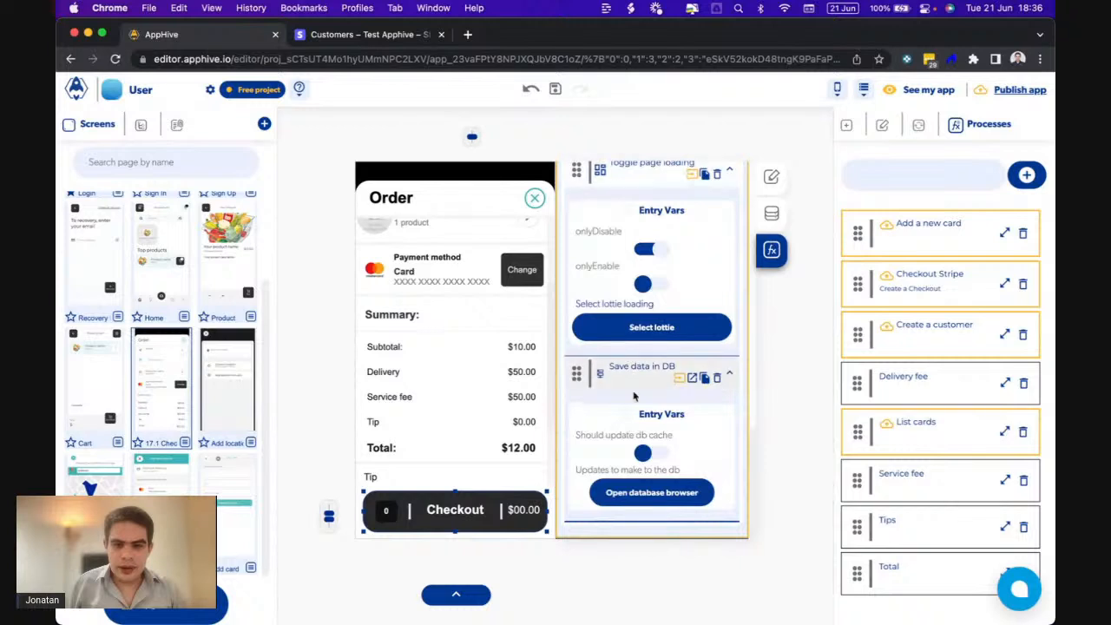
click(634, 491)
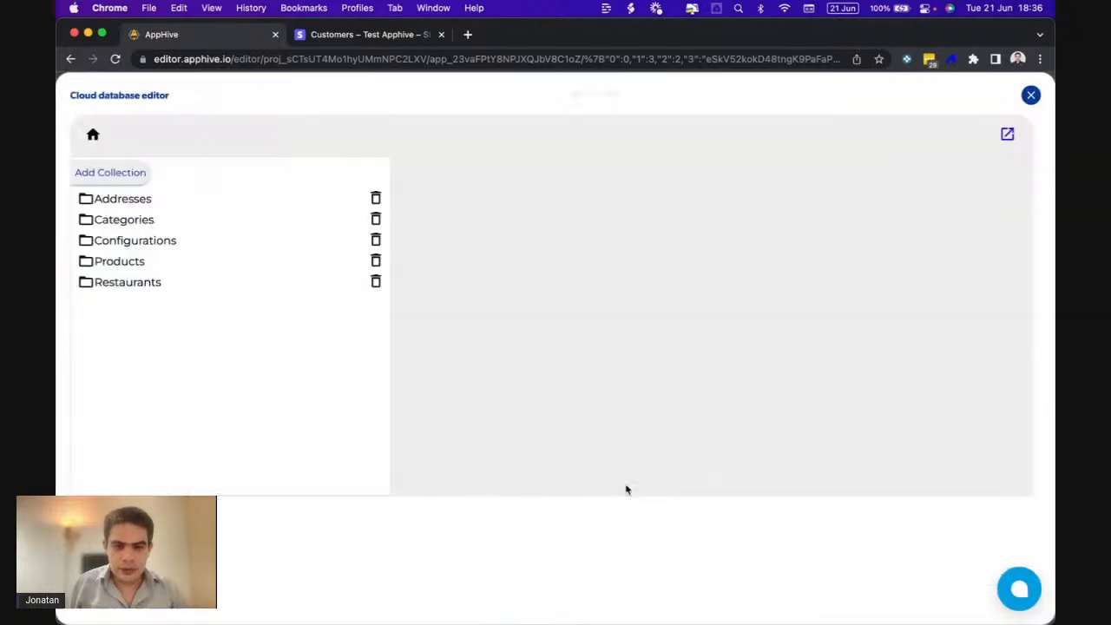
- Create the Orders collection and add its customer and amount fields
click(114, 175)
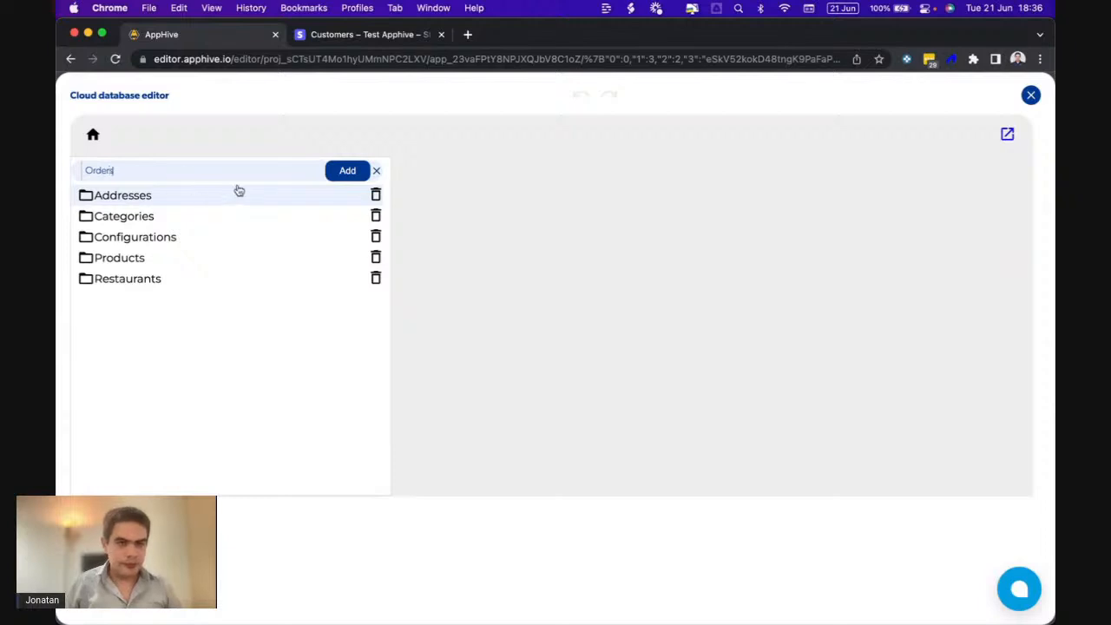
click(343, 173)
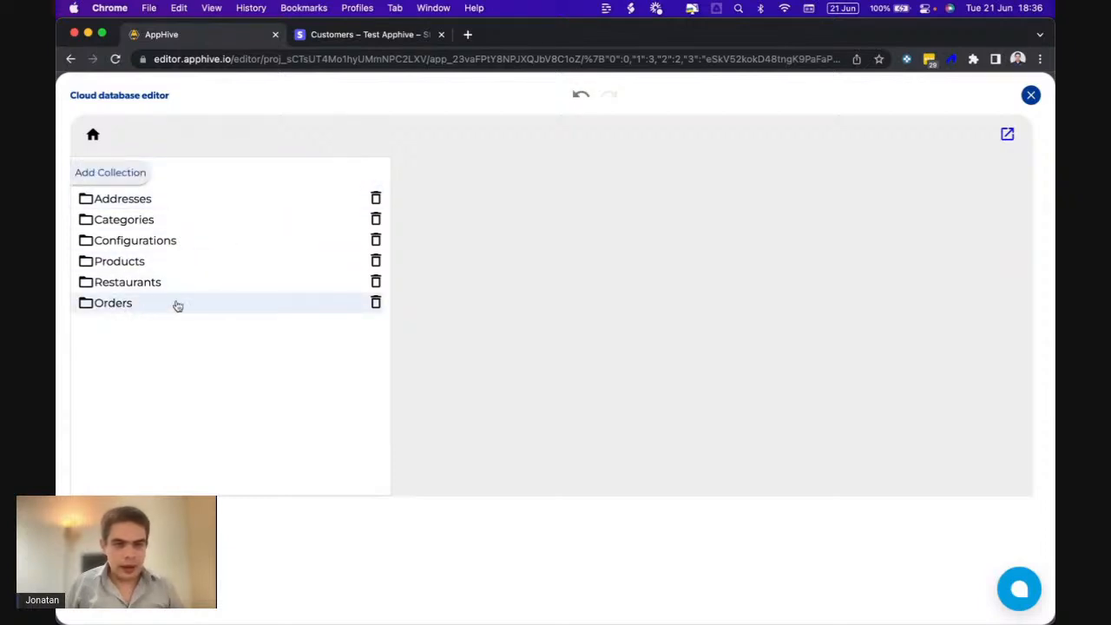
click(206, 309)
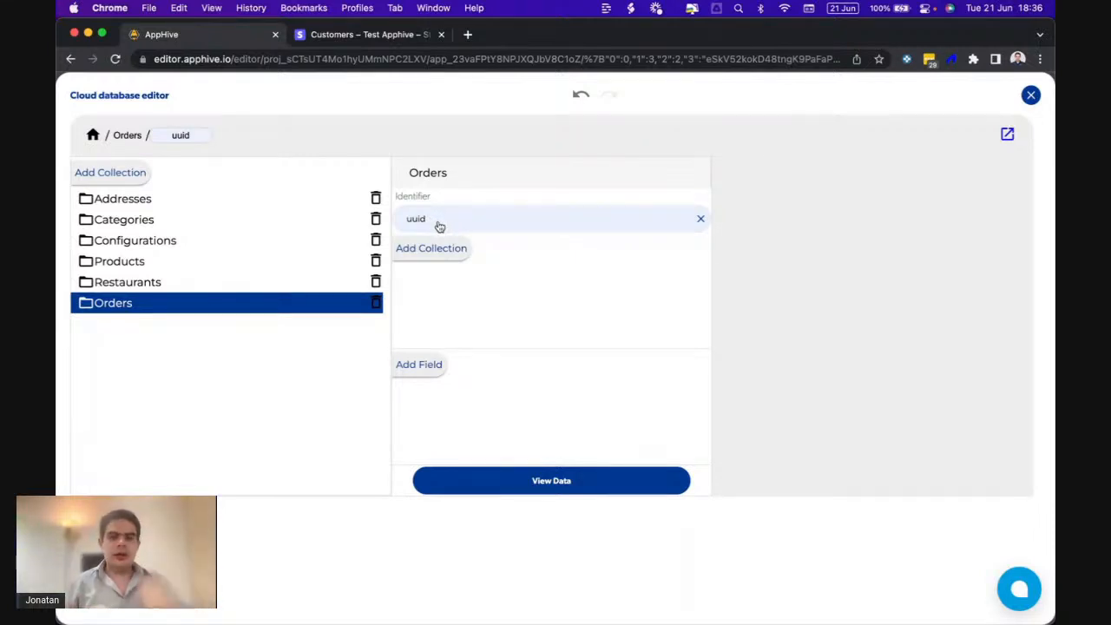
click(432, 365)
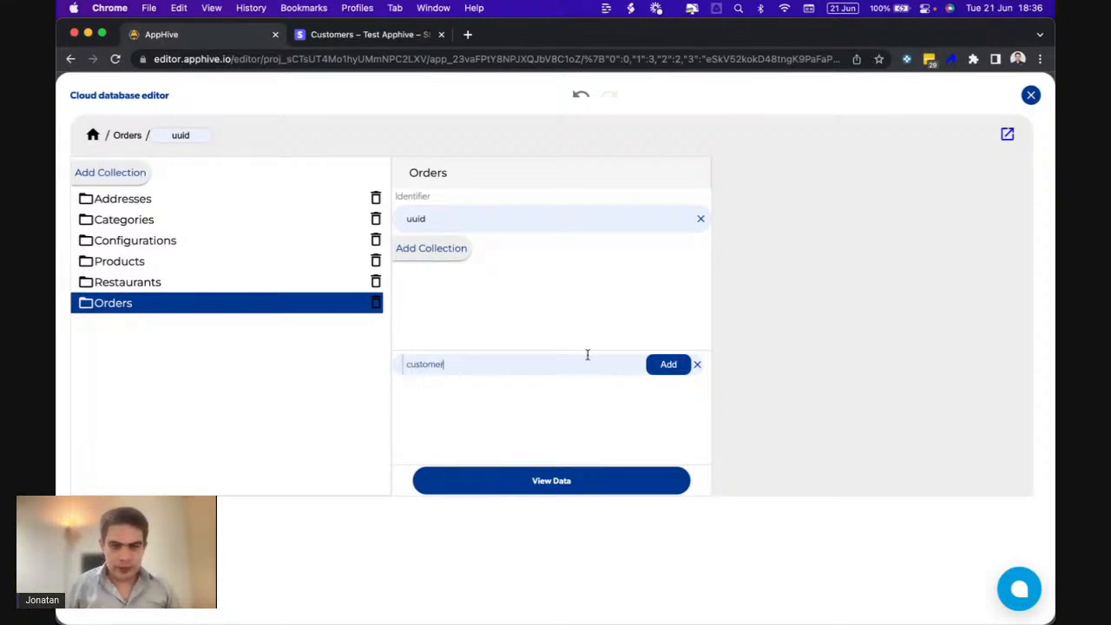
click(661, 369)
click(418, 352)
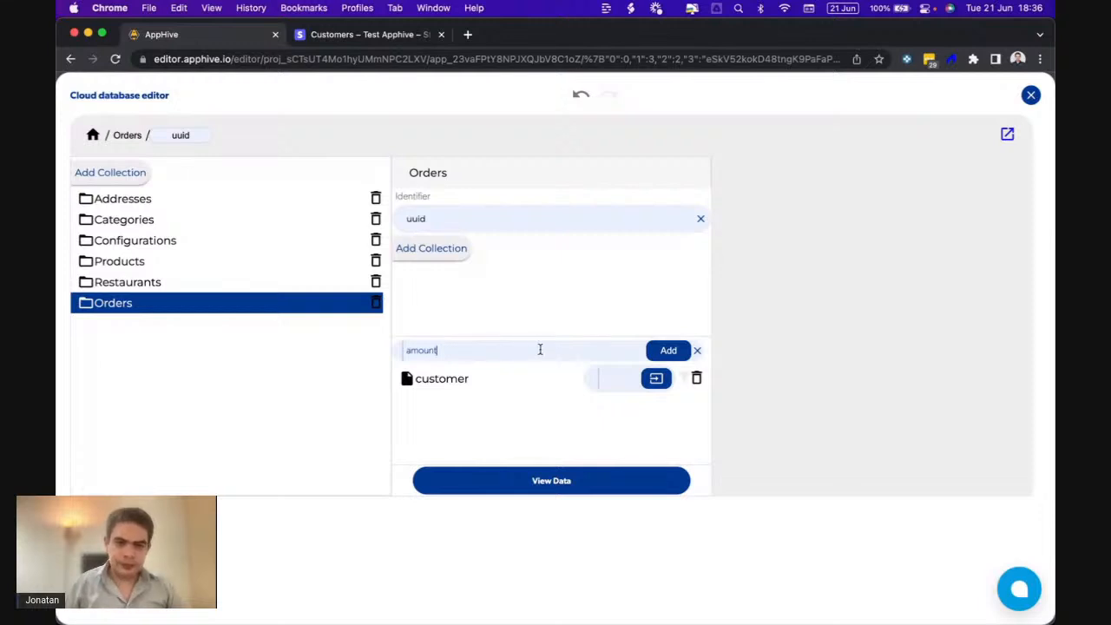
click(665, 356)
- Add the products, delivery fee, service fee and tip fields to Orders
click(434, 335)
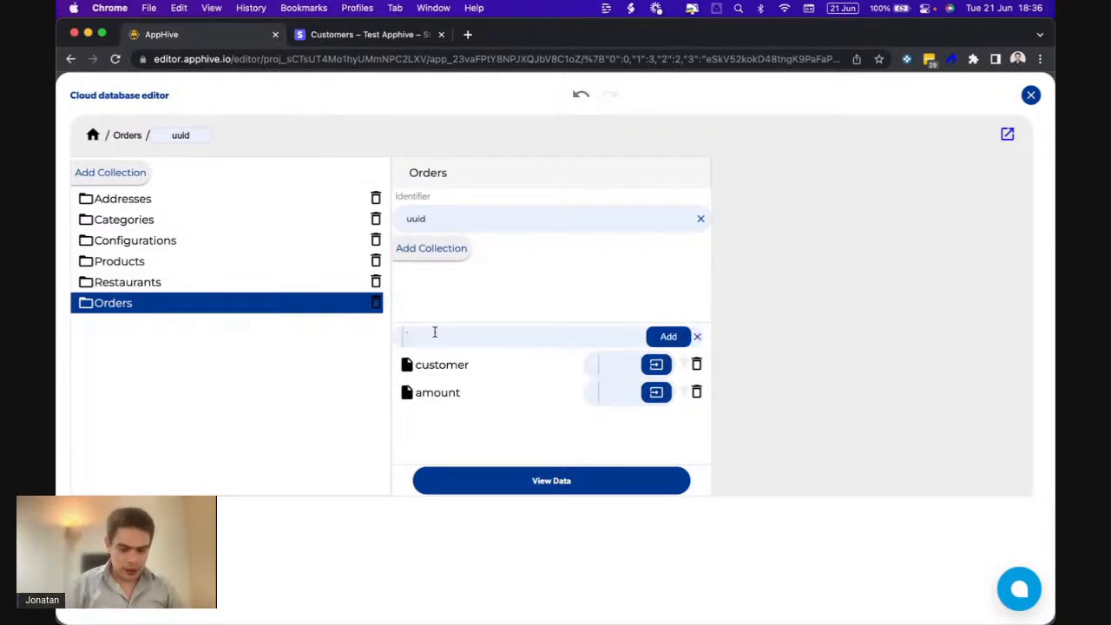
click(668, 338)
click(419, 325)
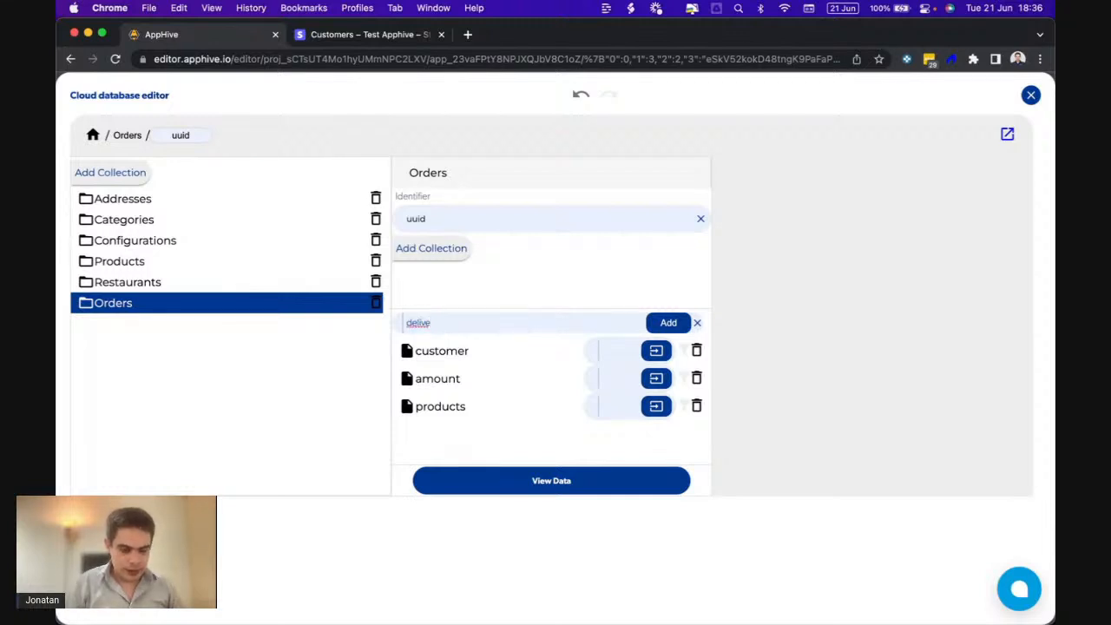
click(656, 322)
click(423, 312)
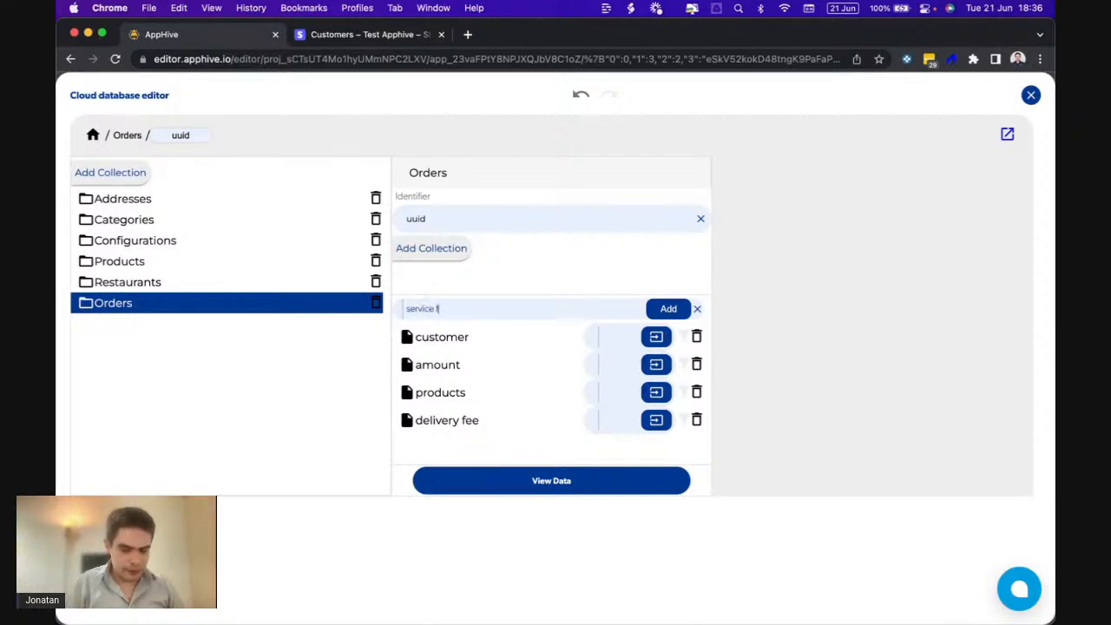
click(661, 309)
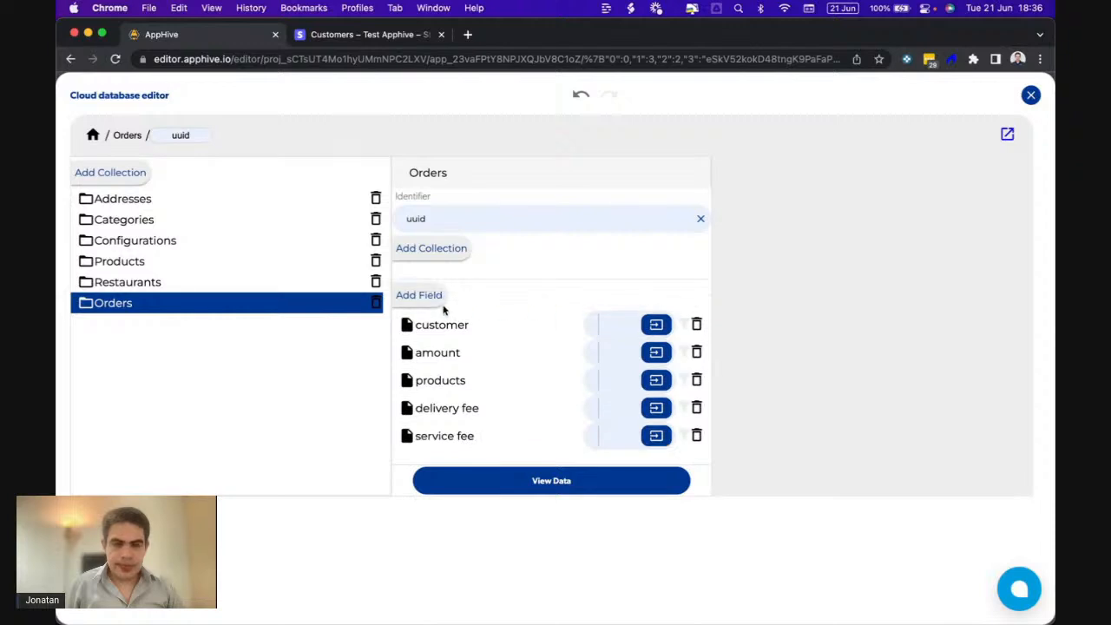
click(425, 295)
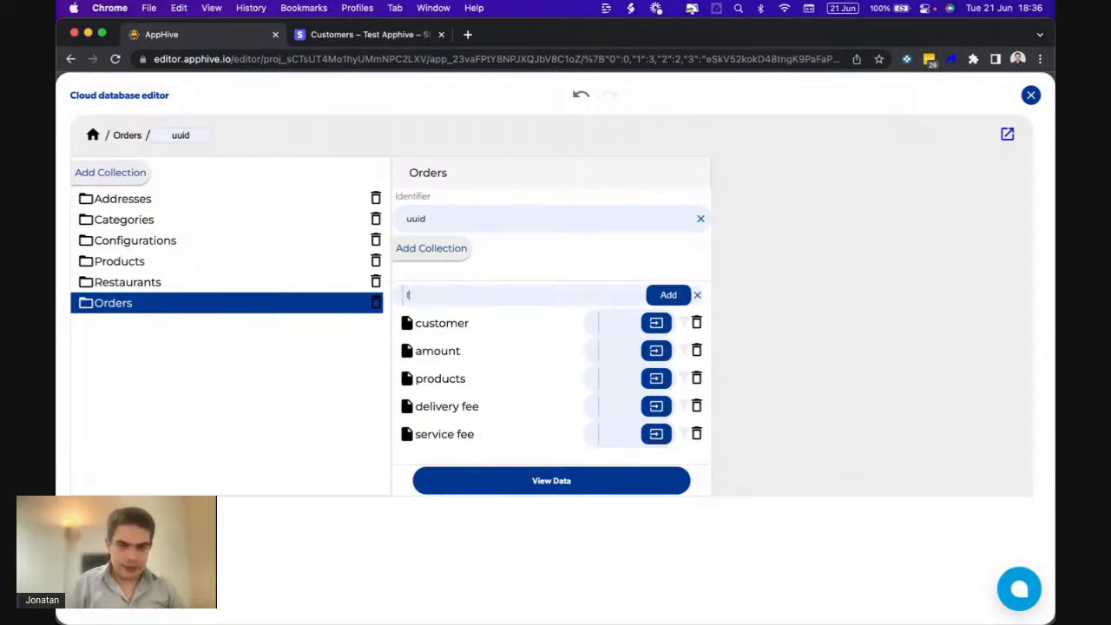
click(650, 294)
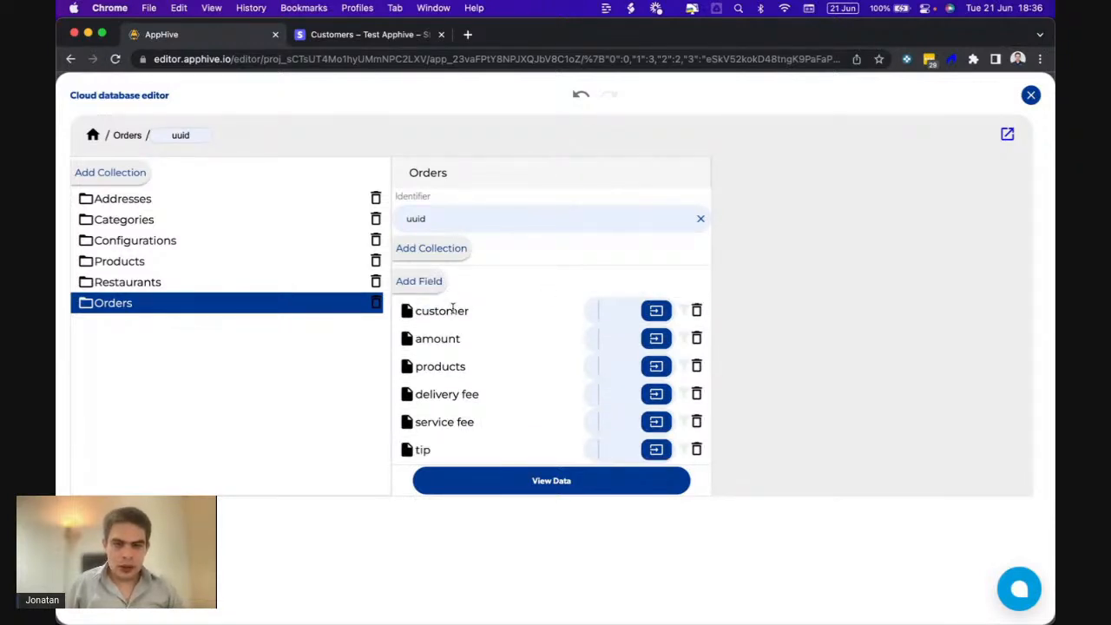
click(423, 281)
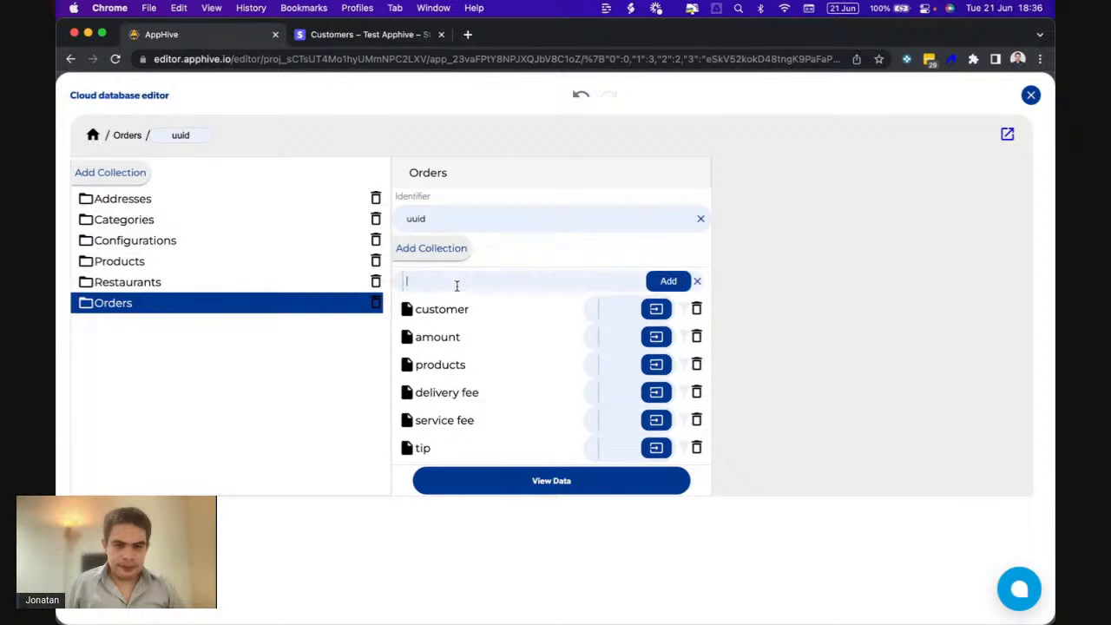
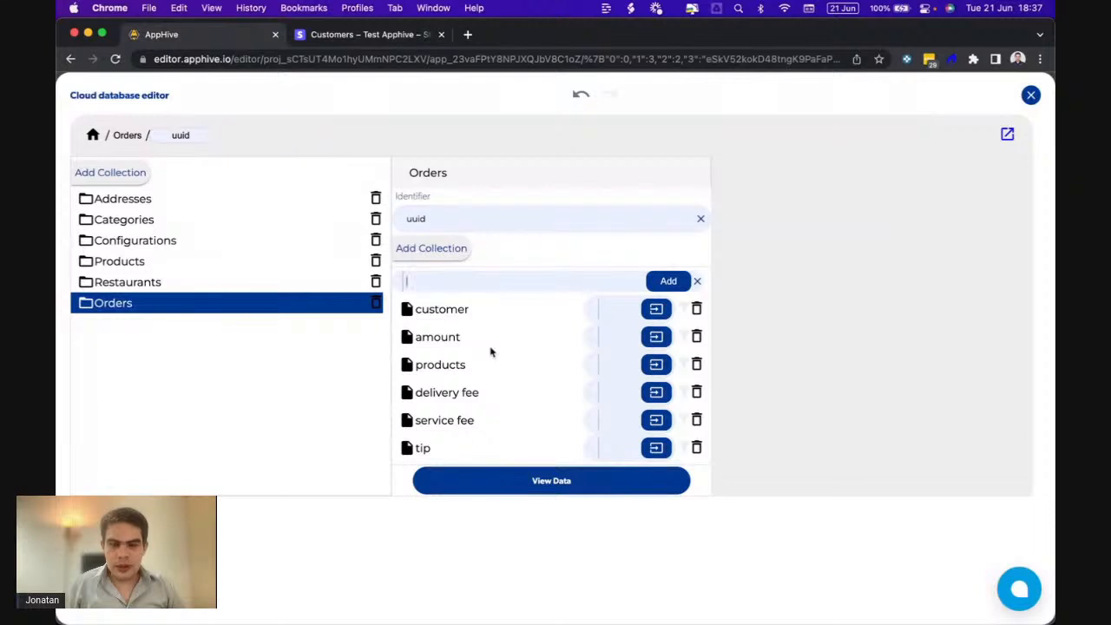
- Add a 'payment method' field to the Orders collection
click(697, 283)
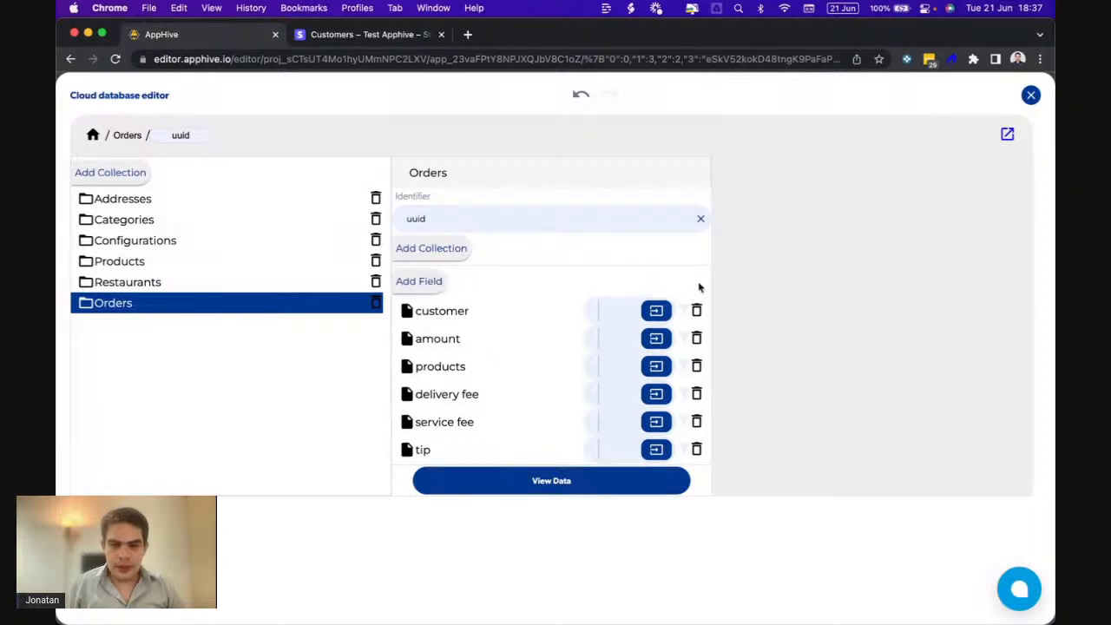
click(1031, 94)
scroll(434, 347, down, 1)
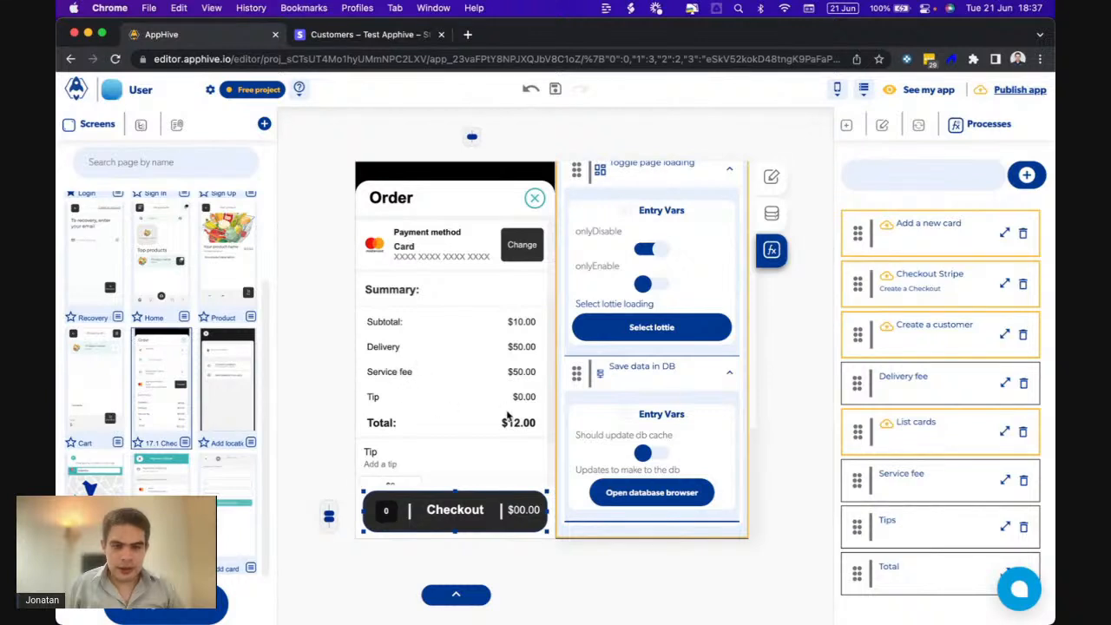
scroll(508, 414, up, 5)
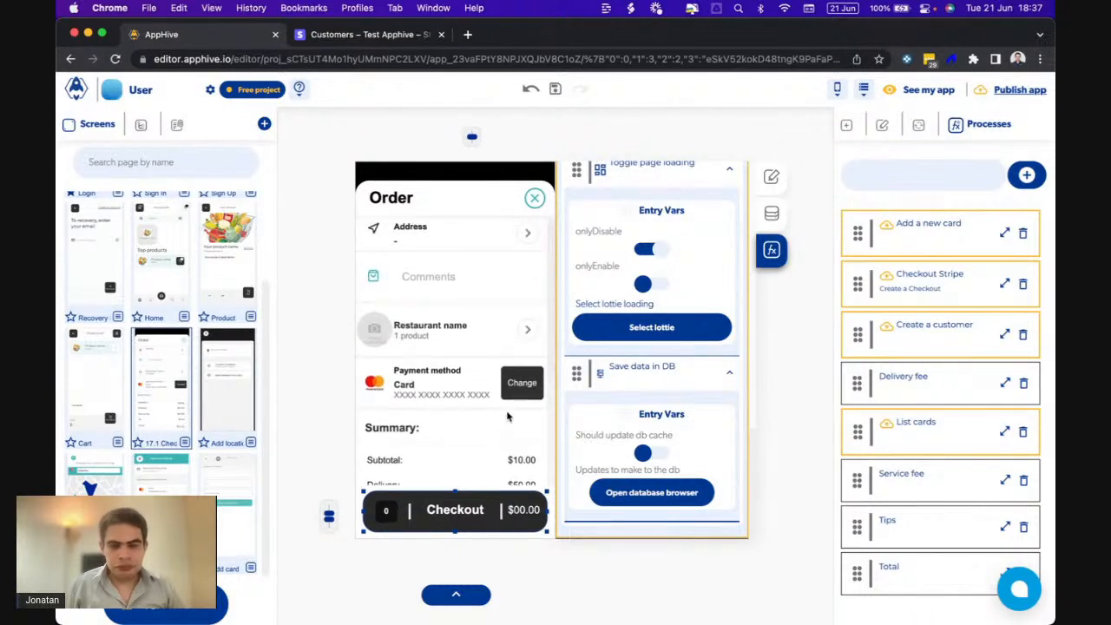
click(629, 501)
click(415, 280)
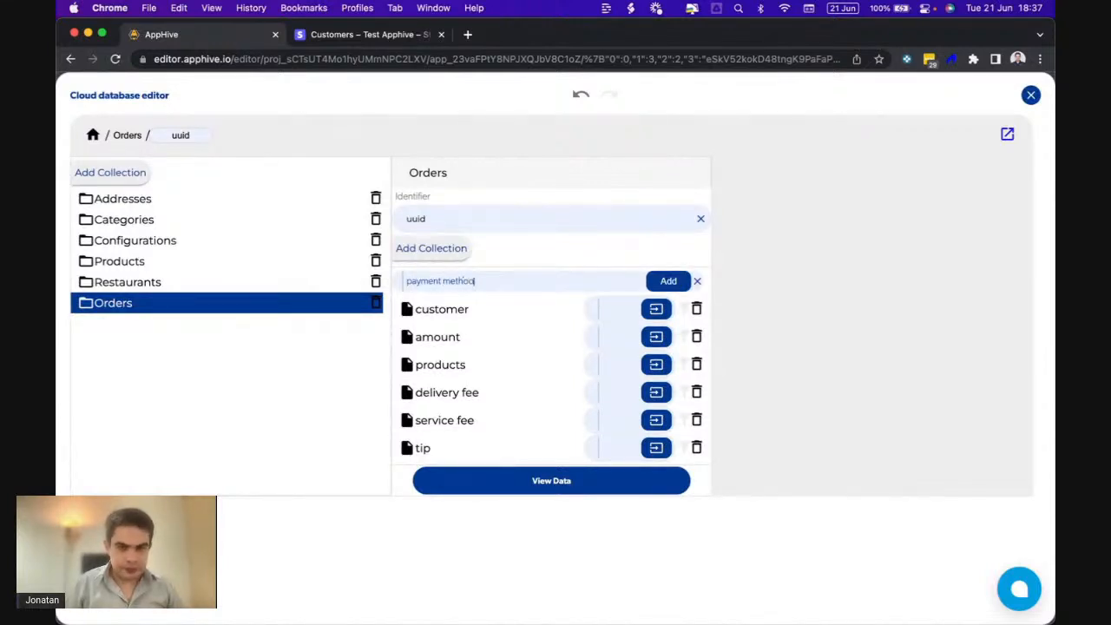
click(664, 283)
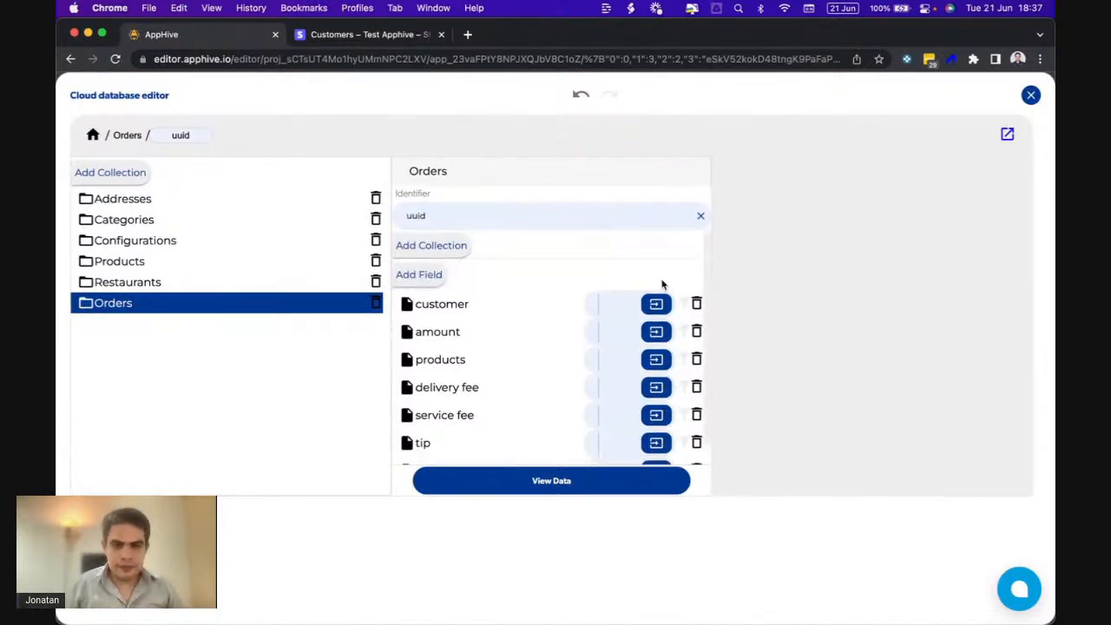
- Add an 'address' field to the Orders collection
click(1030, 96)
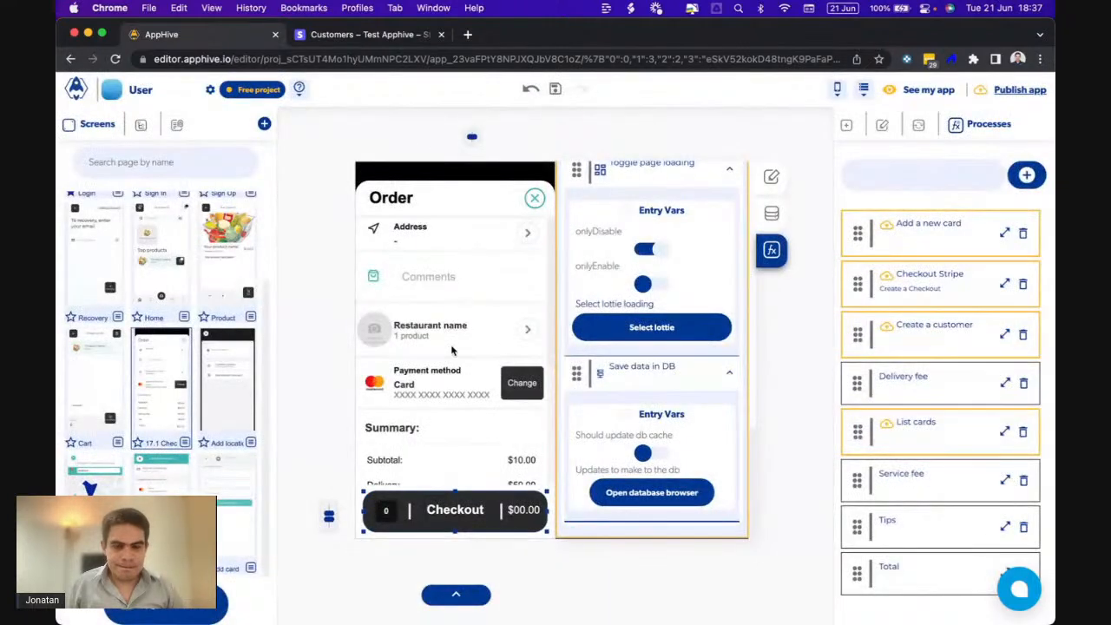
scroll(452, 350, down, 2)
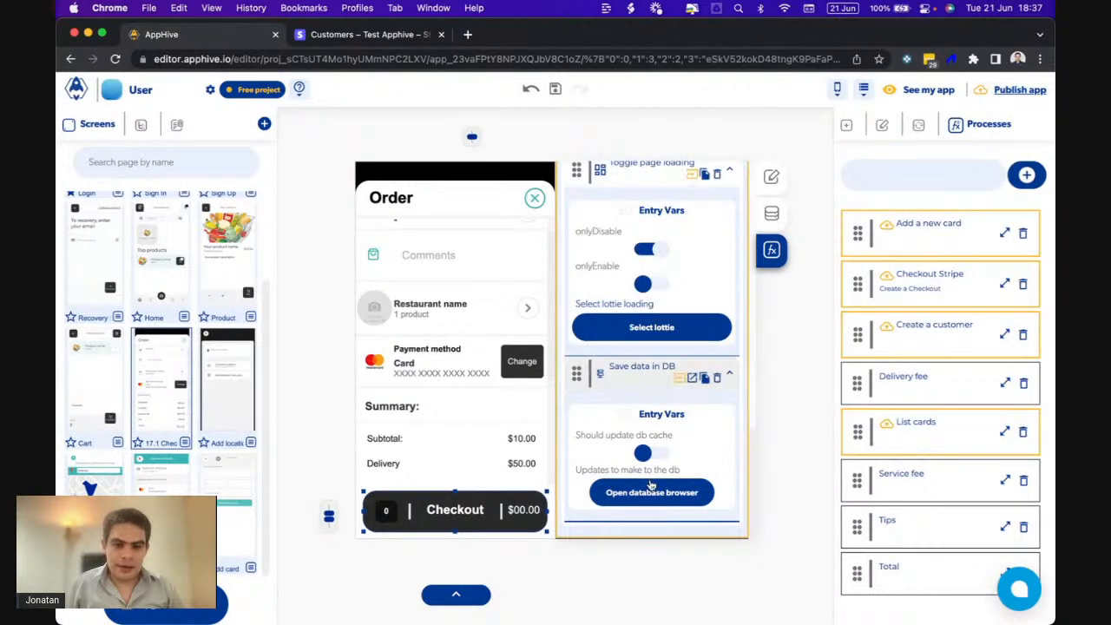
click(651, 487)
click(423, 273)
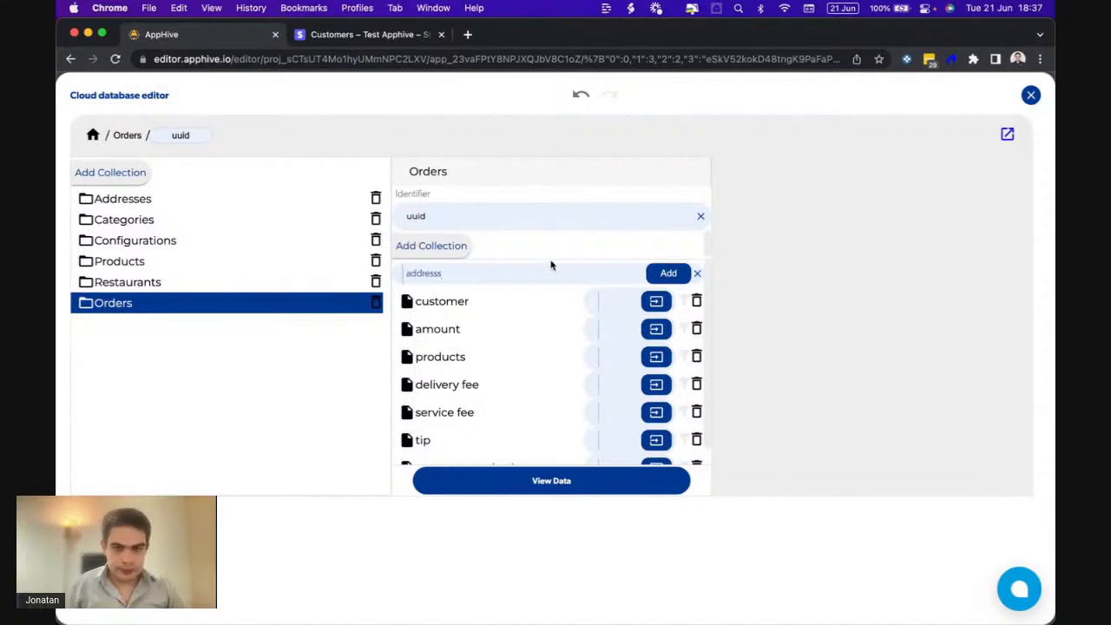
click(660, 274)
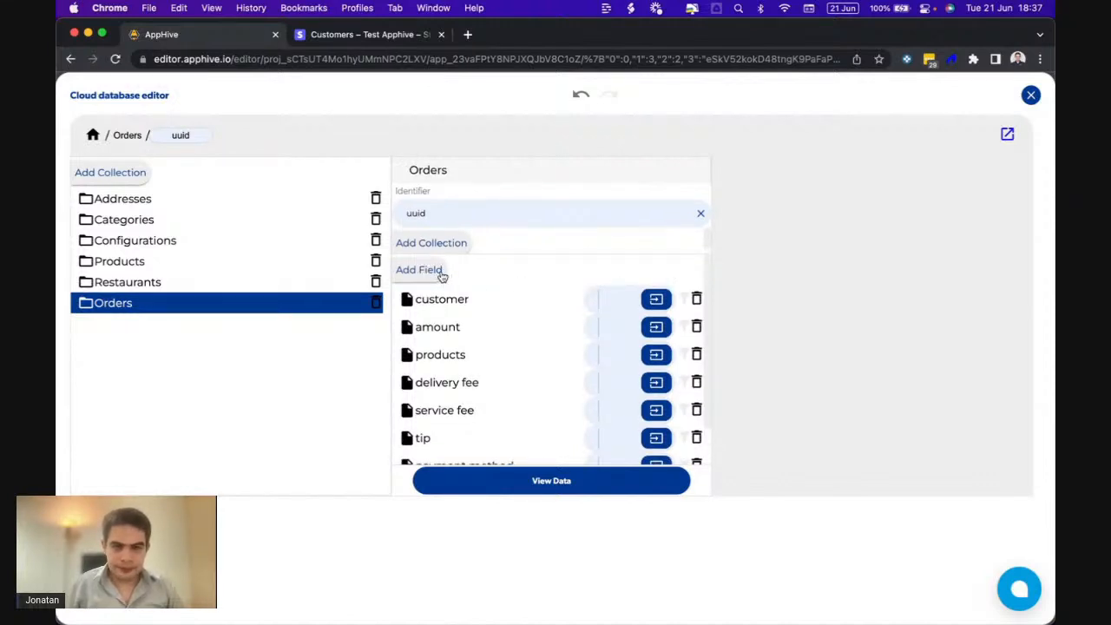
scroll(455, 352, down, 1)
scroll(456, 354, up, 1)
scroll(456, 351, down, 1)
scroll(456, 352, up, 1)
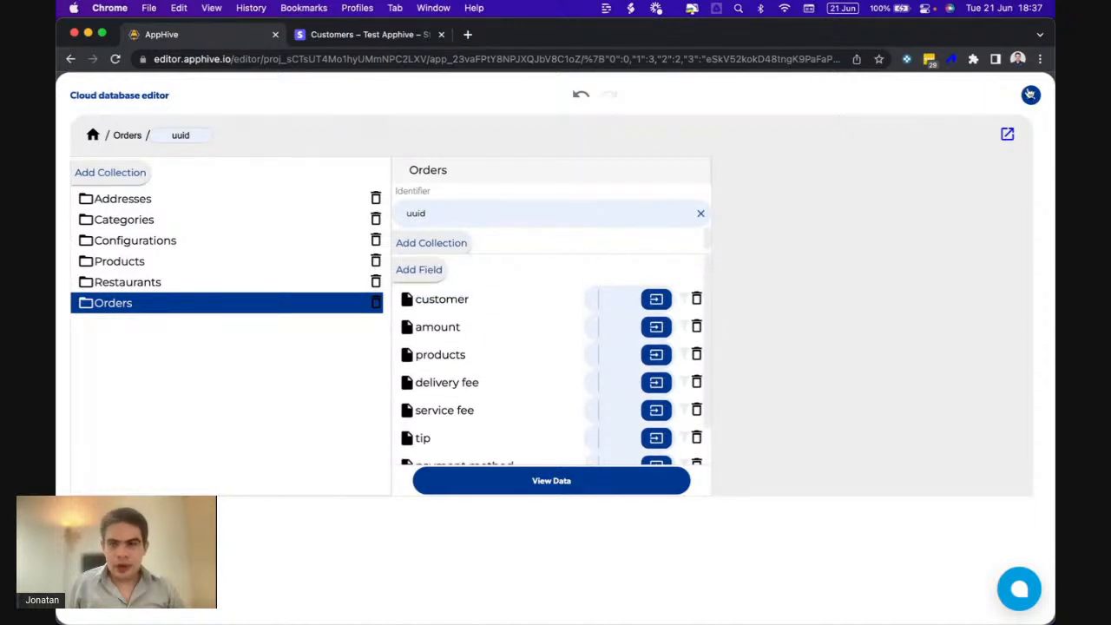
click(1029, 94)
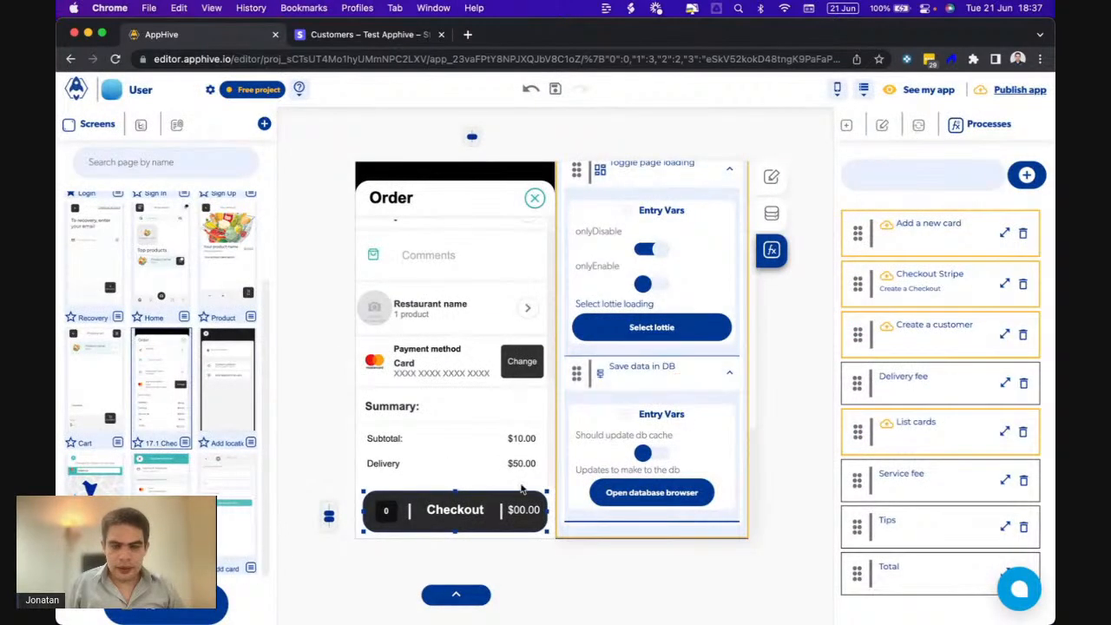
click(679, 490)
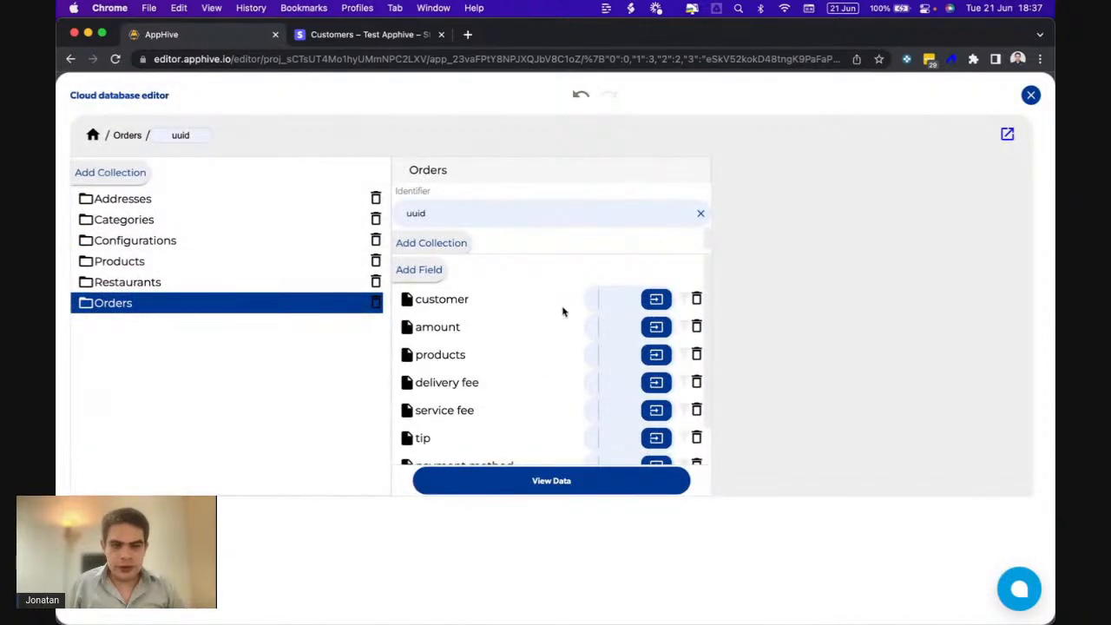
- Set the Orders customer field to Auth > Current user id
click(654, 300)
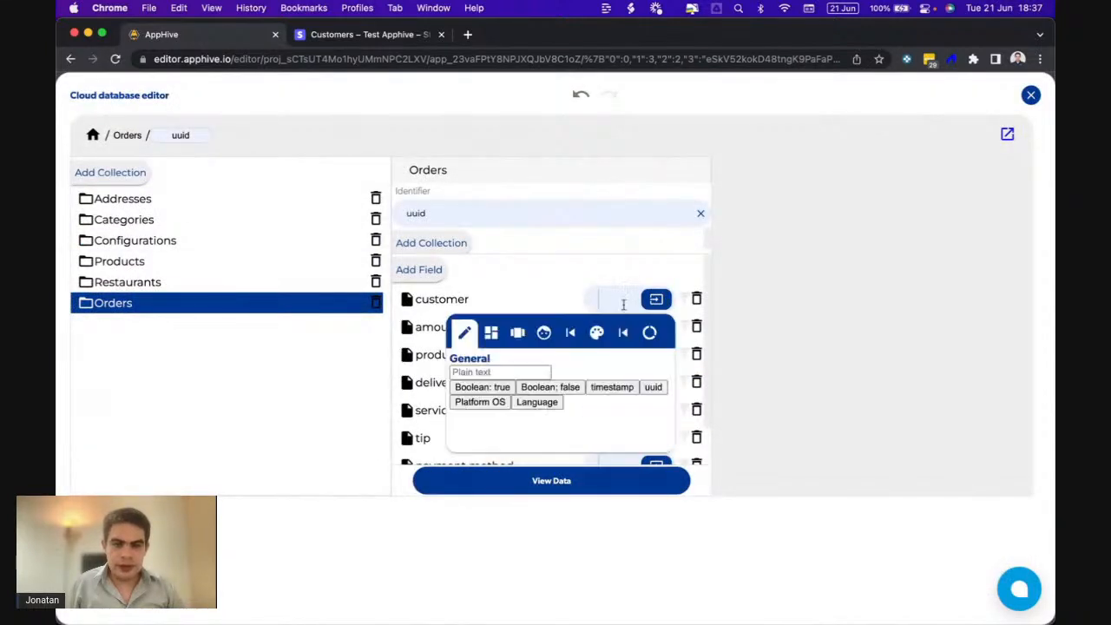
click(548, 333)
click(441, 388)
click(736, 333)
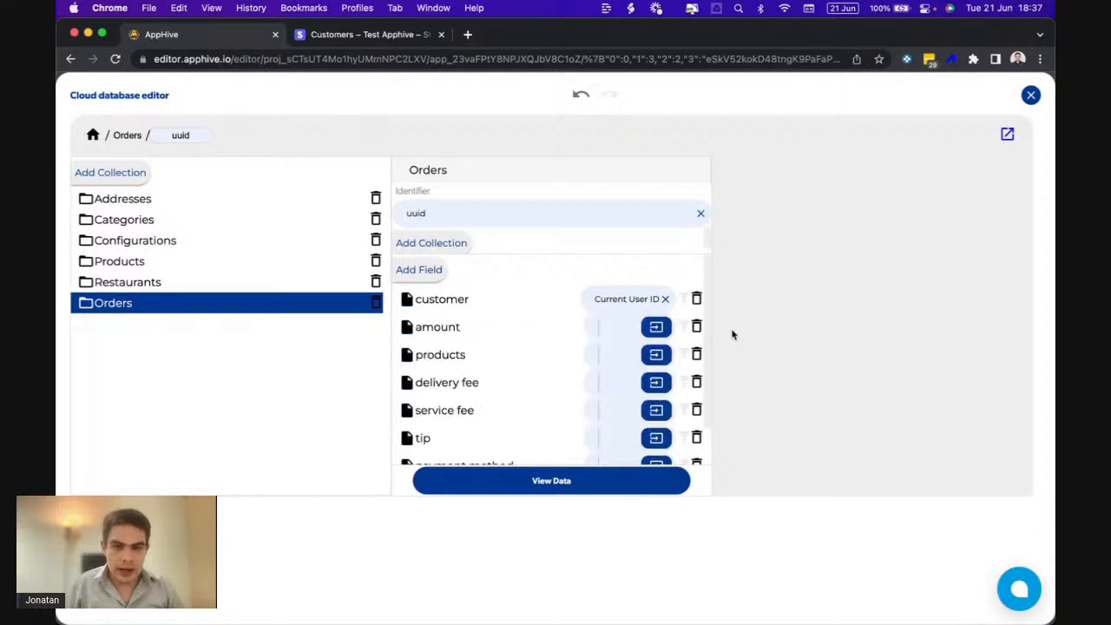
- Set the amount field to the Page data total
click(655, 328)
click(649, 359)
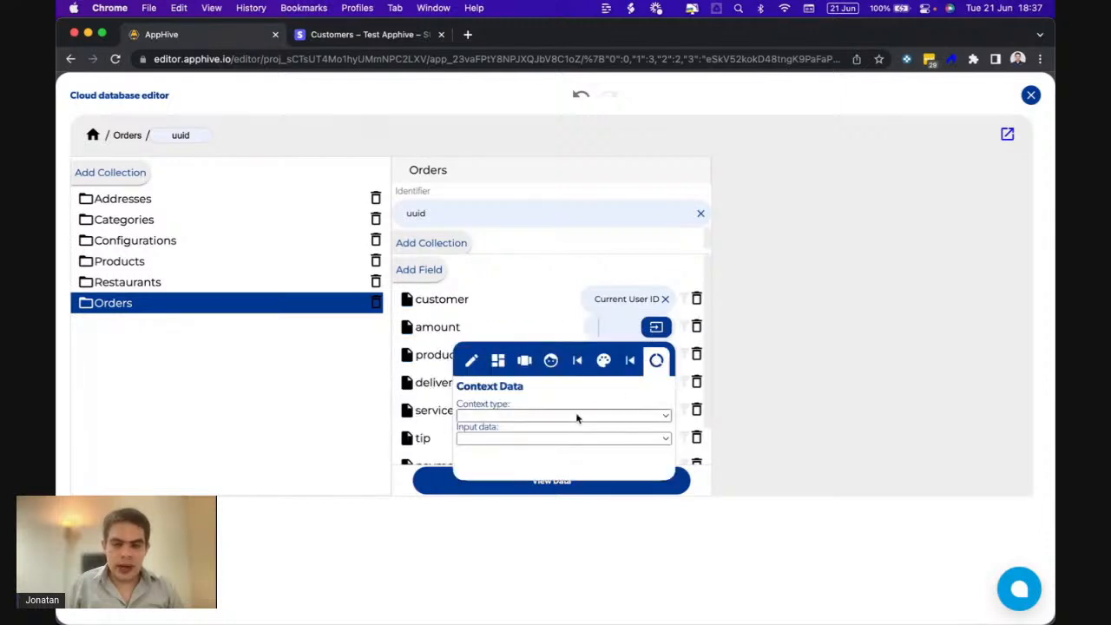
click(580, 412)
click(513, 448)
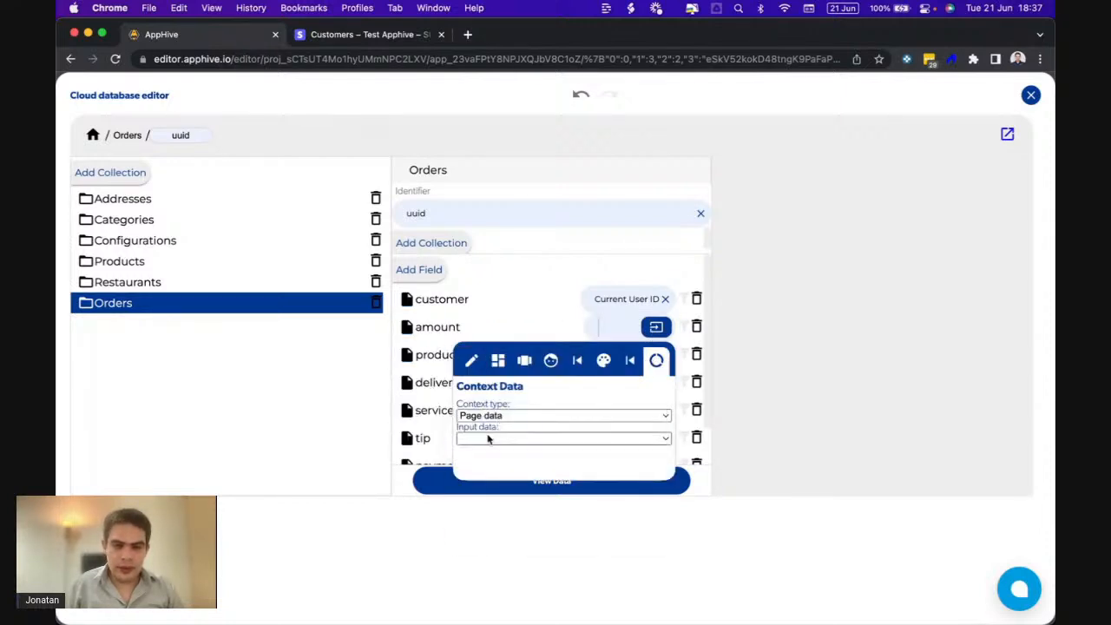
click(512, 438)
click(477, 531)
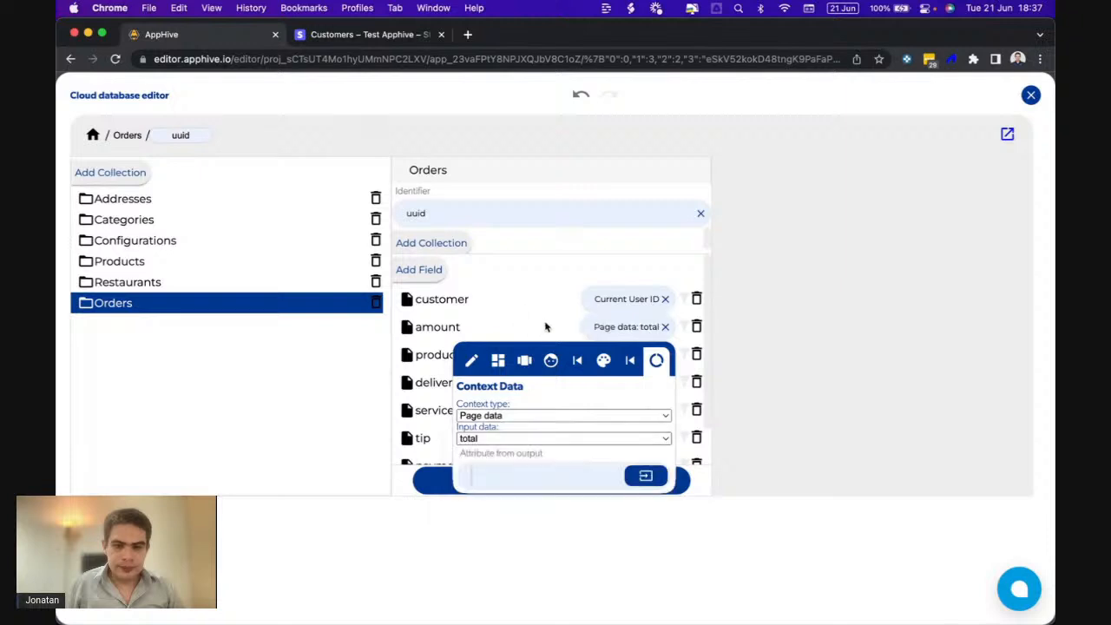
- Check the products field's value options, then close the database editor
click(655, 355)
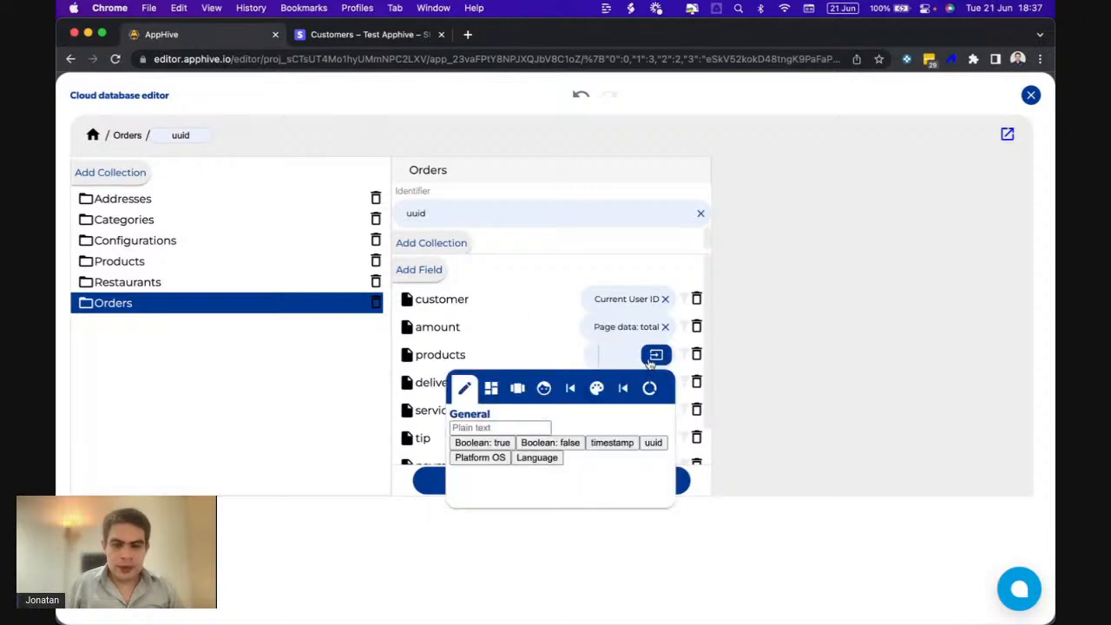
click(652, 359)
click(656, 355)
click(912, 160)
click(1030, 95)
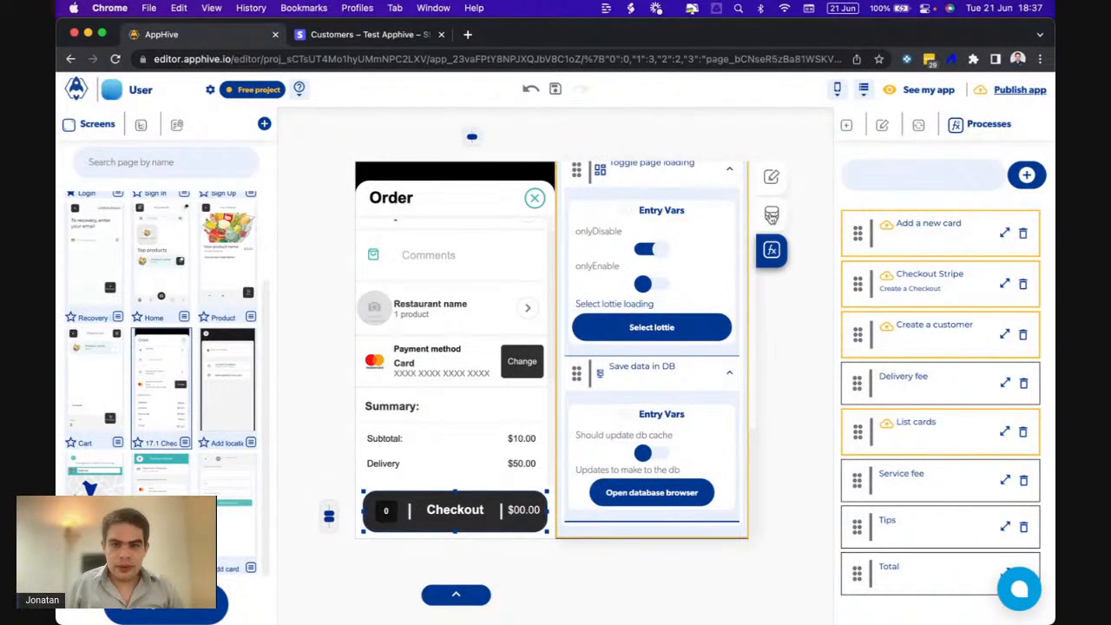
- Add 'products' as a page input on the 17.1 Checkout screen
click(770, 215)
click(657, 217)
click(655, 278)
text(products)
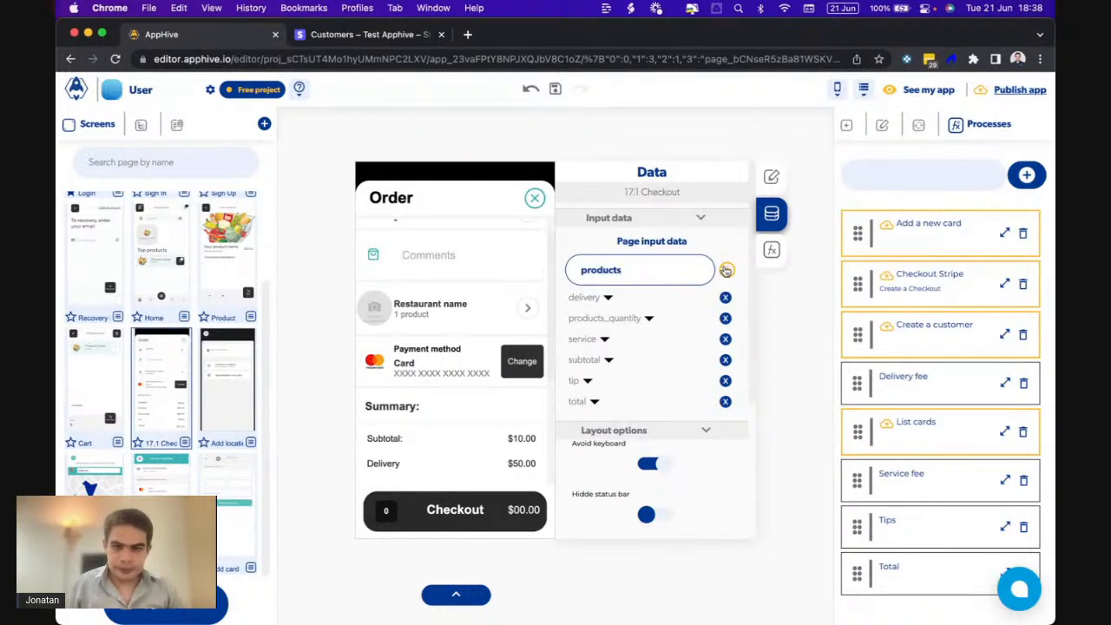
click(726, 270)
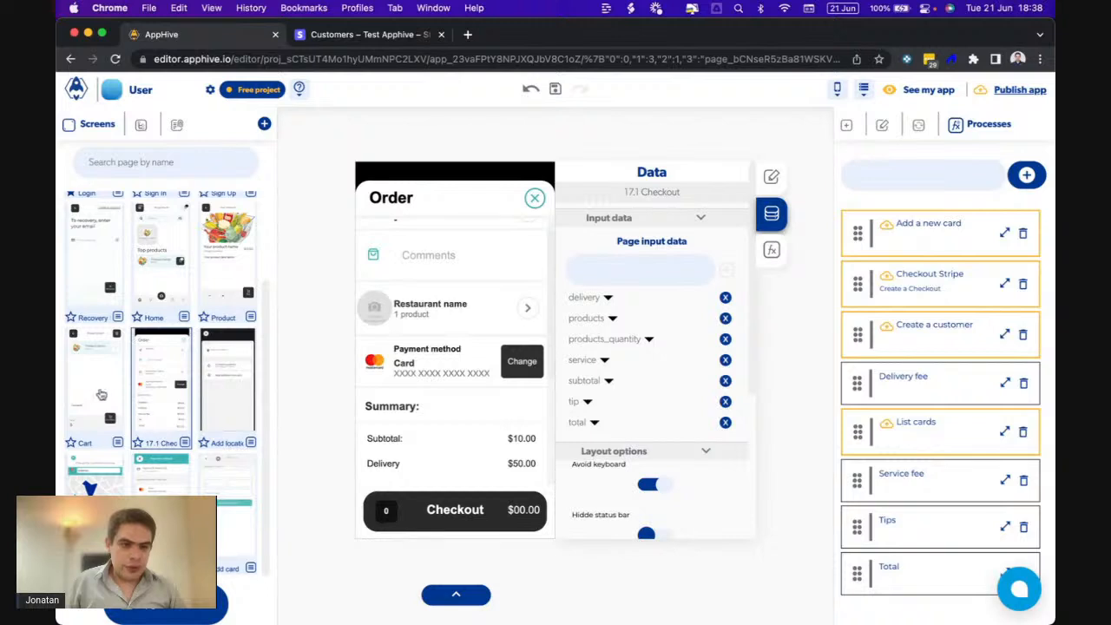
- On the Shopping cart screen, review the Checkout button's actions and data, then show Cart page data
click(101, 394)
click(496, 491)
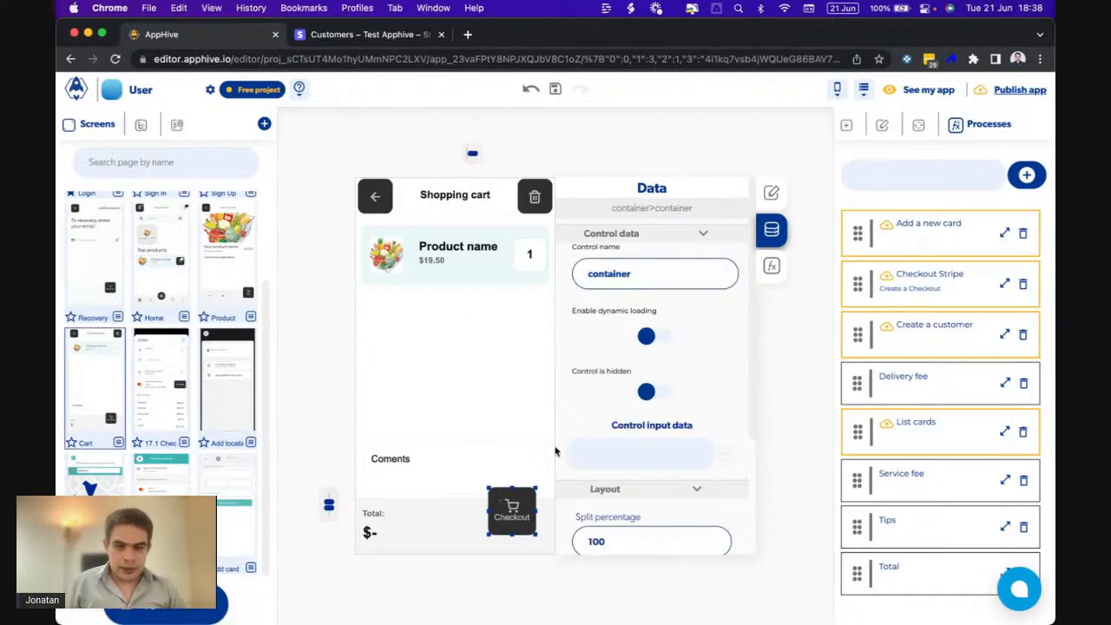
click(772, 266)
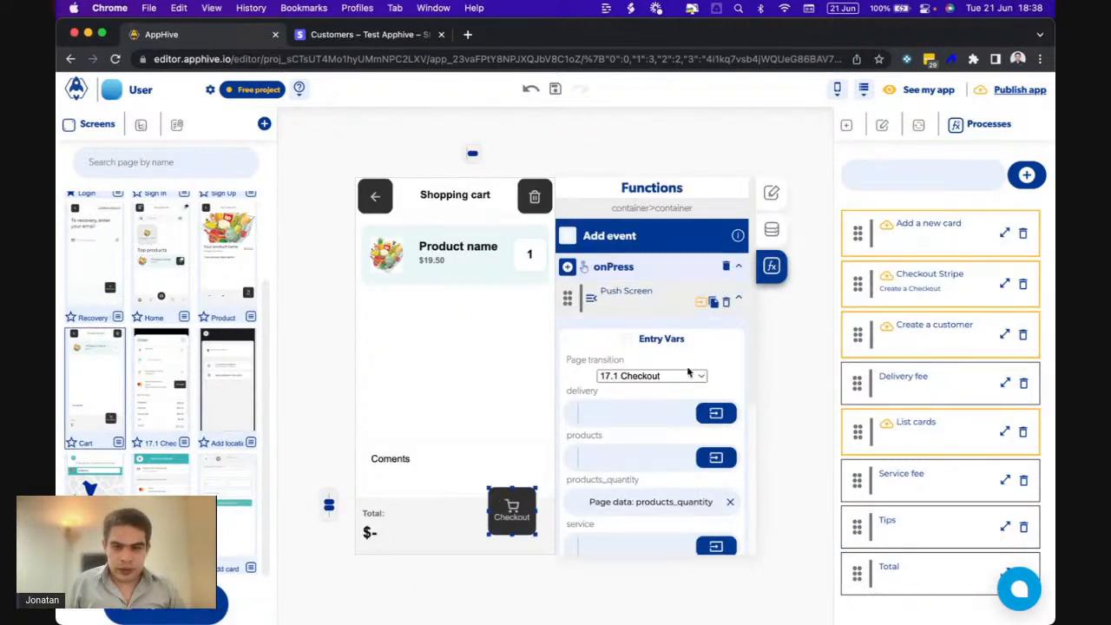
scroll(687, 371, down, 3)
scroll(688, 371, down, 1)
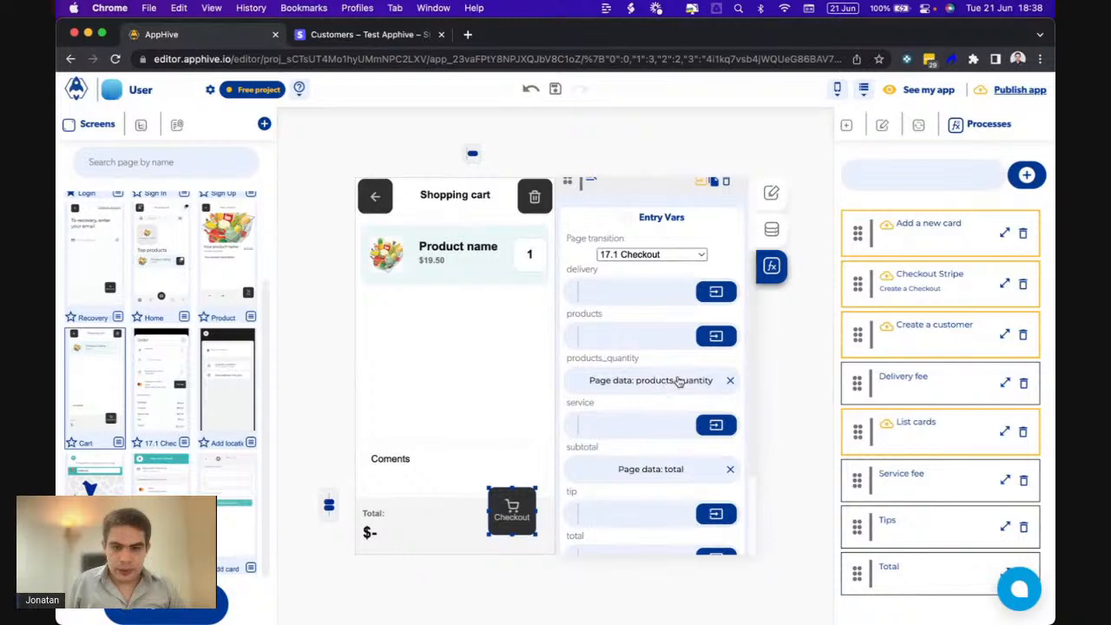
click(771, 230)
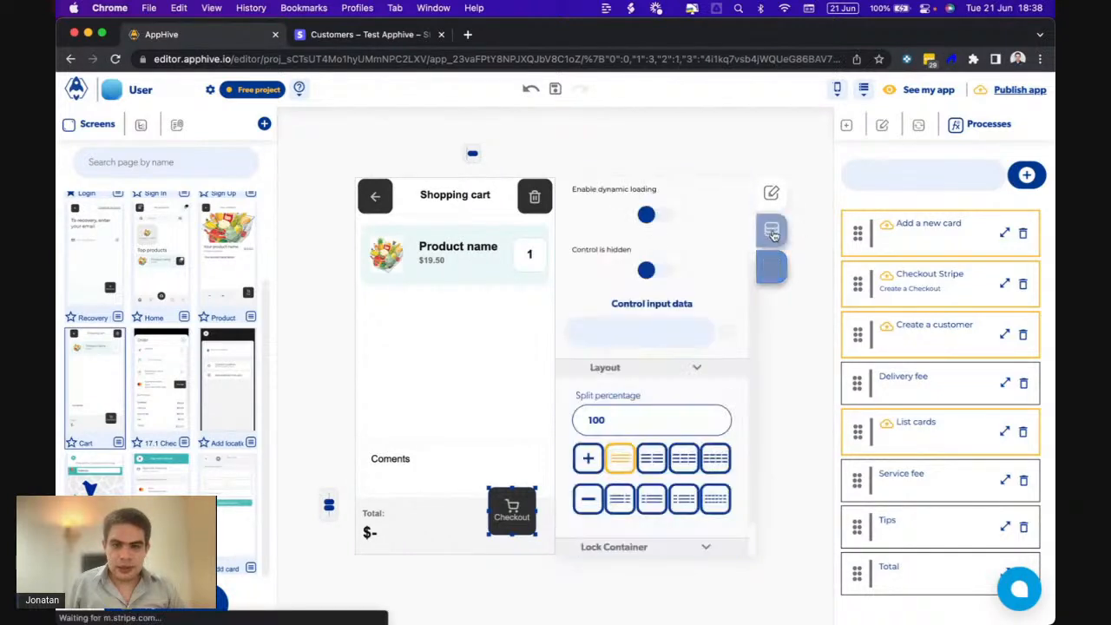
click(813, 283)
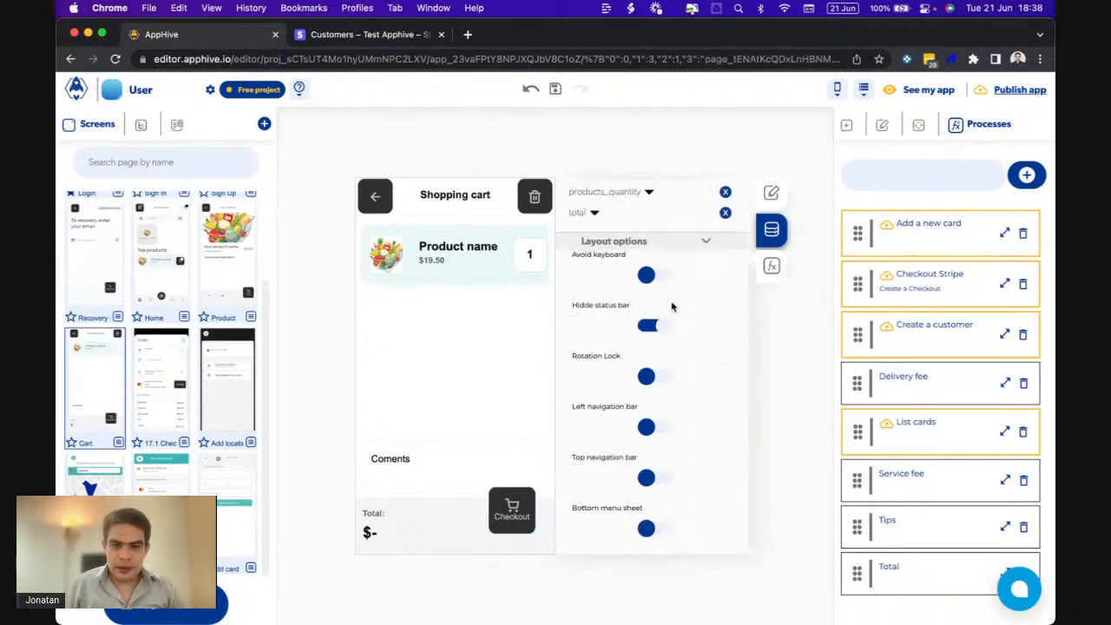
- Add 'products' as a page input on the Cart page
click(630, 285)
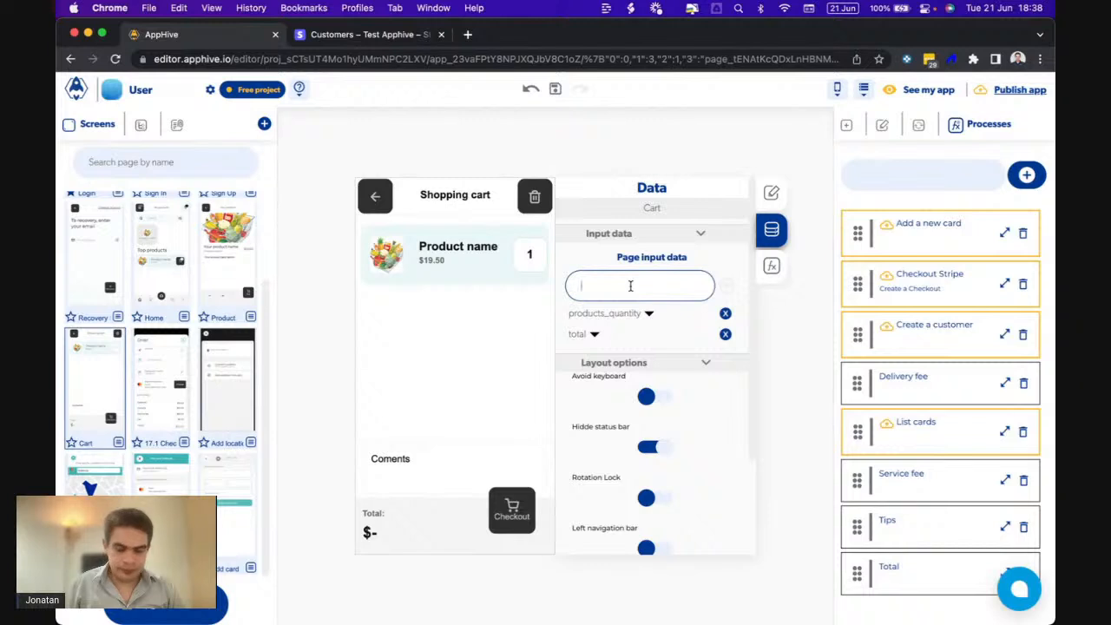
text(products)
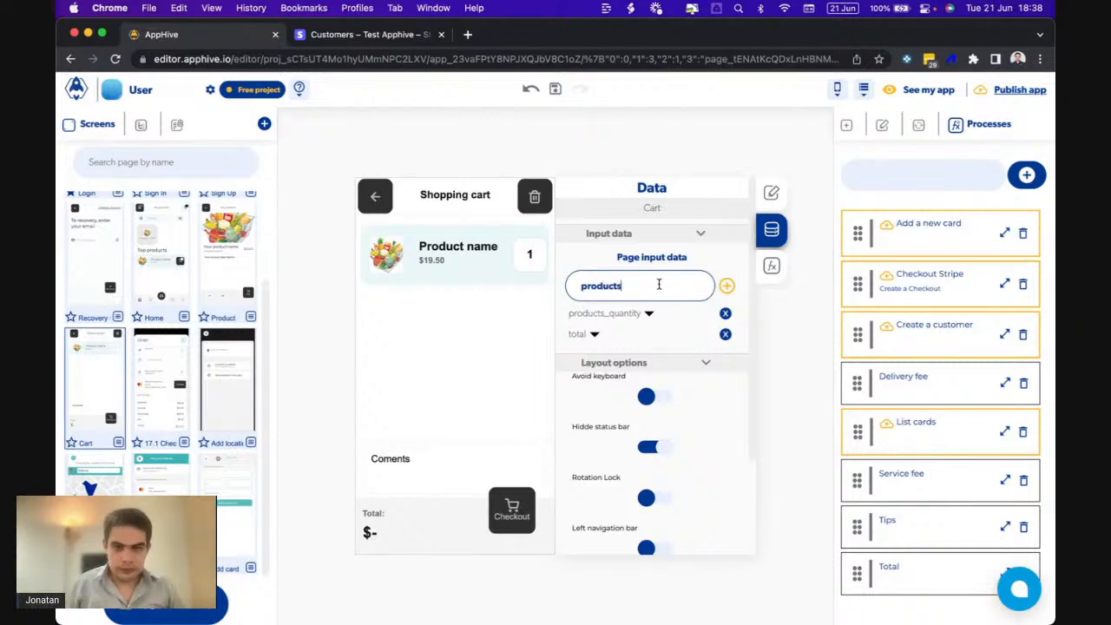
click(727, 286)
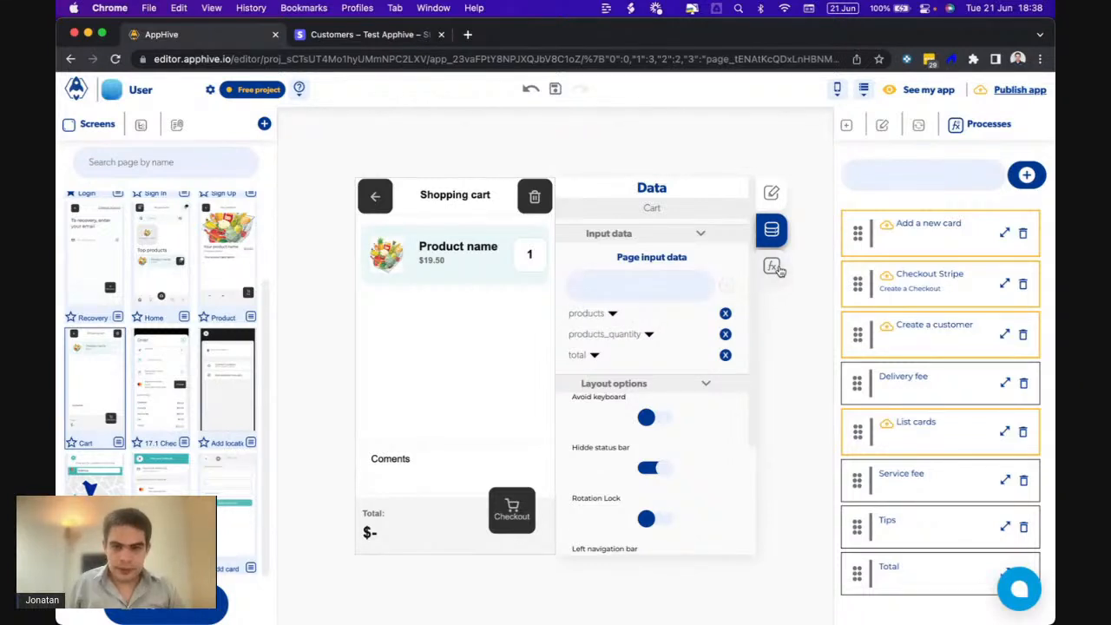
- After data retrieval, add a Set Page Value step: key products, value Get local storage data
click(772, 265)
scroll(675, 370, down, 5)
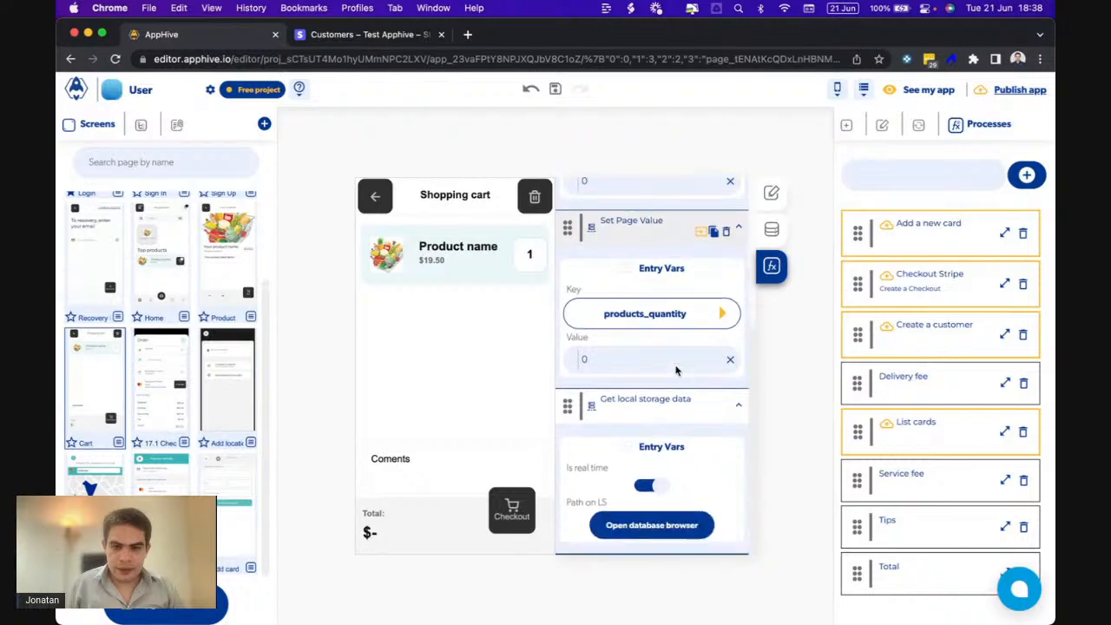
scroll(699, 414, down, 5)
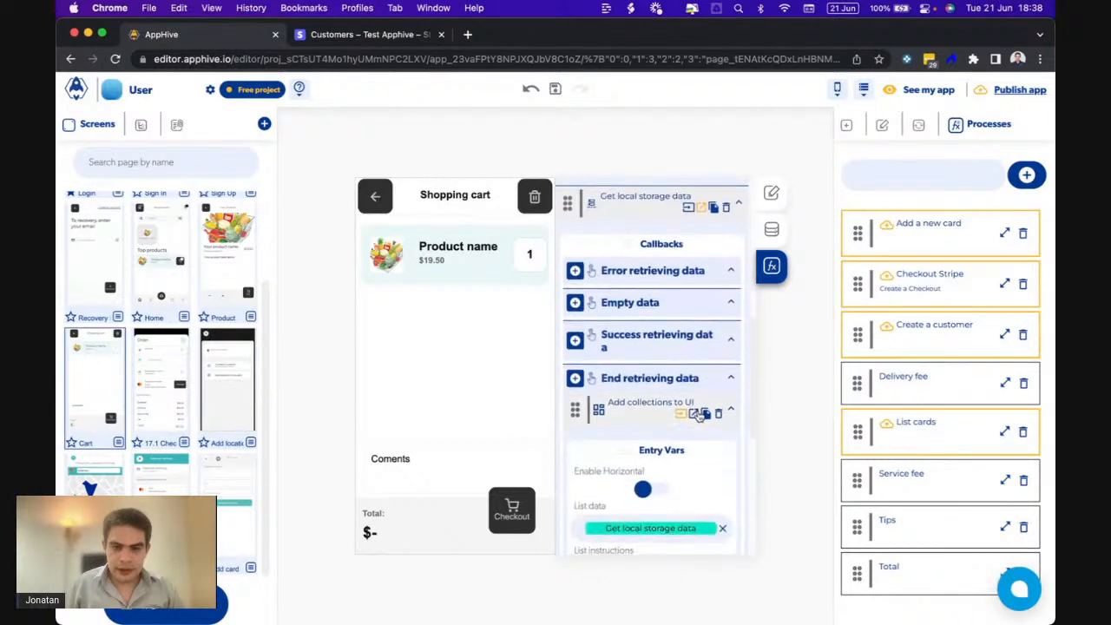
click(575, 280)
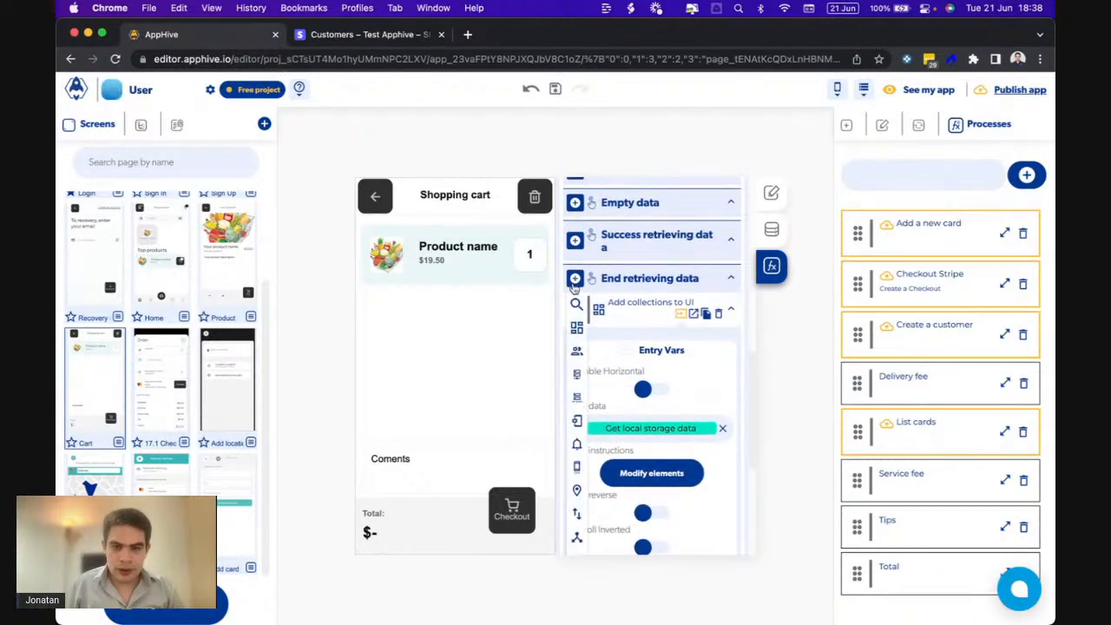
mouse_move(584, 399)
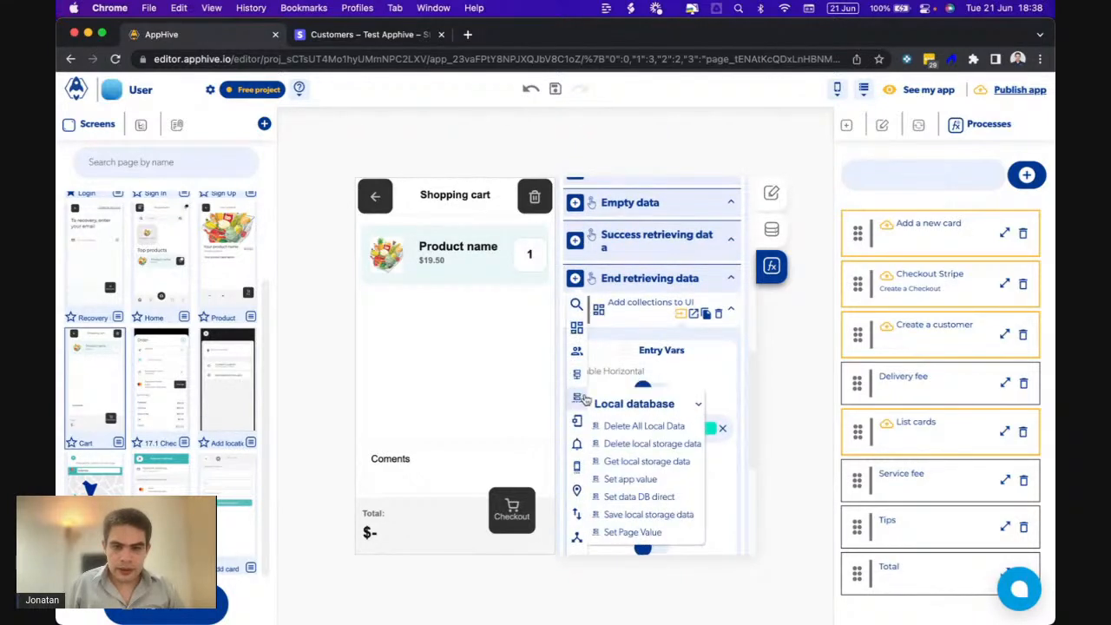
click(617, 531)
scroll(647, 496, down, 3)
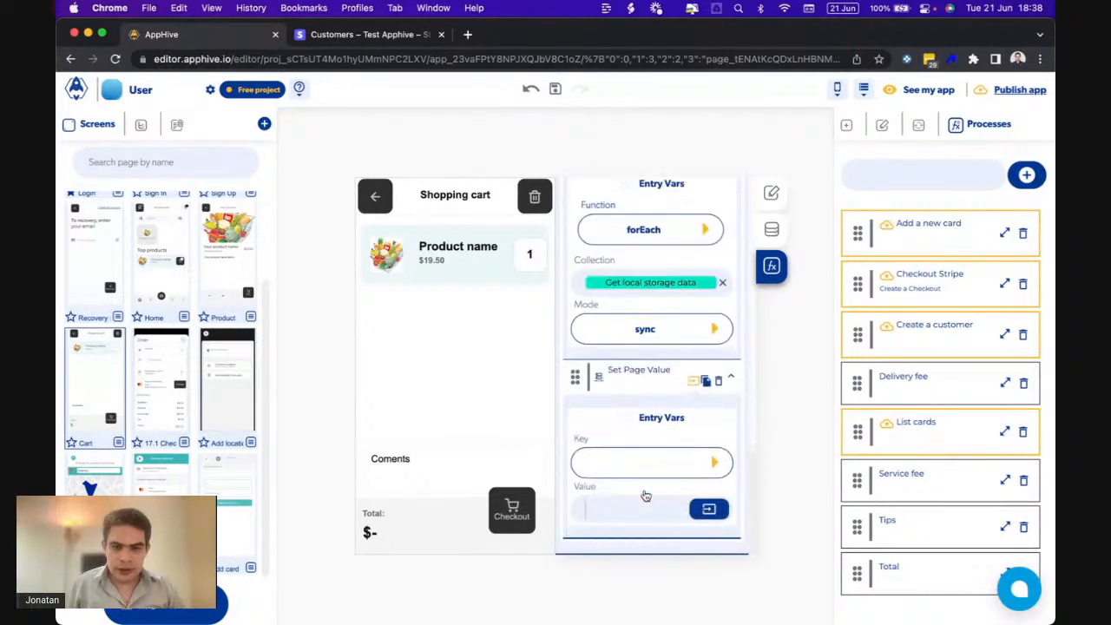
click(712, 462)
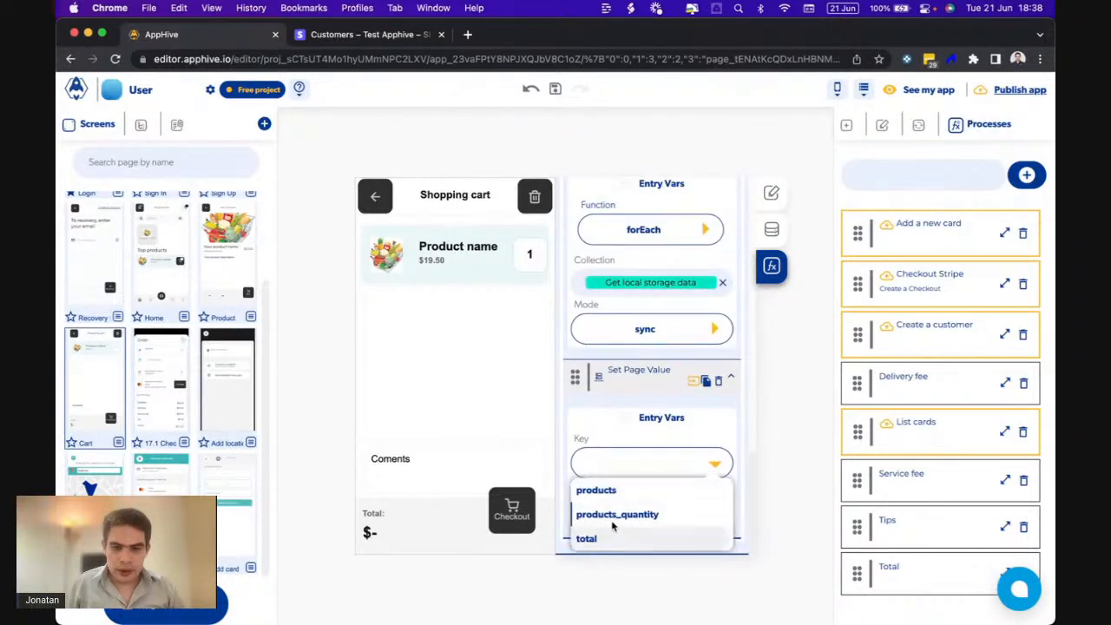
click(597, 490)
click(705, 509)
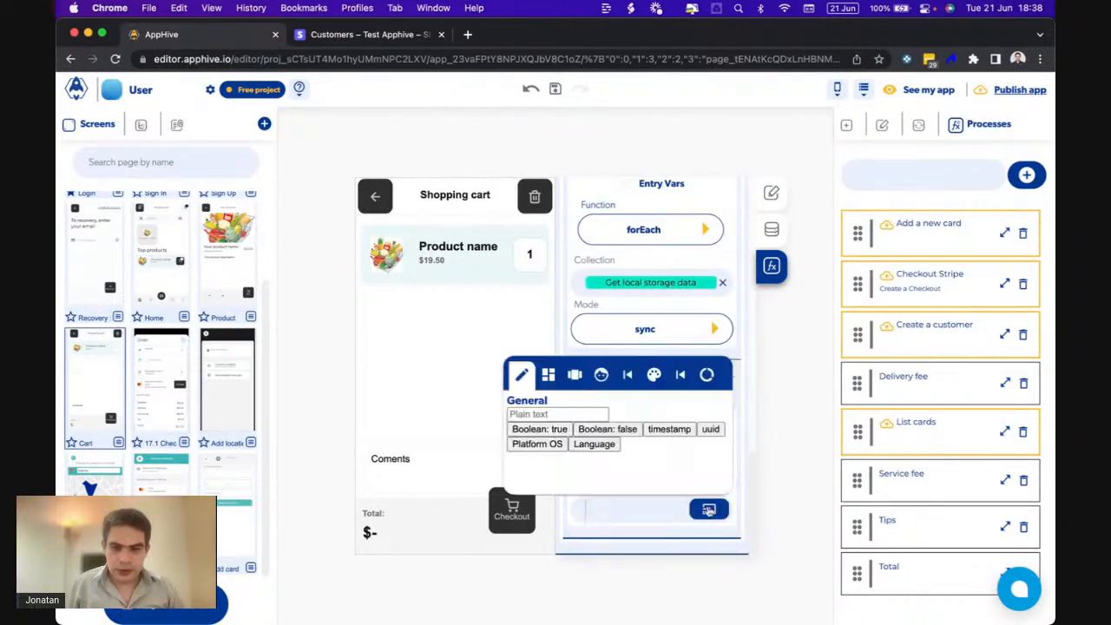
click(679, 375)
click(677, 425)
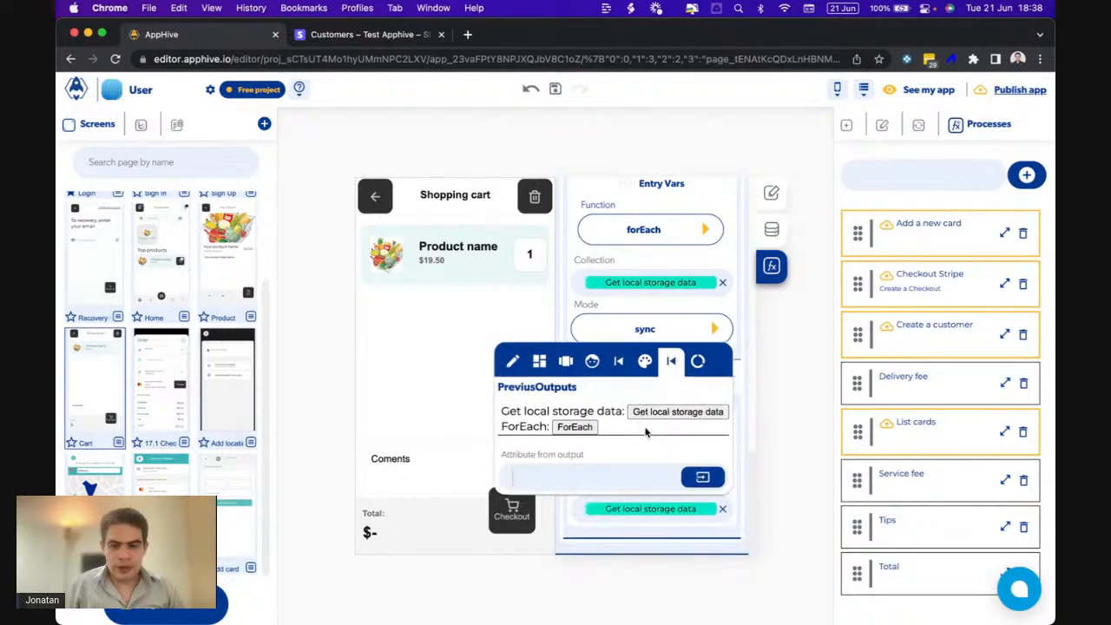
click(658, 509)
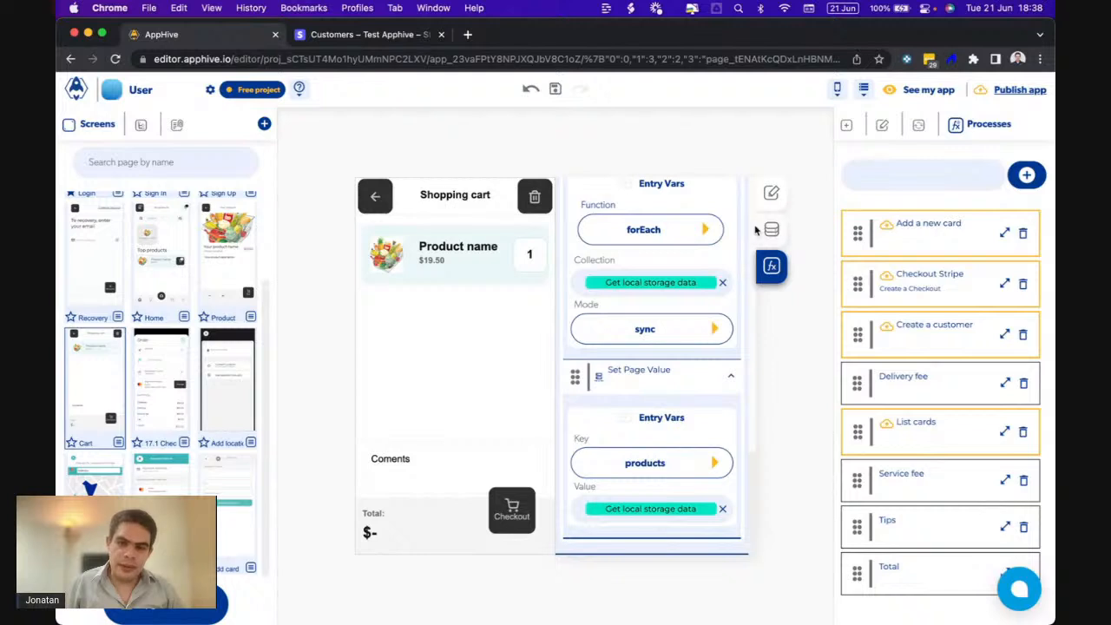
- Bind the Checkout button's products parameter to Page data: products
click(509, 493)
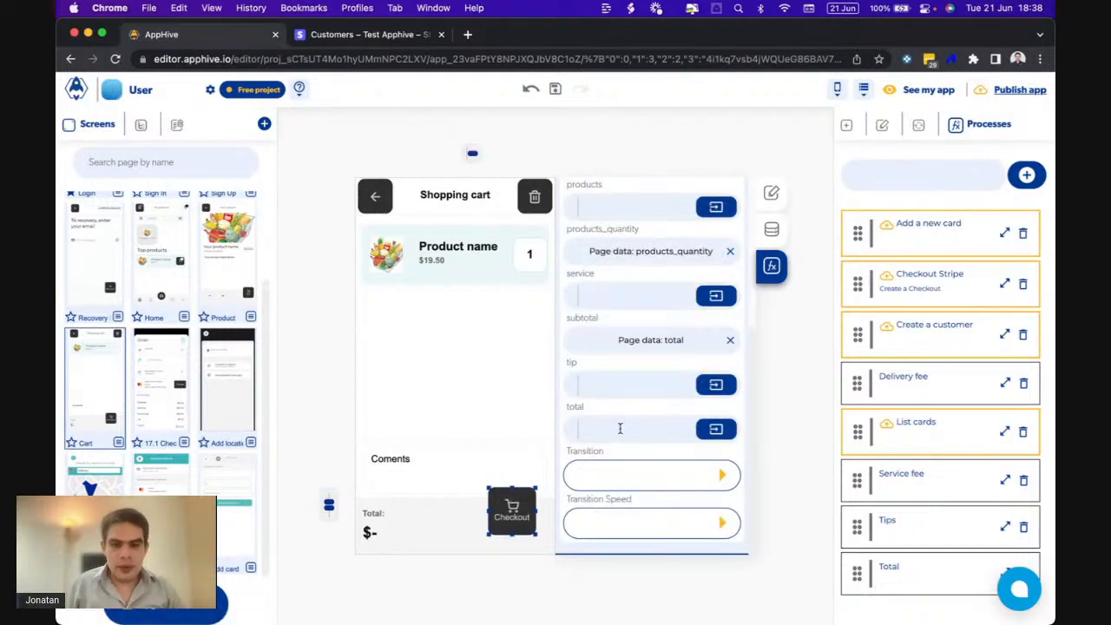
scroll(668, 359, up, 2)
scroll(668, 359, up, 1)
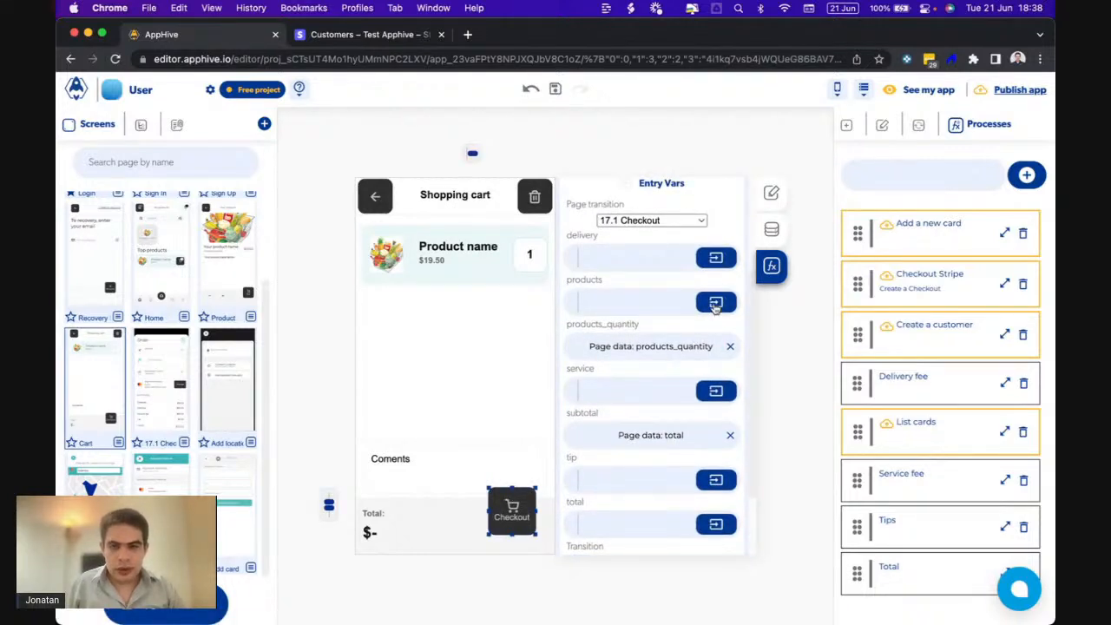
click(715, 303)
click(708, 335)
click(627, 391)
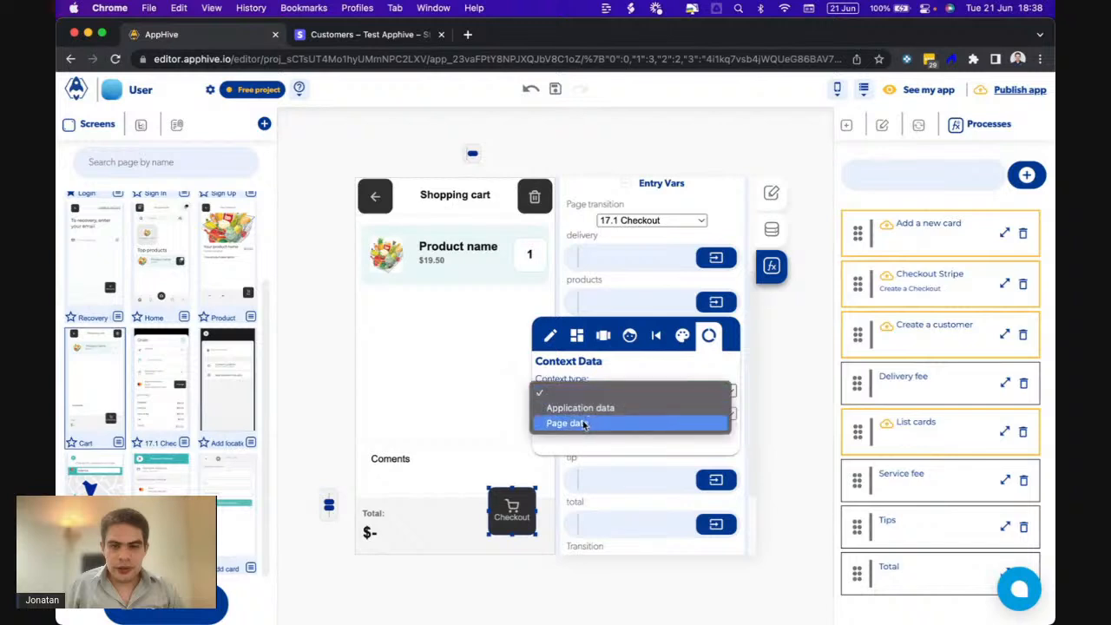
click(582, 423)
click(577, 415)
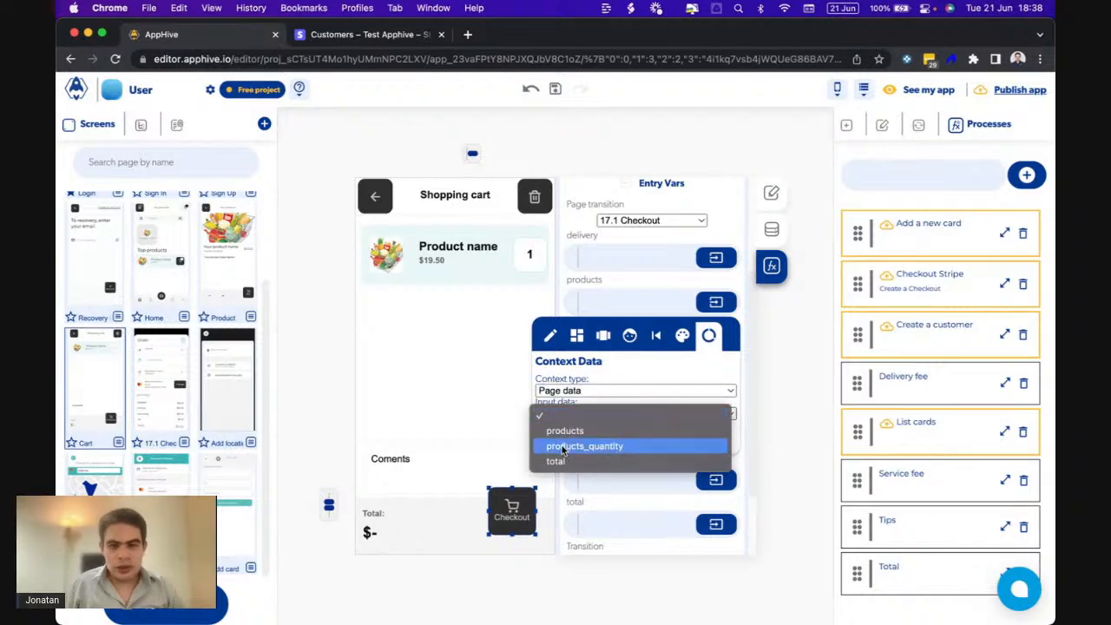
click(567, 431)
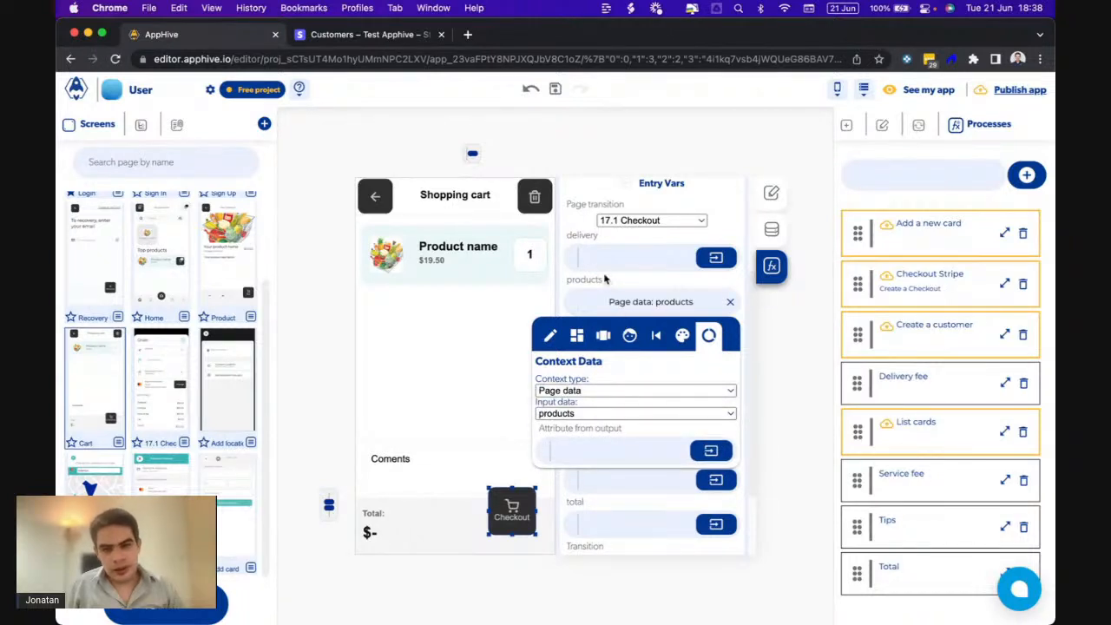
click(605, 279)
- Open the 17.1 Checkout screen and select its Checkout button
click(157, 409)
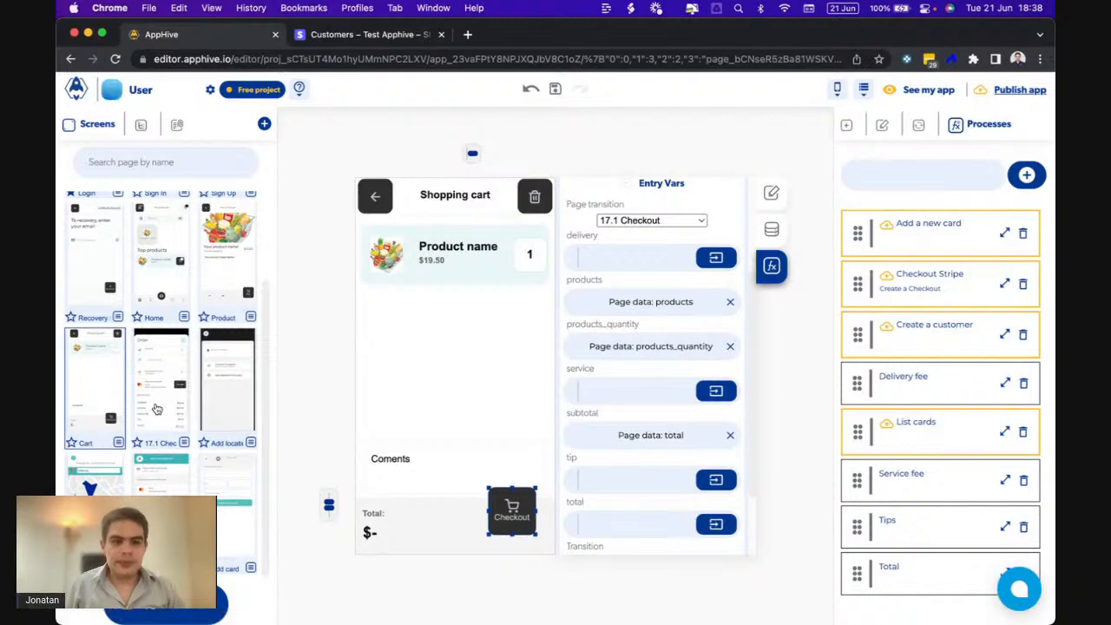
click(501, 500)
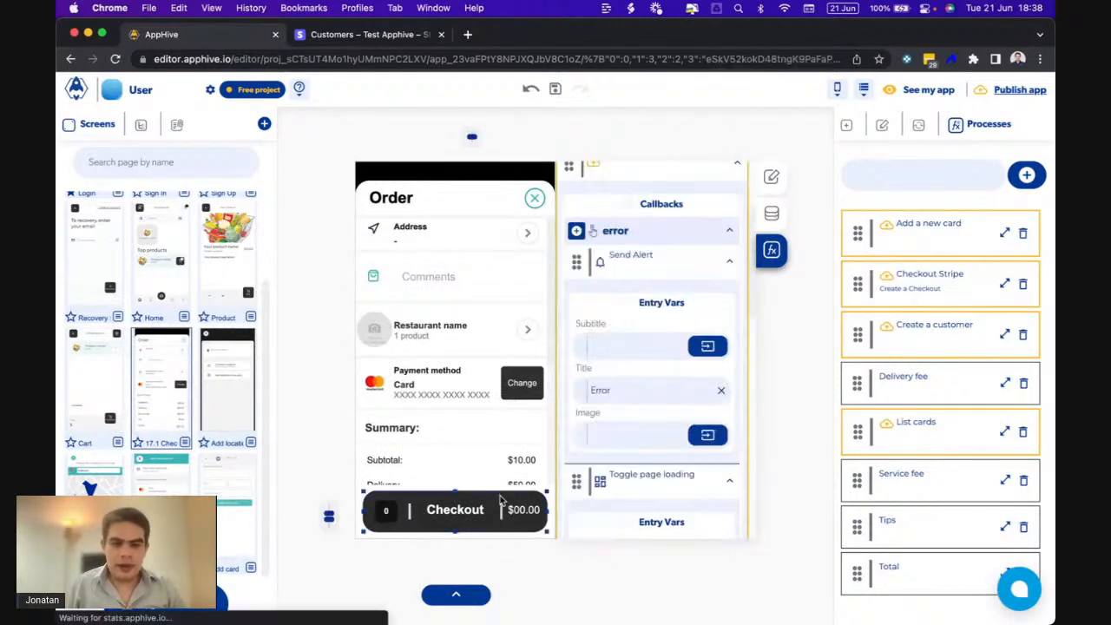
scroll(664, 455, down, 5)
scroll(664, 455, down, 6)
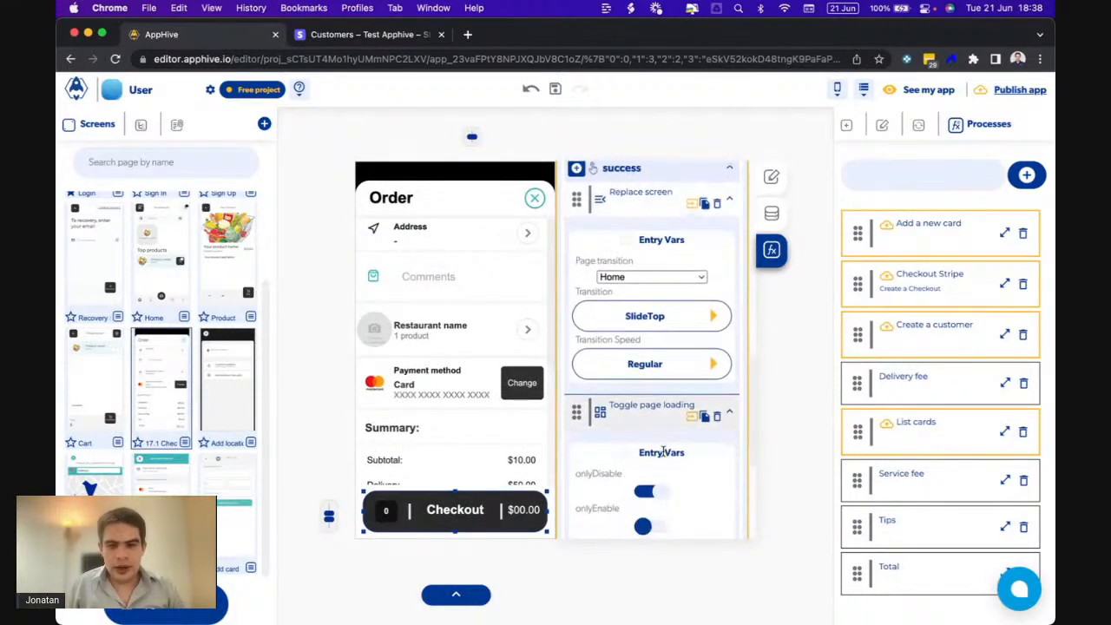
- In the Orders collection, bind products to the products page data
click(632, 494)
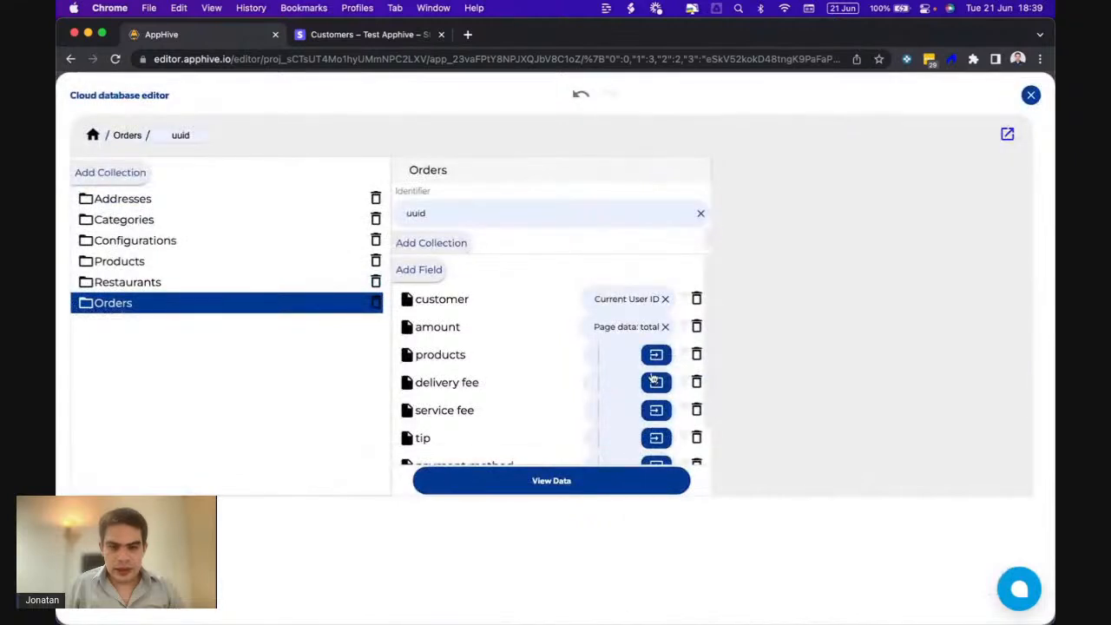
click(656, 354)
click(656, 388)
click(587, 444)
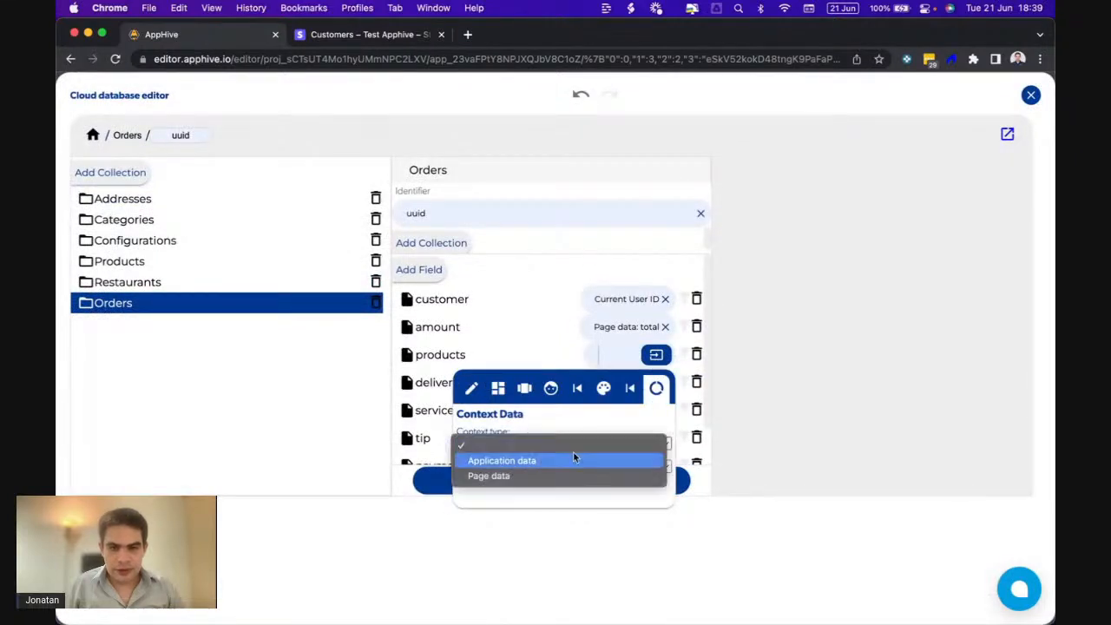
click(512, 476)
click(496, 466)
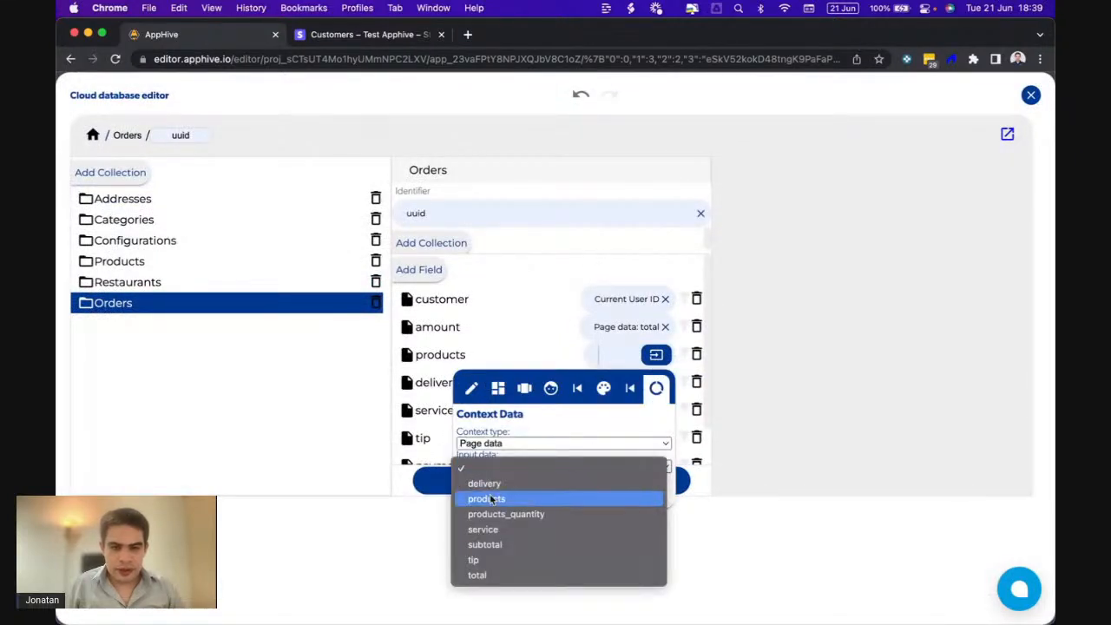
click(491, 501)
click(439, 407)
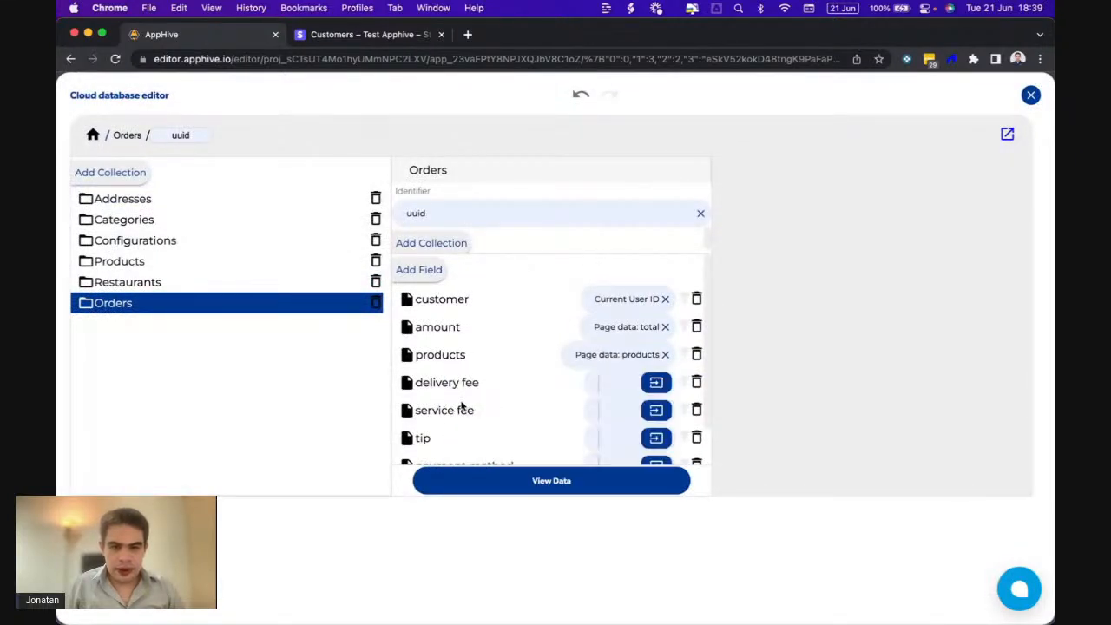
- Bind delivery fee to the delivery page data
click(656, 384)
click(649, 416)
click(571, 469)
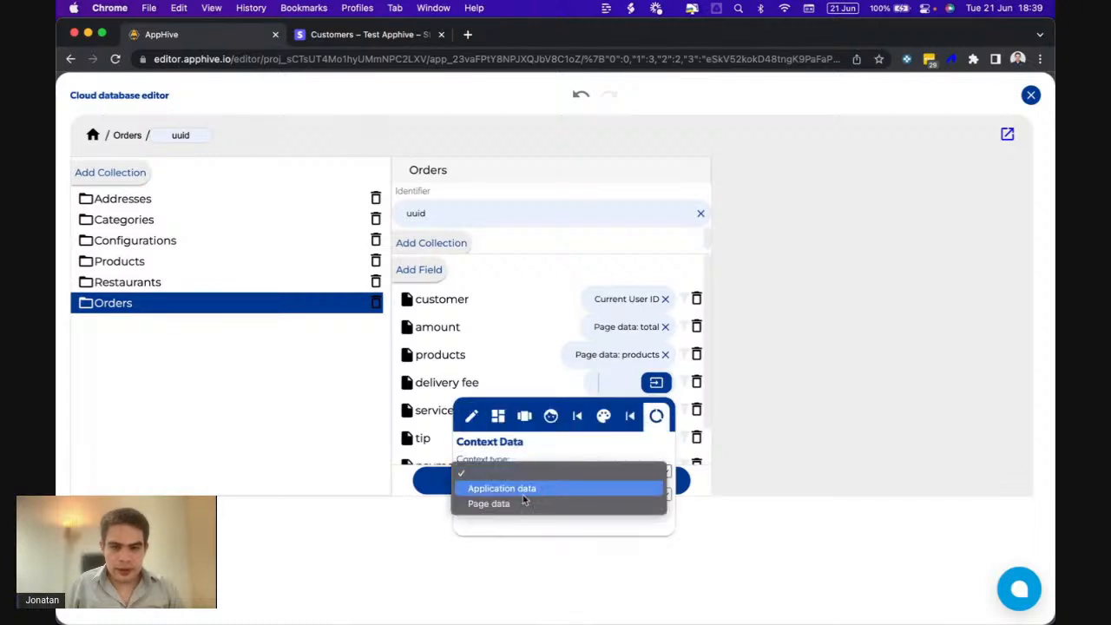
click(501, 505)
click(497, 494)
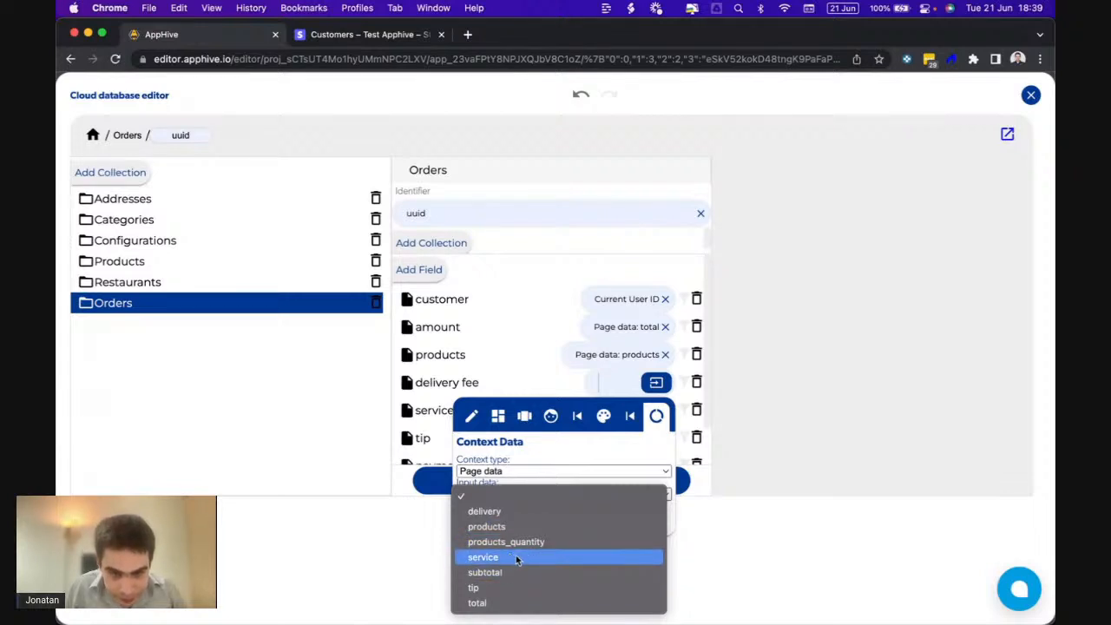
click(484, 511)
click(742, 390)
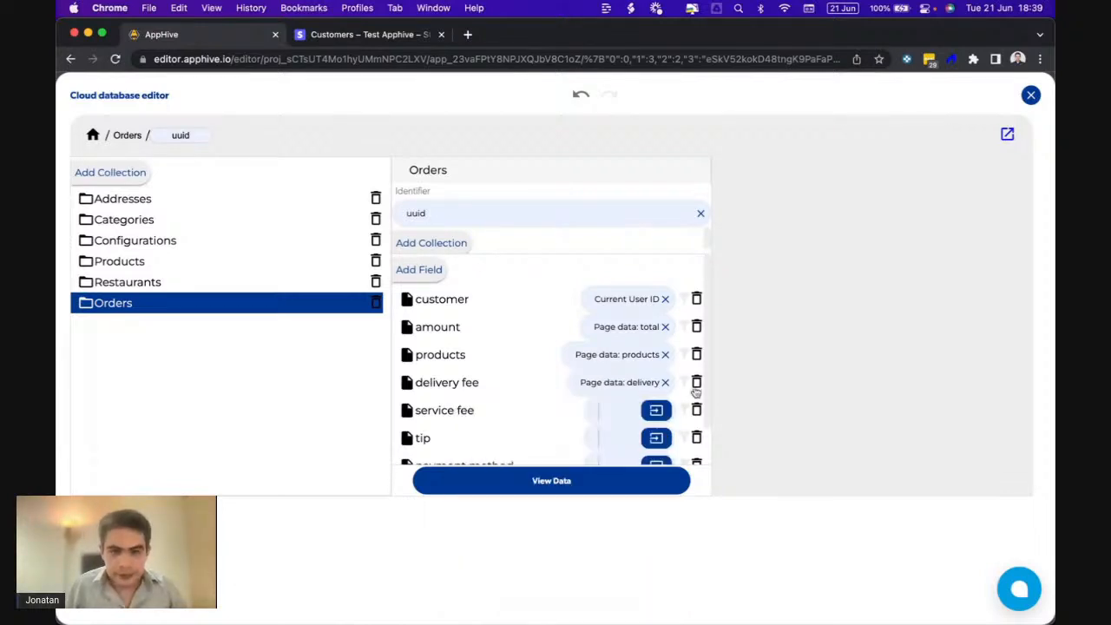
- Bind service fee to the service page data
scroll(632, 415, down, 1)
click(656, 366)
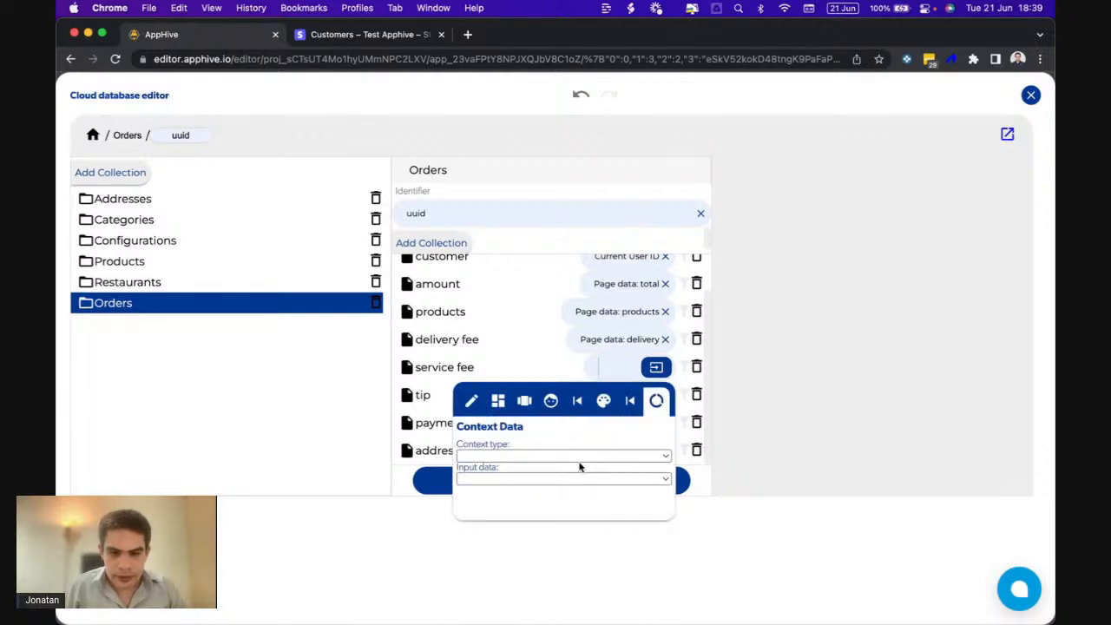
click(573, 456)
click(526, 489)
click(478, 480)
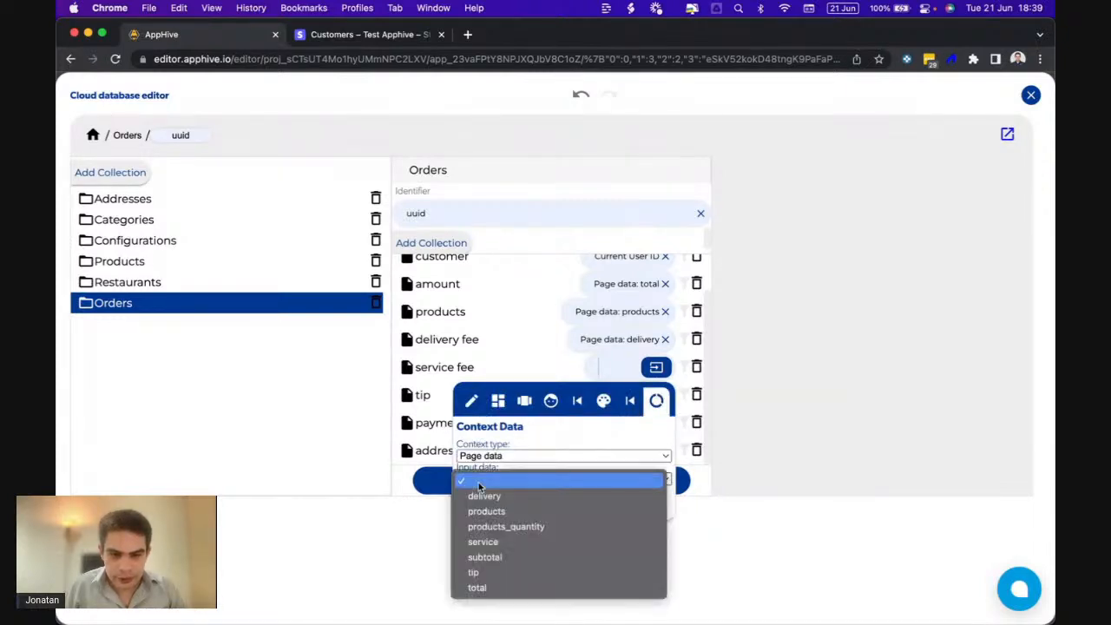
click(483, 541)
click(435, 439)
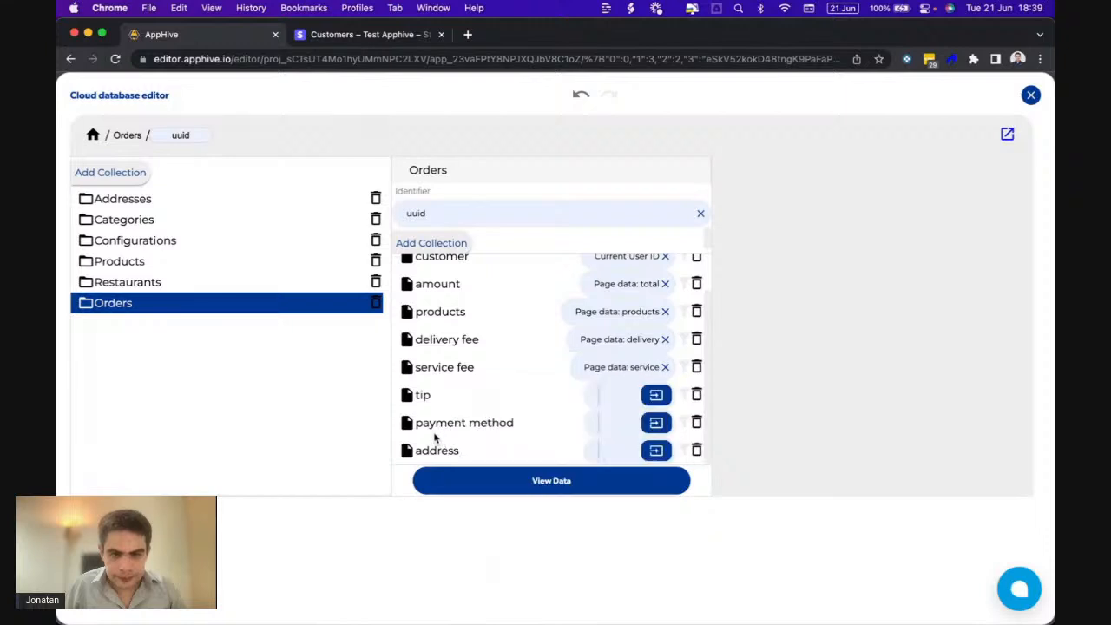
- Bind tip to the tip page data
click(656, 397)
click(656, 428)
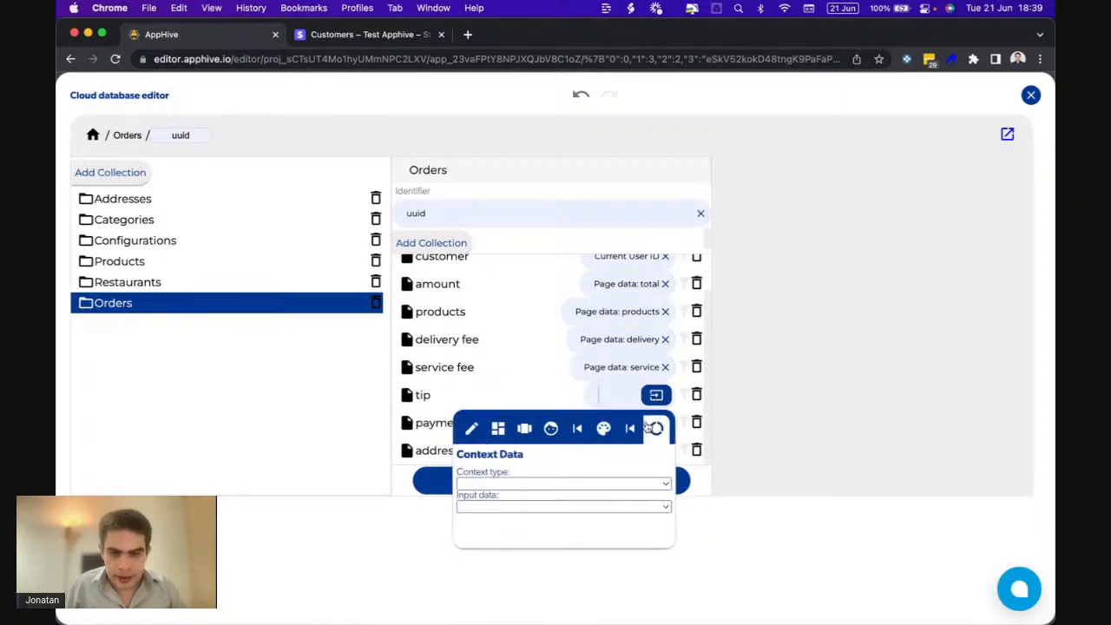
click(545, 484)
click(498, 516)
click(520, 506)
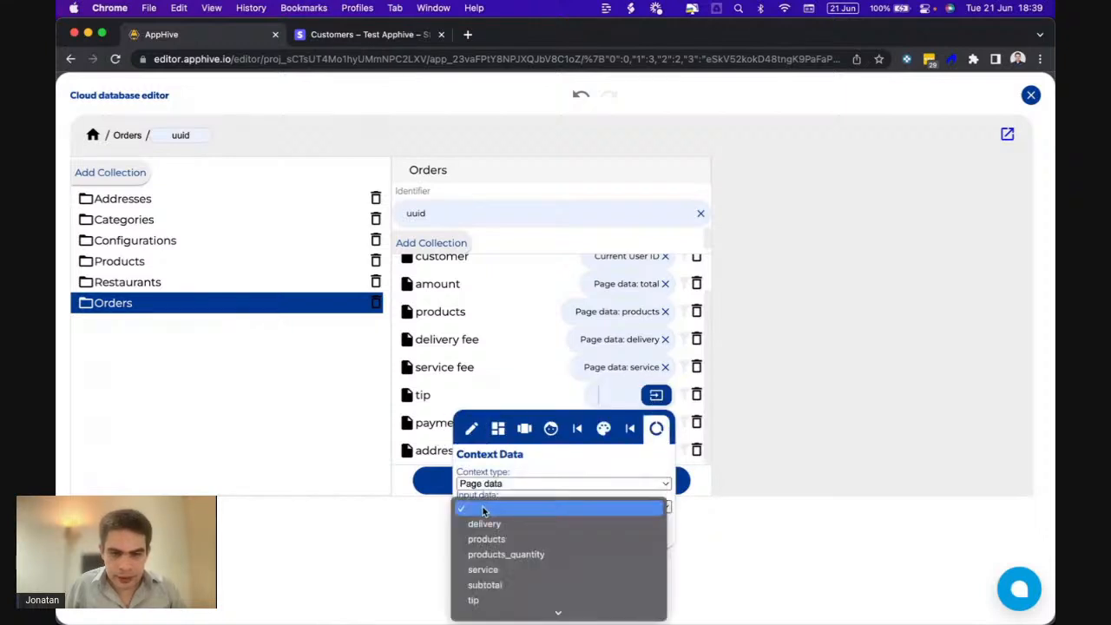
click(476, 599)
click(426, 423)
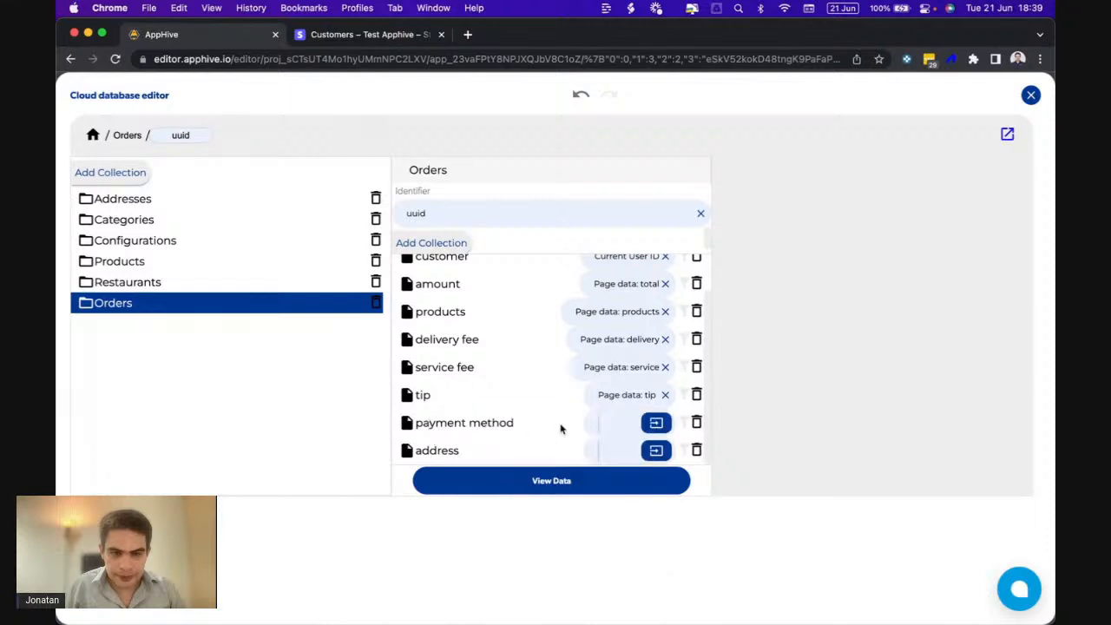
click(656, 423)
click(489, 456)
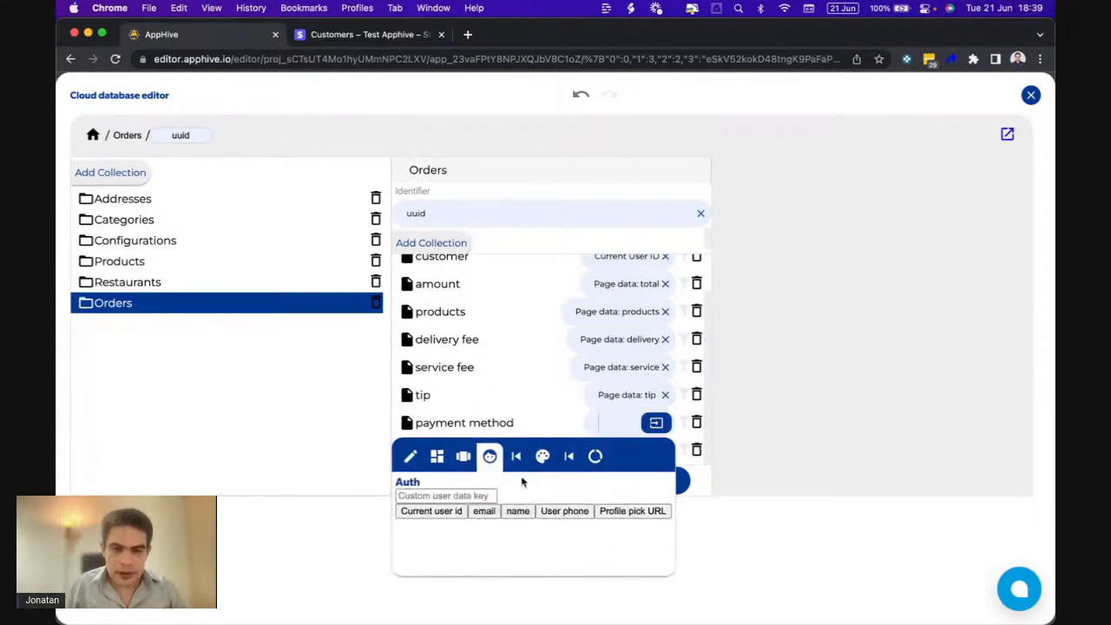
- Set payment method to the user's custom data key cardid
click(487, 495)
text(cardid)
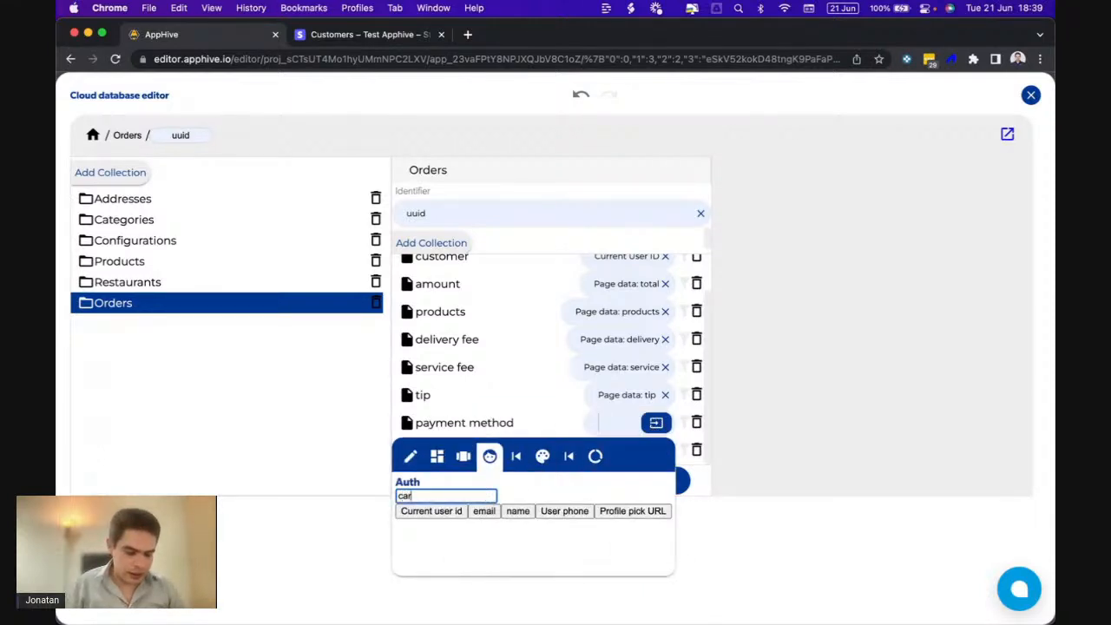
click(530, 416)
- Set address to the user's custom data key address, then close the database editor
click(655, 451)
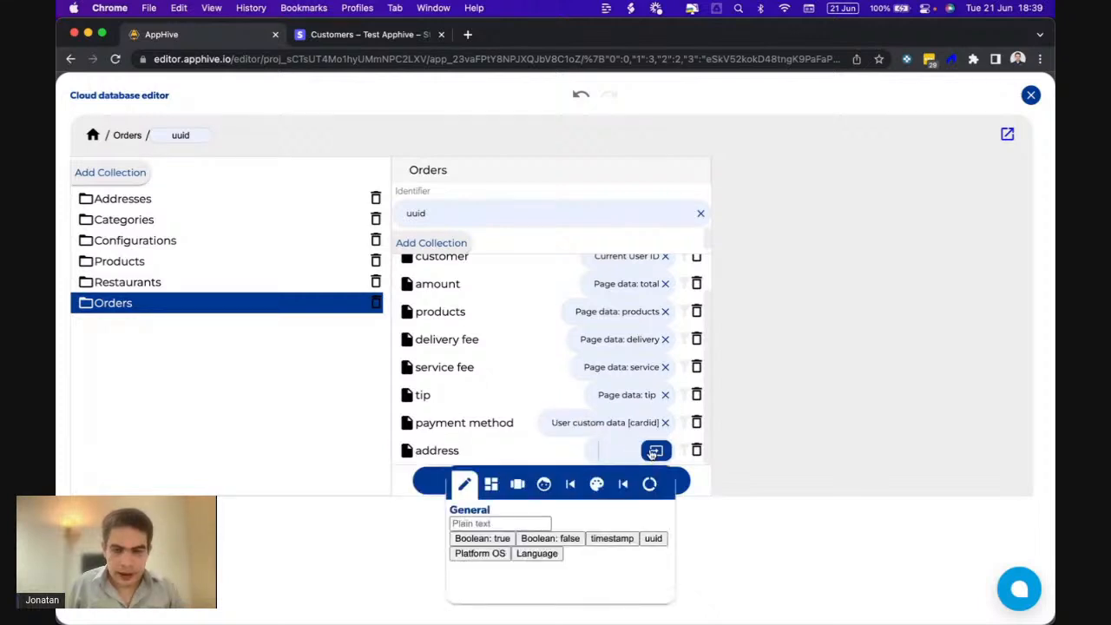
click(650, 486)
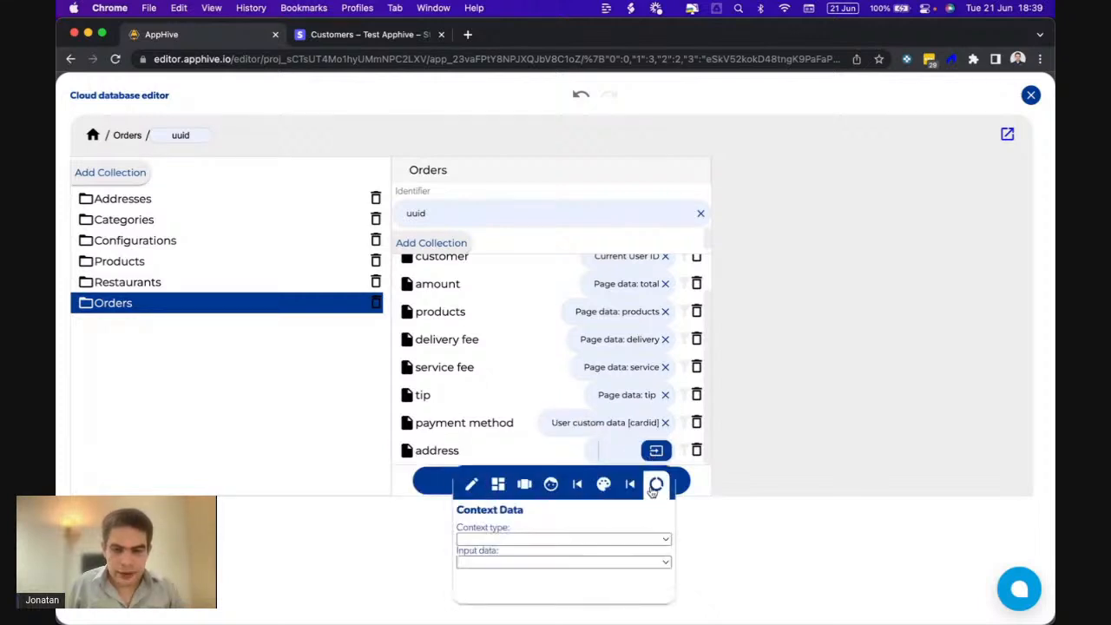
click(551, 485)
click(467, 524)
text(address)
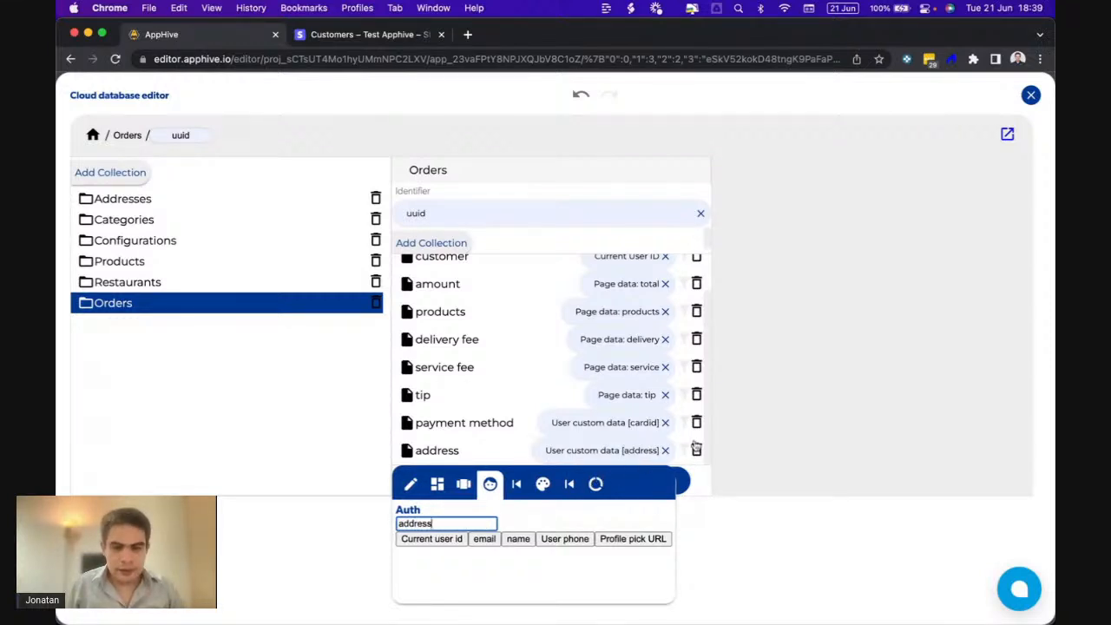
click(775, 416)
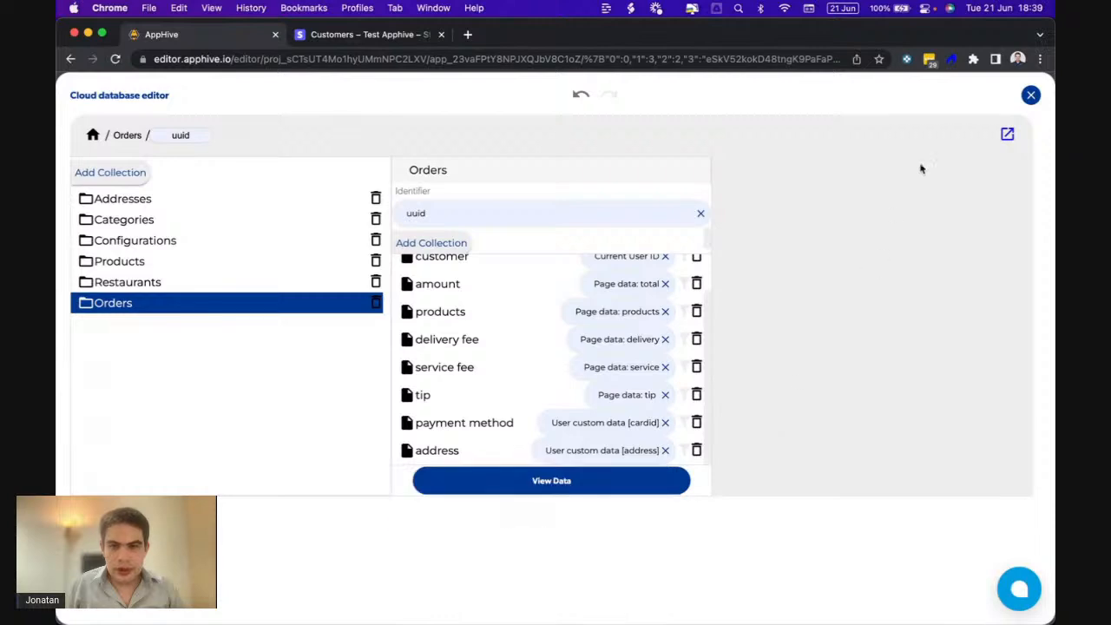
click(1030, 95)
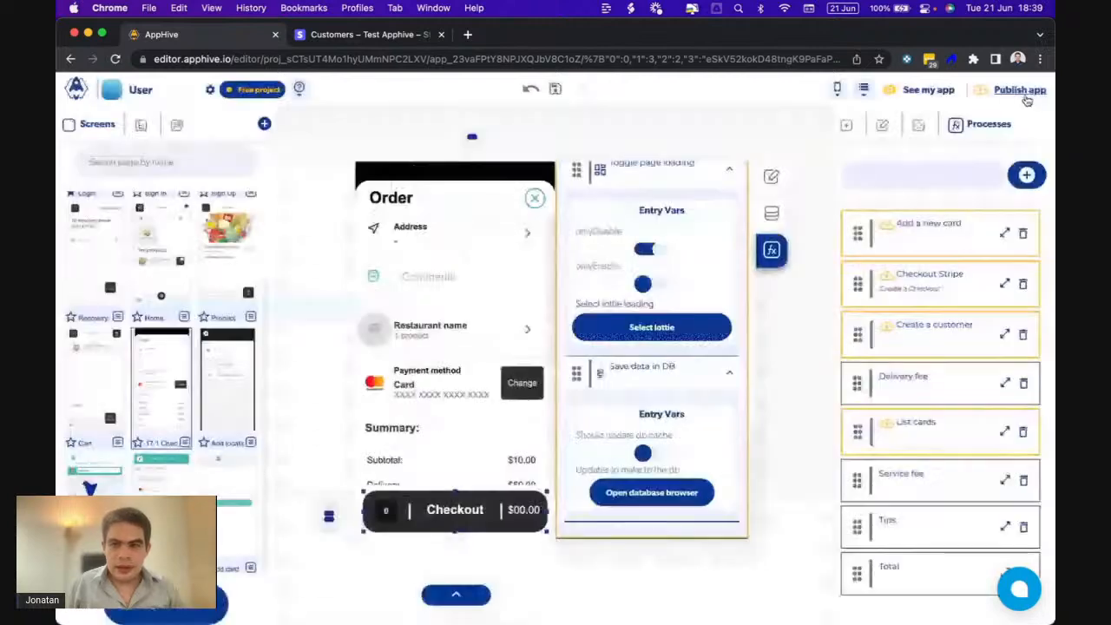
- In Settings > Members, check the second member's custom data, which is empty
click(148, 98)
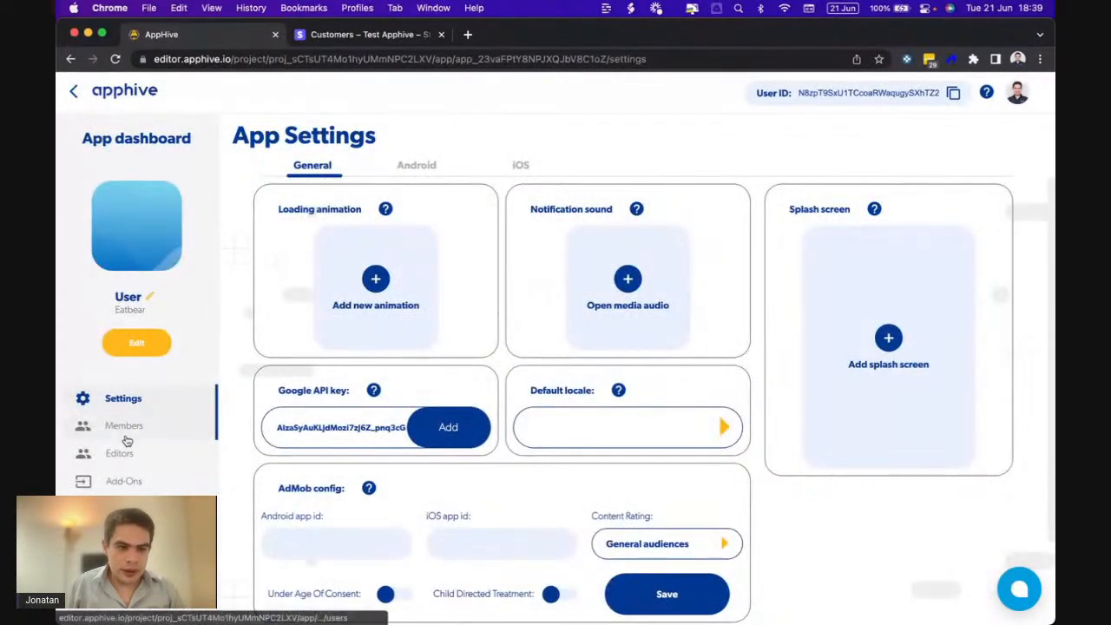
click(126, 427)
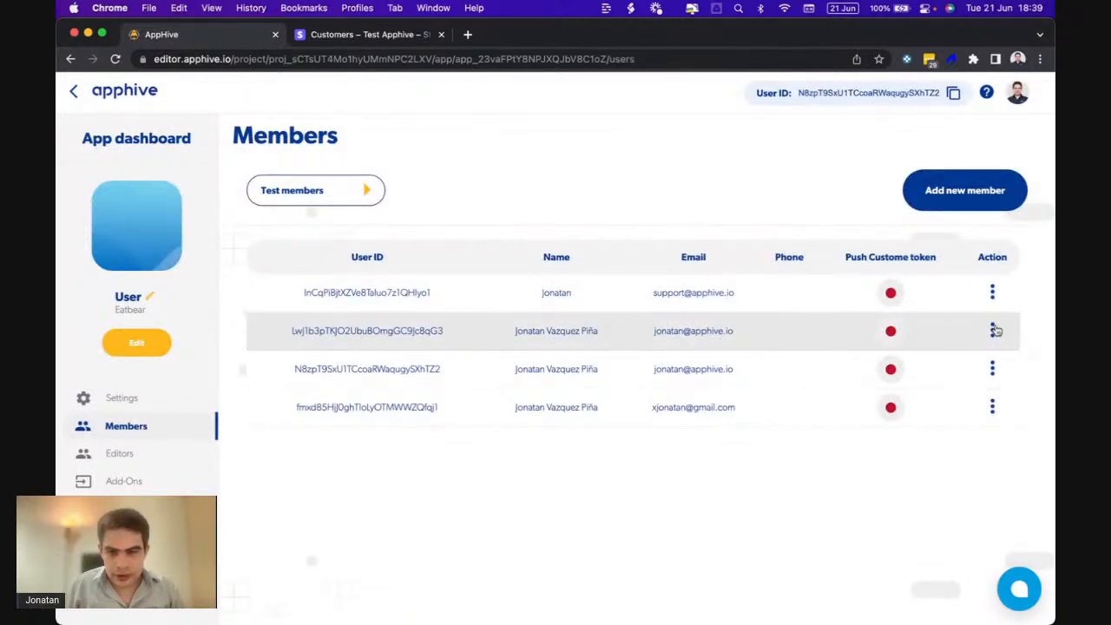
click(993, 331)
click(723, 352)
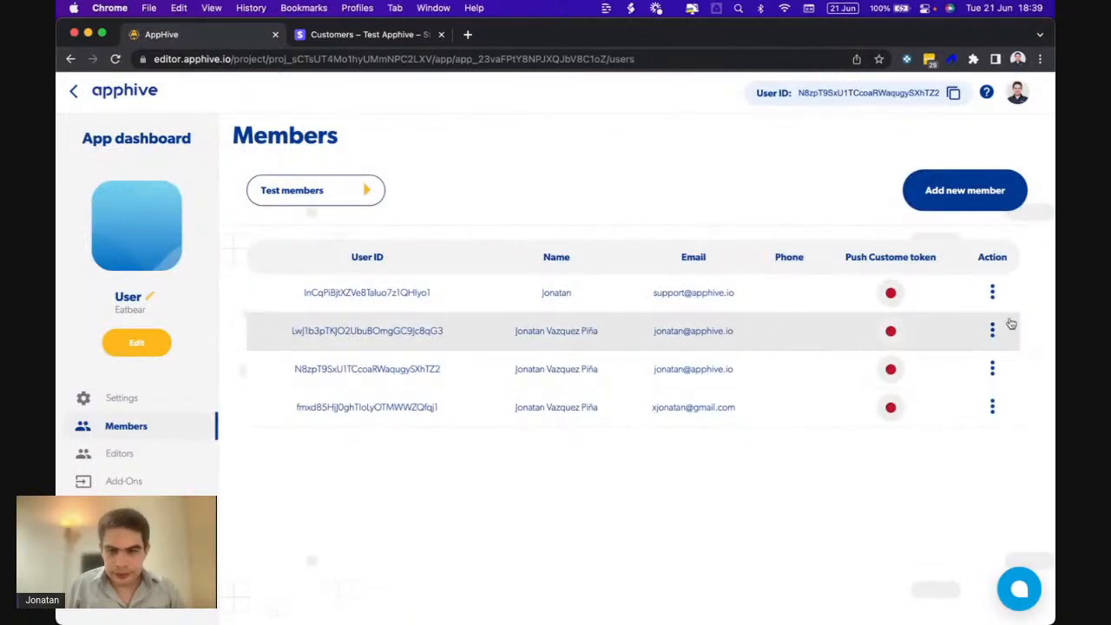
click(994, 332)
click(961, 392)
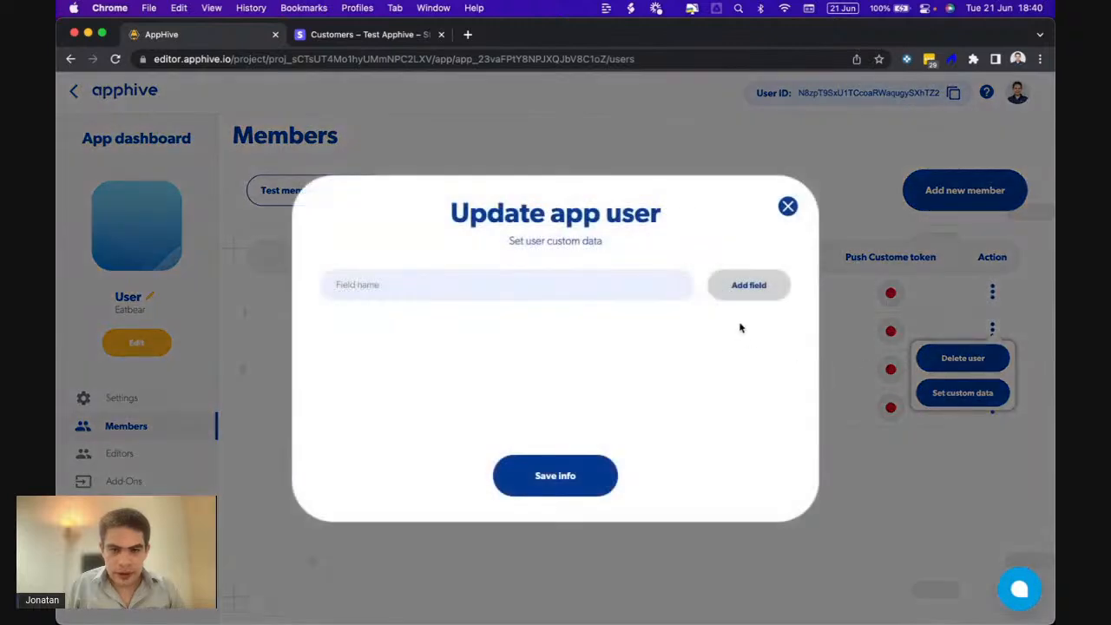
click(787, 208)
- Inspect the third member's custom data fields, including address, cardid and stripeid
click(993, 370)
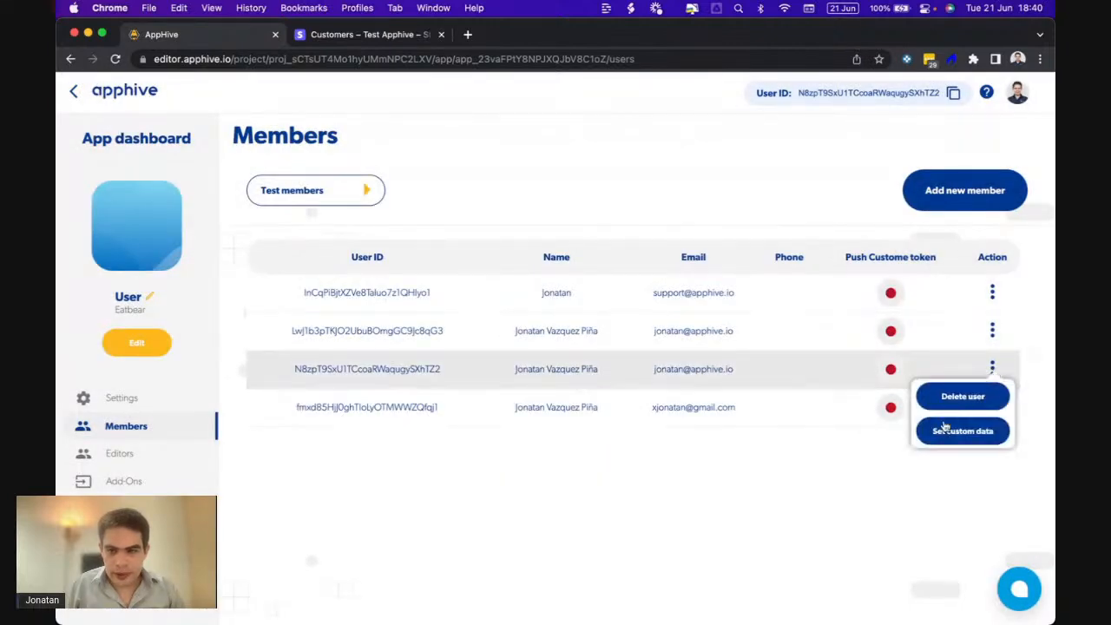
click(934, 434)
scroll(636, 409, down, 4)
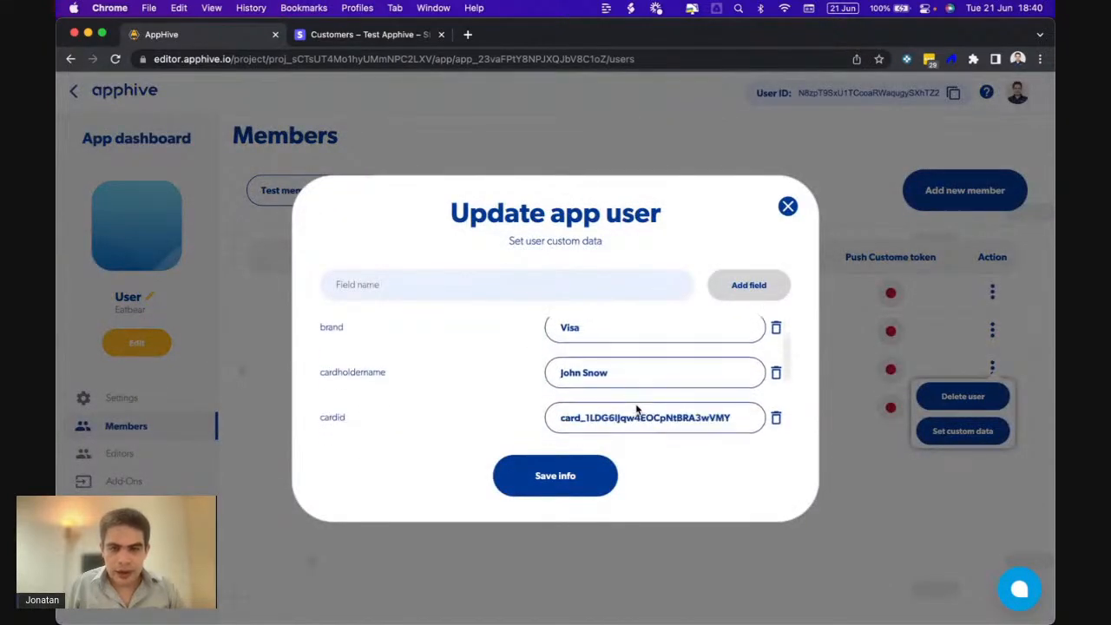
scroll(636, 409, down, 3)
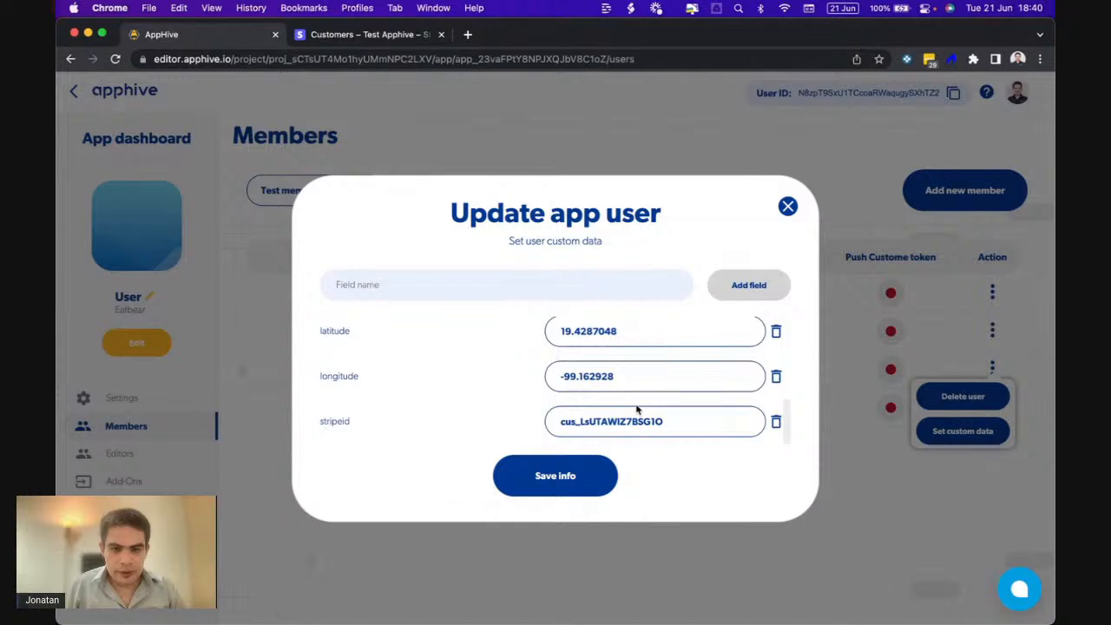
scroll(636, 409, up, 5)
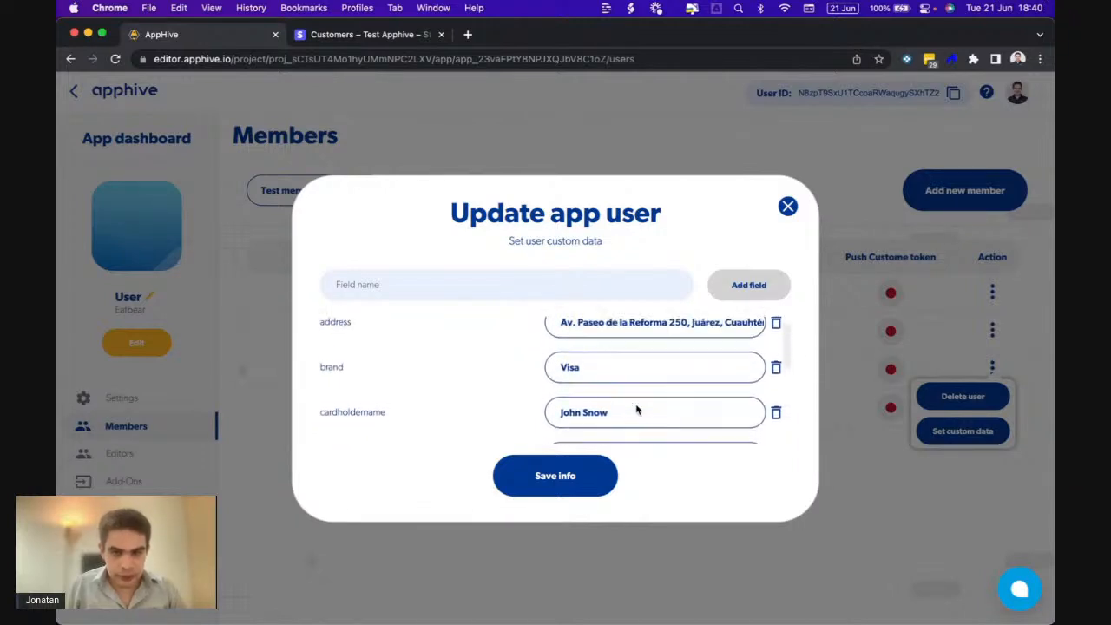
scroll(636, 408, up, 1)
double_click(333, 339)
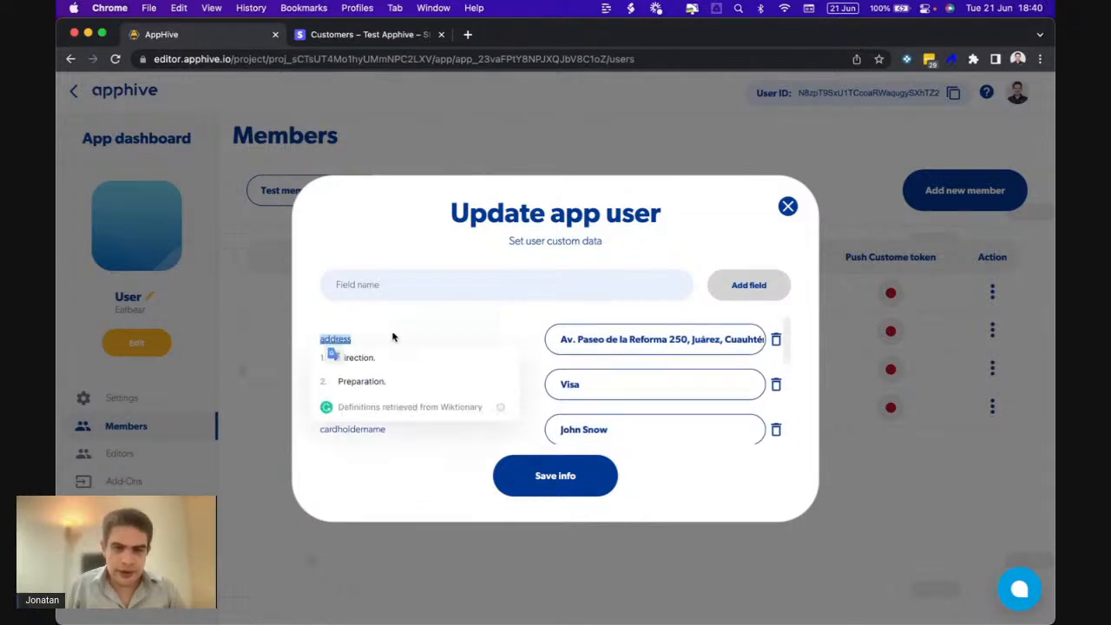
scroll(558, 360, down, 5)
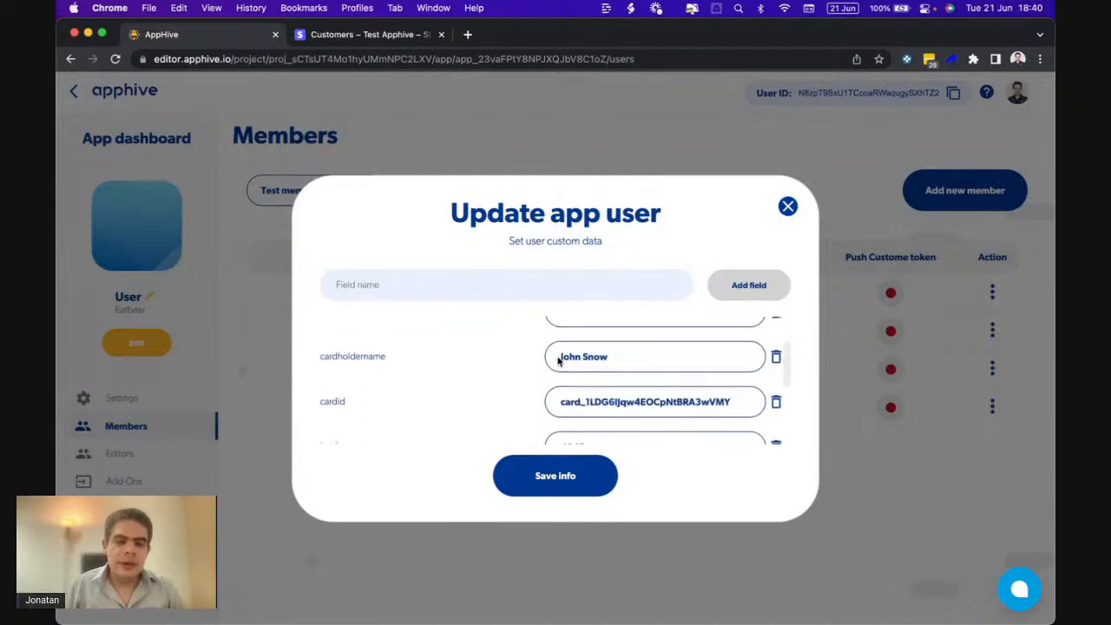
scroll(558, 360, down, 3)
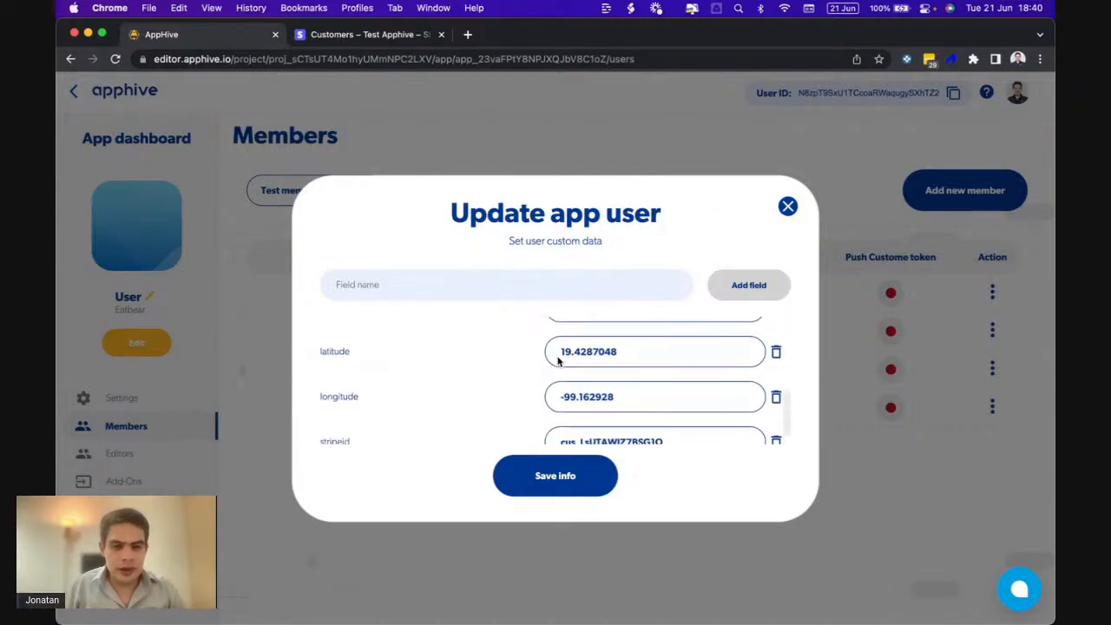
click(787, 208)
- Return to the checkout page and open the Orders fields from its Save data in DB action
click(139, 351)
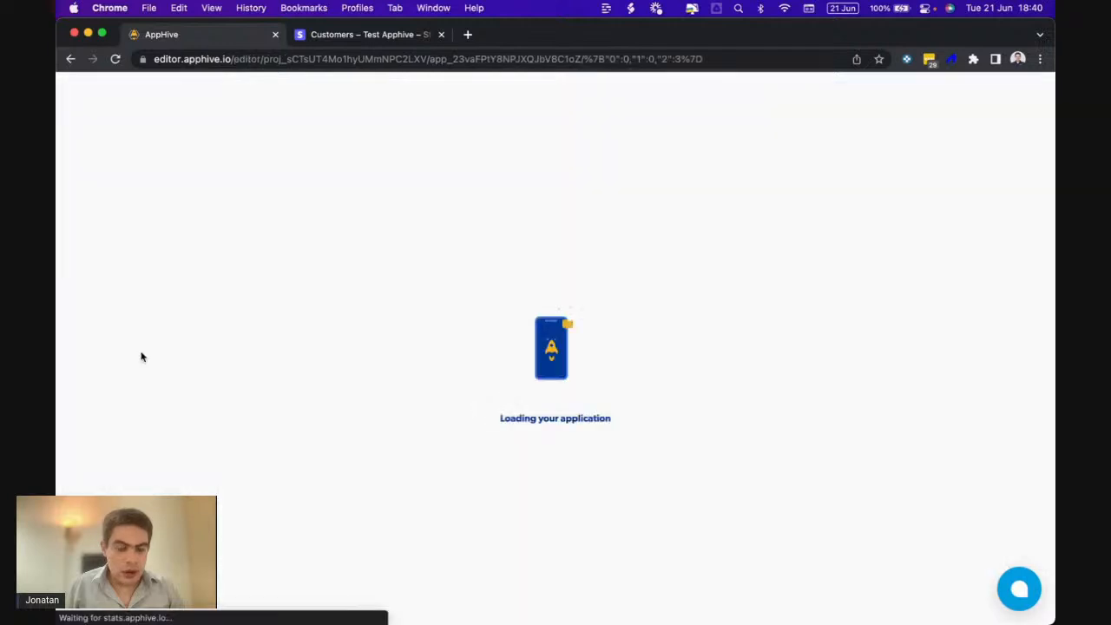
scroll(200, 491, down, 2)
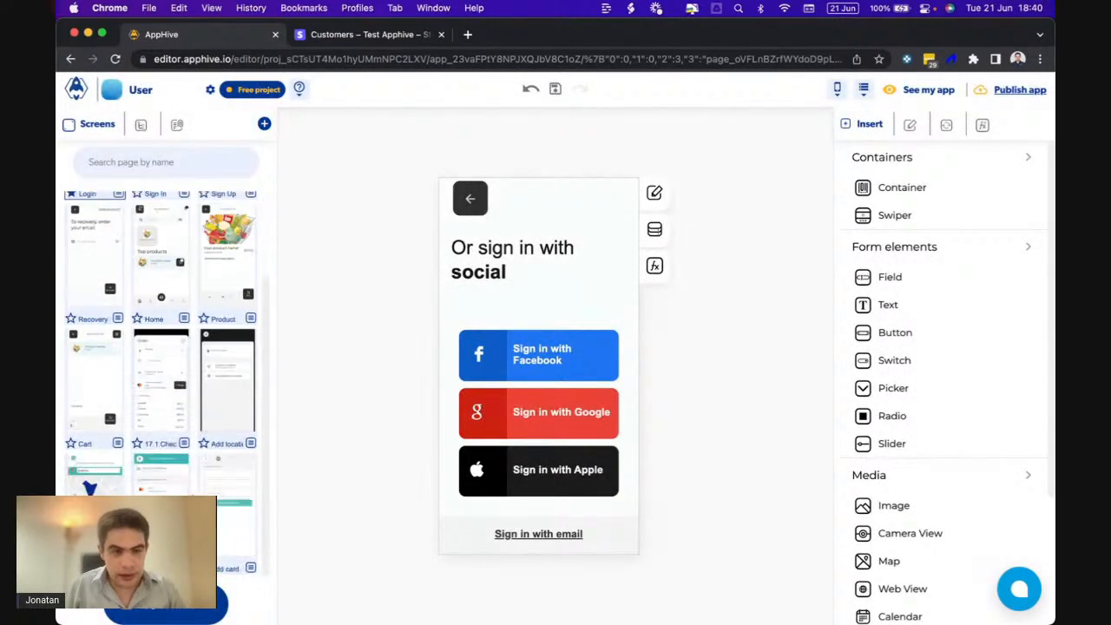
click(172, 415)
click(654, 250)
scroll(695, 459, down, 5)
scroll(694, 458, down, 3)
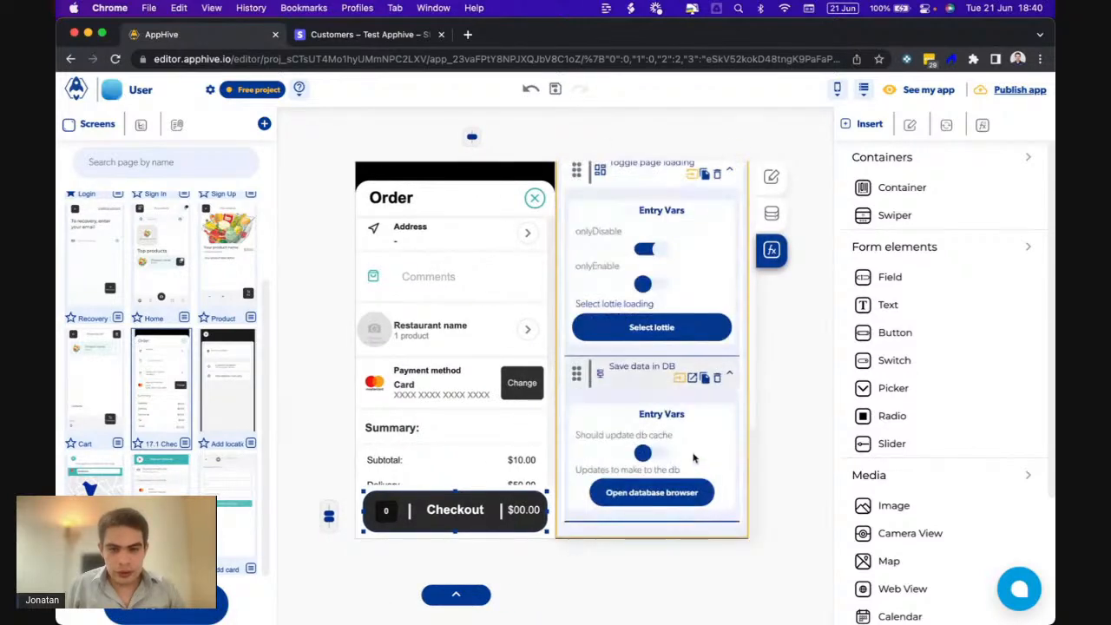
click(642, 495)
- Add latitude and longitude fields to the Orders collection
scroll(545, 410, down, 2)
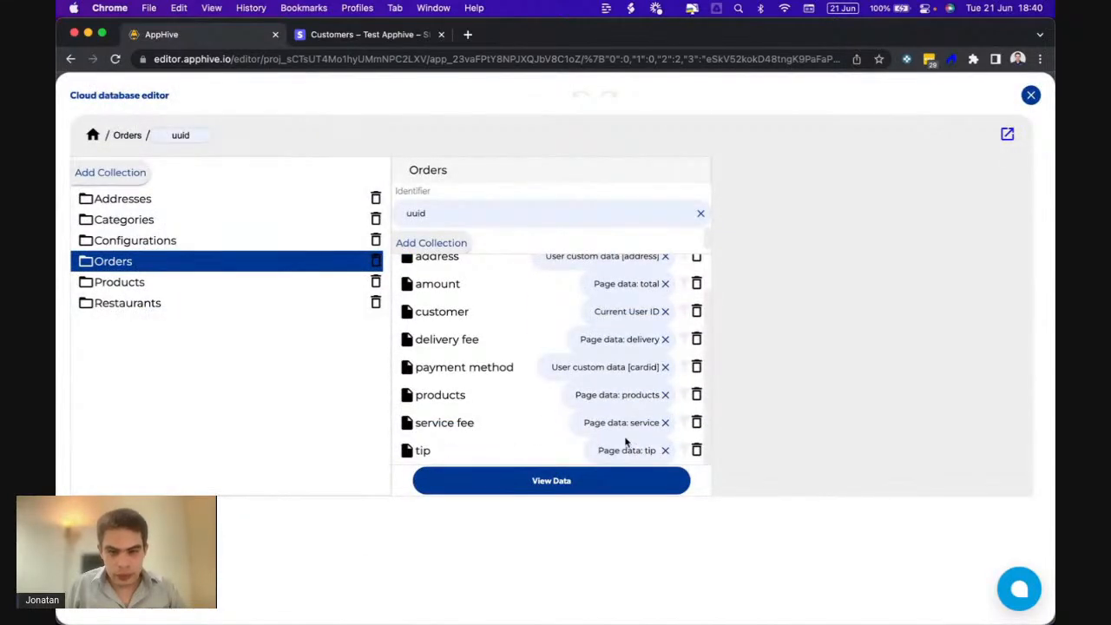
scroll(486, 338, up, 2)
click(439, 272)
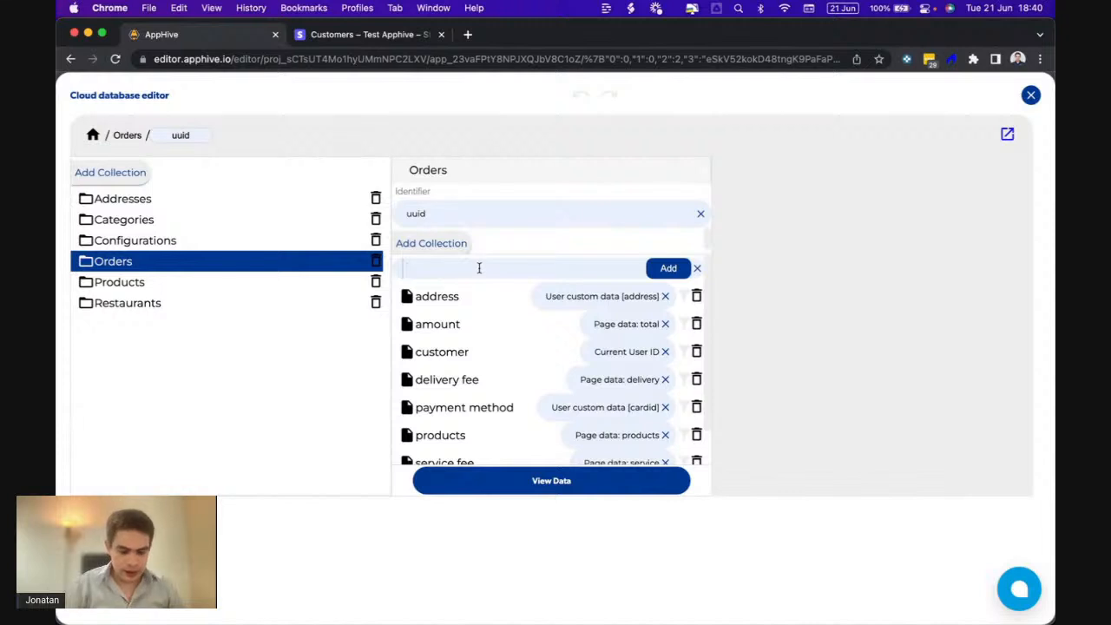
click(669, 267)
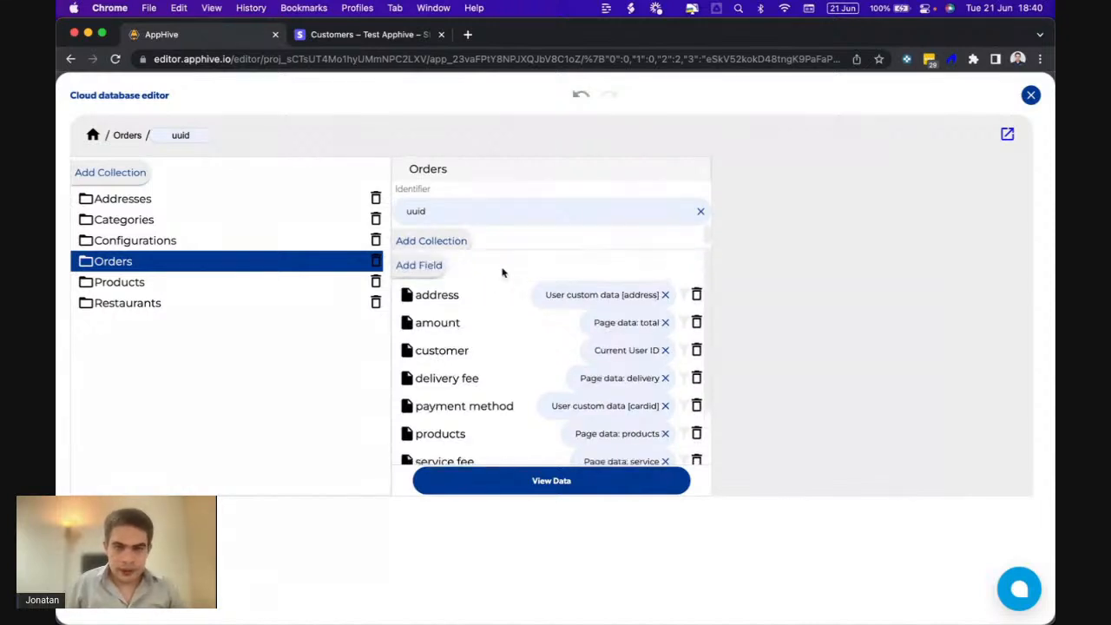
click(436, 270)
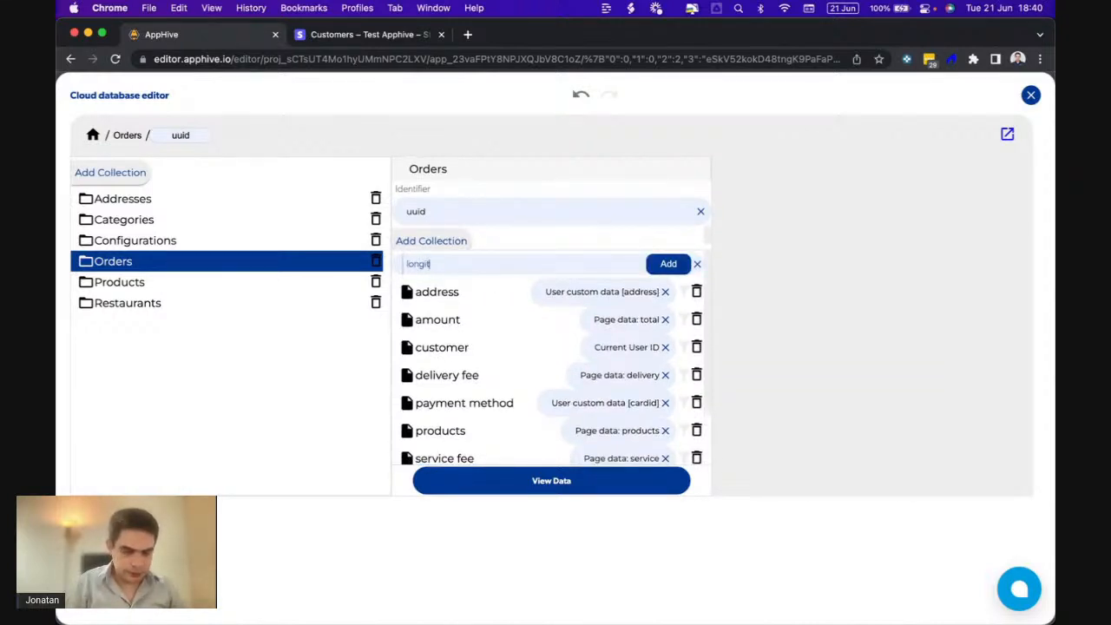
click(649, 268)
- Bind the latitude field to the user's custom data key 'la'
scroll(608, 373, down, 2)
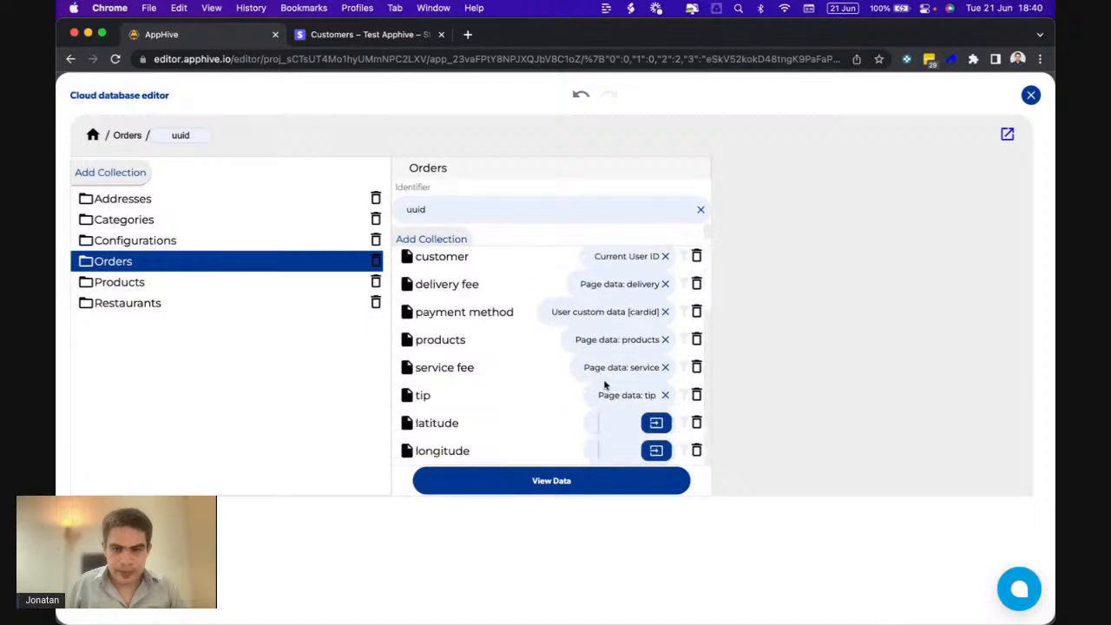
click(652, 425)
click(543, 457)
click(475, 494)
text(latitude)
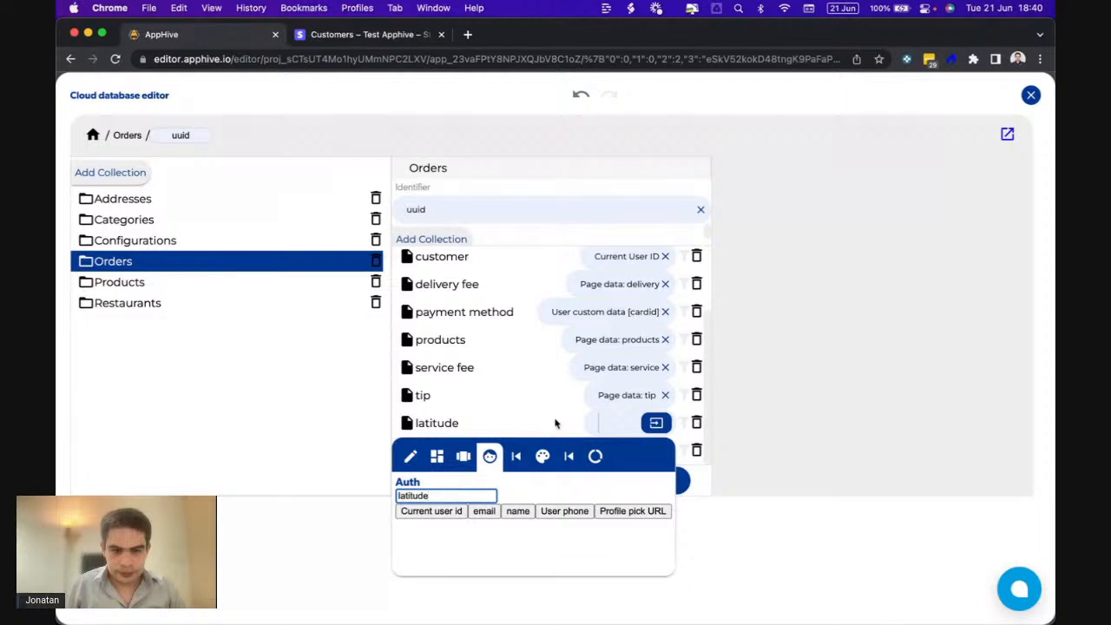
key(Return)
- Bind the longitude field to the user's custom data key 'lon'
click(649, 449)
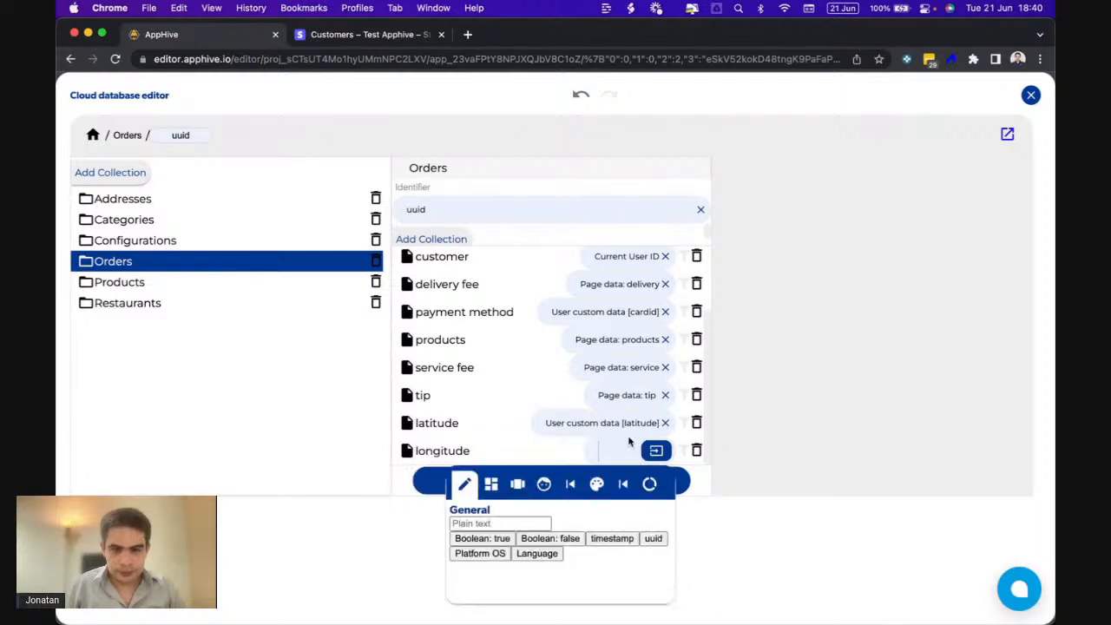
click(548, 483)
click(463, 523)
text(longitude)
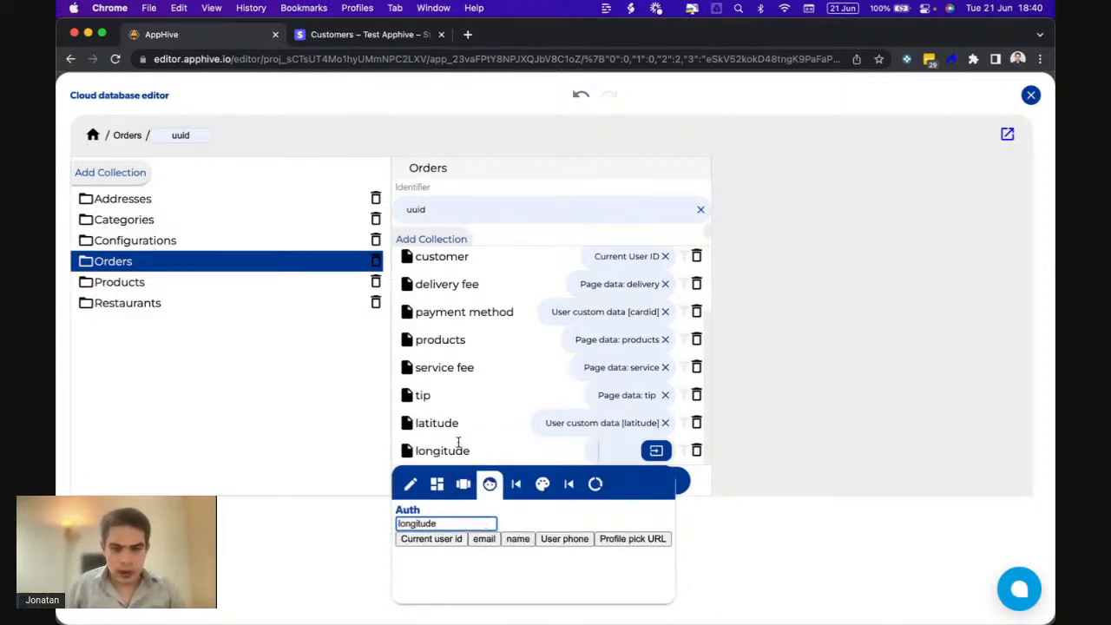
key(Return)
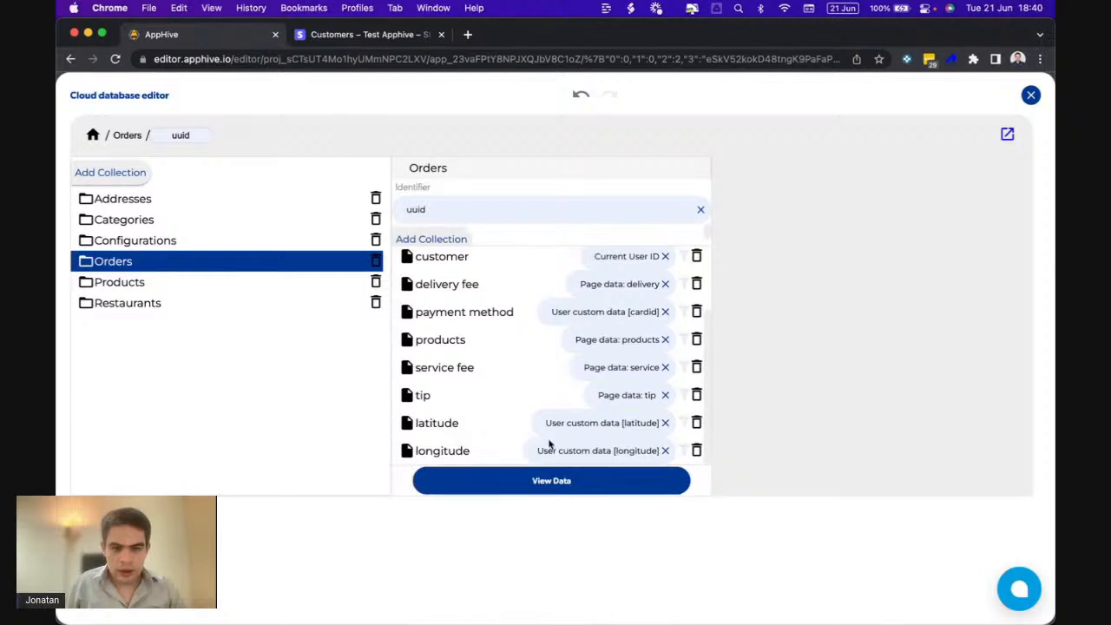
scroll(588, 393, up, 2)
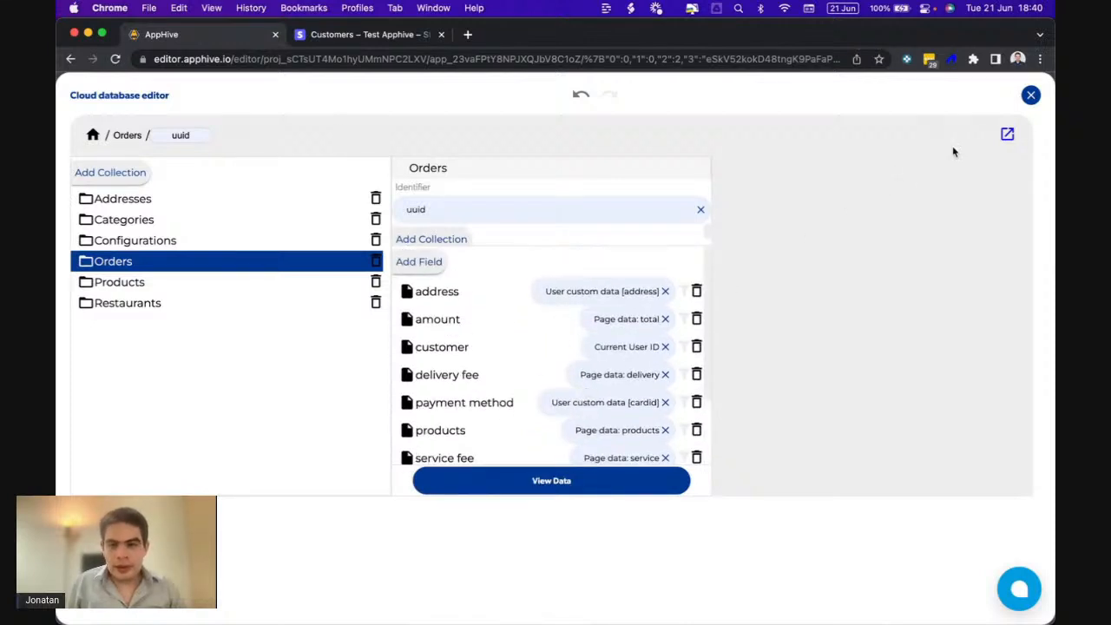
- In the Save data in DB End callback, add and then remove a mistaken delete-all-local-data action
click(1031, 96)
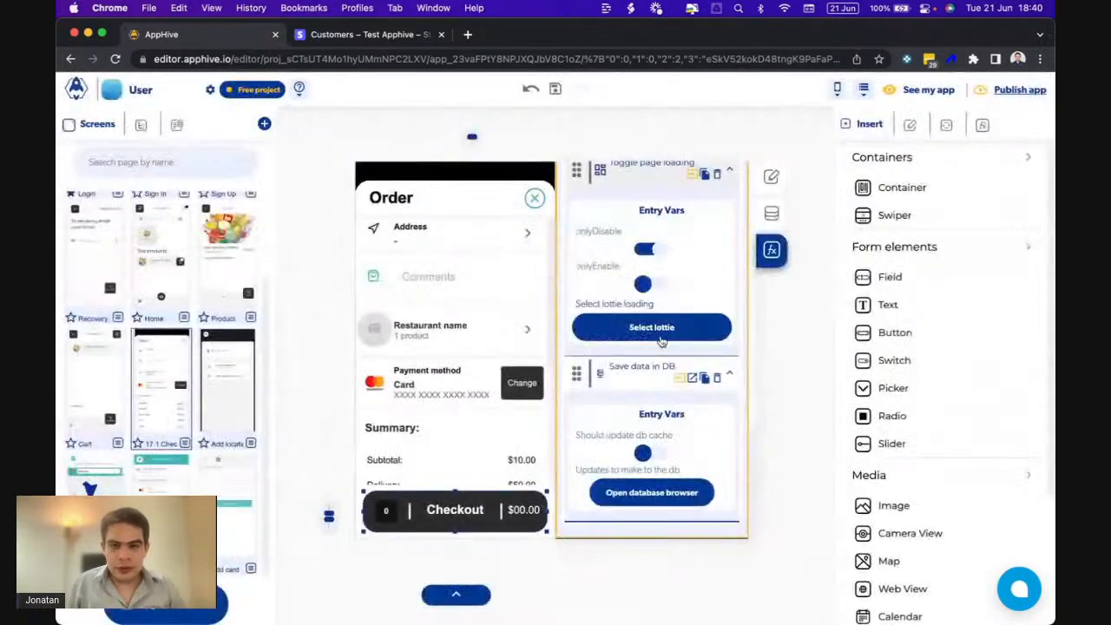
click(691, 378)
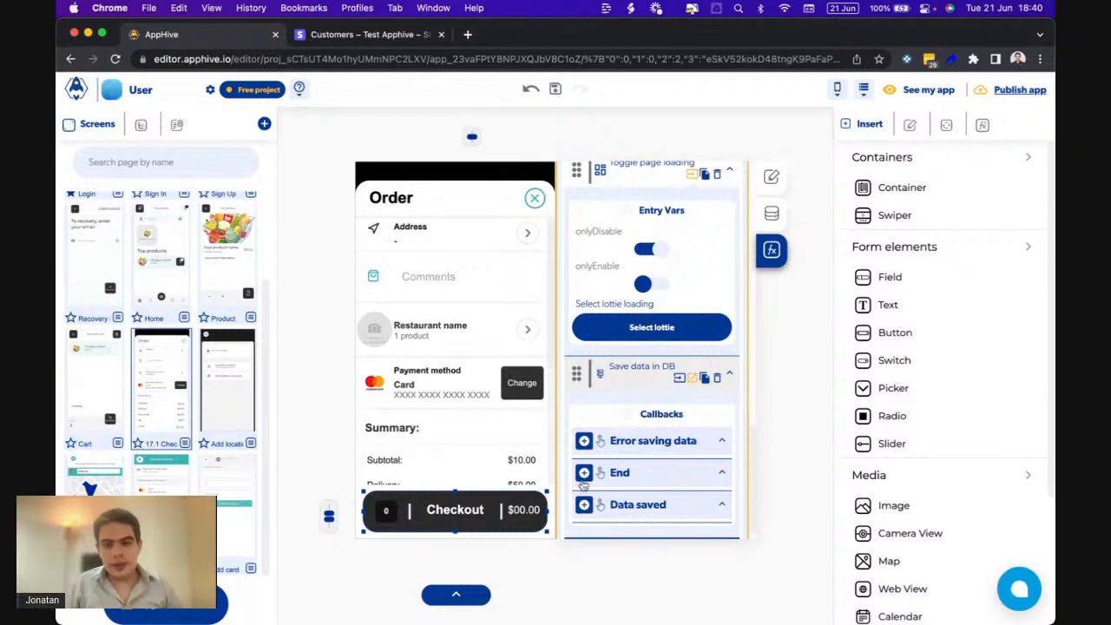
click(583, 476)
mouse_move(582, 479)
scroll(582, 479, up, 1)
mouse_move(580, 307)
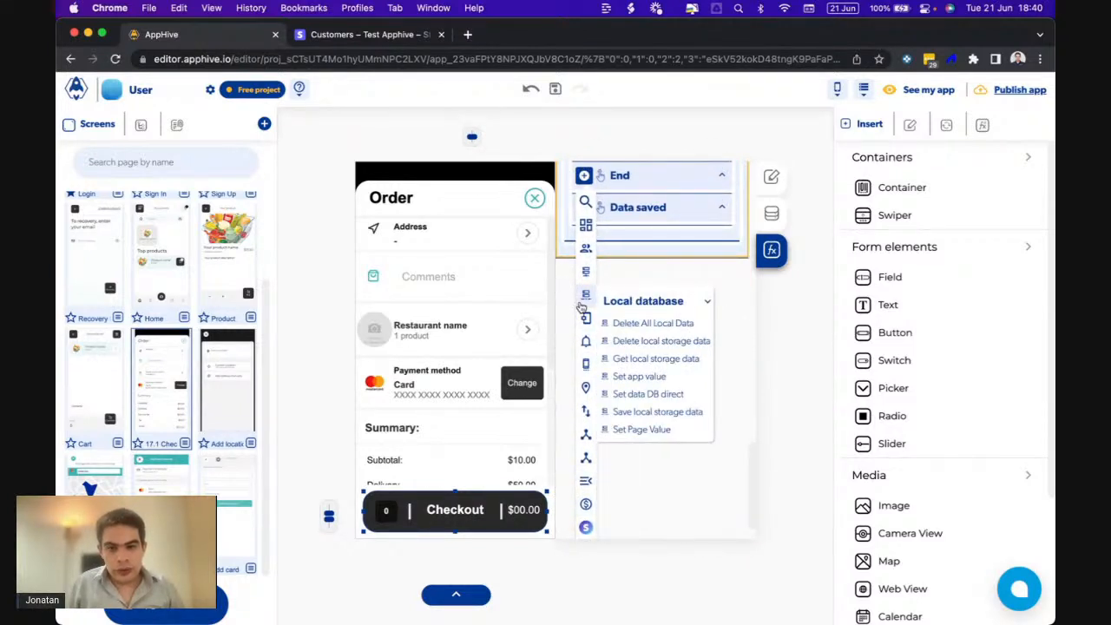
click(619, 323)
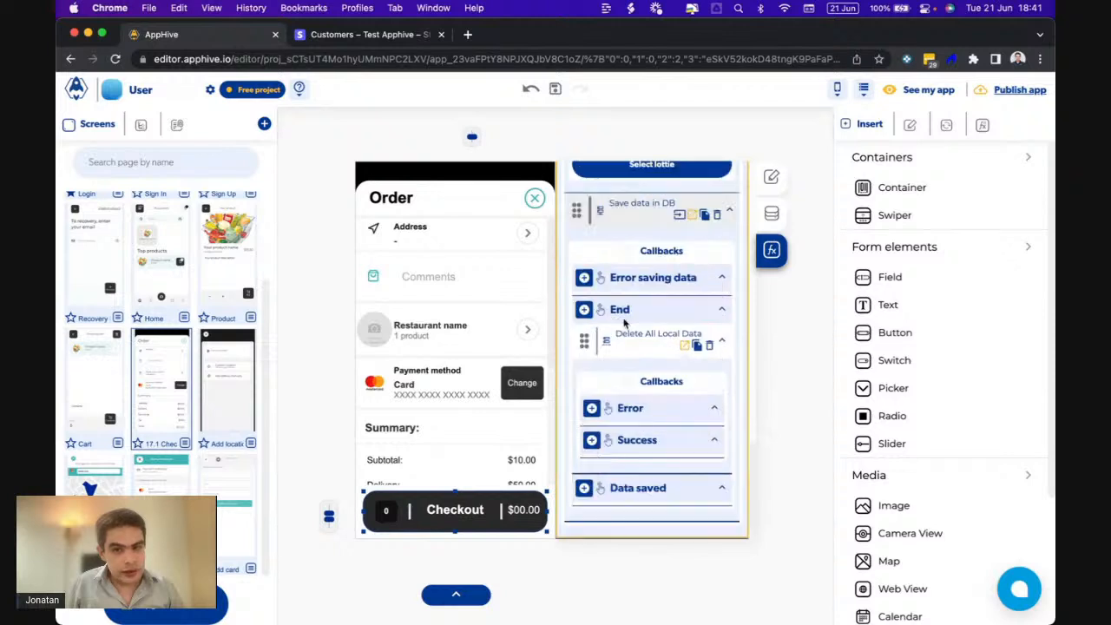
click(710, 346)
- Add a Delete local storage data action targeting Cart > Current User ID > Products
click(583, 460)
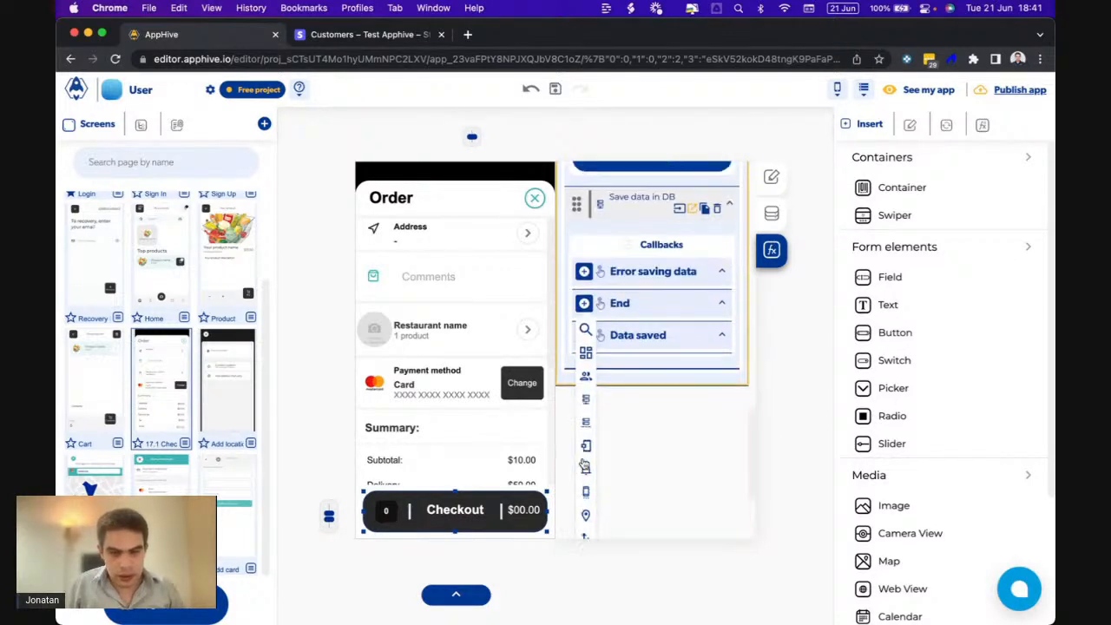
mouse_move(585, 416)
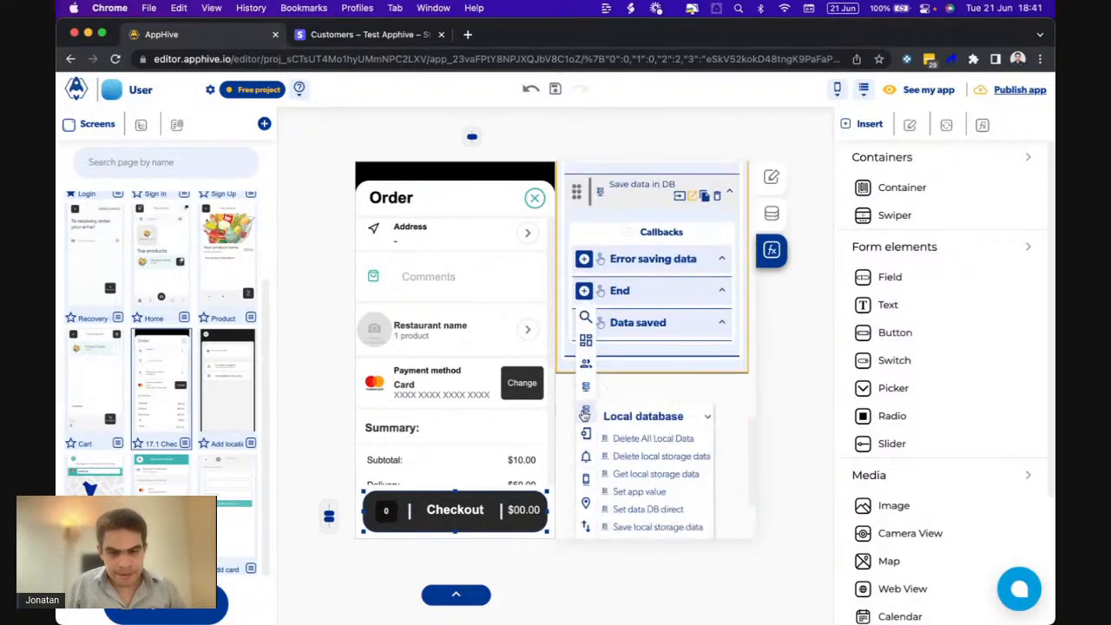
click(661, 453)
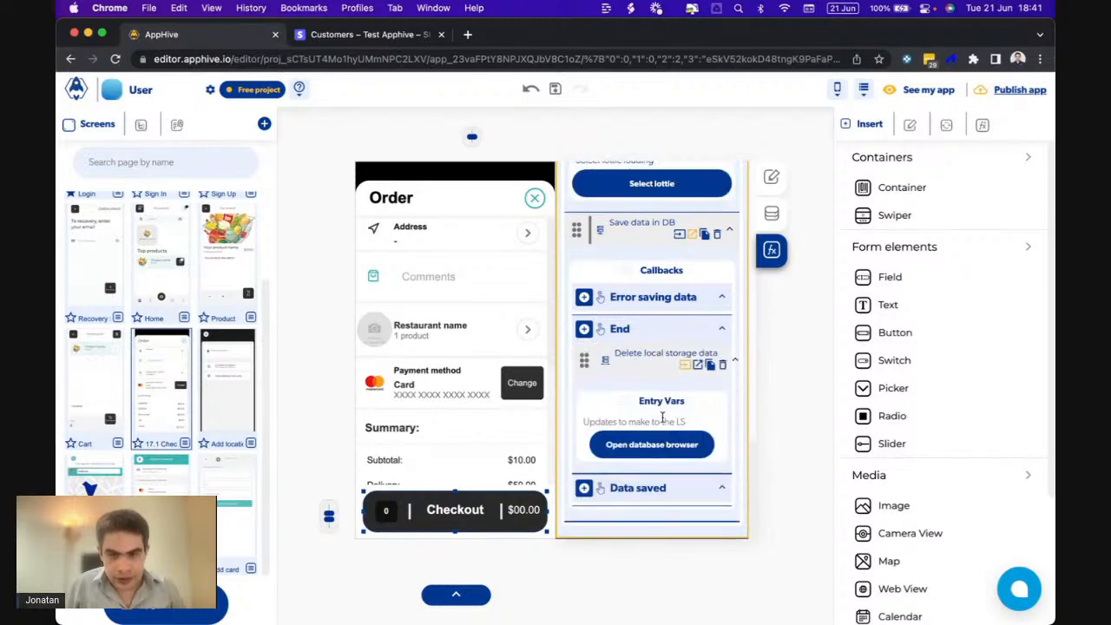
click(644, 445)
click(199, 204)
click(538, 221)
click(581, 253)
click(493, 308)
click(441, 276)
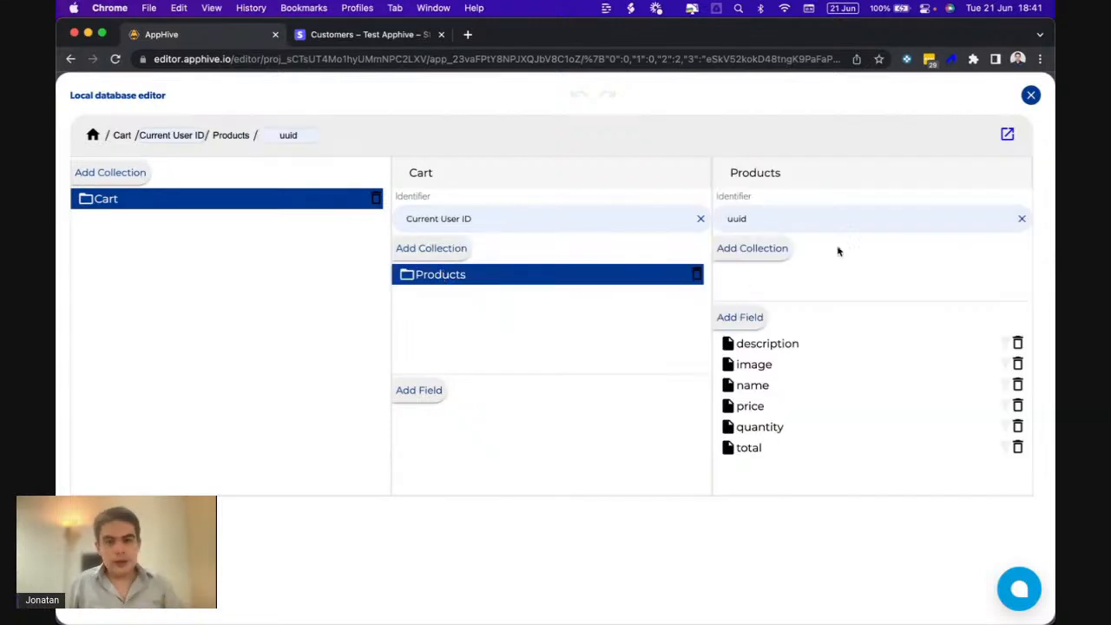
click(1030, 96)
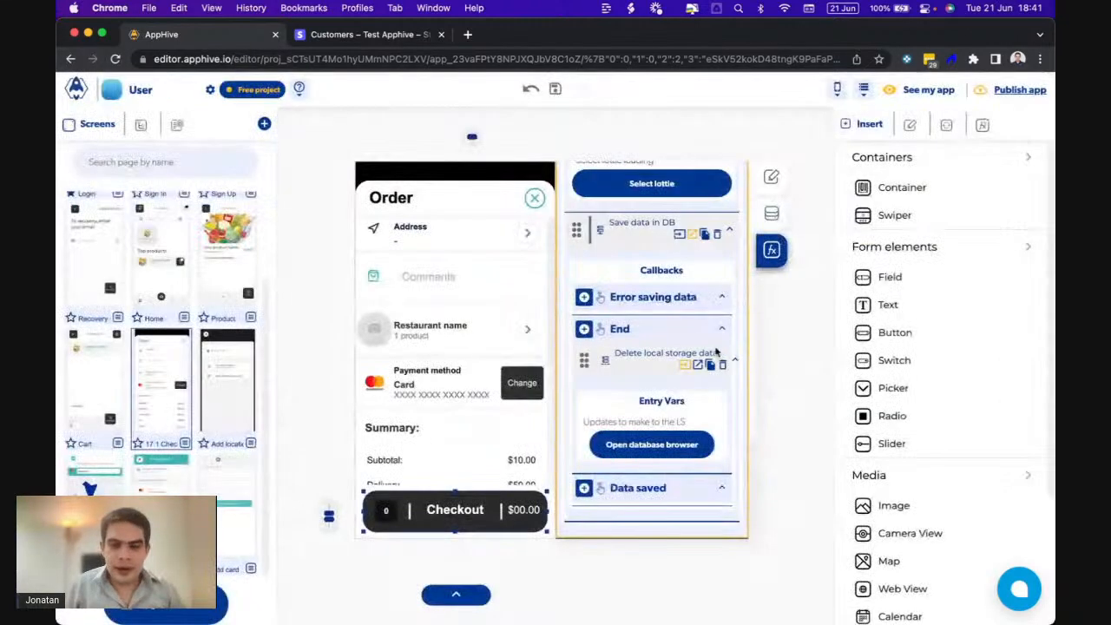
click(692, 366)
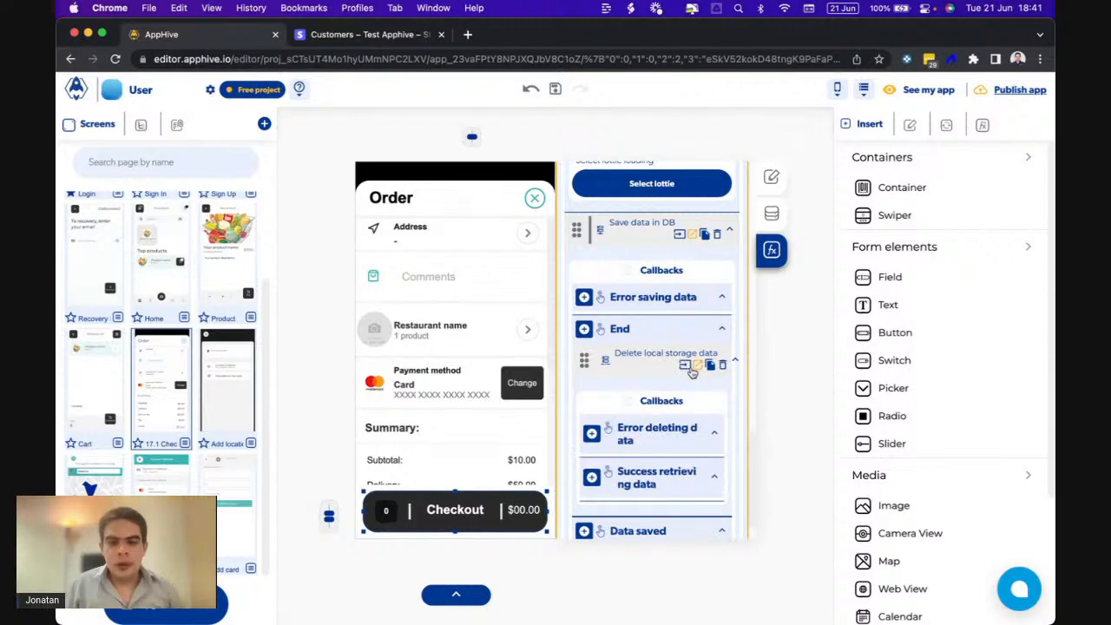
scroll(614, 361, up, 10)
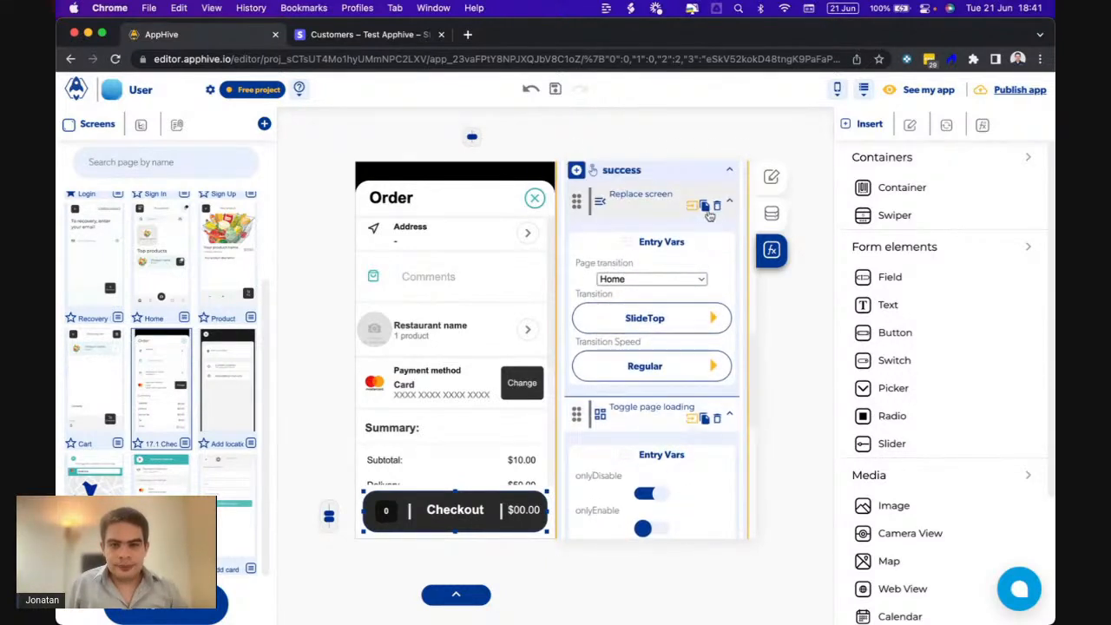
- Paste the Replace screen (Home) action under the cart deletion's Success retrieving data
scroll(668, 347, down, 10)
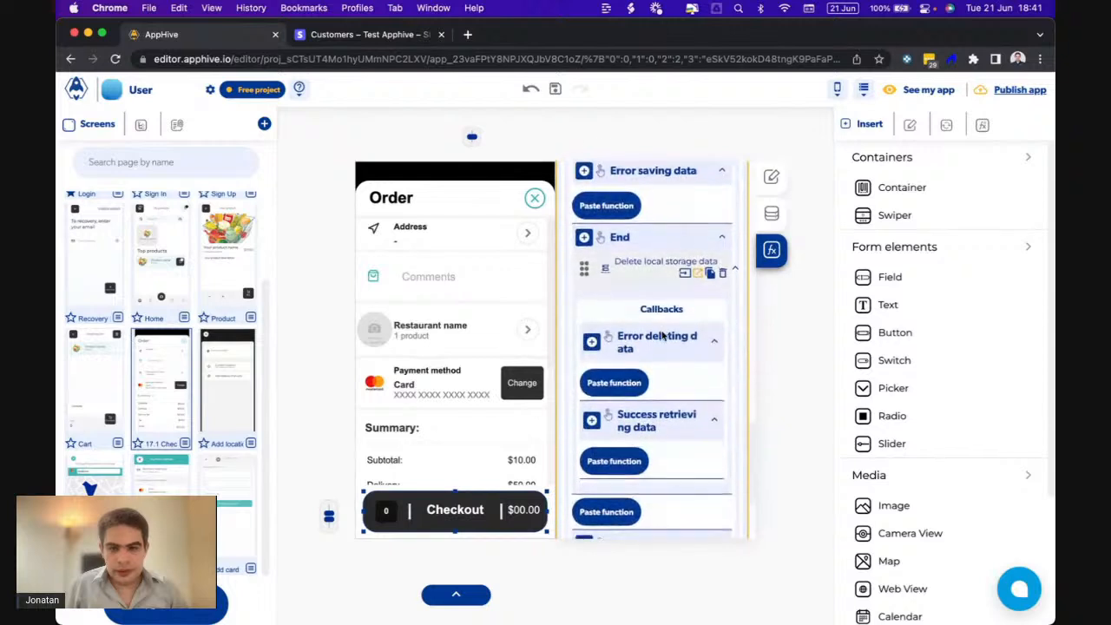
scroll(661, 335, down, 1)
click(614, 332)
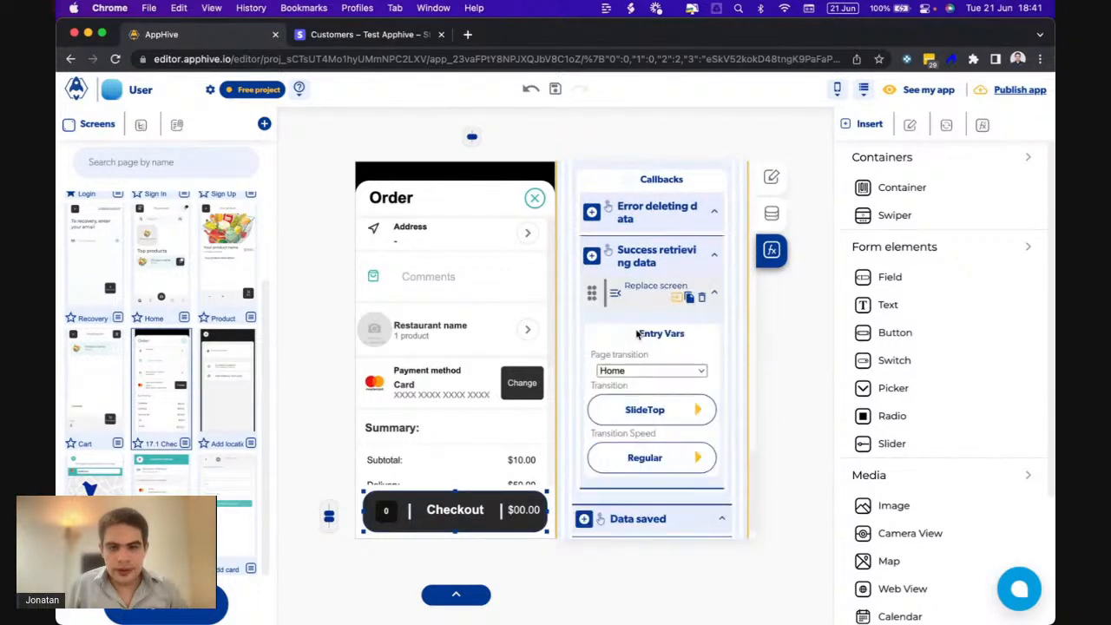
scroll(669, 328, down, 10)
scroll(669, 328, up, 3)
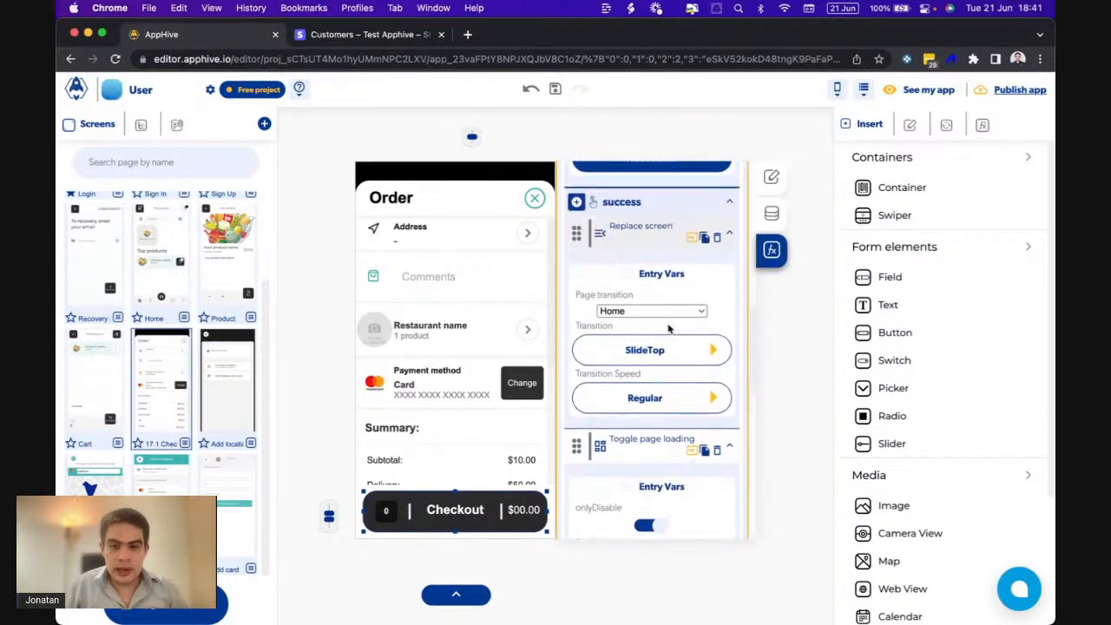
scroll(699, 376, down, 5)
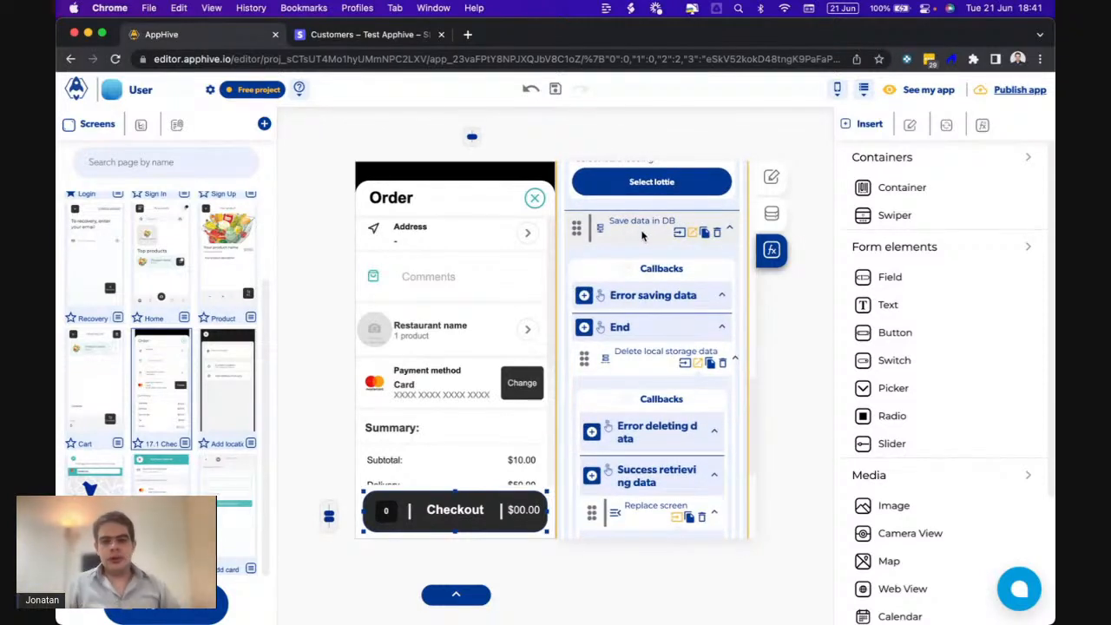
scroll(647, 230, up, 3)
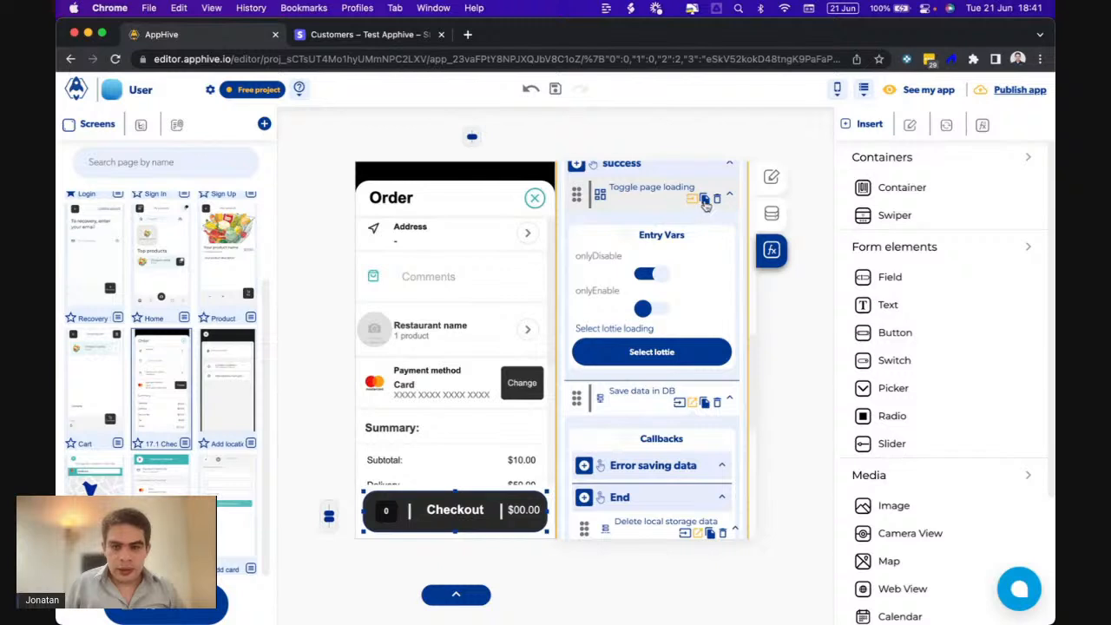
scroll(625, 442, down, 8)
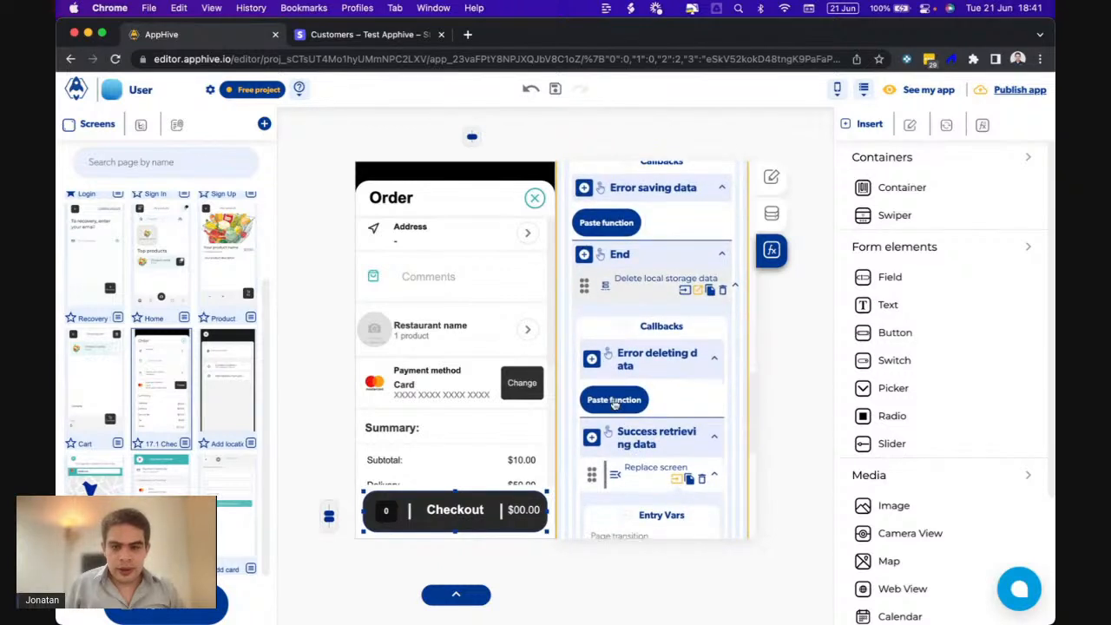
scroll(611, 393, up, 4)
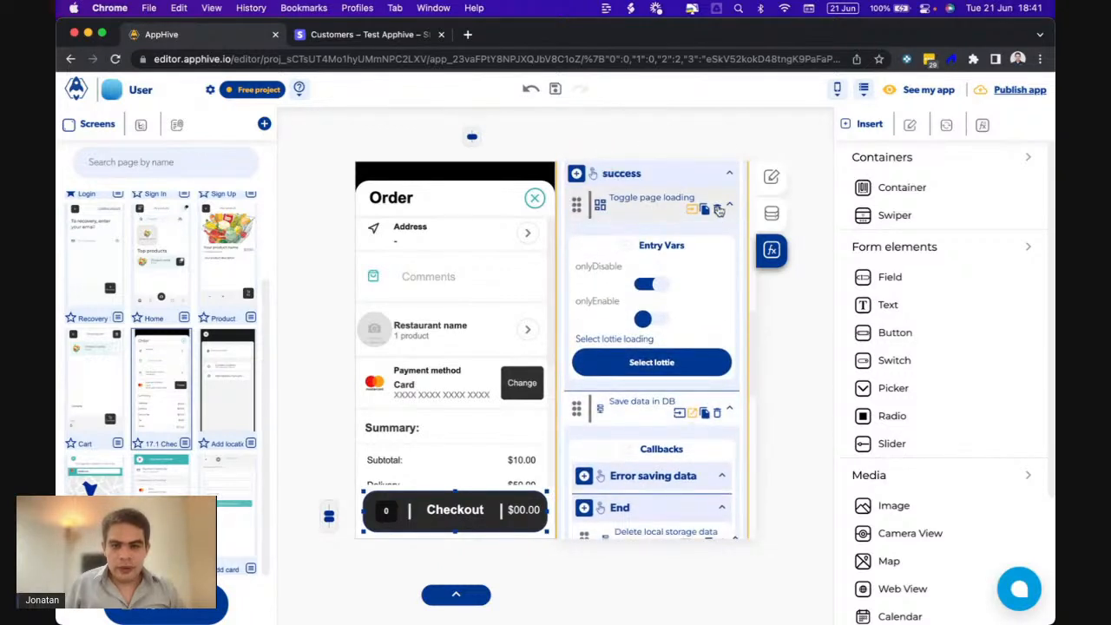
scroll(718, 210, down, 8)
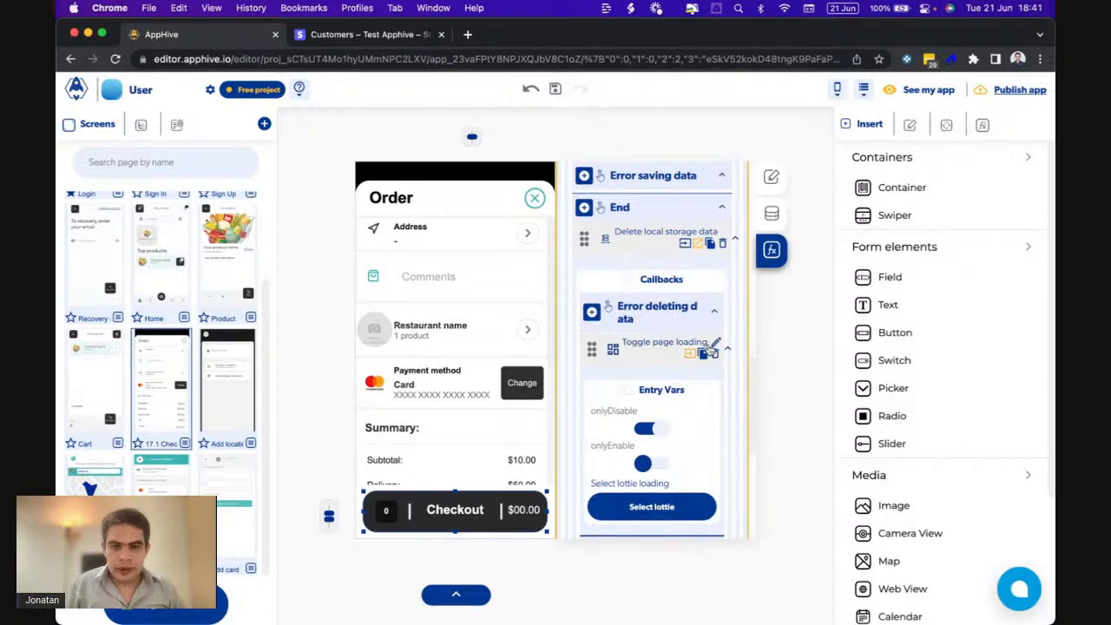
- Copy the Toggle page loading action under both Error saving data and Data saved
click(705, 356)
scroll(704, 356, up, 3)
click(607, 290)
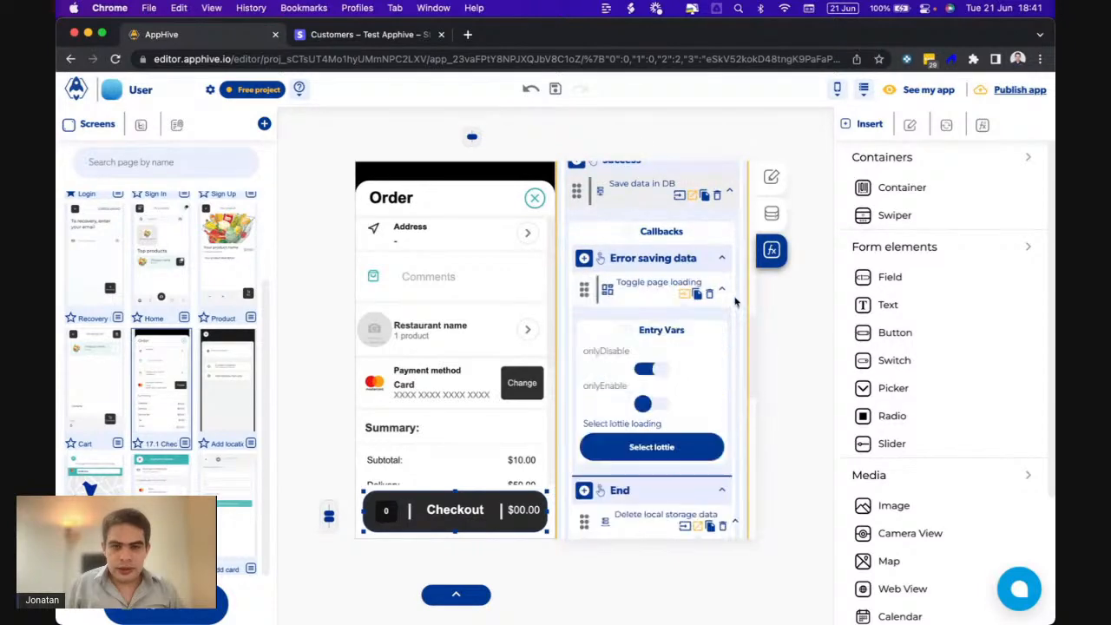
click(698, 296)
scroll(672, 442, down, 6)
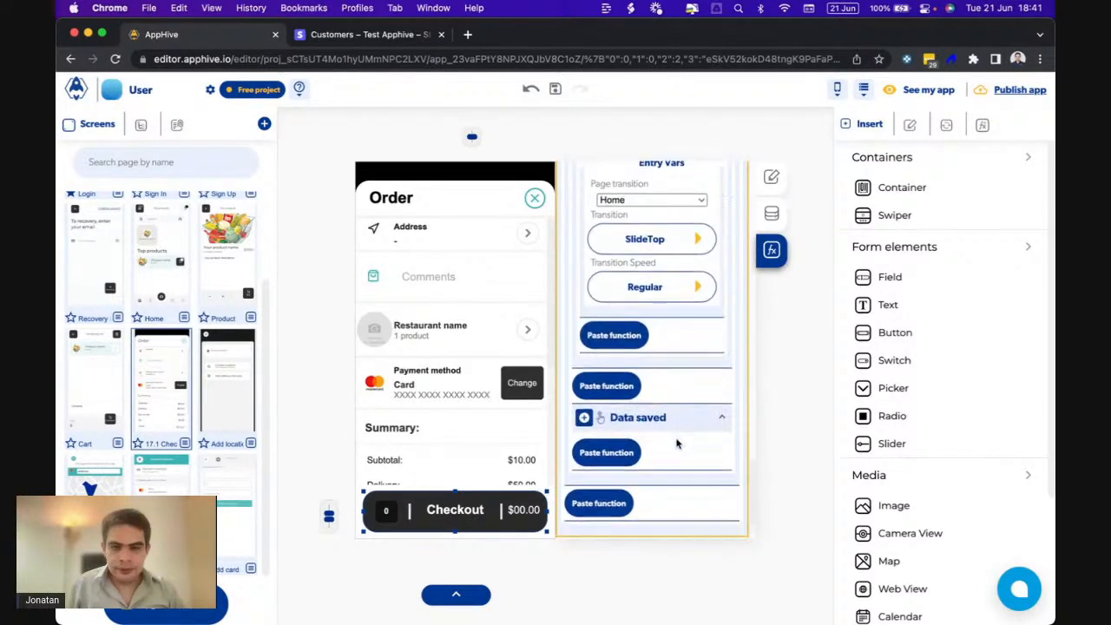
click(607, 419)
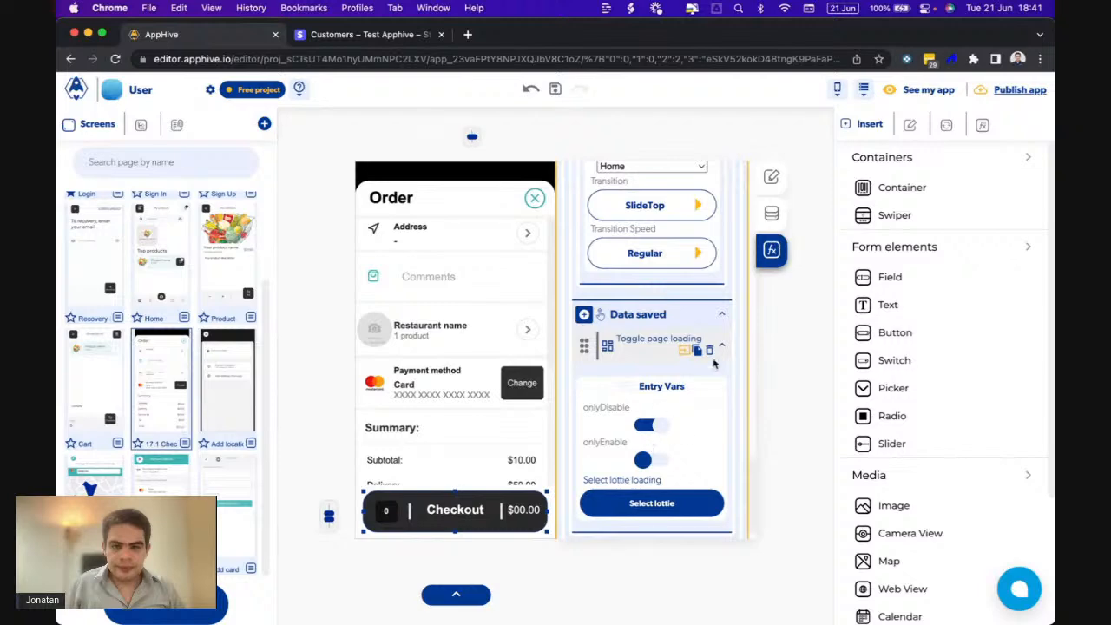
- Bring up the phone preview to run a test checkout of the 246.776 order
scroll(713, 358, down, 3)
scroll(712, 353, down, 3)
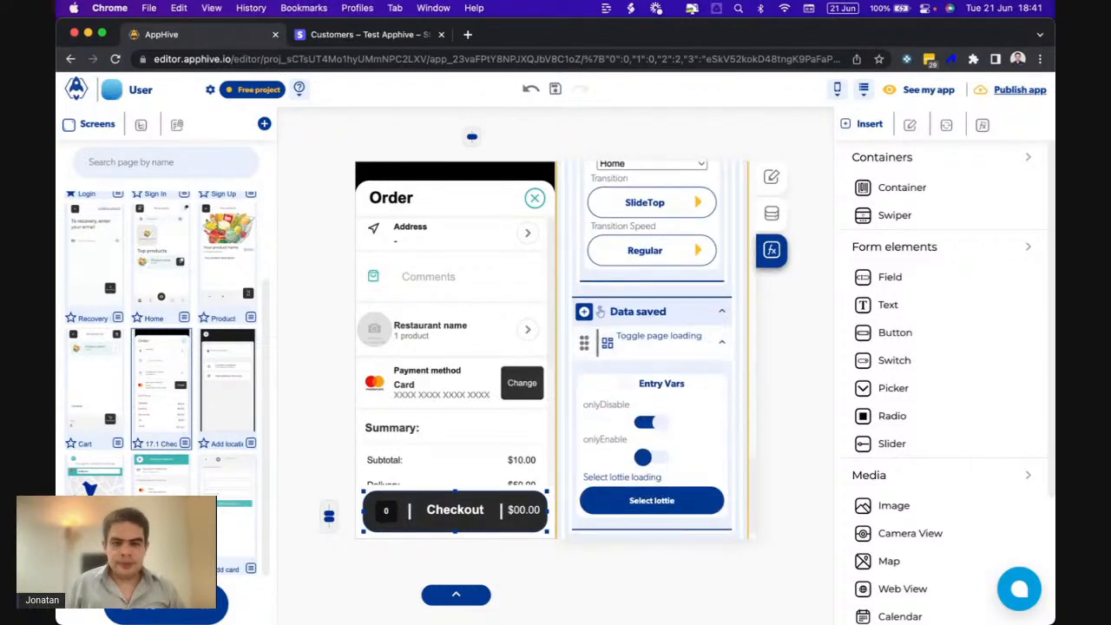
click(784, 595)
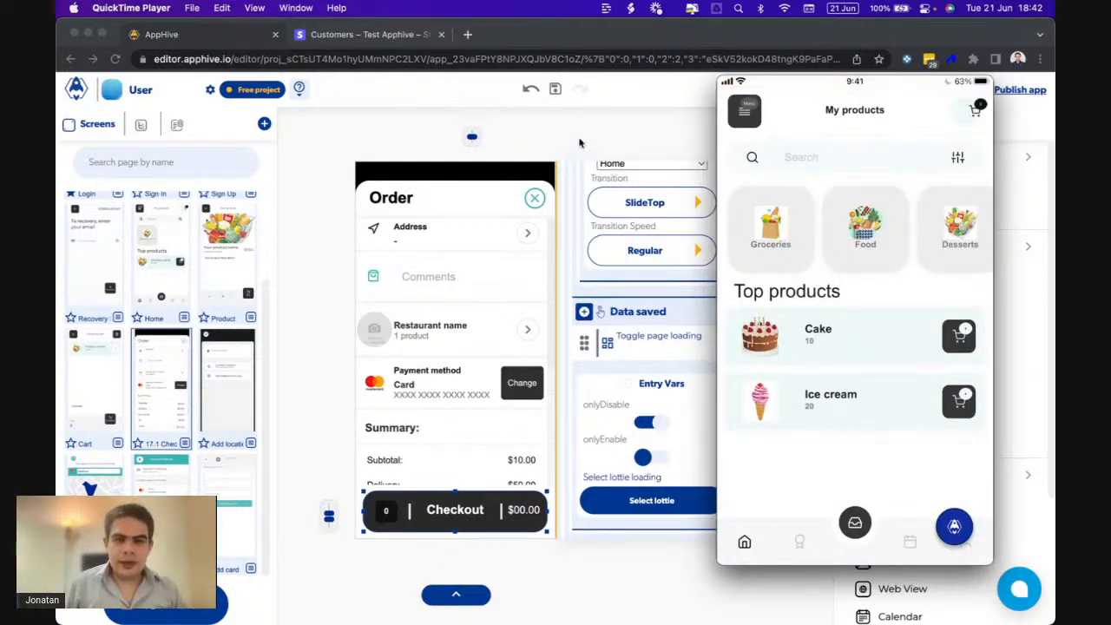
- Verify the new $246.78 charge in Stripe's Payments list, then return to the AppHive editor
mouse_move(955, 124)
click(620, 125)
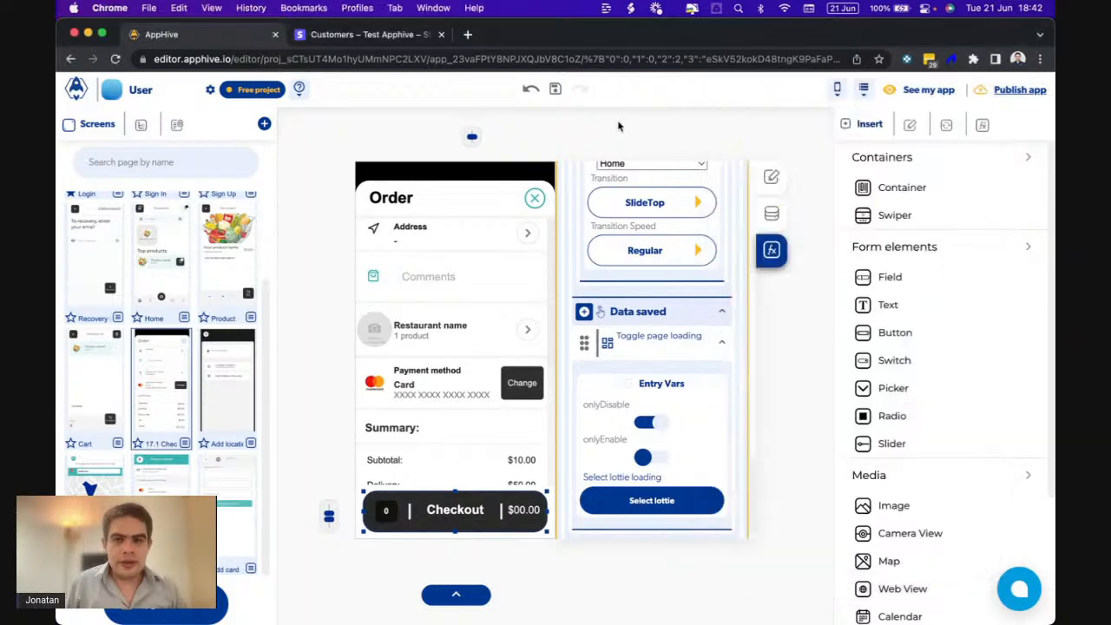
click(368, 34)
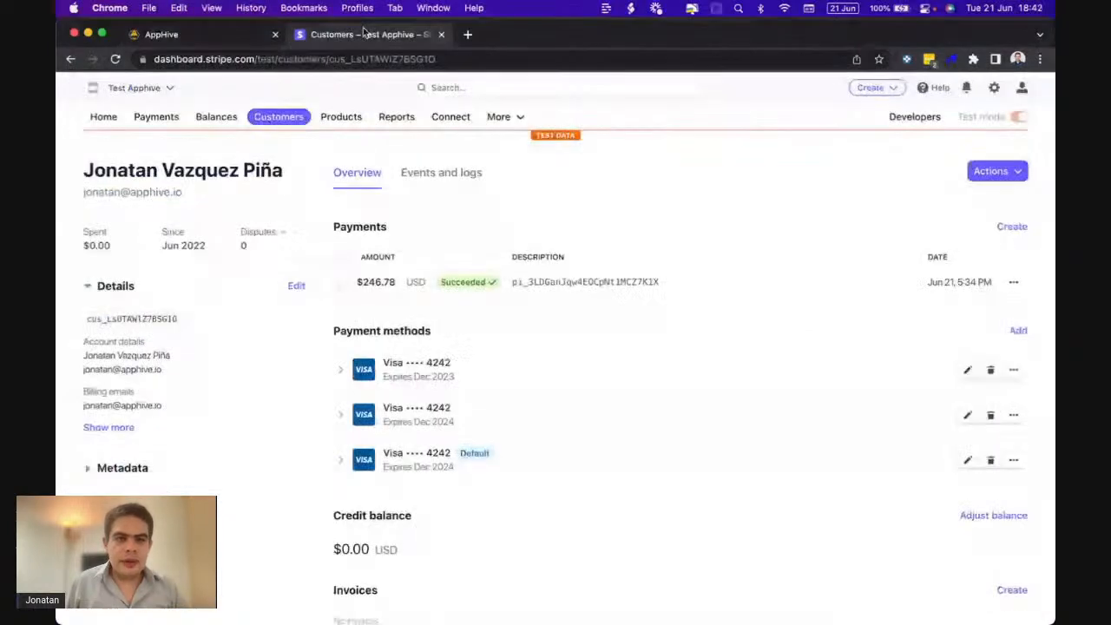
click(102, 116)
click(158, 123)
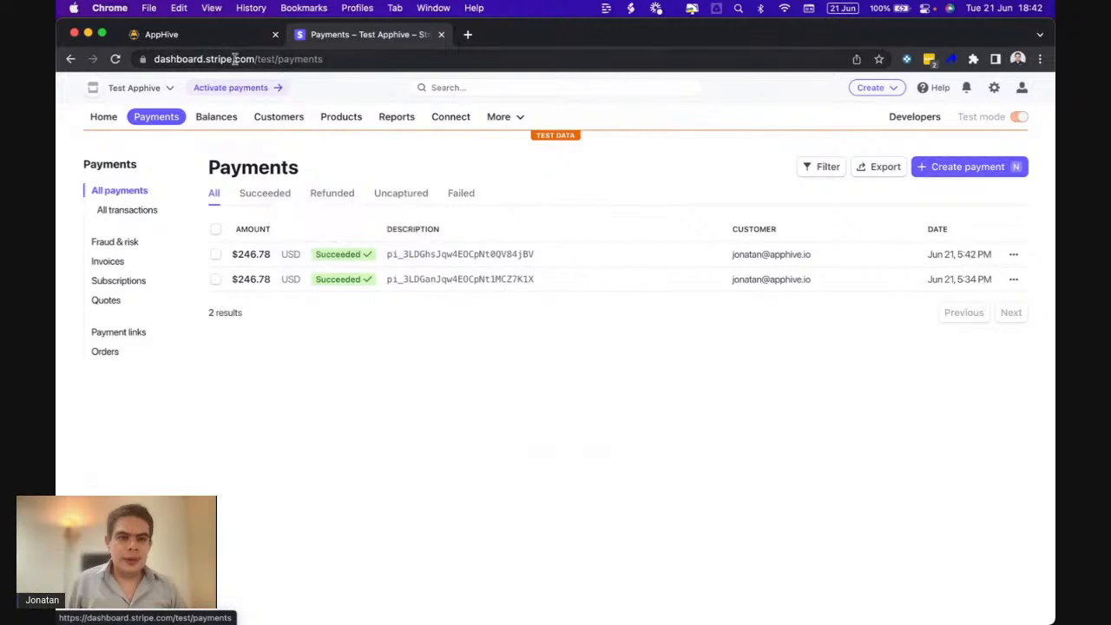
click(165, 34)
click(864, 92)
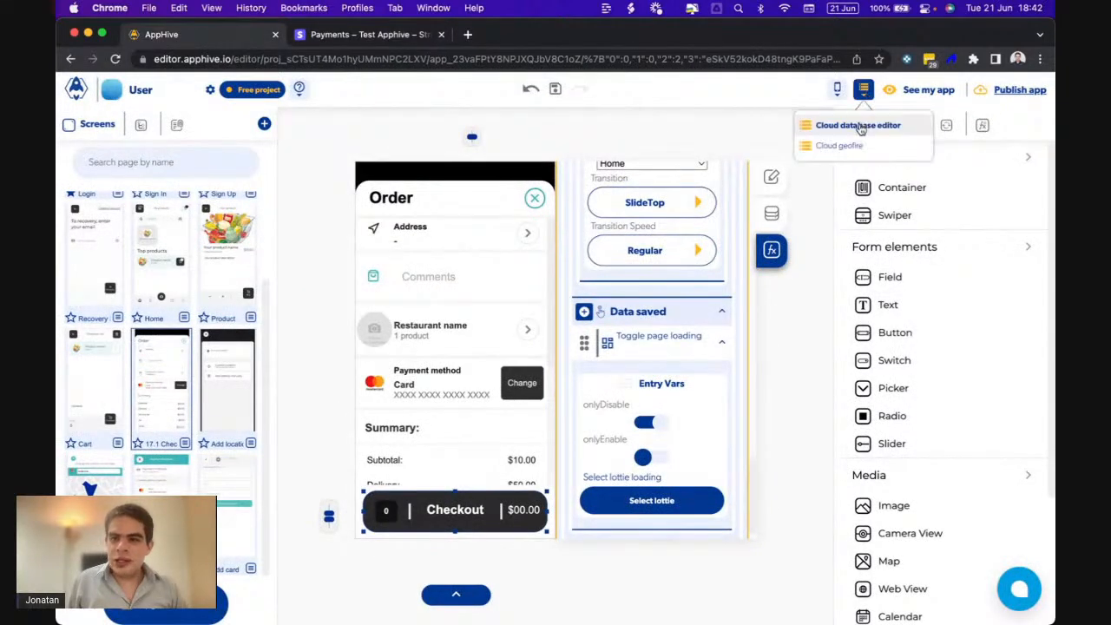
- View the Orders collection data and scroll to check the 246.776 order's latitude and longitude
click(862, 120)
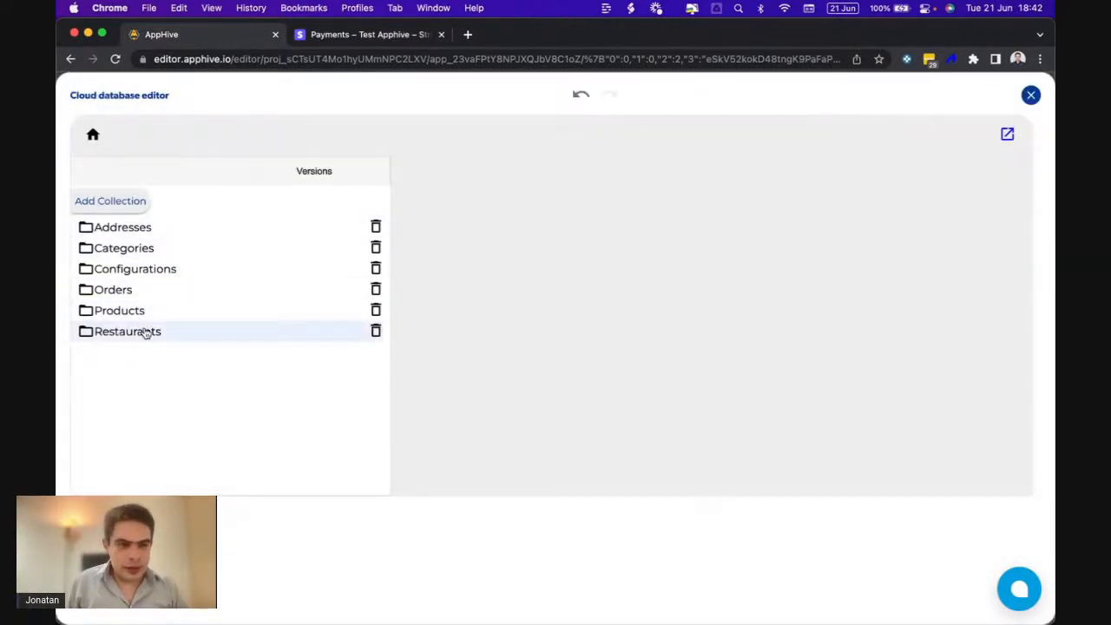
click(135, 293)
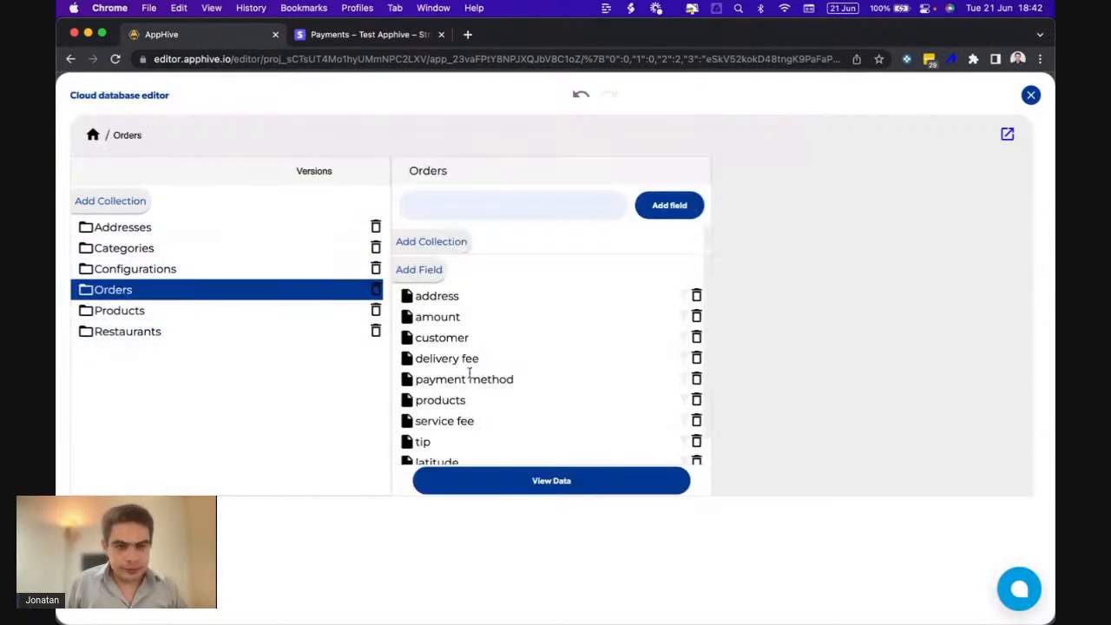
click(481, 481)
scroll(486, 473, down, 5)
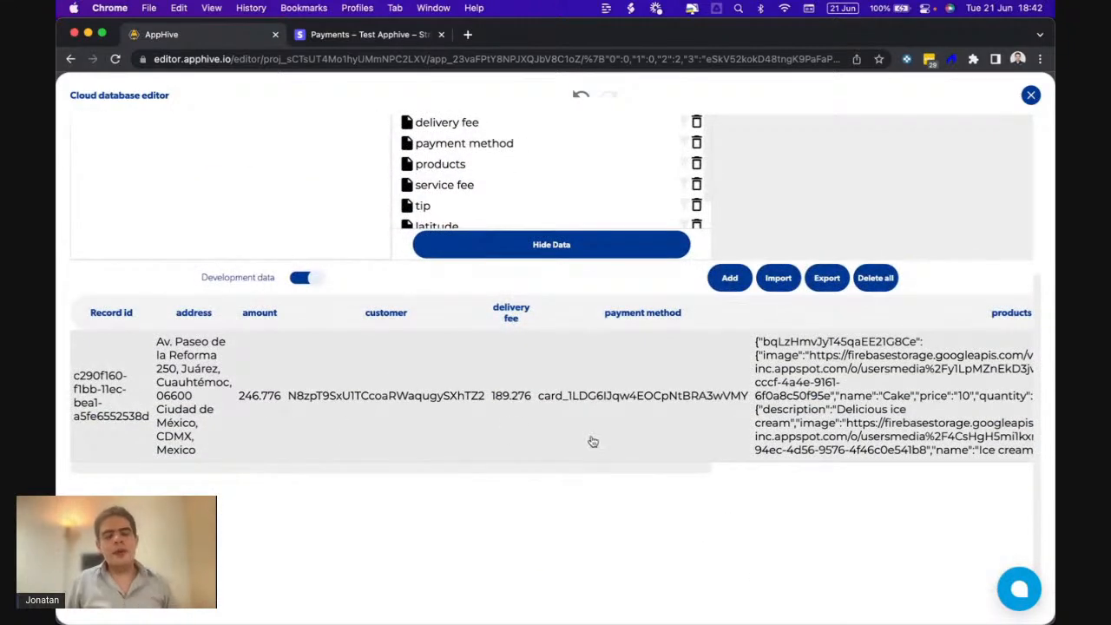
scroll(561, 438, right, 10)
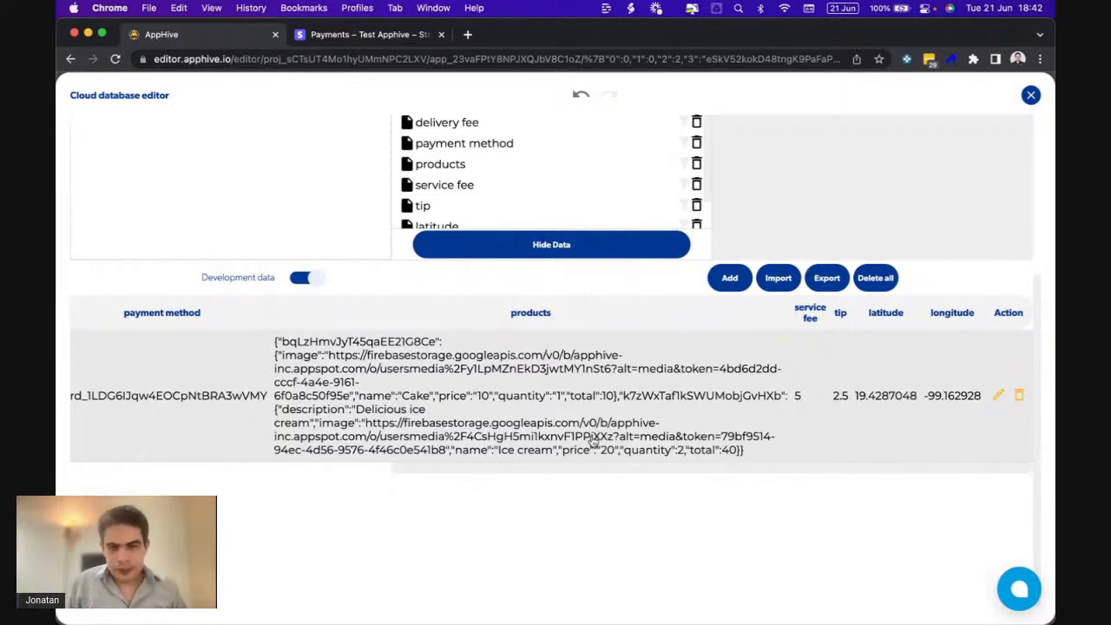
scroll(592, 442, left, 10)
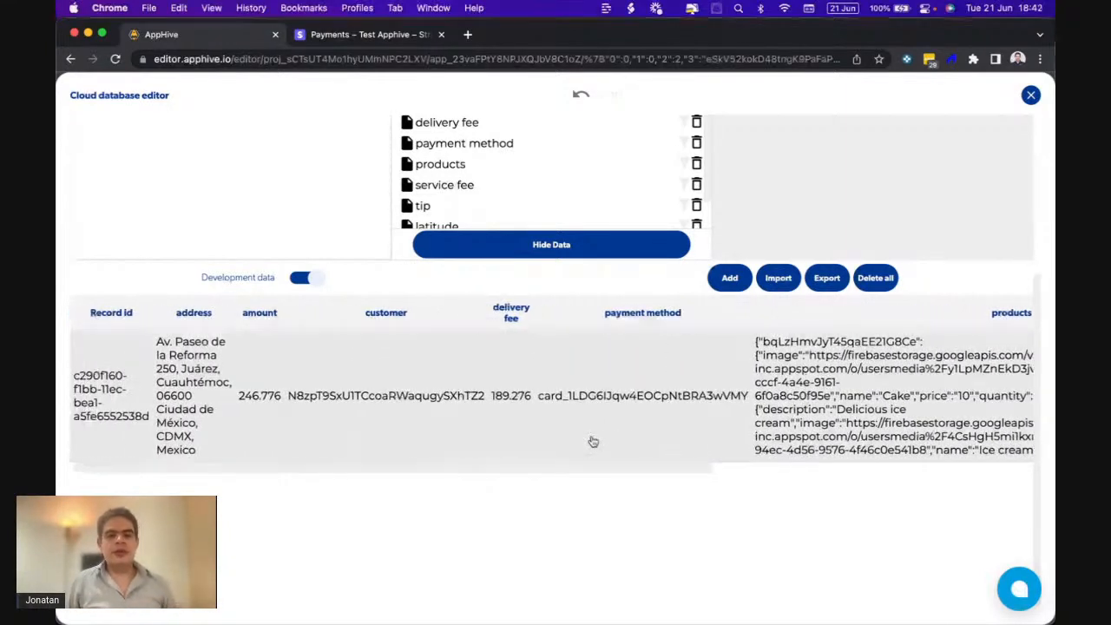